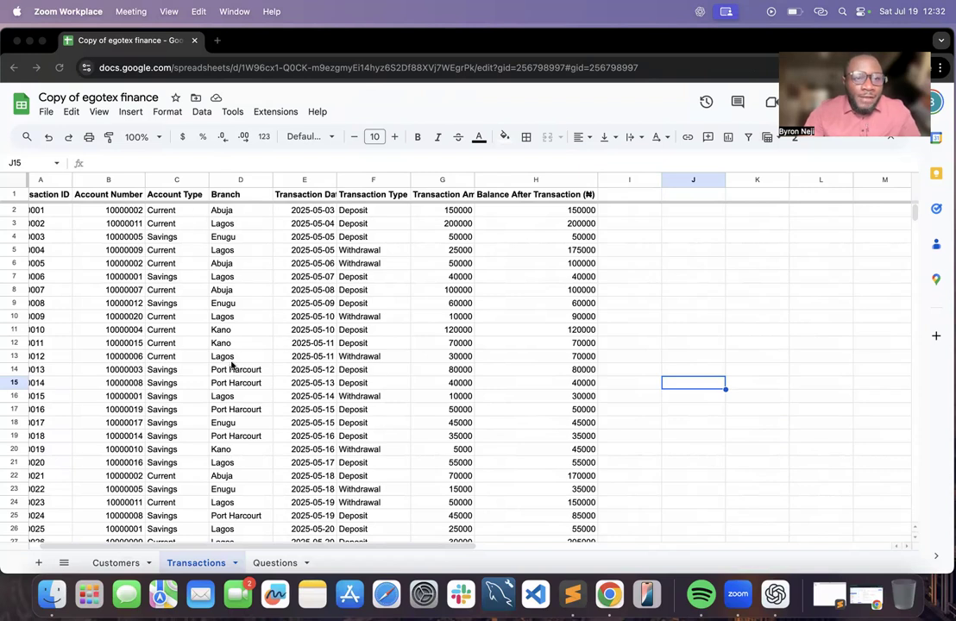
Look over the Customers and Transactions sheets and read through the list of analysis tasks on the Questions sheet
{"action": "left_click", "coordinate": [115, 565]}
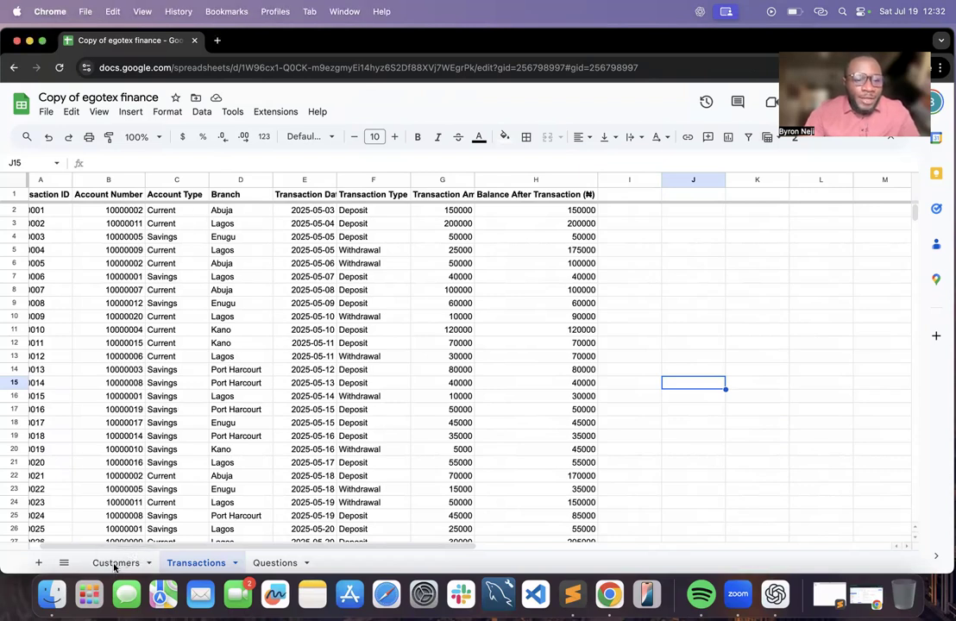
{"action": "left_click", "coordinate": [115, 564]}
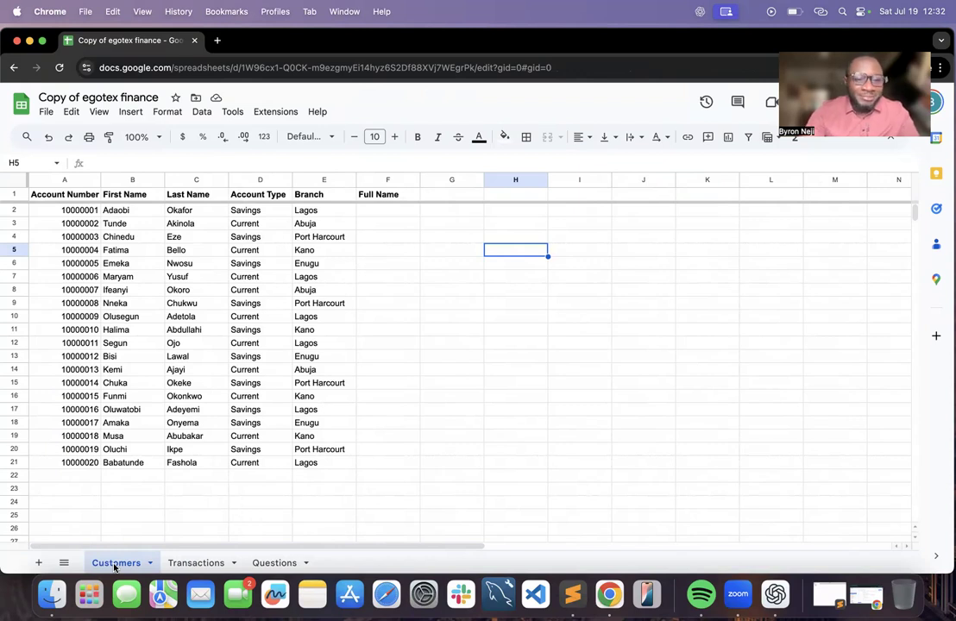
{"action": "left_click", "coordinate": [198, 565]}
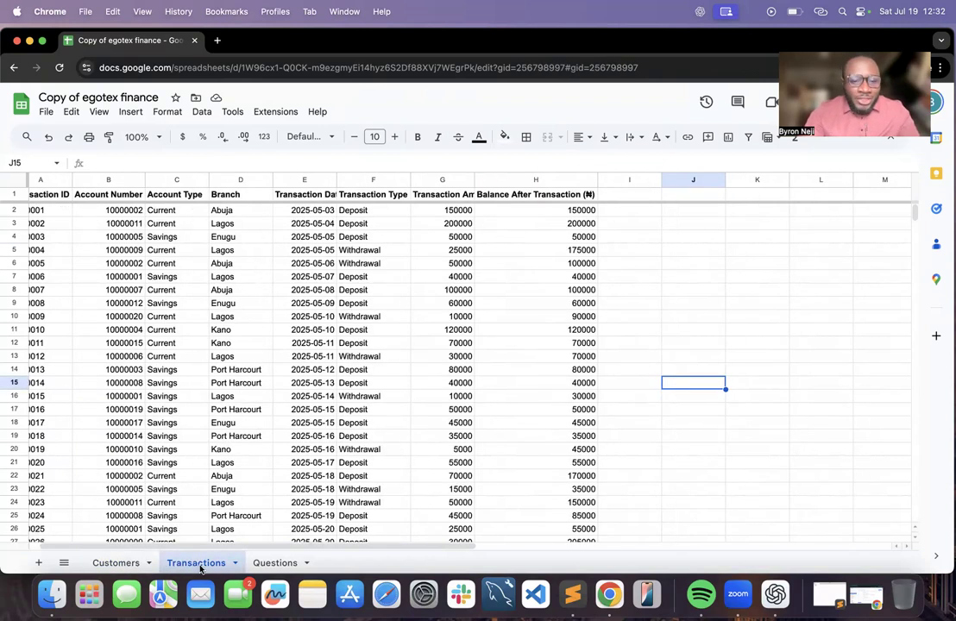
{"action": "left_click", "coordinate": [265, 565]}
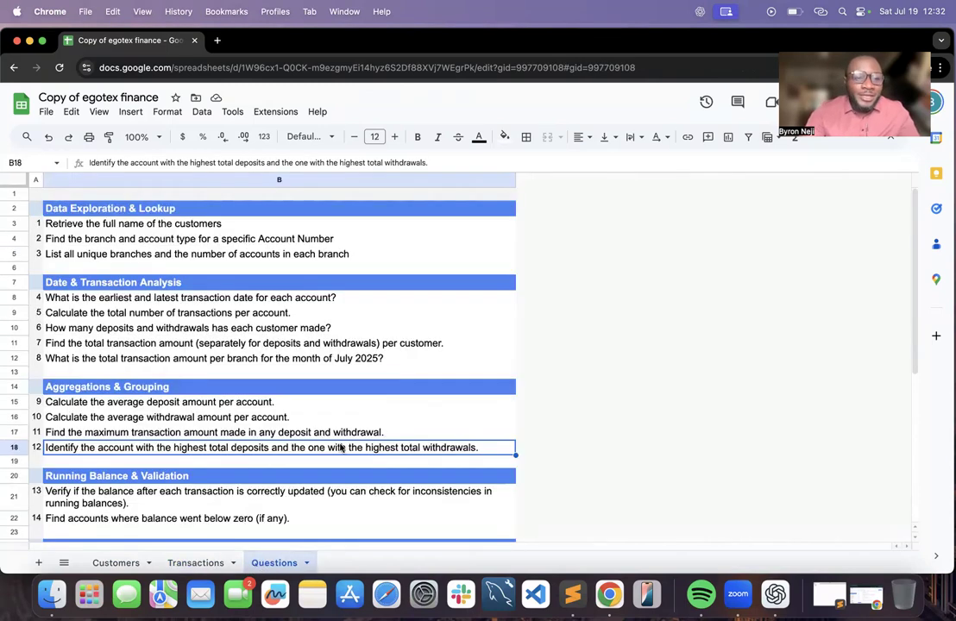
{"action": "scroll", "coordinate": [341, 447], "scroll_direction": "down", "scroll_amount": 6}
{"action": "scroll", "coordinate": [341, 447], "scroll_direction": "up", "scroll_amount": 3}
{"action": "scroll", "coordinate": [341, 447], "scroll_direction": "up", "scroll_amount": 2}
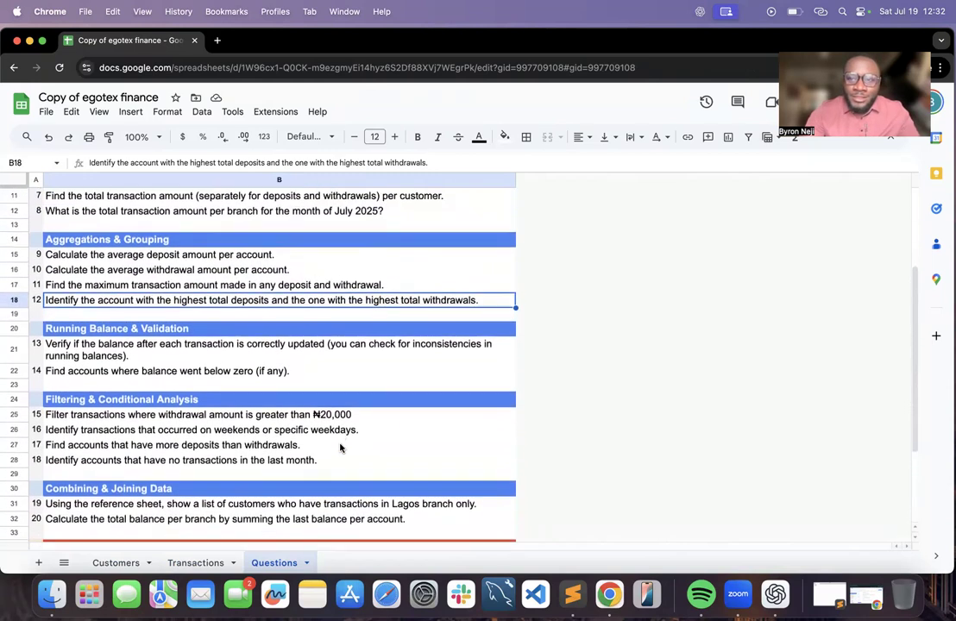
{"action": "scroll", "coordinate": [341, 447], "scroll_direction": "down", "scroll_amount": 3}
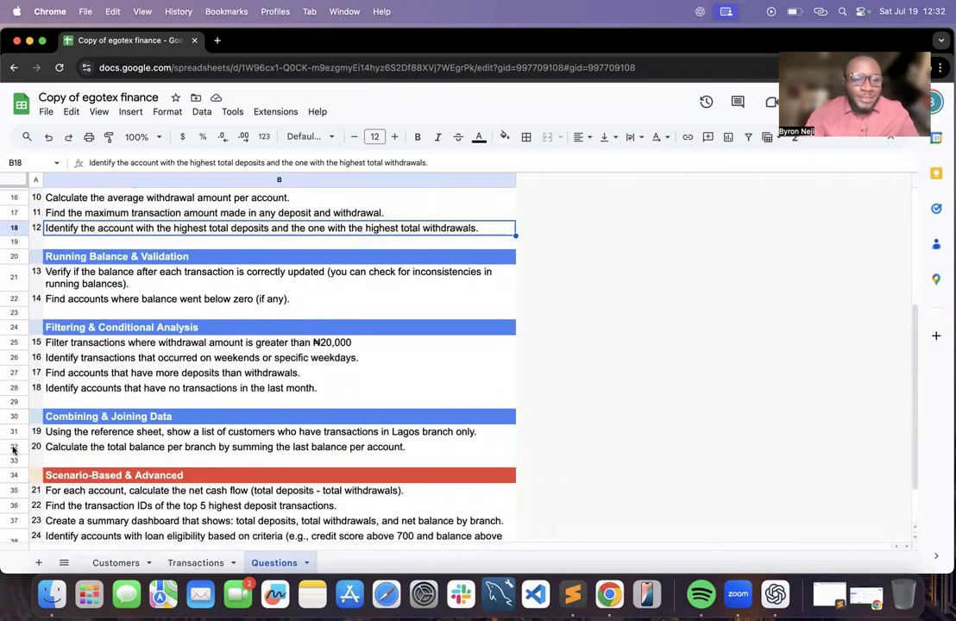
{"action": "left_click", "coordinate": [78, 446]}
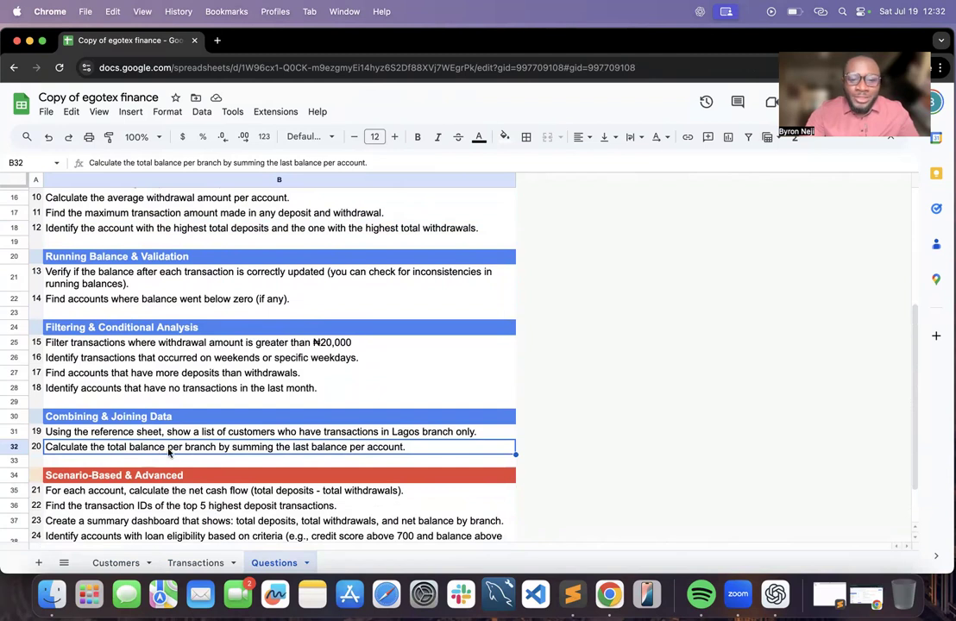
{"action": "scroll", "coordinate": [169, 453], "scroll_direction": "up", "scroll_amount": 5}
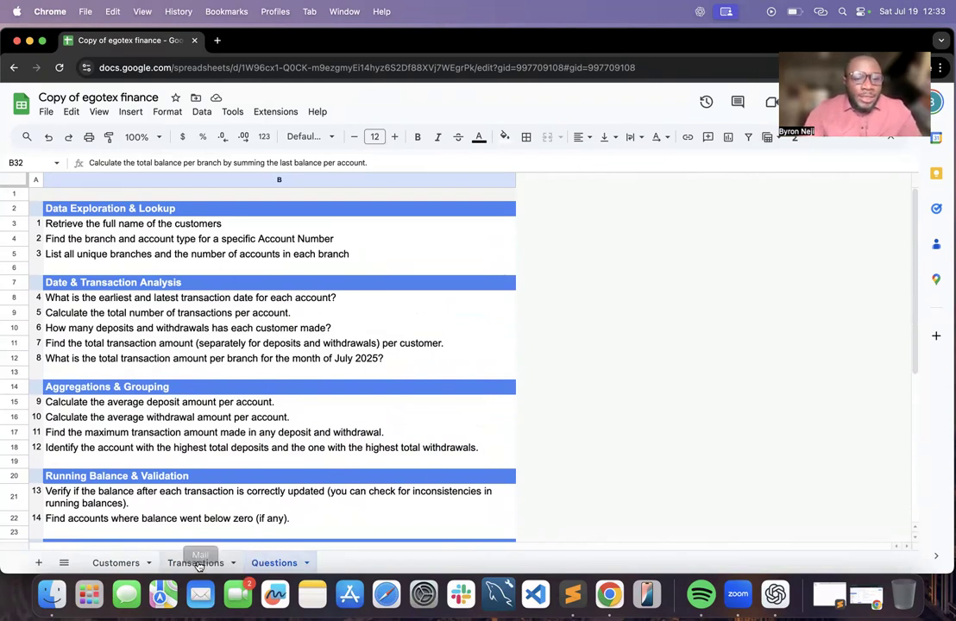
Set the spreadsheet zoom to 200% and select question 1 about retrieving the customers' full names
{"action": "left_click", "coordinate": [138, 136]}
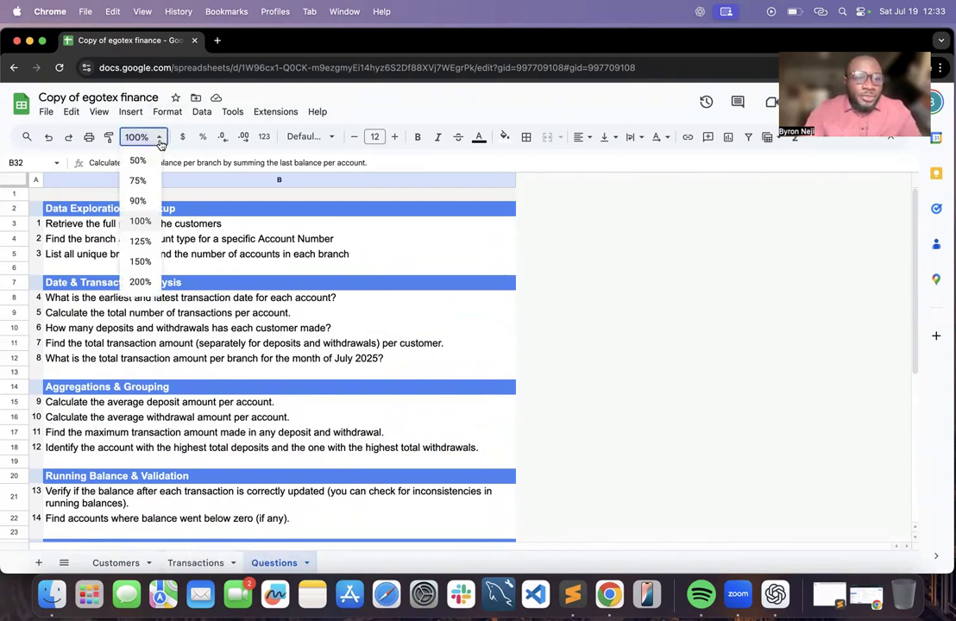
{"action": "left_click", "coordinate": [138, 280]}
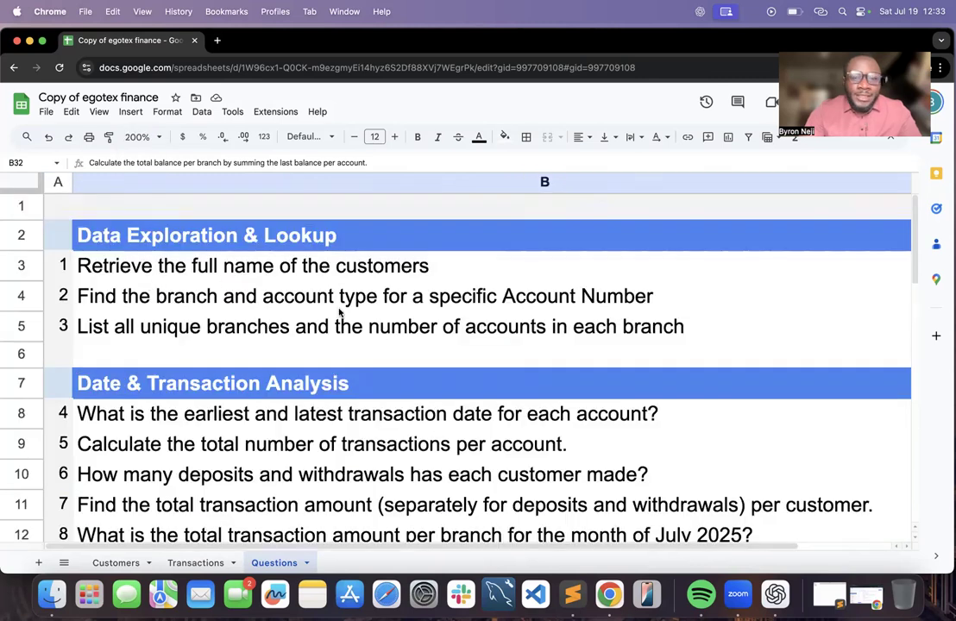
{"action": "left_click", "coordinate": [426, 273]}
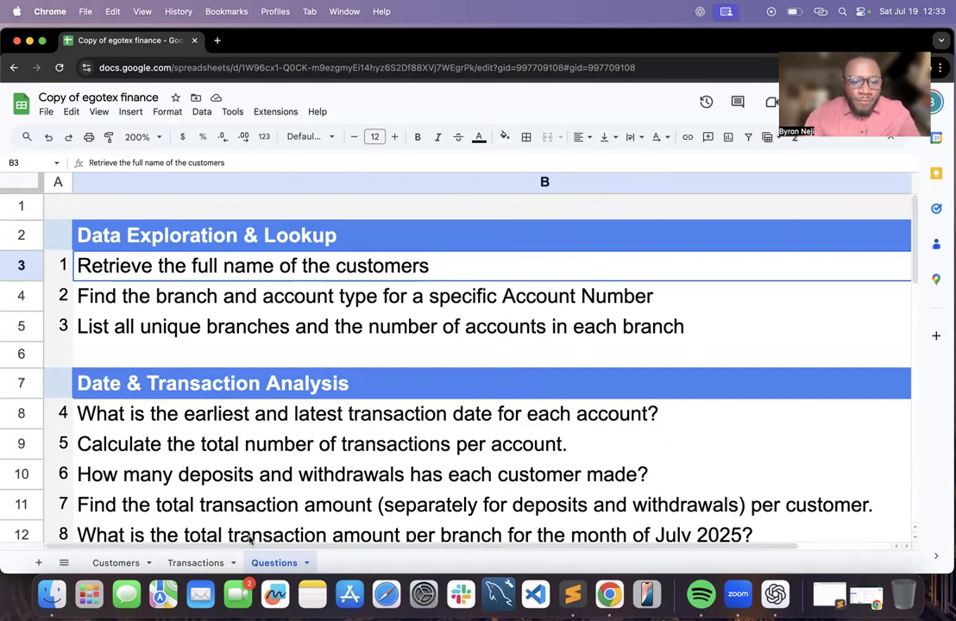
Examine the Transactions and Customers columns against question 1 to find the name fields and the Full Name column
{"action": "left_click", "coordinate": [187, 563]}
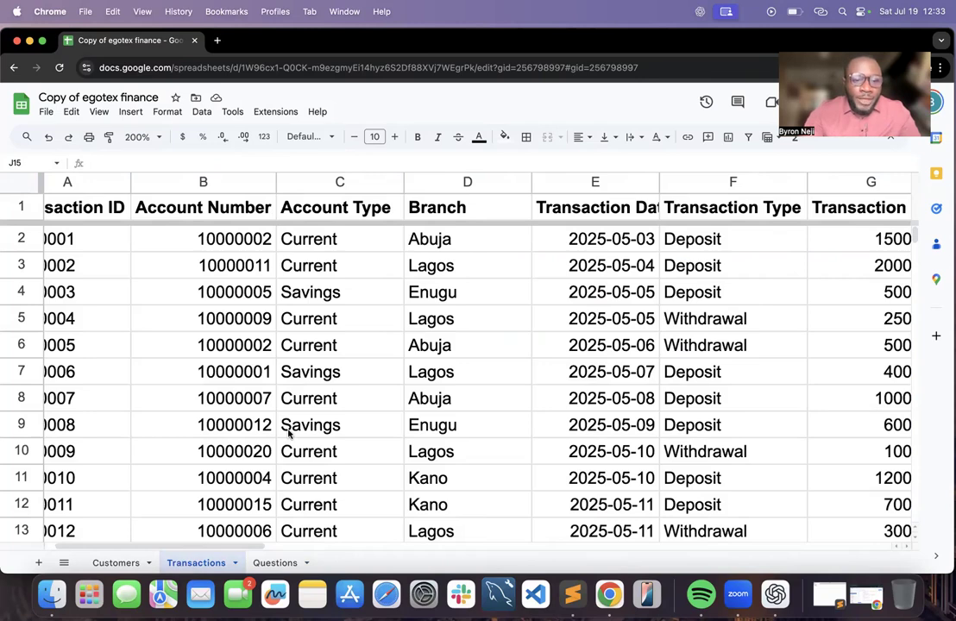
{"action": "scroll", "coordinate": [284, 435], "scroll_direction": "left", "scroll_amount": 1}
{"action": "scroll", "coordinate": [289, 434], "scroll_direction": "right", "scroll_amount": 4}
{"action": "scroll", "coordinate": [289, 434], "scroll_direction": "right", "scroll_amount": 1}
{"action": "left_click", "coordinate": [116, 563]}
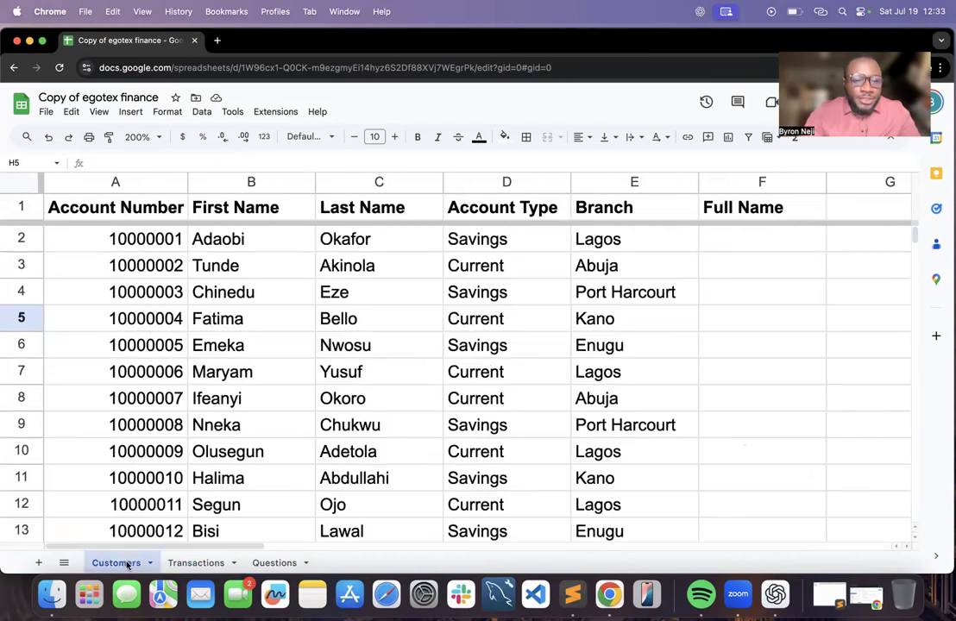
{"action": "left_click", "coordinate": [273, 562]}
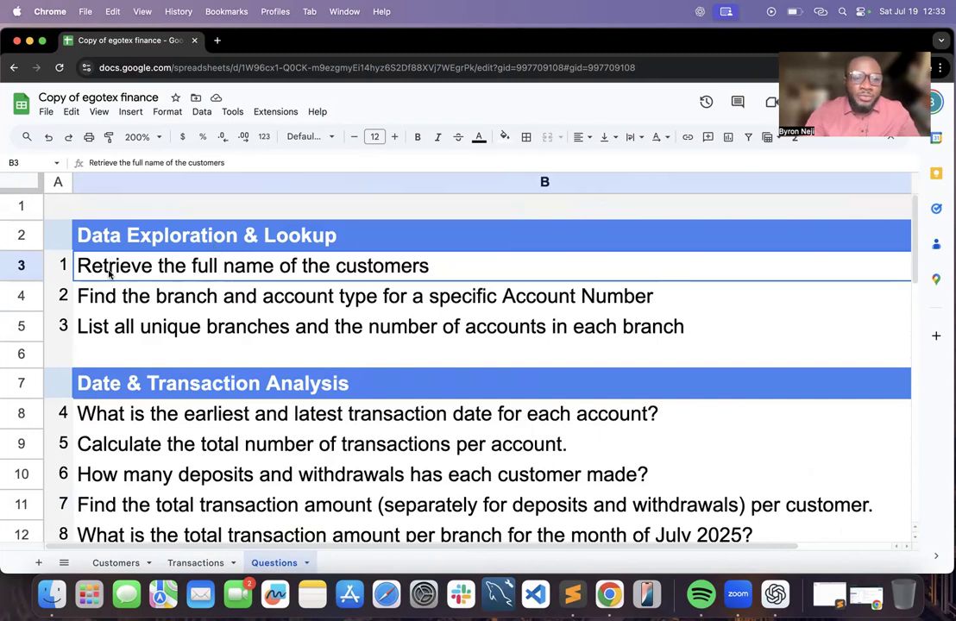
{"action": "left_click", "coordinate": [136, 561]}
{"action": "scroll", "coordinate": [486, 373], "scroll_direction": "right", "scroll_amount": 2}
{"action": "scroll", "coordinate": [486, 373], "scroll_direction": "left", "scroll_amount": 2}
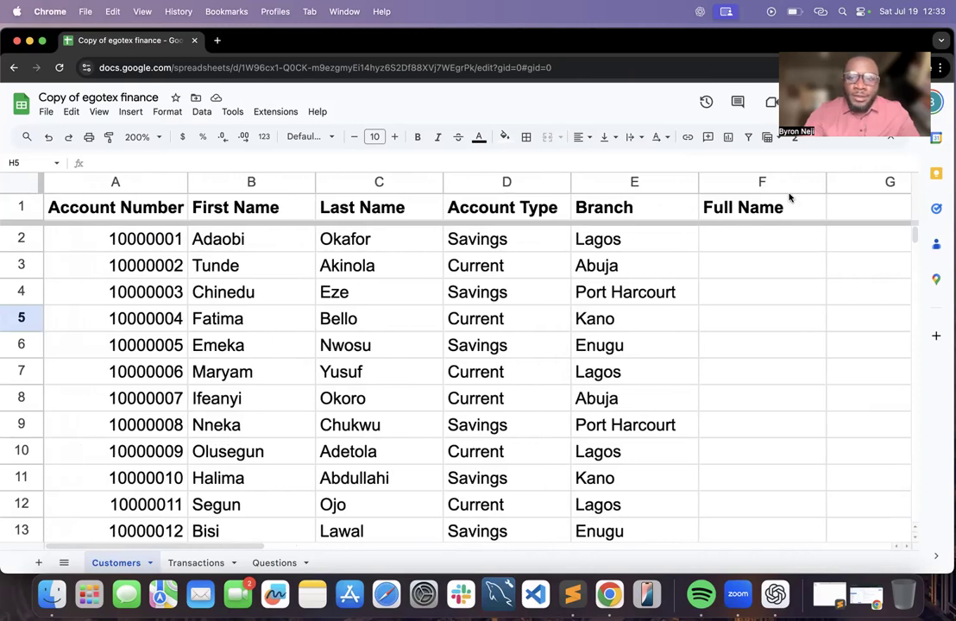
{"action": "left_click", "coordinate": [762, 209]}
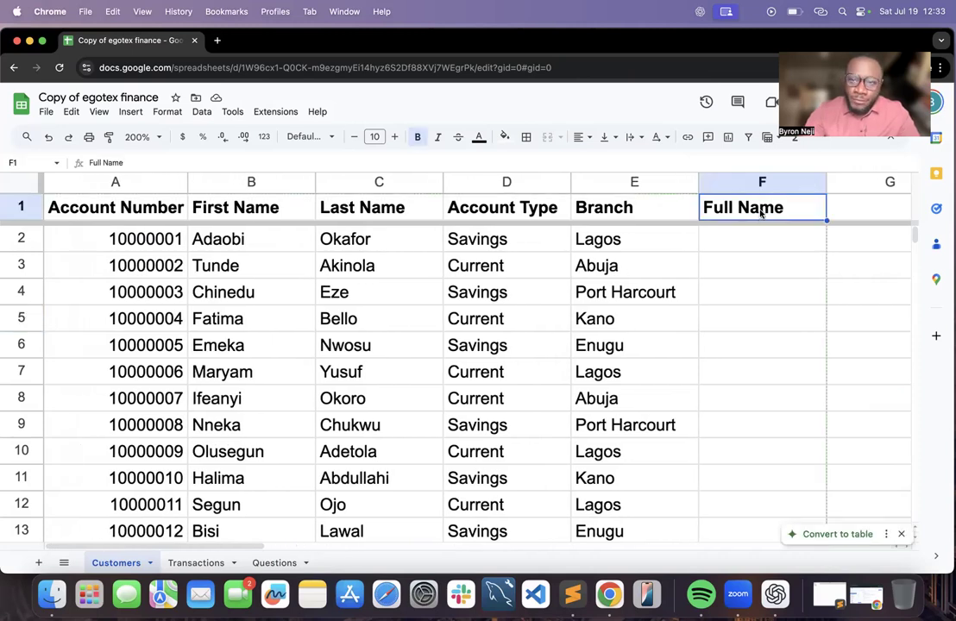
{"action": "scroll", "coordinate": [530, 285], "scroll_direction": "right", "scroll_amount": 2}
{"action": "scroll", "coordinate": [529, 285], "scroll_direction": "left", "scroll_amount": 2}
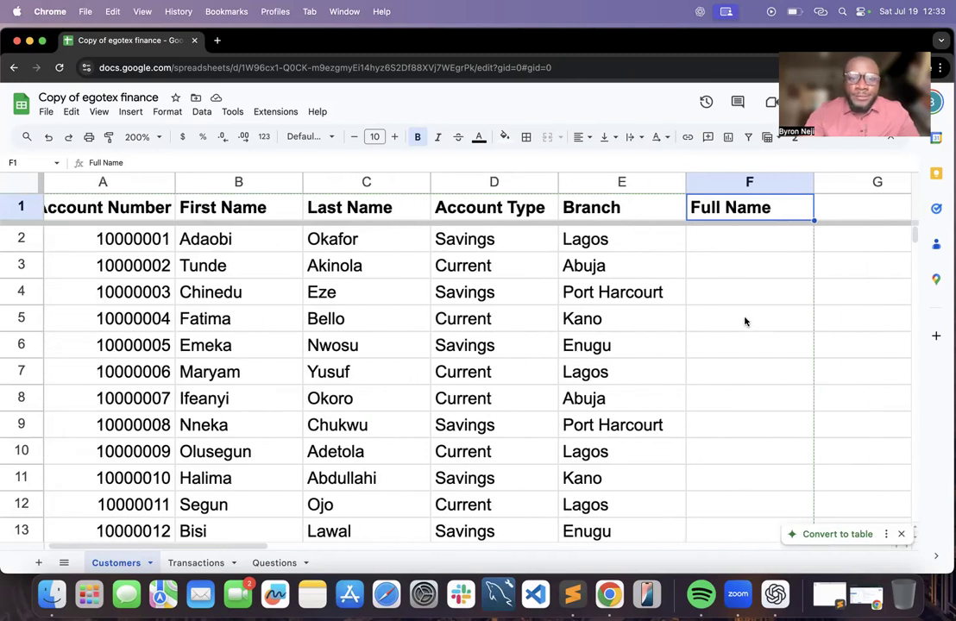
{"action": "scroll", "coordinate": [664, 332], "scroll_direction": "right", "scroll_amount": 2}
{"action": "scroll", "coordinate": [518, 302], "scroll_direction": "left", "scroll_amount": 1}
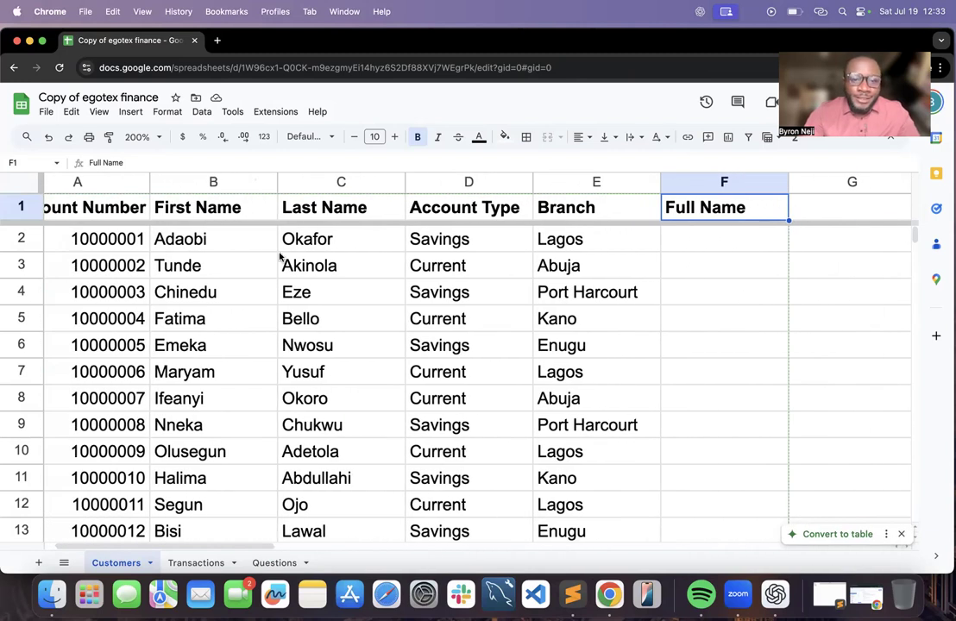
{"action": "left_click", "coordinate": [348, 245]}
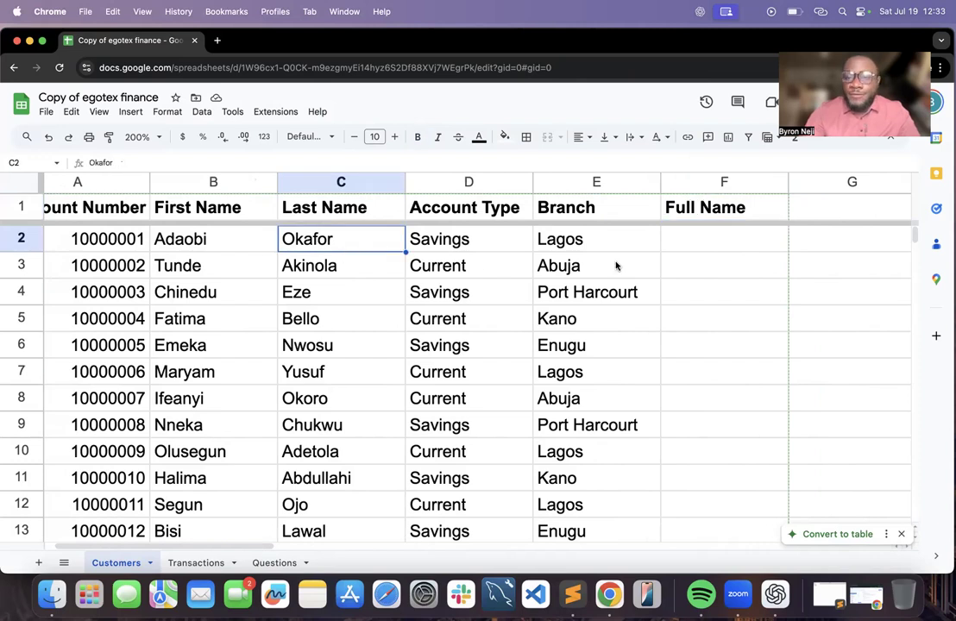
Enter the formula =B2&C2 in cell F2 of the Customers sheet to join the first and last name
{"action": "left_click", "coordinate": [703, 243]}
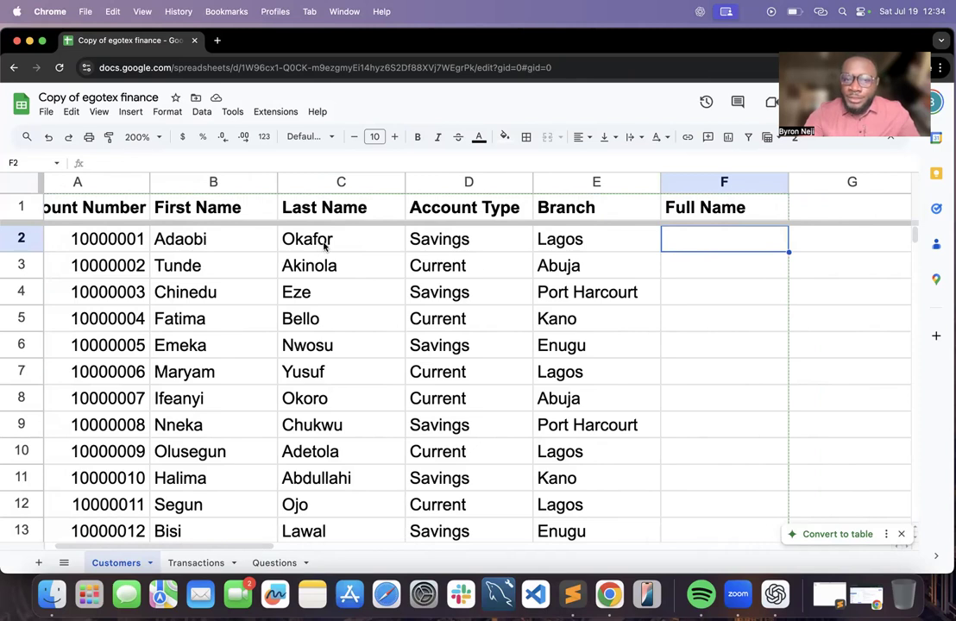
{"action": "scroll", "coordinate": [582, 277], "scroll_direction": "right", "scroll_amount": 2}
{"action": "scroll", "coordinate": [582, 277], "scroll_direction": "left", "scroll_amount": 3}
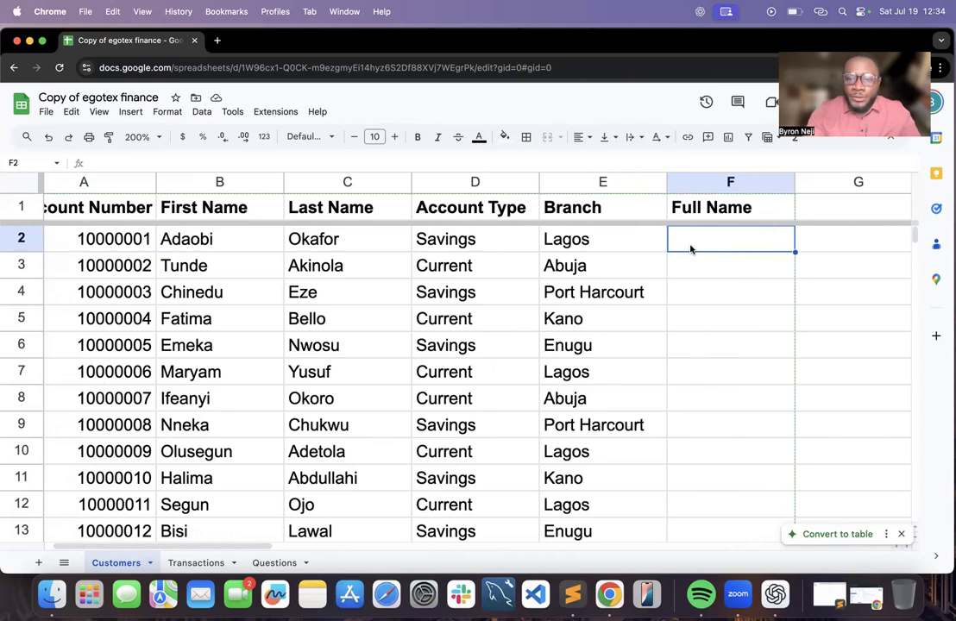
{"action": "type", "text": "="}
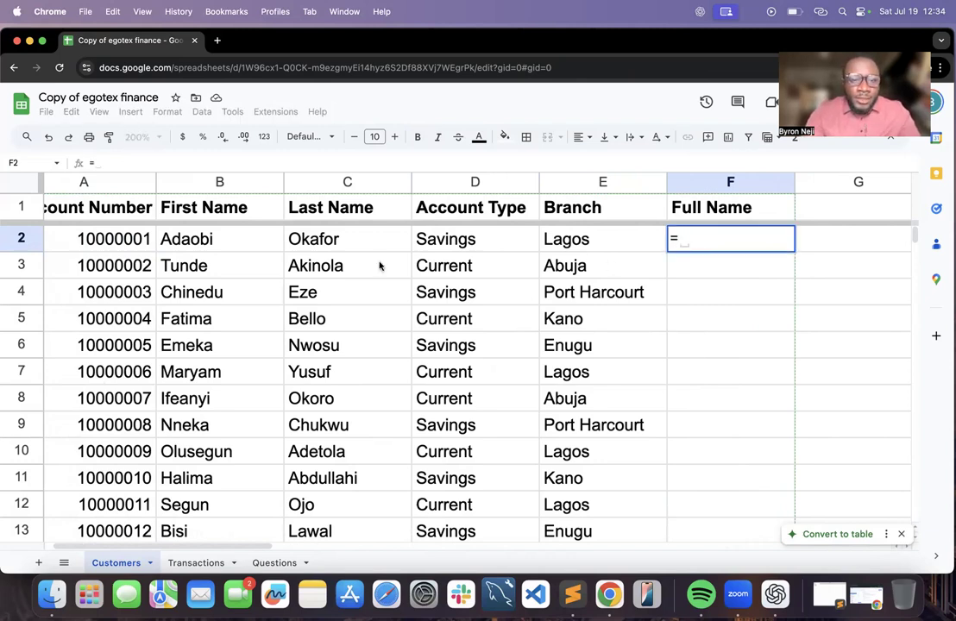
{"action": "left_click", "coordinate": [252, 243]}
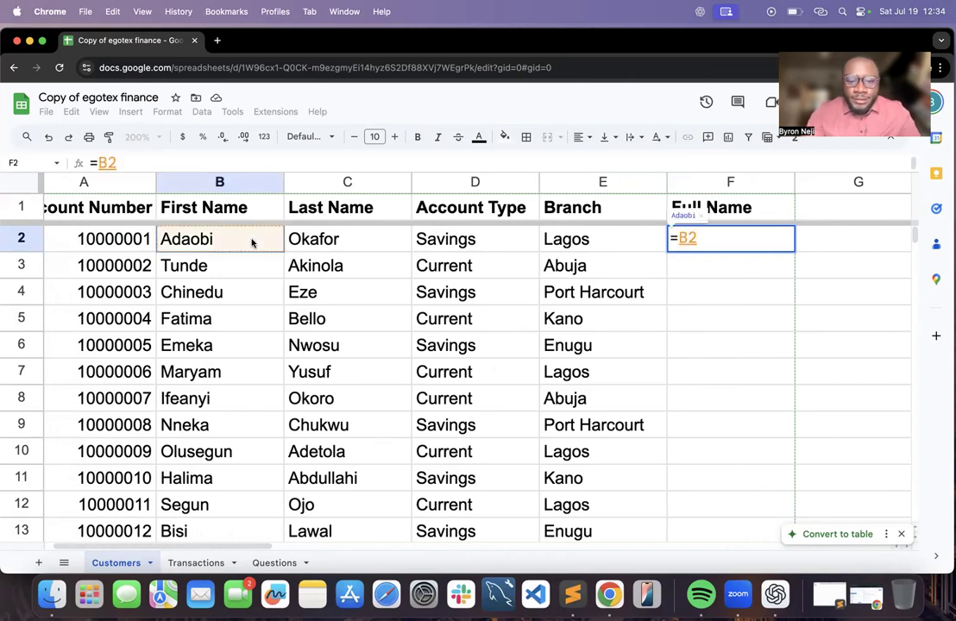
{"action": "type", "text": "&"}
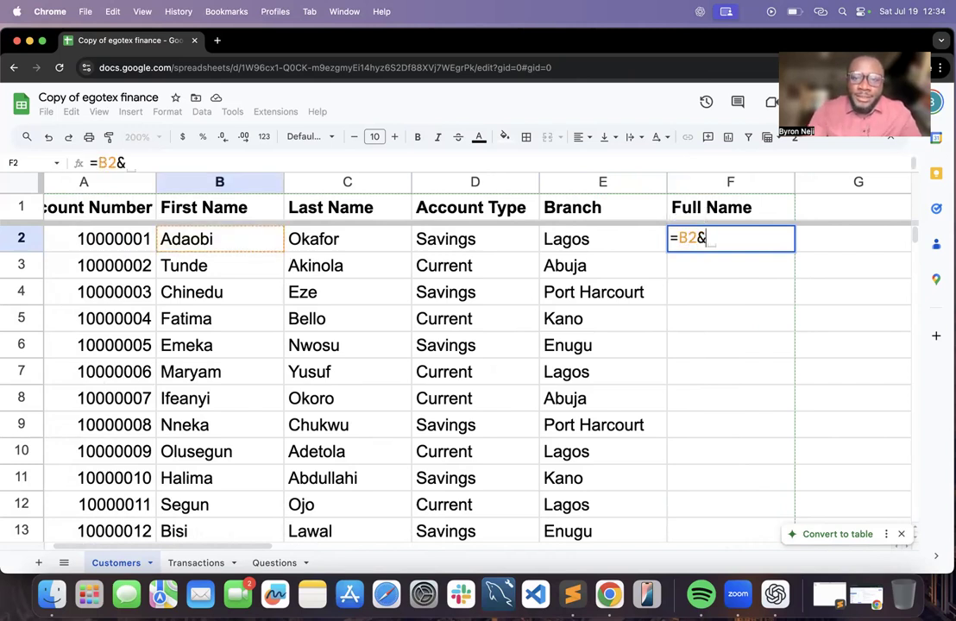
{"action": "left_click", "coordinate": [354, 244]}
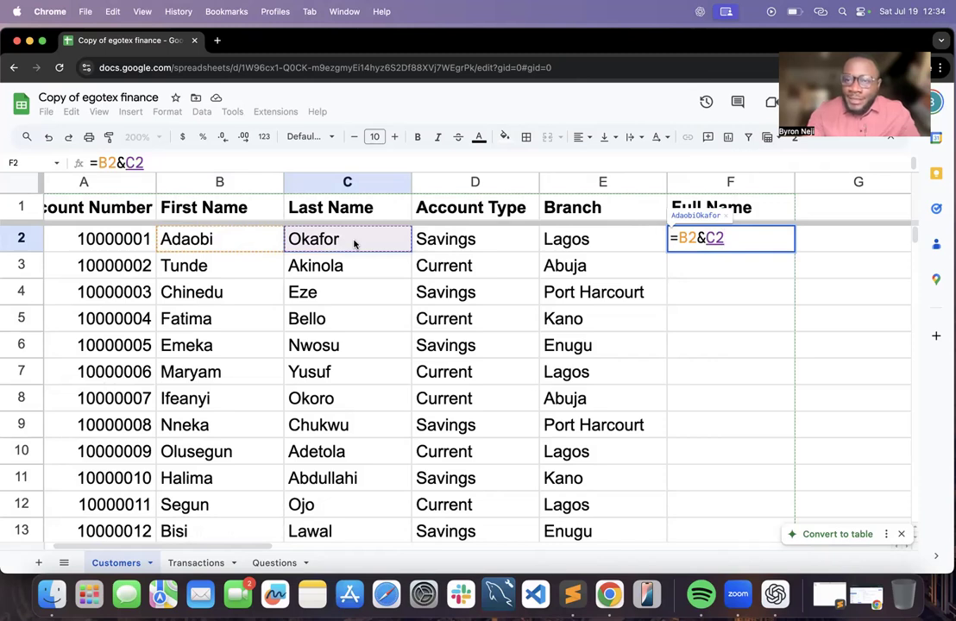
{"action": "key", "text": "Return"}
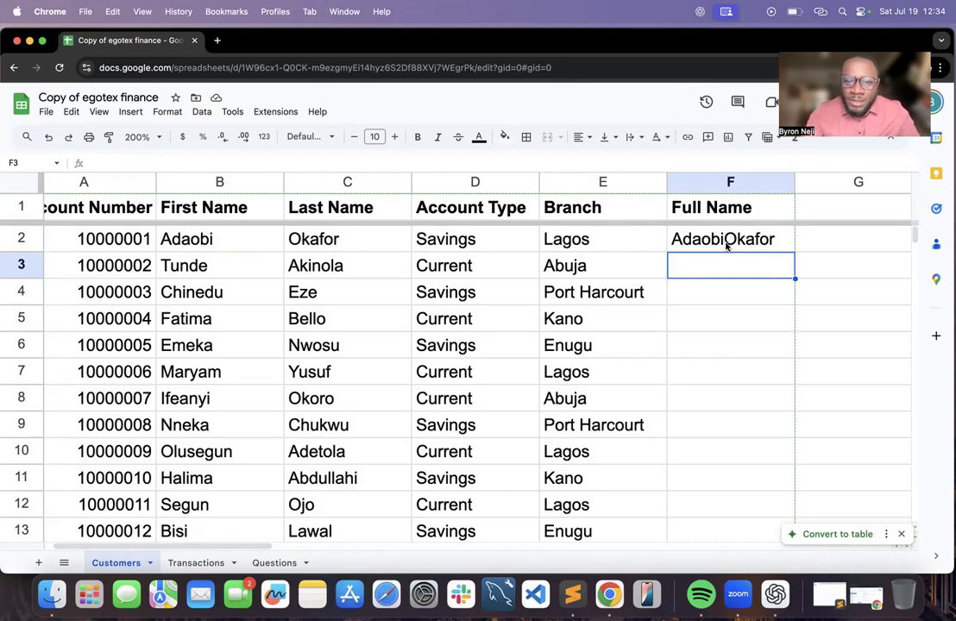
Extend the F2 formula to =B2&""&C2 by inserting a quoted separator between the two names
{"action": "double_click", "coordinate": [726, 244]}
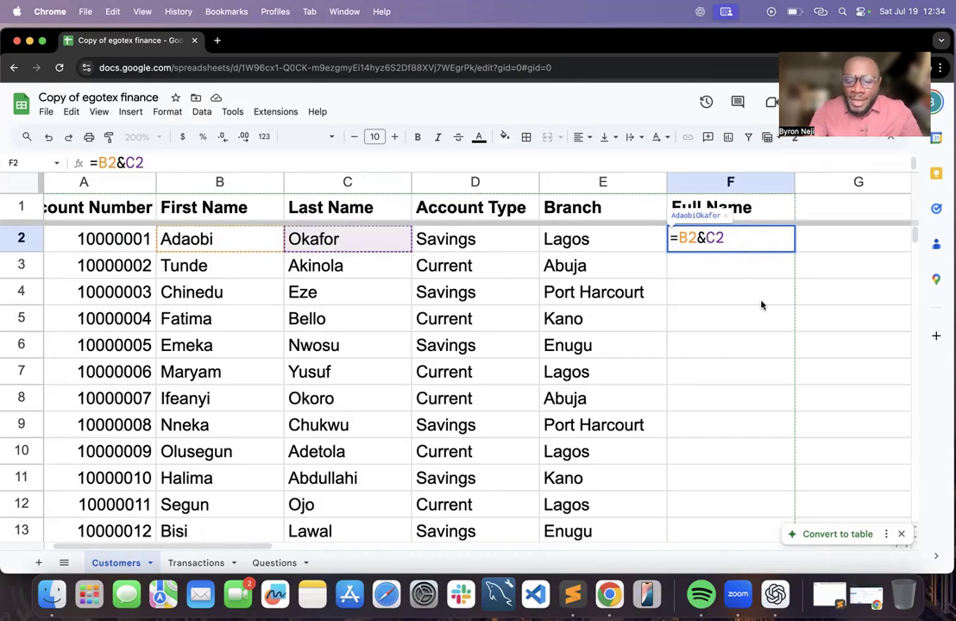
{"action": "type", "text": "\" \""}
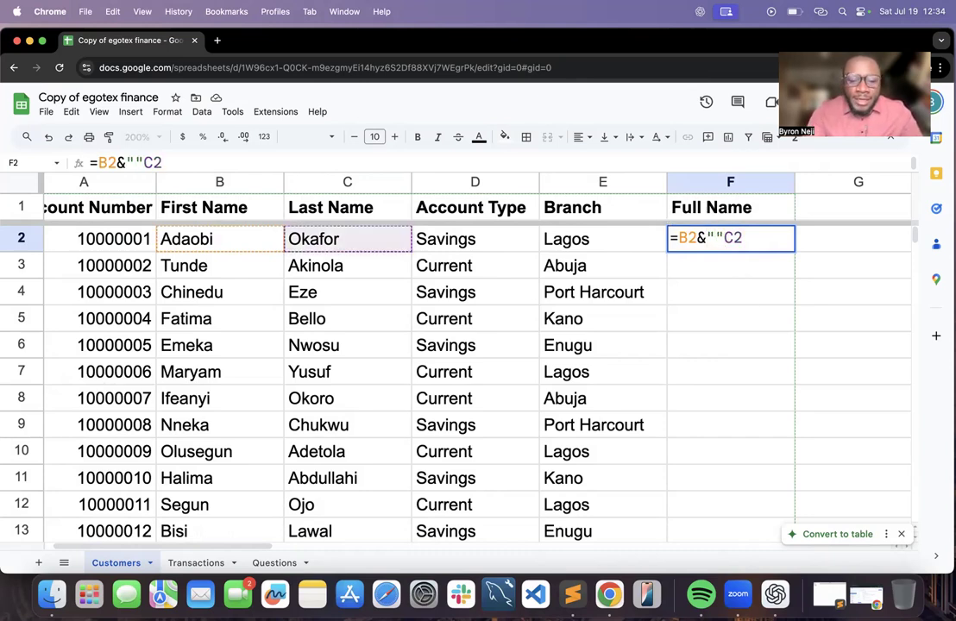
{"action": "type", "text": "&"}
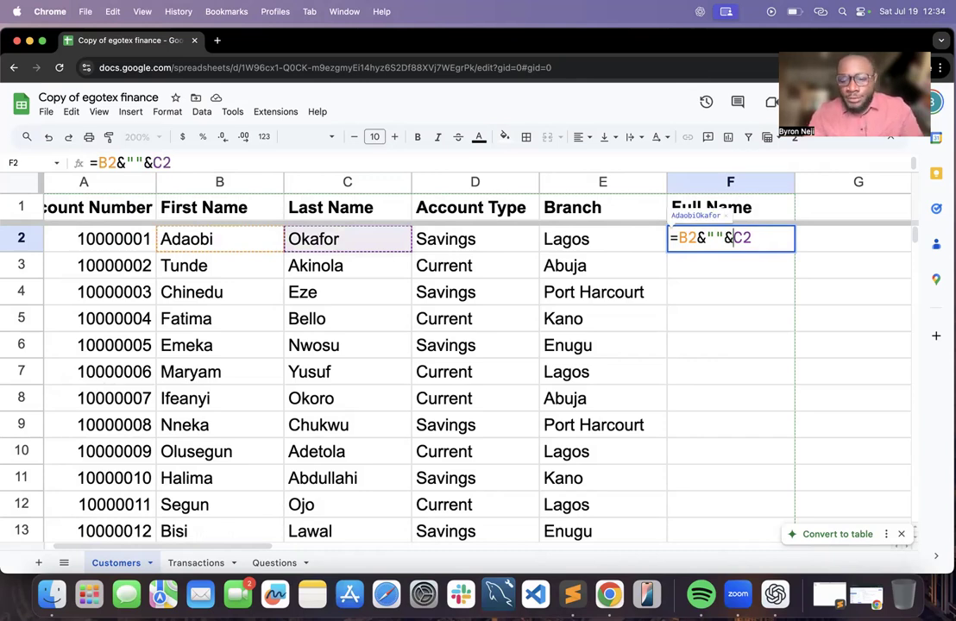
{"action": "key", "text": "Return"}
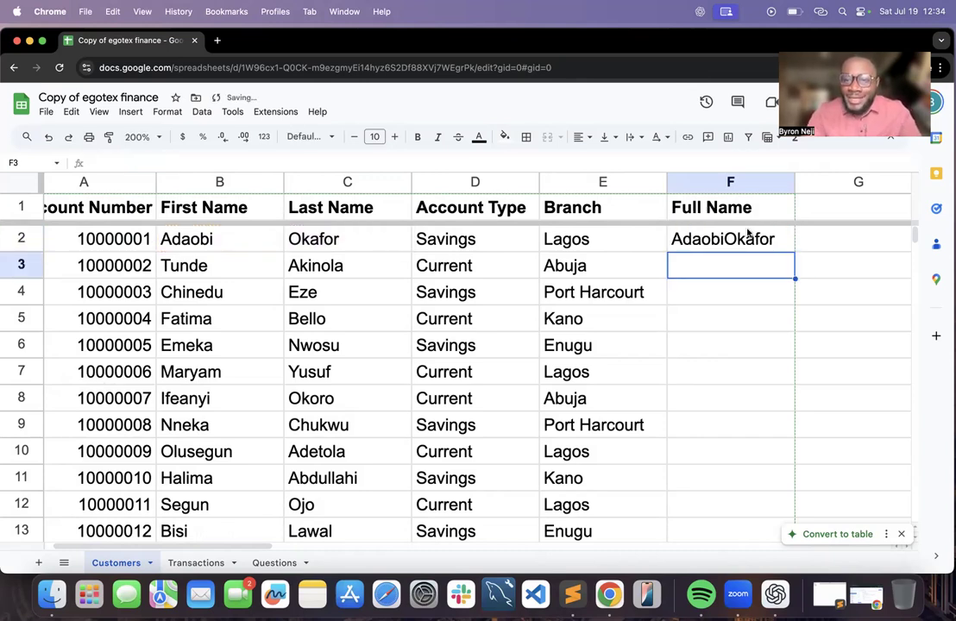
Add a space inside the quotes of the F2 formula so it reads =B2&" "&C2
{"action": "left_click", "coordinate": [729, 239]}
{"action": "double_click", "coordinate": [714, 238]}
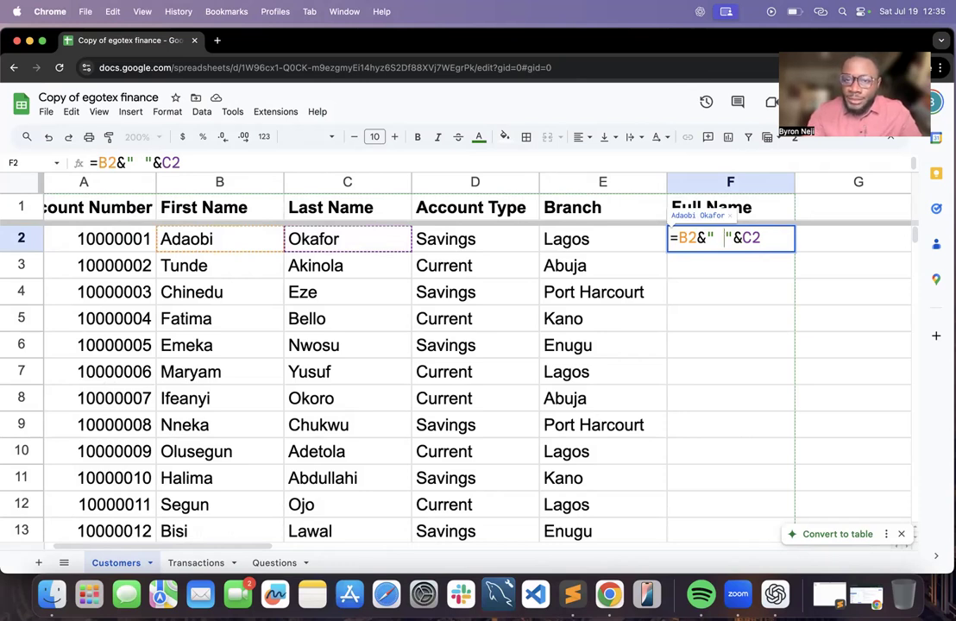
{"action": "key", "text": "Return"}
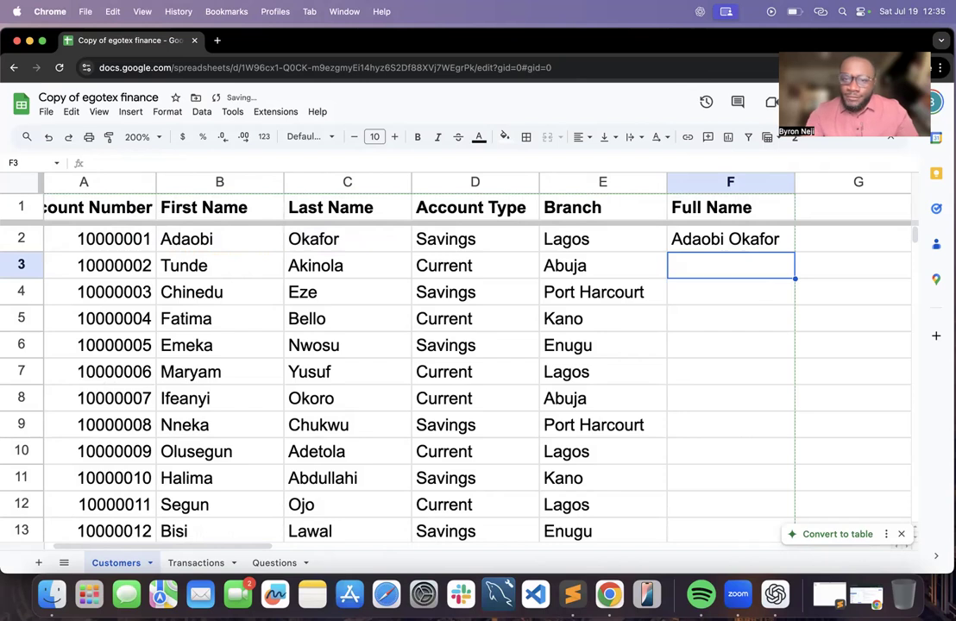
Fill the full name formula from F2 down to F6 and check the formulas in F2 and F3
{"action": "left_click", "coordinate": [776, 239]}
{"action": "left_click_drag", "start_coordinate": [795, 252], "coordinate": [794, 352]}
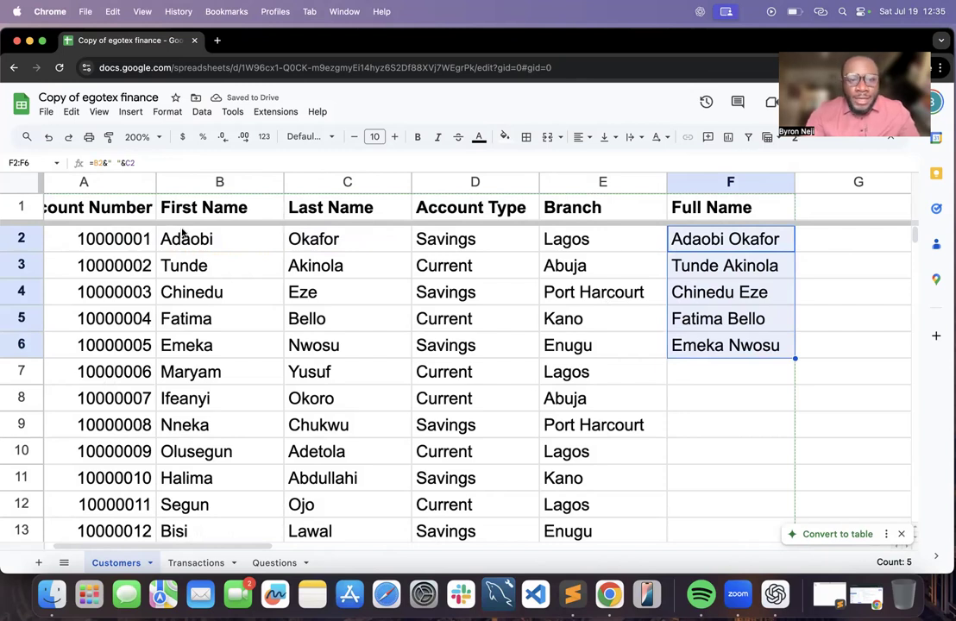
{"action": "left_click", "coordinate": [737, 239]}
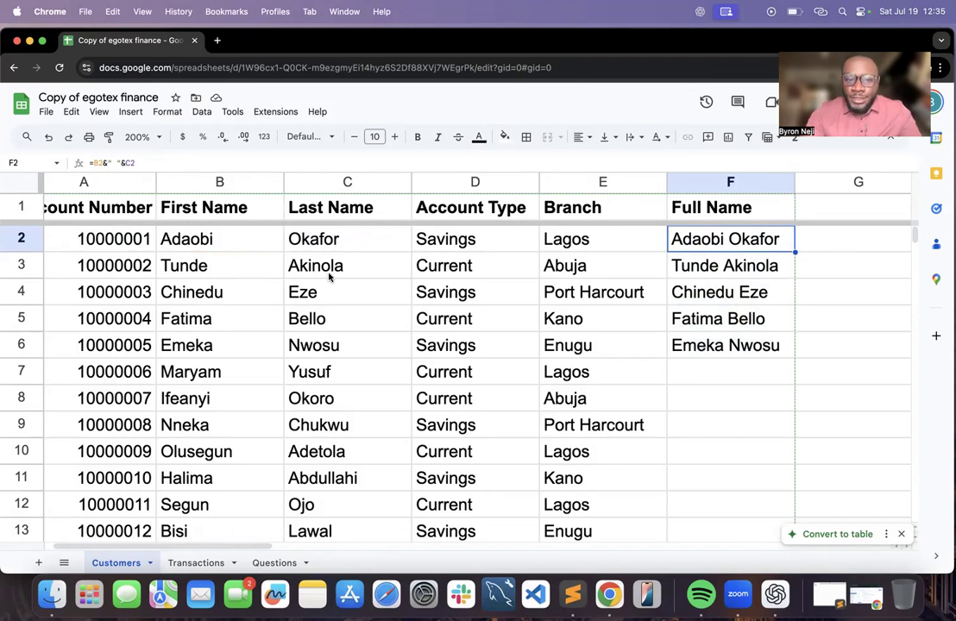
{"action": "left_click", "coordinate": [725, 268]}
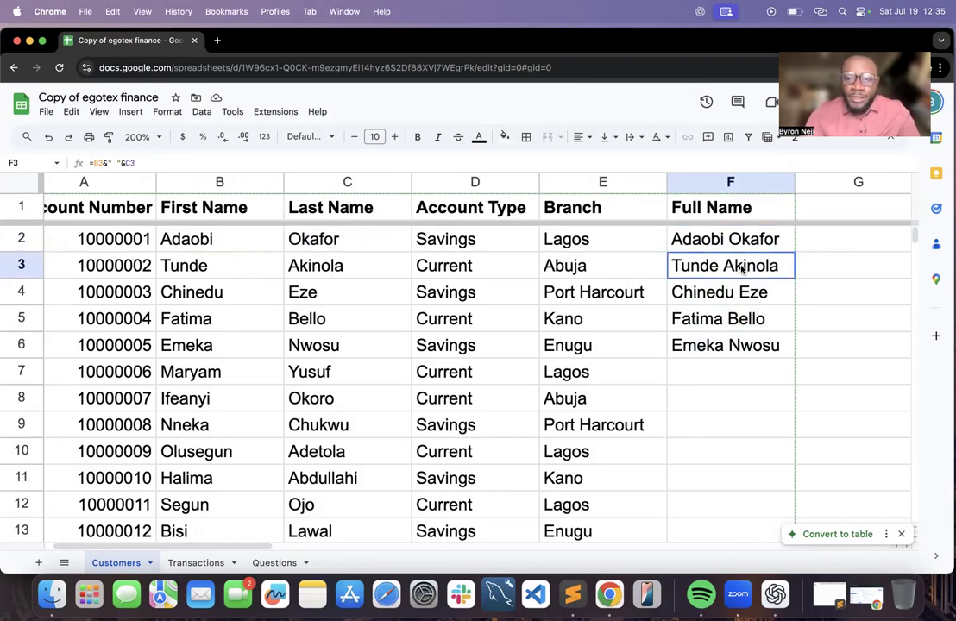
Clear the filled full name formulas from F3:F6 and review the remaining formula in F2
{"action": "left_click", "coordinate": [747, 345], "text": "shift"}
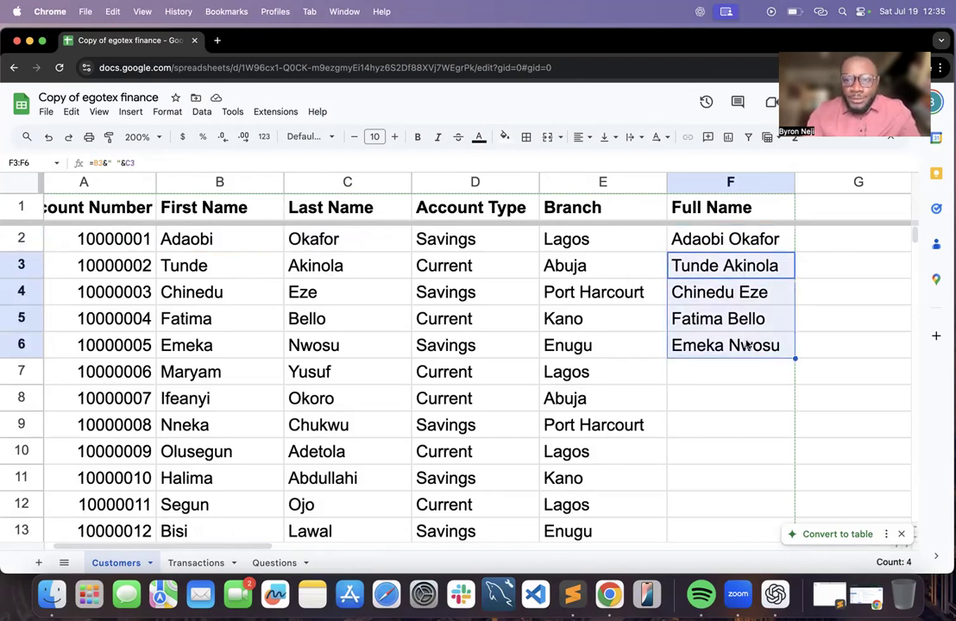
{"action": "key", "text": "Delete"}
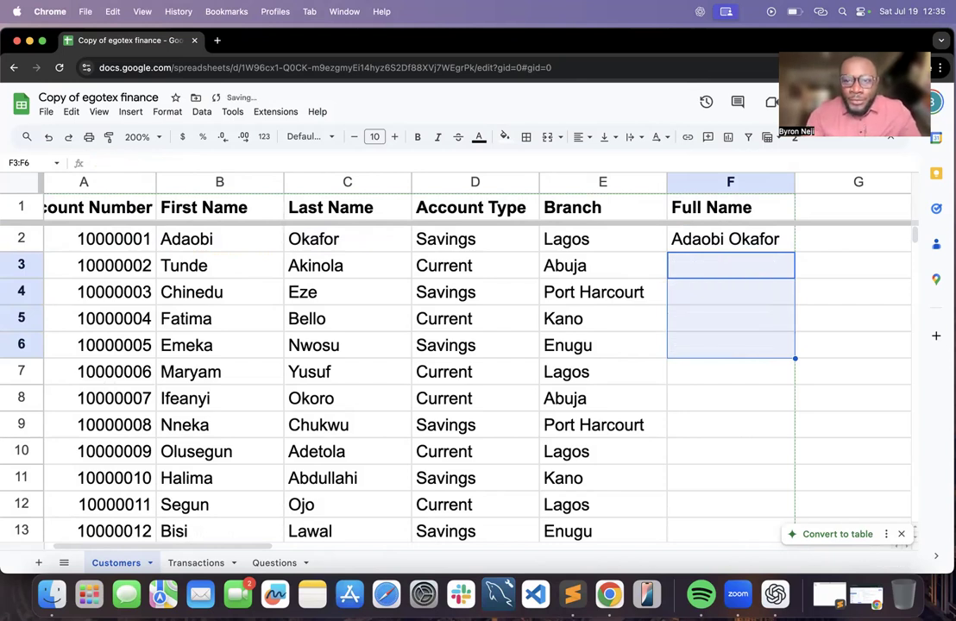
{"action": "left_click", "coordinate": [743, 244]}
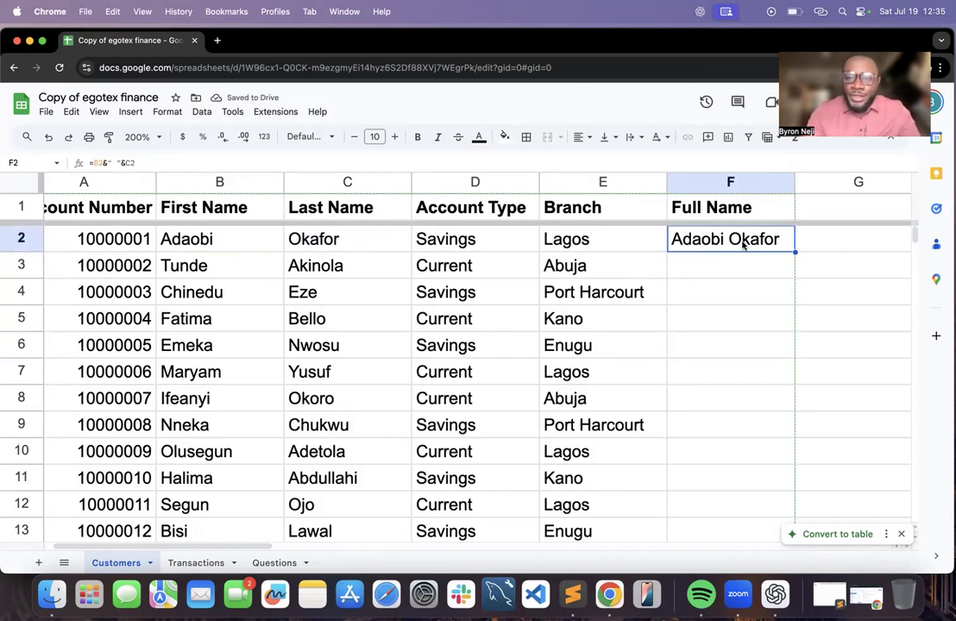
{"action": "left_click", "coordinate": [735, 273]}
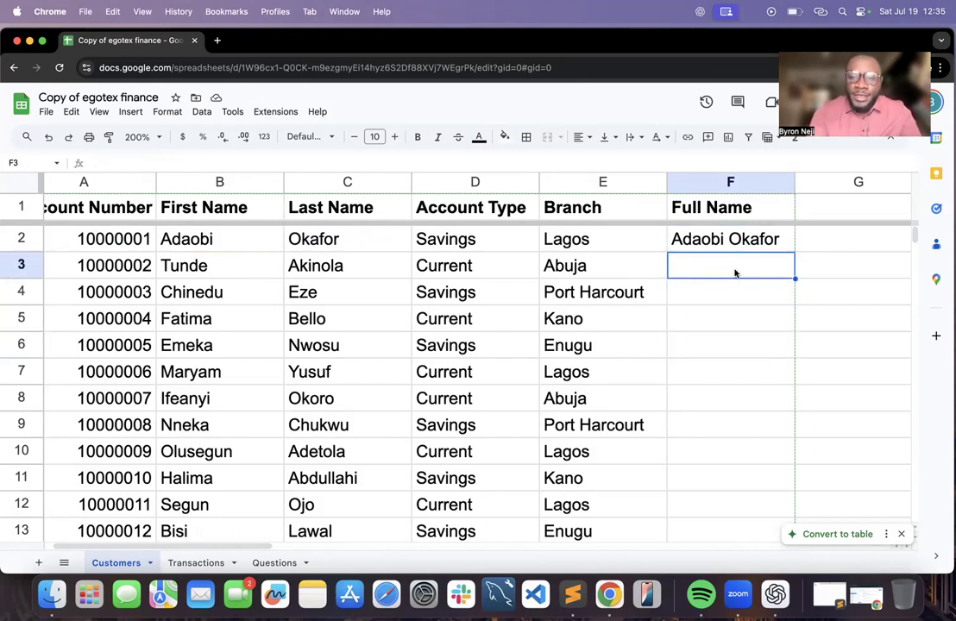
{"action": "left_click", "coordinate": [741, 247]}
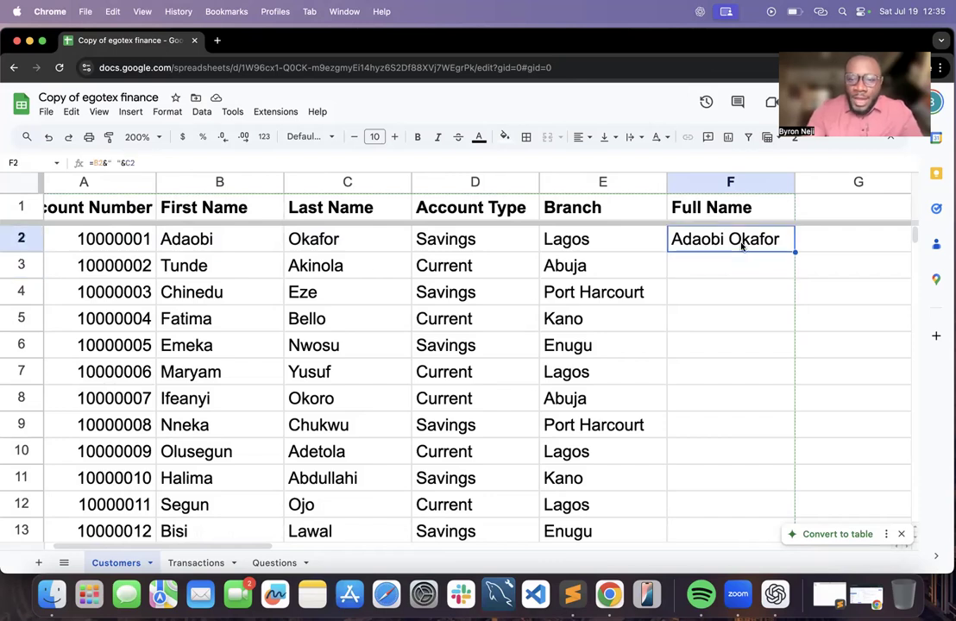
Enter the formula =JOIN(" ",B3:C3) in F3 to combine the first and last name with a space delimiter
{"action": "left_click", "coordinate": [744, 263]}
{"action": "type", "text": "="}
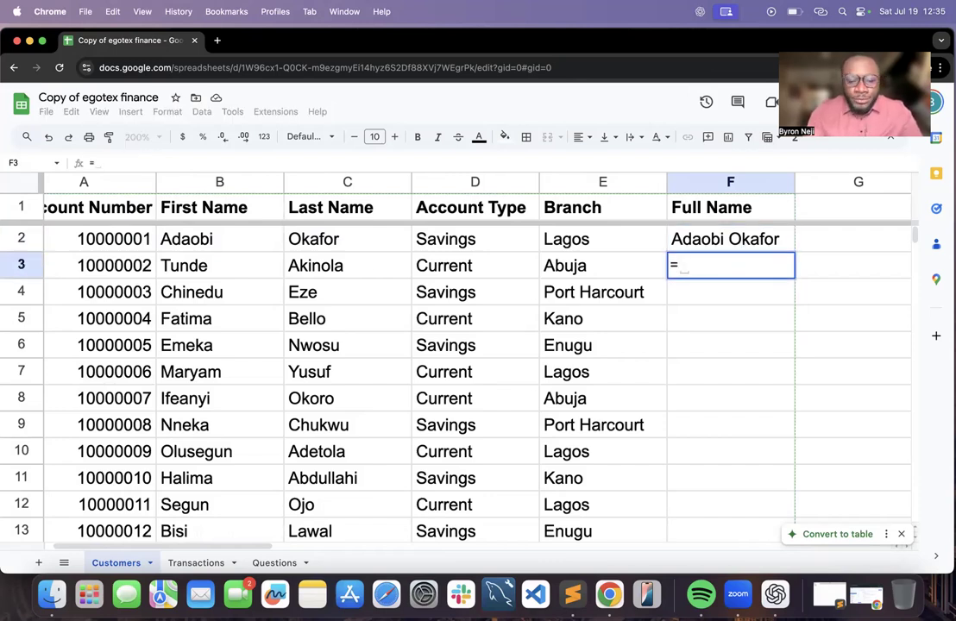
{"action": "type", "text": "JOIN"}
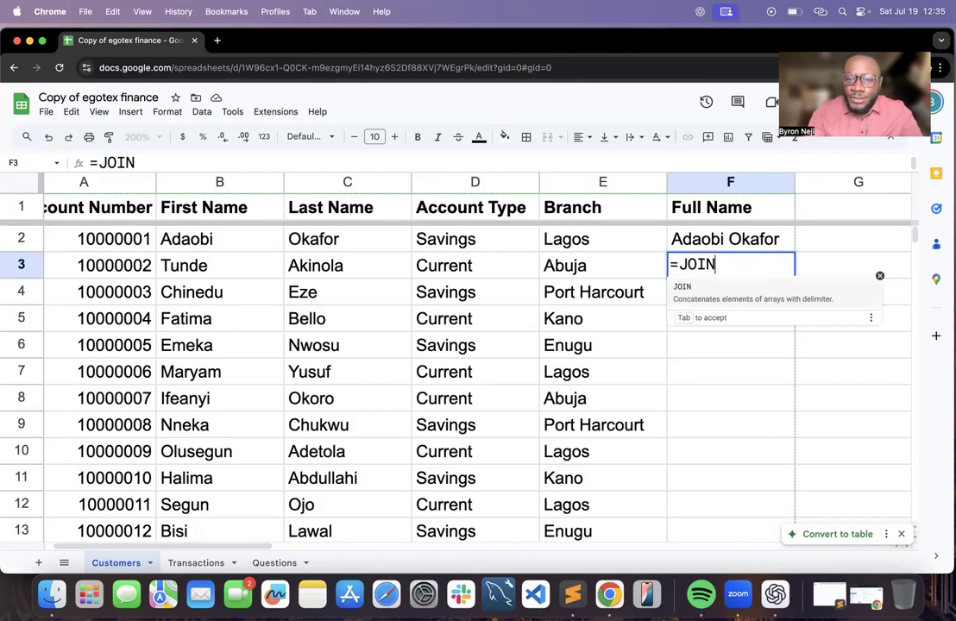
{"action": "type", "text": "("}
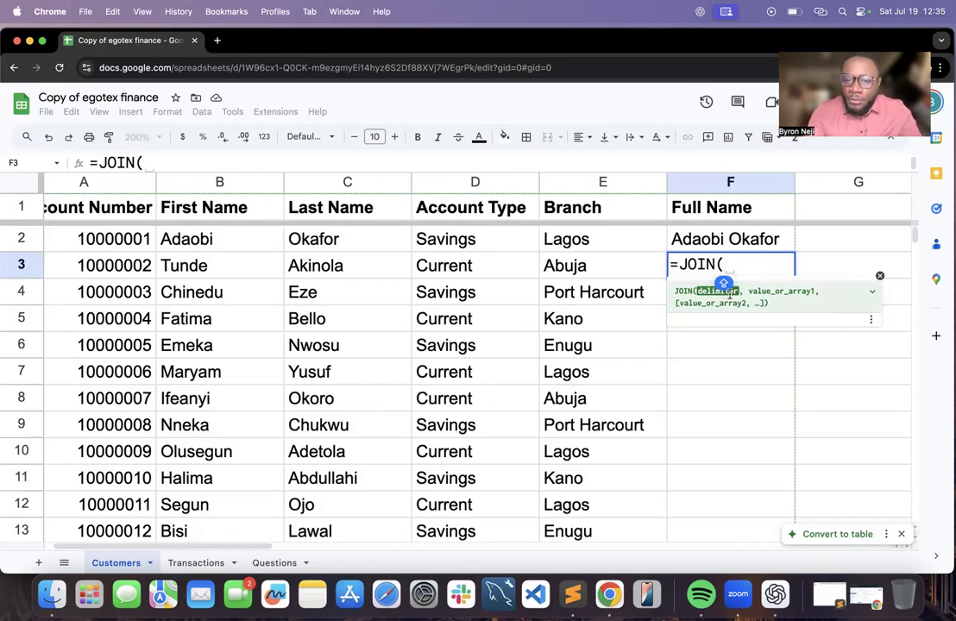
{"action": "type", "text": "\"\""}
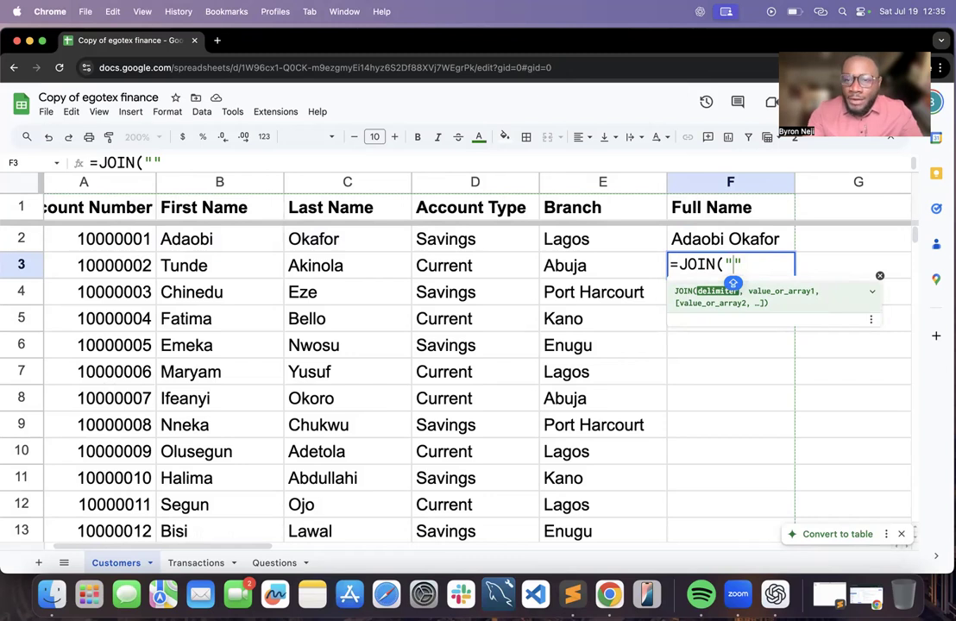
{"action": "key", "text": "Right"}
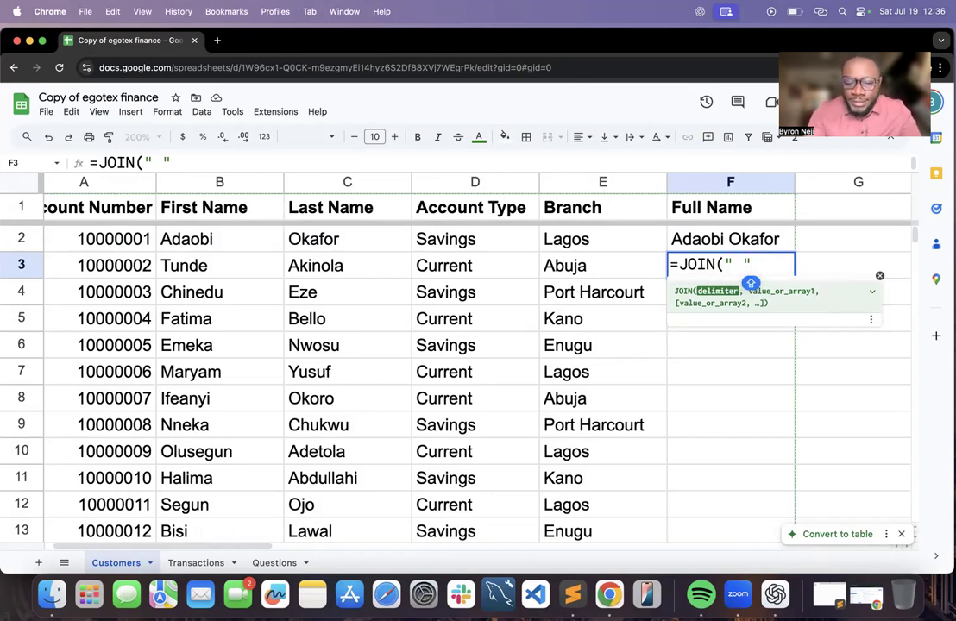
{"action": "type", "text": ","}
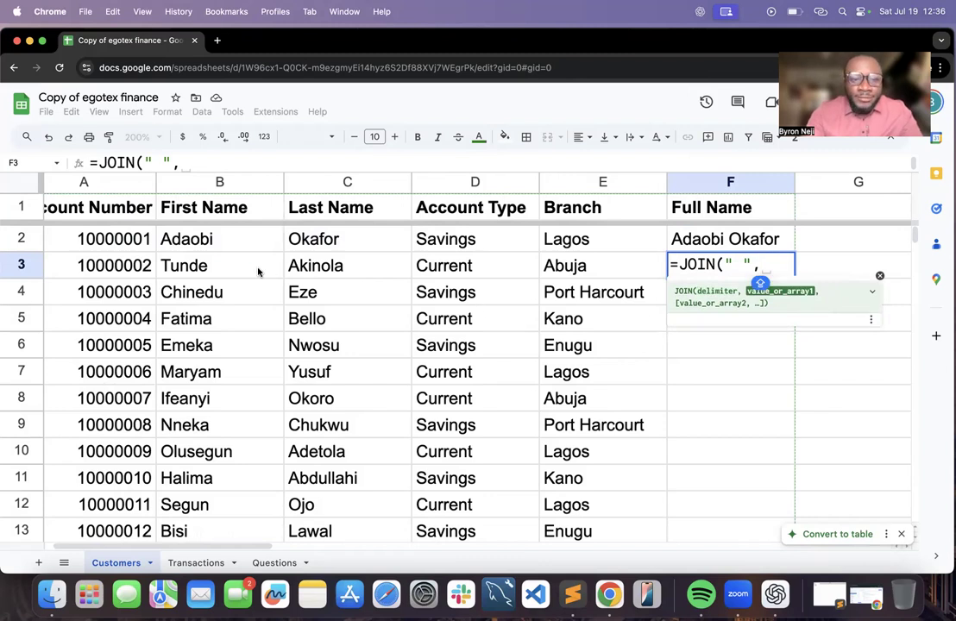
{"action": "left_click", "coordinate": [215, 269]}
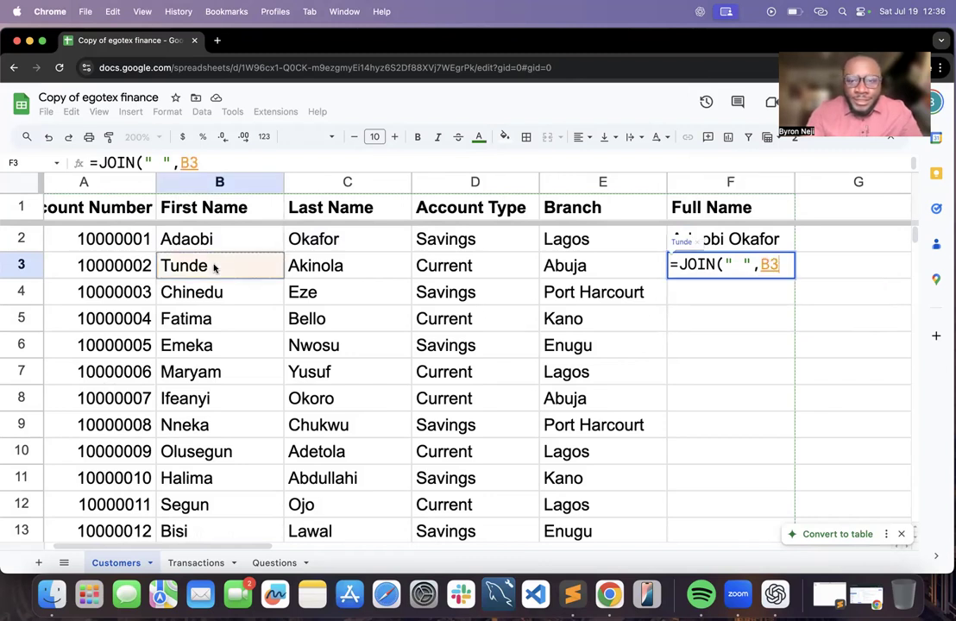
{"action": "left_click_drag", "start_coordinate": [215, 268], "coordinate": [333, 268]}
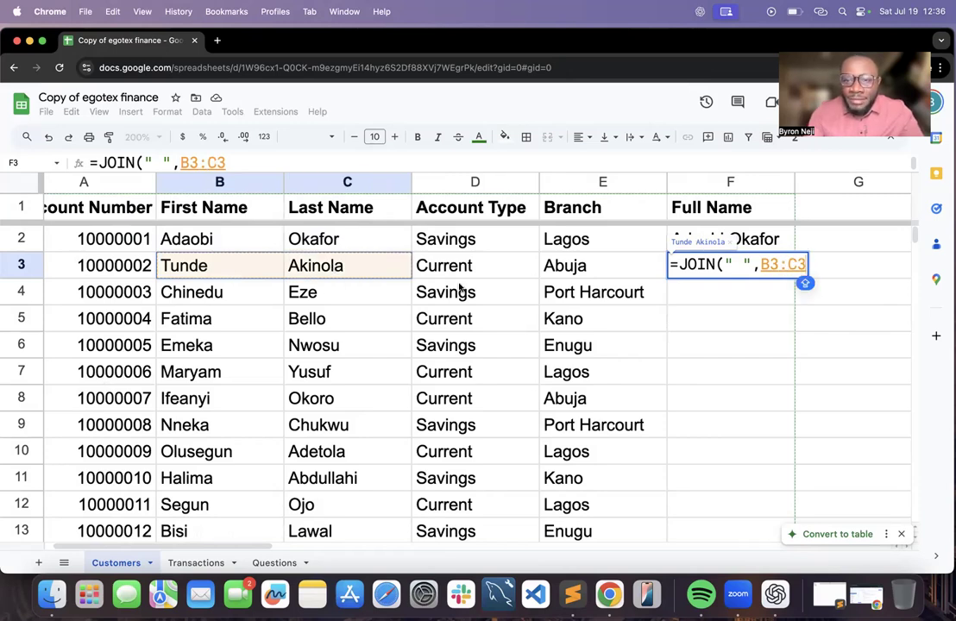
{"action": "key", "text": "Return"}
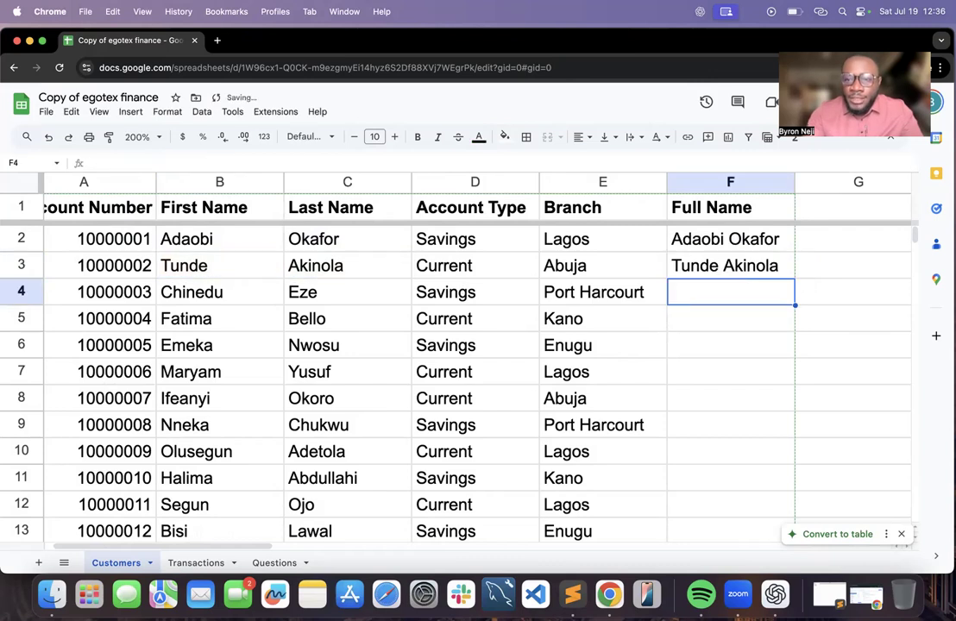
Fill the JOIN formula from F3 down to F6 and compare the formulas in F2 and F3
{"action": "left_click", "coordinate": [726, 271]}
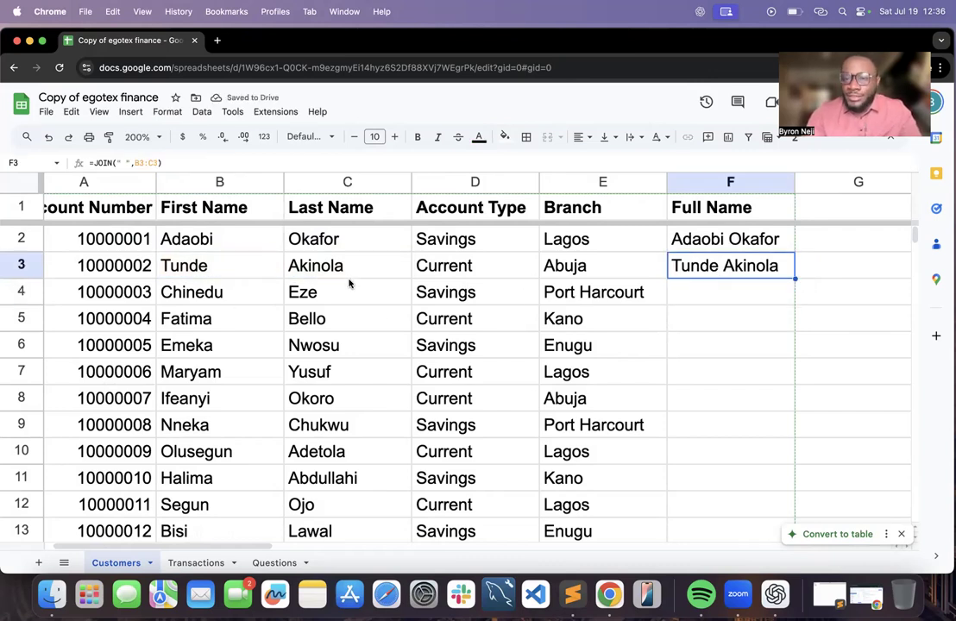
{"action": "left_click_drag", "start_coordinate": [795, 278], "coordinate": [794, 345]}
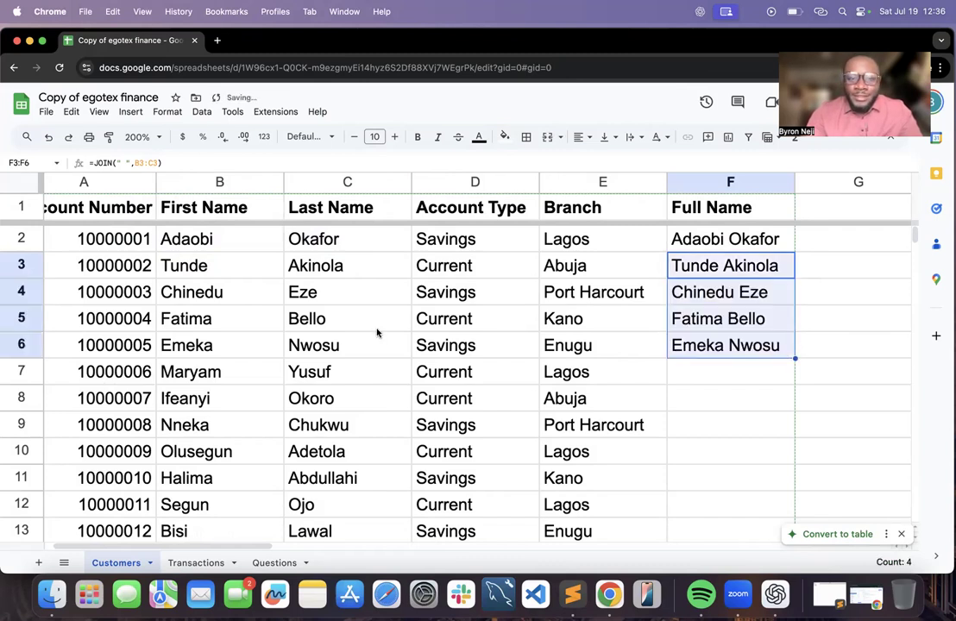
{"action": "left_click", "coordinate": [738, 242]}
{"action": "left_click", "coordinate": [742, 271]}
{"action": "left_click", "coordinate": [740, 246]}
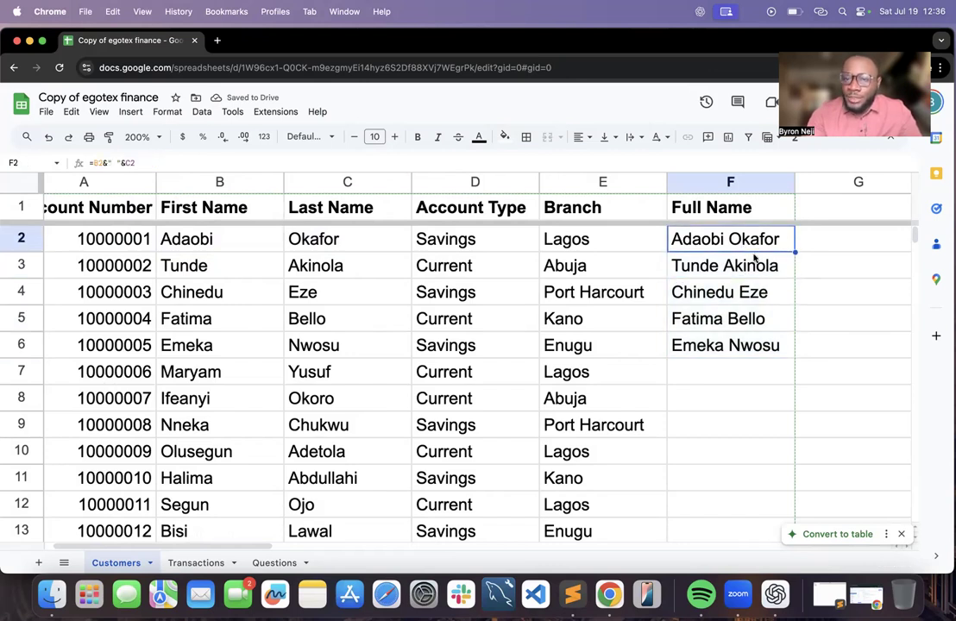
Clear the filled JOIN formulas from F4:F6
{"action": "left_click", "coordinate": [750, 294]}
{"action": "left_click", "coordinate": [762, 354], "text": "shift"}
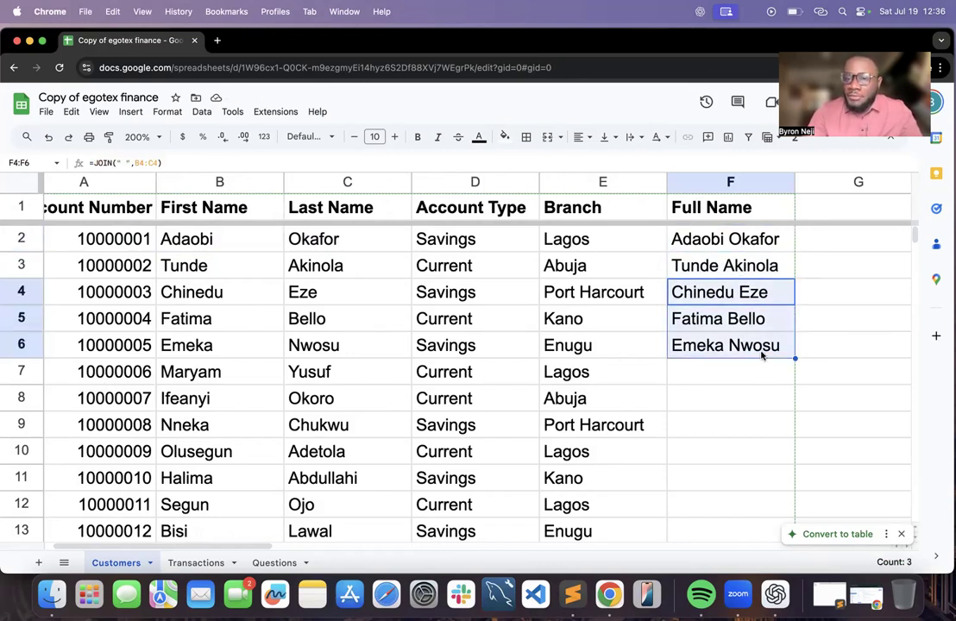
{"action": "key", "text": "Delete"}
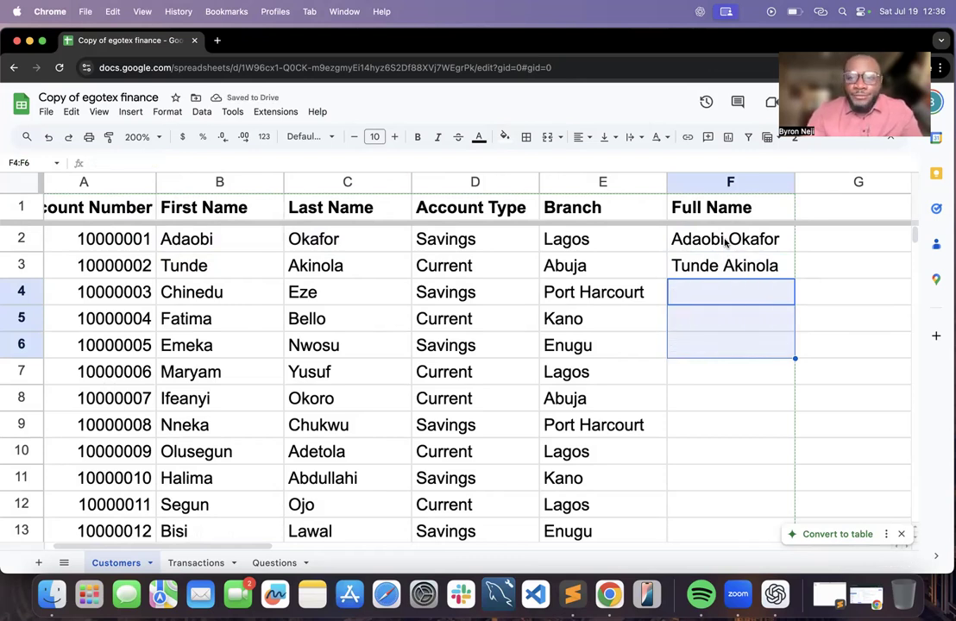
Swap the cell references in the F2 formula so it reads =C2&" "&B2, putting the last name first
{"action": "double_click", "coordinate": [725, 241]}
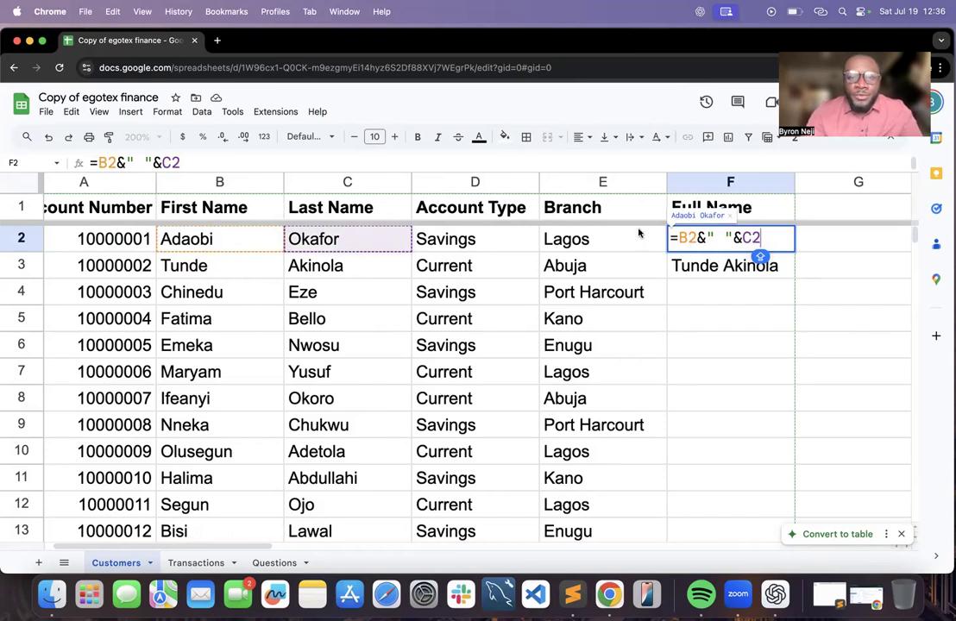
{"action": "left_click", "coordinate": [688, 239]}
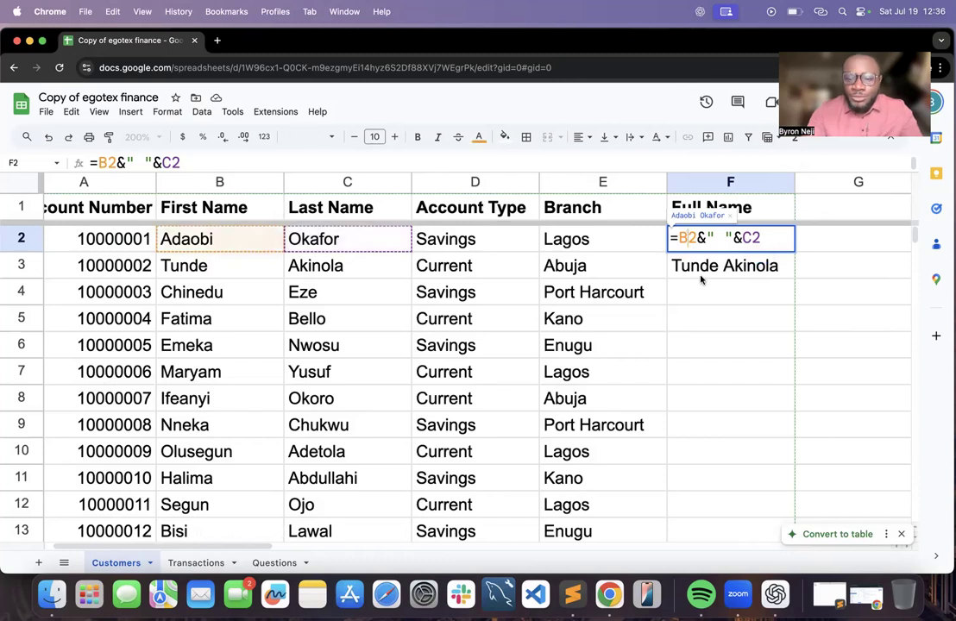
{"action": "key", "text": "BackSpace"}
{"action": "type", "text": "C"}
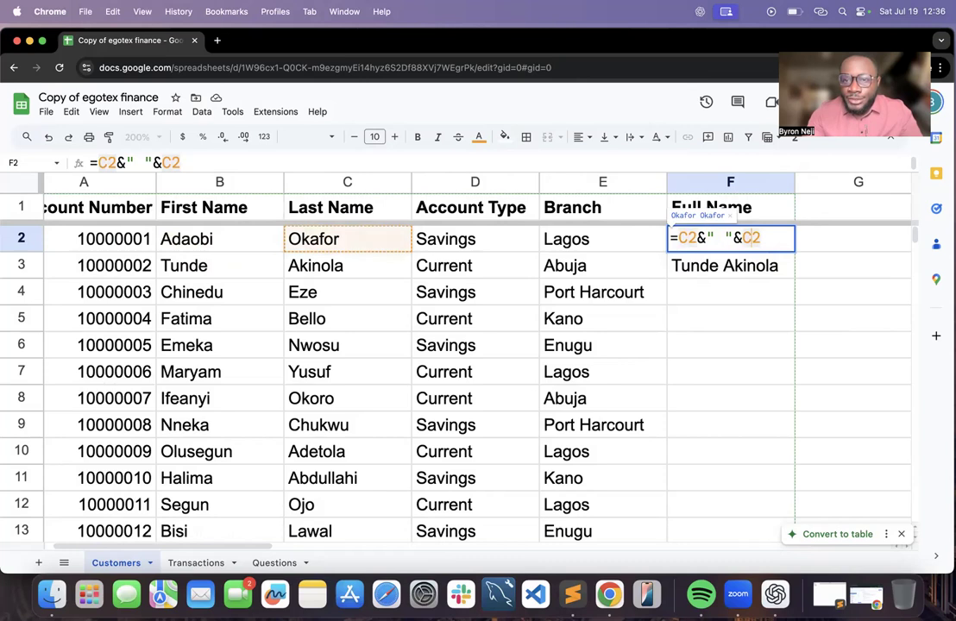
{"action": "key", "text": "BackSpace"}
{"action": "type", "text": "B"}
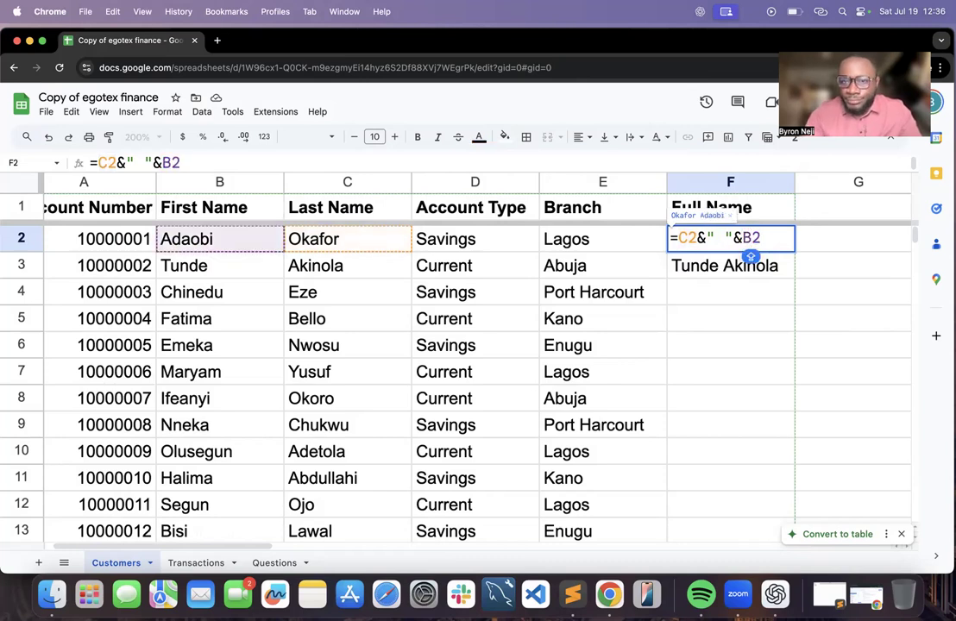
{"action": "key", "text": "Return"}
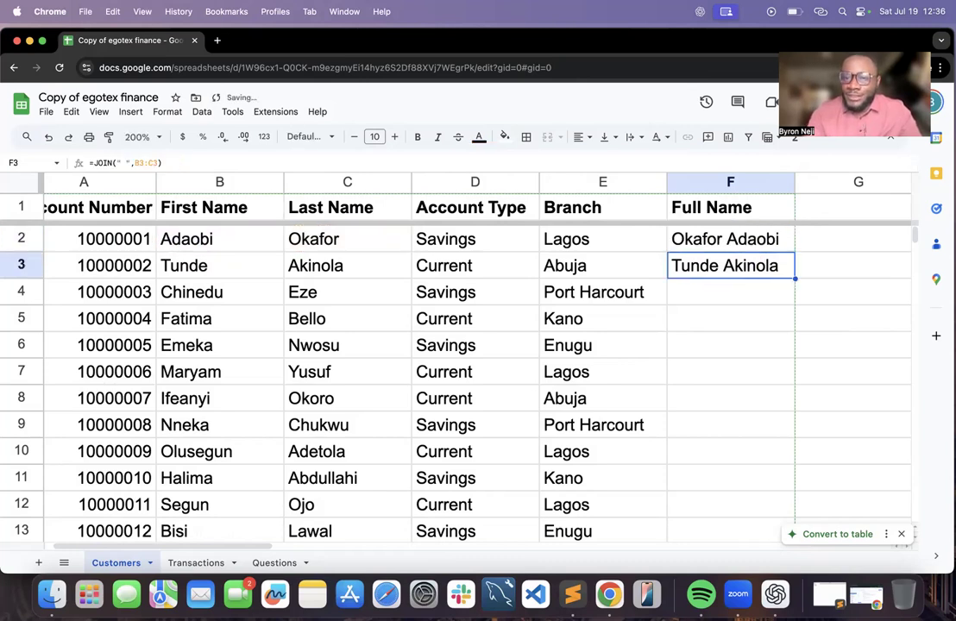
Add a comma before the space in the F2 separator so the formula reads =C2&", "&B2
{"action": "double_click", "coordinate": [730, 240]}
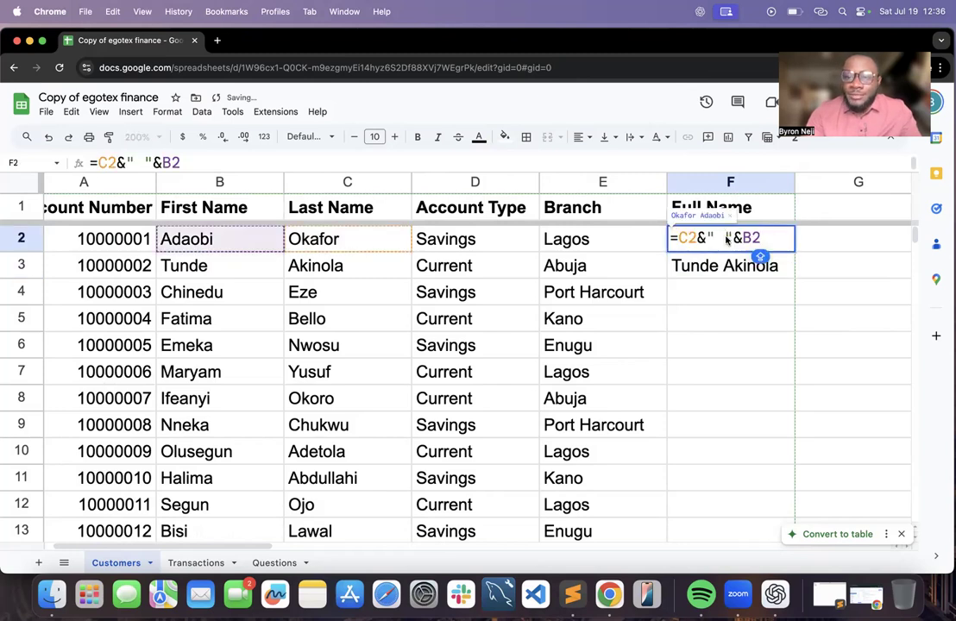
{"action": "left_click", "coordinate": [716, 239]}
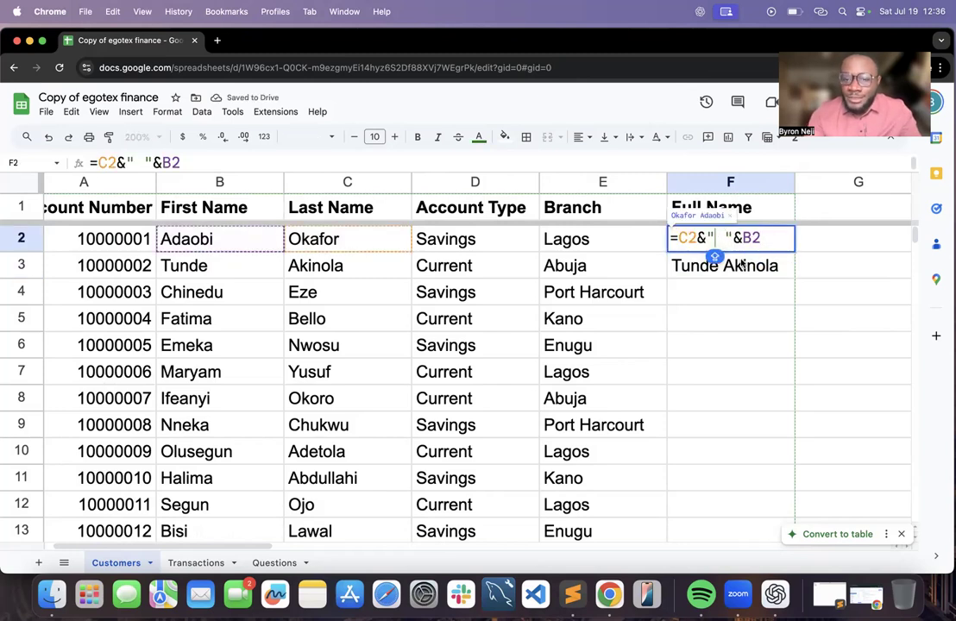
{"action": "type", "text": ","}
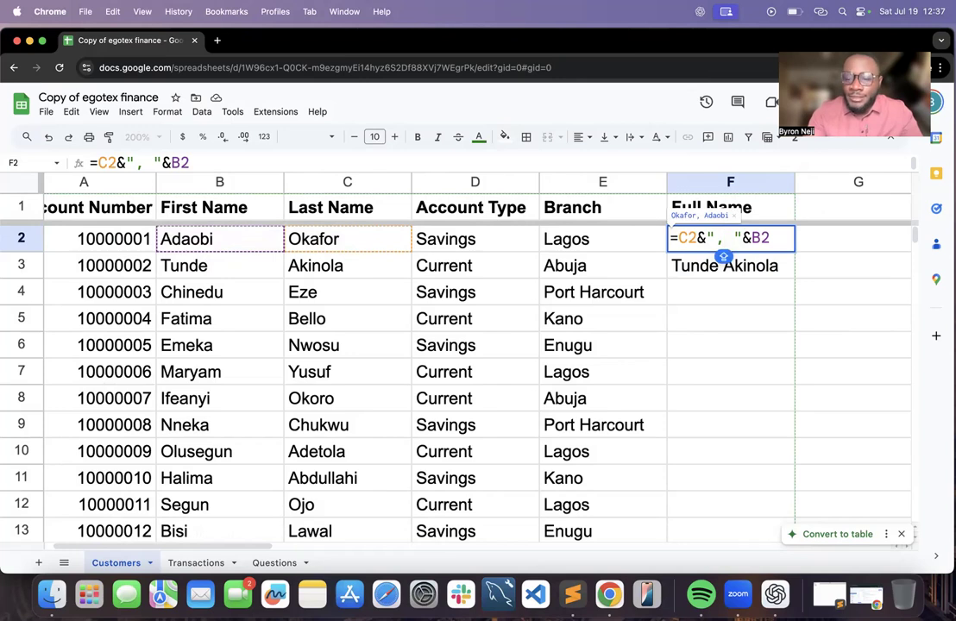
{"action": "key", "text": "Return"}
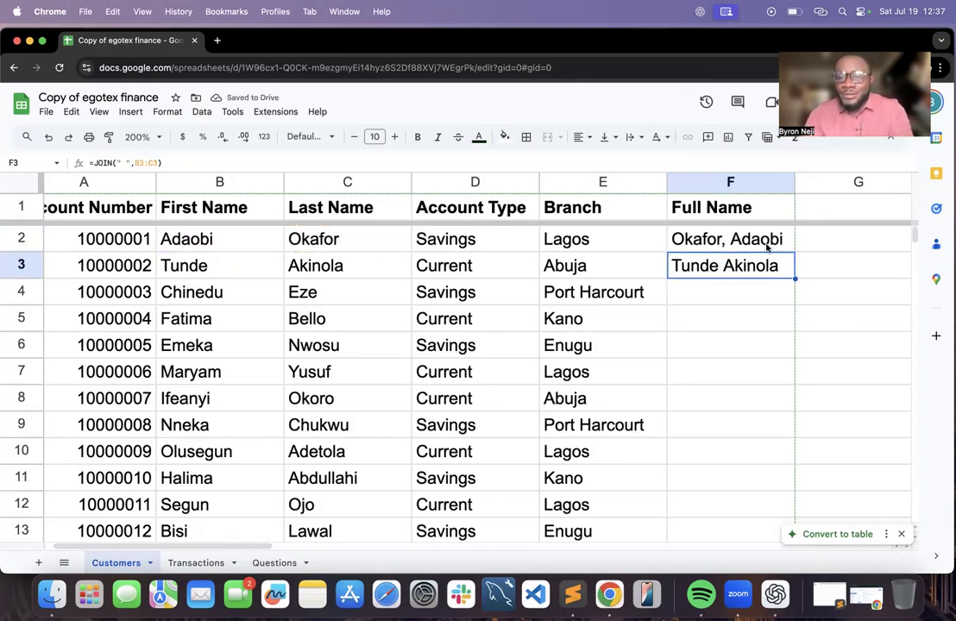
Try to reverse the range in F3's JOIN formula to C3:B3 and check it against the name cells B3 and C3
{"action": "double_click", "coordinate": [739, 270]}
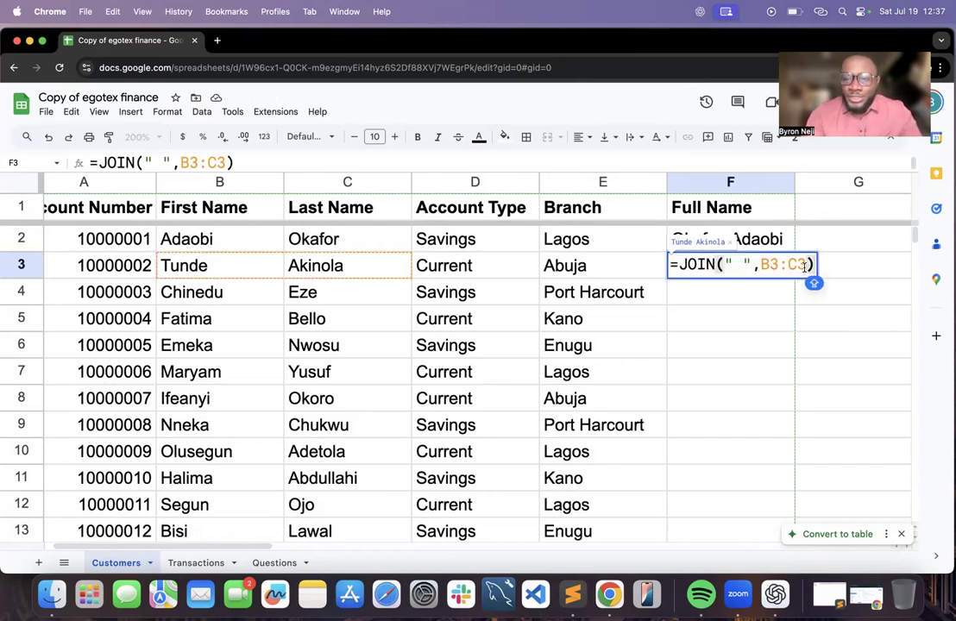
{"action": "key", "text": "BackSpace"}
{"action": "type", "text": "C"}
{"action": "key", "text": "BackSpace"}
{"action": "type", "text": "B"}
{"action": "key", "text": "Return"}
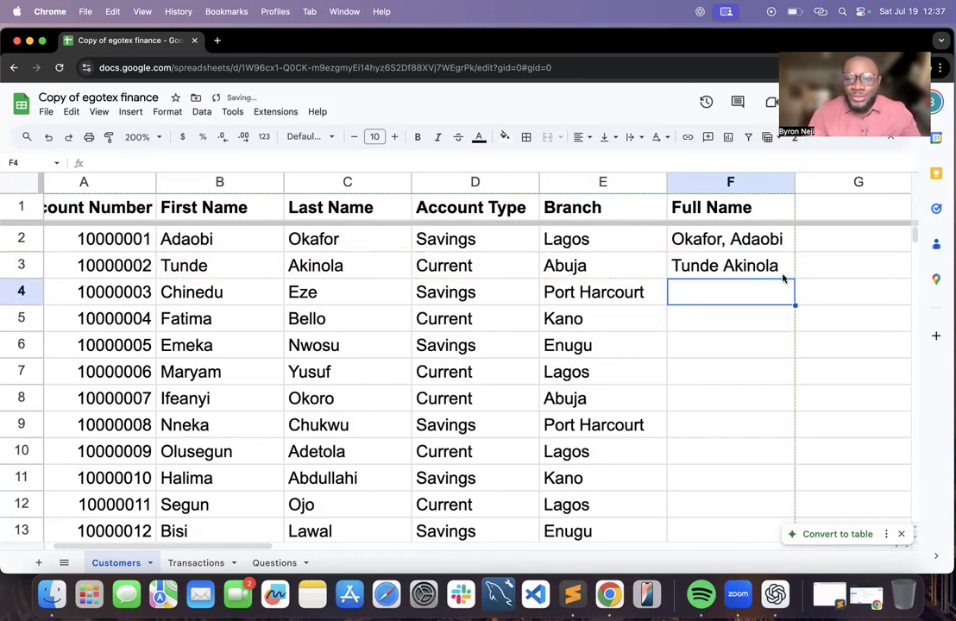
{"action": "left_click", "coordinate": [742, 270]}
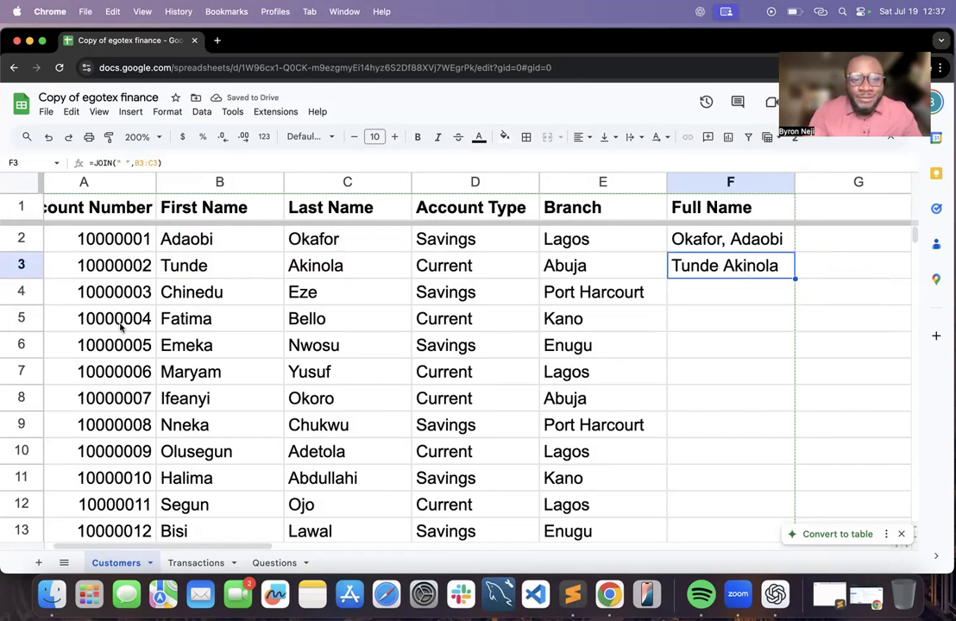
{"action": "left_click", "coordinate": [204, 271]}
{"action": "left_click", "coordinate": [333, 271]}
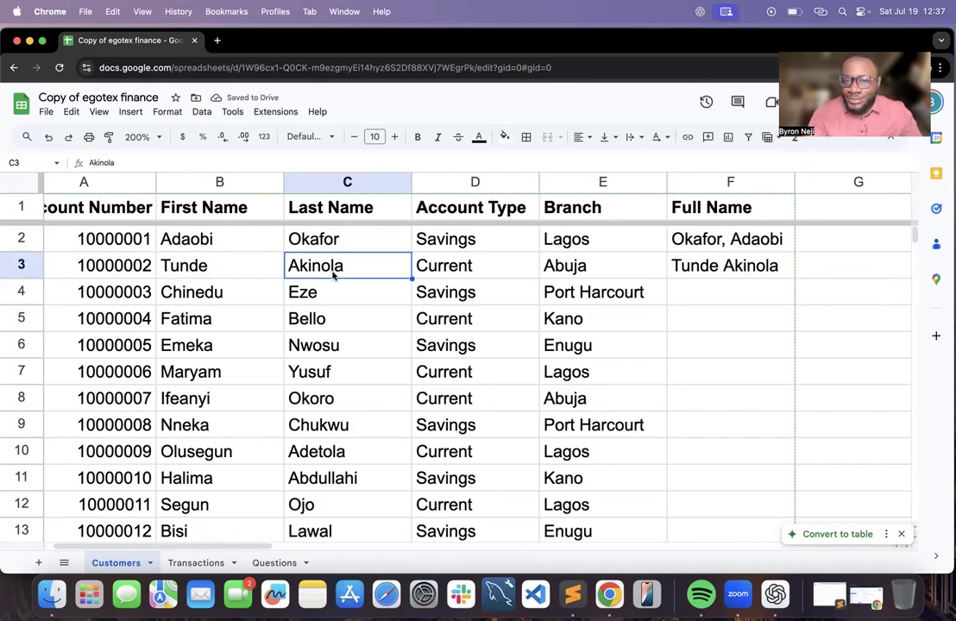
Change the delimiter in F3's JOIN formula to a comma and space, giving =JOIN(", ",B3:C3), and review the formula
{"action": "double_click", "coordinate": [706, 271]}
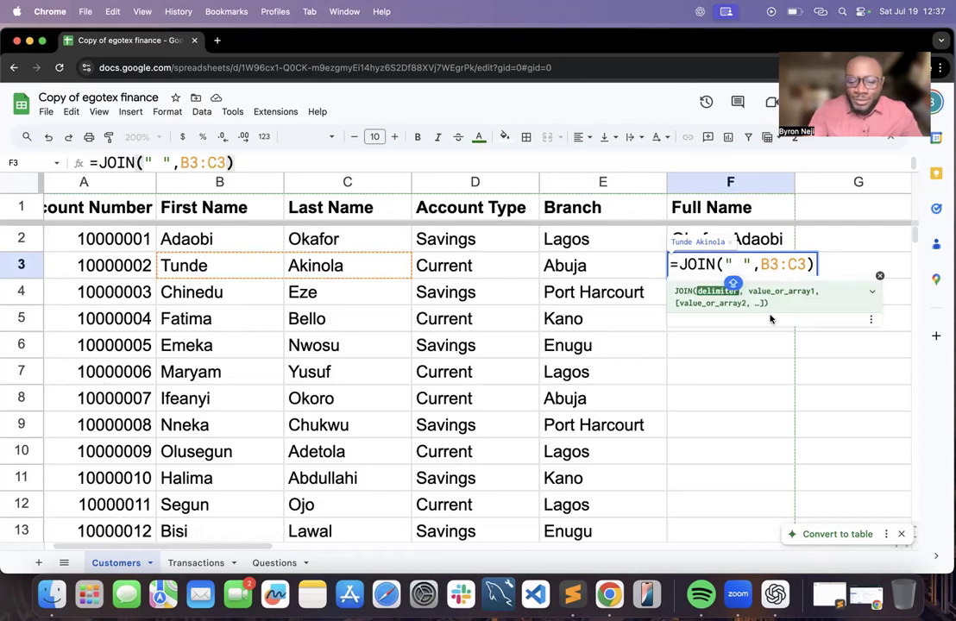
{"action": "type", "text": ","}
{"action": "key", "text": "Return"}
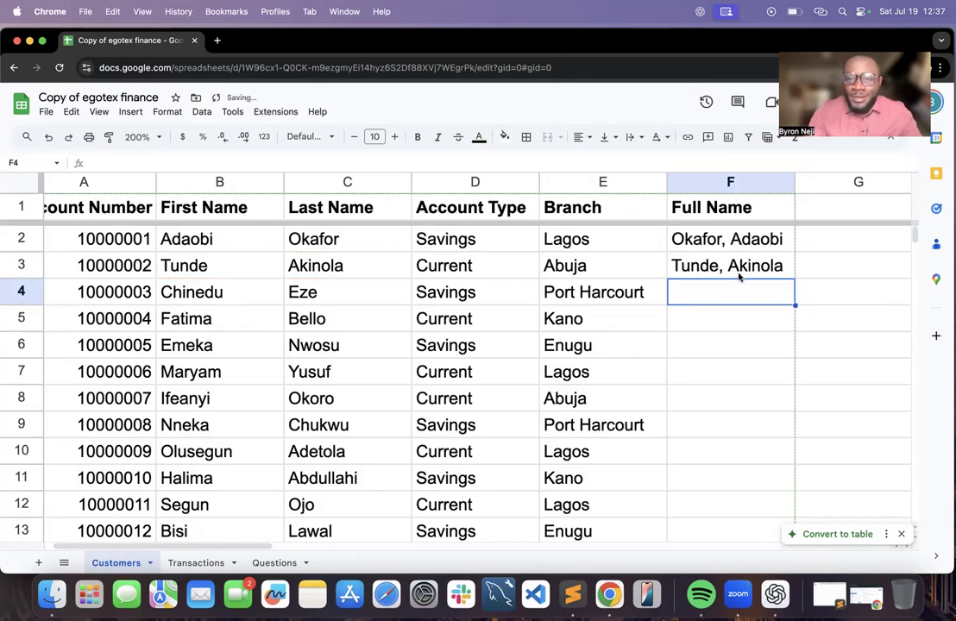
{"action": "left_click", "coordinate": [703, 269]}
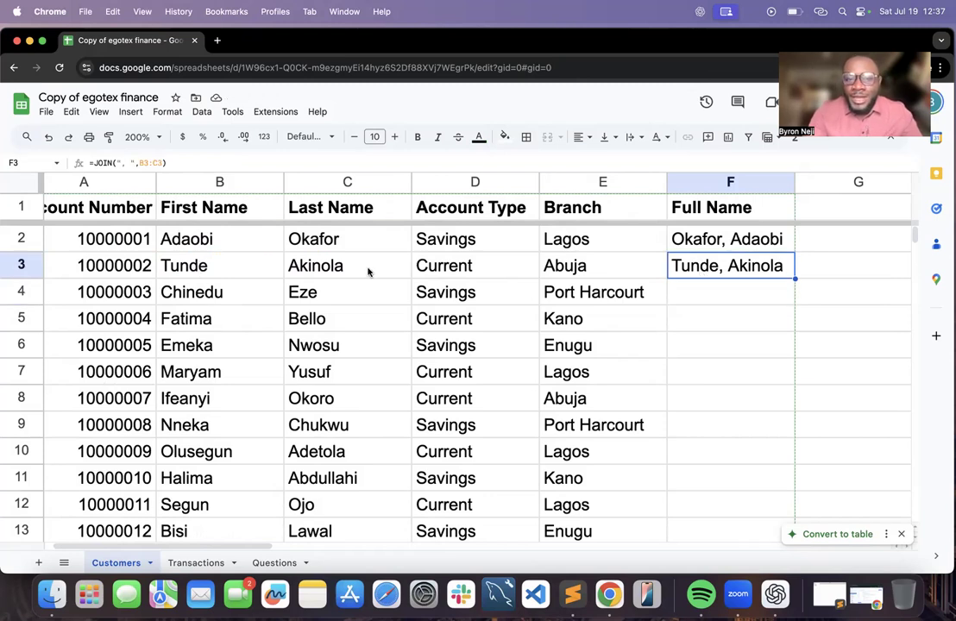
Expand the JOIN argument help in F3, then try to reverse the formula's range to C3:B3
{"action": "double_click", "coordinate": [718, 276]}
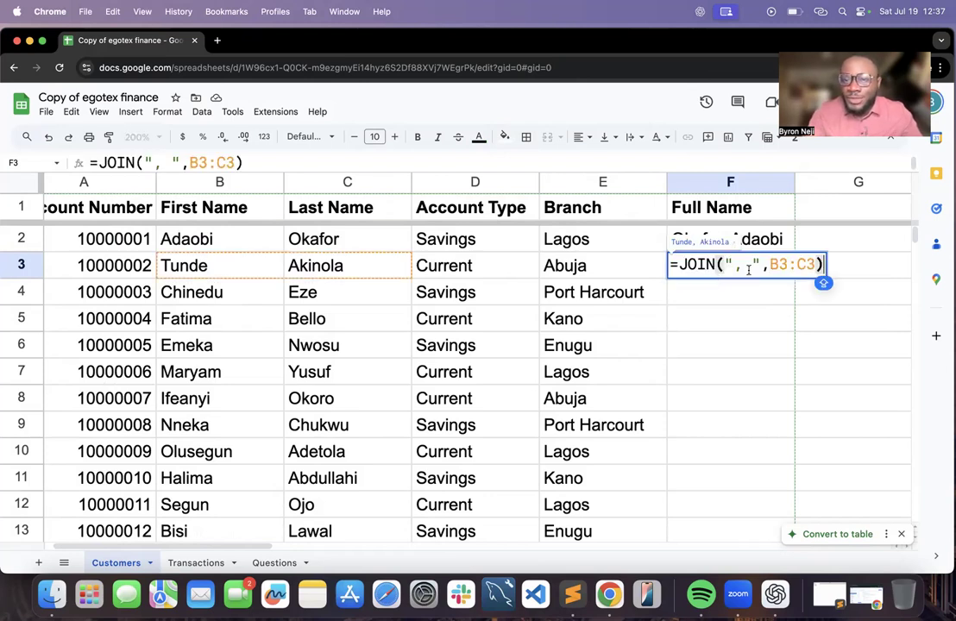
{"action": "left_click", "coordinate": [709, 267]}
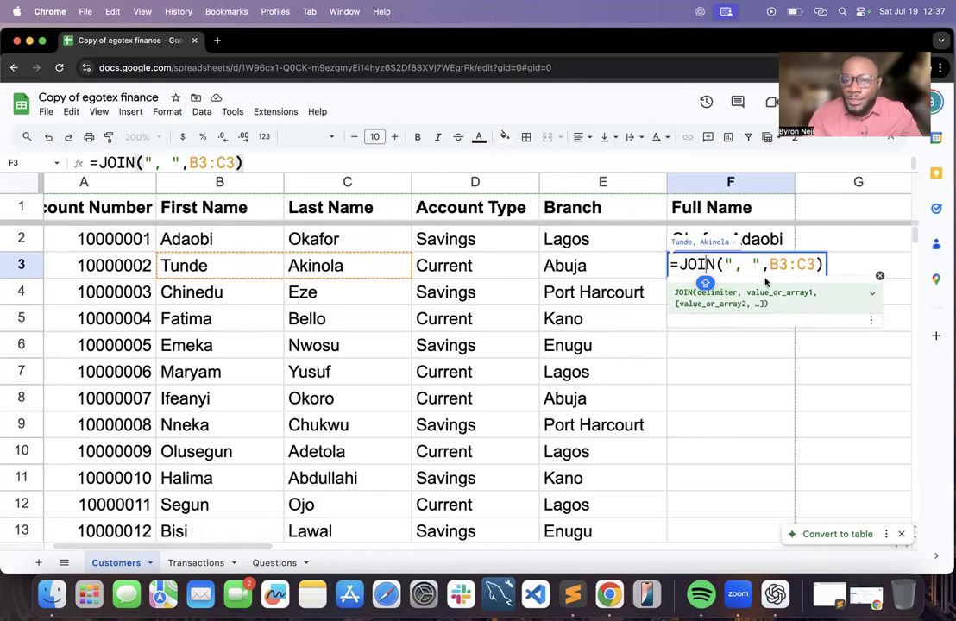
{"action": "left_click", "coordinate": [871, 294]}
{"action": "left_click", "coordinate": [872, 295]}
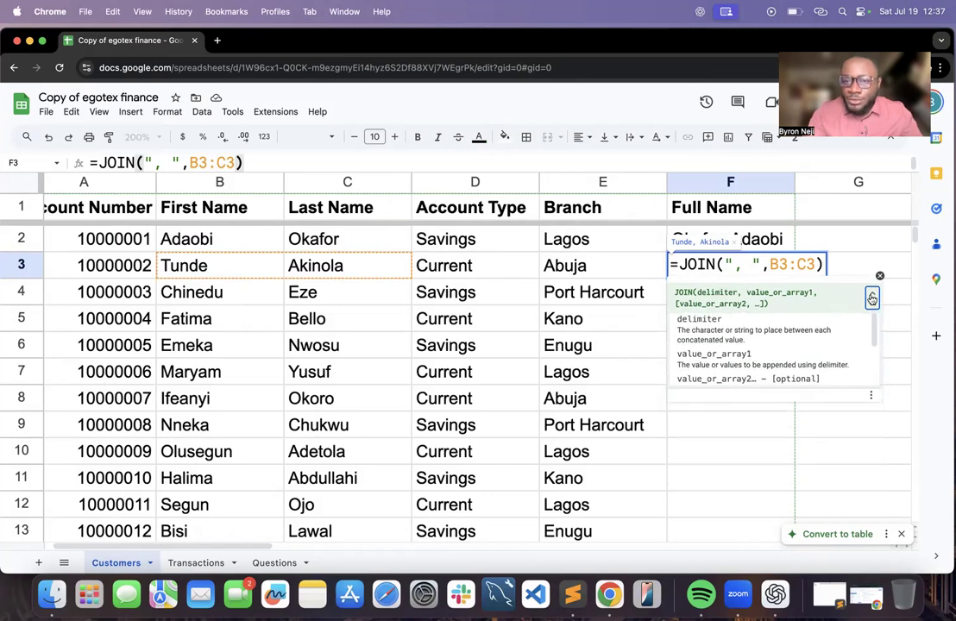
{"action": "left_click", "coordinate": [811, 265]}
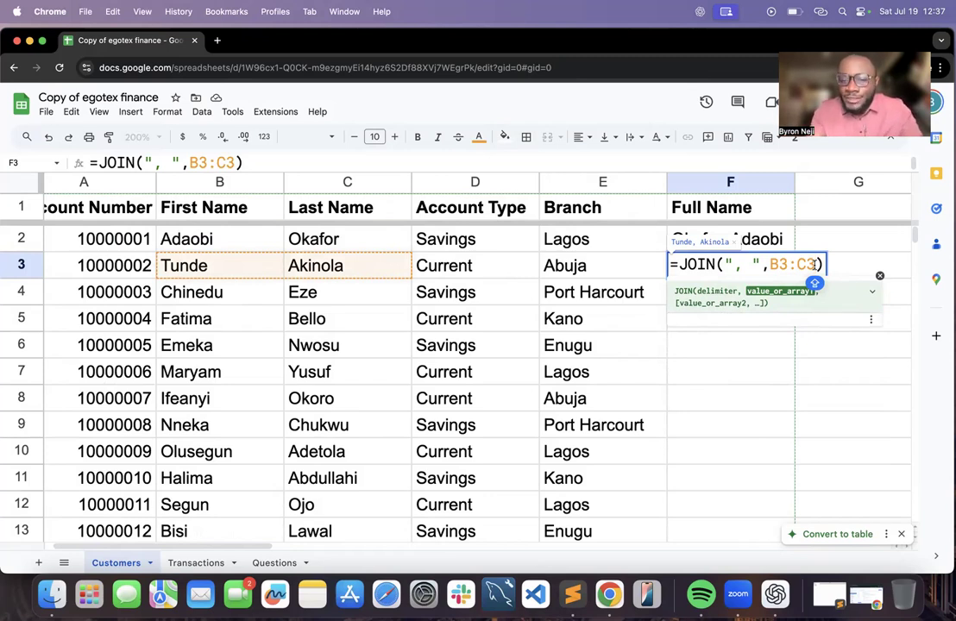
{"action": "key", "text": "BackSpace"}
{"action": "key", "text": "BackSpace"}
{"action": "key", "text": "BackSpace"}
{"action": "key", "text": "BackSpace"}
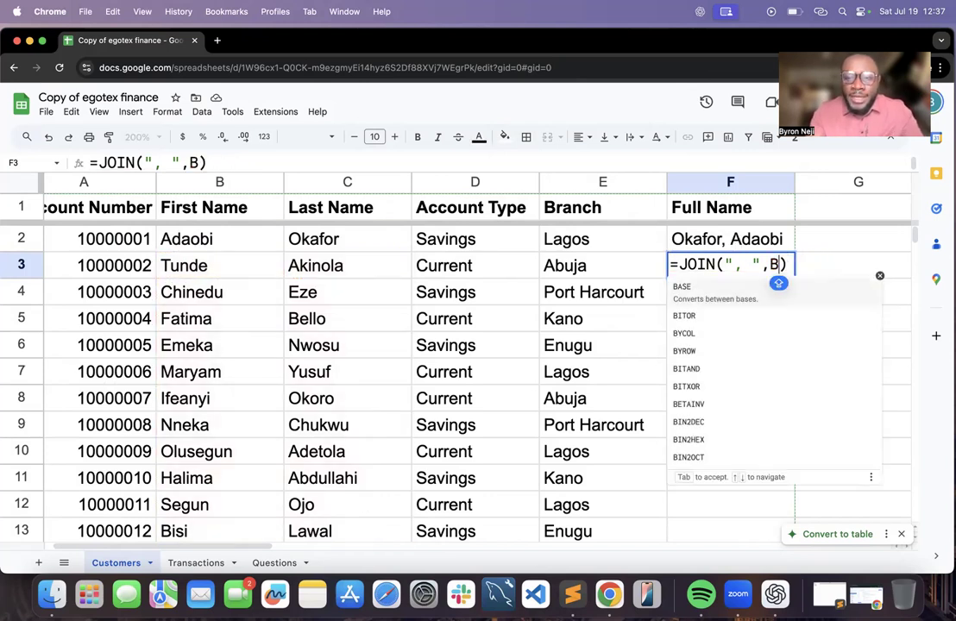
{"action": "key", "text": "BackSpace"}
{"action": "type", "text": "C3:"}
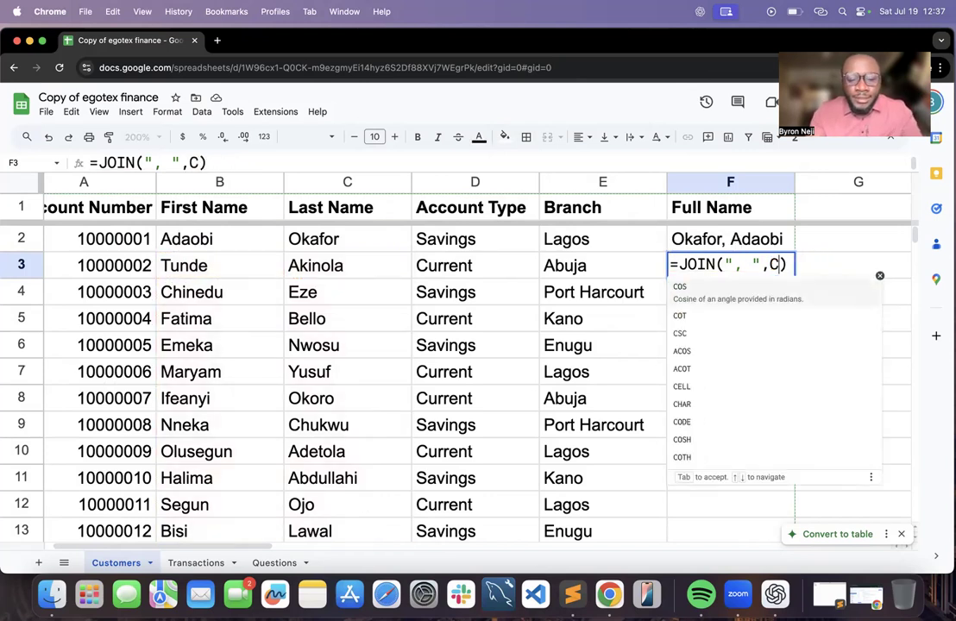
{"action": "type", "text": "B3"}
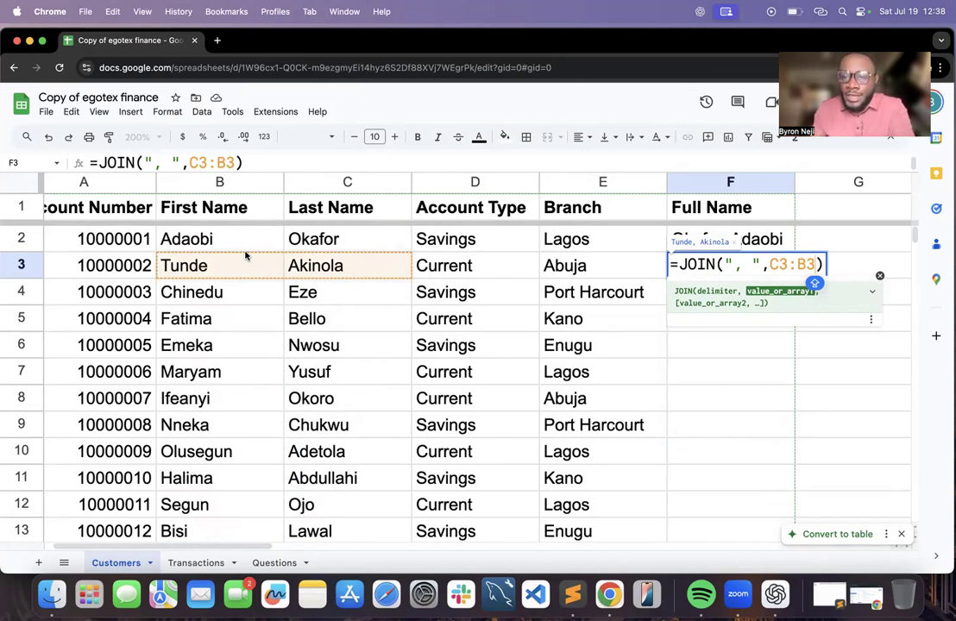
{"action": "key", "text": "Return"}
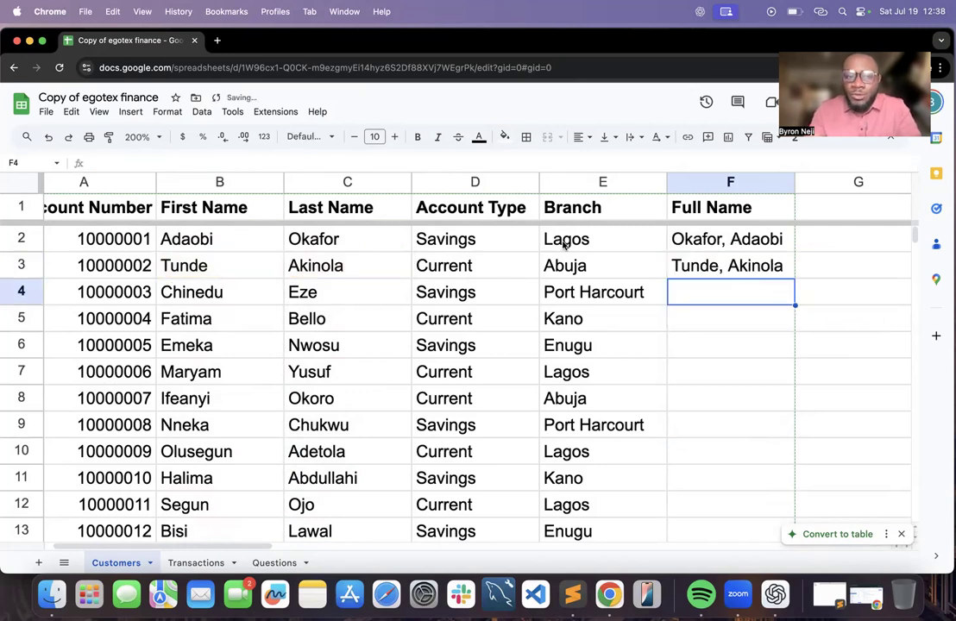
Replace the range in F3's JOIN formula with separate references, last name first, giving =JOIN(", ",C3,B3)
{"action": "double_click", "coordinate": [690, 267]}
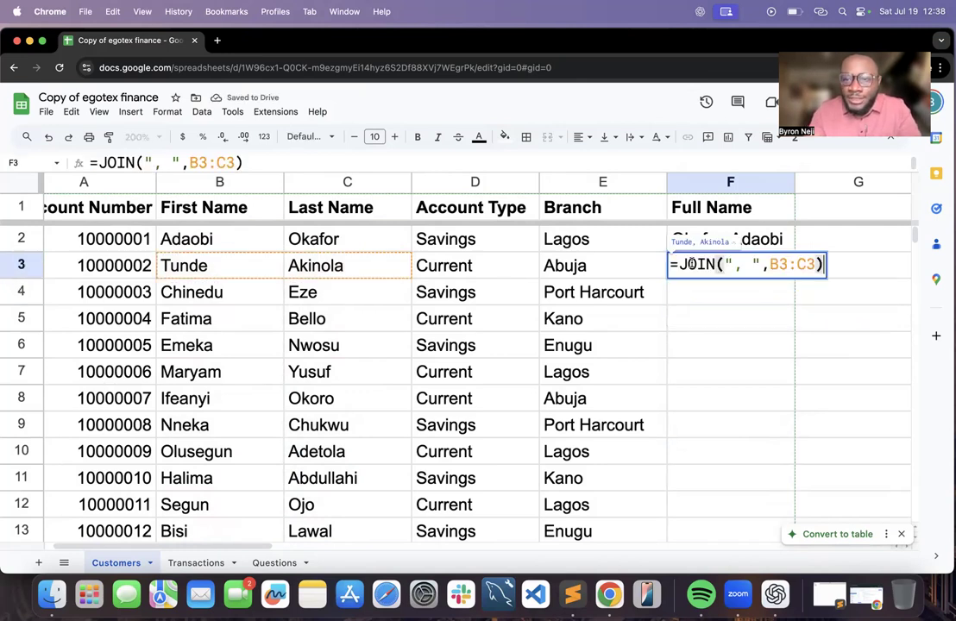
{"action": "left_click", "coordinate": [807, 270]}
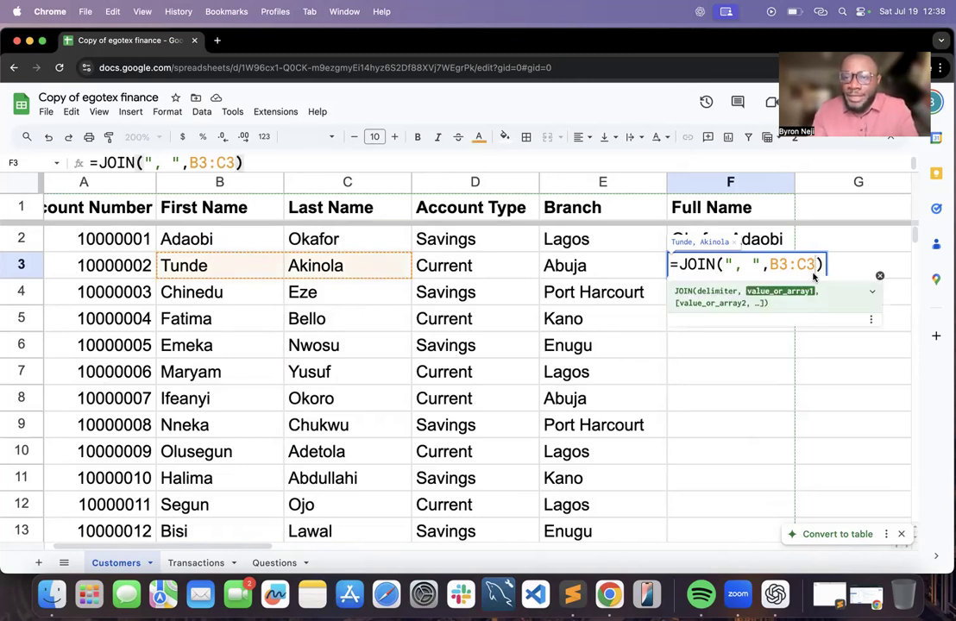
{"action": "key", "text": "BackSpace"}
{"action": "key", "text": "BackSpace"}
{"action": "key", "text": "BackSpace"}
{"action": "key", "text": "BackSpace"}
{"action": "key", "text": "BackSpace"}
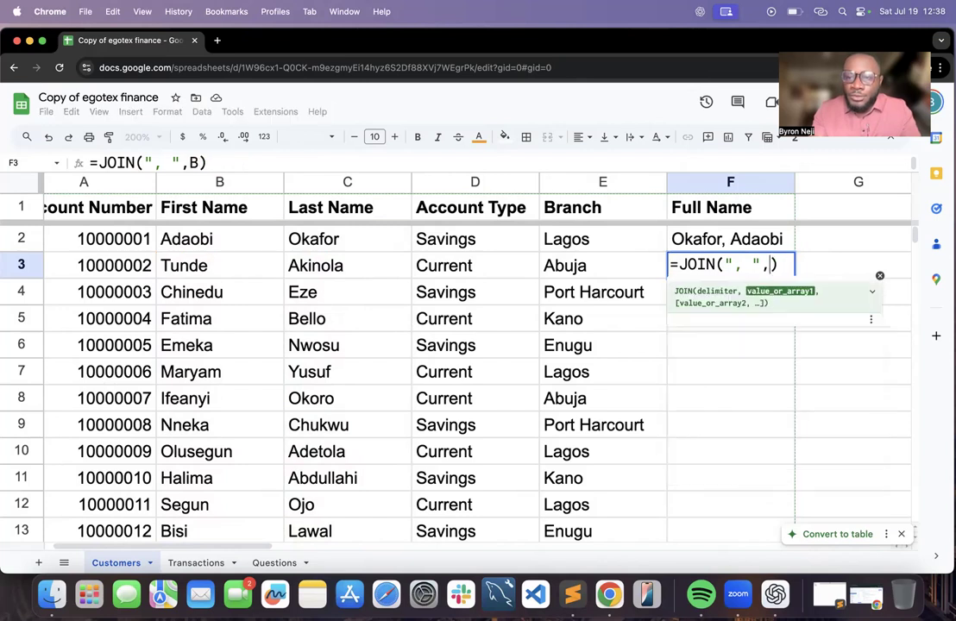
{"action": "type", "text": "C3"}
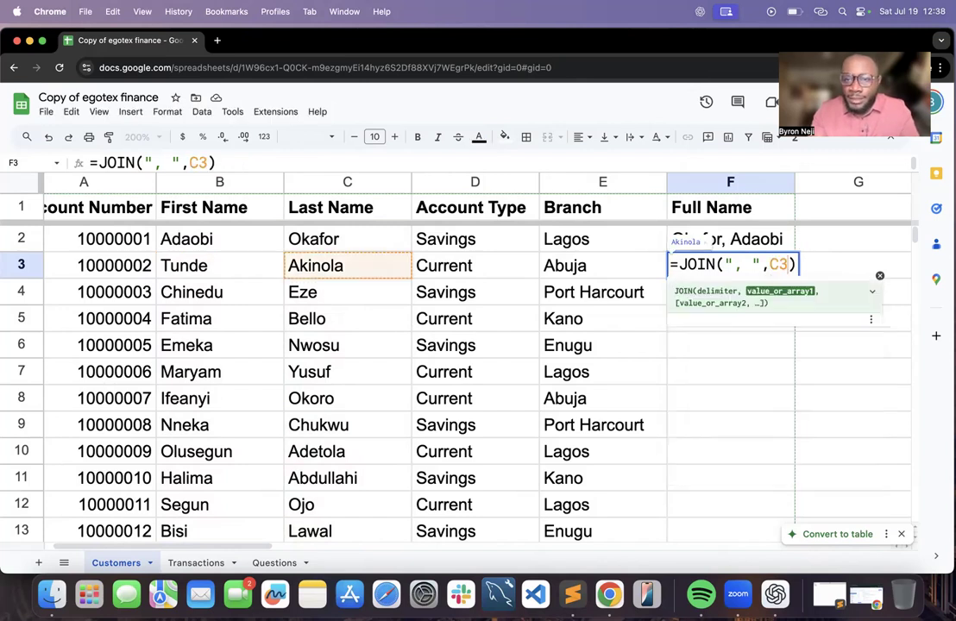
{"action": "type", "text": ", "}
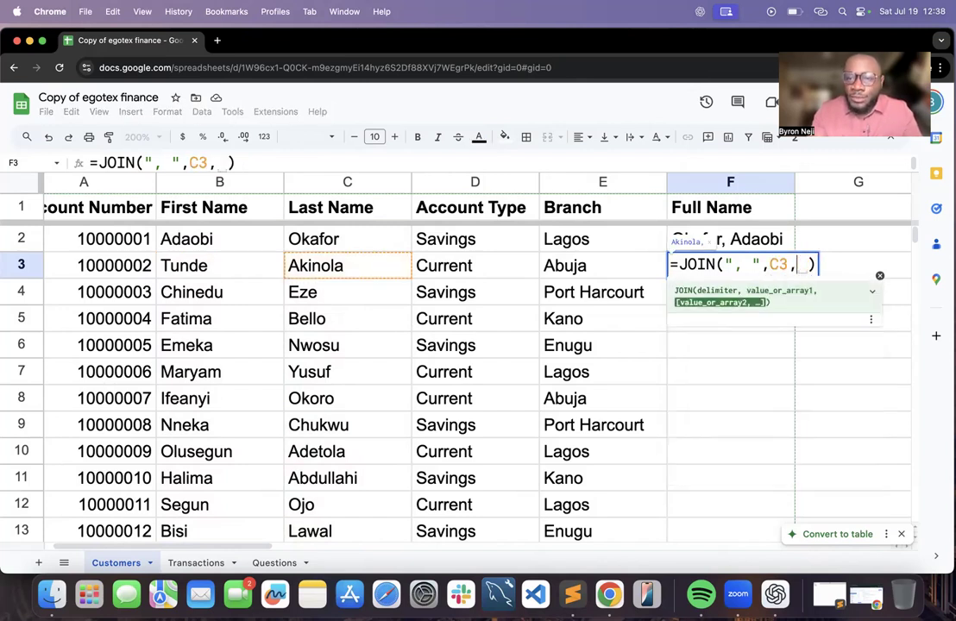
{"action": "type", "text": "B3"}
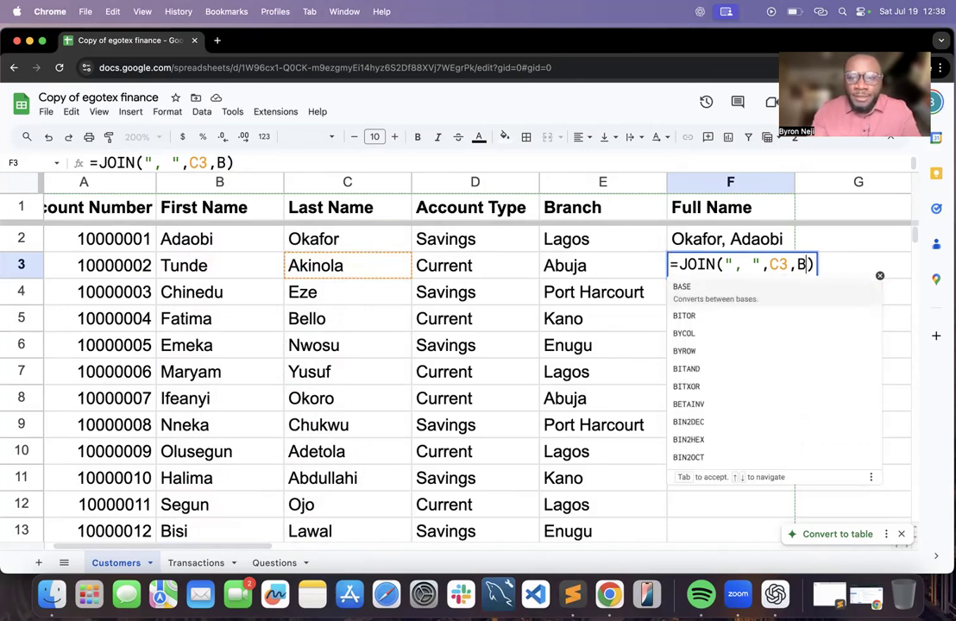
{"action": "key", "text": "Return"}
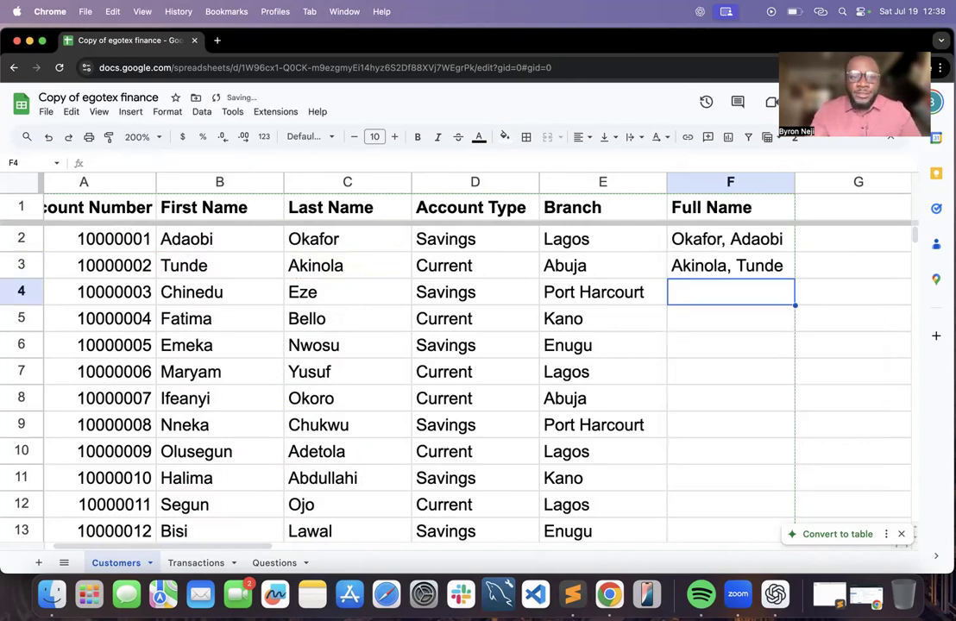
Fill F3's JOIN formula down through F6 in the Full Name column
{"action": "left_click", "coordinate": [716, 273]}
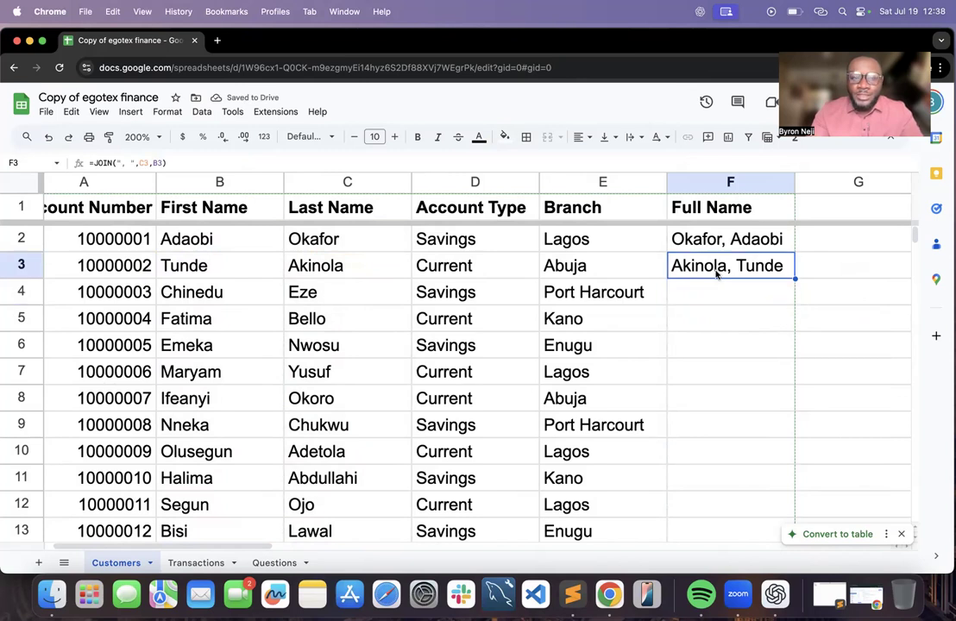
{"action": "left_click_drag", "start_coordinate": [795, 279], "coordinate": [796, 345]}
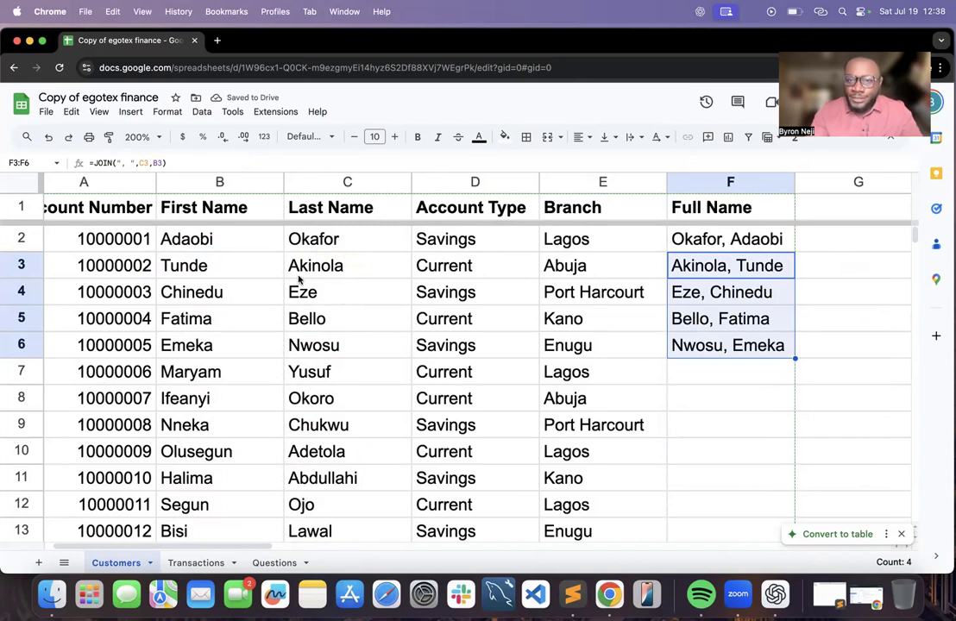
{"action": "left_click", "coordinate": [724, 266]}
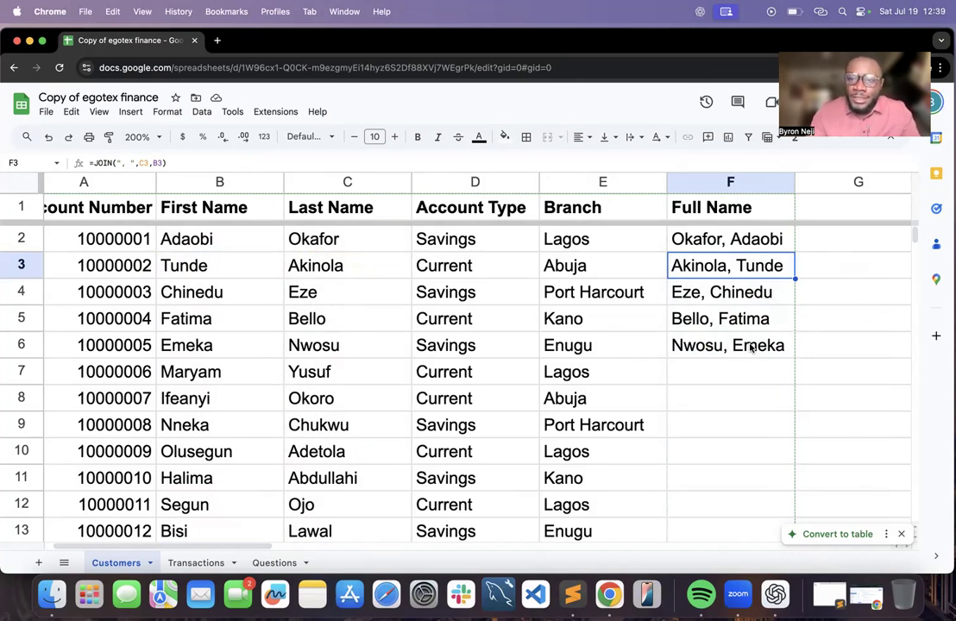
Compare the & formula in F2 with the JOIN formula in F3 without changing either
{"action": "double_click", "coordinate": [760, 240]}
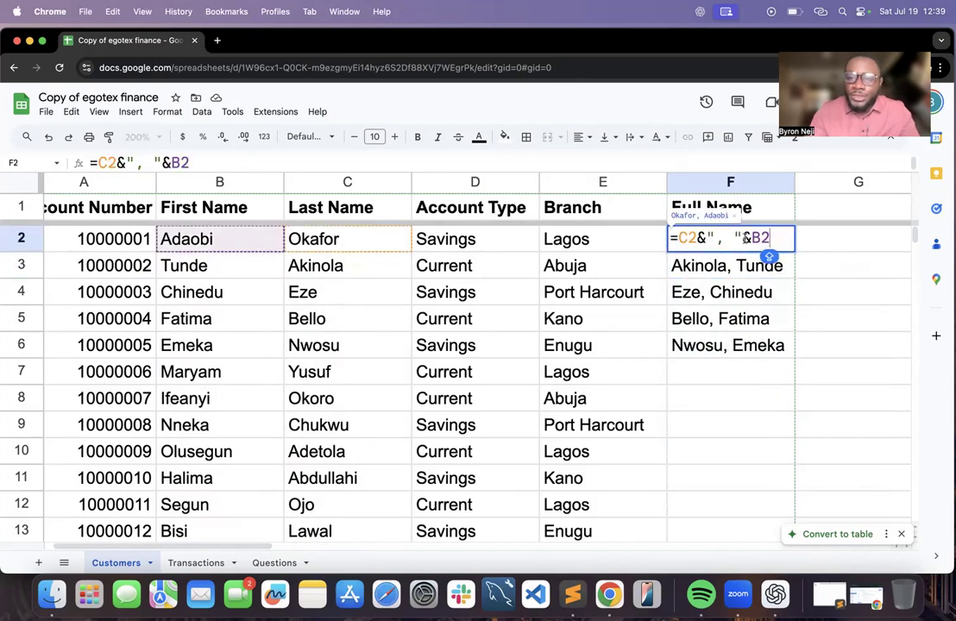
{"action": "left_click", "coordinate": [727, 290]}
{"action": "left_click", "coordinate": [733, 266]}
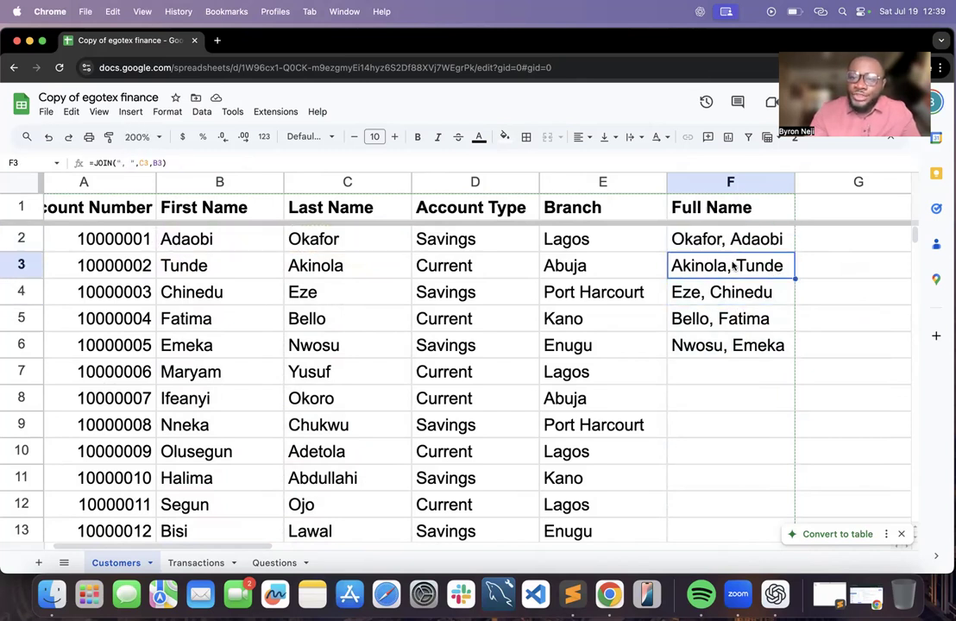
{"action": "double_click", "coordinate": [734, 267]}
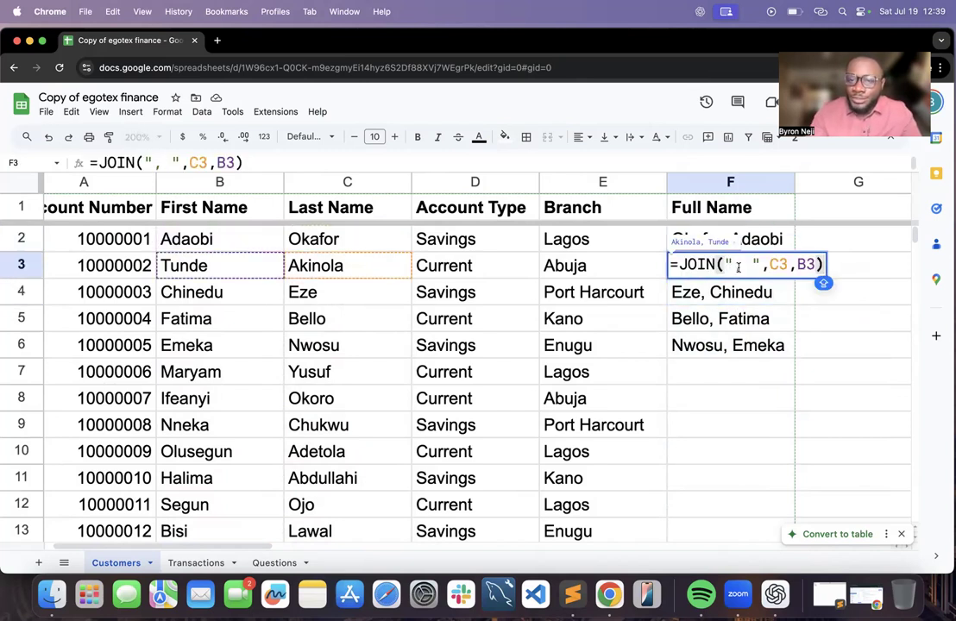
{"action": "key", "text": "Return"}
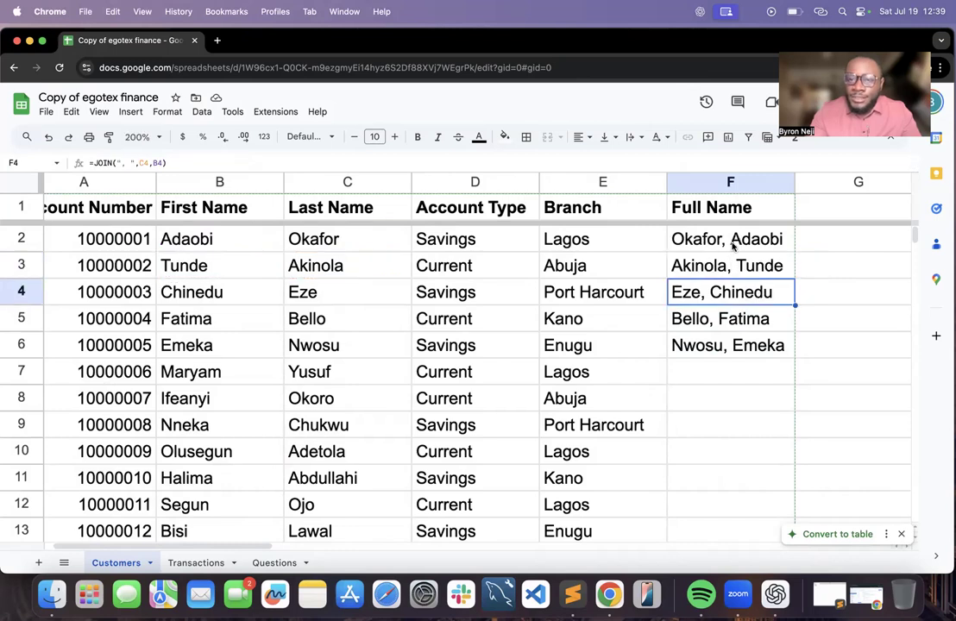
{"action": "double_click", "coordinate": [734, 242]}
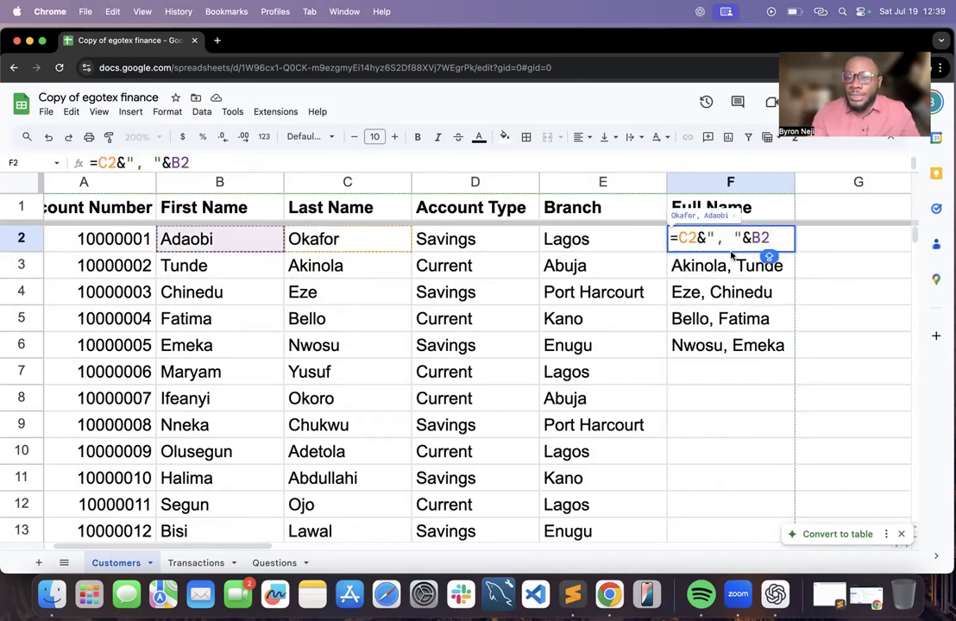
{"action": "left_click", "coordinate": [698, 399]}
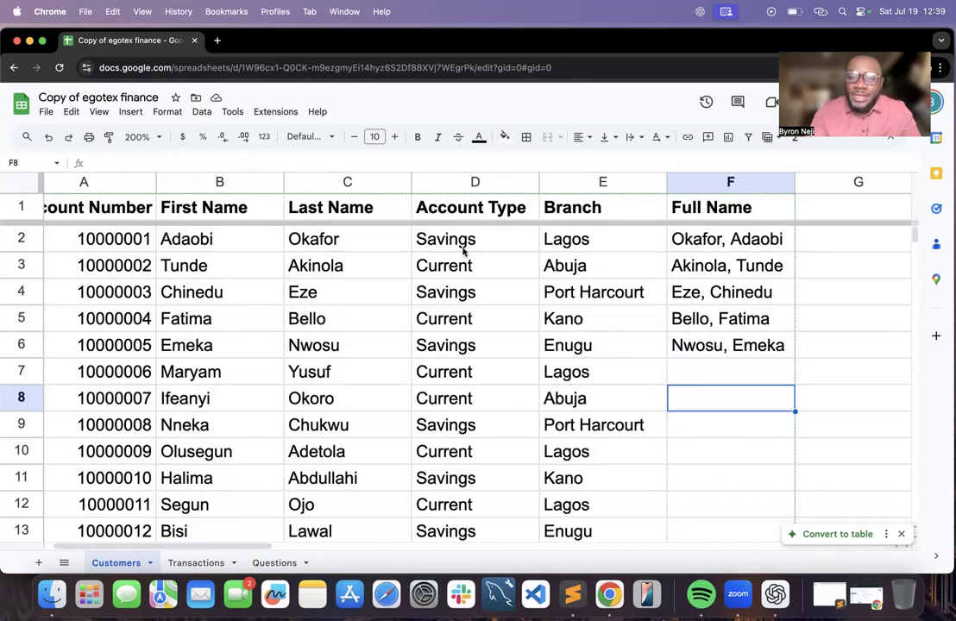
Extend the F2 formula with a space and the account type, giving =C2&", "&B2&" "&D2
{"action": "double_click", "coordinate": [750, 238]}
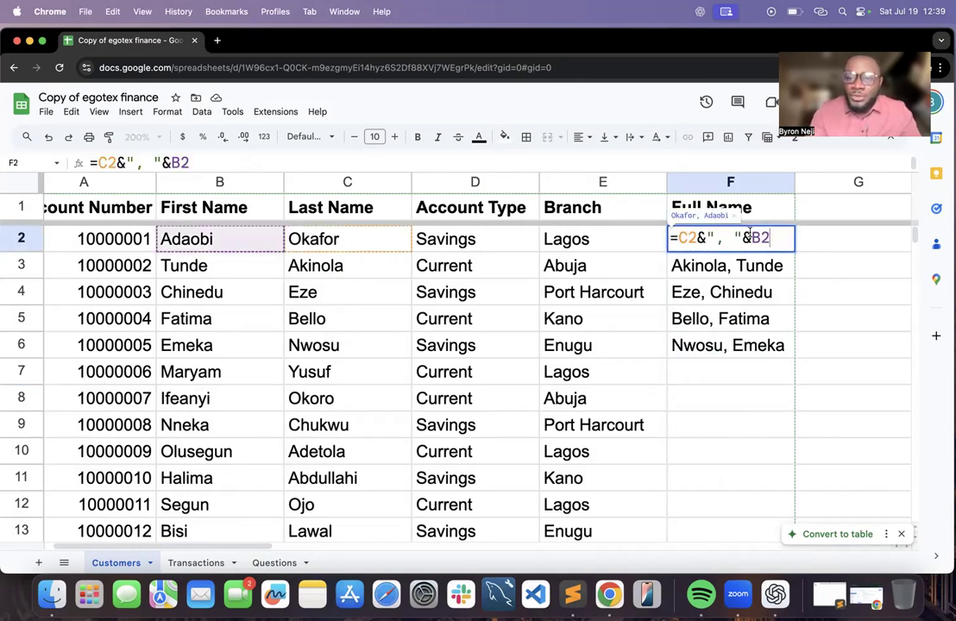
{"action": "type", "text": "&"}
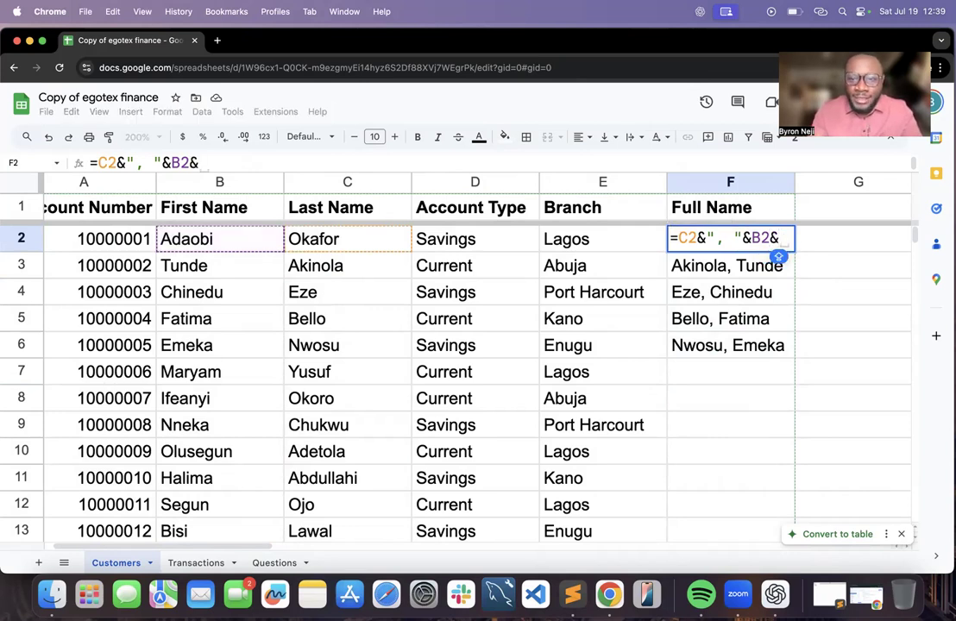
{"action": "type", "text": "\"\""}
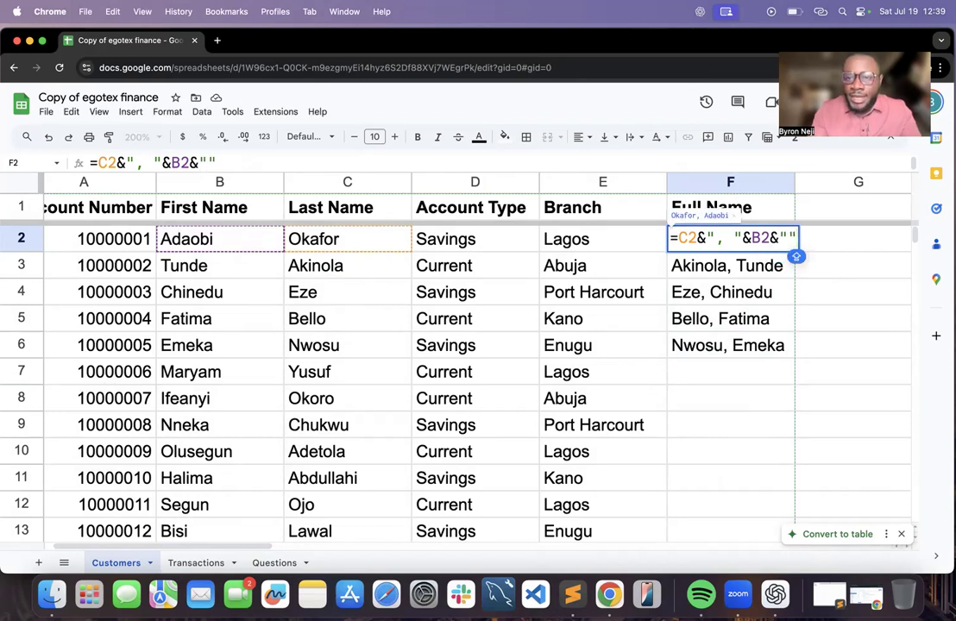
{"action": "type", "text": "&"}
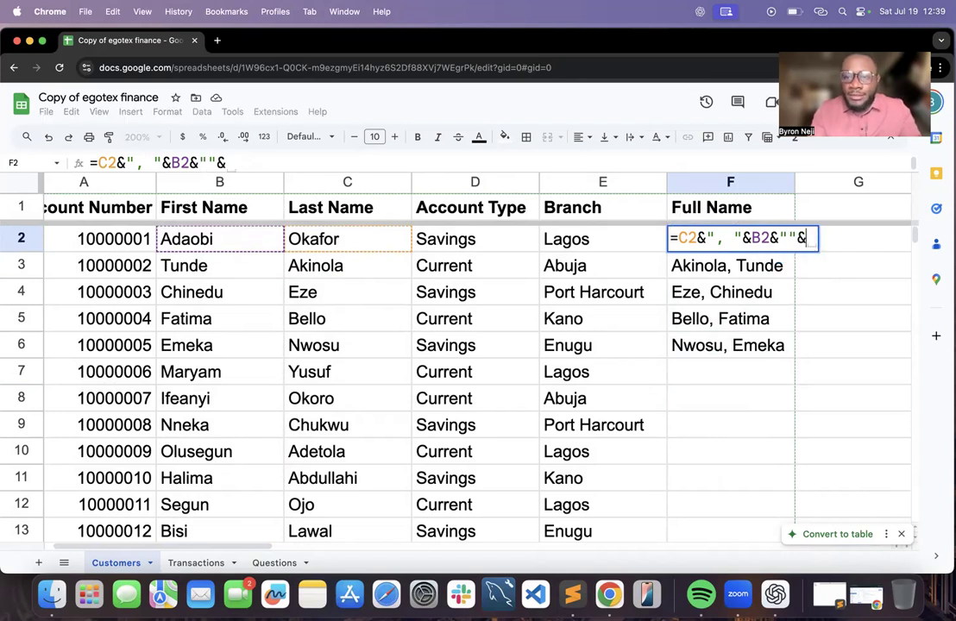
{"action": "key", "text": "Left"}
{"action": "key", "text": "Left"}
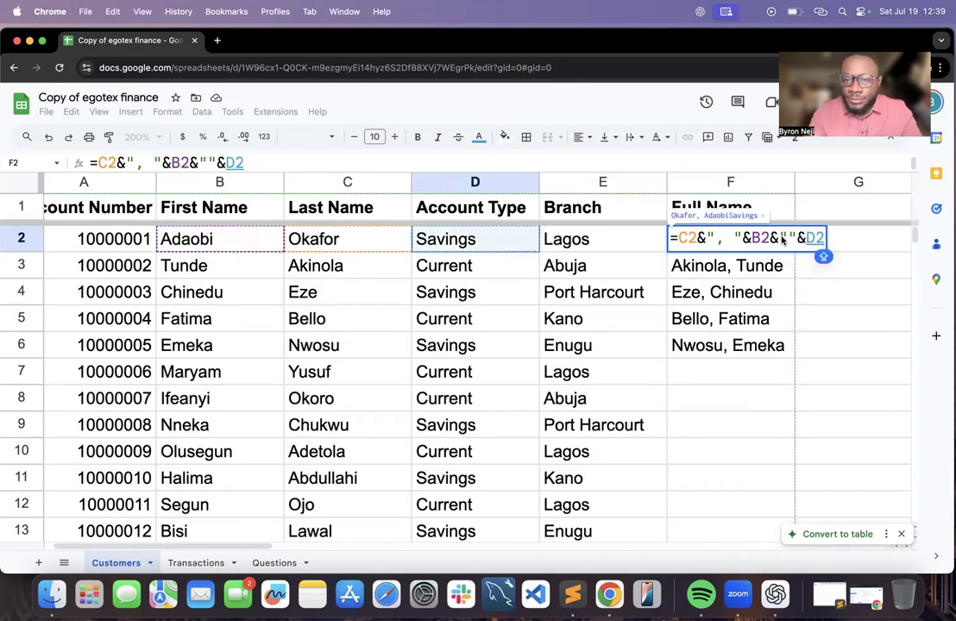
{"action": "left_click", "coordinate": [787, 239]}
{"action": "key", "text": "Return"}
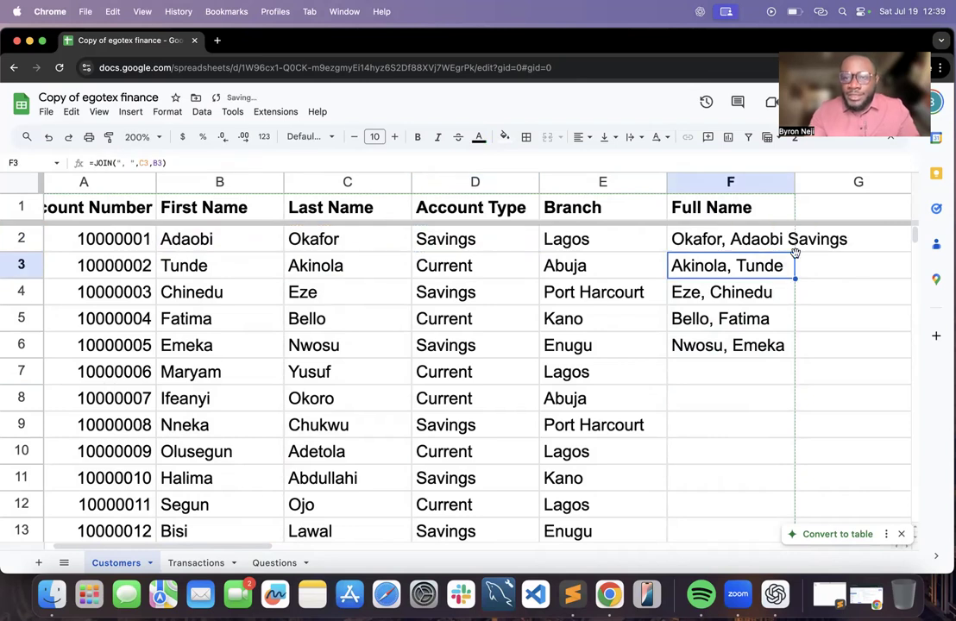
Add D2 as a third value in F3's JOIN formula, giving =JOIN(", ",C3,B3,D2)
{"action": "double_click", "coordinate": [753, 271]}
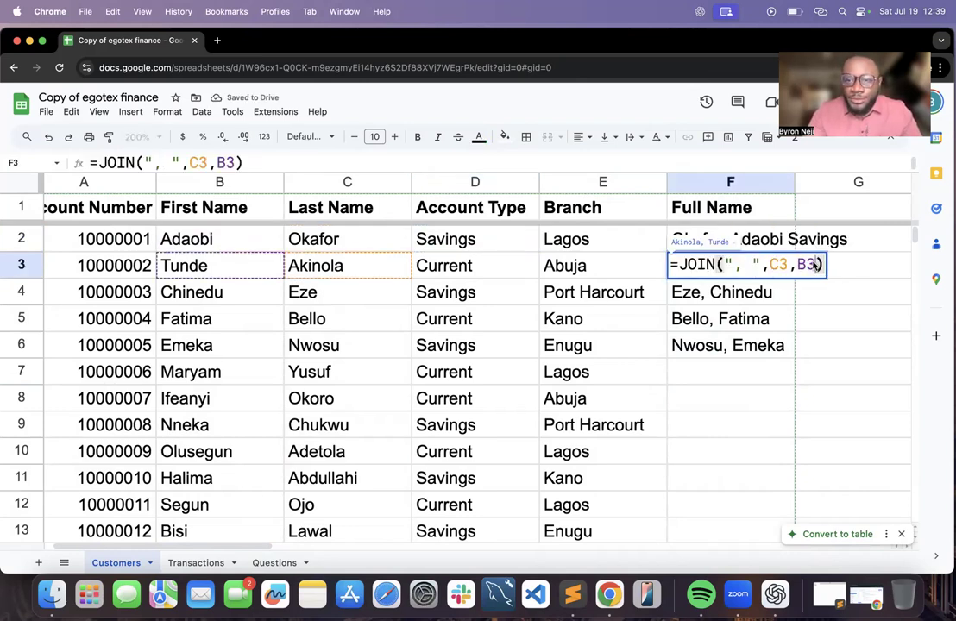
{"action": "type", "text": ",D2"}
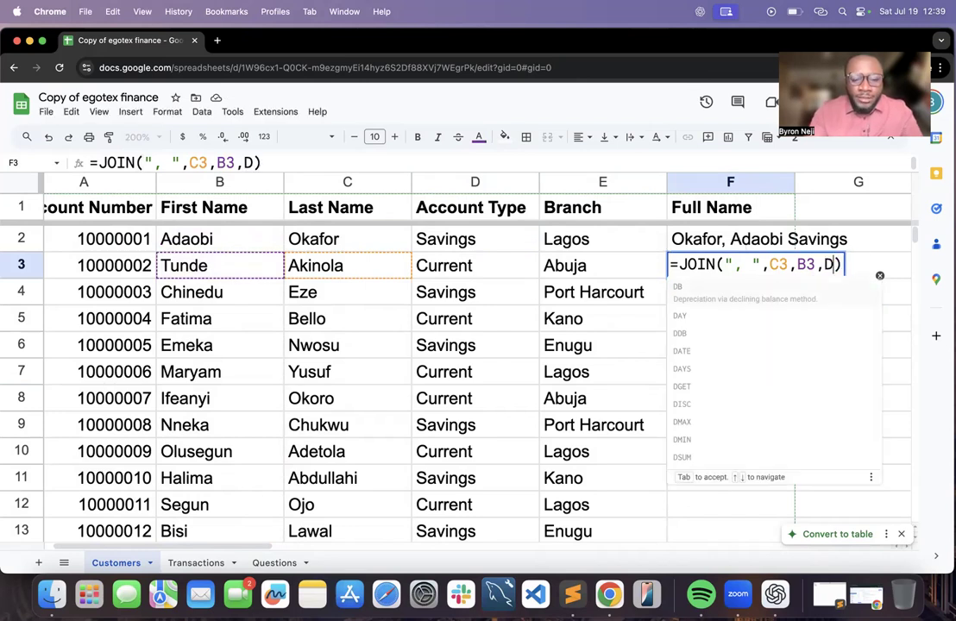
{"action": "key", "text": "Return"}
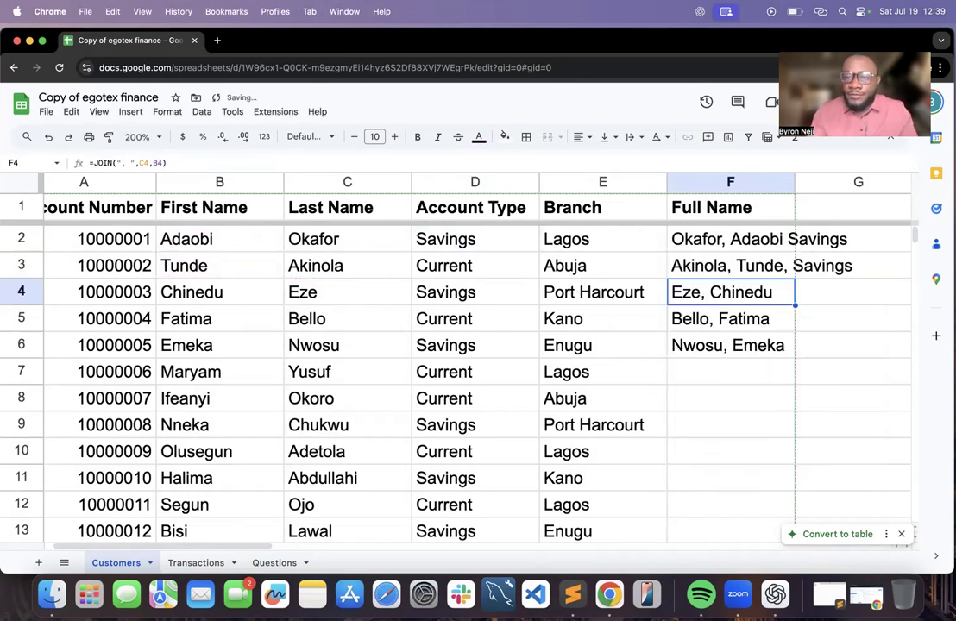
Change the delimiter in F3's JOIN formula to a single space, giving =JOIN(" ",C3,B3,D2), and review the formula
{"action": "double_click", "coordinate": [780, 269]}
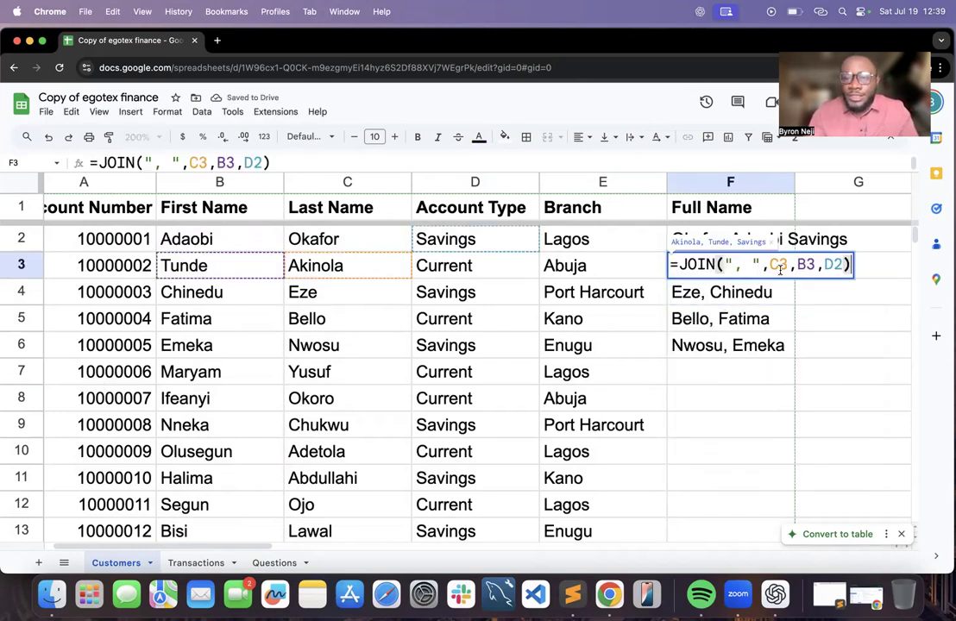
{"action": "left_click", "coordinate": [737, 265]}
{"action": "key", "text": "BackSpace"}
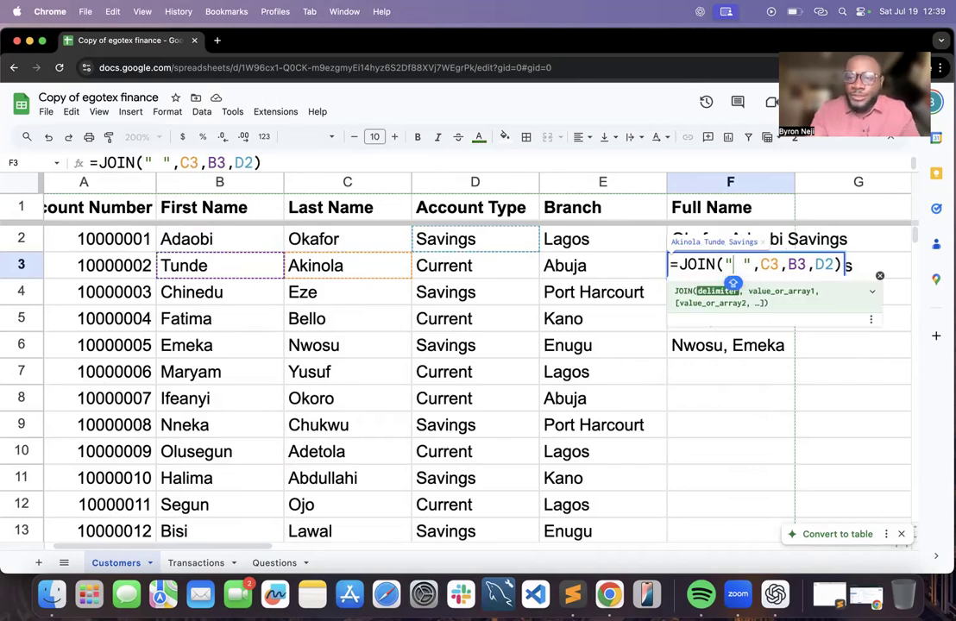
{"action": "key", "text": "Return"}
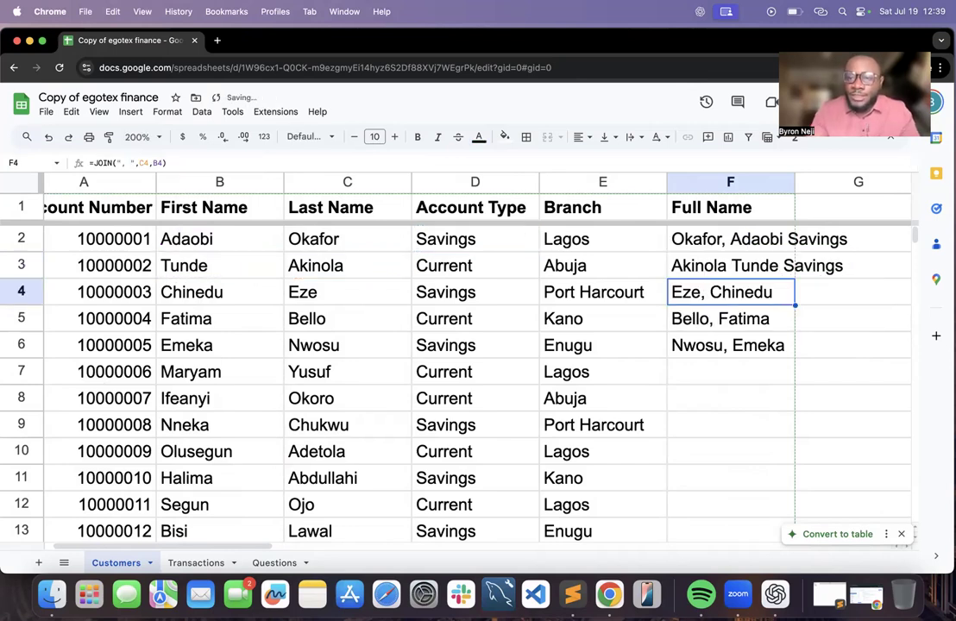
{"action": "double_click", "coordinate": [745, 267]}
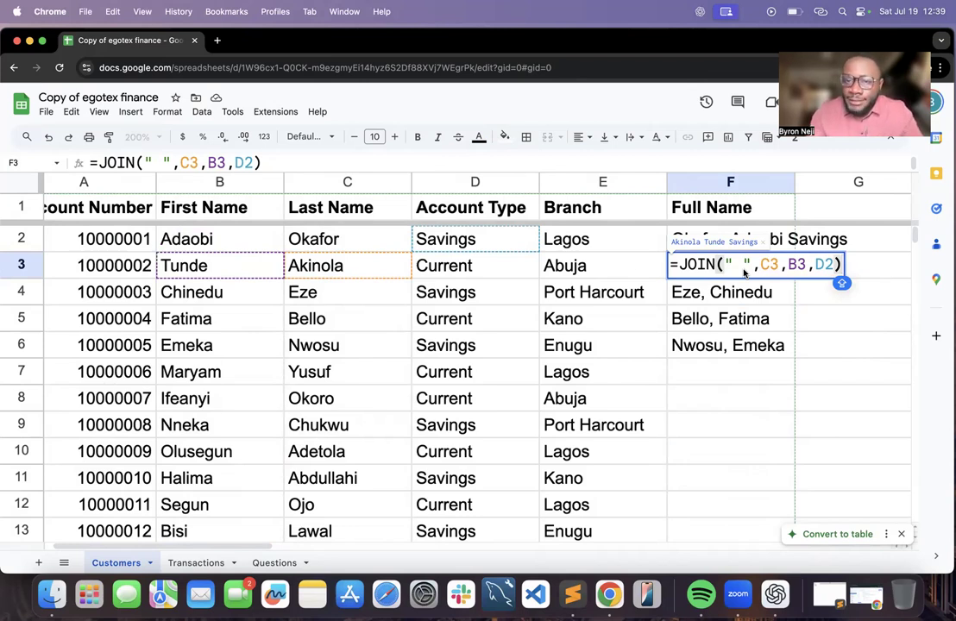
{"action": "left_click", "coordinate": [779, 240]}
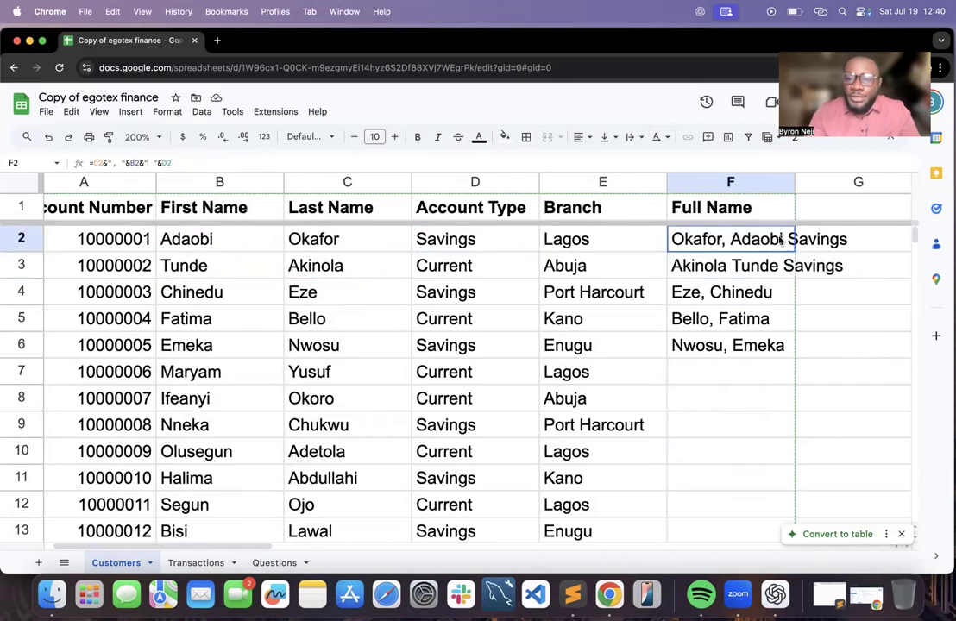
Undo the last three formula edits in F2 and F3 of the Full Name column
{"action": "key", "text": "super+z"}
{"action": "key", "text": "super+z"}
{"action": "key", "text": "super+z"}
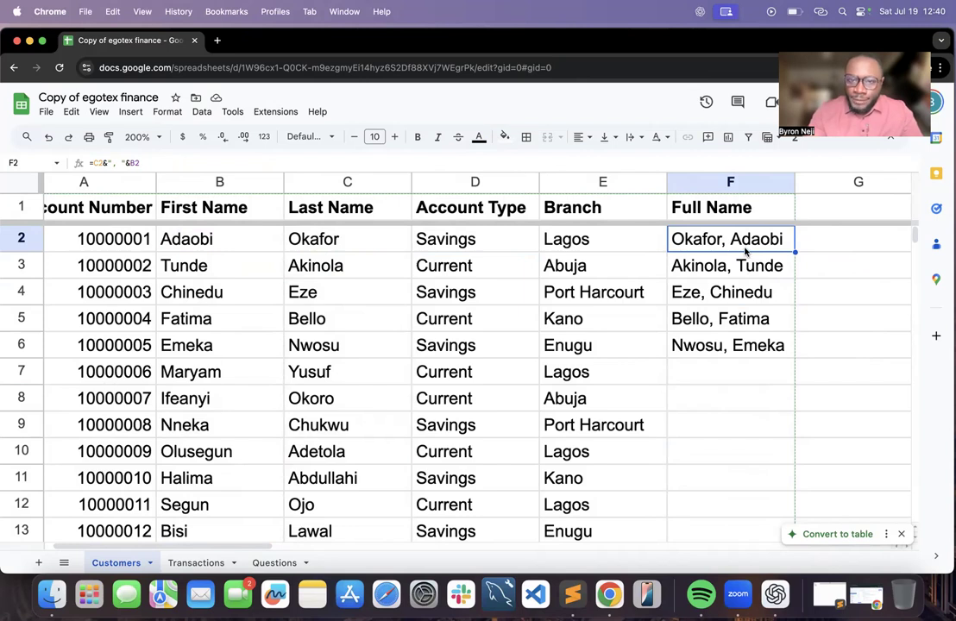
Copy F3's JOIN formula up into F2, giving =JOIN(", ",C2,B2), and clear F3:F6 in the Full Name column
{"action": "left_click", "coordinate": [761, 268]}
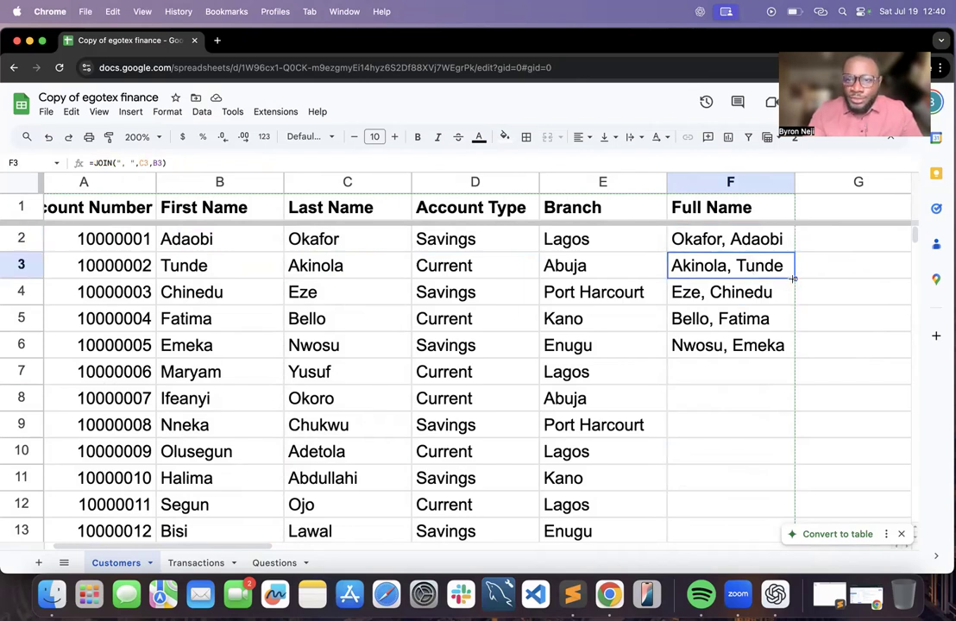
{"action": "left_click", "coordinate": [785, 246], "text": "shift"}
{"action": "left_click", "coordinate": [764, 240]}
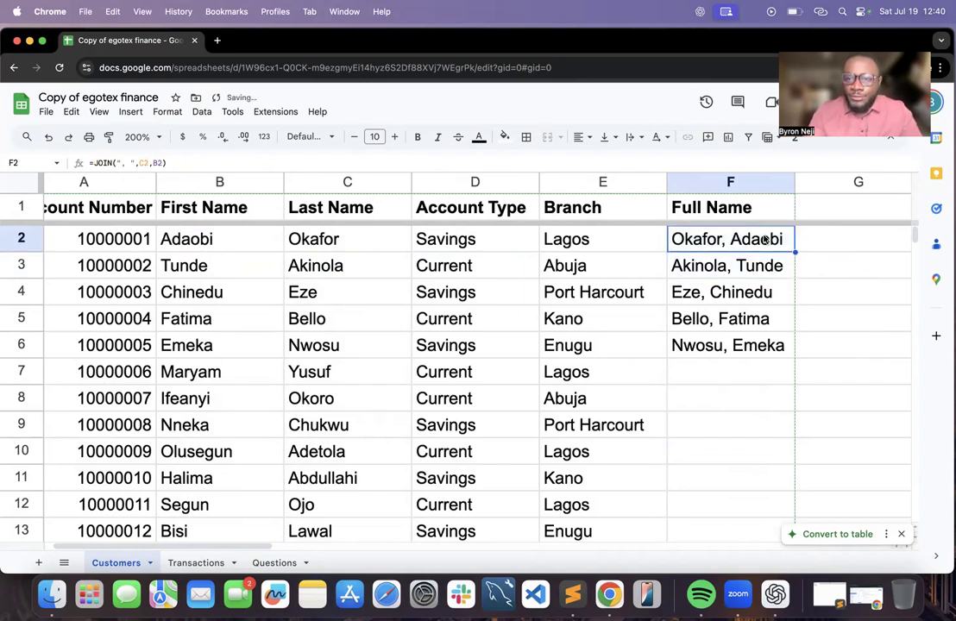
{"action": "left_click", "coordinate": [768, 265]}
{"action": "left_click", "coordinate": [765, 345], "text": "shift"}
{"action": "key", "text": "Delete"}
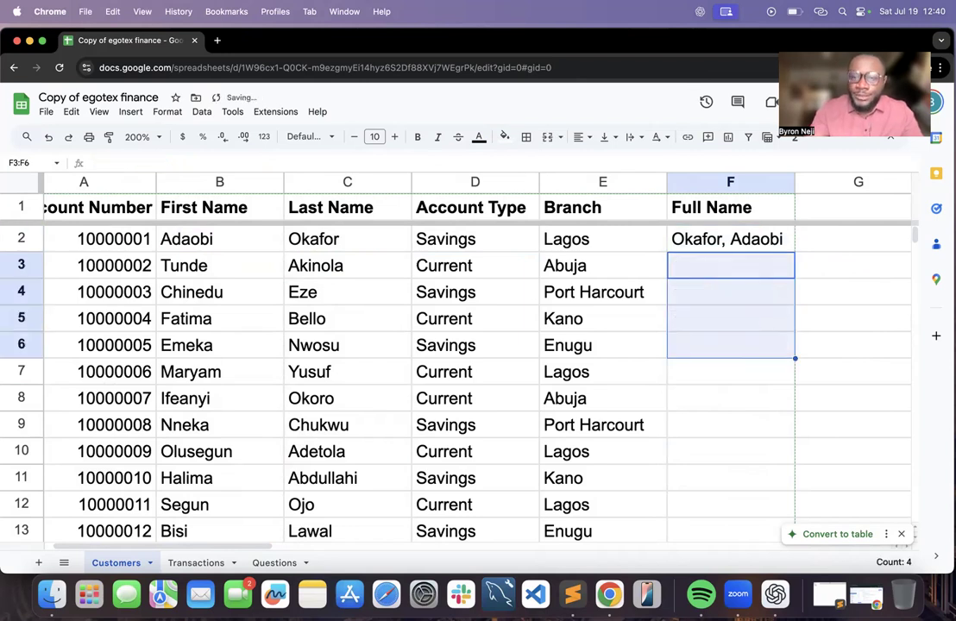
Fill F2's comma-delimited JOIN formula down the Full Name column to F21
{"action": "left_click", "coordinate": [757, 246]}
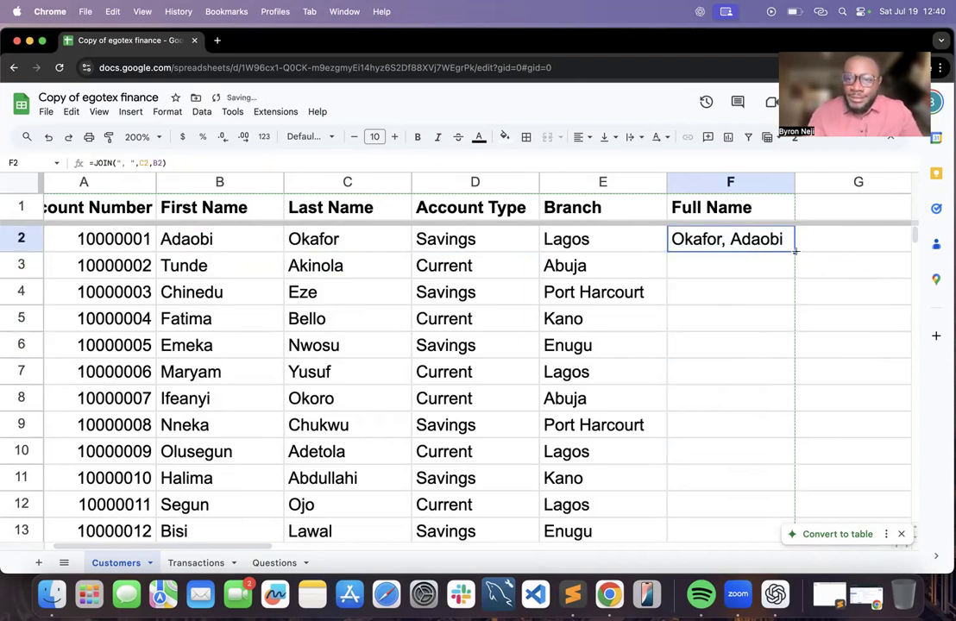
{"action": "double_click", "coordinate": [795, 251]}
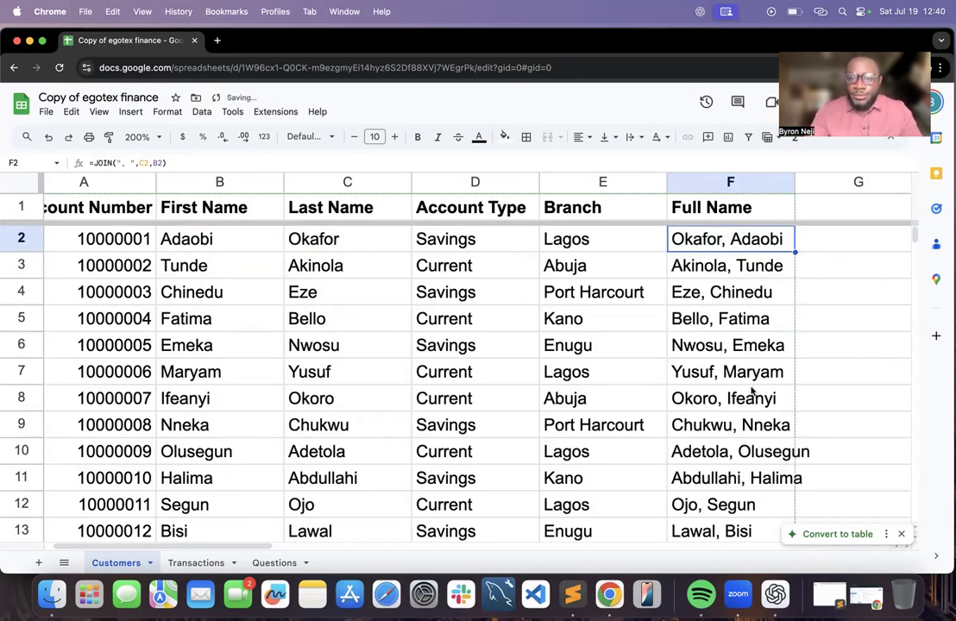
{"action": "scroll", "coordinate": [750, 393], "scroll_direction": "down", "scroll_amount": 5}
{"action": "scroll", "coordinate": [751, 394], "scroll_direction": "up", "scroll_amount": 5}
{"action": "scroll", "coordinate": [751, 394], "scroll_direction": "left", "scroll_amount": 2}
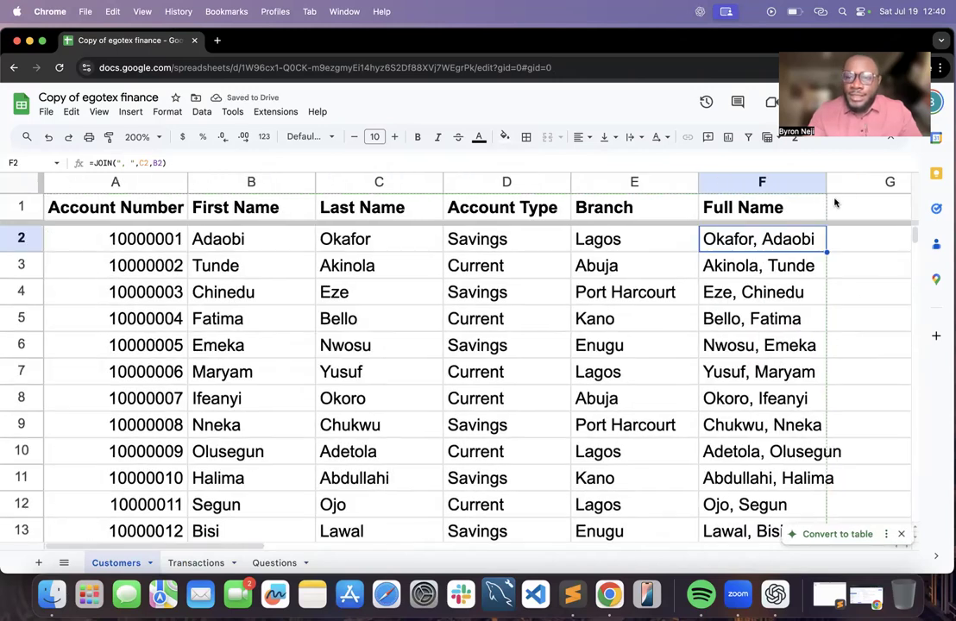
Auto-fit the width of column F to its longest full name
{"action": "double_click", "coordinate": [825, 181]}
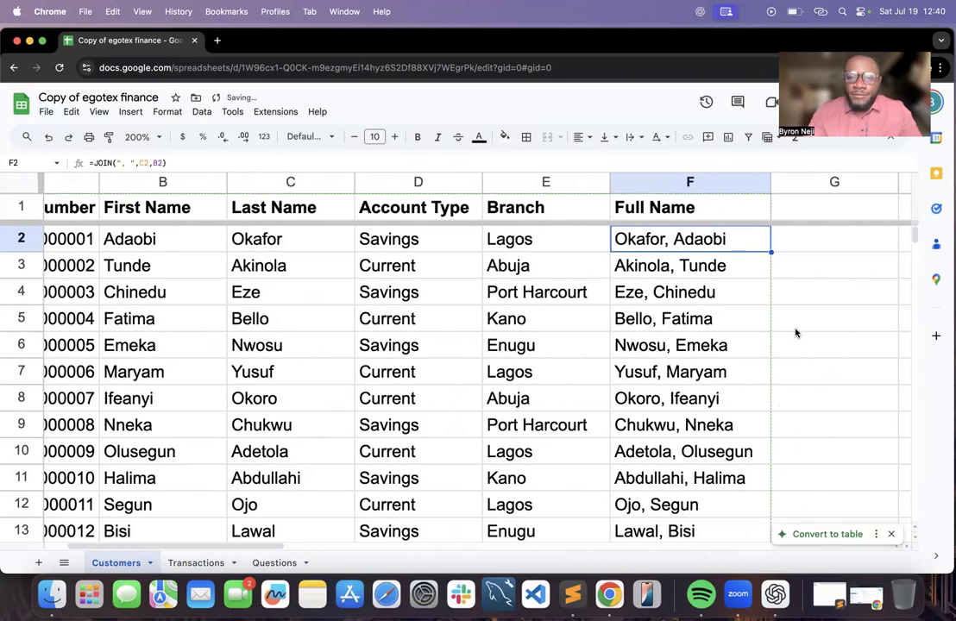
{"action": "scroll", "coordinate": [707, 345], "scroll_direction": "right", "scroll_amount": 3}
{"action": "scroll", "coordinate": [509, 263], "scroll_direction": "left", "scroll_amount": 2}
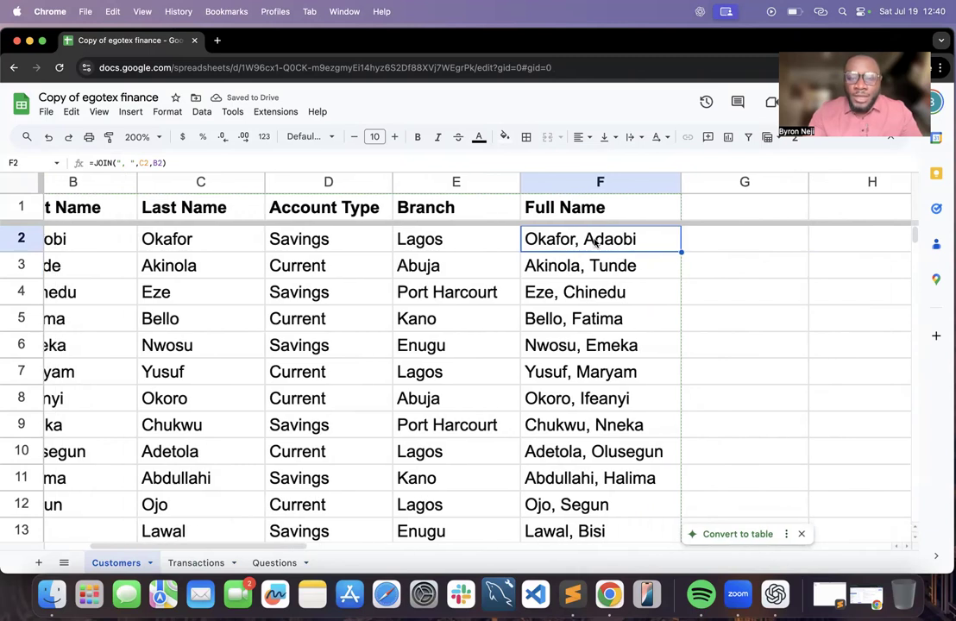
Clear the filled formulas in F3:F21 of the Full Name column
{"action": "key", "text": "super+shift+Down"}
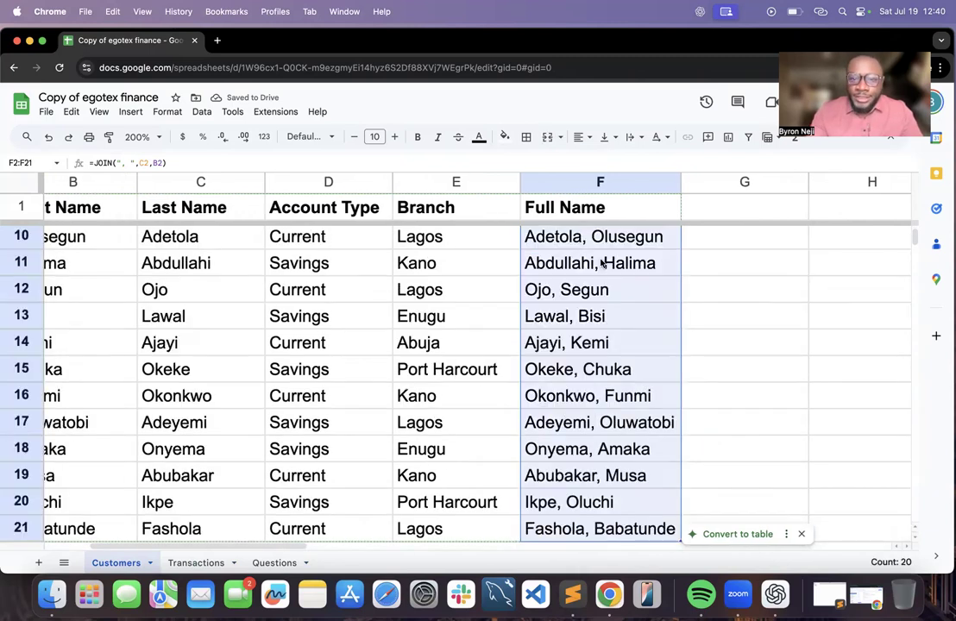
{"action": "scroll", "coordinate": [604, 288], "scroll_direction": "up", "scroll_amount": 1}
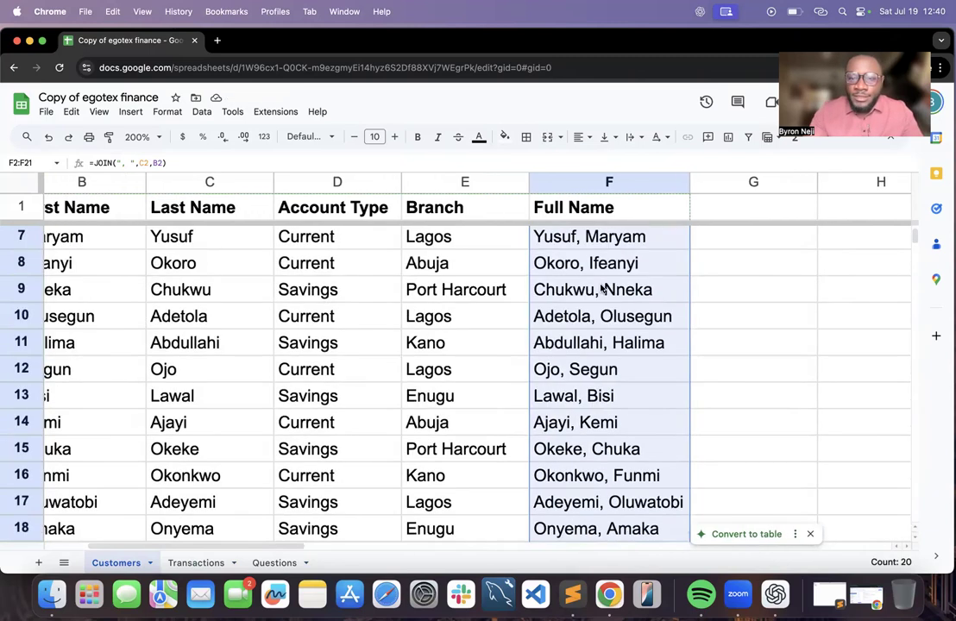
{"action": "scroll", "coordinate": [631, 250], "scroll_direction": "up", "scroll_amount": 2}
{"action": "left_click", "coordinate": [630, 247]}
{"action": "left_click", "coordinate": [631, 265]}
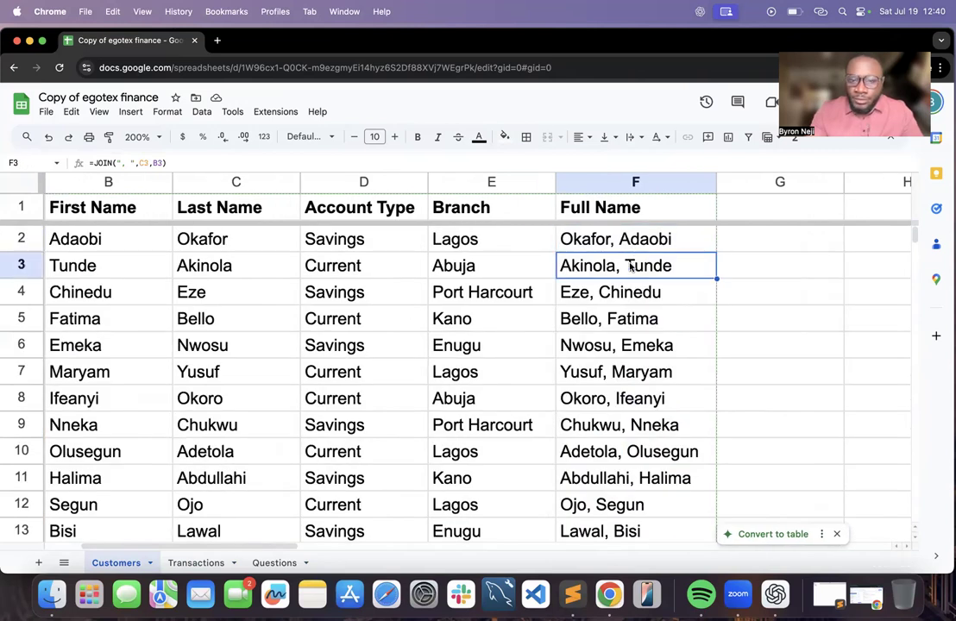
{"action": "key", "text": "super+shift+Down"}
{"action": "key", "text": "Delete"}
{"action": "scroll", "coordinate": [603, 345], "scroll_direction": "up", "scroll_amount": 5}
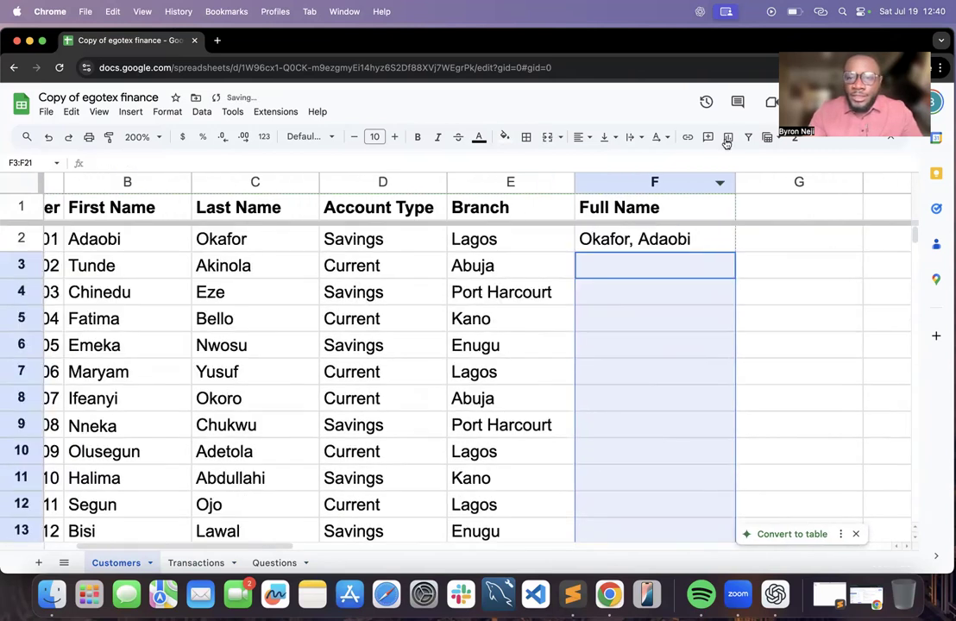
Replace the separate cell references in F2's JOIN formula with the range B2:C2, giving =JOIN(", ",B2:C2)
{"action": "double_click", "coordinate": [682, 243]}
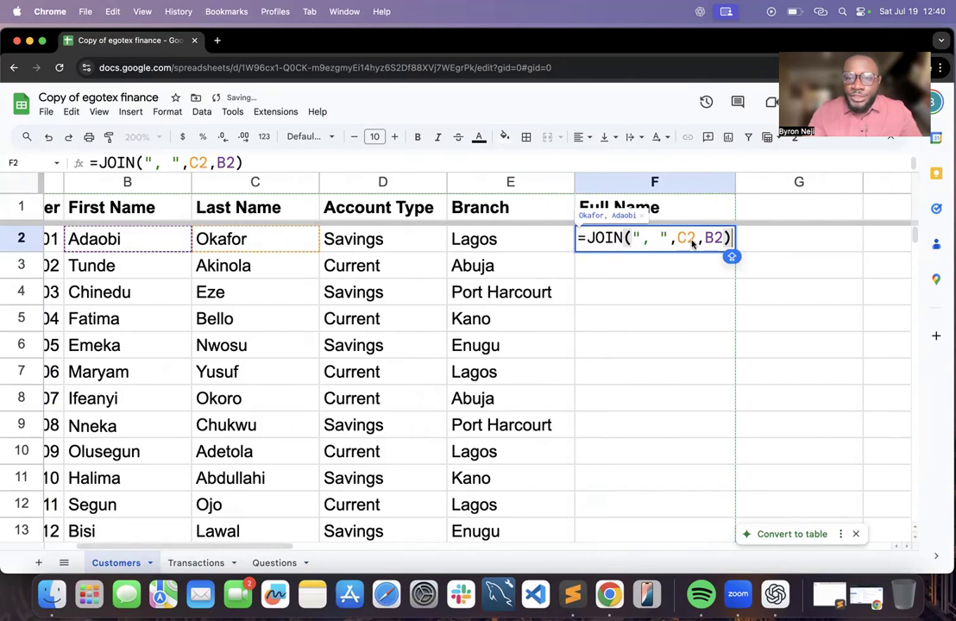
{"action": "left_click", "coordinate": [723, 240]}
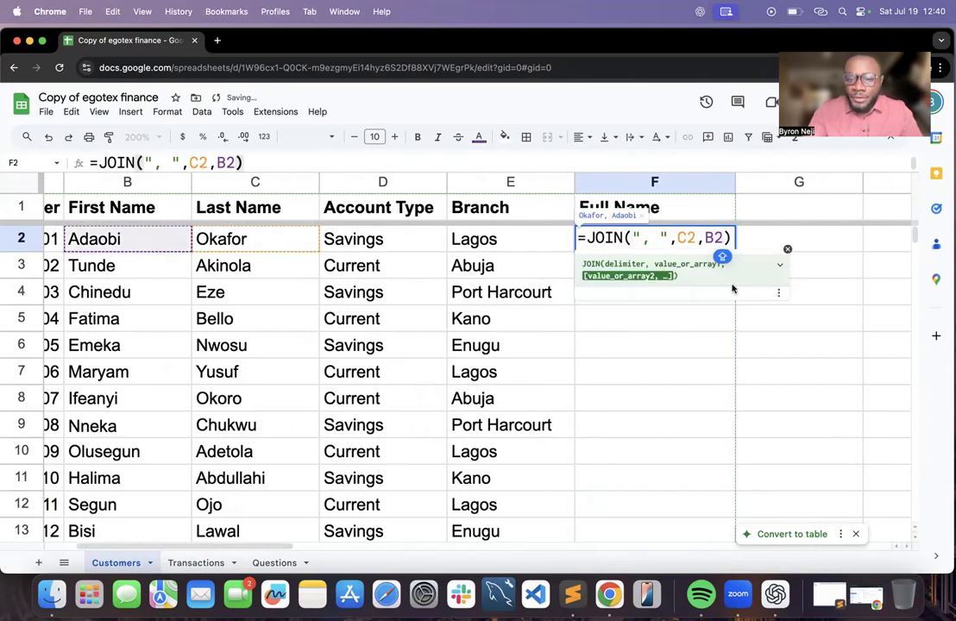
{"action": "key", "text": "BackSpace"}
{"action": "key", "text": "BackSpace"}
{"action": "key", "text": "BackSpace"}
{"action": "key", "text": "BackSpace"}
{"action": "key", "text": "BackSpace"}
{"action": "type", "text": "B"}
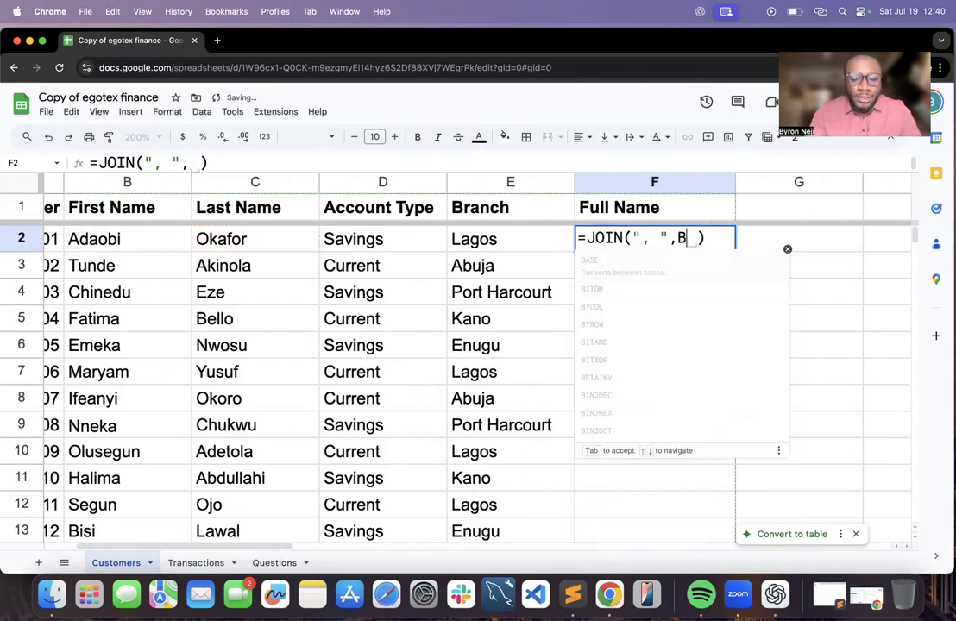
{"action": "type", "text": "2:C2"}
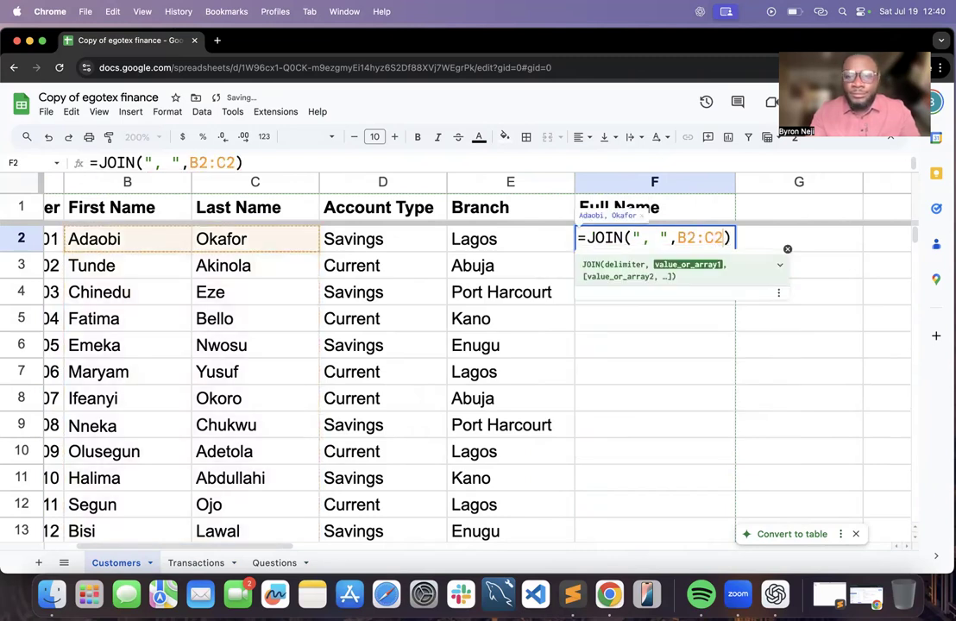
{"action": "key", "text": "Return"}
Change the delimiter in F2's range-based JOIN formula to a single space, giving =JOIN(" ",B2:C2)
{"action": "double_click", "coordinate": [703, 244]}
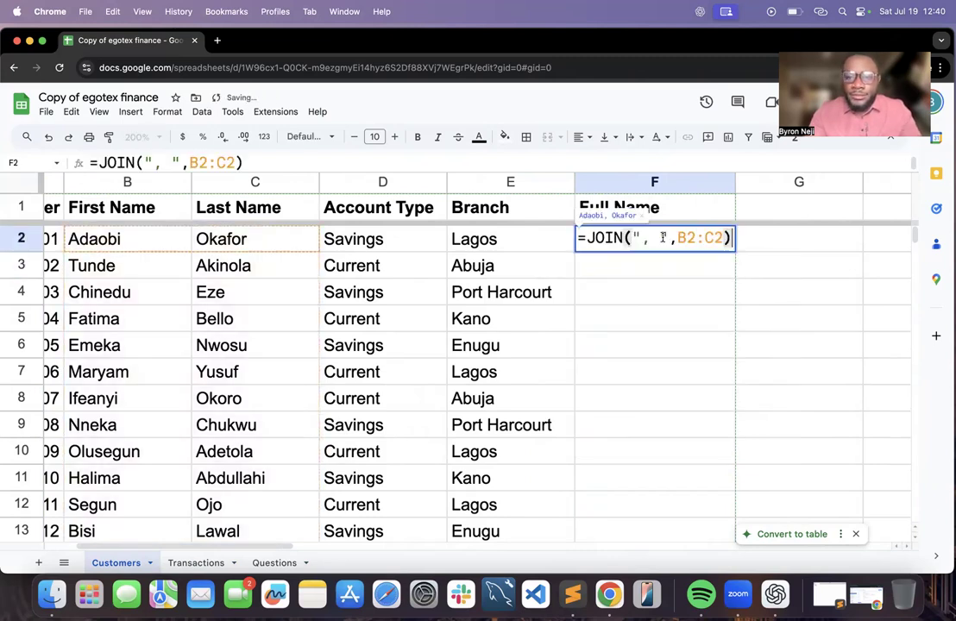
{"action": "key", "text": "BackSpace"}
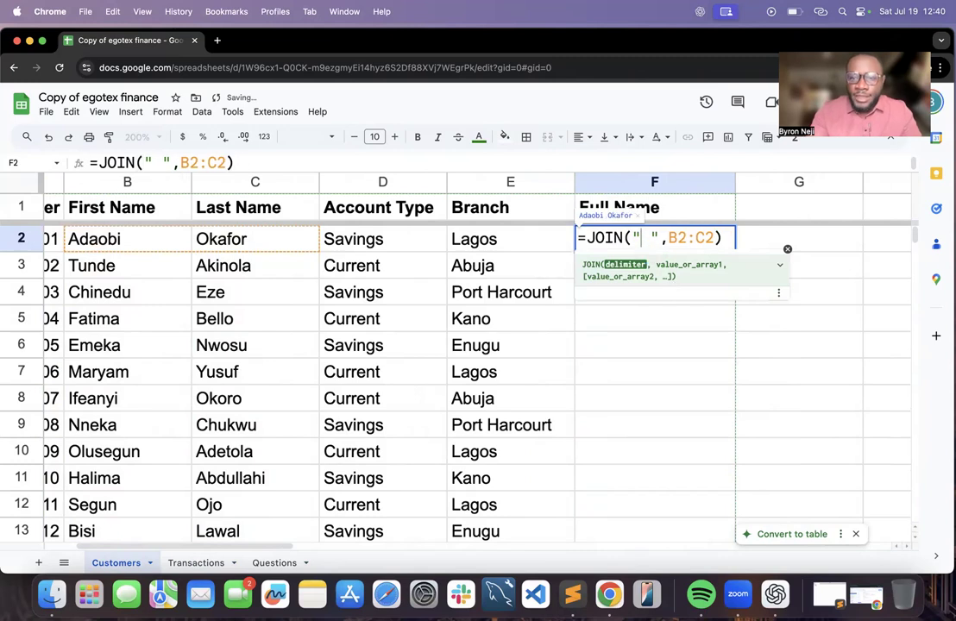
{"action": "key", "text": "Return"}
Fill F2's space-delimited JOIN formula down the Full Name column to F21 and check the filled rows
{"action": "left_click", "coordinate": [709, 245]}
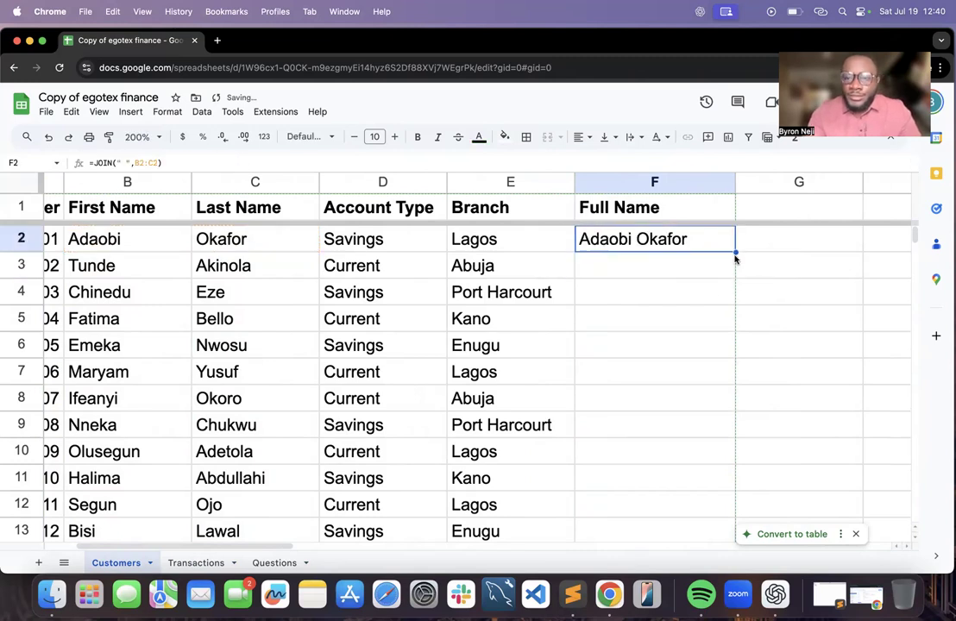
{"action": "double_click", "coordinate": [735, 251]}
{"action": "scroll", "coordinate": [687, 334], "scroll_direction": "down", "scroll_amount": 5}
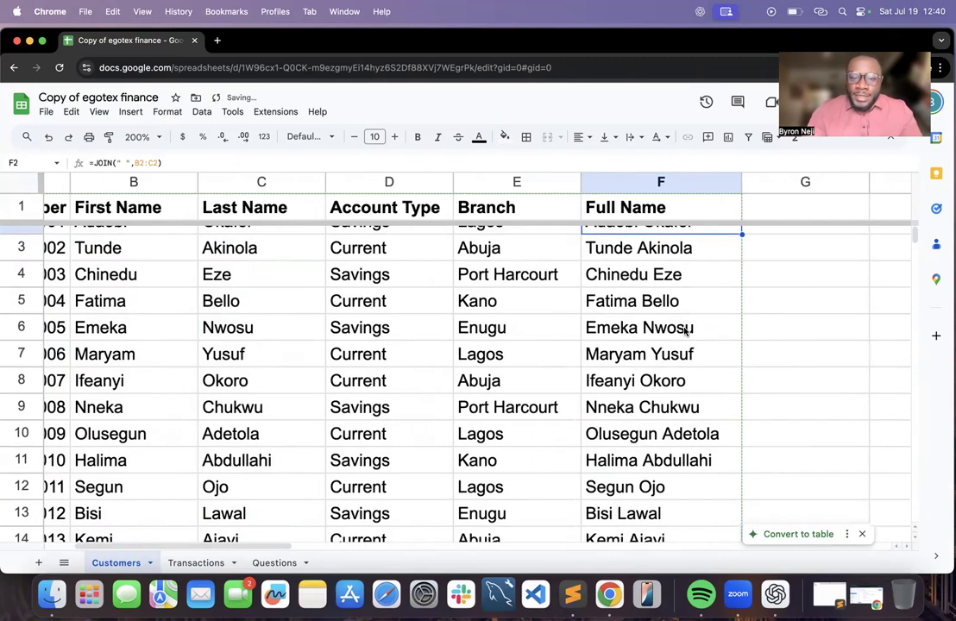
{"action": "scroll", "coordinate": [684, 332], "scroll_direction": "down", "scroll_amount": 1}
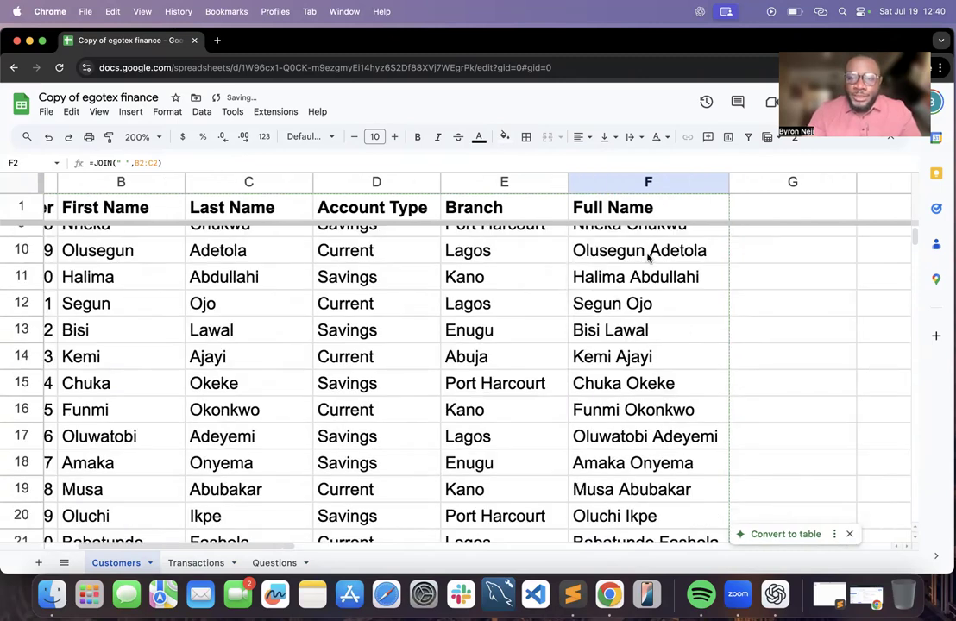
{"action": "scroll", "coordinate": [650, 254], "scroll_direction": "up", "scroll_amount": 3}
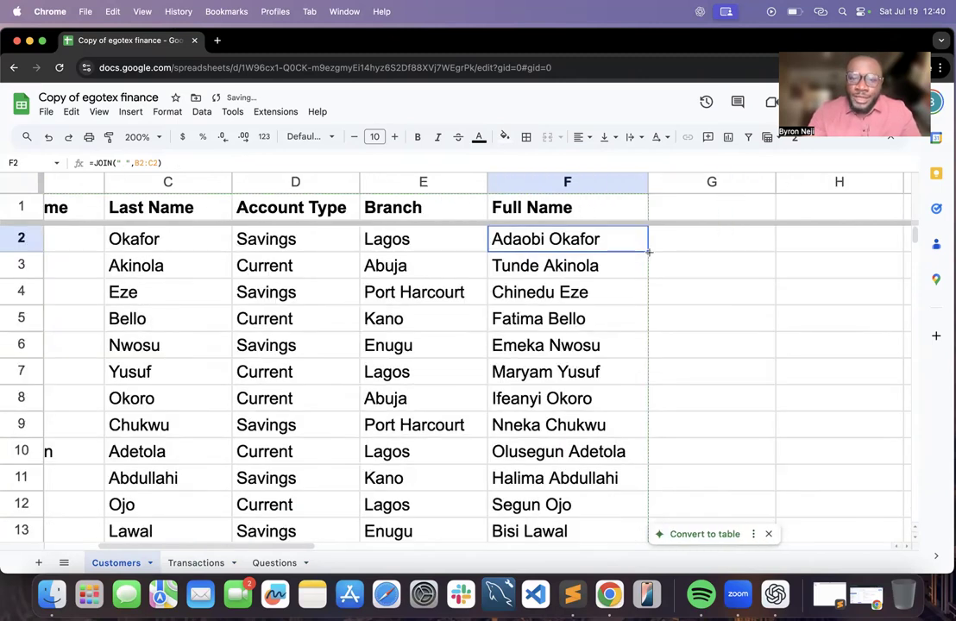
{"action": "scroll", "coordinate": [618, 291], "scroll_direction": "down", "scroll_amount": 5}
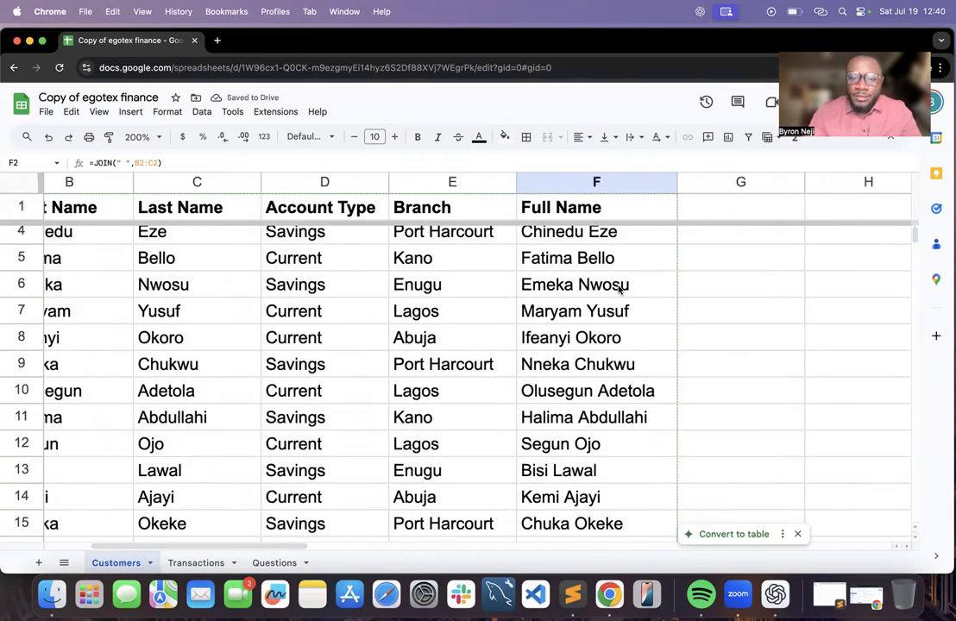
{"action": "scroll", "coordinate": [619, 291], "scroll_direction": "left", "scroll_amount": 2}
{"action": "scroll", "coordinate": [619, 291], "scroll_direction": "up", "scroll_amount": 6}
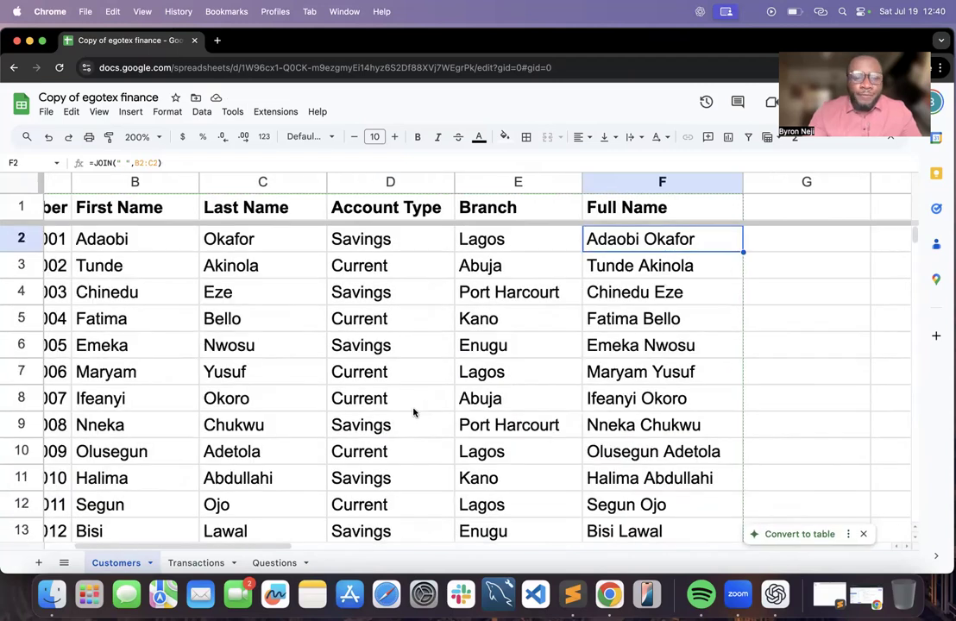
Read question 2 on the Questions sheet, and examine the Customers and Transactions sheets for branch, account type and account number columns
{"action": "left_click", "coordinate": [270, 562]}
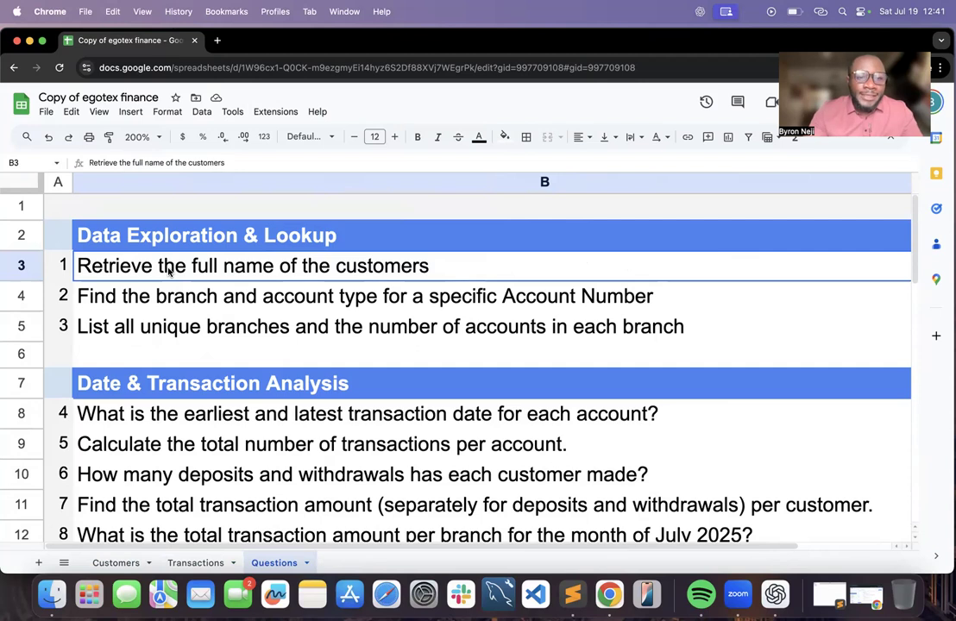
{"action": "left_click", "coordinate": [122, 298]}
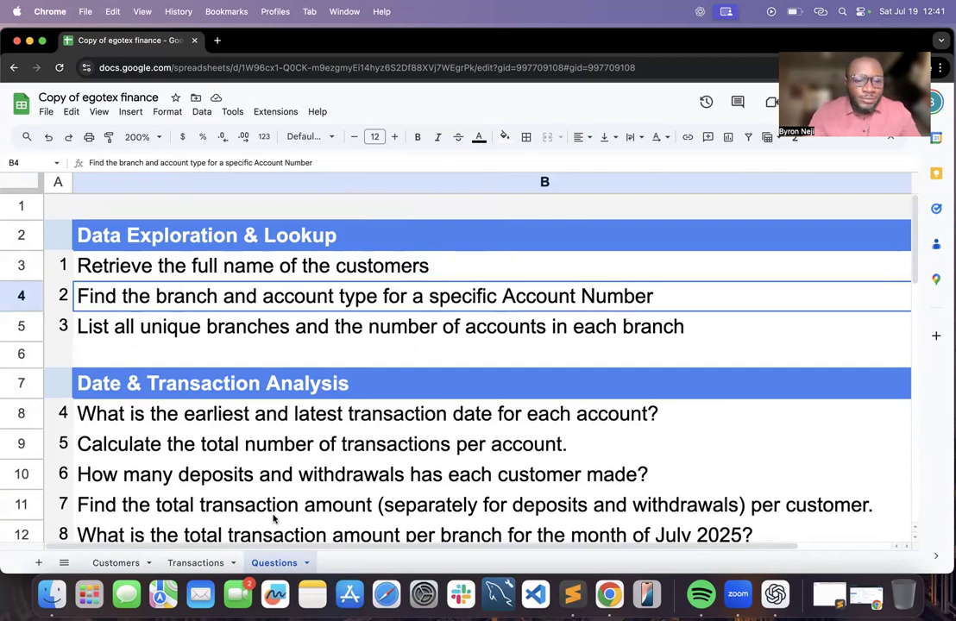
{"action": "left_click", "coordinate": [127, 566]}
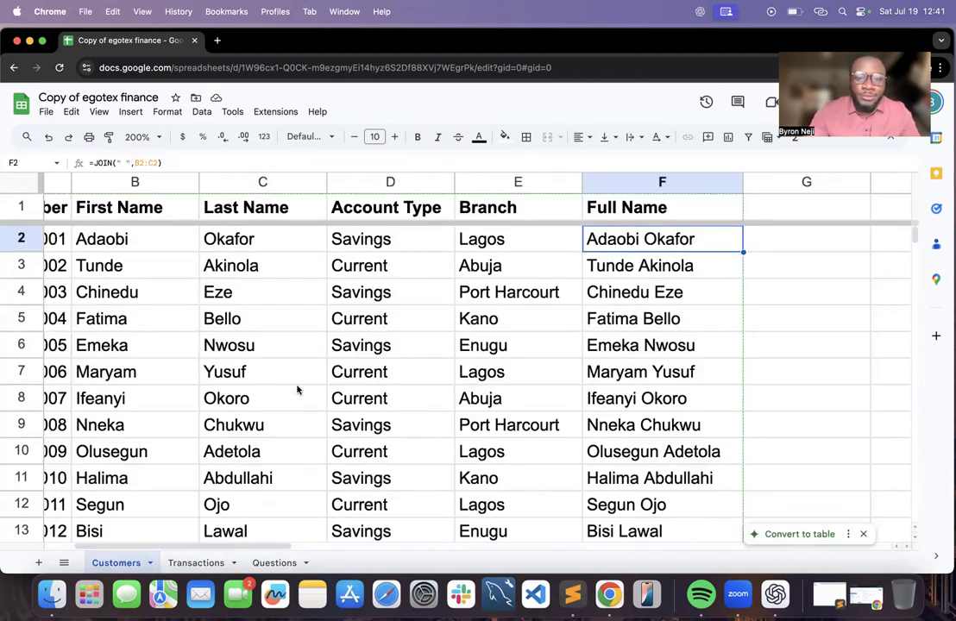
{"action": "scroll", "coordinate": [296, 390], "scroll_direction": "left", "scroll_amount": 3}
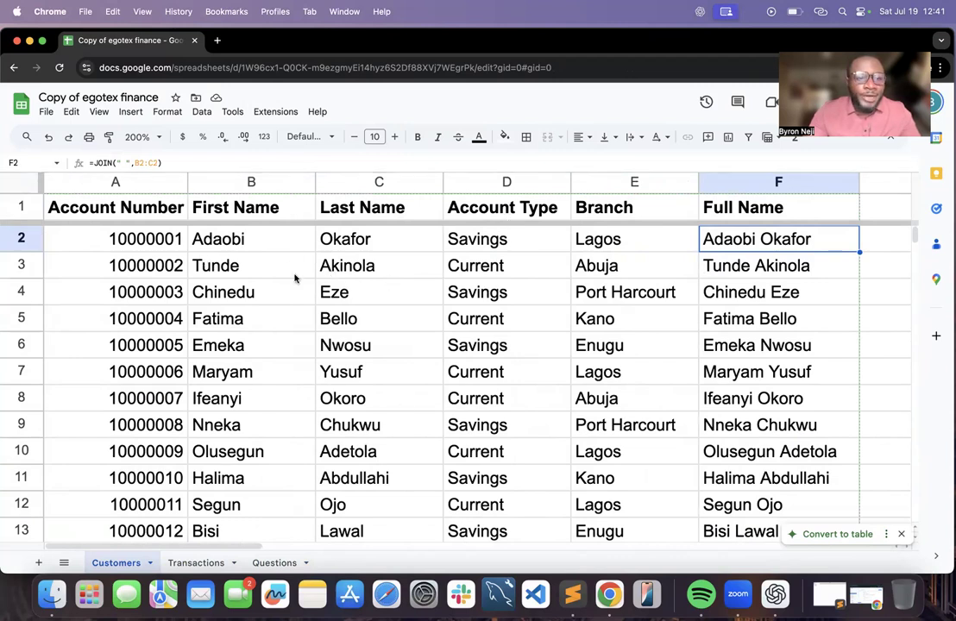
{"action": "left_click", "coordinate": [197, 563]}
{"action": "scroll", "coordinate": [226, 343], "scroll_direction": "left", "scroll_amount": 3}
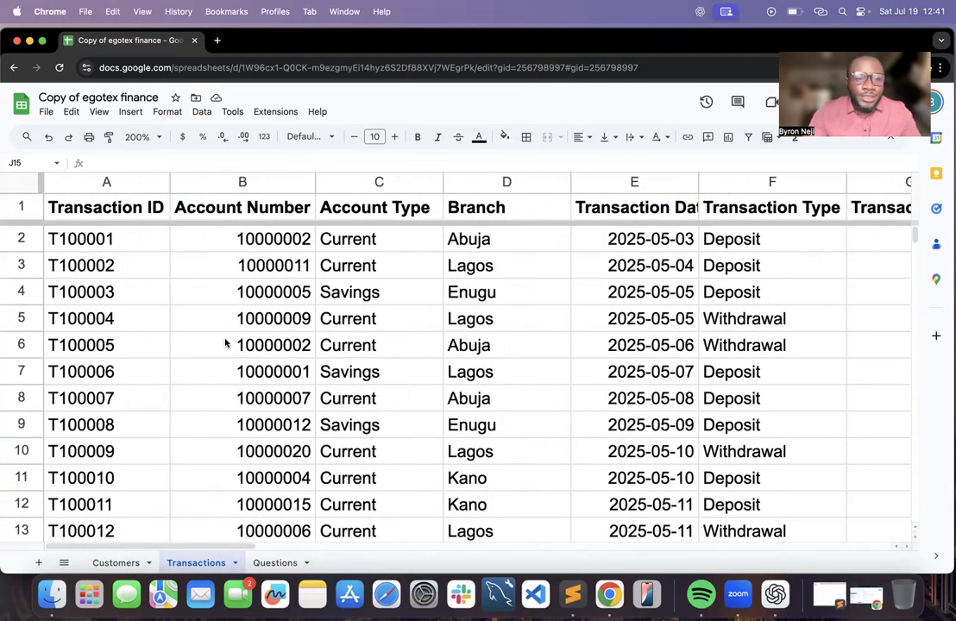
Check the first transaction's account type and branch against question 2, and copy its account number from B2 on the Transactions sheet
{"action": "left_click", "coordinate": [371, 241]}
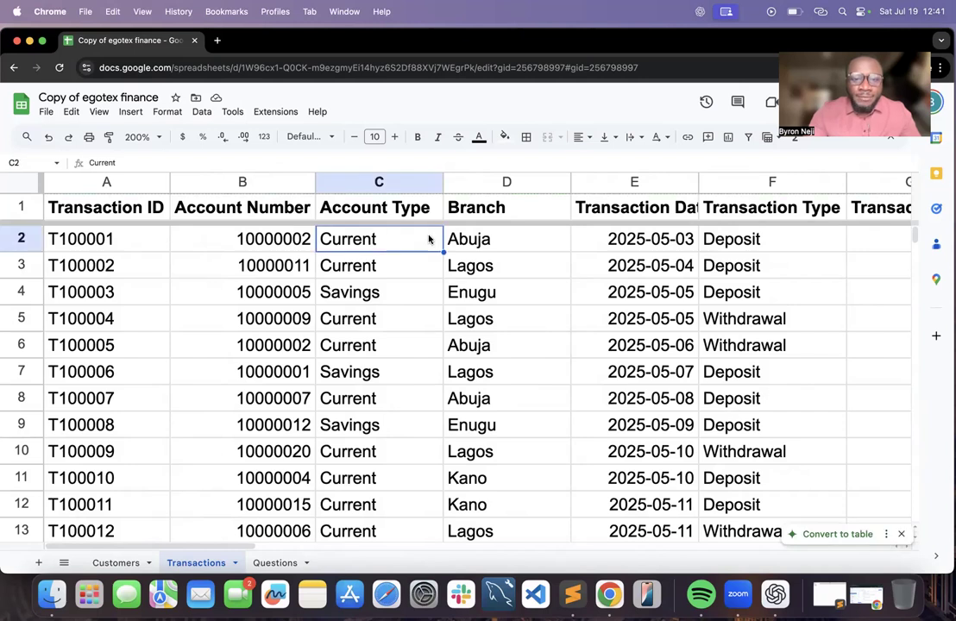
{"action": "left_click", "coordinate": [473, 242]}
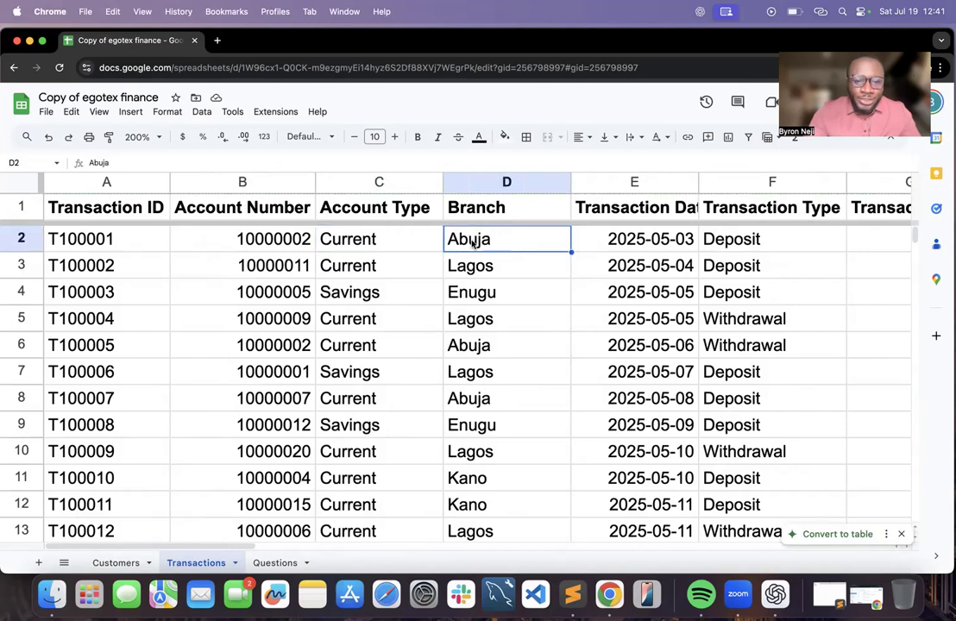
{"action": "left_click", "coordinate": [274, 562]}
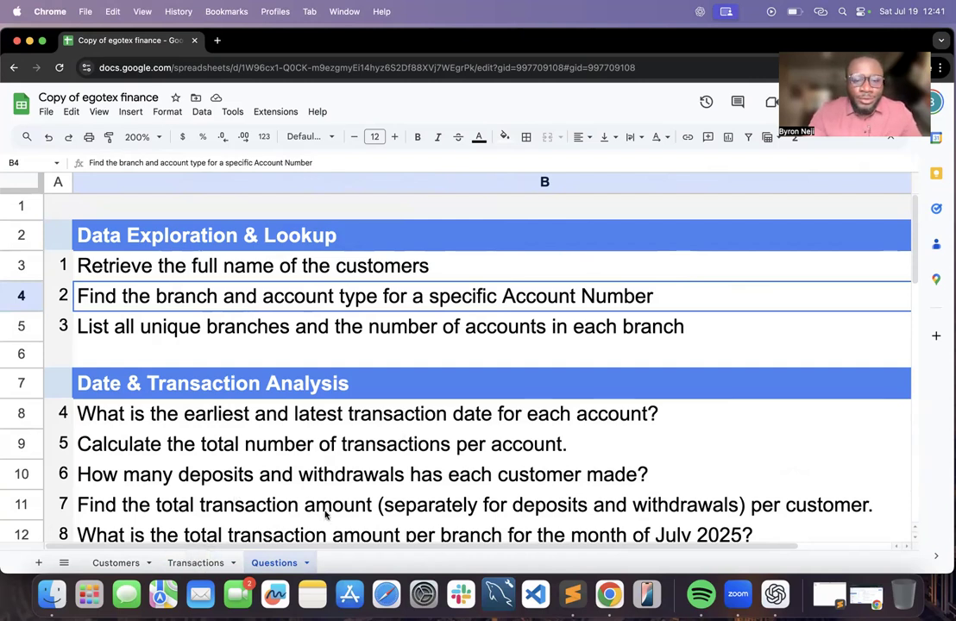
{"action": "left_click", "coordinate": [196, 563]}
{"action": "left_click", "coordinate": [285, 243]}
{"action": "key", "text": "super+c"}
{"action": "left_click", "coordinate": [275, 563]}
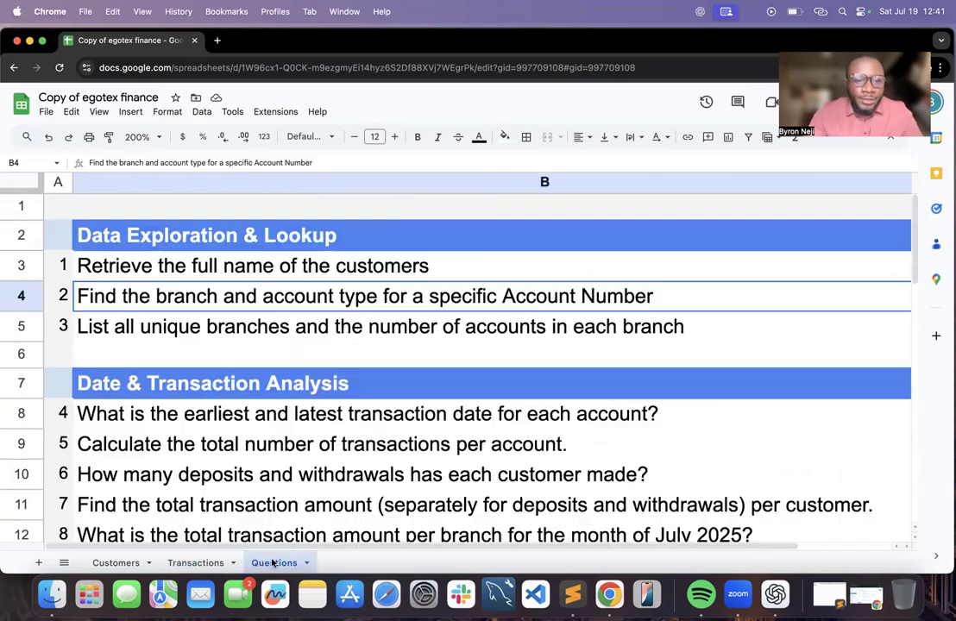
{"action": "left_click", "coordinate": [196, 562]}
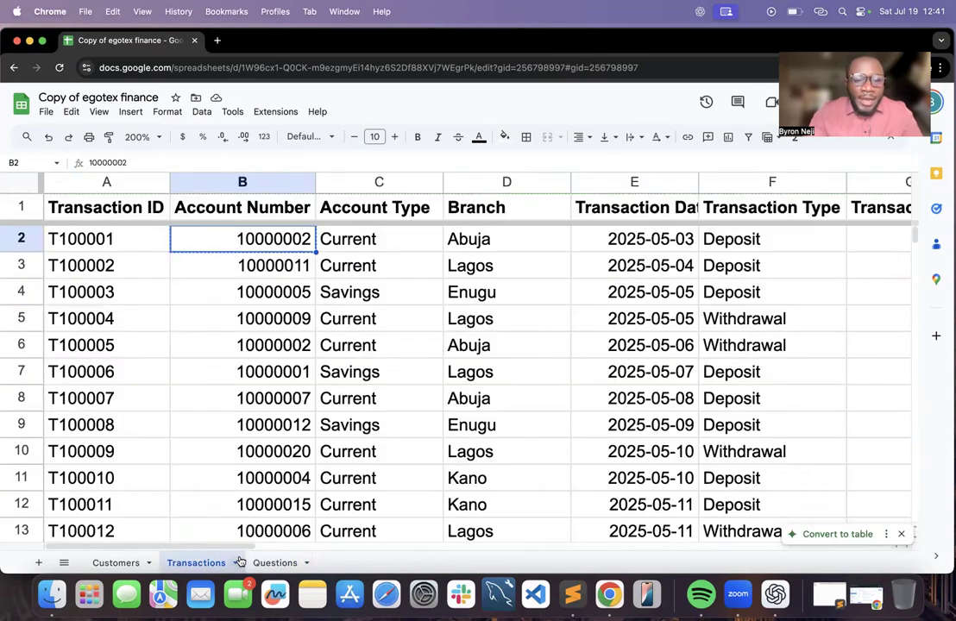
Add a new sheet placed after Questions and enter the first transaction's account number in its cell B2
{"action": "left_click", "coordinate": [39, 563]}
{"action": "left_click_drag", "start_coordinate": [277, 565], "coordinate": [341, 562]}
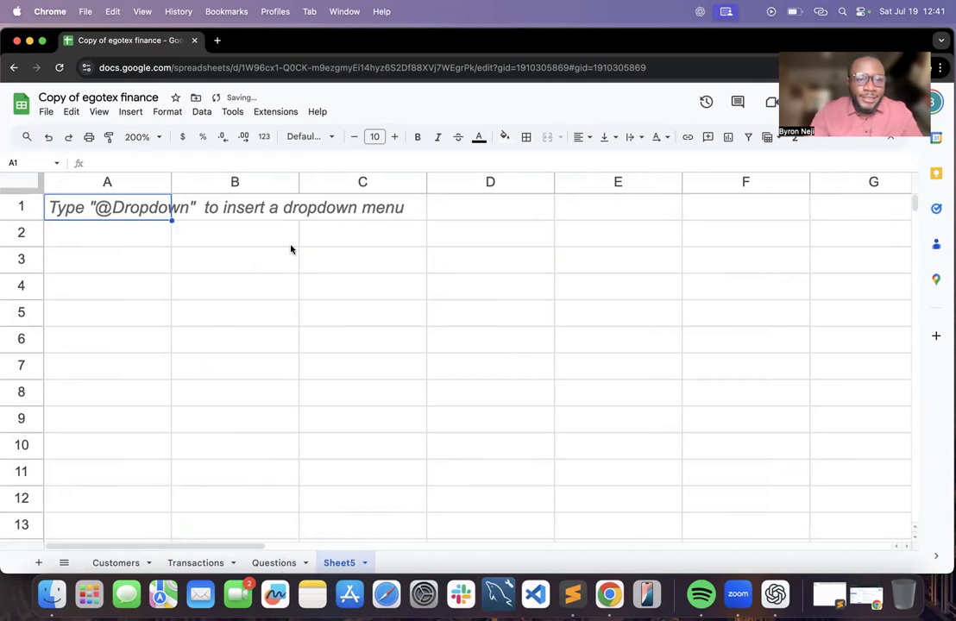
{"action": "left_click", "coordinate": [184, 237]}
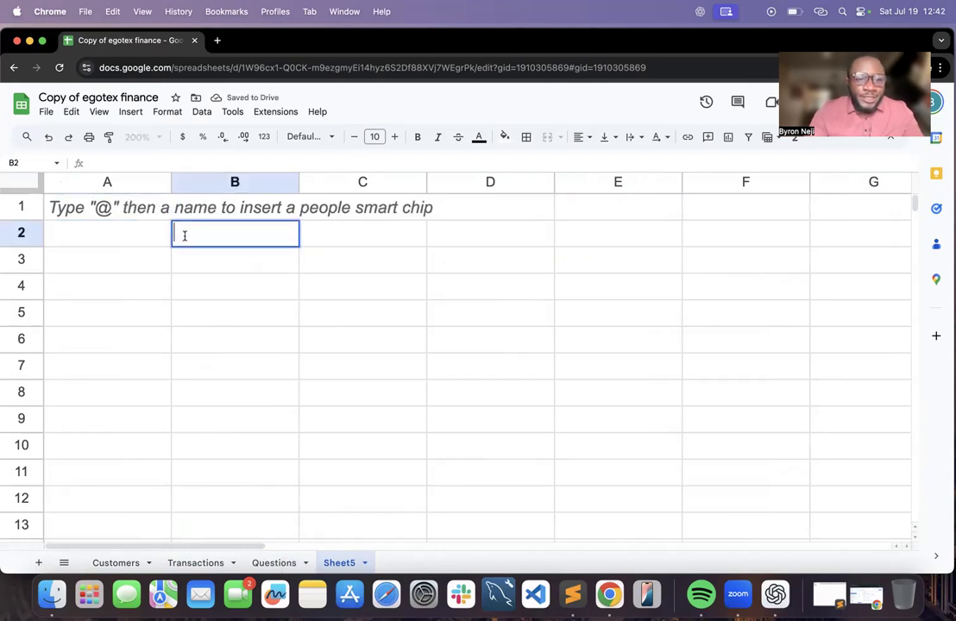
{"action": "type", "text": "10000002"}
{"action": "key", "text": "Return"}
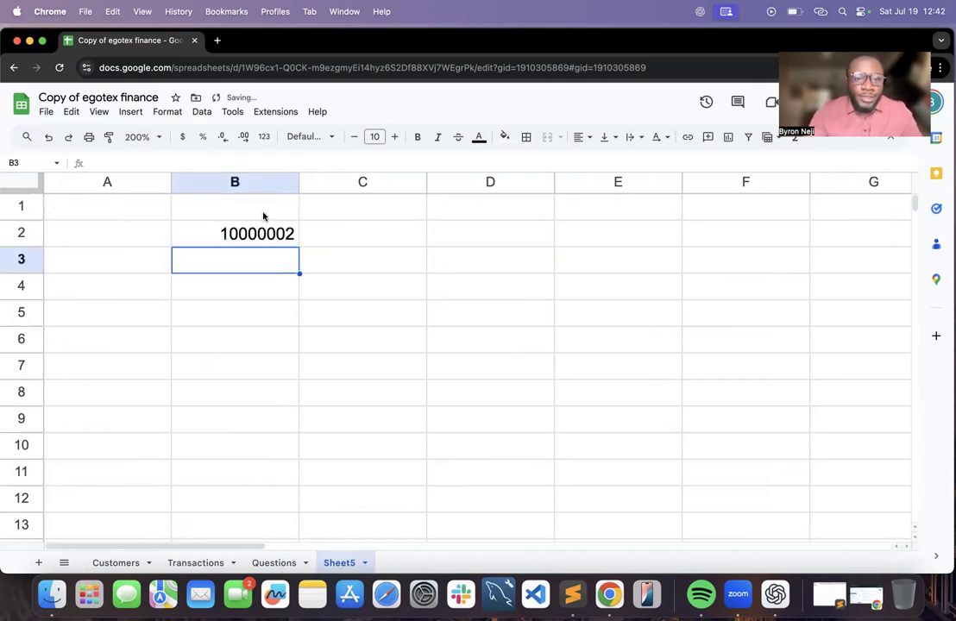
Enter the headers Acct Number, Branch and Account Type in cells B1, C1 and D1 of the new sheet
{"action": "left_click", "coordinate": [229, 215]}
{"action": "type", "text": "Ac"}
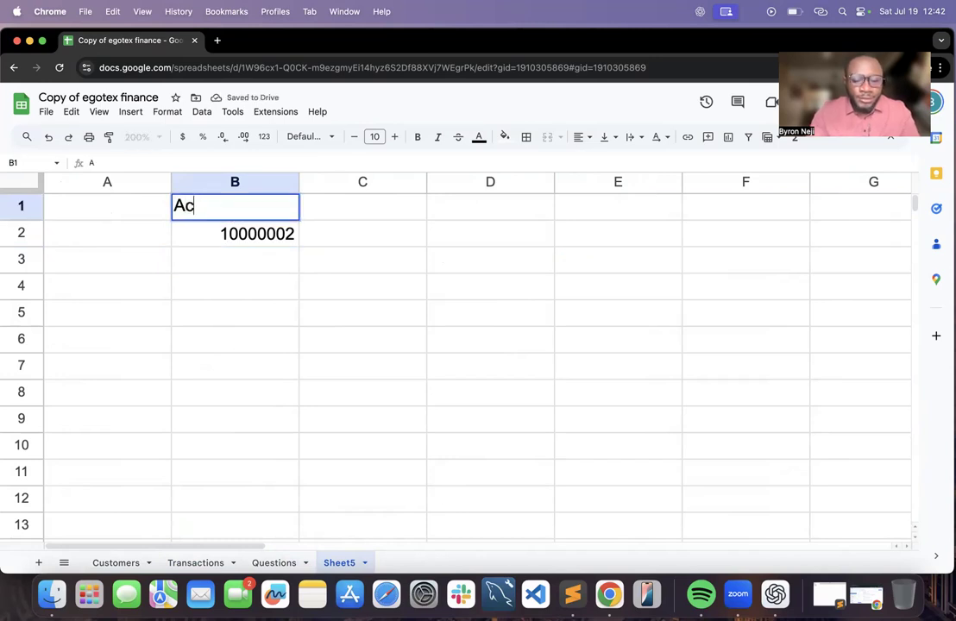
{"action": "type", "text": "ct Number"}
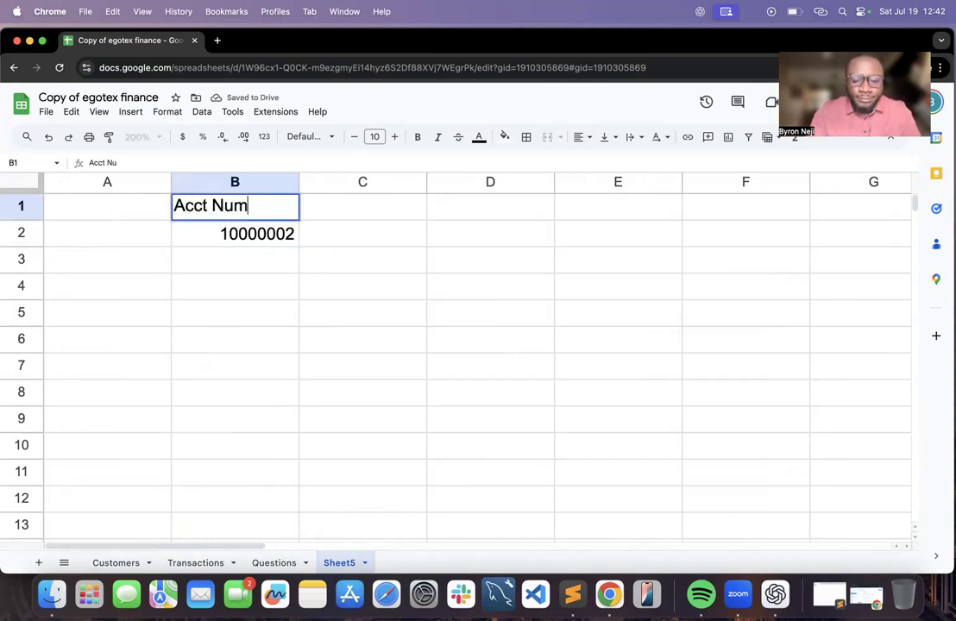
{"action": "left_click", "coordinate": [332, 272]}
{"action": "left_click", "coordinate": [386, 214]}
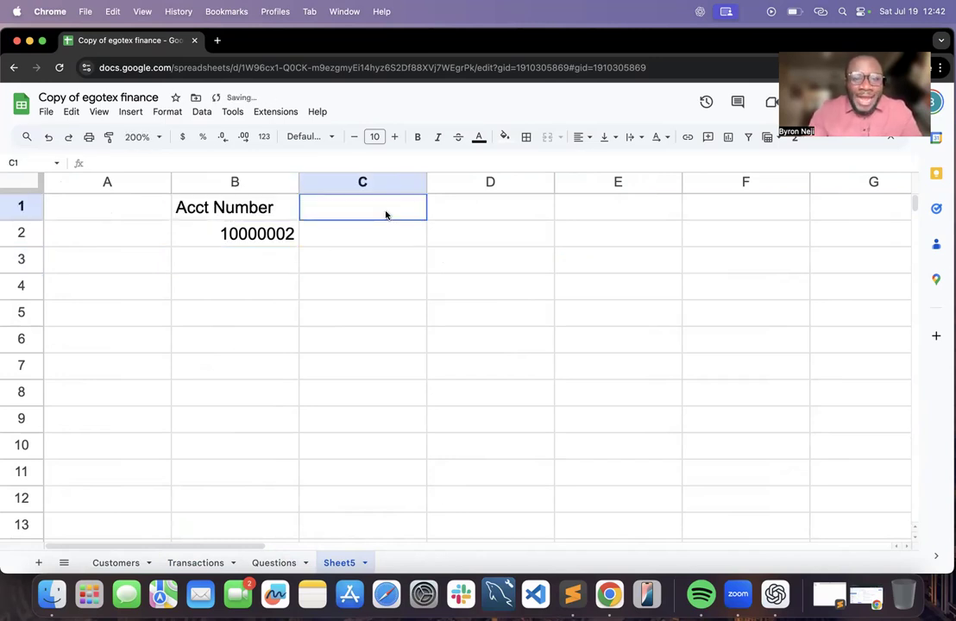
{"action": "type", "text": "Branch"}
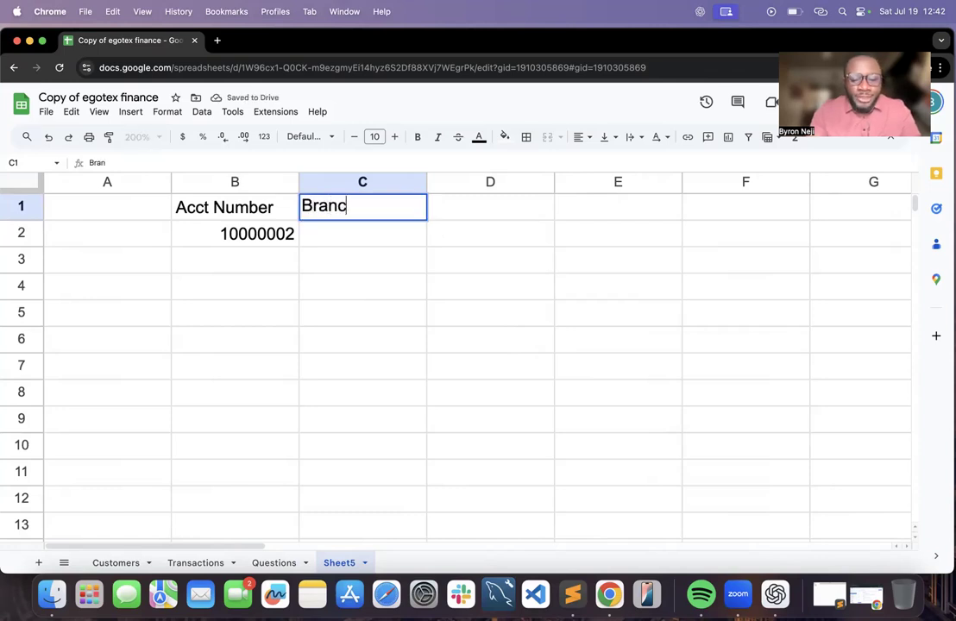
{"action": "left_click", "coordinate": [477, 210]}
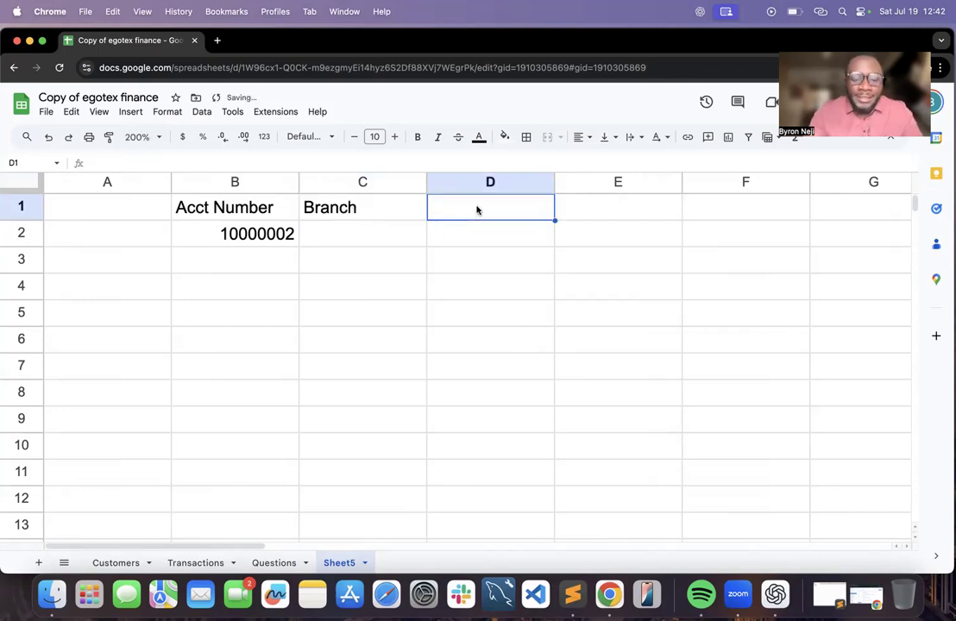
{"action": "type", "text": "Account T"}
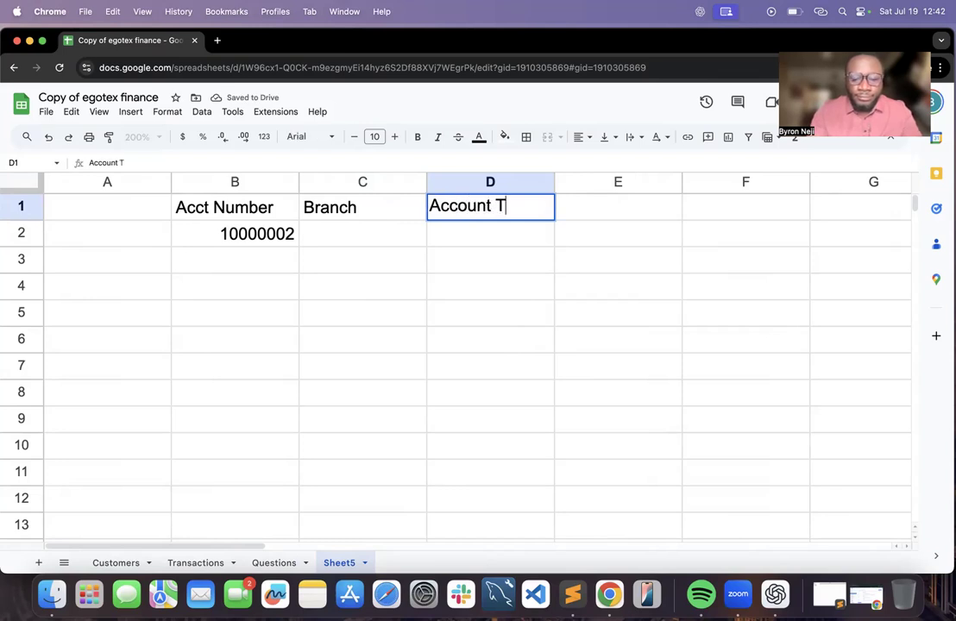
{"action": "type", "text": "ypoe"}
{"action": "key", "text": "BackSpace"}
{"action": "key", "text": "BackSpace"}
{"action": "type", "text": "e"}
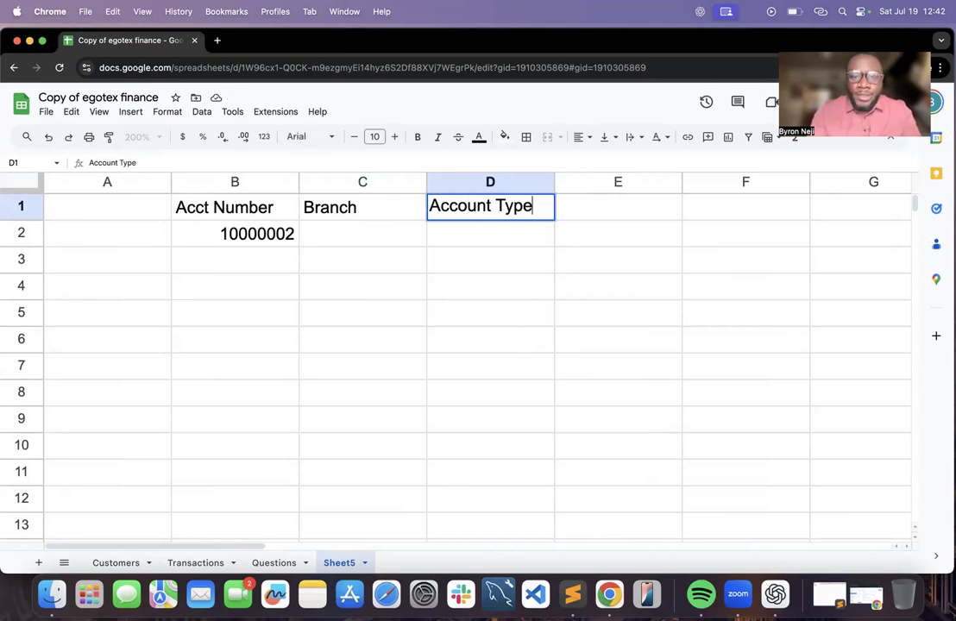
{"action": "key", "text": "Return"}
Recheck the Transactions sheet and question 2, and move Sheet5 between the Transactions and Questions sheets
{"action": "left_click", "coordinate": [338, 233]}
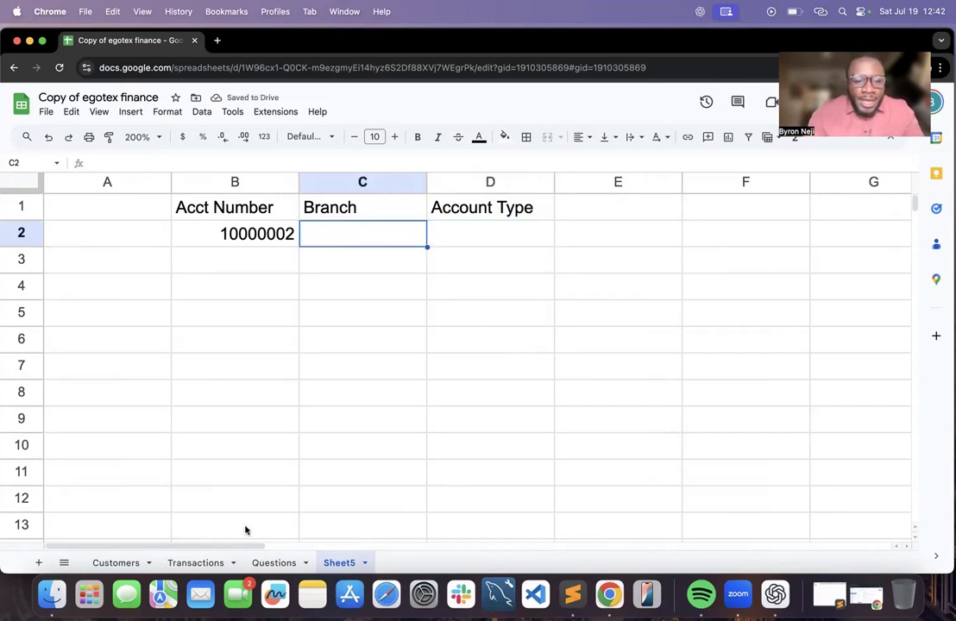
{"action": "left_click", "coordinate": [197, 563]}
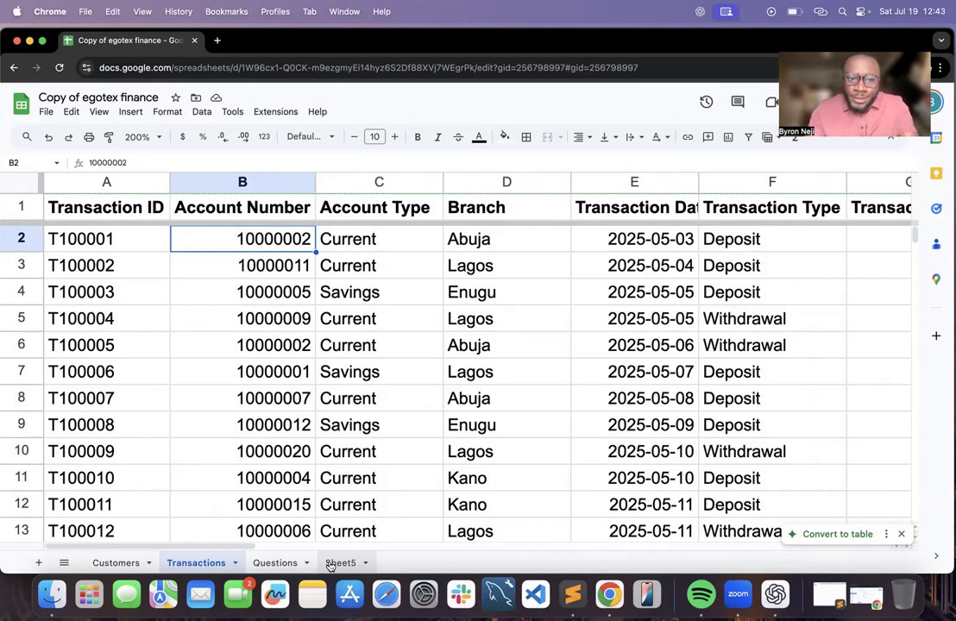
{"action": "left_click", "coordinate": [276, 563]}
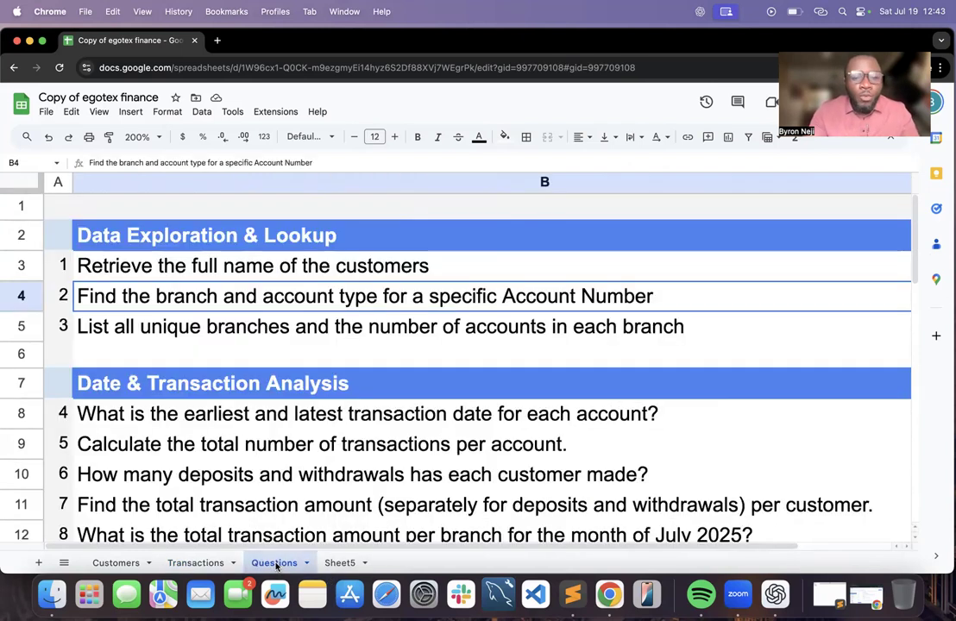
{"action": "left_click_drag", "start_coordinate": [340, 563], "coordinate": [279, 565]}
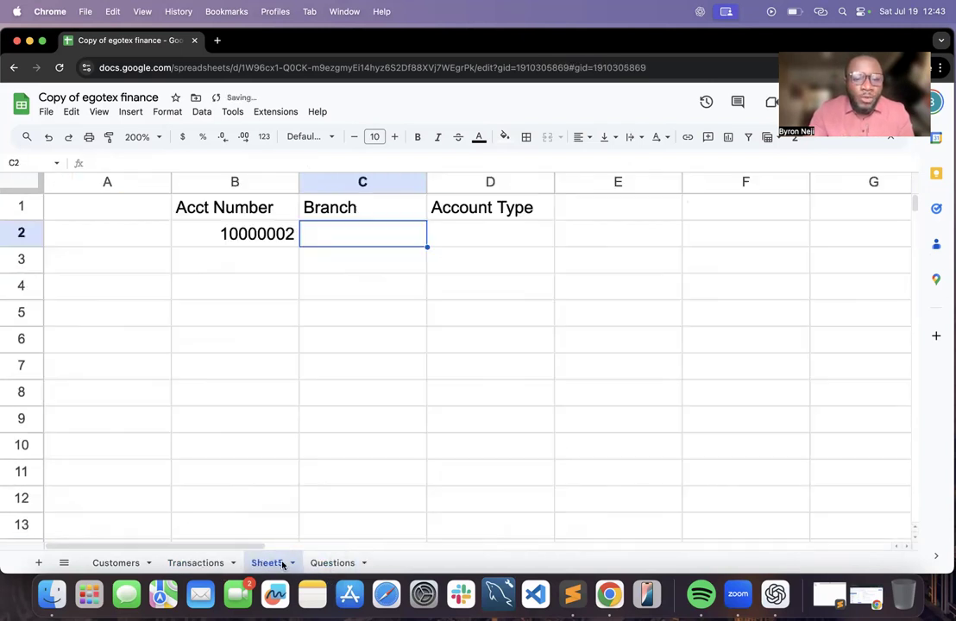
Compare the account number in Sheet5's B2 with the Account Number, Account Type and Branch columns on the Transactions sheet
{"action": "left_click", "coordinate": [291, 246]}
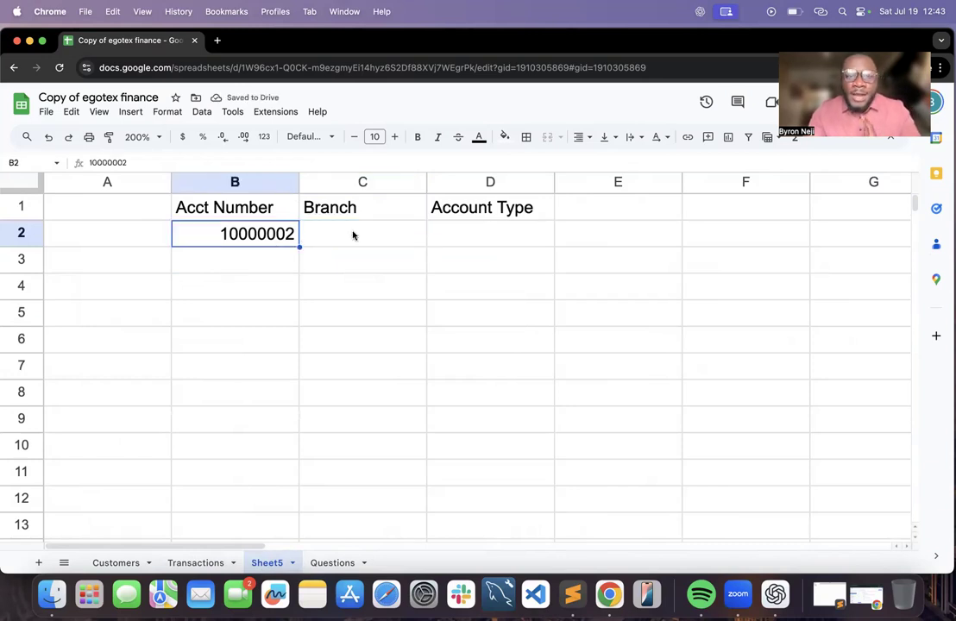
{"action": "left_click", "coordinate": [207, 564]}
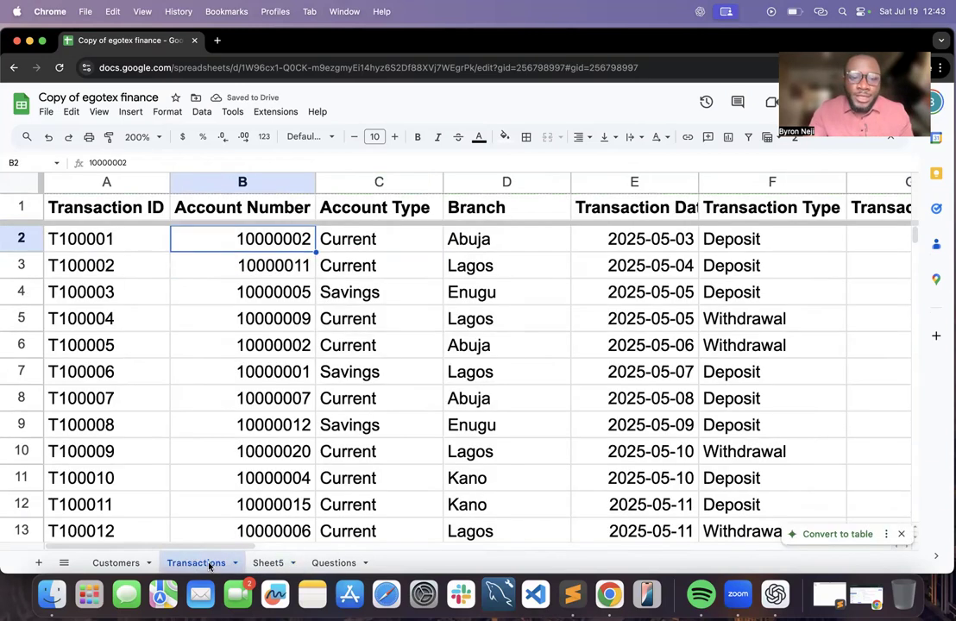
{"action": "left_click", "coordinate": [268, 563]}
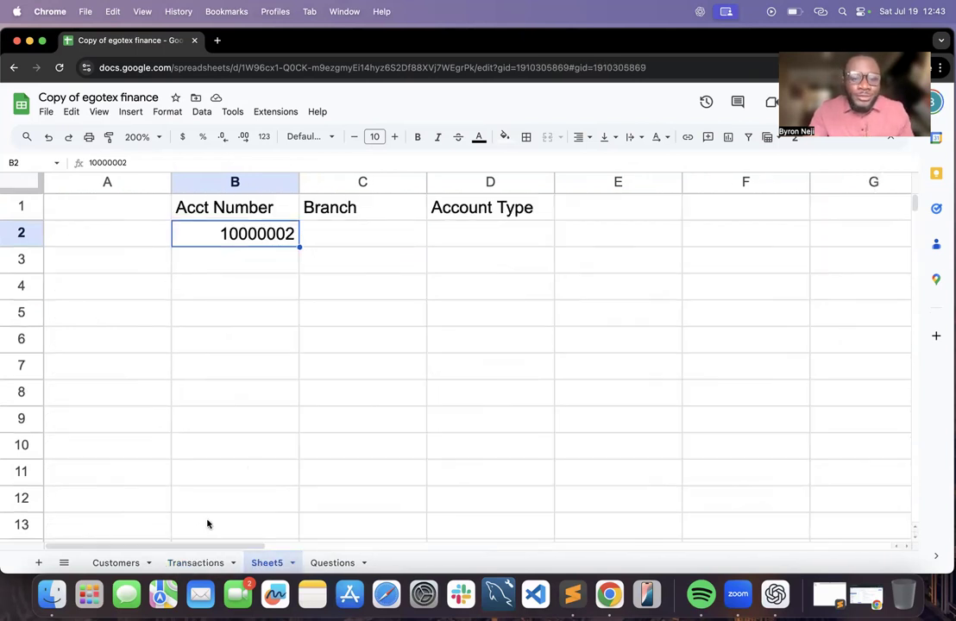
{"action": "left_click", "coordinate": [199, 564]}
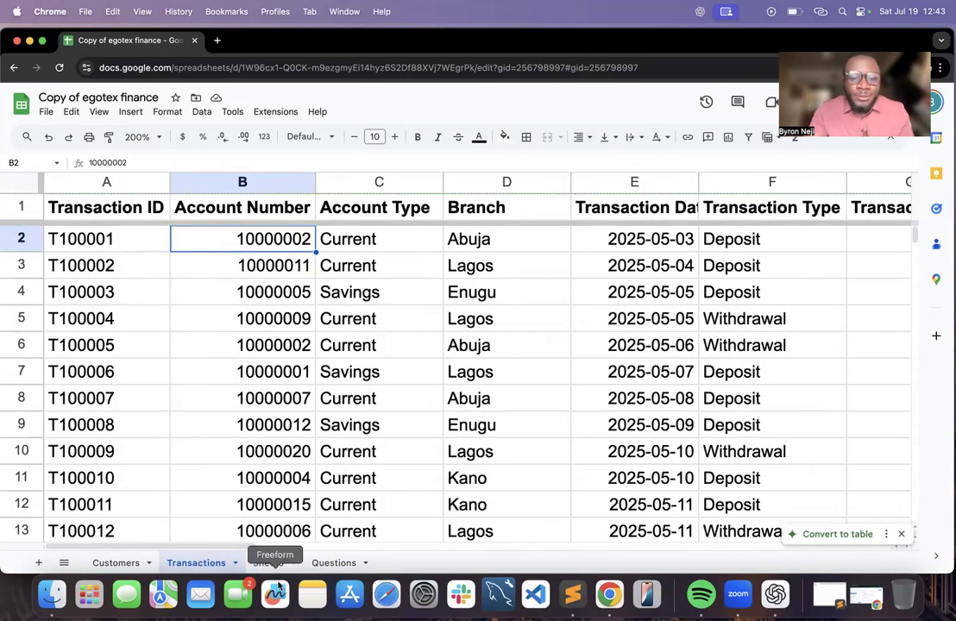
{"action": "left_click", "coordinate": [268, 563]}
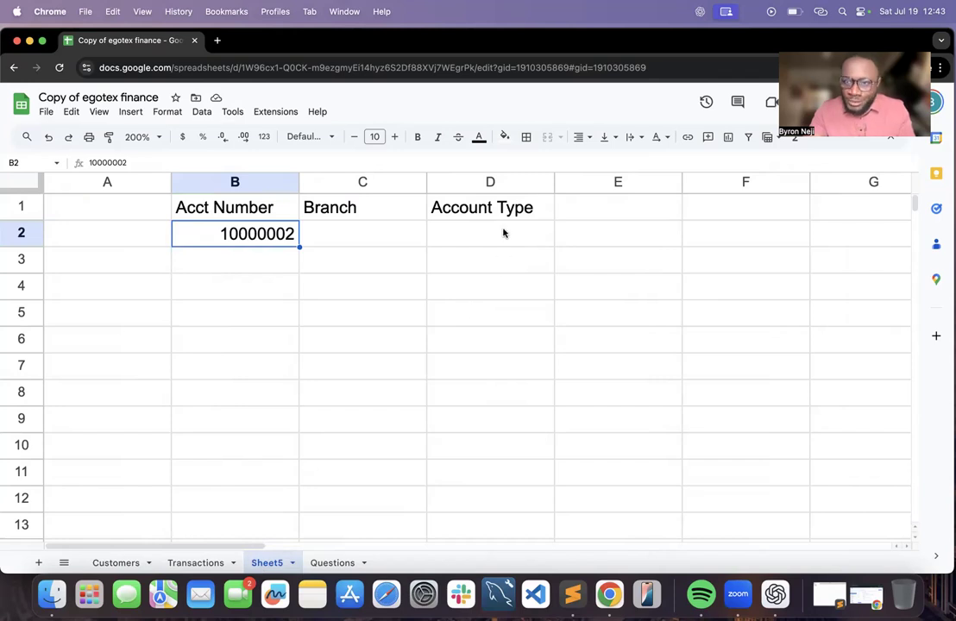
{"action": "left_click", "coordinate": [207, 566]}
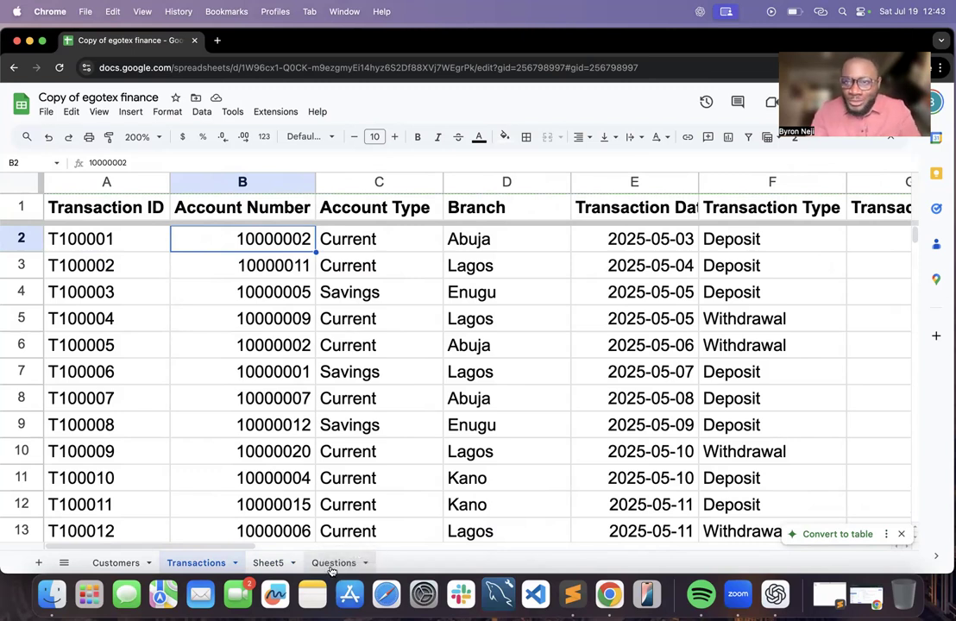
{"action": "left_click", "coordinate": [267, 562]}
Begin a VLOOKUP formula in Sheet5's Branch cell C2 with B2 as the search key, giving =VLOOKUP(B2,
{"action": "left_click", "coordinate": [380, 241]}
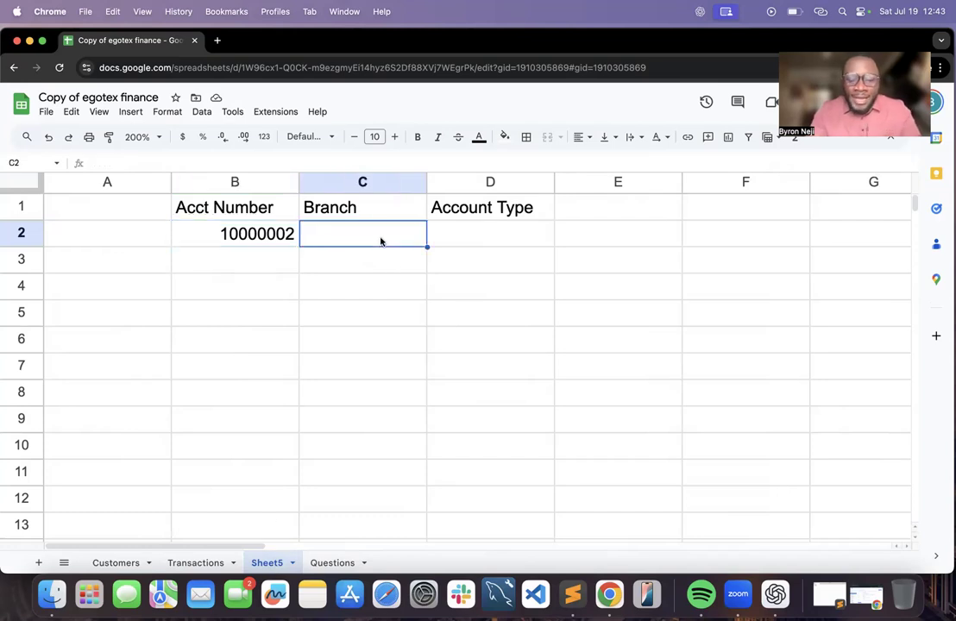
{"action": "type", "text": "="}
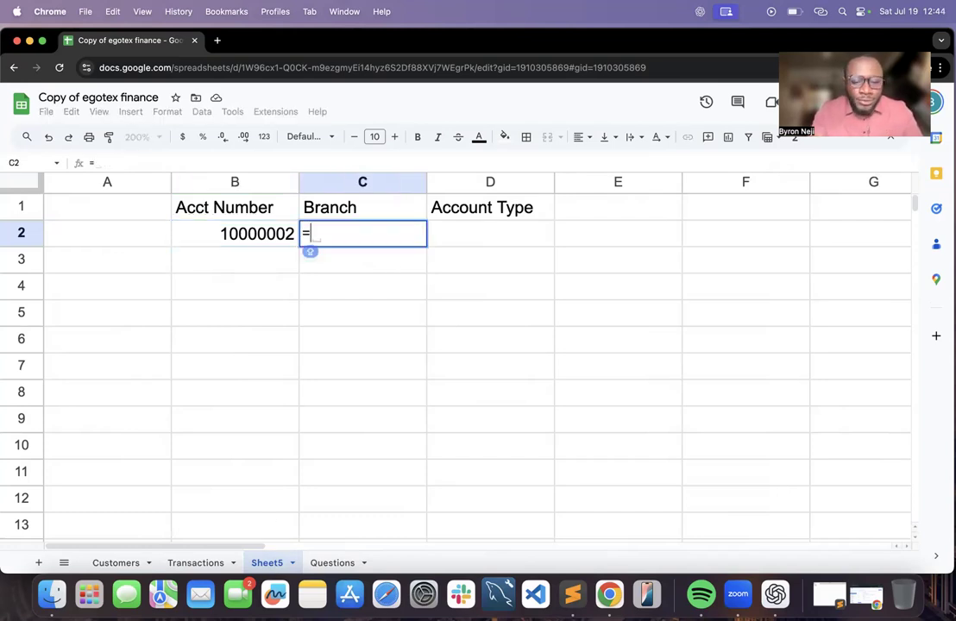
{"action": "type", "text": "VLOOKP"}
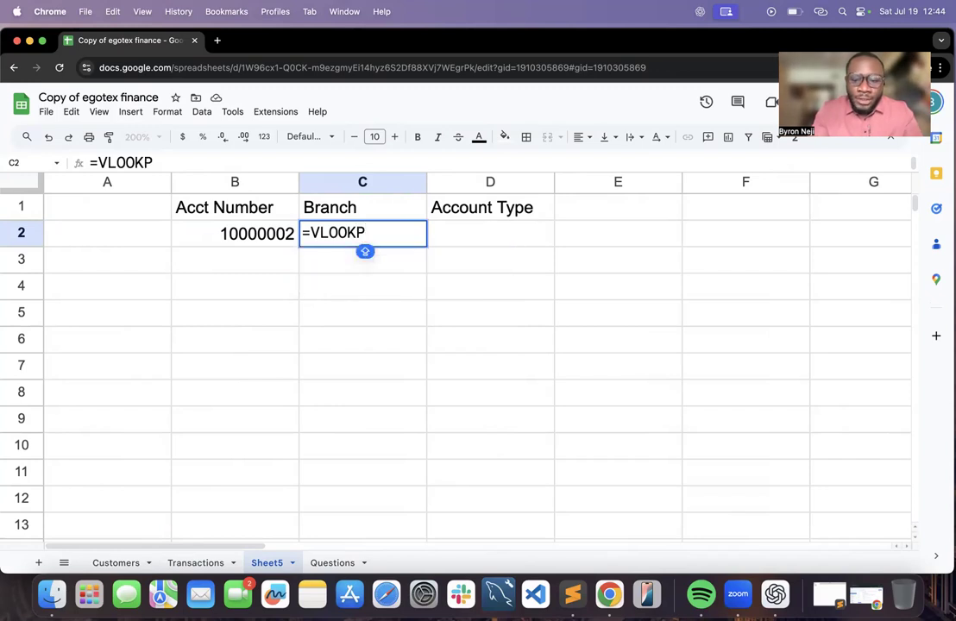
{"action": "key", "text": "BackSpace"}
{"action": "type", "text": "U"}
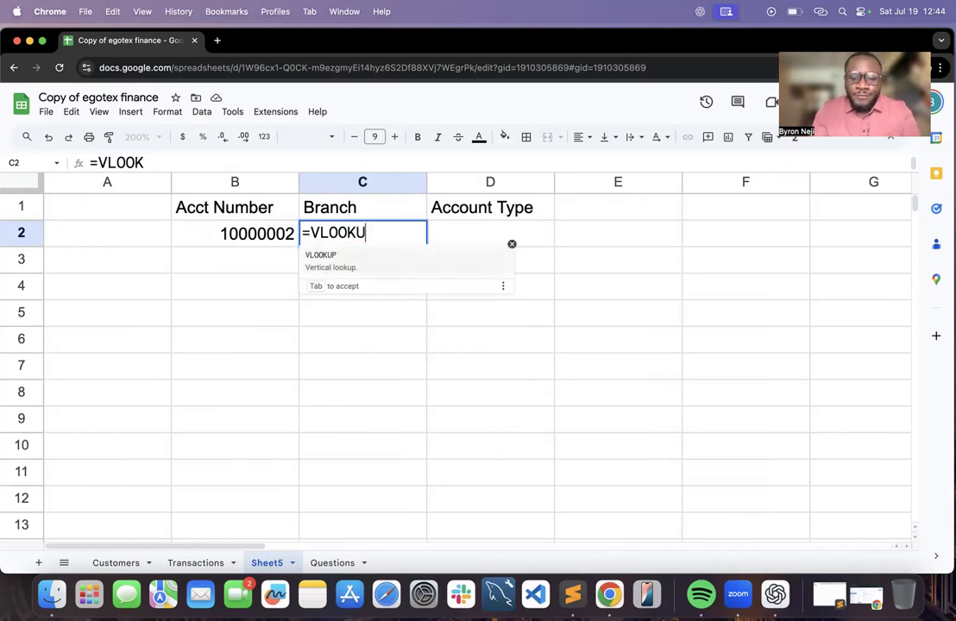
{"action": "type", "text": "P("}
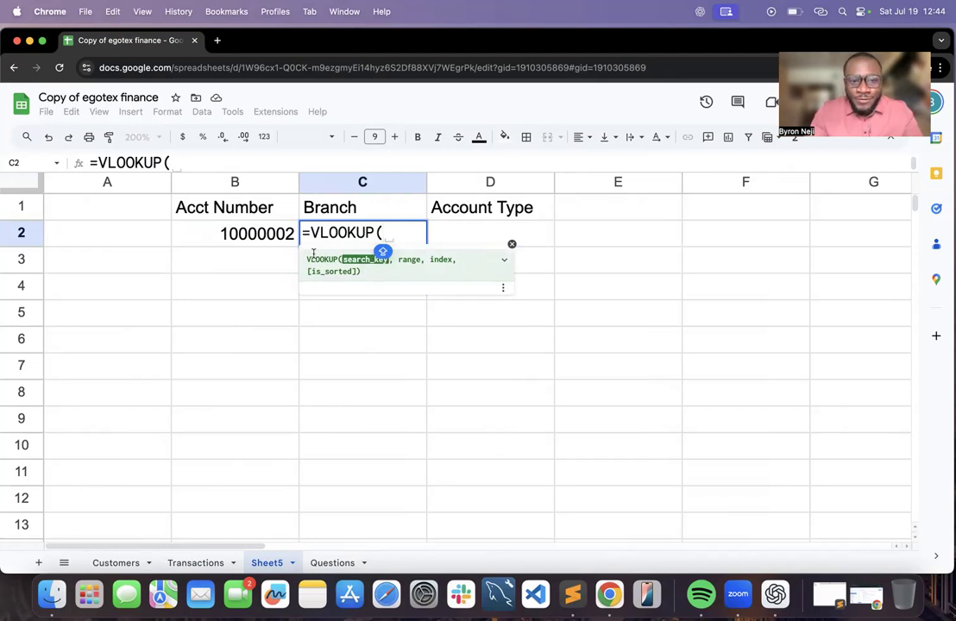
{"action": "left_click", "coordinate": [267, 241]}
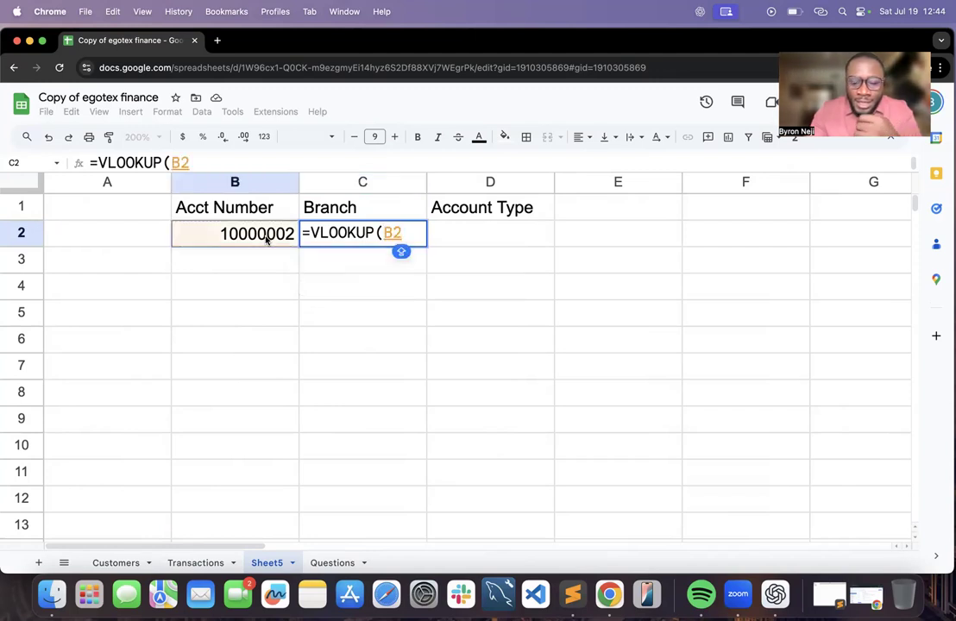
{"action": "type", "text": ","}
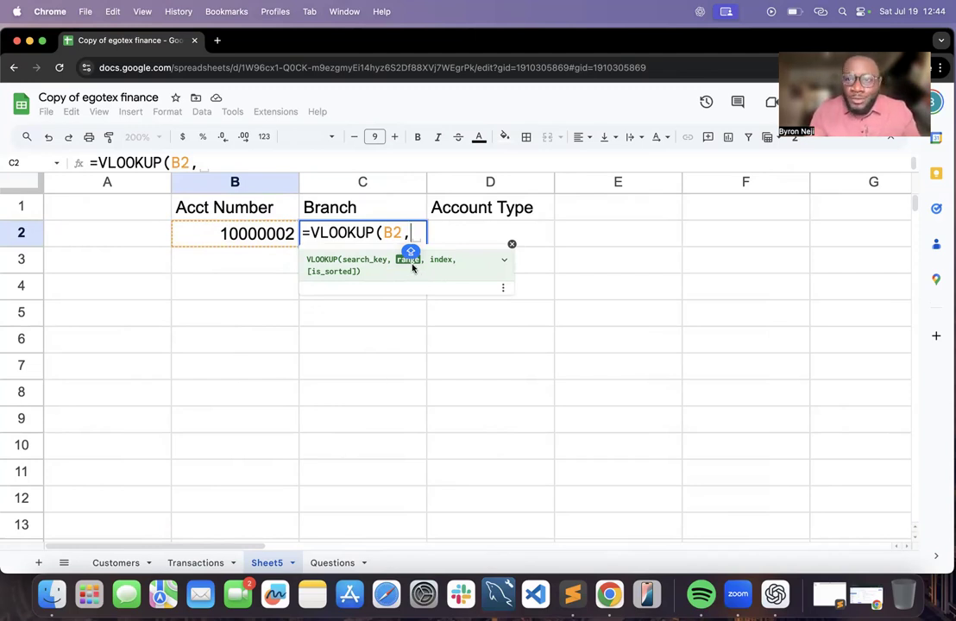
Add Transactions!B2:B as the range argument of the VLOOKUP formula in Sheet5's Branch cell C2
{"action": "left_click", "coordinate": [197, 562]}
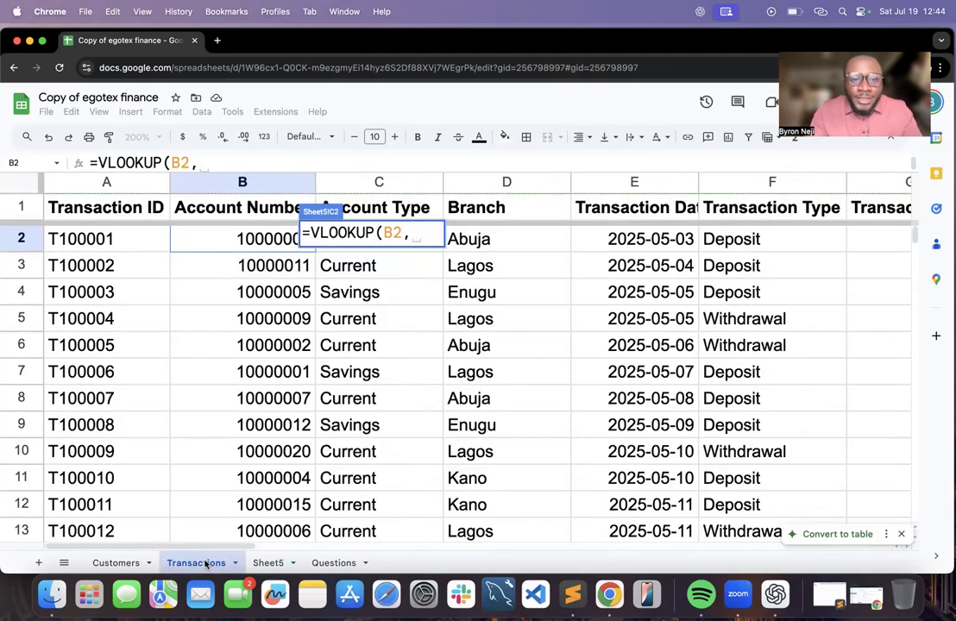
{"action": "left_click", "coordinate": [261, 241]}
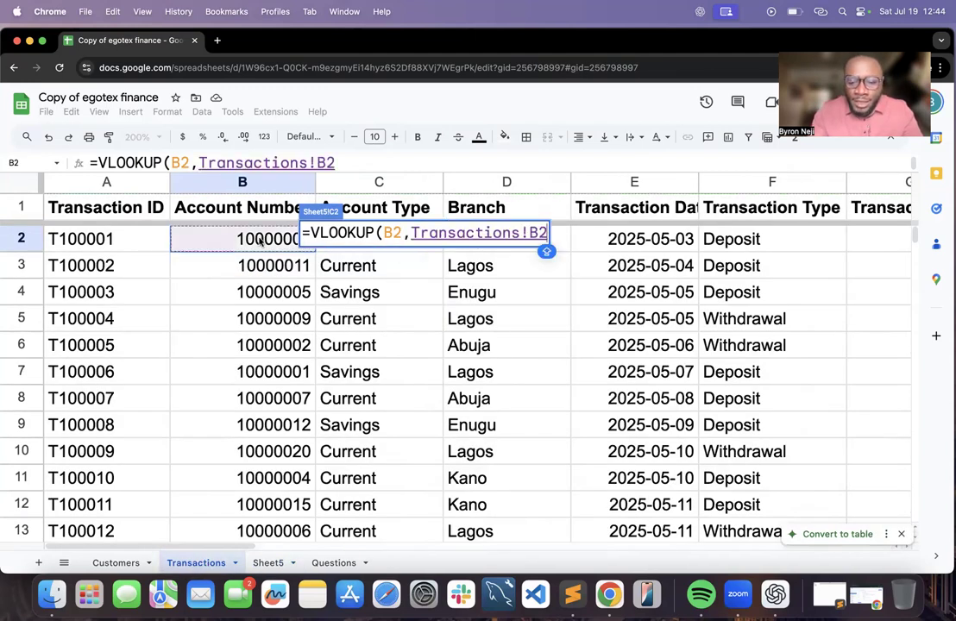
{"action": "type", "text": ":"}
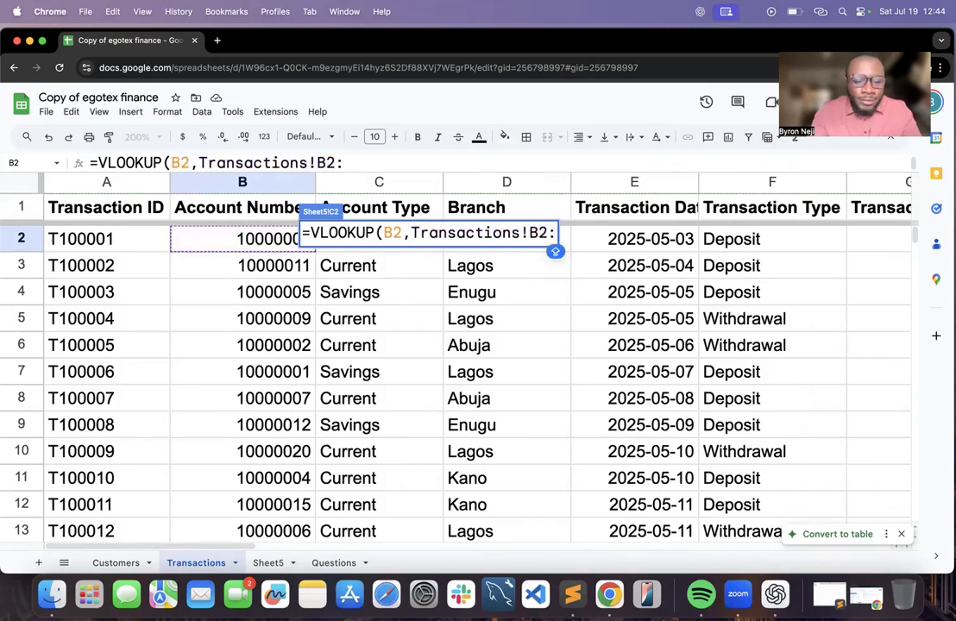
{"action": "type", "text": "B"}
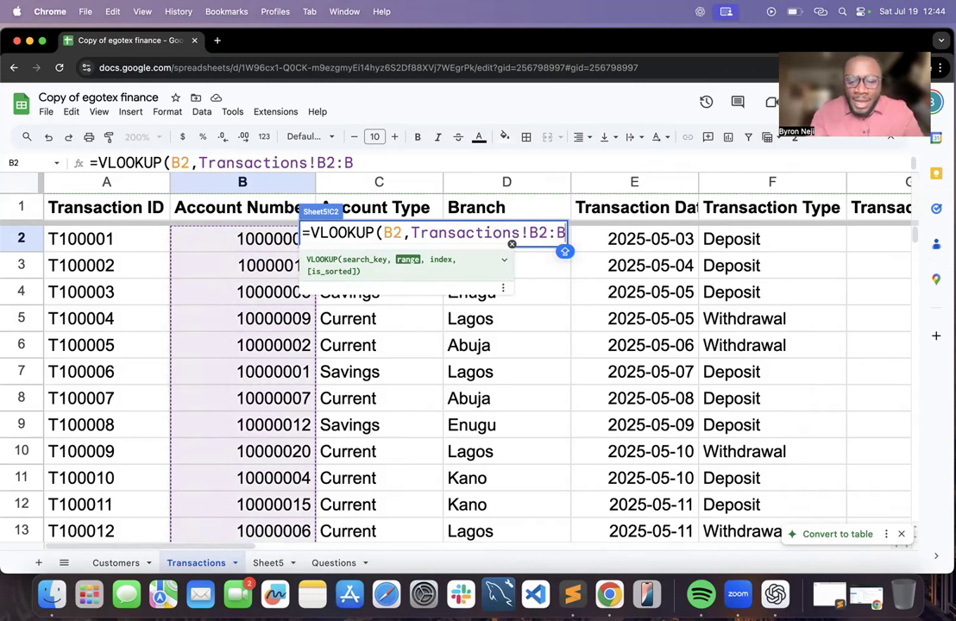
{"action": "type", "text": ","}
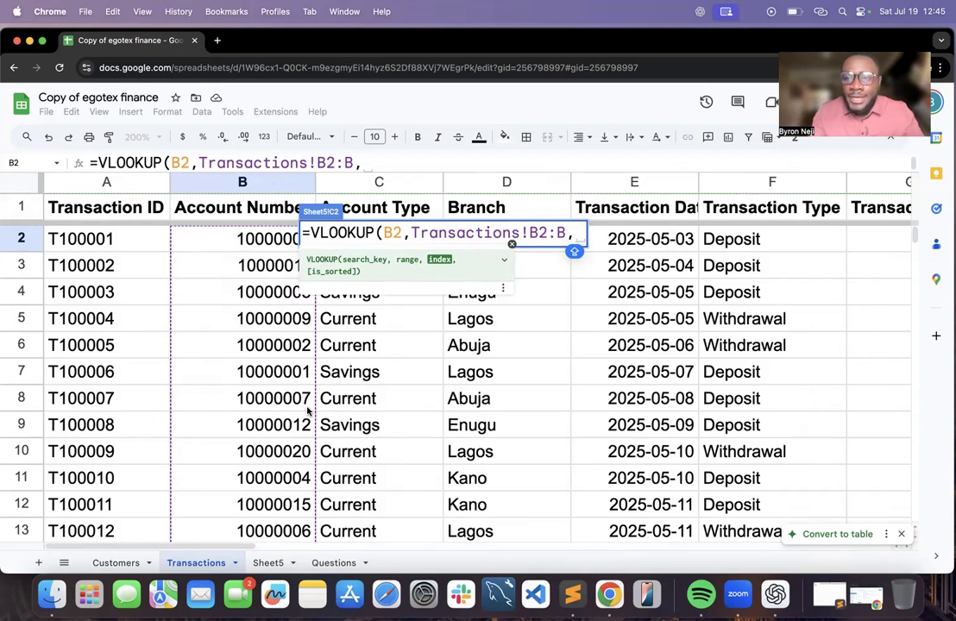
Extend the VLOOKUP range to Transactions!B2:D so it also covers the Account Type and Branch columns
{"action": "left_click", "coordinate": [565, 233]}
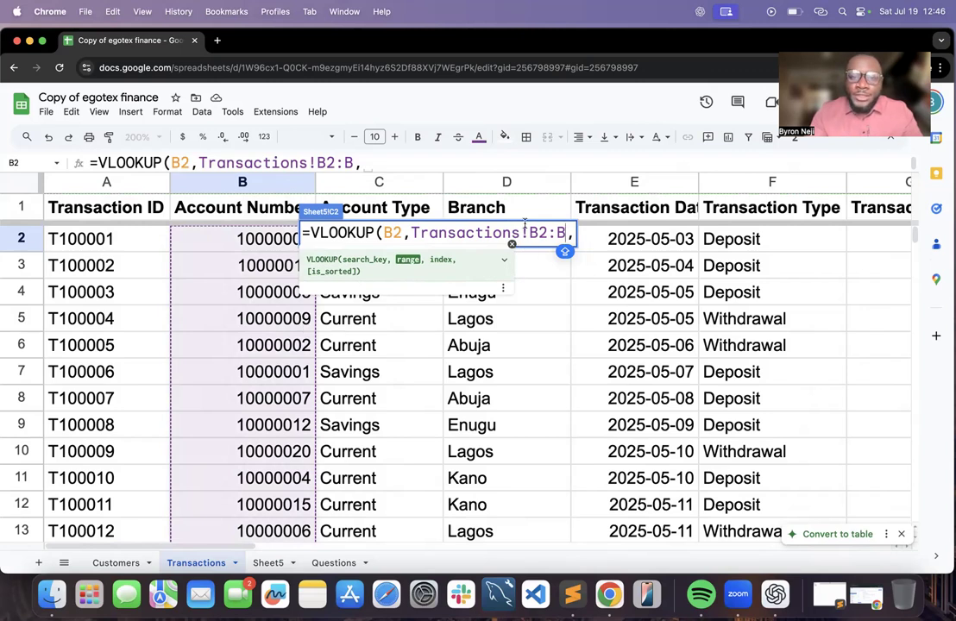
{"action": "key", "text": "BackSpace"}
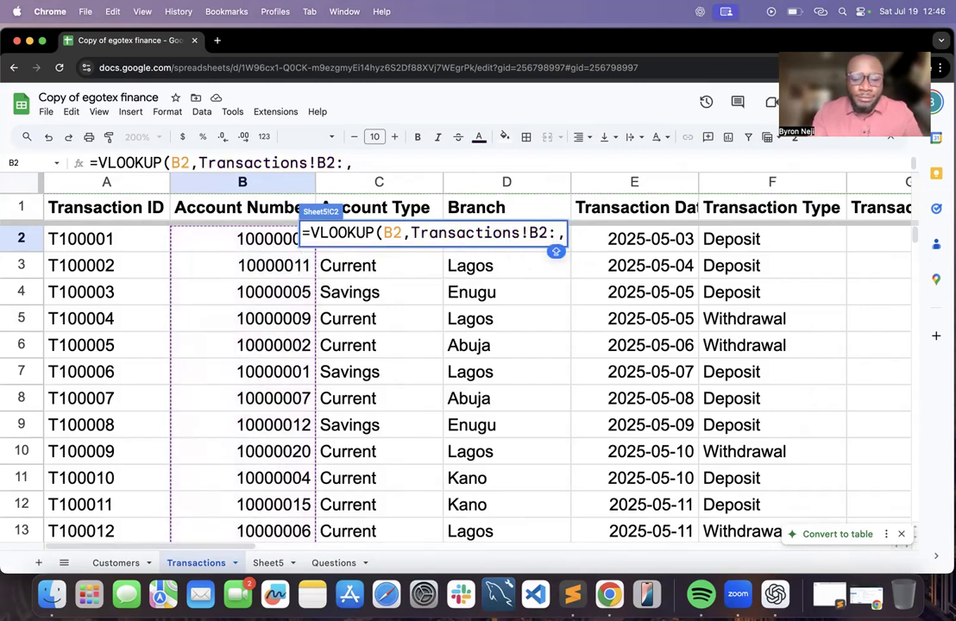
{"action": "type", "text": "D"}
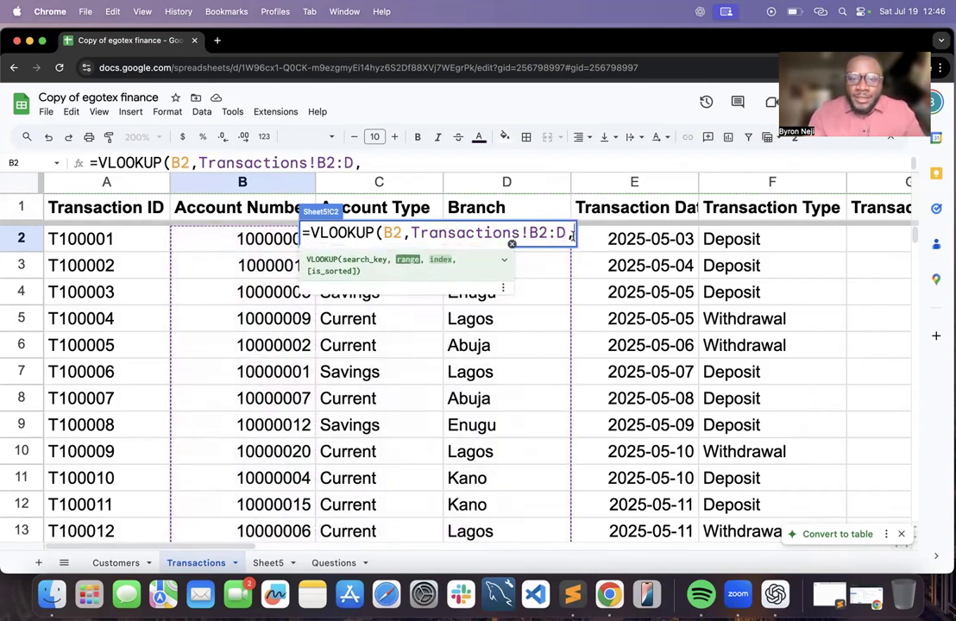
{"action": "left_click", "coordinate": [511, 245]}
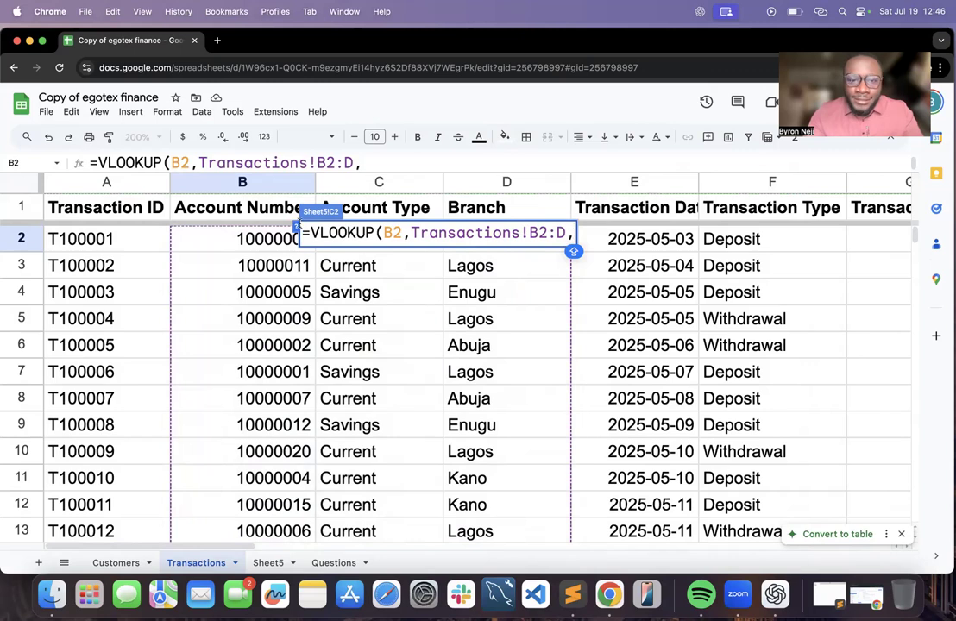
{"action": "left_click", "coordinate": [297, 231]}
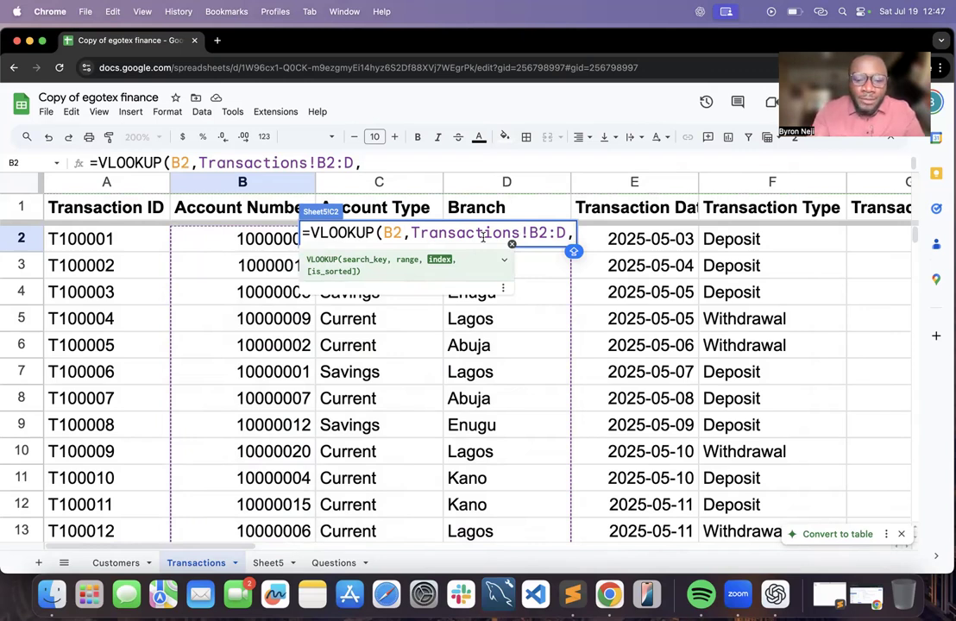
Complete the Branch formula with index 3 and an exact match of 0, giving =VLOOKUP(B2,Transactions!B2:D,3,0)
{"action": "type", "text": "3"}
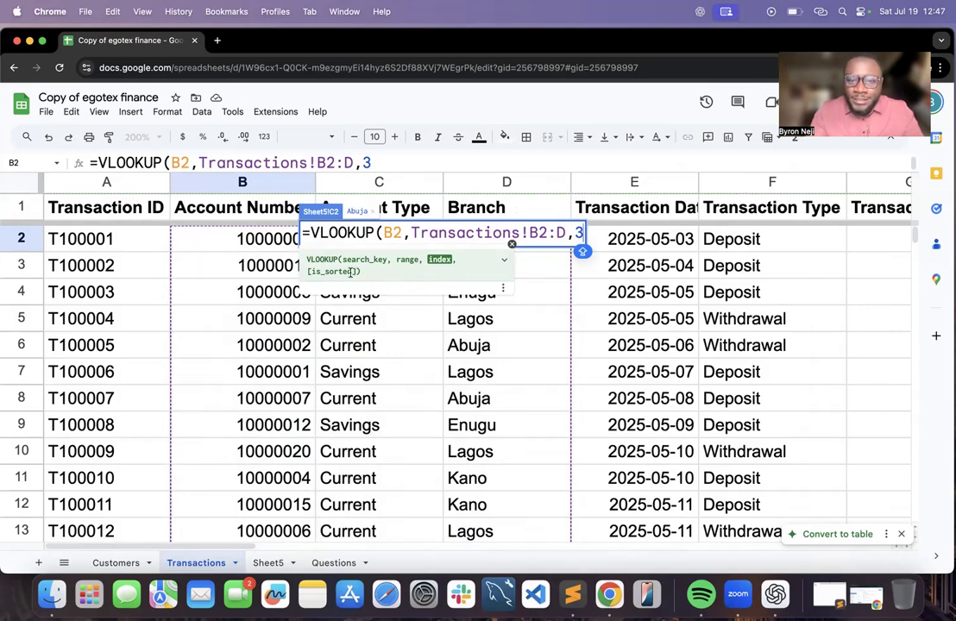
{"action": "type", "text": ","}
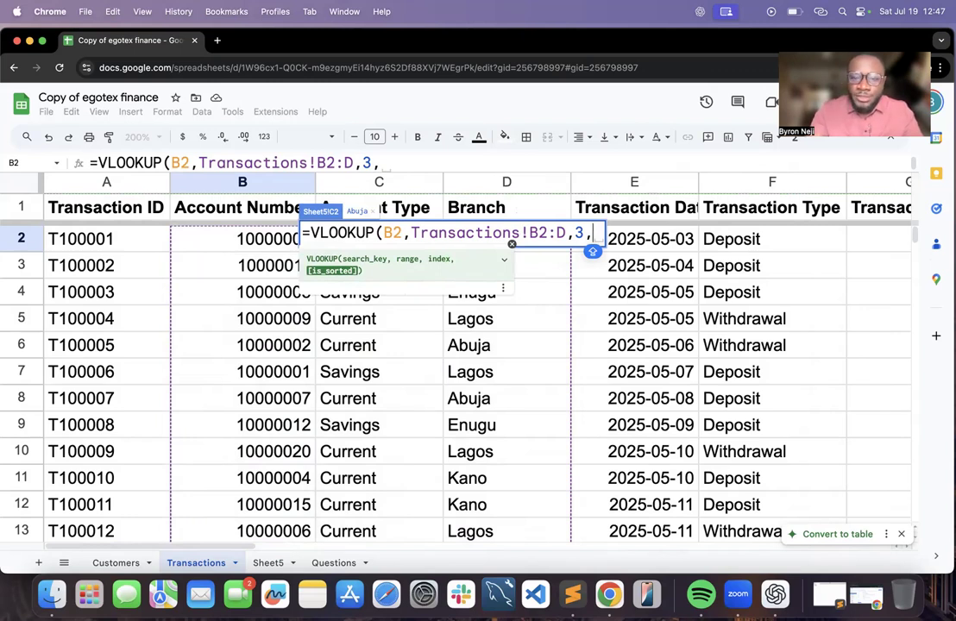
{"action": "type", "text": "0"}
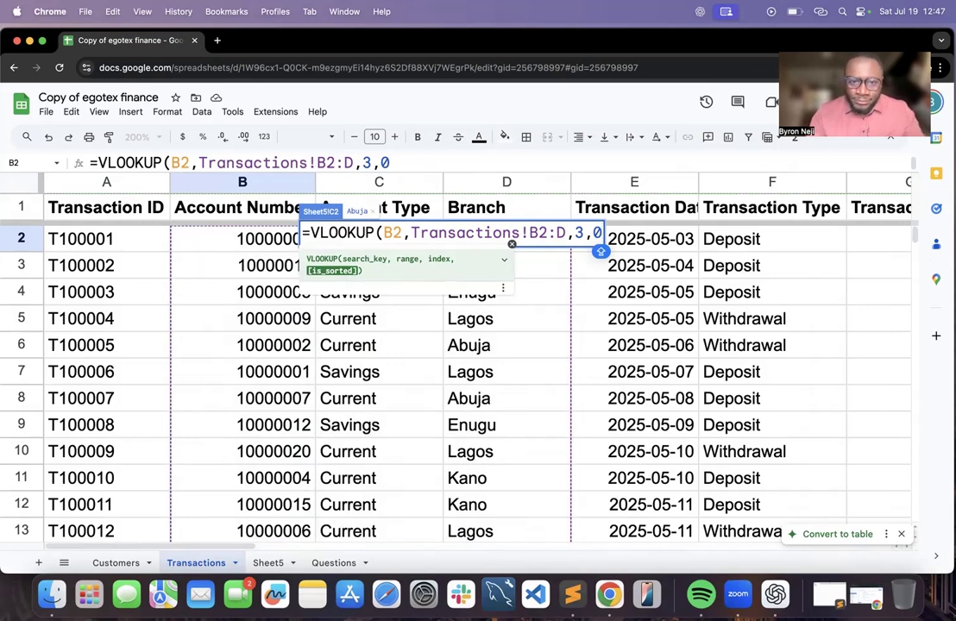
{"action": "key", "text": "Return"}
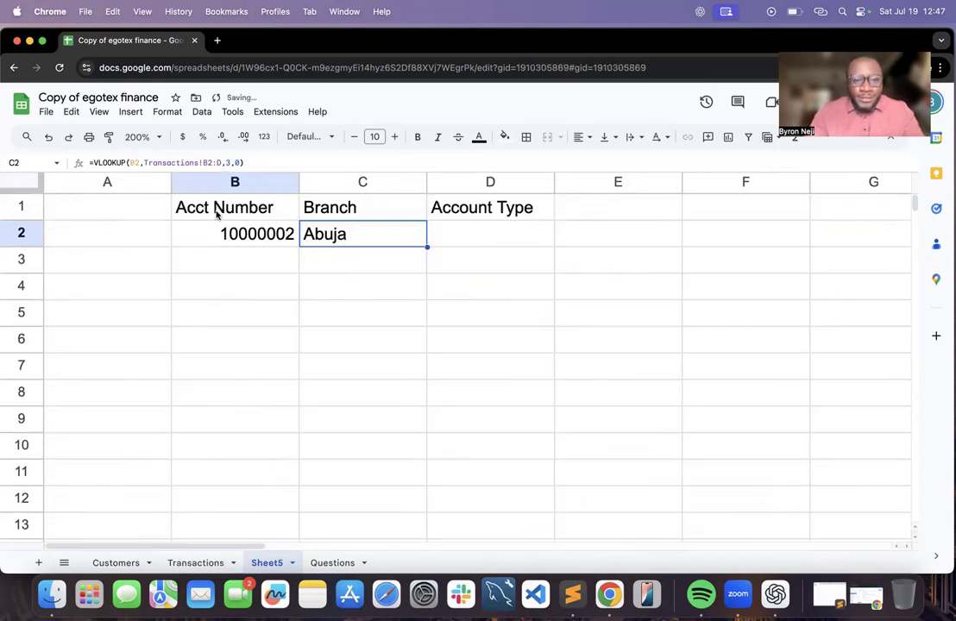
Make Sheet5's header row bold and review the account number, Branch and Account Type cells
{"action": "left_click", "coordinate": [24, 205]}
{"action": "key", "text": "super+b"}
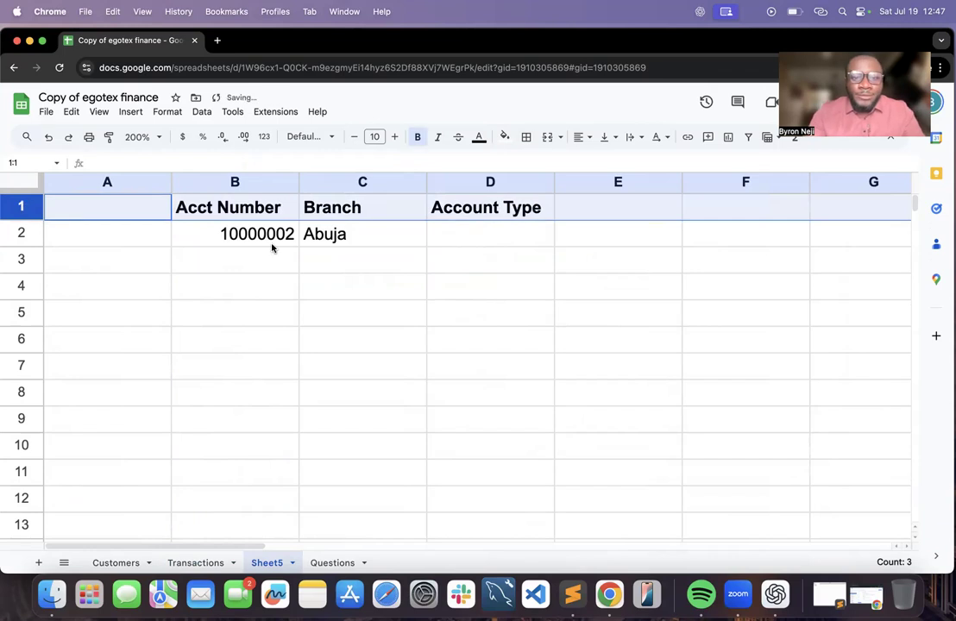
{"action": "left_click", "coordinate": [345, 240]}
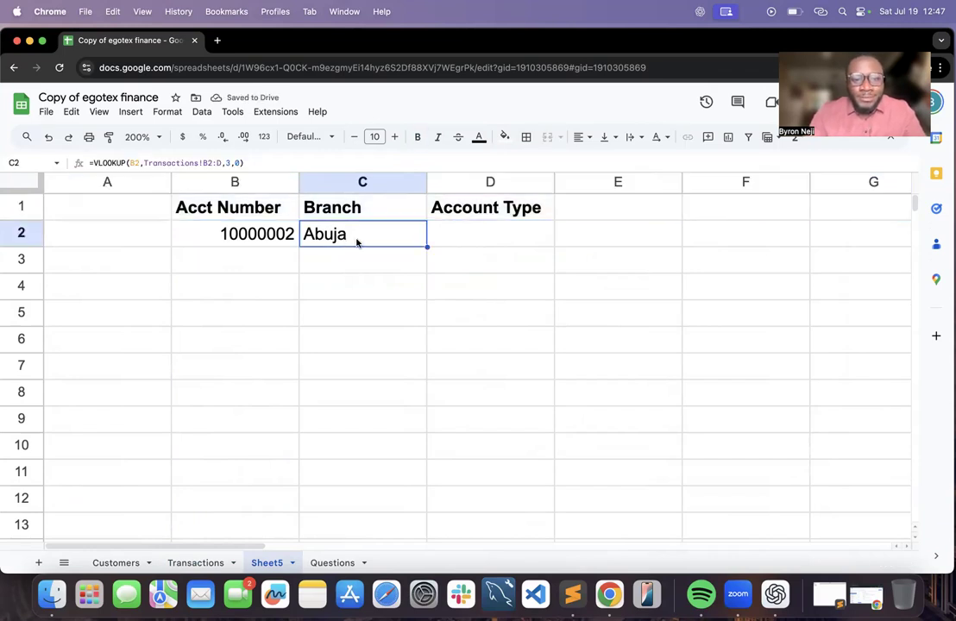
{"action": "left_click", "coordinate": [268, 239]}
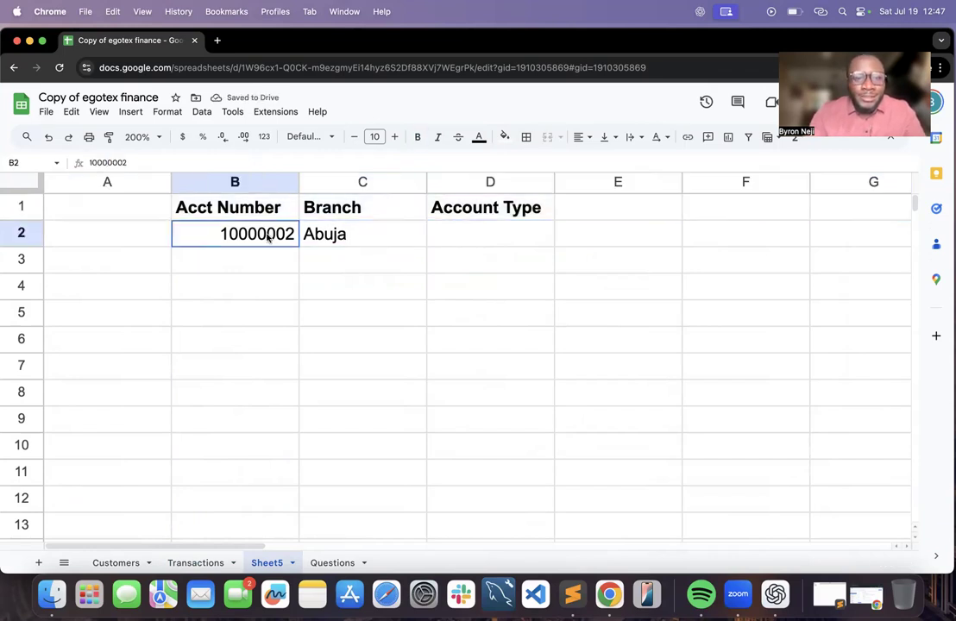
{"action": "left_click", "coordinate": [364, 240]}
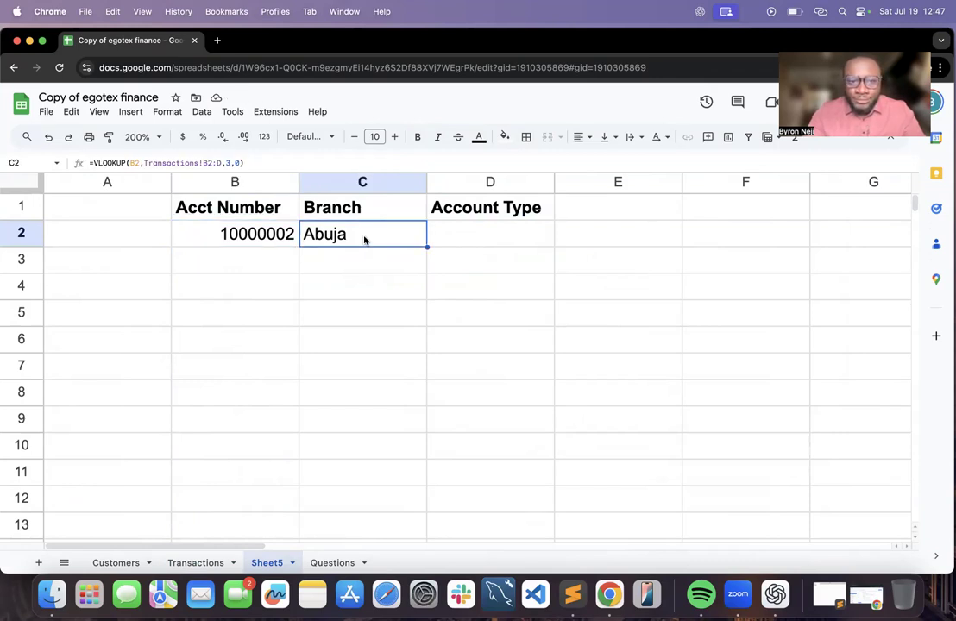
{"action": "left_click", "coordinate": [473, 214]}
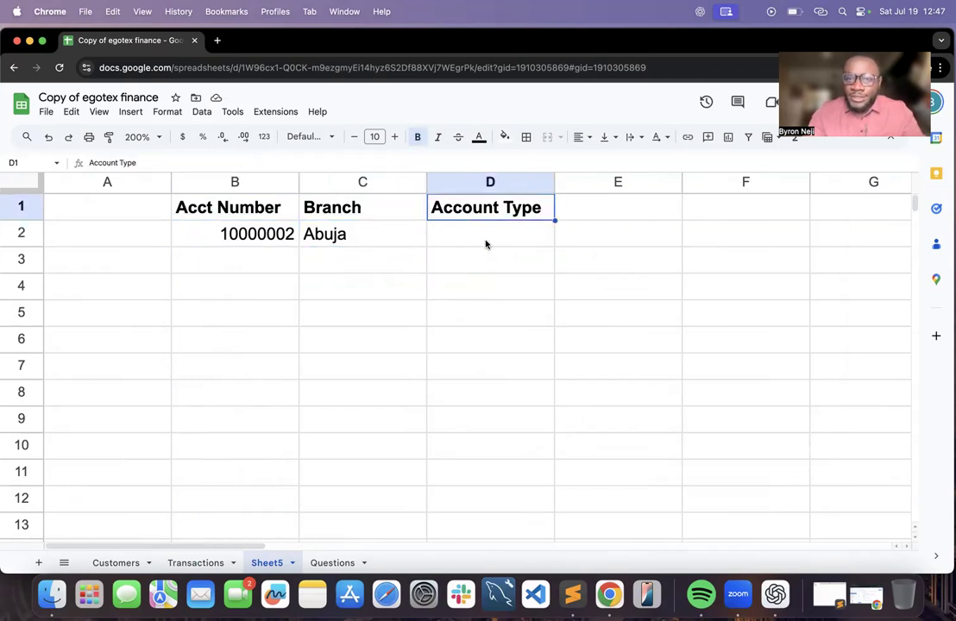
Check the Account Type column on the Transactions sheet and reread question 2 on the Questions sheet
{"action": "left_click", "coordinate": [209, 564]}
{"action": "left_click", "coordinate": [379, 248]}
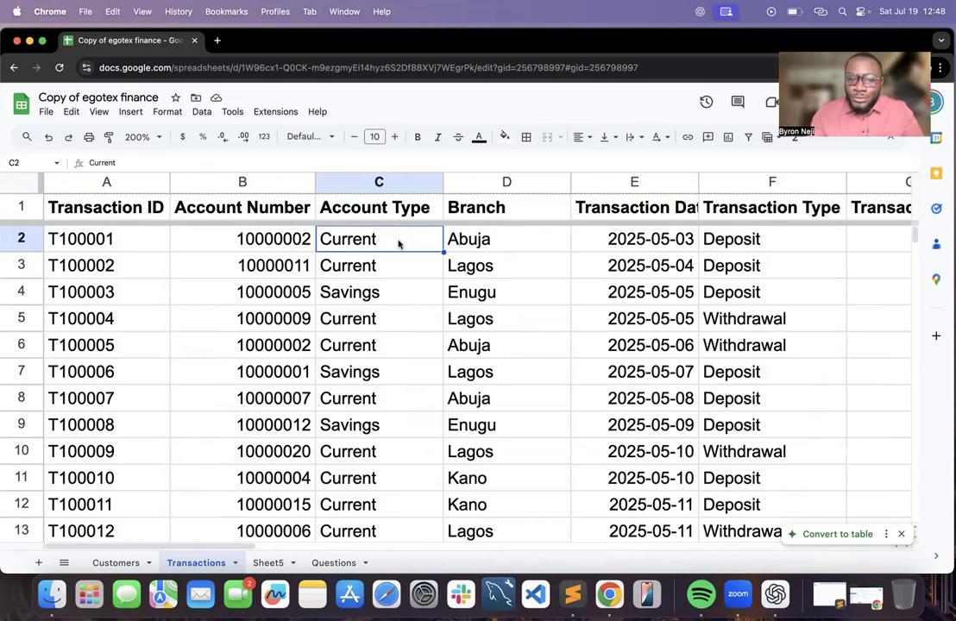
{"action": "left_click", "coordinate": [324, 563]}
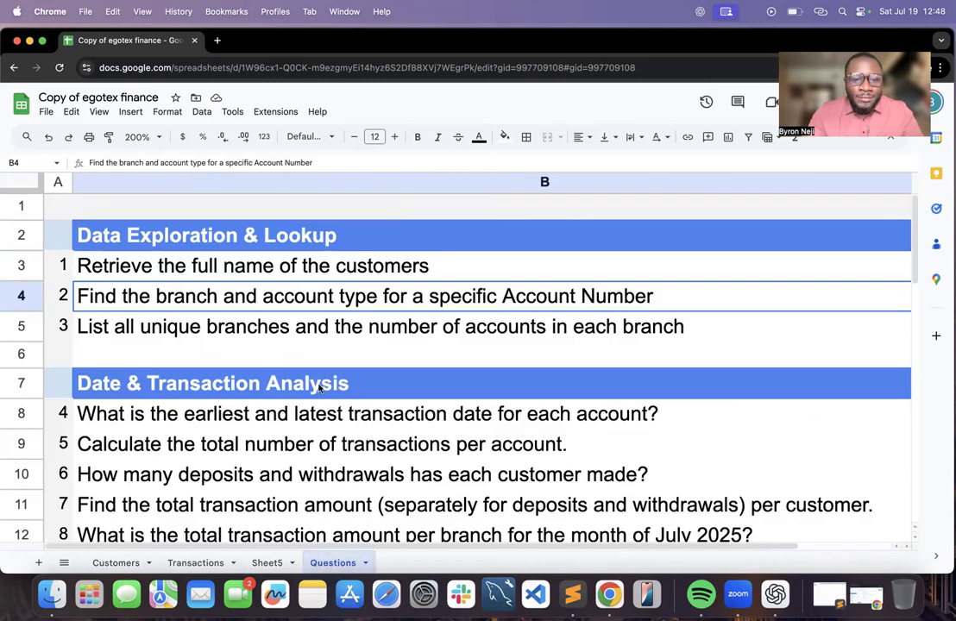
Copy the VLOOKUP formula text from Sheet5's Branch cell C2 into the Account Type cell D2
{"action": "left_click", "coordinate": [267, 563]}
{"action": "left_click", "coordinate": [378, 234]}
{"action": "double_click", "coordinate": [380, 235]}
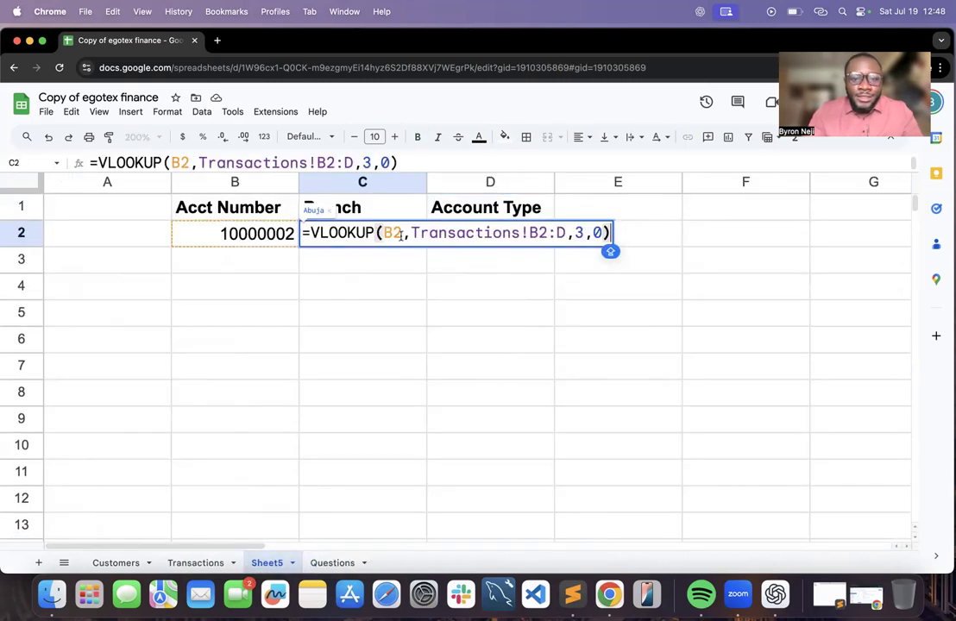
{"action": "key", "text": "super+a"}
{"action": "key", "text": "super+c"}
{"action": "left_click", "coordinate": [554, 209]}
{"action": "left_click", "coordinate": [492, 239]}
{"action": "double_click", "coordinate": [493, 238]}
{"action": "key", "text": "super+v"}
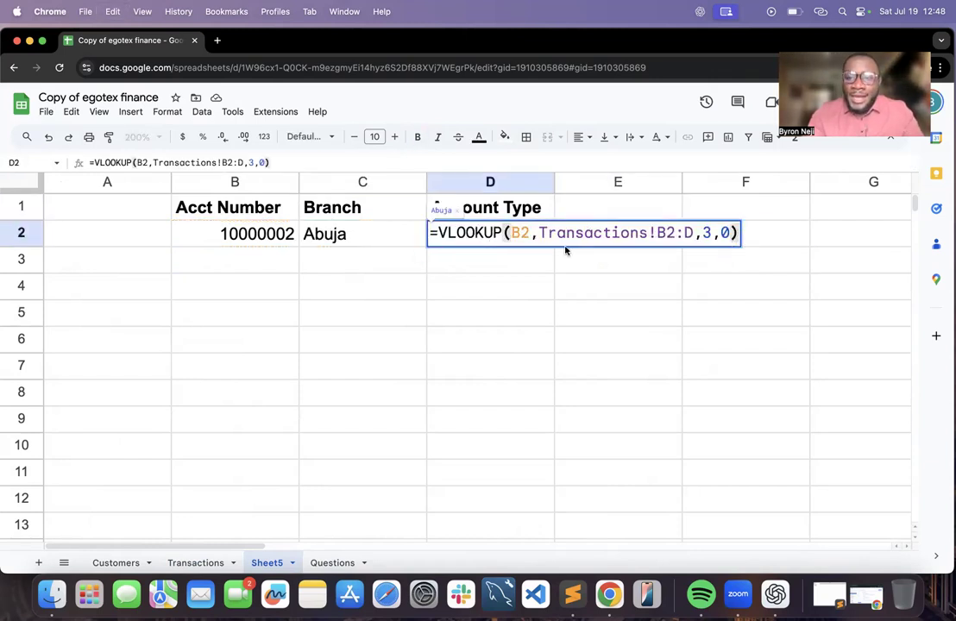
Set the index in D2's formula to 2 so it reads =VLOOKUP(B2,Transactions!B2:D,2,0)
{"action": "left_click", "coordinate": [709, 233]}
{"action": "key", "text": "BackSpace"}
{"action": "type", "text": "2"}
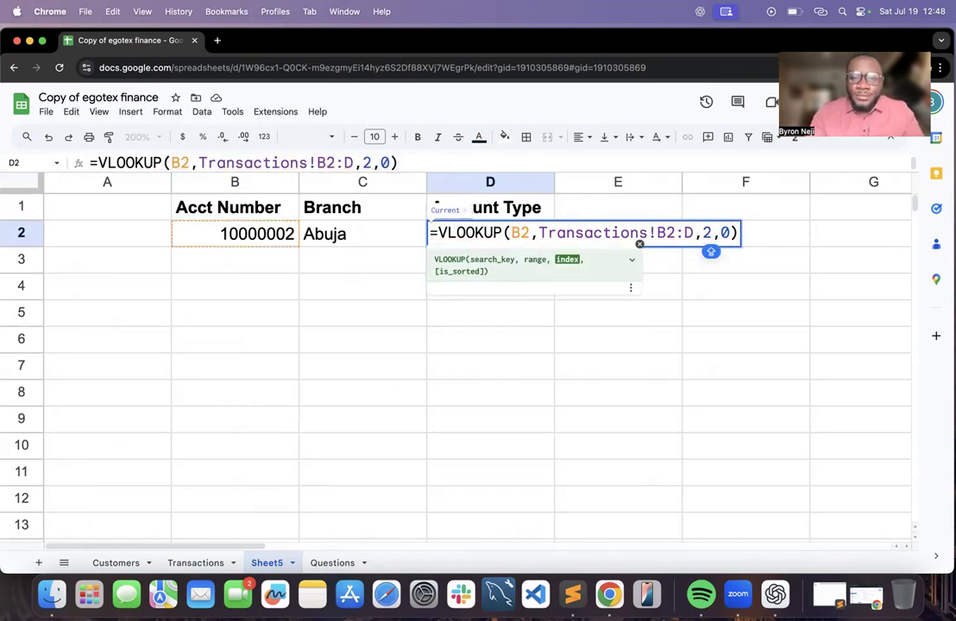
{"action": "key", "text": "Return"}
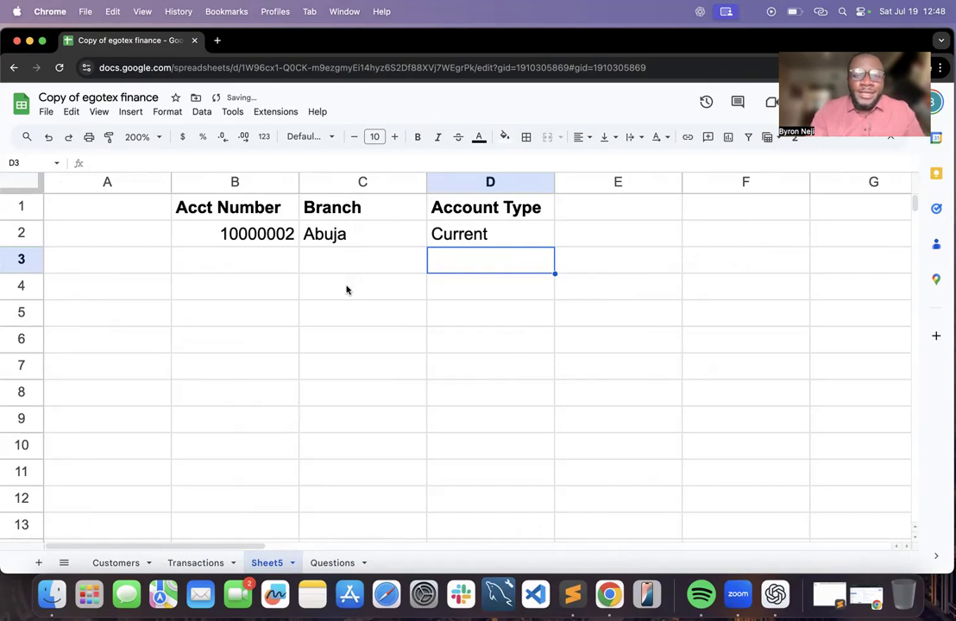
Review the account number in B2 with its looked-up branch in C2 and account type in D2
{"action": "left_click", "coordinate": [259, 238]}
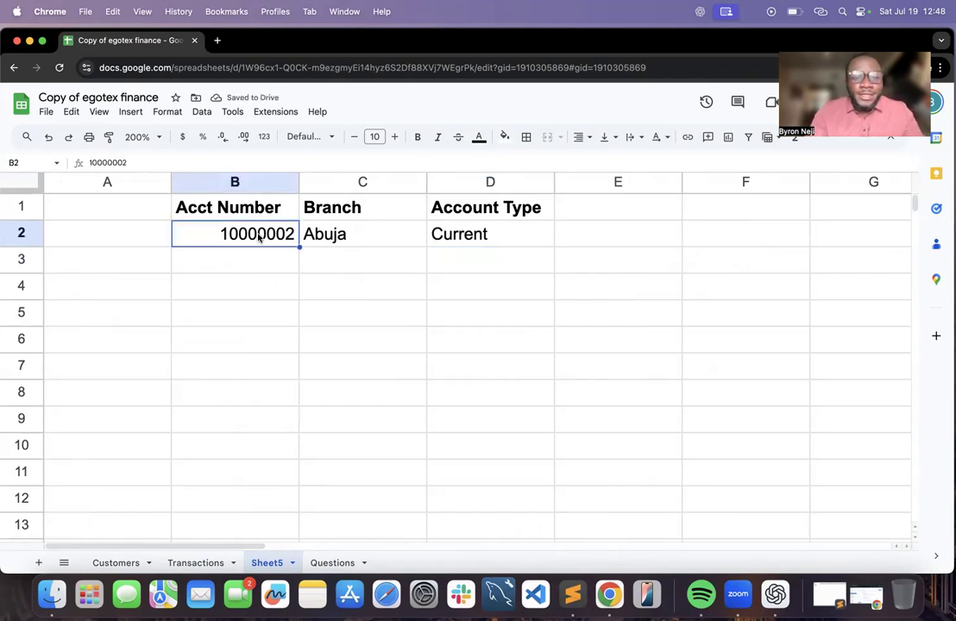
{"action": "left_click", "coordinate": [371, 240]}
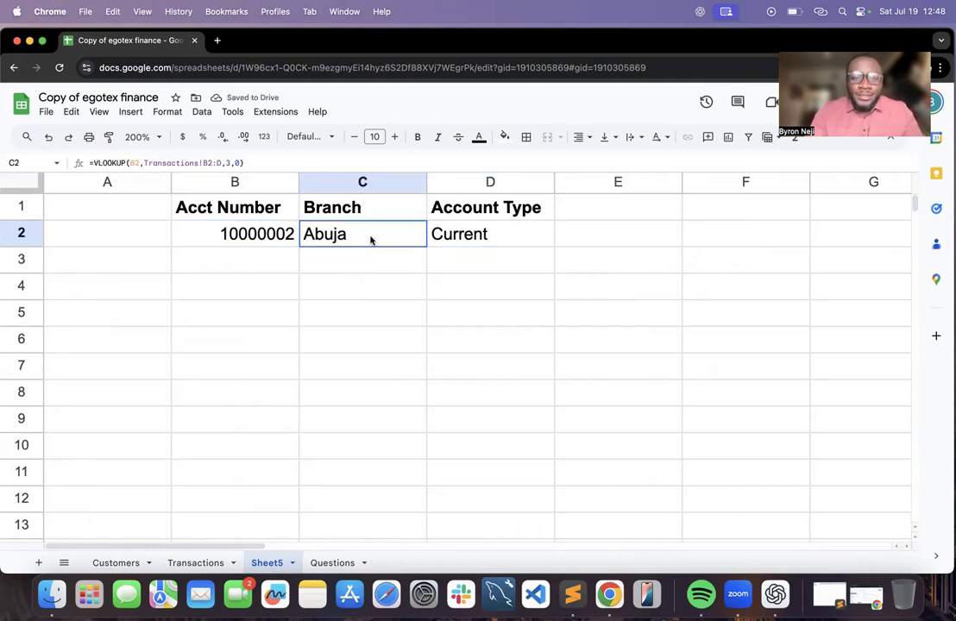
{"action": "left_click", "coordinate": [486, 238]}
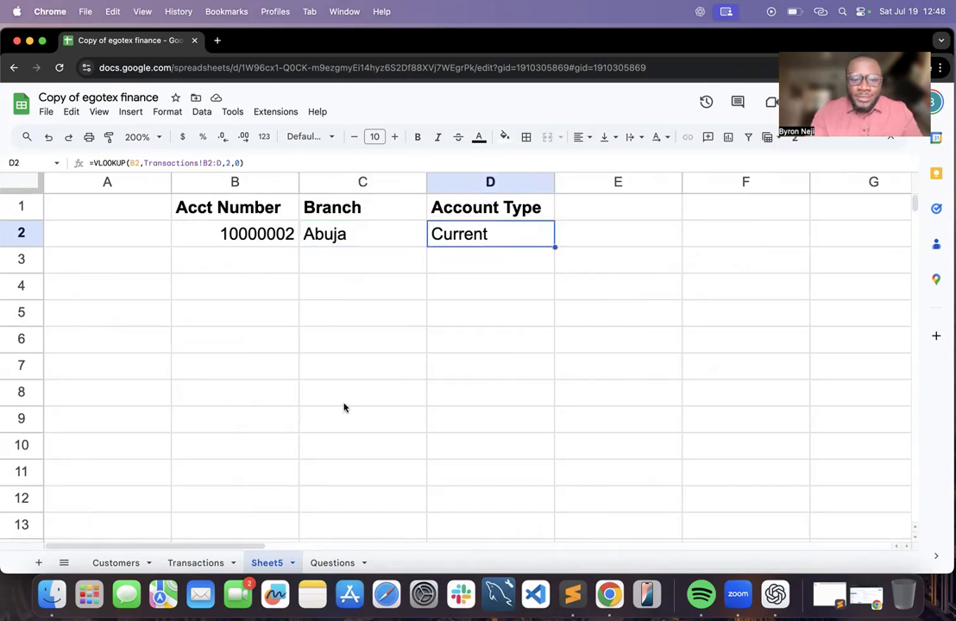
Replace the account number in Sheet5's B2 with the one copied from transaction T100003 on the Transactions sheet
{"action": "left_click", "coordinate": [198, 562]}
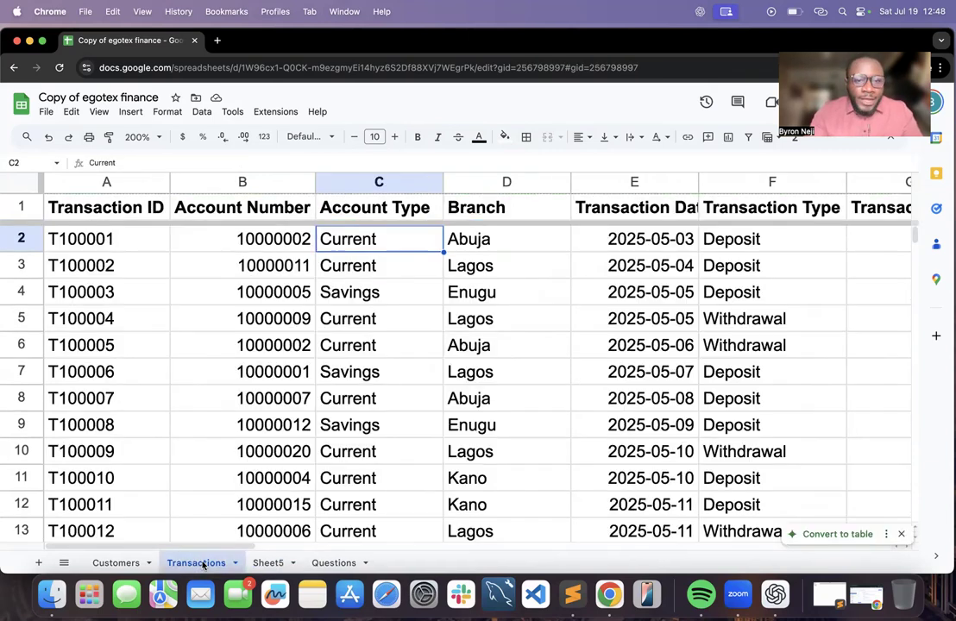
{"action": "left_click", "coordinate": [283, 298]}
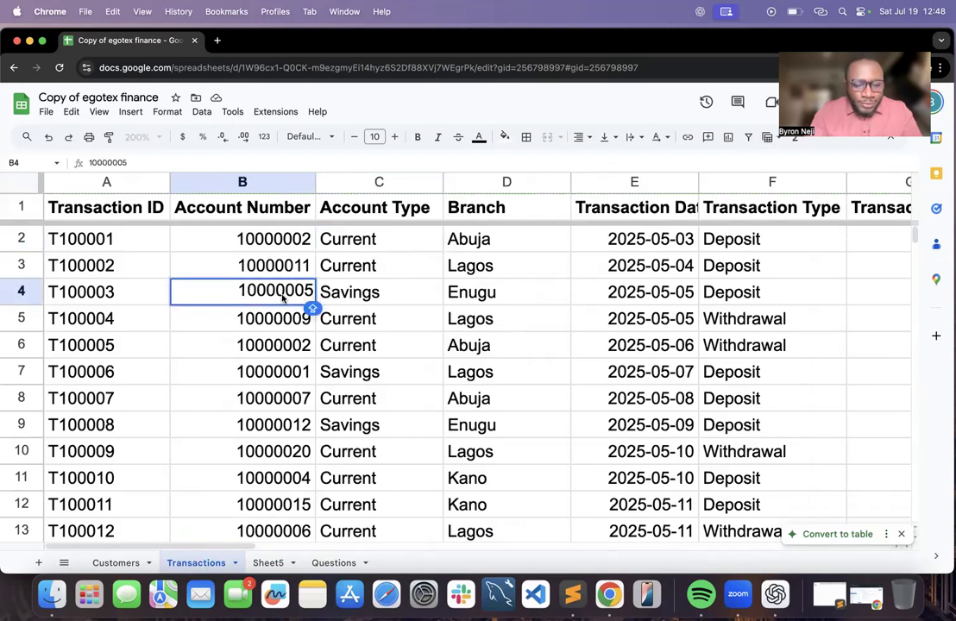
{"action": "left_click", "coordinate": [363, 302]}
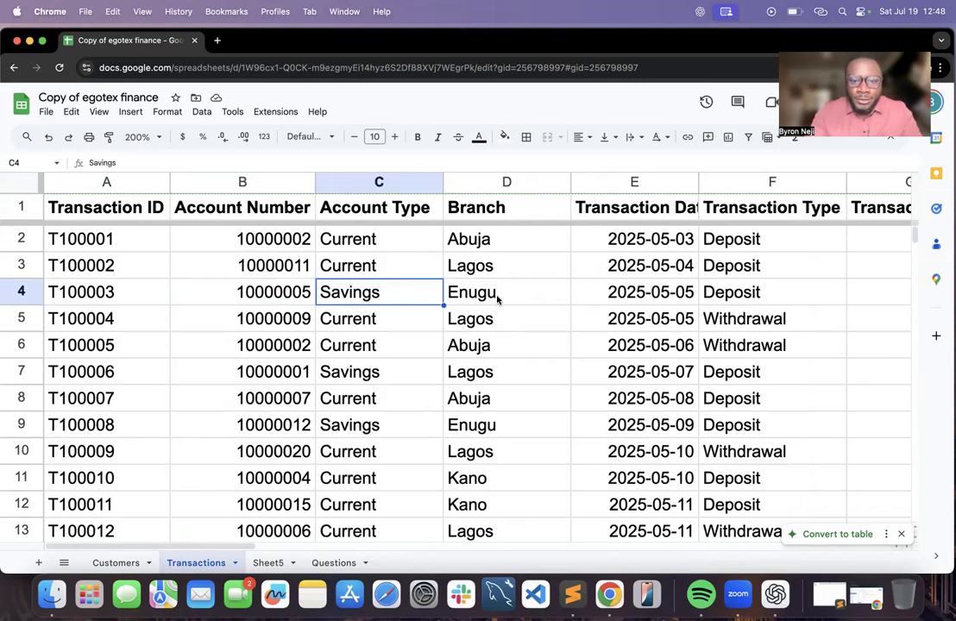
{"action": "left_click", "coordinate": [273, 563]}
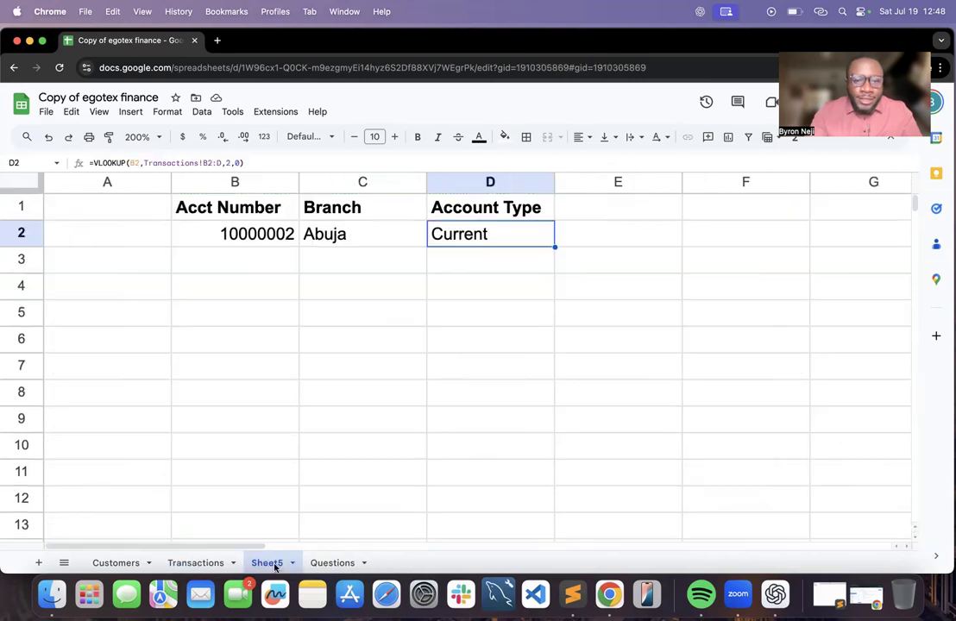
{"action": "left_click", "coordinate": [277, 240]}
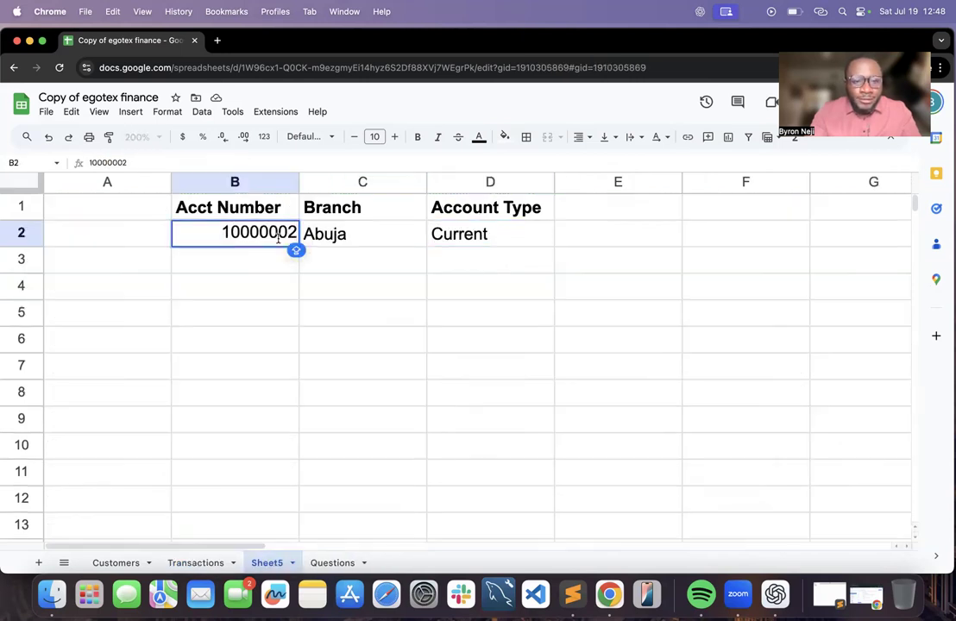
{"action": "double_click", "coordinate": [277, 240]}
{"action": "key", "text": "super+v"}
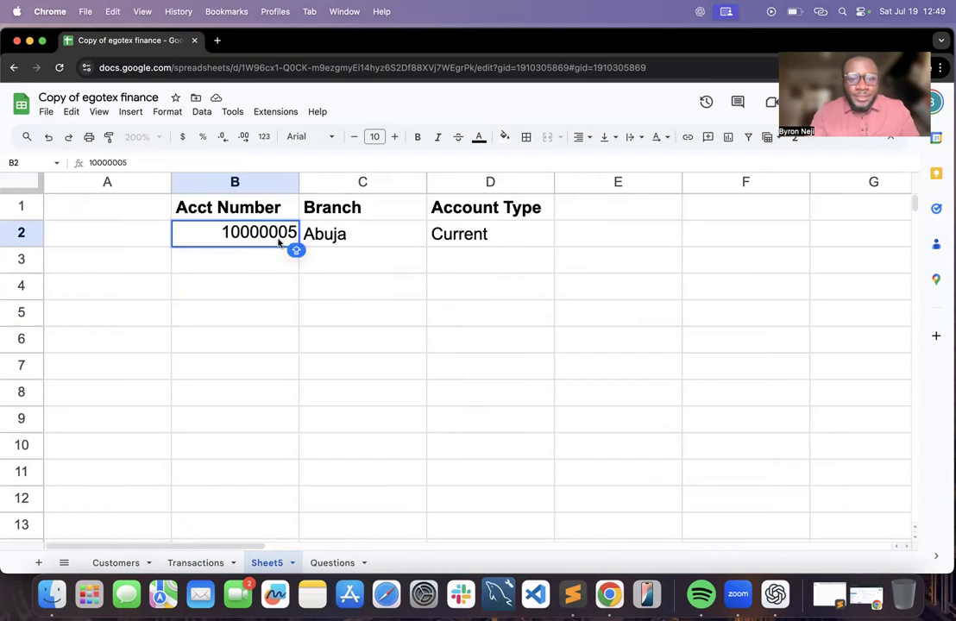
{"action": "key", "text": "Return"}
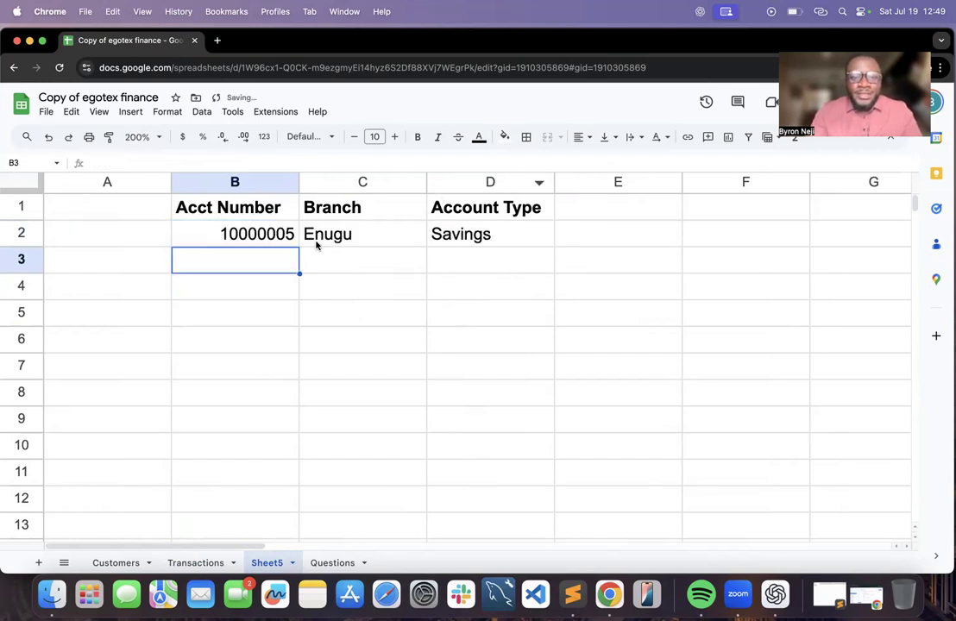
Check the branch in C2 and account type in D2 looked up for the new account number in B2
{"action": "left_click", "coordinate": [270, 238]}
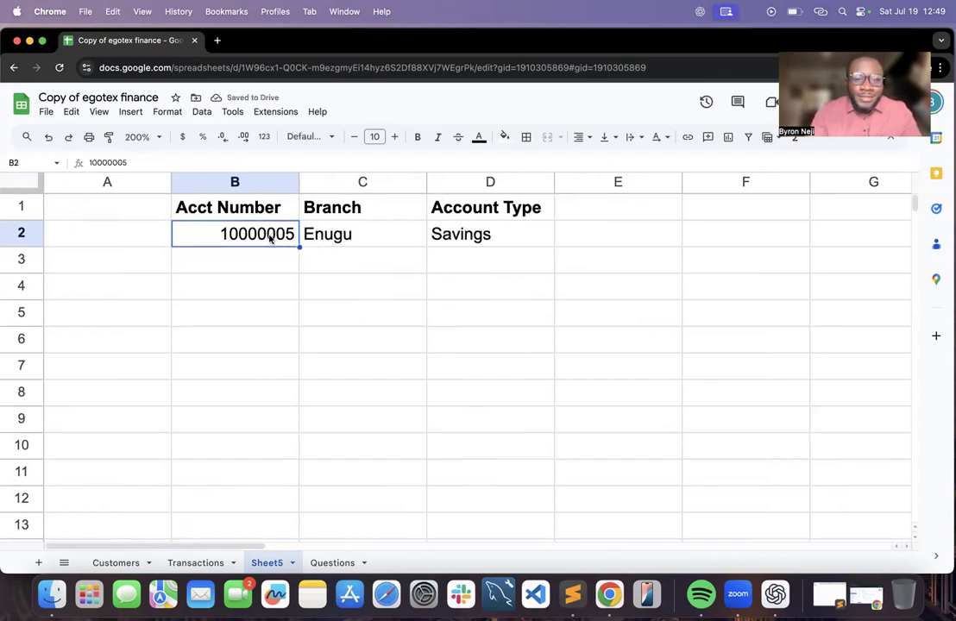
{"action": "left_click", "coordinate": [367, 241]}
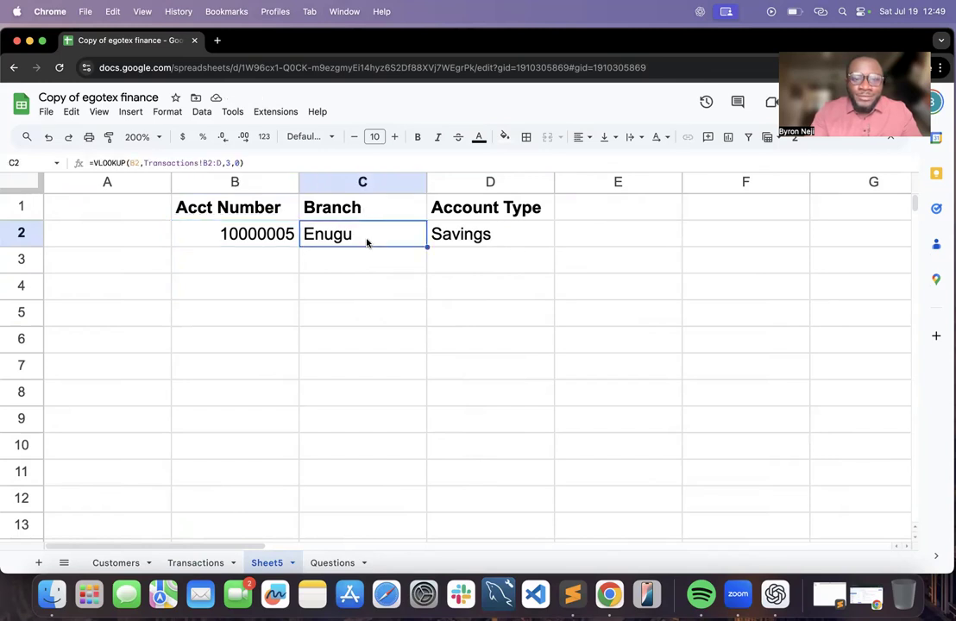
{"action": "left_click", "coordinate": [483, 240]}
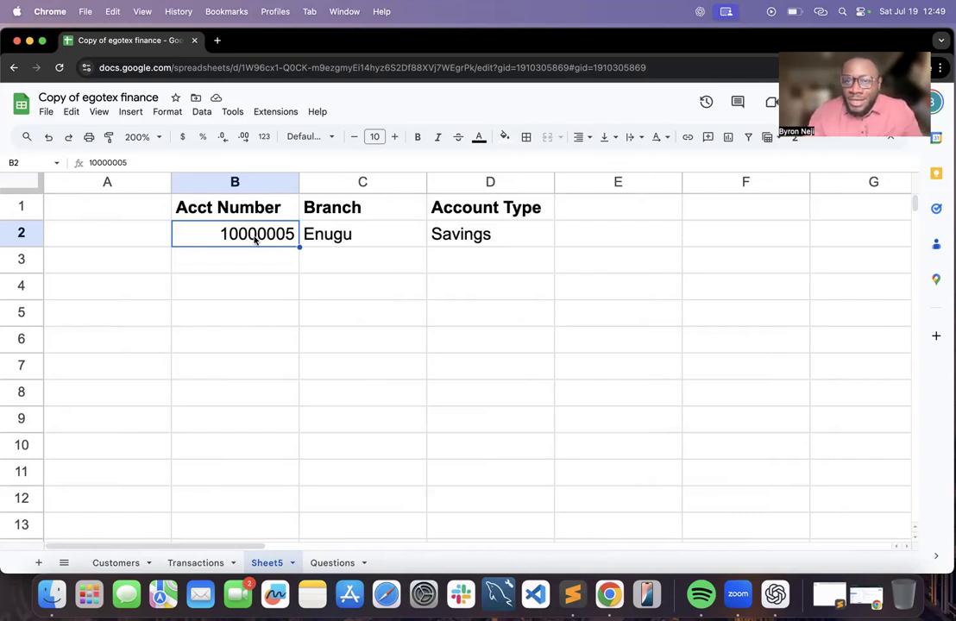
Clear the account number from B2 and add a Dropdown (from a range) data validation rule there, opening its source range selection
{"action": "key", "text": "Delete"}
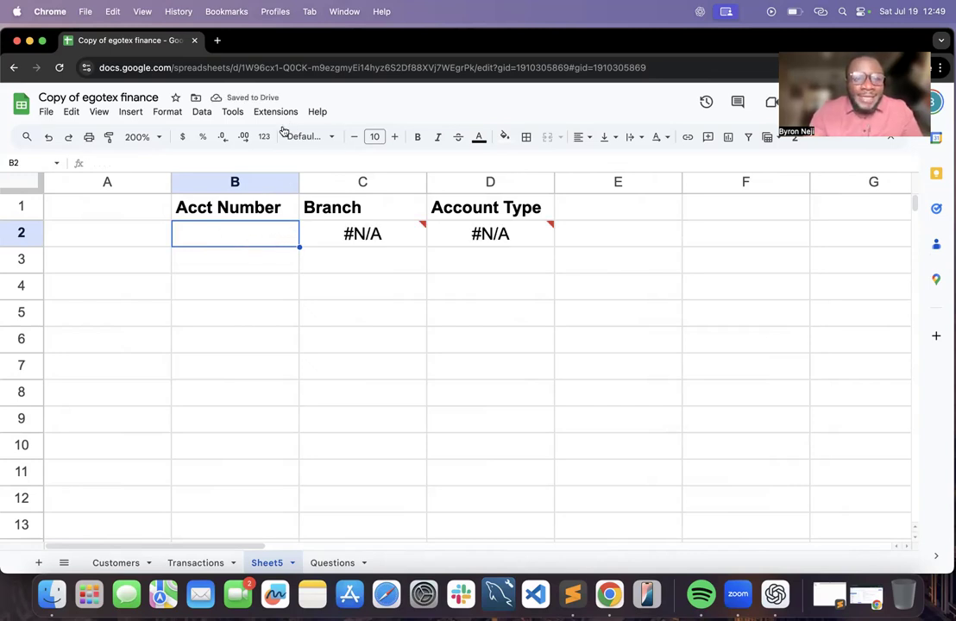
{"action": "left_click", "coordinate": [201, 112]}
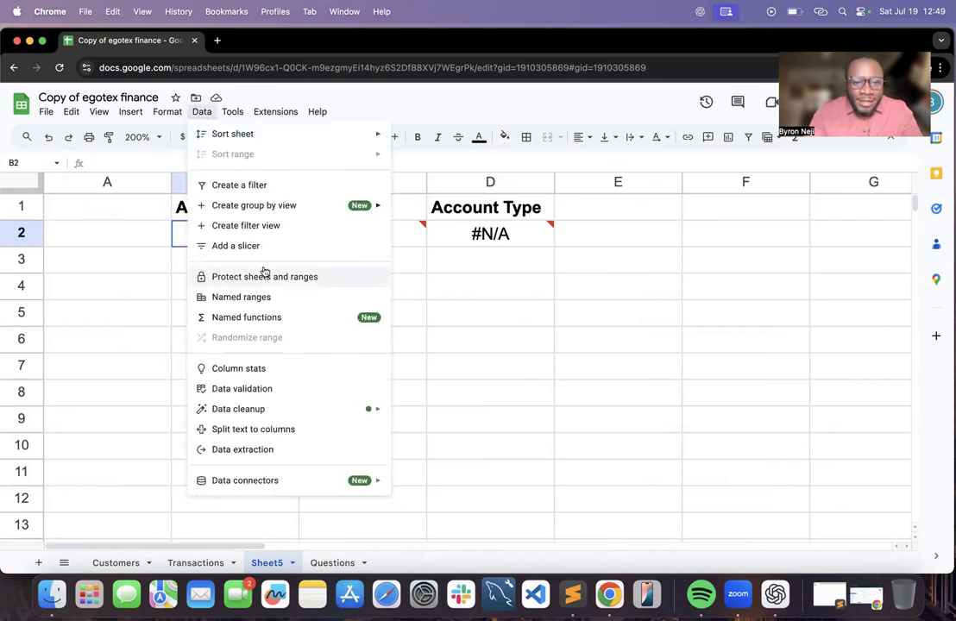
{"action": "left_click", "coordinate": [268, 390]}
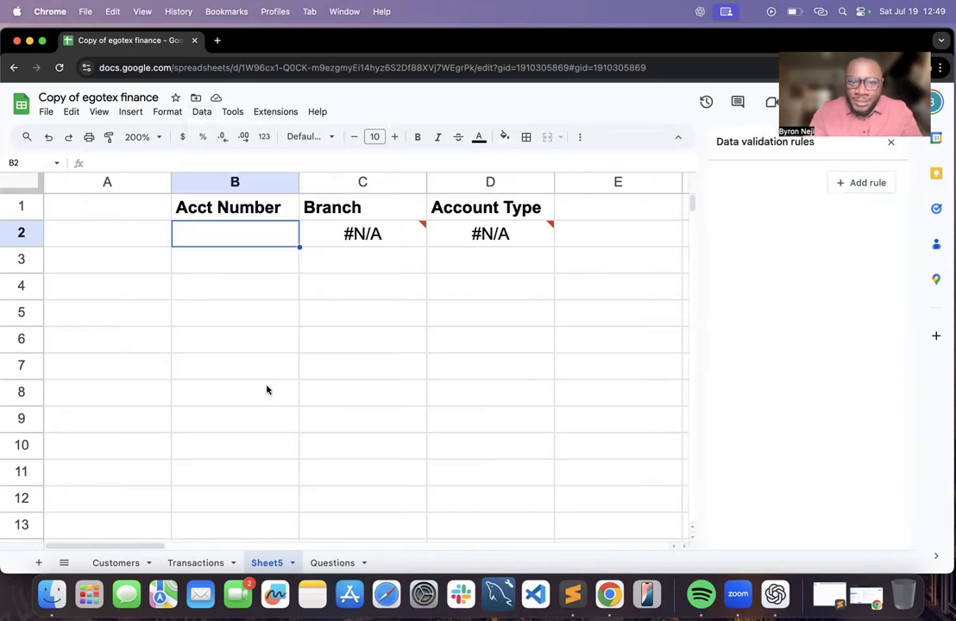
{"action": "left_click", "coordinate": [863, 183]}
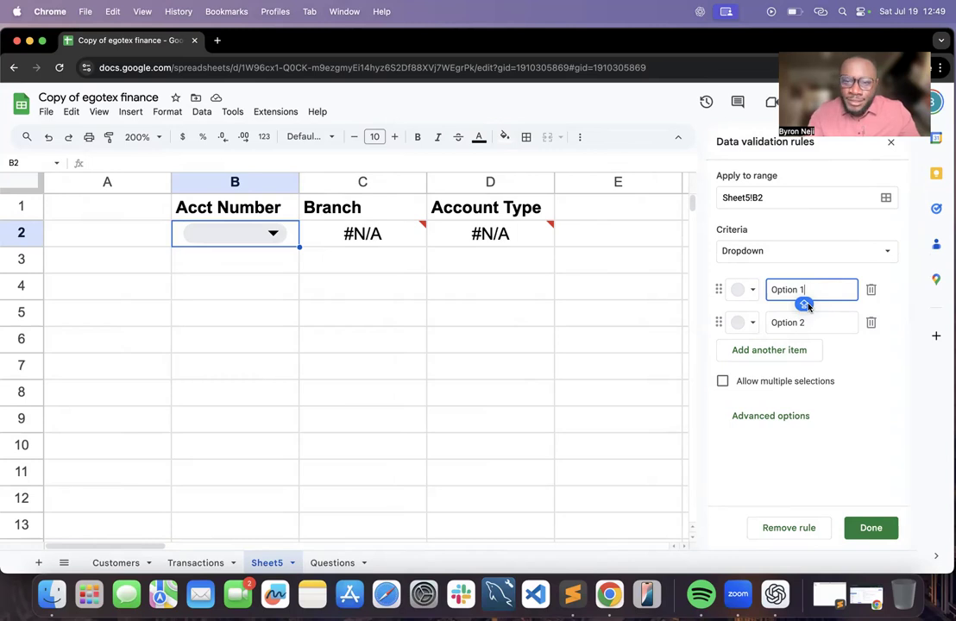
{"action": "left_click", "coordinate": [889, 252]}
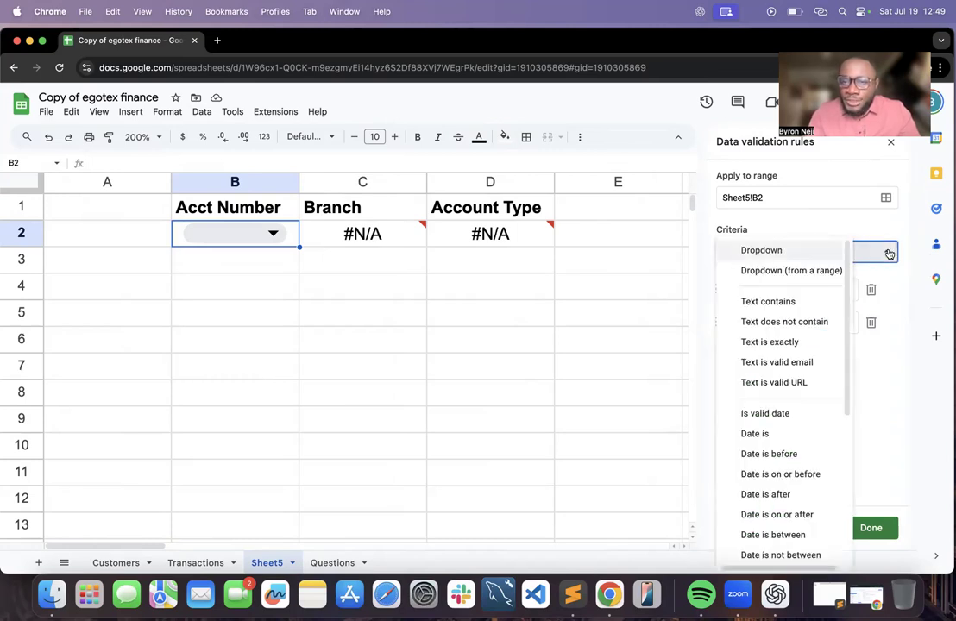
{"action": "left_click", "coordinate": [781, 271]}
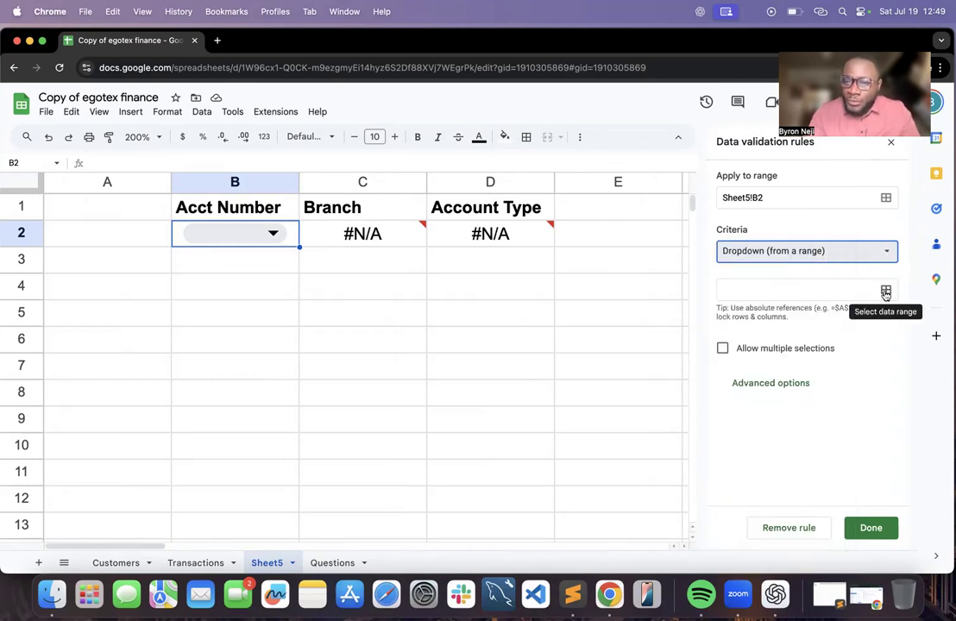
{"action": "left_click", "coordinate": [886, 291]}
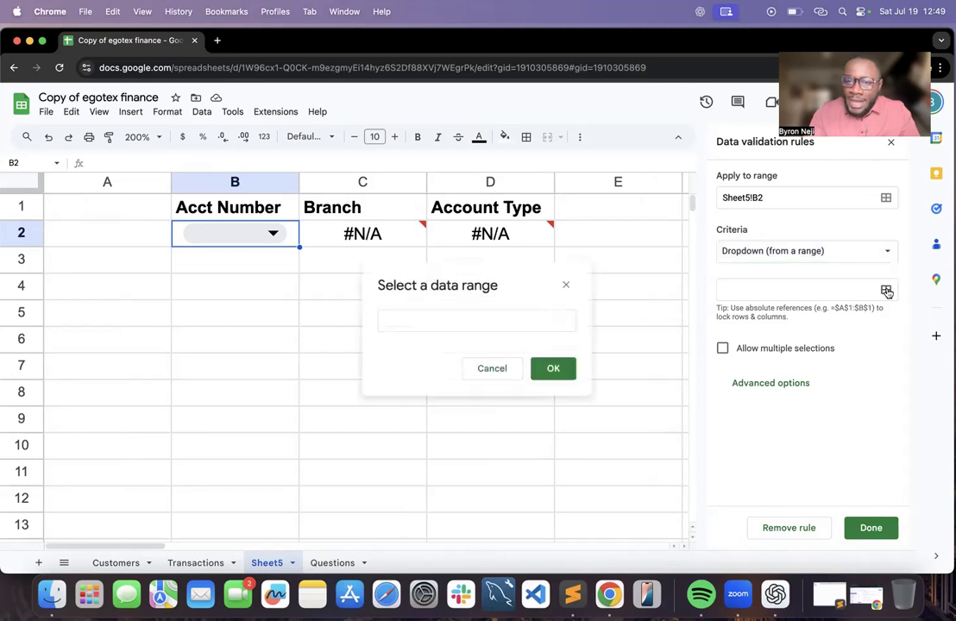
{"action": "left_click", "coordinate": [477, 319]}
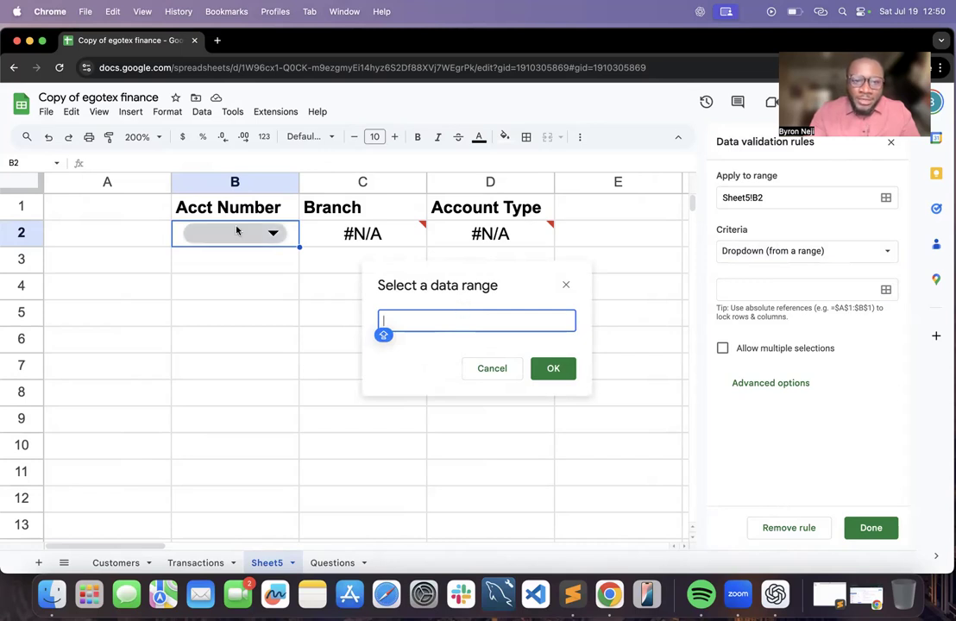
{"action": "left_click", "coordinate": [273, 229]}
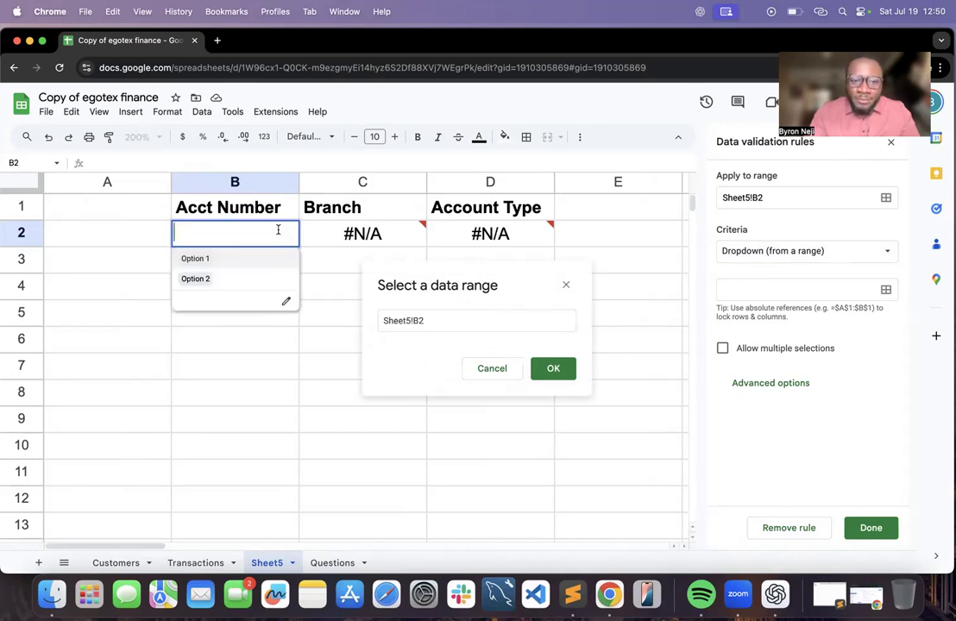
{"action": "left_click", "coordinate": [431, 320]}
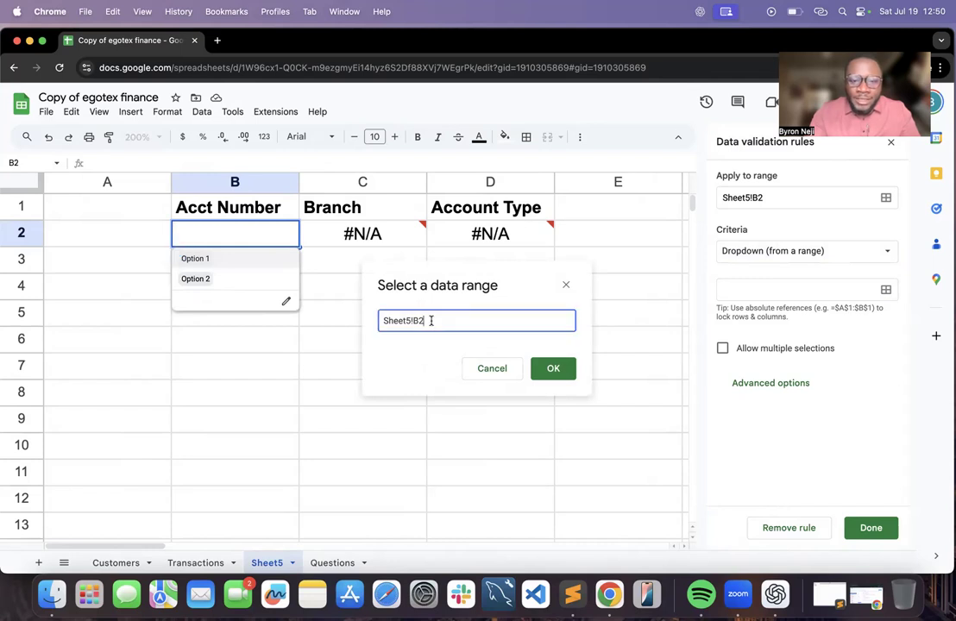
{"action": "key", "text": "super+a"}
{"action": "key", "text": "BackSpace"}
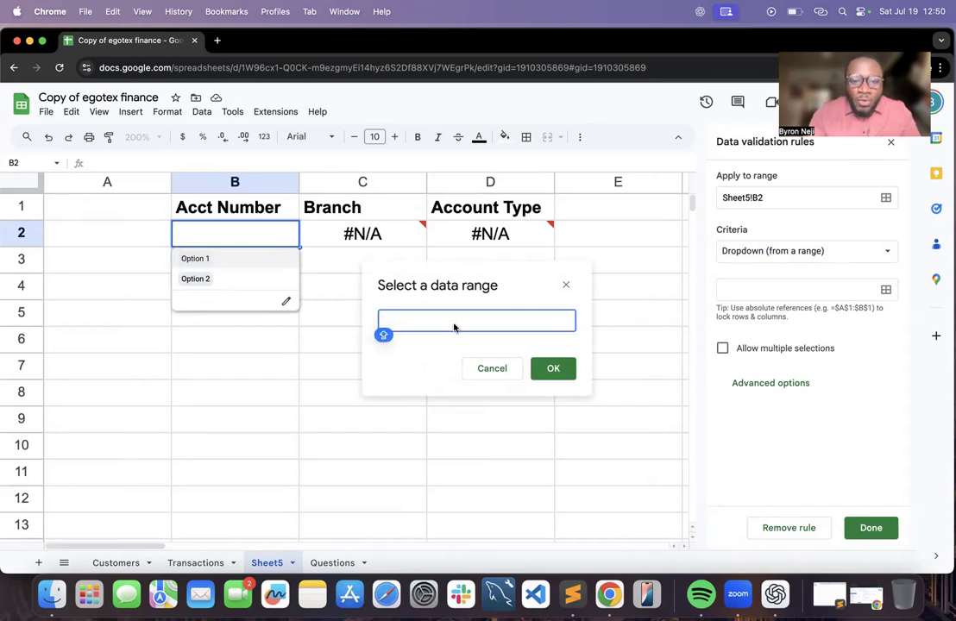
Set the dropdown's source range to Transactions!B2:B, save the rule, and return to Sheet5 with the validation rules closed
{"action": "left_click", "coordinate": [197, 565]}
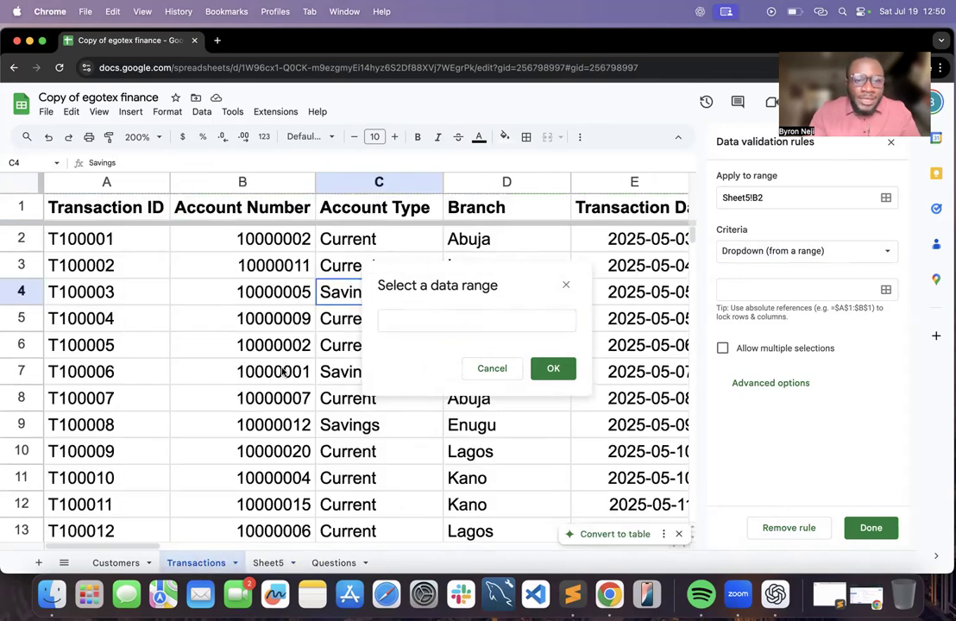
{"action": "scroll", "coordinate": [255, 287], "scroll_direction": "right", "scroll_amount": 1}
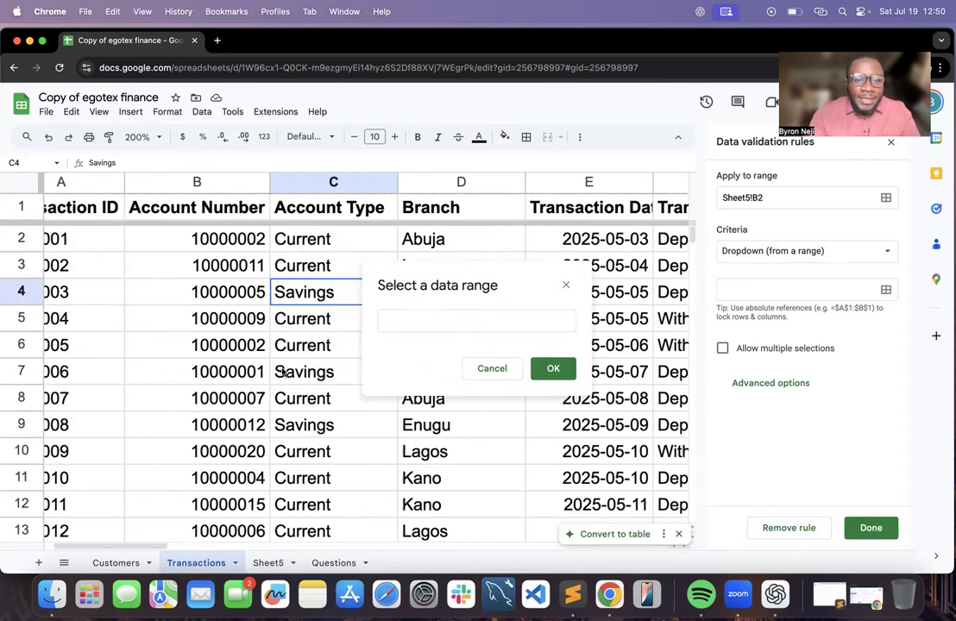
{"action": "left_click", "coordinate": [239, 239]}
{"action": "left_click", "coordinate": [461, 320]}
{"action": "type", "text": ":B"}
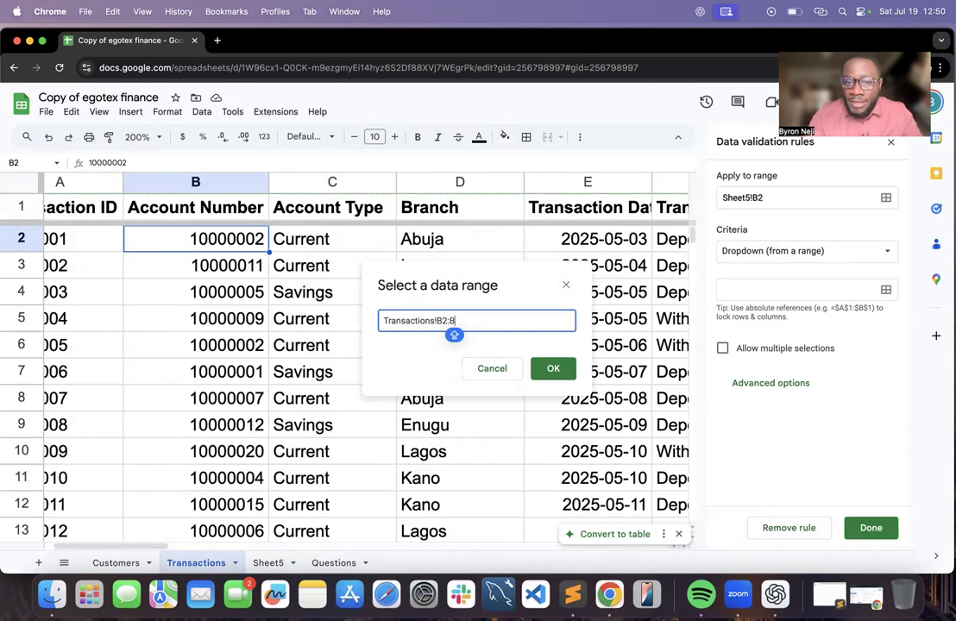
{"action": "left_click", "coordinate": [553, 368]}
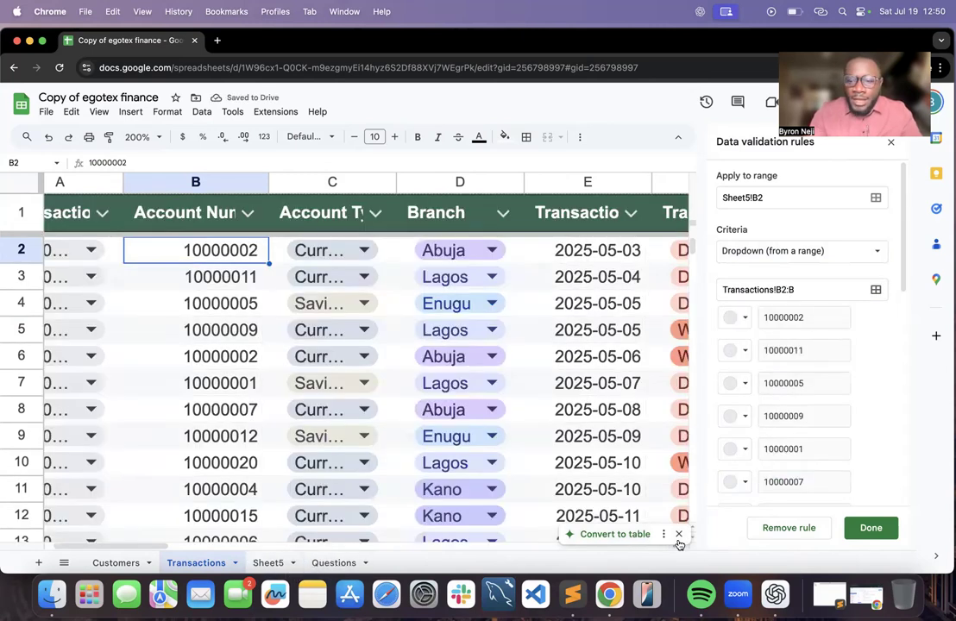
{"action": "left_click", "coordinate": [878, 528]}
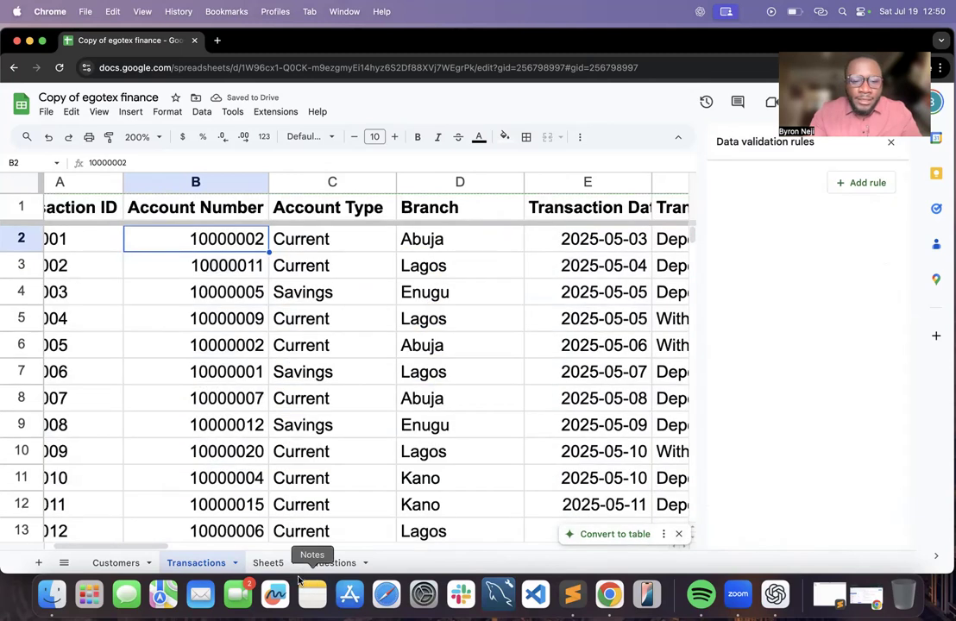
{"action": "left_click", "coordinate": [268, 563]}
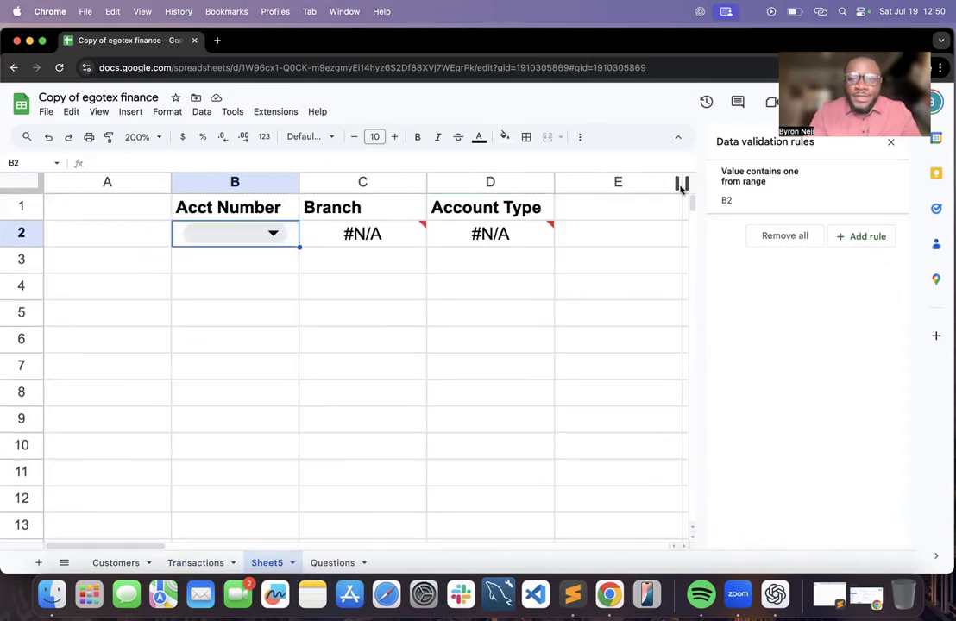
{"action": "left_click", "coordinate": [890, 143]}
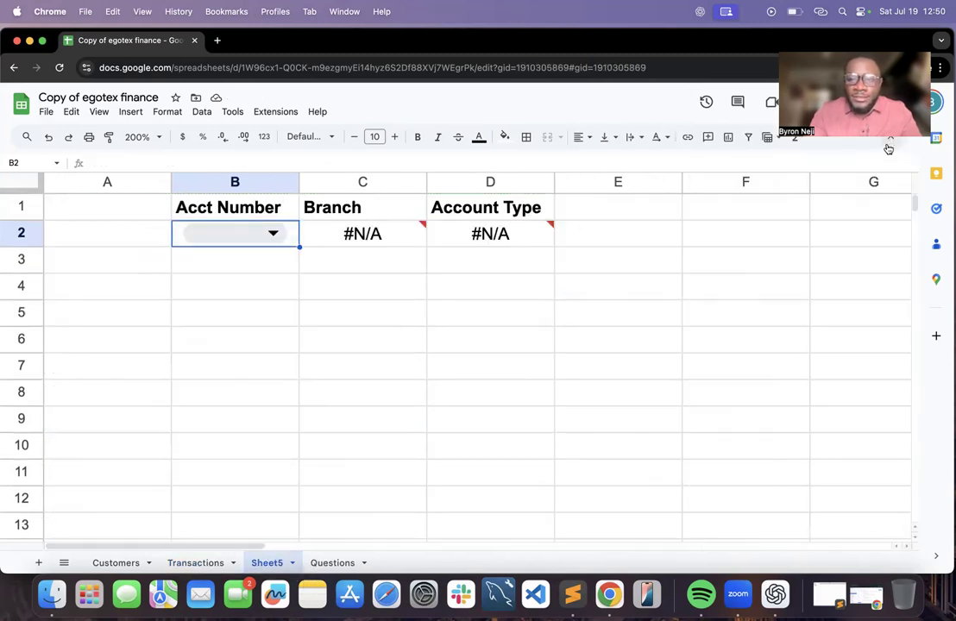
Look through the account numbers offered in B2's dropdown and compare them with the Transactions sheet's Account Number column
{"action": "left_click", "coordinate": [272, 232]}
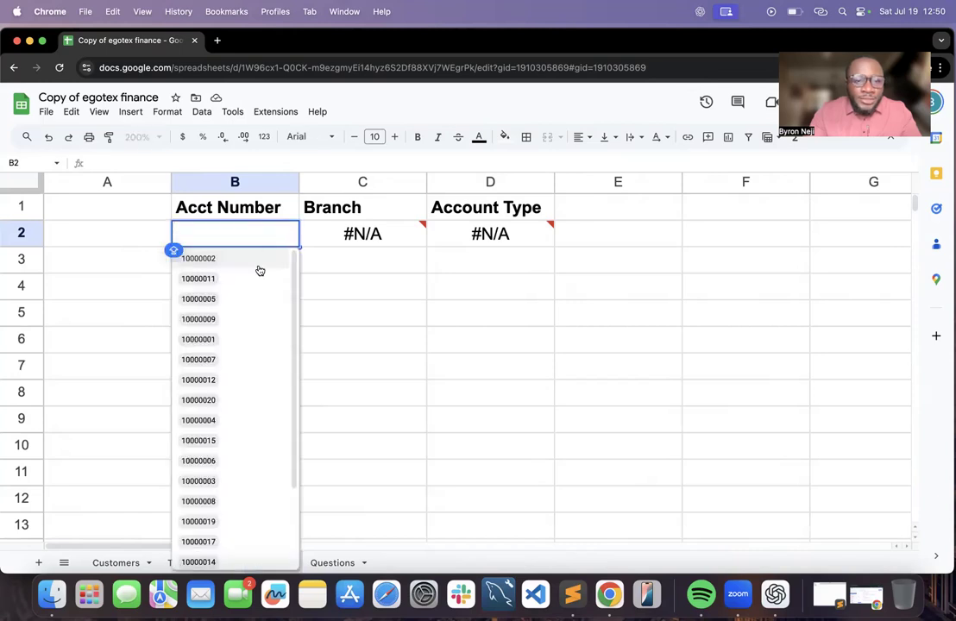
{"action": "scroll", "coordinate": [245, 369], "scroll_direction": "down", "scroll_amount": 5}
{"action": "scroll", "coordinate": [245, 369], "scroll_direction": "up", "scroll_amount": 5}
{"action": "scroll", "coordinate": [246, 369], "scroll_direction": "down", "scroll_amount": 2}
{"action": "scroll", "coordinate": [247, 369], "scroll_direction": "up", "scroll_amount": 2}
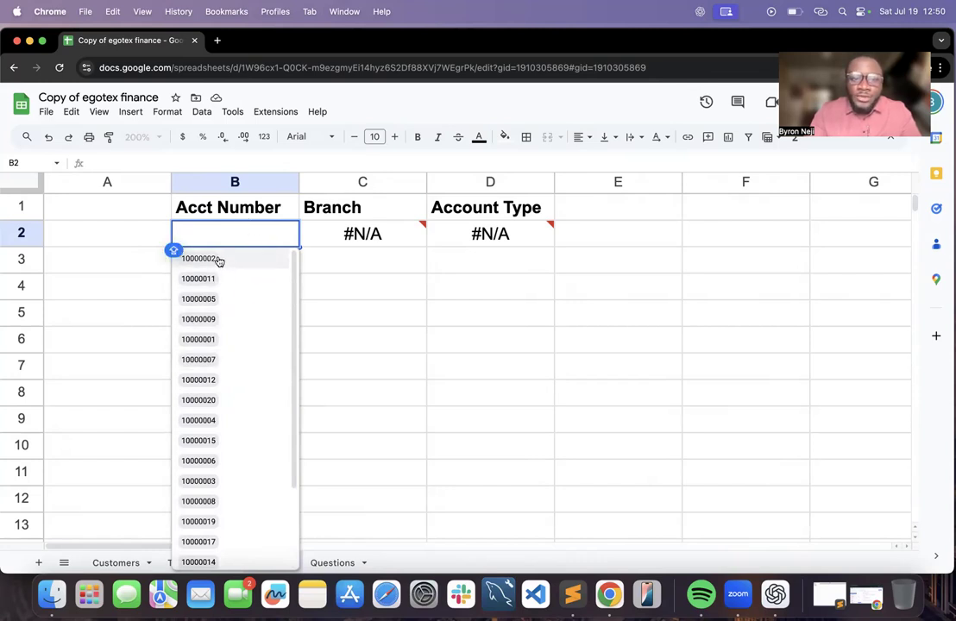
{"action": "left_click", "coordinate": [116, 300]}
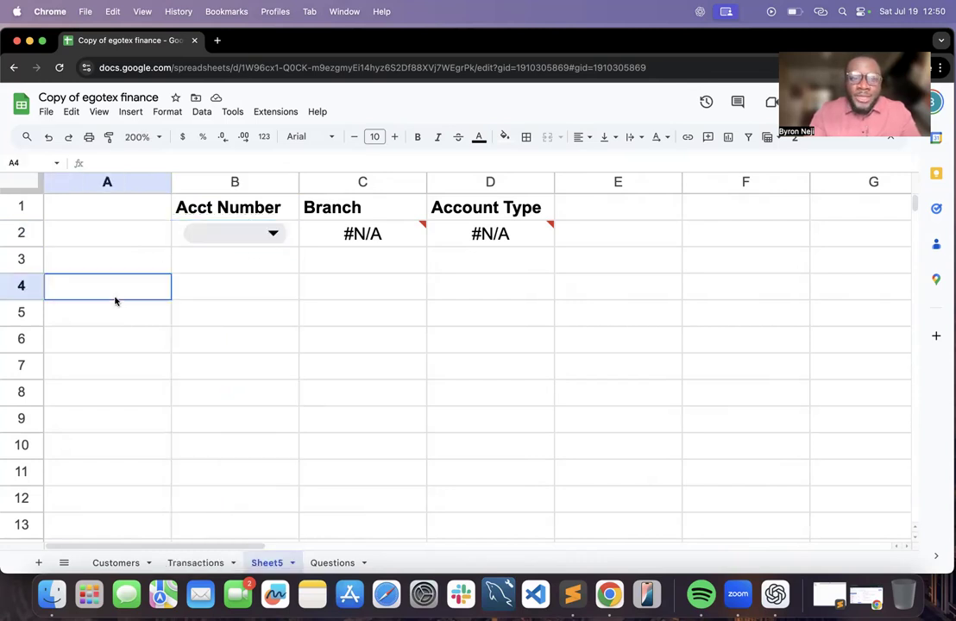
{"action": "left_click", "coordinate": [192, 563]}
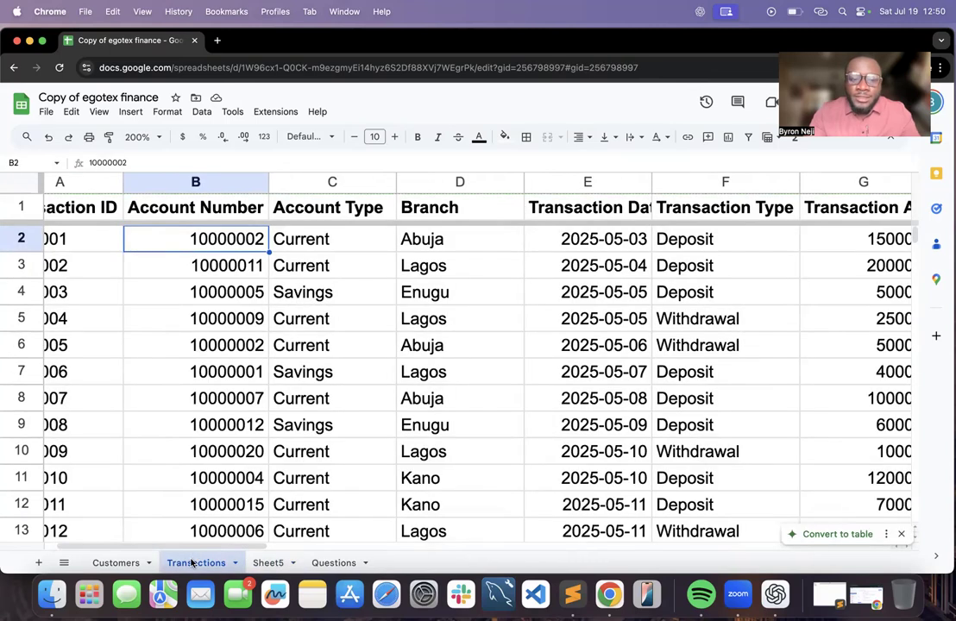
{"action": "left_click", "coordinate": [268, 563]}
Choose the fourth account number in B2's dropdown and fit column B's width to its contents
{"action": "left_click", "coordinate": [274, 233]}
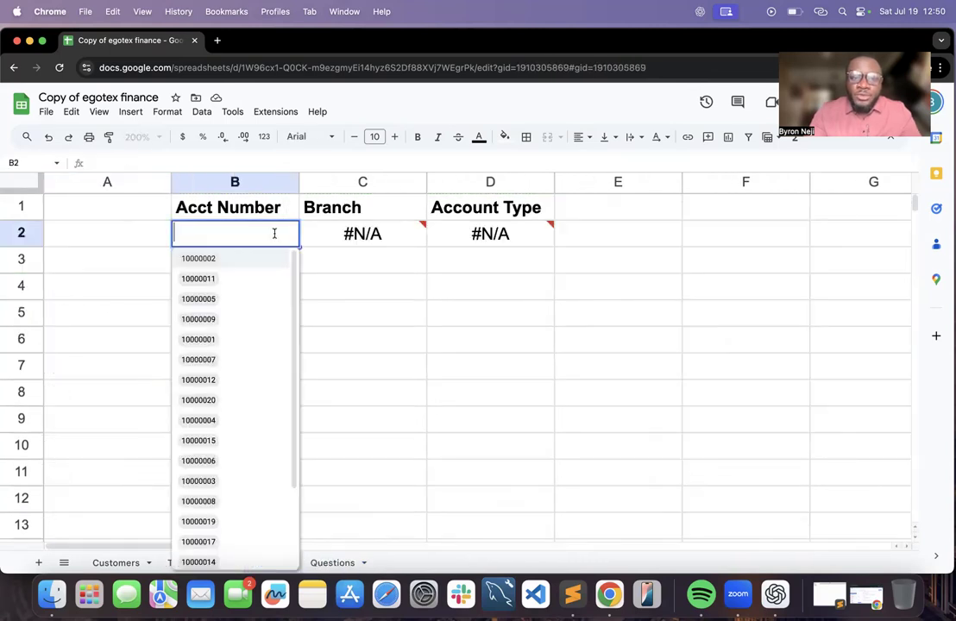
{"action": "left_click", "coordinate": [252, 320]}
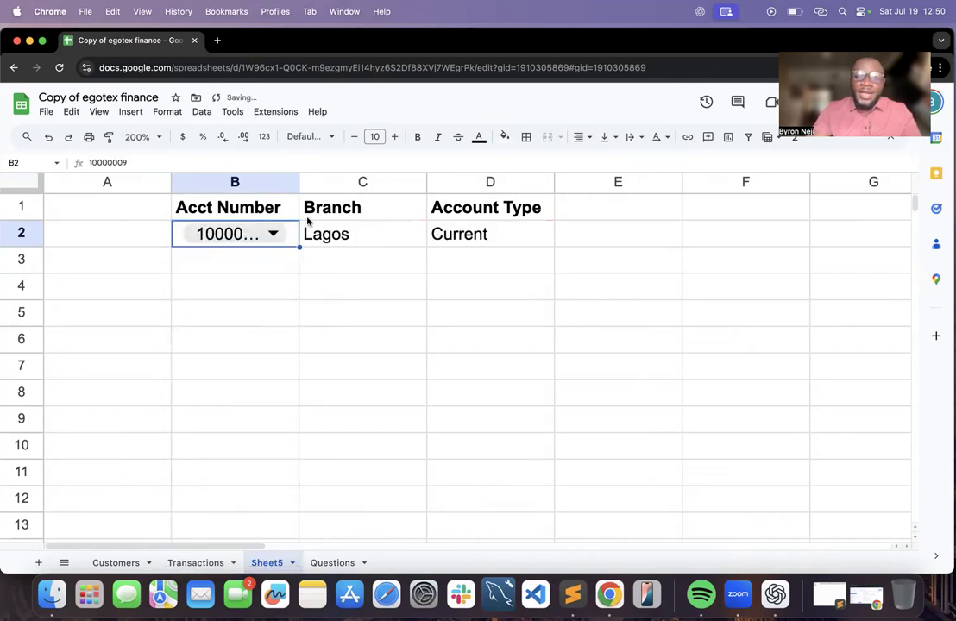
{"action": "double_click", "coordinate": [298, 182]}
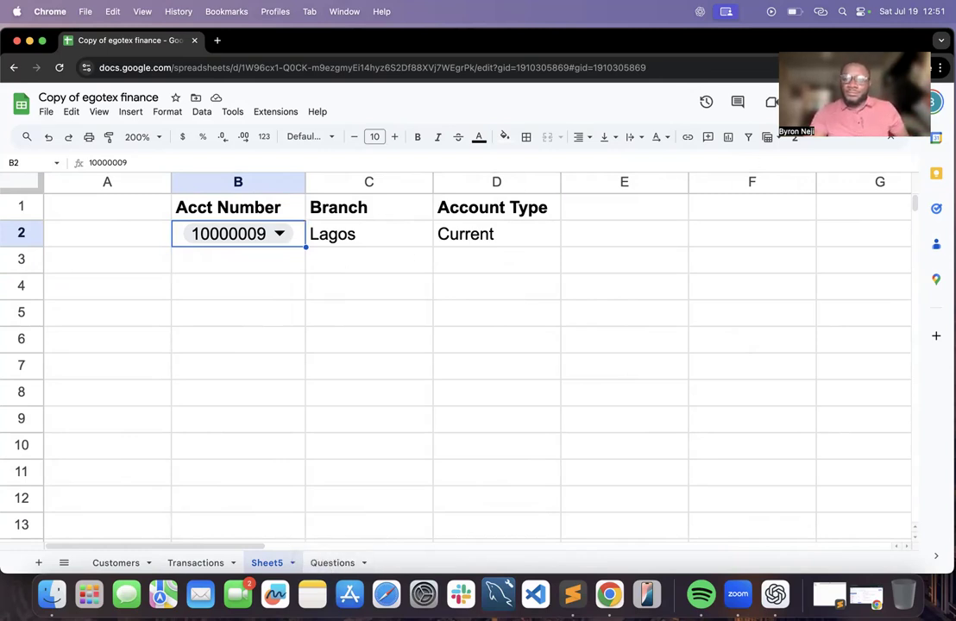
Read question 3 about unique branches and accounts per branch on the Questions sheet, and examine the Branch column on the Transactions sheet
{"action": "left_click", "coordinate": [336, 563]}
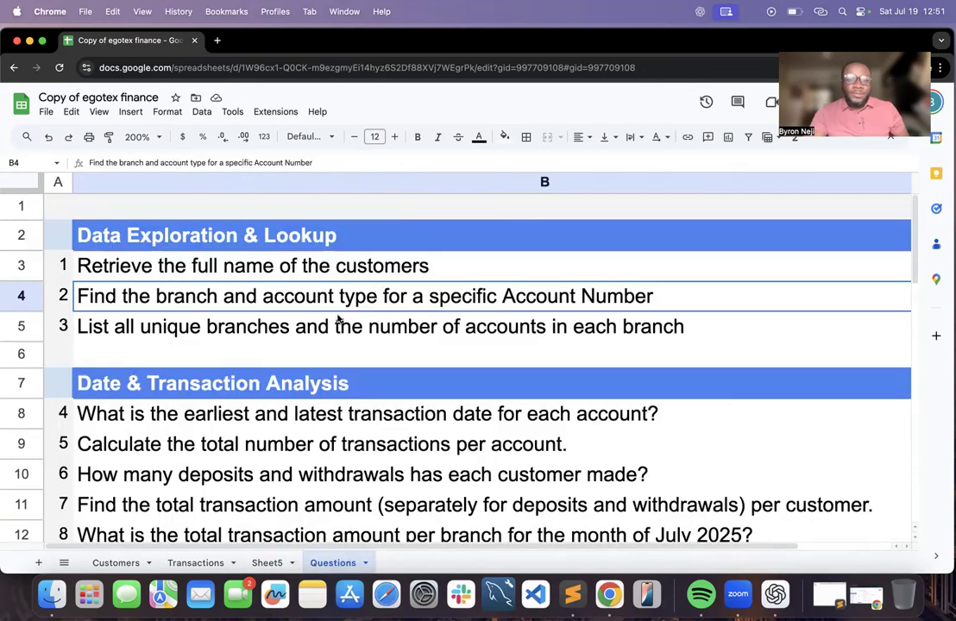
{"action": "left_click", "coordinate": [108, 327]}
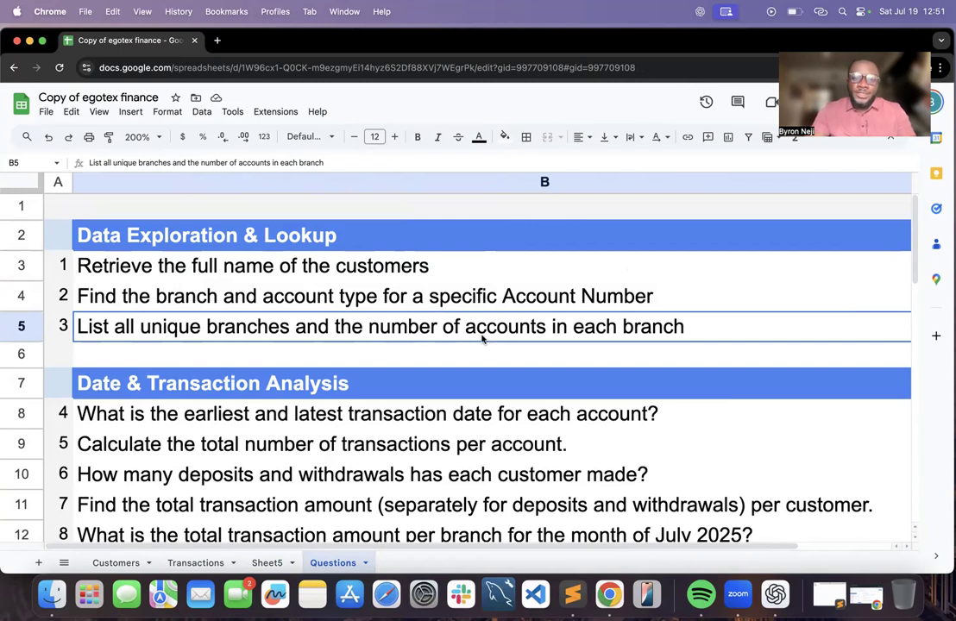
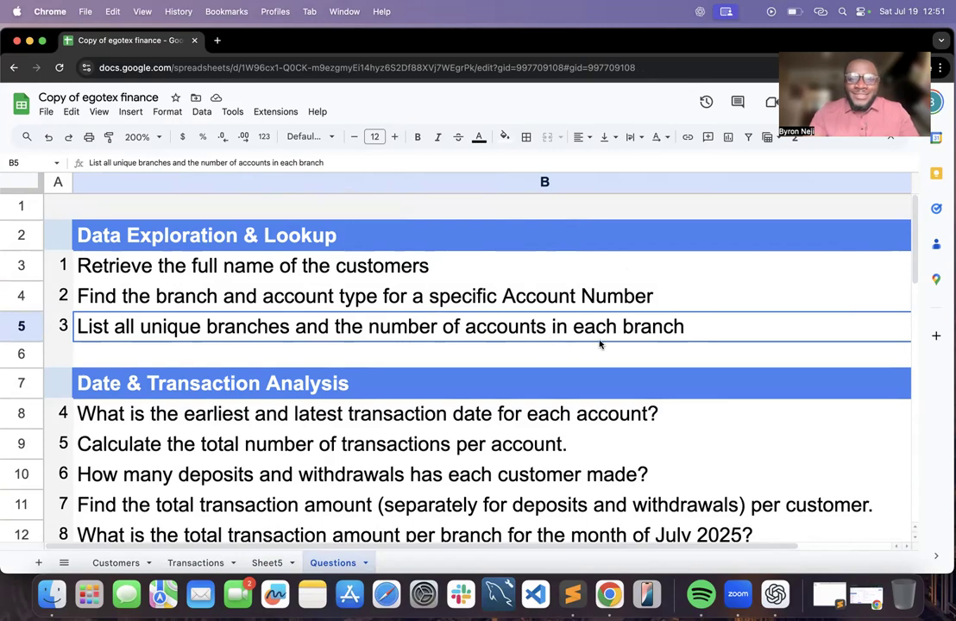
{"action": "left_click", "coordinate": [195, 564]}
{"action": "scroll", "coordinate": [393, 416], "scroll_direction": "right", "scroll_amount": 3}
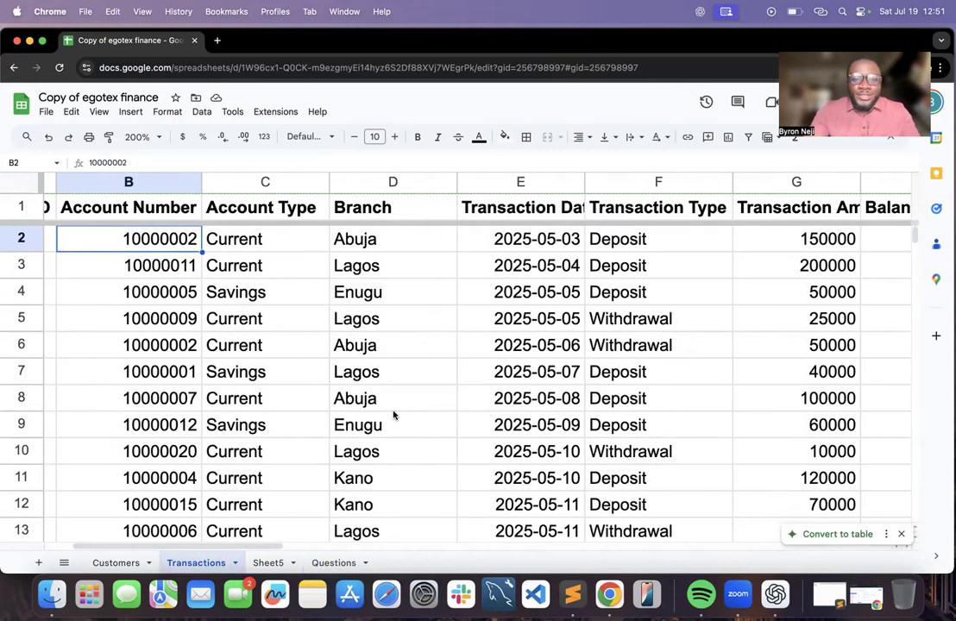
{"action": "left_click", "coordinate": [352, 242]}
{"action": "left_click", "coordinate": [353, 284]}
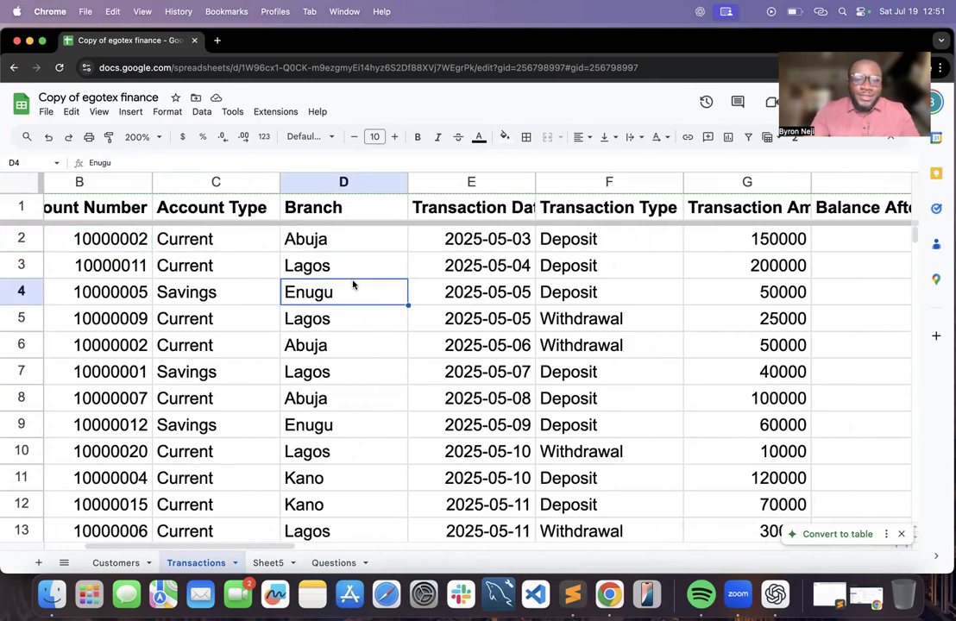
{"action": "scroll", "coordinate": [354, 282], "scroll_direction": "down", "scroll_amount": 5}
{"action": "scroll", "coordinate": [352, 283], "scroll_direction": "up", "scroll_amount": 5}
{"action": "left_click", "coordinate": [361, 241]}
{"action": "left_click", "coordinate": [358, 277]}
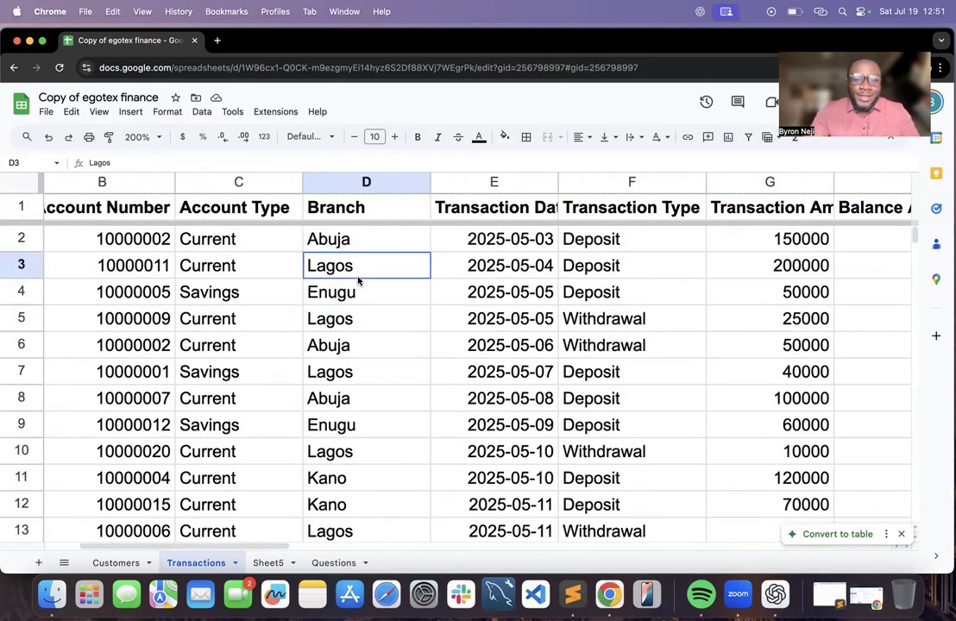
{"action": "scroll", "coordinate": [362, 302], "scroll_direction": "down", "scroll_amount": 1}
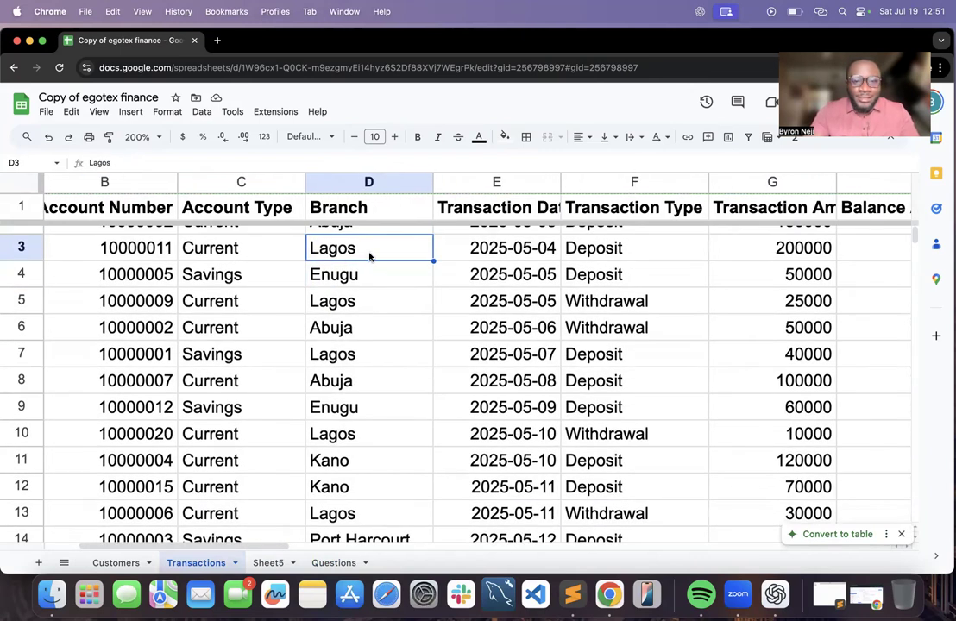
Look through the Branch column on the Transactions sheet for branch names that occur more than once
{"action": "left_click", "coordinate": [366, 304]}
{"action": "left_click", "coordinate": [363, 355]}
{"action": "left_click", "coordinate": [363, 333]}
{"action": "left_click", "coordinate": [361, 385]}
{"action": "scroll", "coordinate": [363, 383], "scroll_direction": "down", "scroll_amount": 7}
{"action": "scroll", "coordinate": [363, 384], "scroll_direction": "up", "scroll_amount": 1}
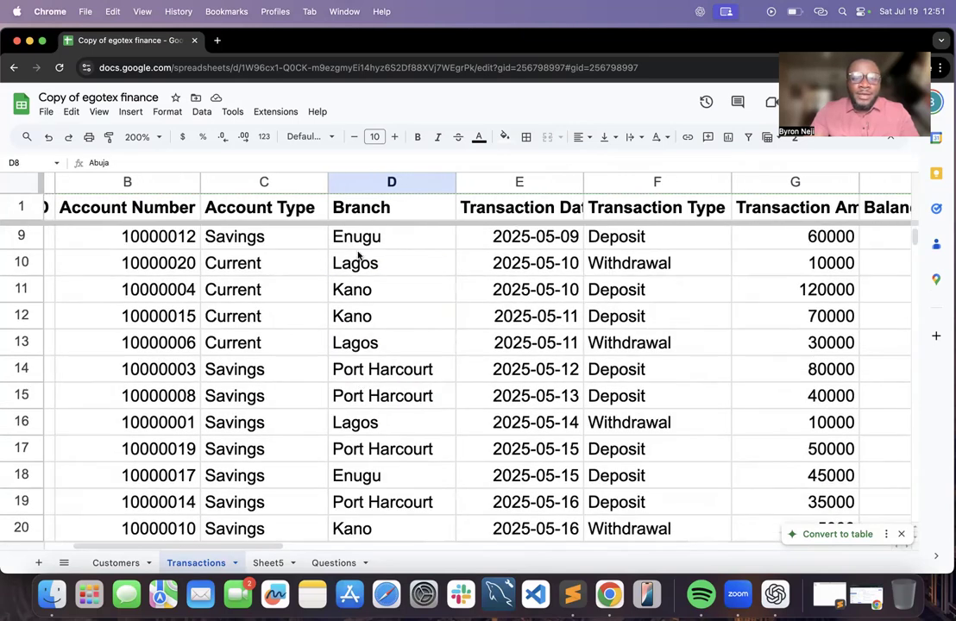
{"action": "scroll", "coordinate": [358, 254], "scroll_direction": "up", "scroll_amount": 7}
{"action": "scroll", "coordinate": [358, 254], "scroll_direction": "right", "scroll_amount": 1}
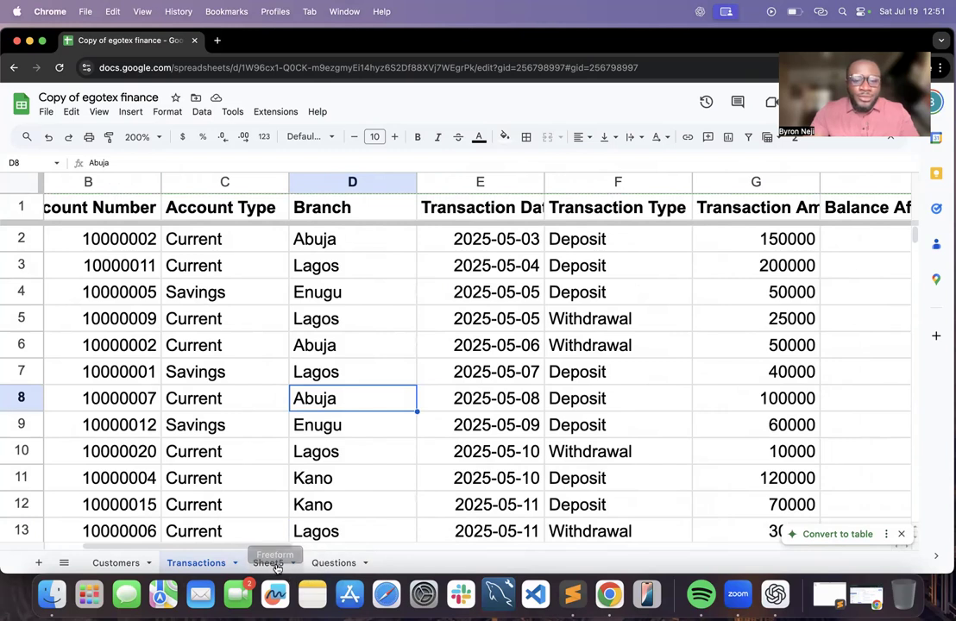
Add a new sheet and list the unique branches from cell B2 with =UNIQUE(Transactions!D2:D)
{"action": "left_click", "coordinate": [274, 564]}
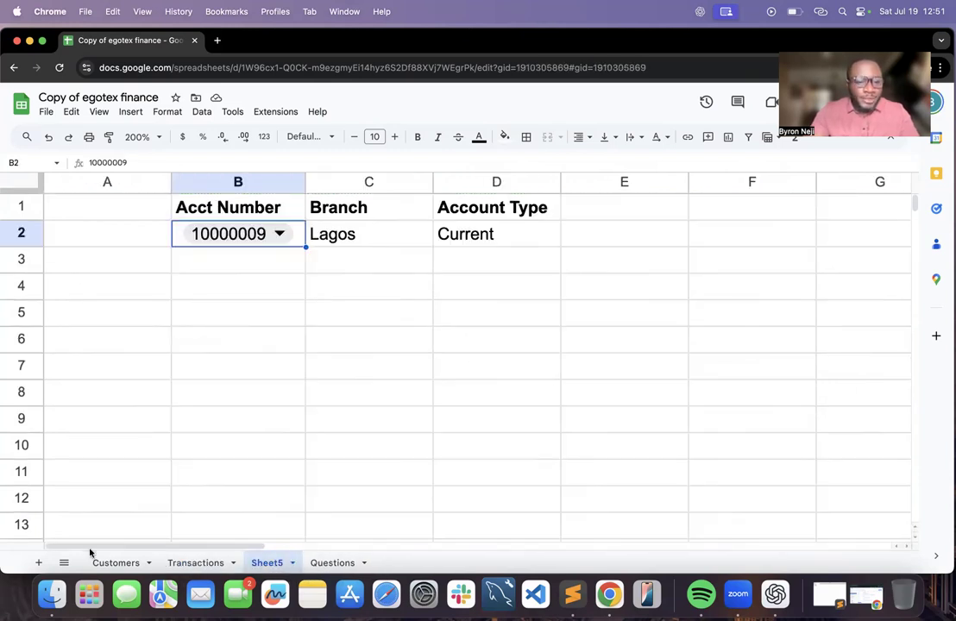
{"action": "left_click", "coordinate": [38, 564]}
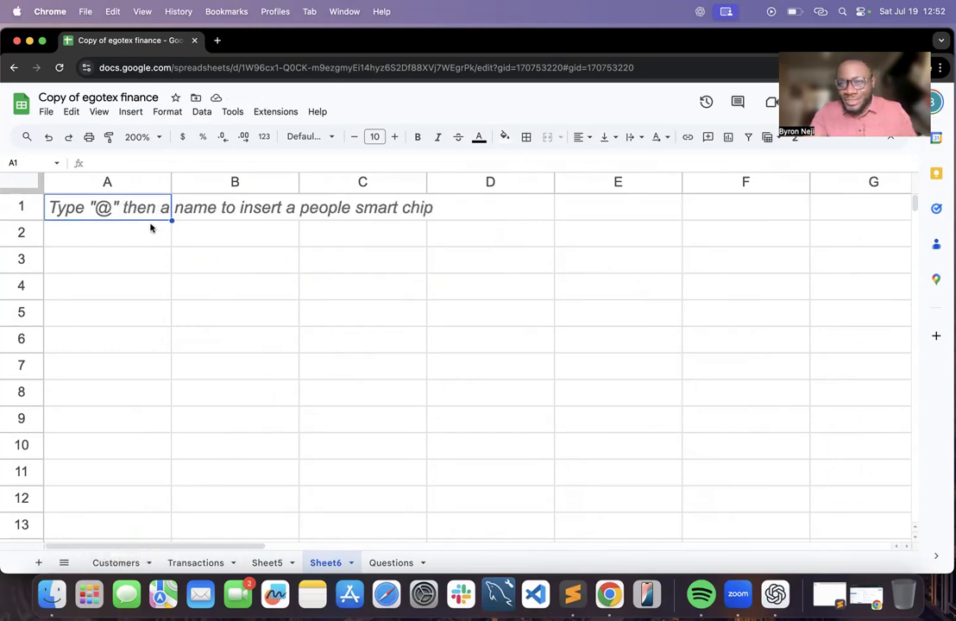
{"action": "key", "text": "Down"}
{"action": "key", "text": "Right"}
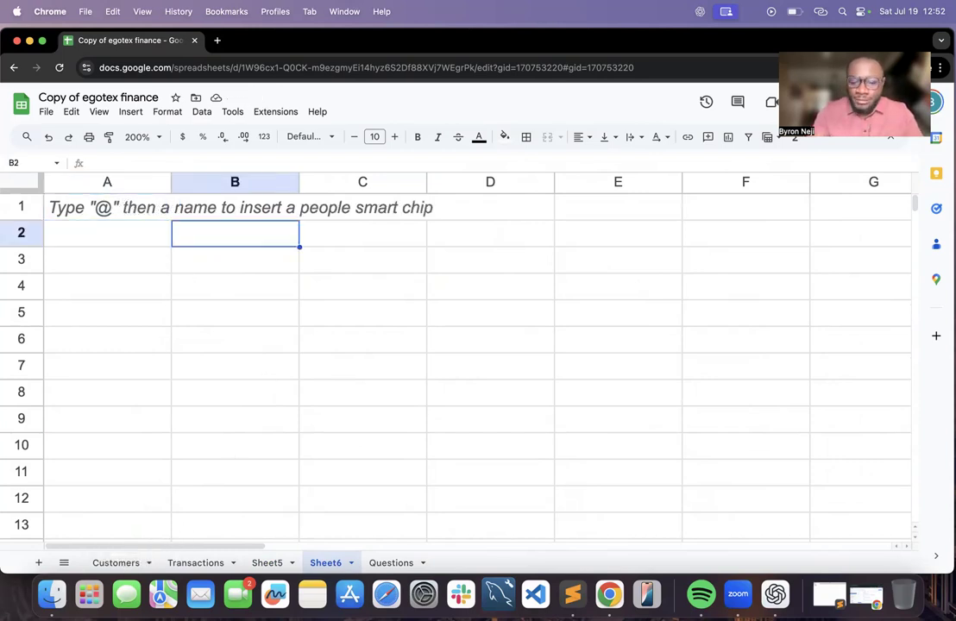
{"action": "type", "text": "=UNI"}
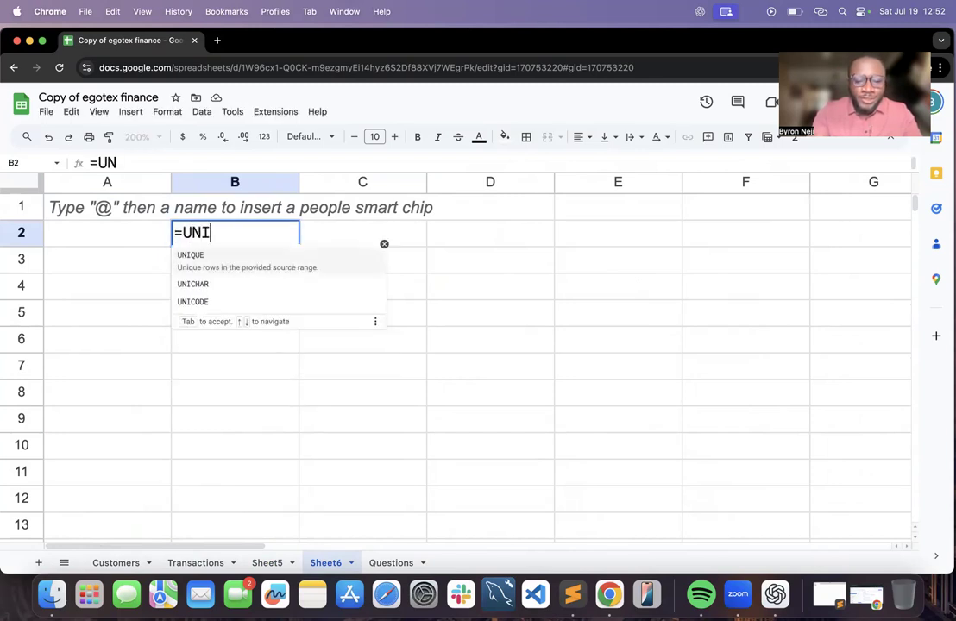
{"action": "type", "text": "QUE("}
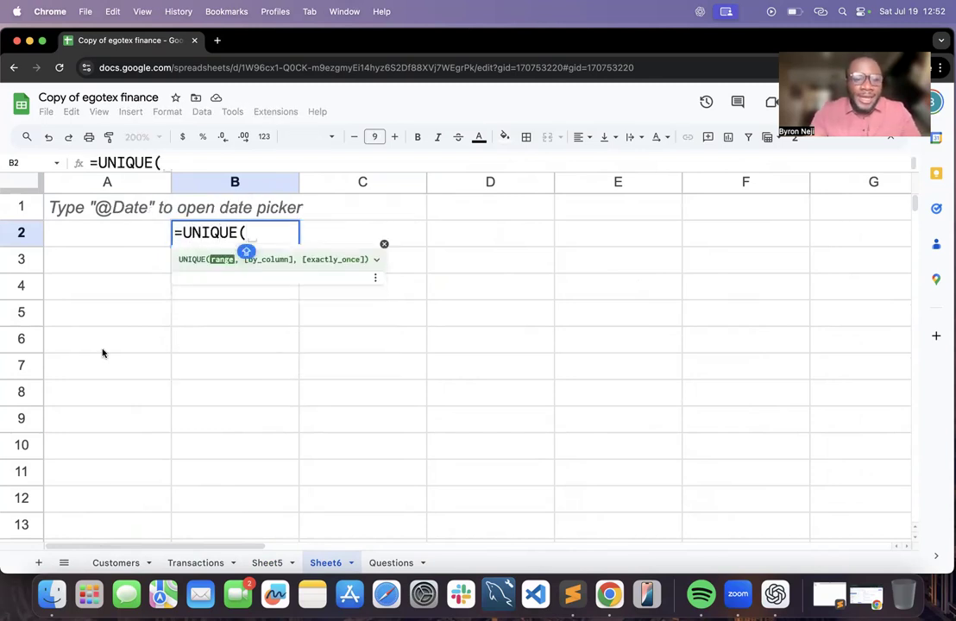
{"action": "left_click", "coordinate": [190, 563]}
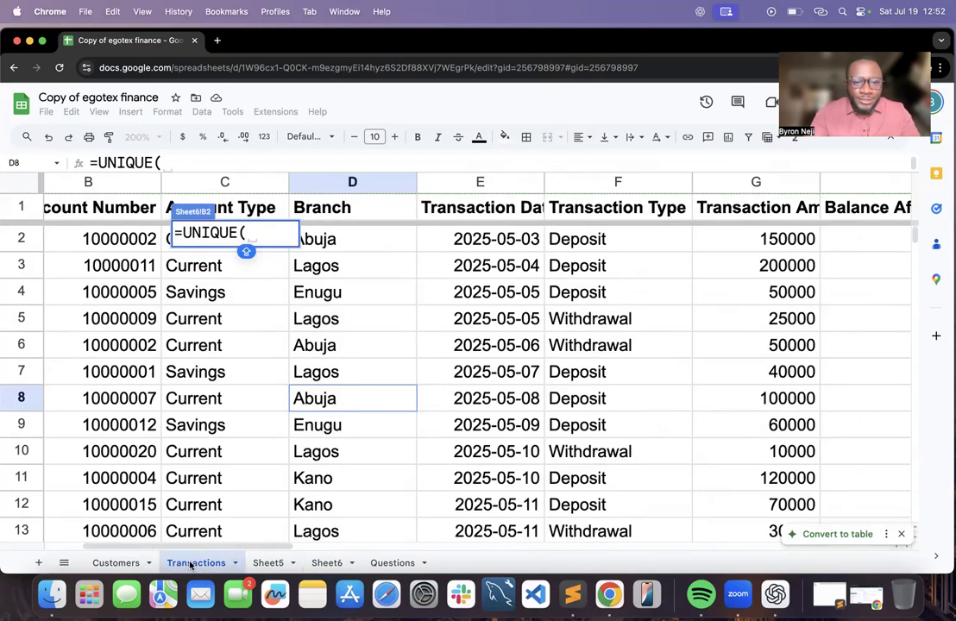
{"action": "left_click", "coordinate": [369, 241]}
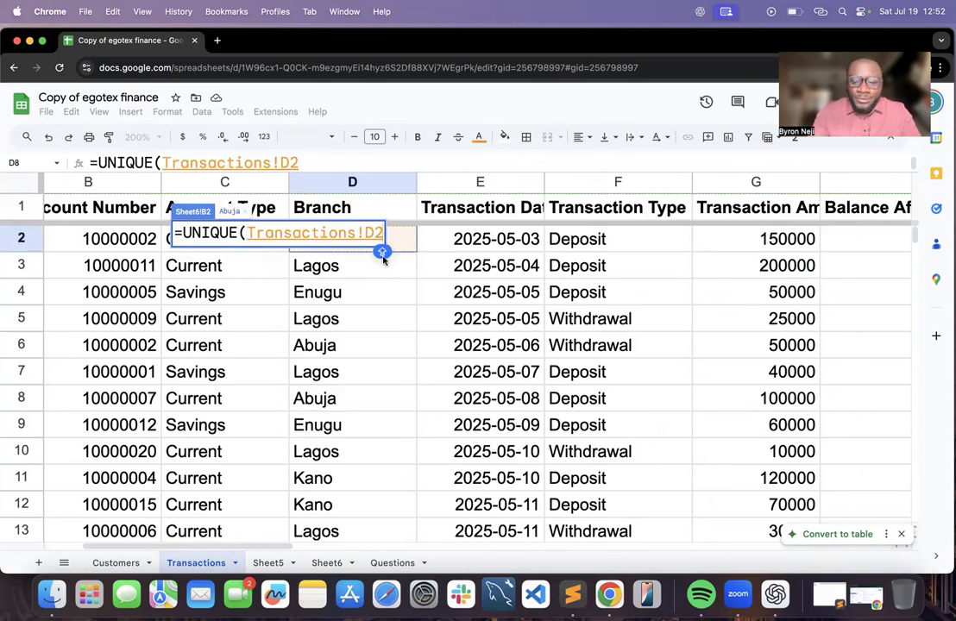
{"action": "type", "text": ":S"}
{"action": "key", "text": "BackSpace"}
{"action": "type", "text": "D"}
{"action": "key", "text": "Return"}
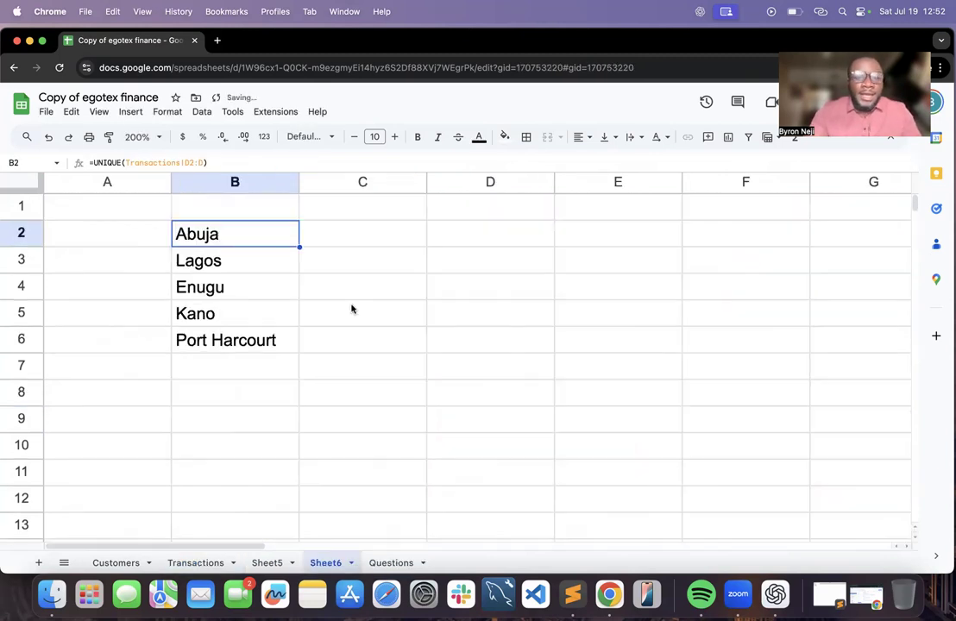
Enter the header Branch in B1 above the unique list and make row 1 bold
{"action": "left_click", "coordinate": [250, 215]}
{"action": "type", "text": "Branc"}
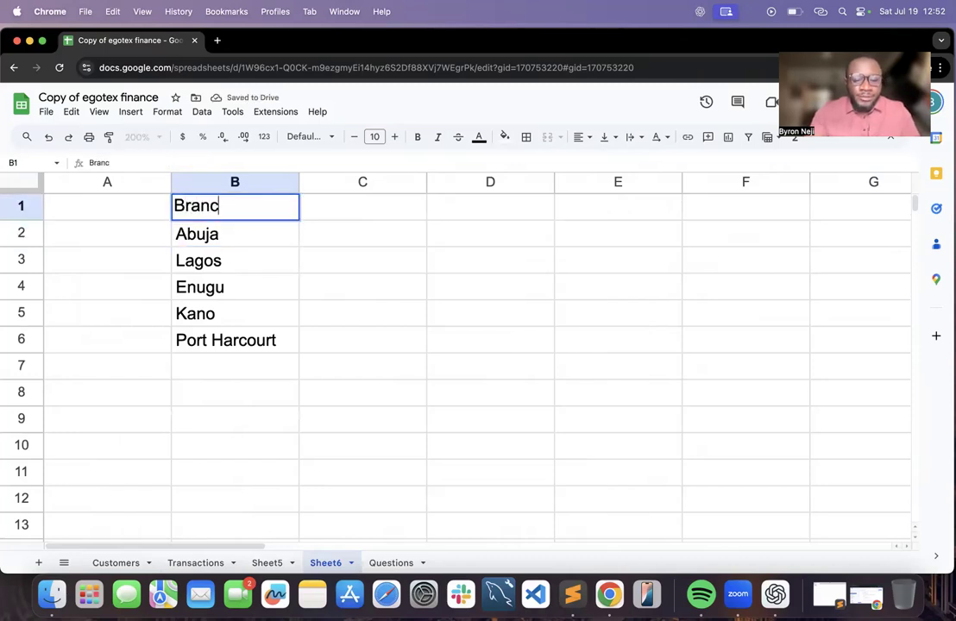
{"action": "type", "text": "hes"}
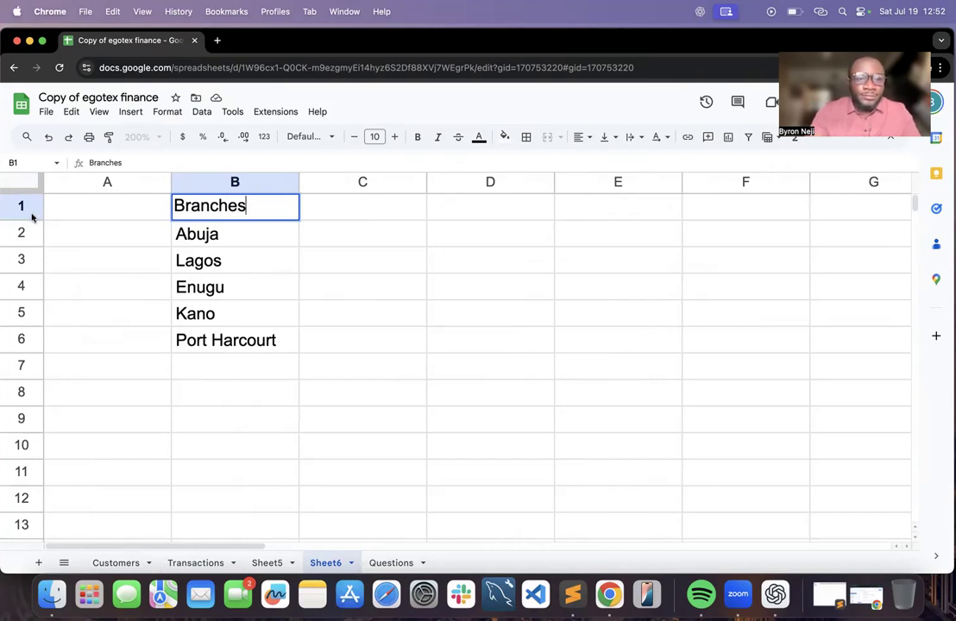
{"action": "key", "text": "BackSpace"}
{"action": "key", "text": "Return"}
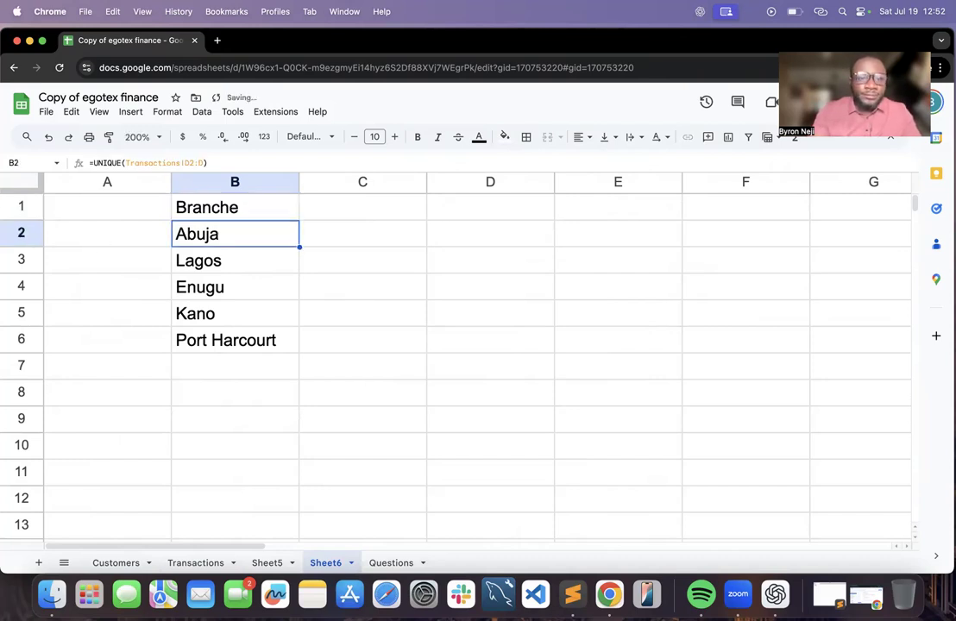
{"action": "key", "text": "Up"}
{"action": "key", "text": "Return"}
{"action": "key", "text": "BackSpace"}
{"action": "key", "text": "Return"}
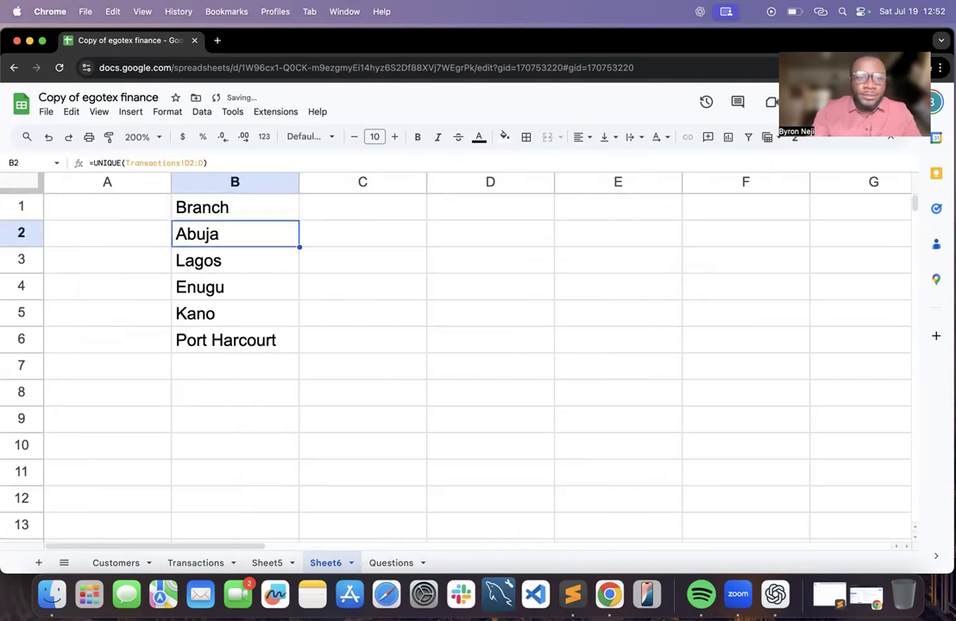
{"action": "left_click", "coordinate": [22, 207]}
{"action": "key", "text": "ctrl+b"}
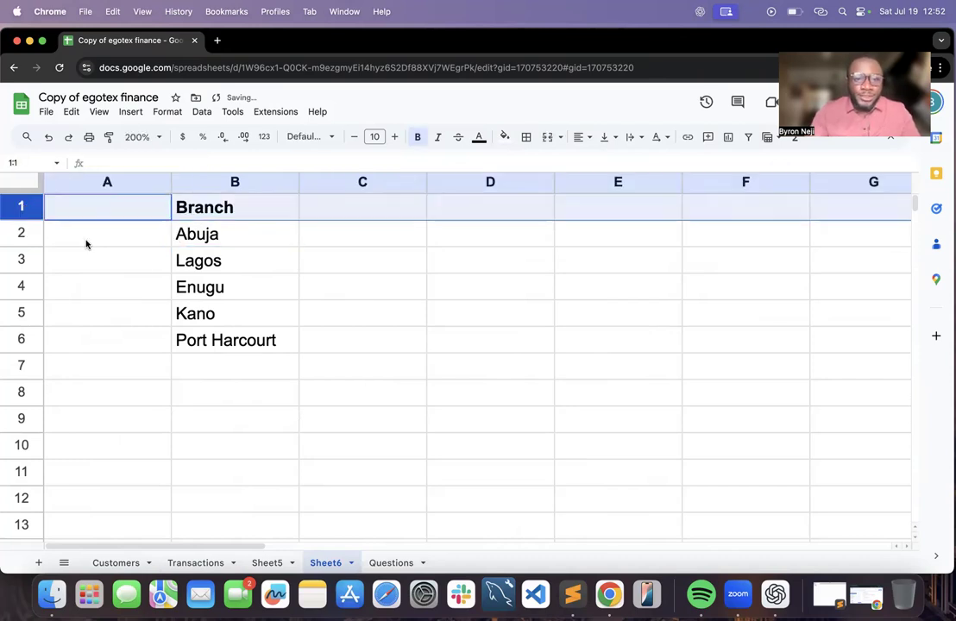
Review the UNIQUE formula in B2 and reread question 3 on the Questions sheet
{"action": "left_click", "coordinate": [220, 240]}
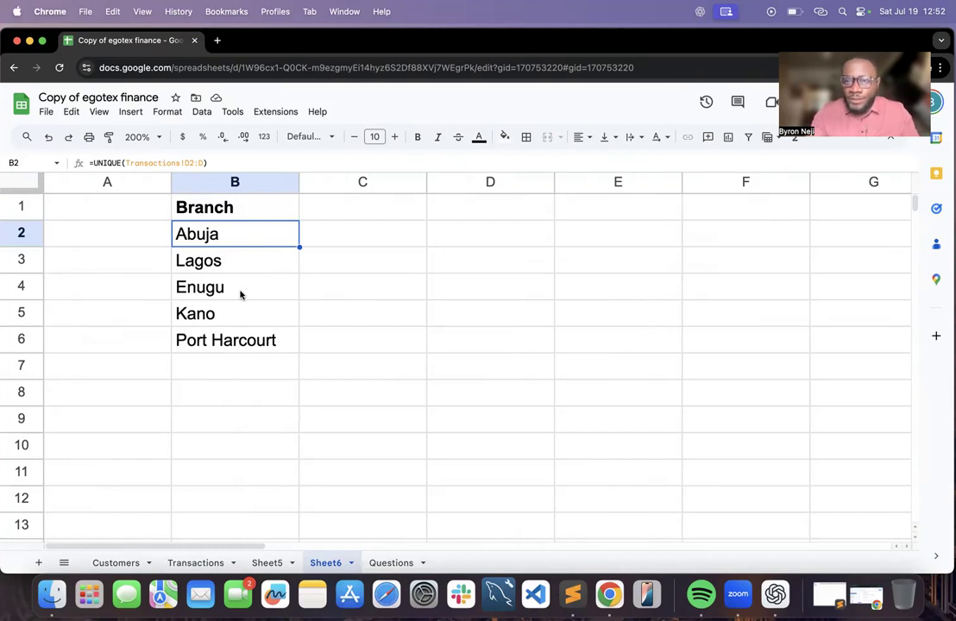
{"action": "double_click", "coordinate": [246, 243]}
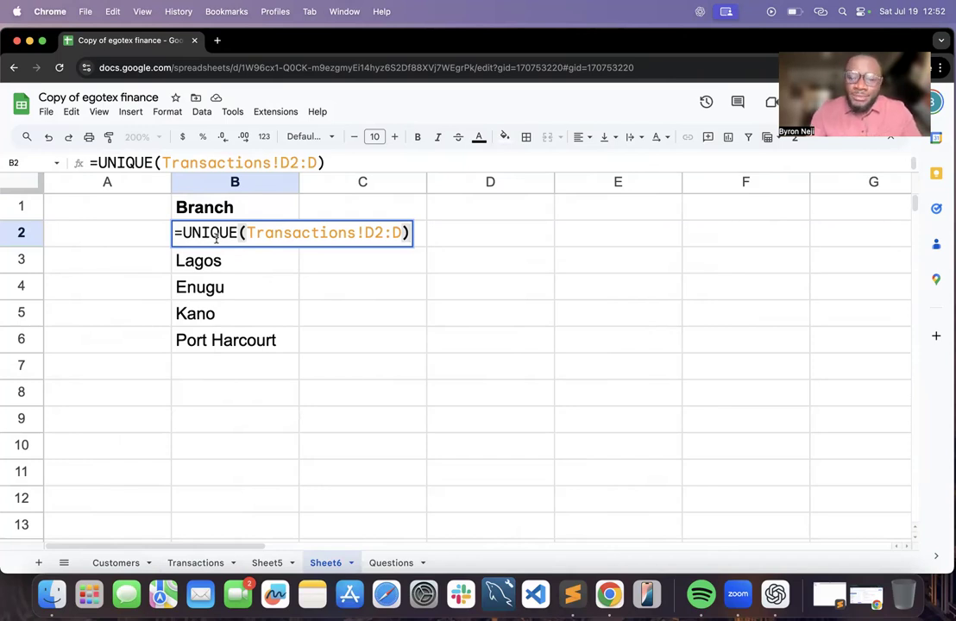
{"action": "key", "text": "Return"}
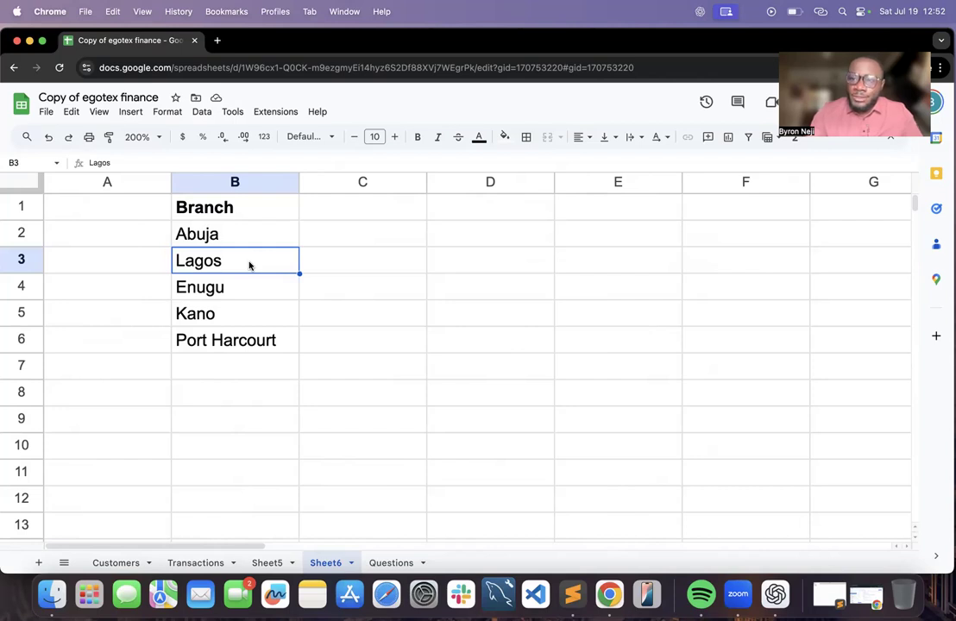
{"action": "left_click", "coordinate": [239, 241]}
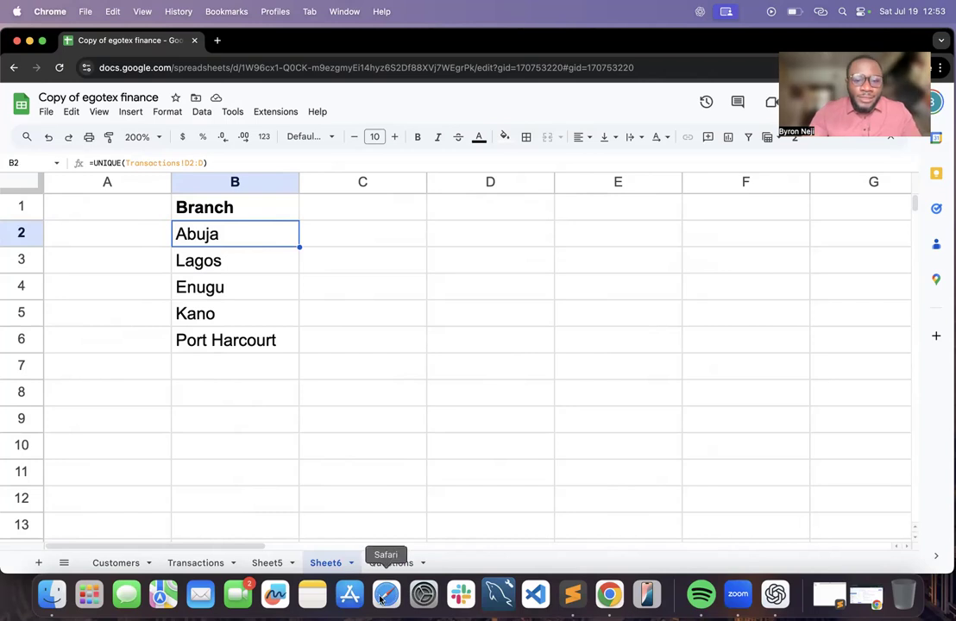
{"action": "left_click", "coordinate": [387, 564]}
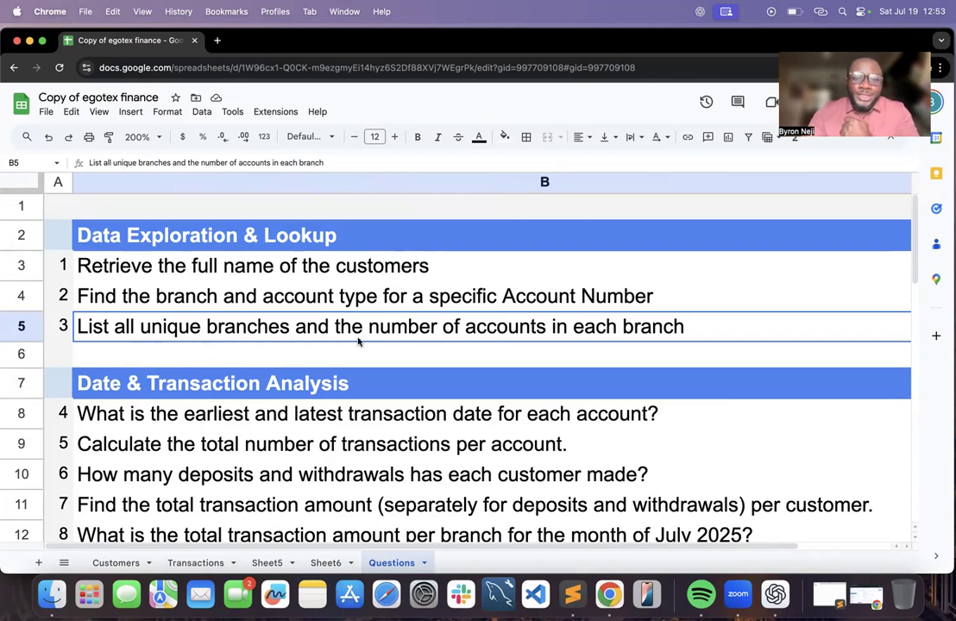
Enter the header "Number of accounts" in C1 of Sheet6 and fit column C's width to it
{"action": "left_click", "coordinate": [324, 563]}
{"action": "left_click", "coordinate": [343, 213]}
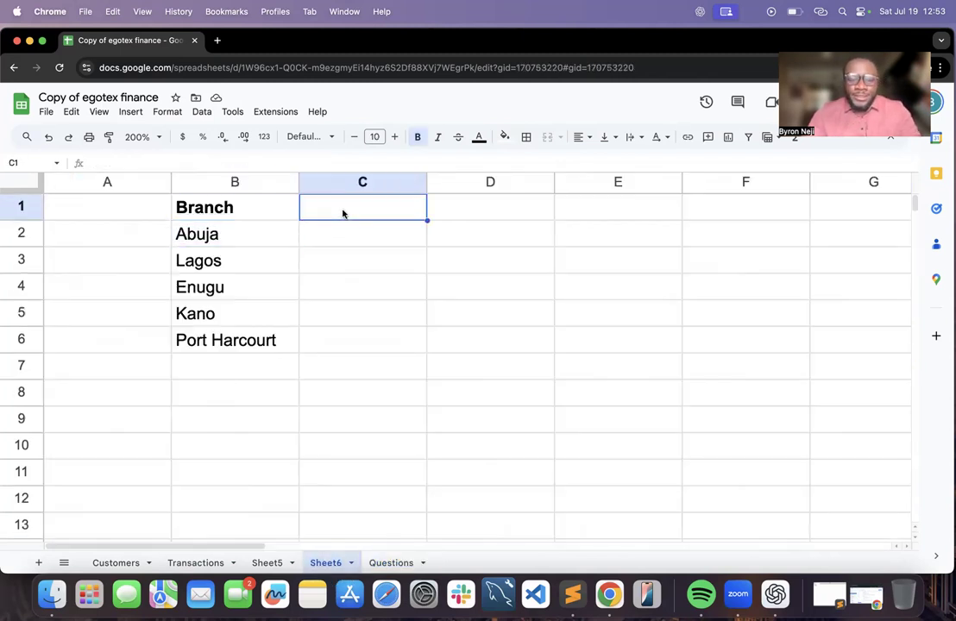
{"action": "type", "text": "Number"}
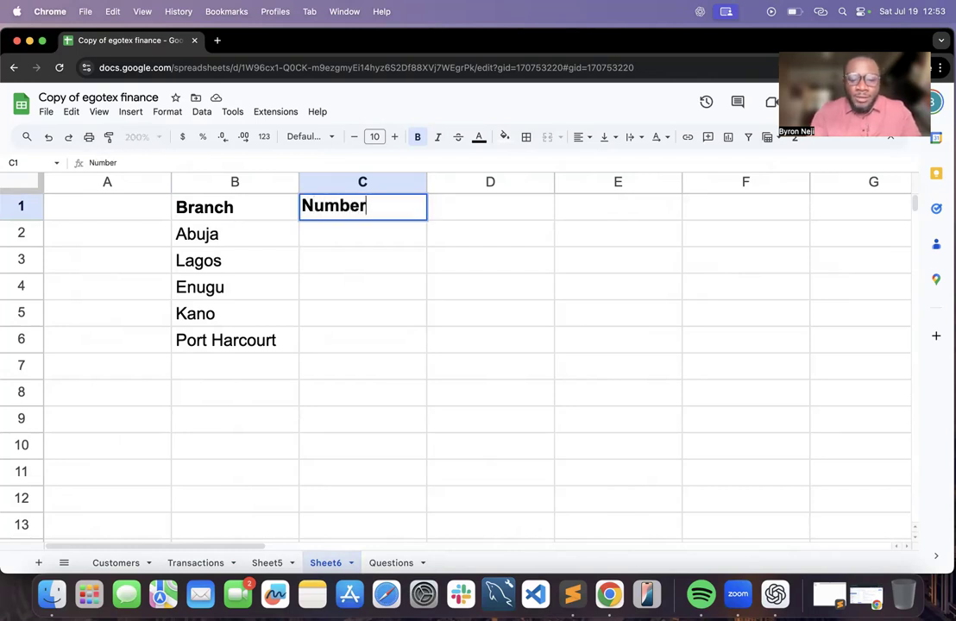
{"action": "type", "text": " of accounts"}
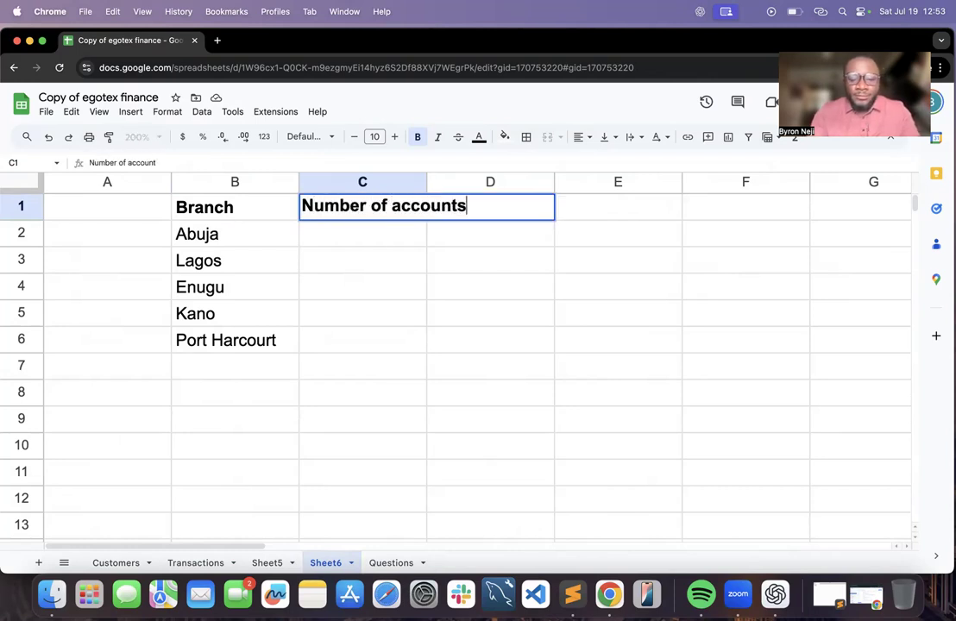
{"action": "key", "text": "Return"}
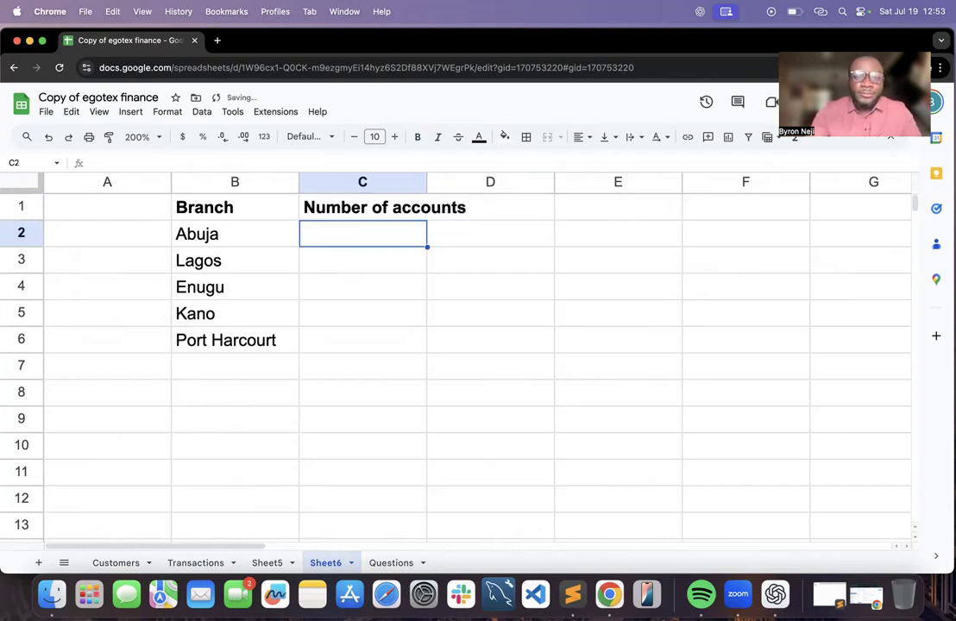
{"action": "double_click", "coordinate": [426, 181]}
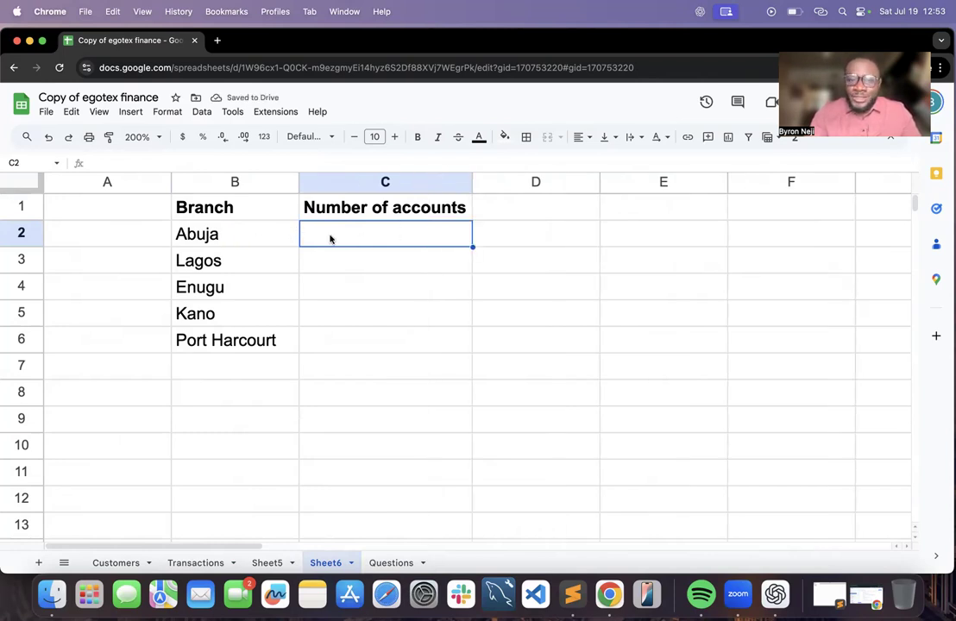
Examine the repeated Abuja rows in the Branch column of the Transactions sheet
{"action": "left_click", "coordinate": [236, 564]}
{"action": "left_click_drag", "start_coordinate": [248, 565], "coordinate": [251, 565]}
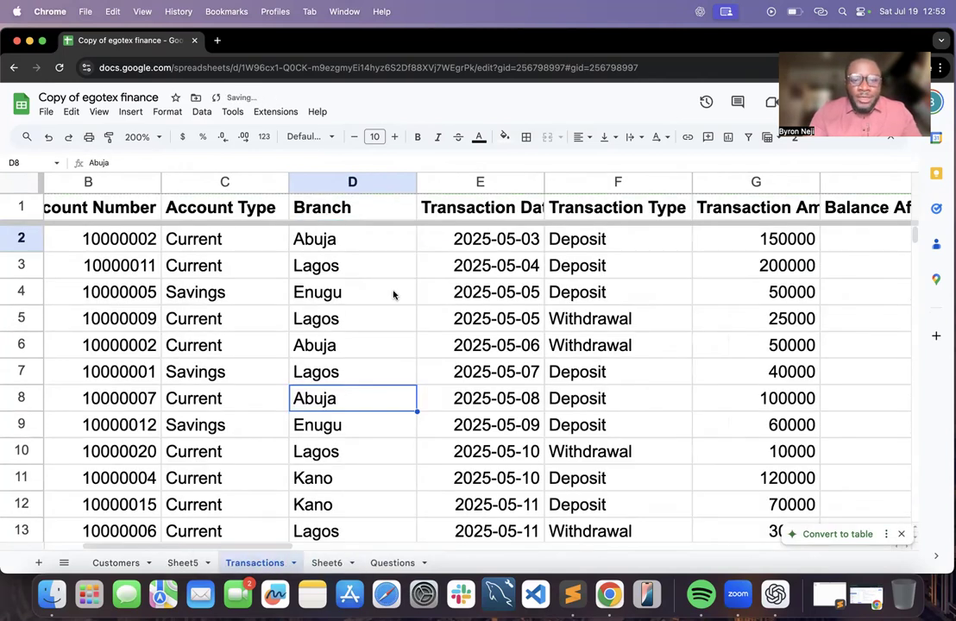
{"action": "left_click", "coordinate": [339, 244]}
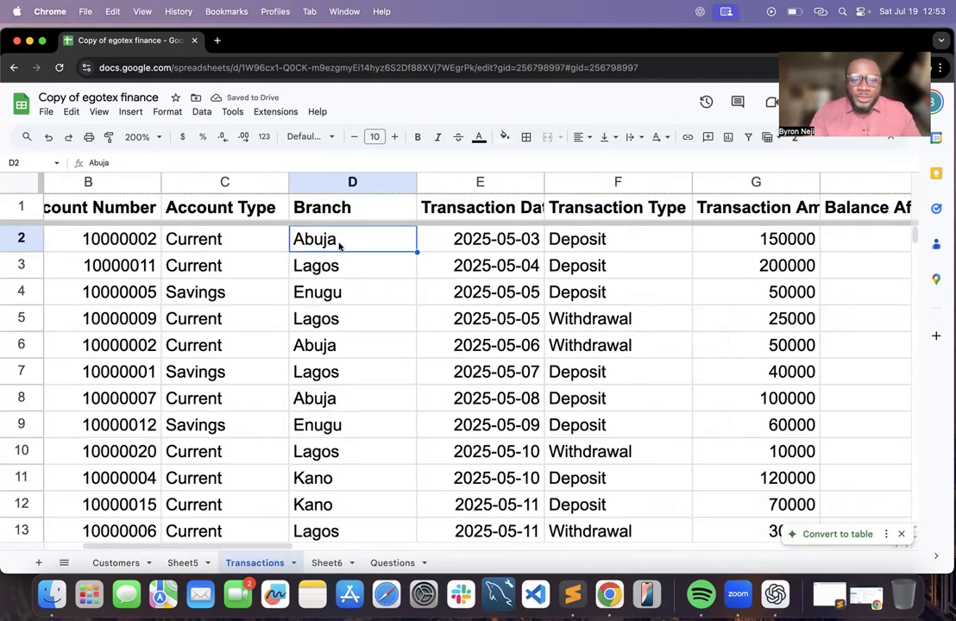
{"action": "left_click", "coordinate": [344, 349]}
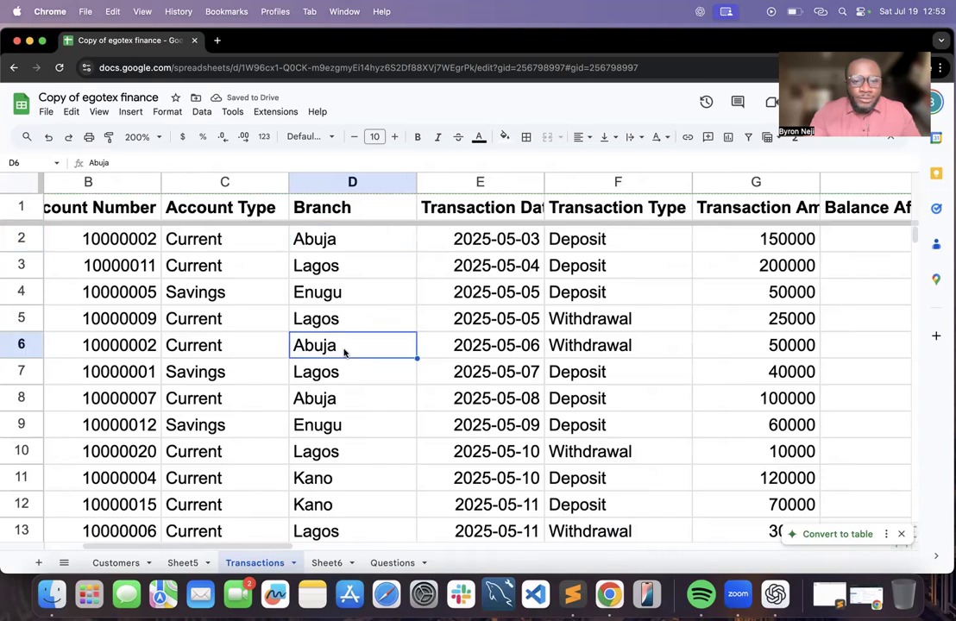
{"action": "left_click", "coordinate": [346, 401]}
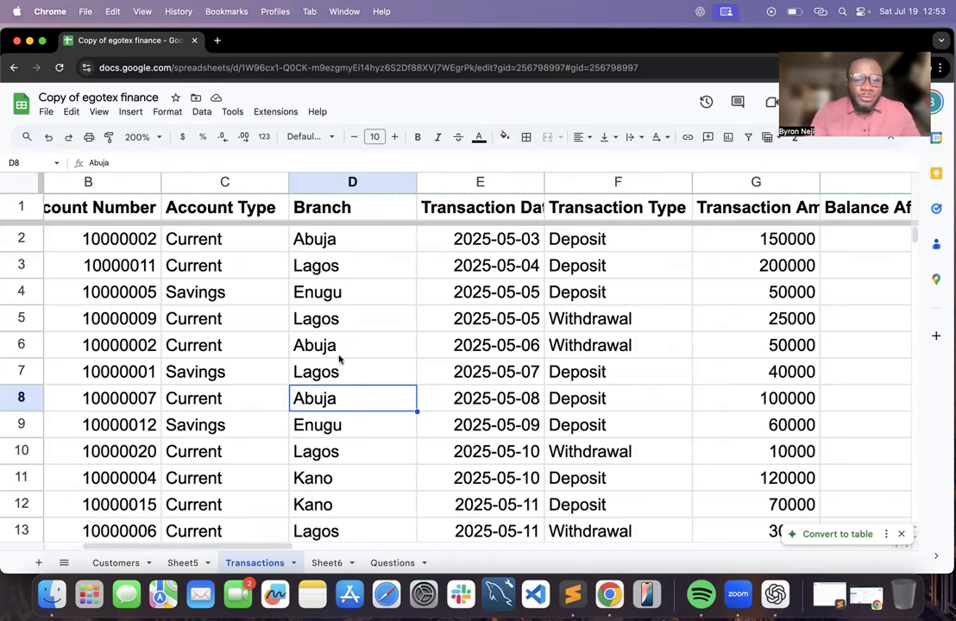
Look down the Account Number column on the Transactions sheet for accounts that repeat within the same branch
{"action": "scroll", "coordinate": [339, 360], "scroll_direction": "left", "scroll_amount": 3}
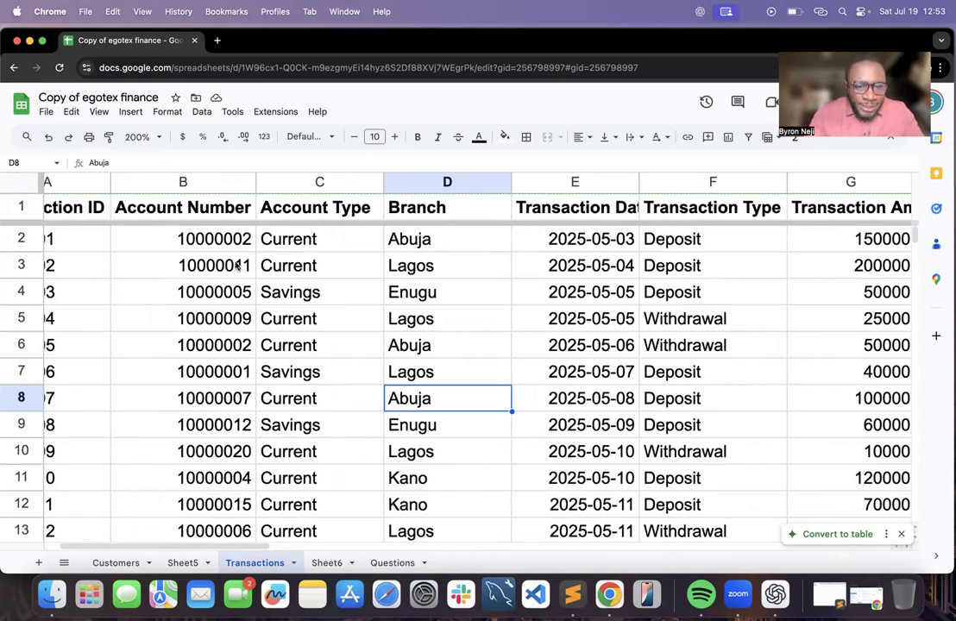
{"action": "left_click", "coordinate": [207, 235]}
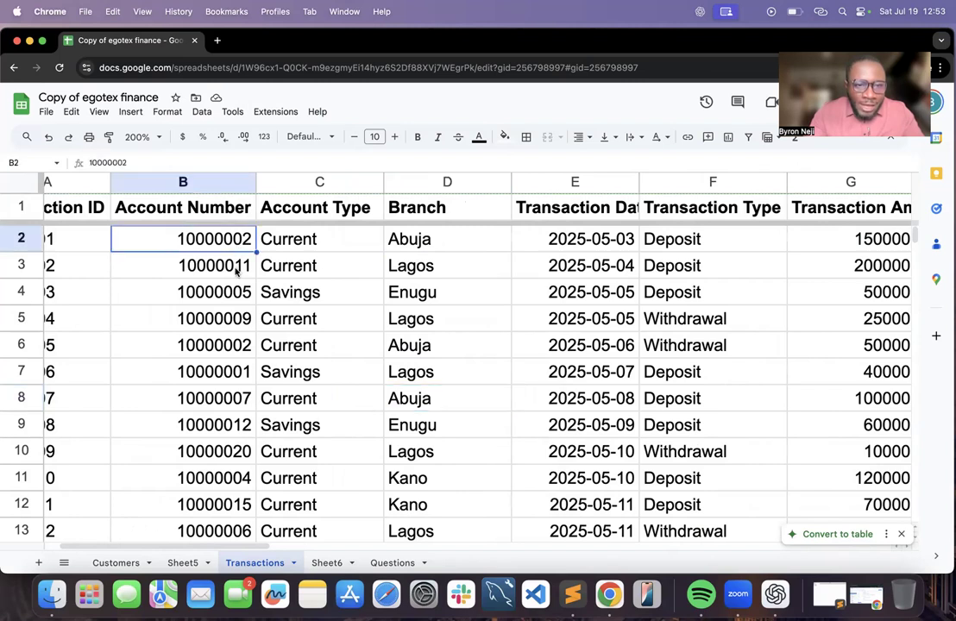
{"action": "left_click", "coordinate": [242, 265]}
{"action": "left_click", "coordinate": [241, 291]}
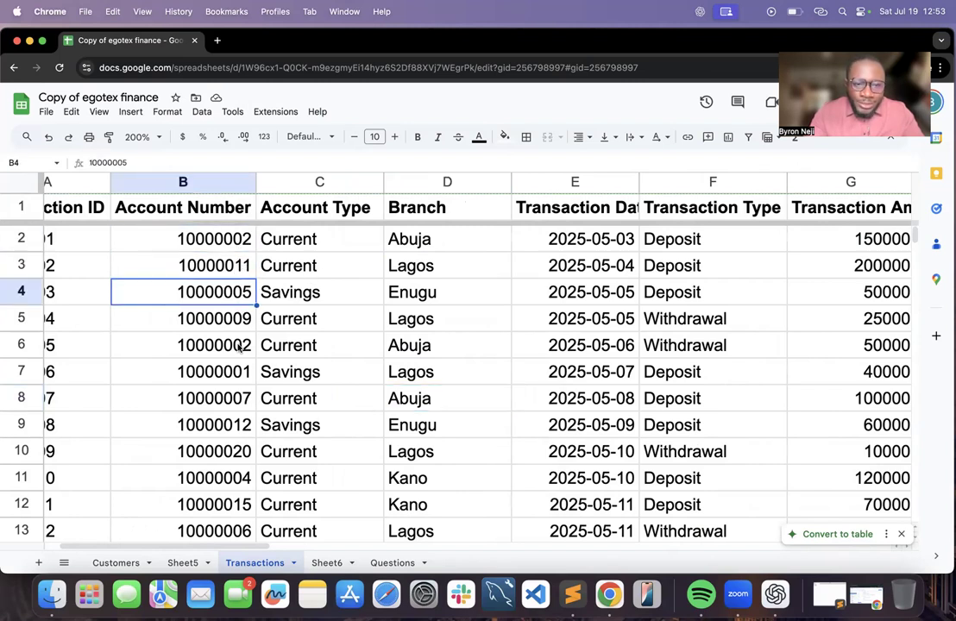
{"action": "left_click", "coordinate": [241, 347]}
{"action": "scroll", "coordinate": [244, 397], "scroll_direction": "down", "scroll_amount": 3}
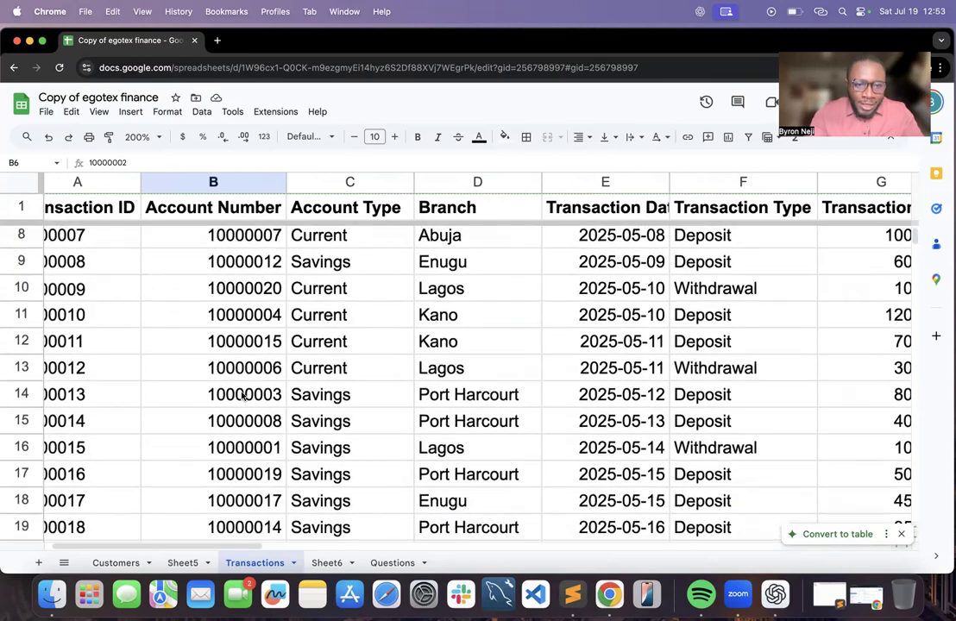
{"action": "scroll", "coordinate": [243, 396], "scroll_direction": "down", "scroll_amount": 3}
{"action": "scroll", "coordinate": [242, 395], "scroll_direction": "up", "scroll_amount": 5}
{"action": "scroll", "coordinate": [244, 397], "scroll_direction": "right", "scroll_amount": 1}
{"action": "scroll", "coordinate": [244, 397], "scroll_direction": "down", "scroll_amount": 5}
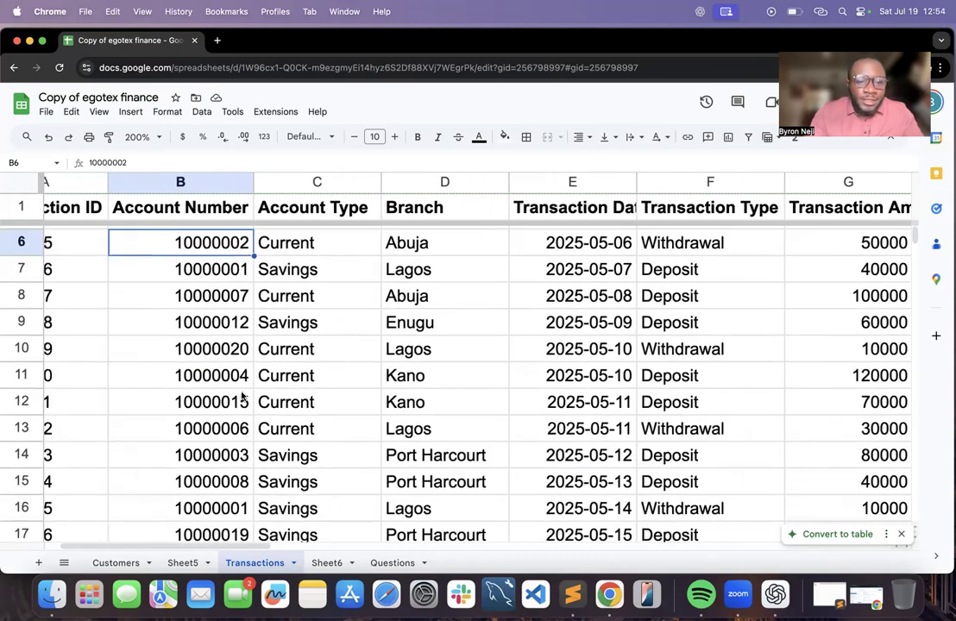
{"action": "scroll", "coordinate": [244, 395], "scroll_direction": "down", "scroll_amount": 5}
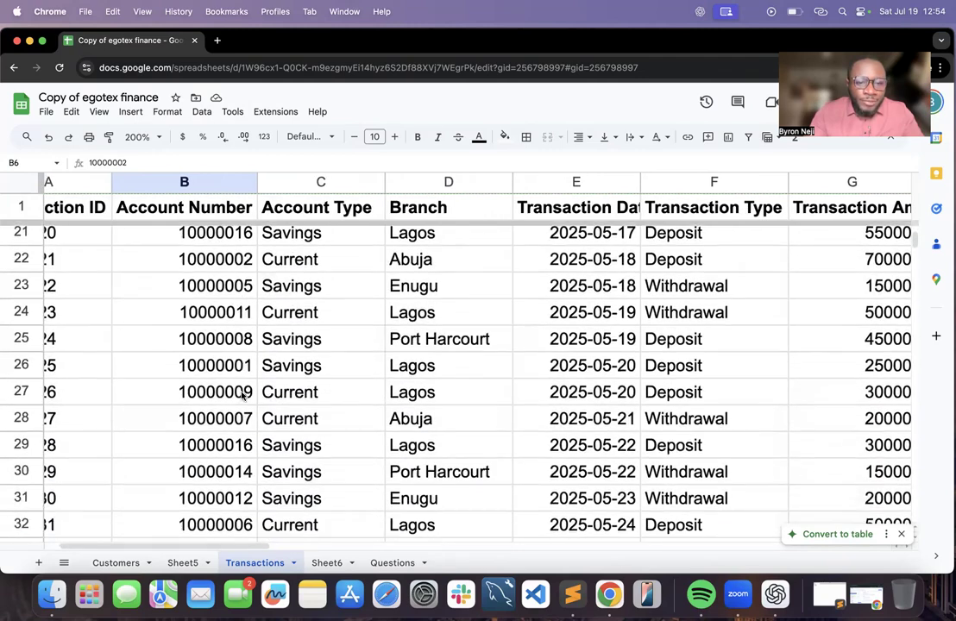
Search the Transactions sheet for every occurrence of the account number in B2
{"action": "scroll", "coordinate": [243, 395], "scroll_direction": "down", "scroll_amount": 3}
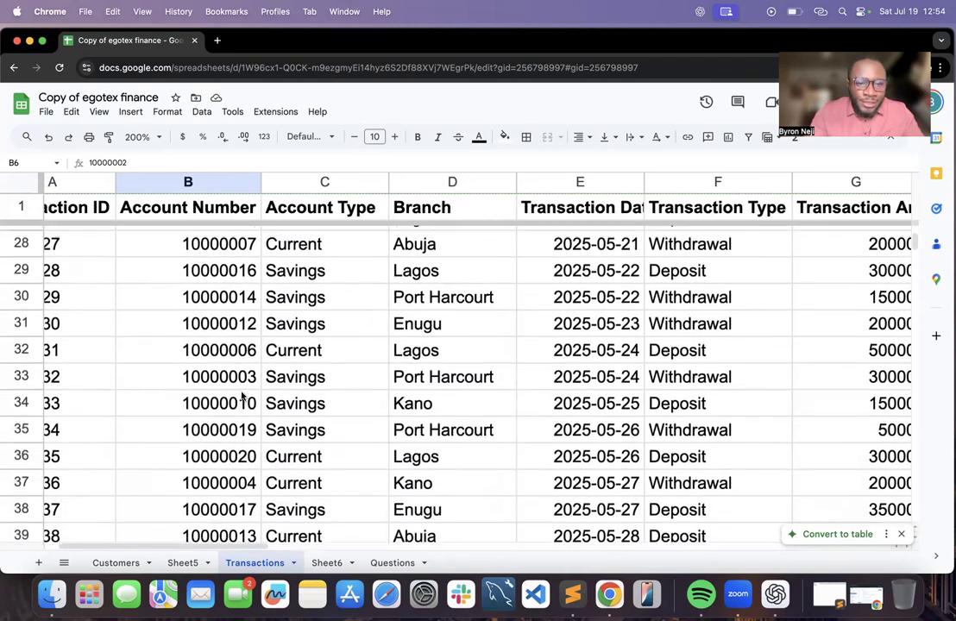
{"action": "scroll", "coordinate": [242, 396], "scroll_direction": "up", "scroll_amount": 15}
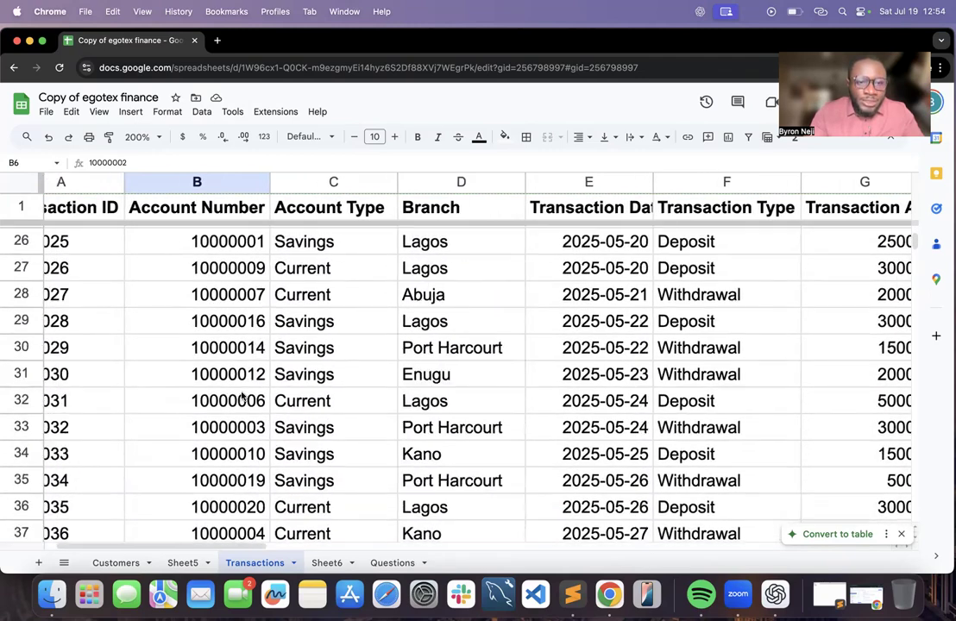
{"action": "scroll", "coordinate": [242, 394], "scroll_direction": "left", "scroll_amount": 2}
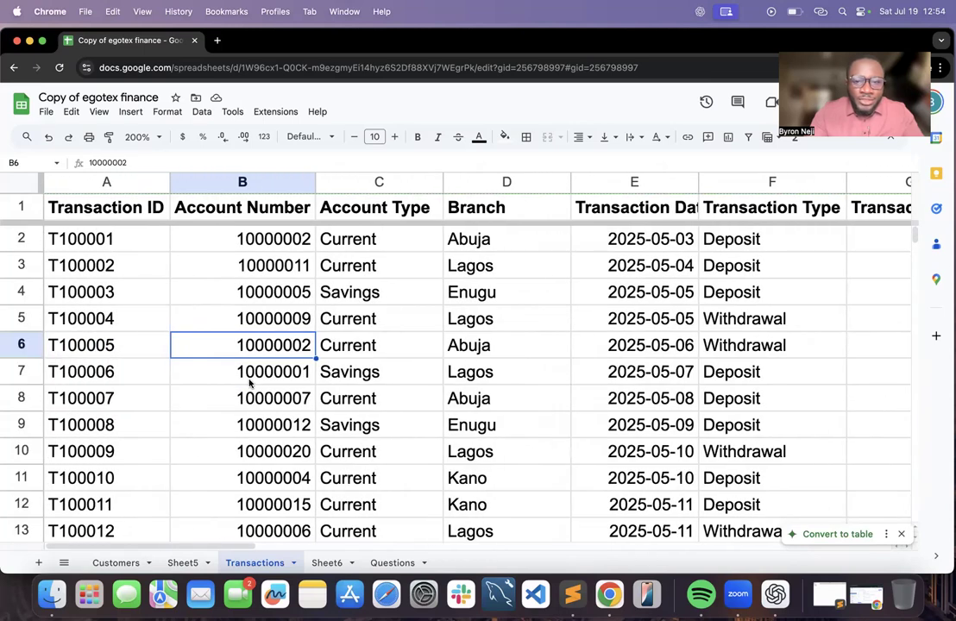
{"action": "scroll", "coordinate": [352, 309], "scroll_direction": "right", "scroll_amount": 3}
{"action": "scroll", "coordinate": [354, 313], "scroll_direction": "right", "scroll_amount": 1}
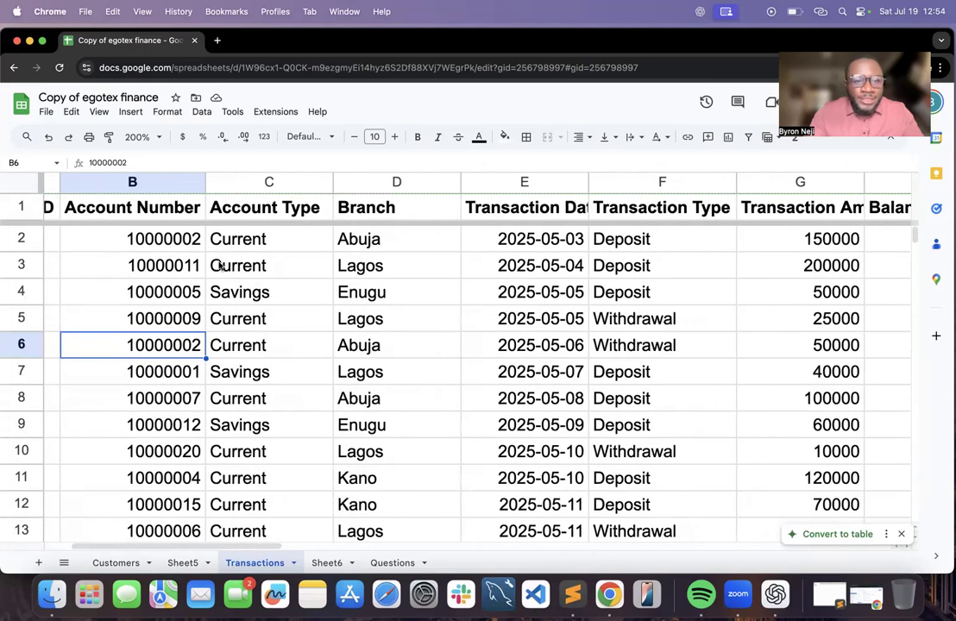
{"action": "left_click", "coordinate": [187, 244]}
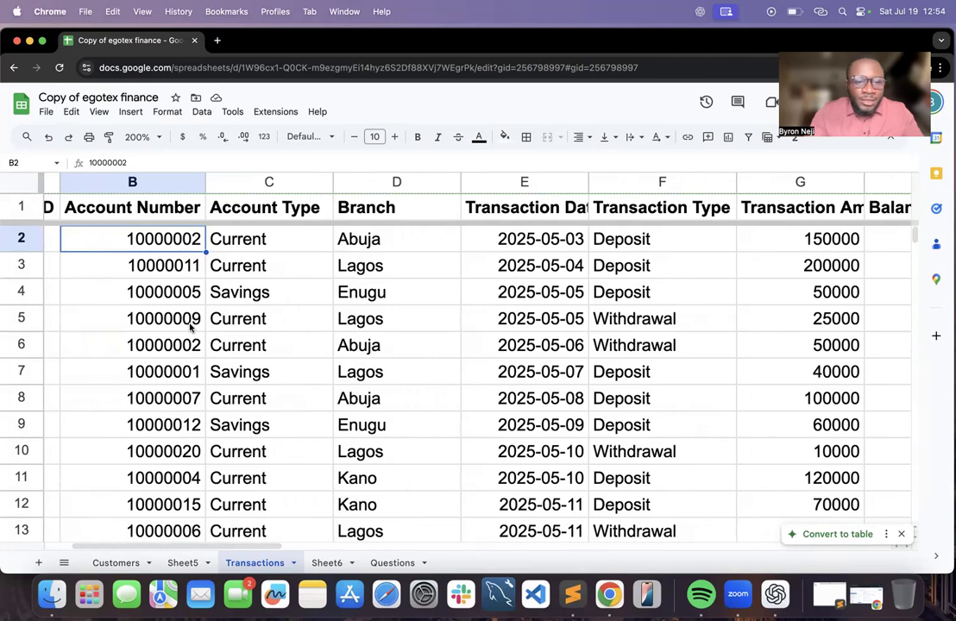
{"action": "scroll", "coordinate": [191, 326], "scroll_direction": "down", "scroll_amount": 2}
{"action": "scroll", "coordinate": [190, 326], "scroll_direction": "up", "scroll_amount": 1}
{"action": "scroll", "coordinate": [190, 326], "scroll_direction": "left", "scroll_amount": 1}
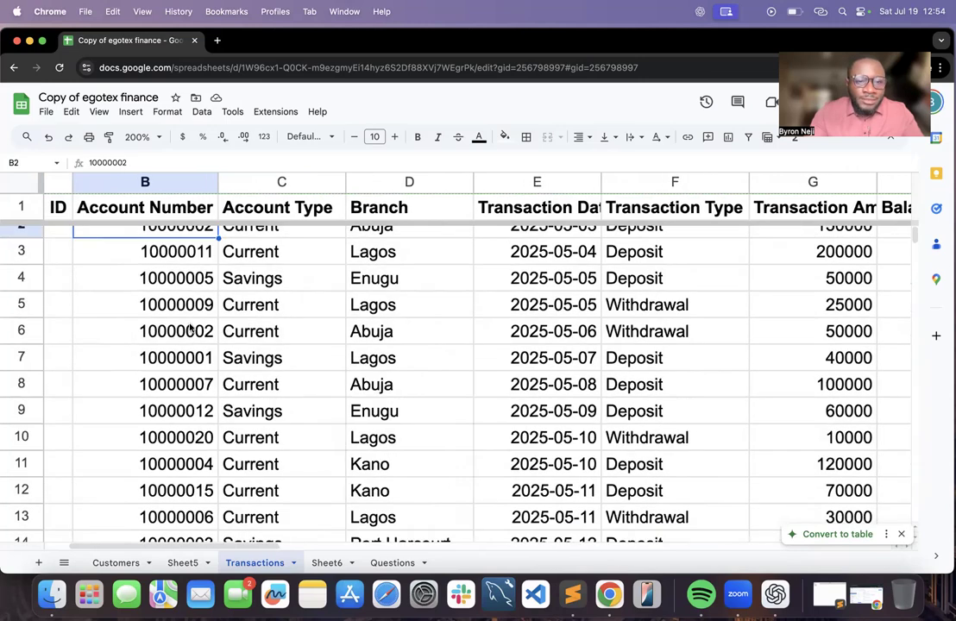
{"action": "scroll", "coordinate": [190, 329], "scroll_direction": "up", "scroll_amount": 1}
{"action": "scroll", "coordinate": [190, 328], "scroll_direction": "right", "scroll_amount": 1}
{"action": "key", "text": "super+c"}
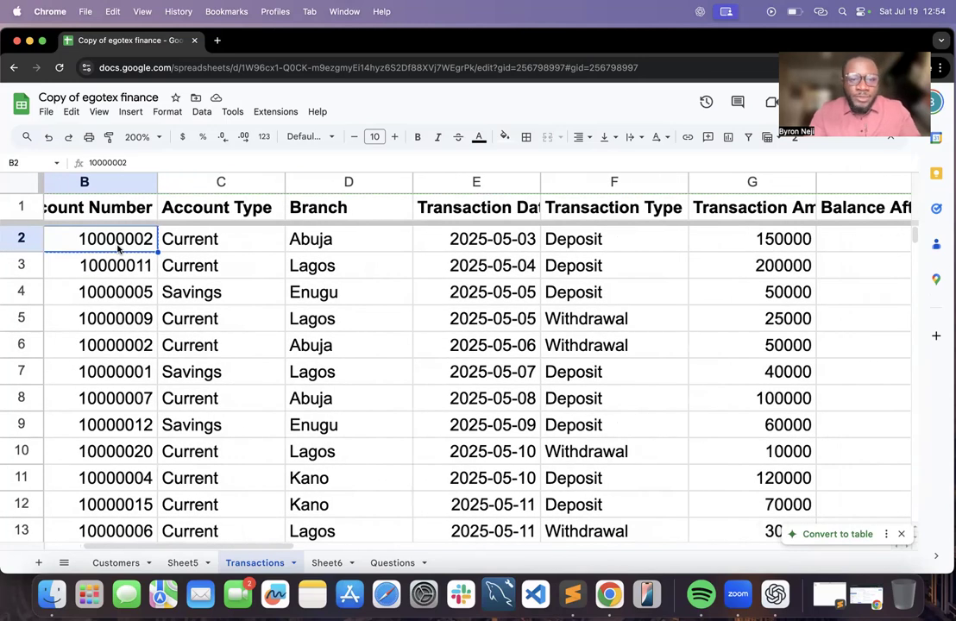
{"action": "key", "text": "super+f"}
{"action": "key", "text": "super+v"}
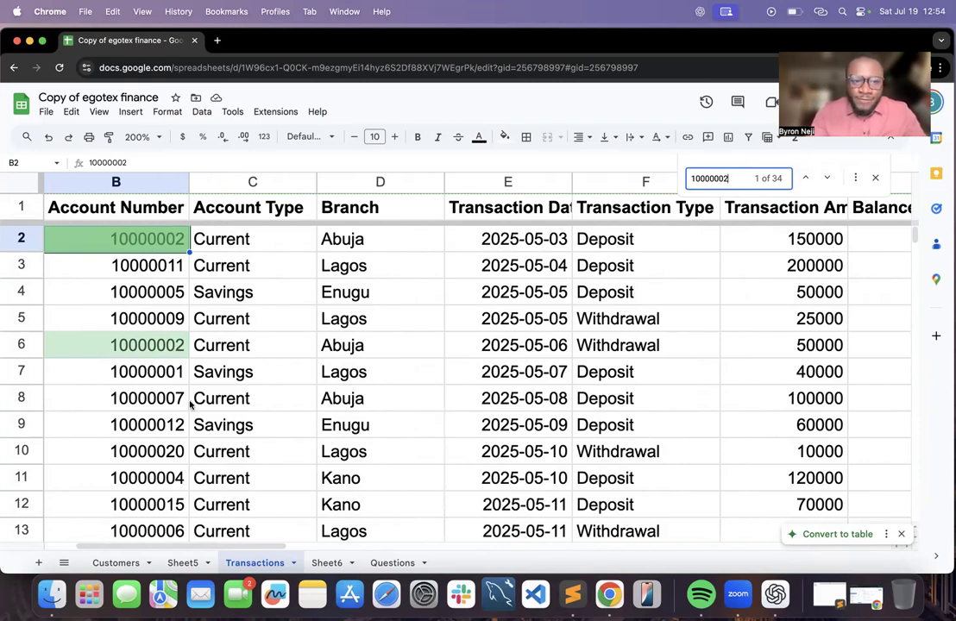
{"action": "key", "text": "Escape"}
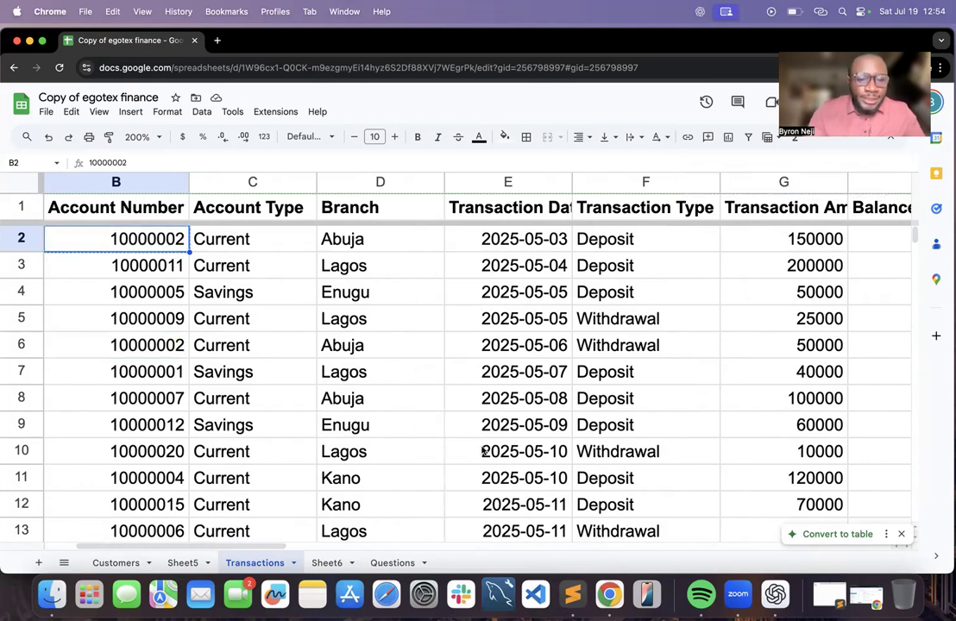
Count the Abuja rows in C2 of Sheet6 with the formula =COUNTIF(Transactions!D2:D,"Abuja")
{"action": "left_click", "coordinate": [390, 563]}
{"action": "left_click", "coordinate": [324, 564]}
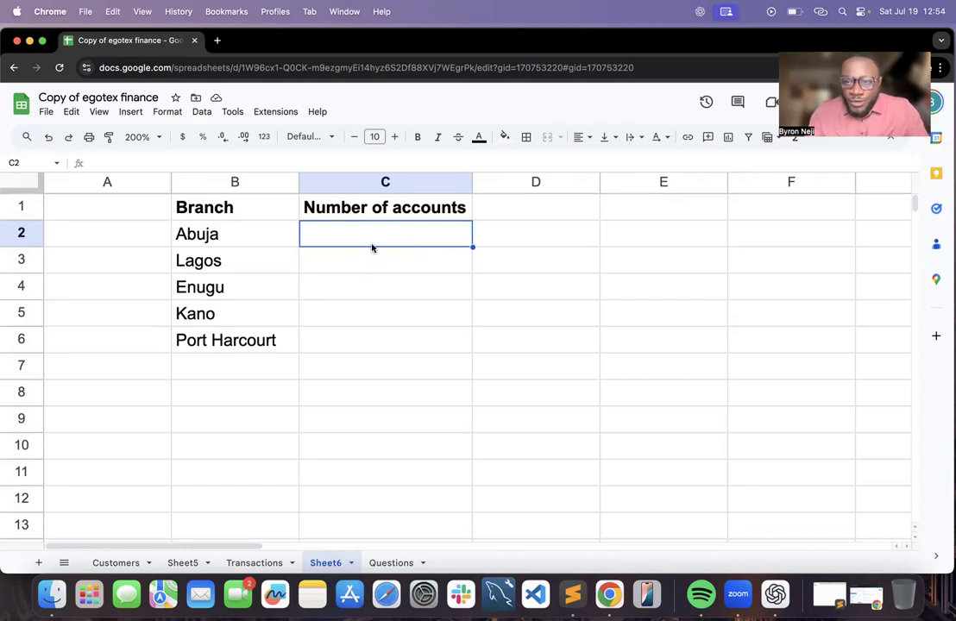
{"action": "type", "text": "=CO"}
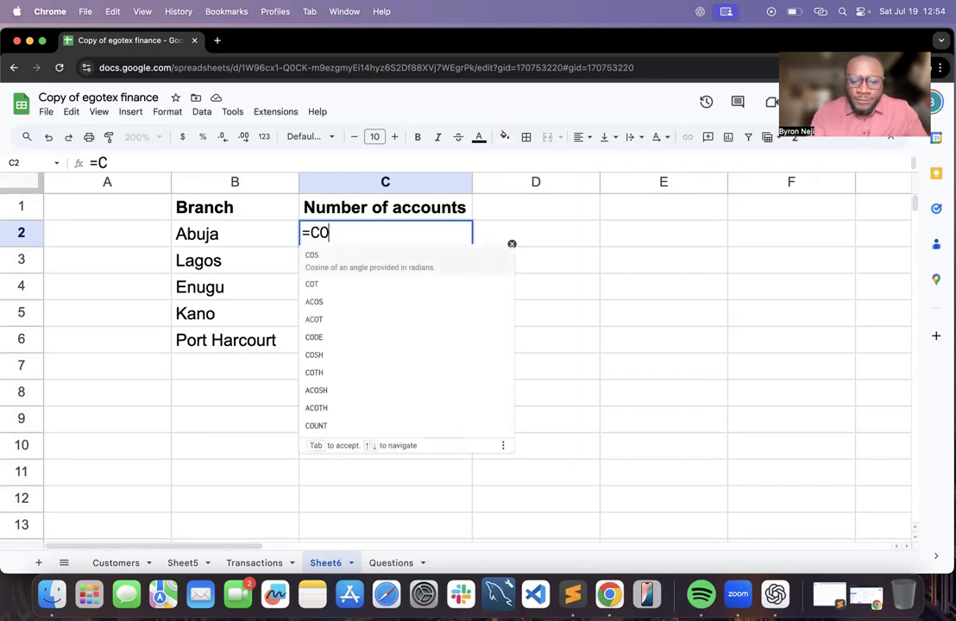
{"action": "type", "text": "UNTIF"}
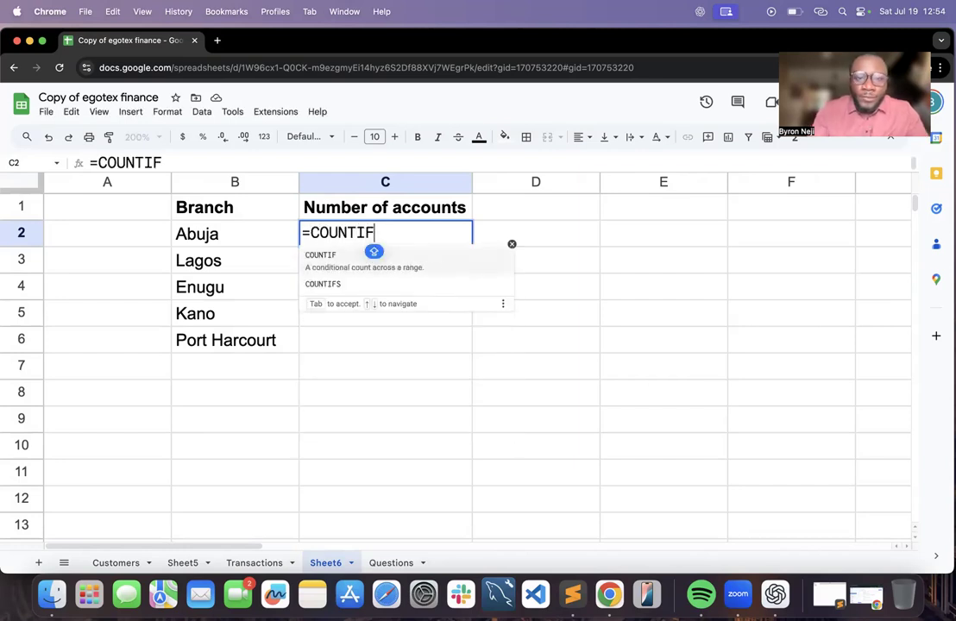
{"action": "type", "text": "("}
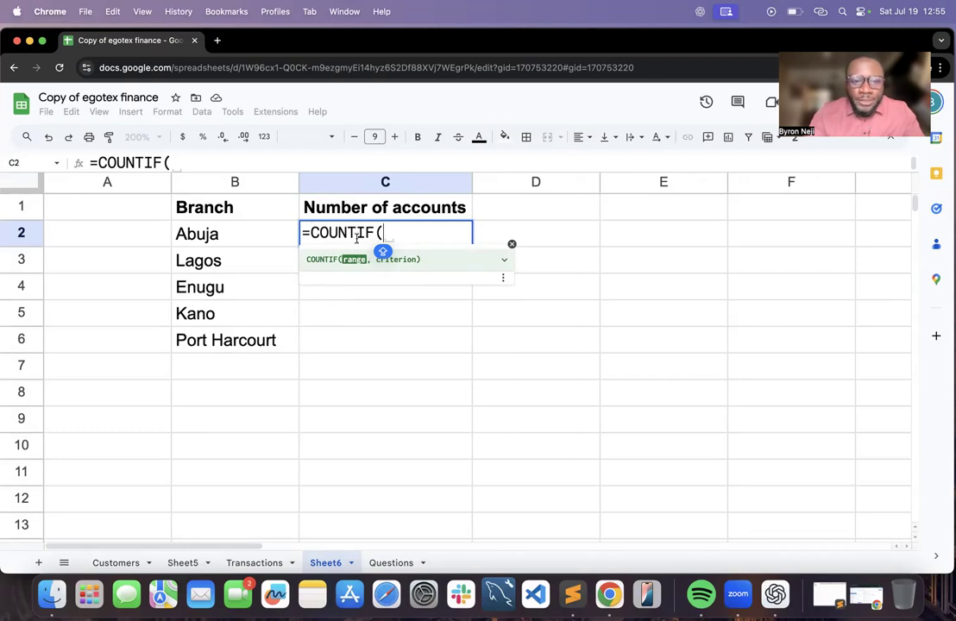
{"action": "left_click", "coordinate": [252, 561]}
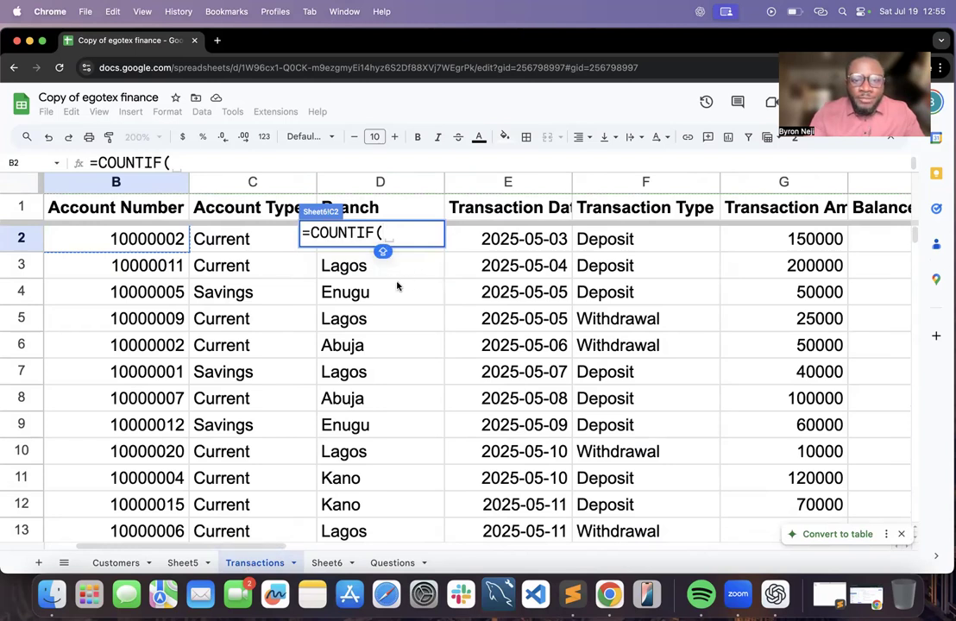
{"action": "left_click", "coordinate": [345, 248]}
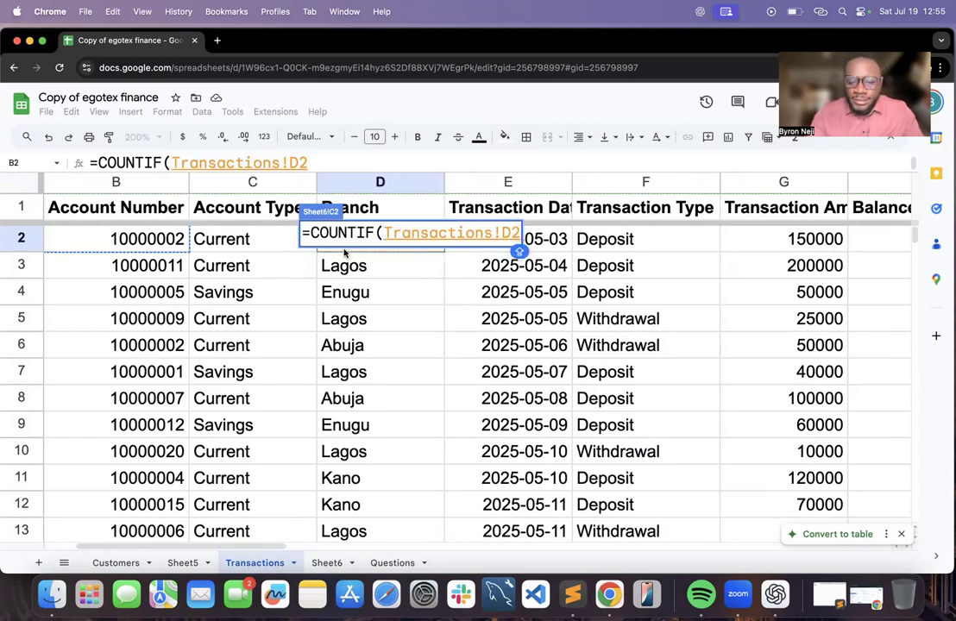
{"action": "type", "text": ":D,"}
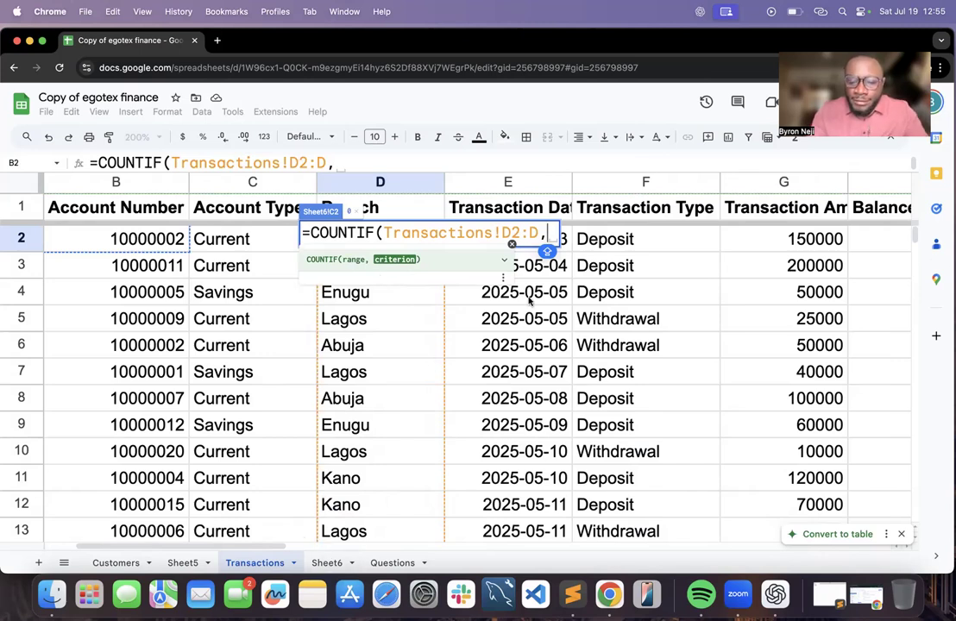
{"action": "type", "text": "\"AB"}
{"action": "key", "text": "BackSpace"}
{"action": "type", "text": "buja\""}
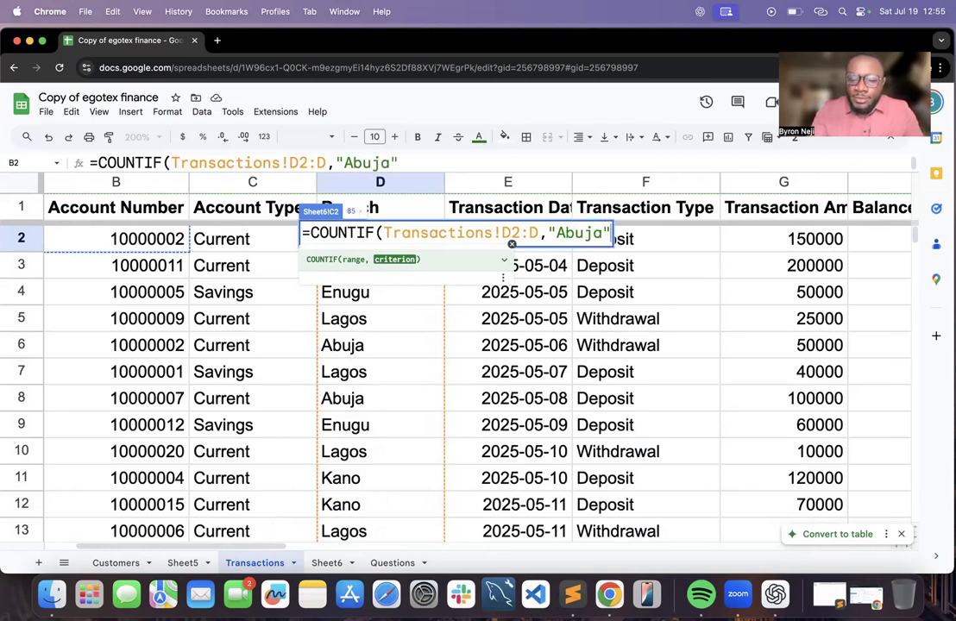
{"action": "type", "text": ")"}
{"action": "key", "text": "Return"}
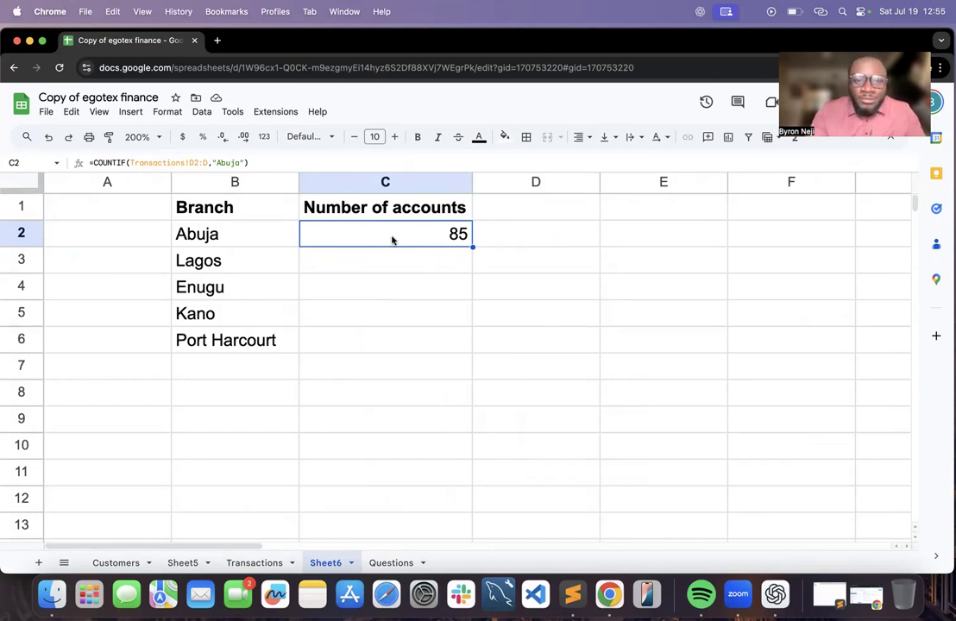
Check the Abuja count in Sheet6 against the Transactions rows and the wording of question 3
{"action": "left_click", "coordinate": [250, 563]}
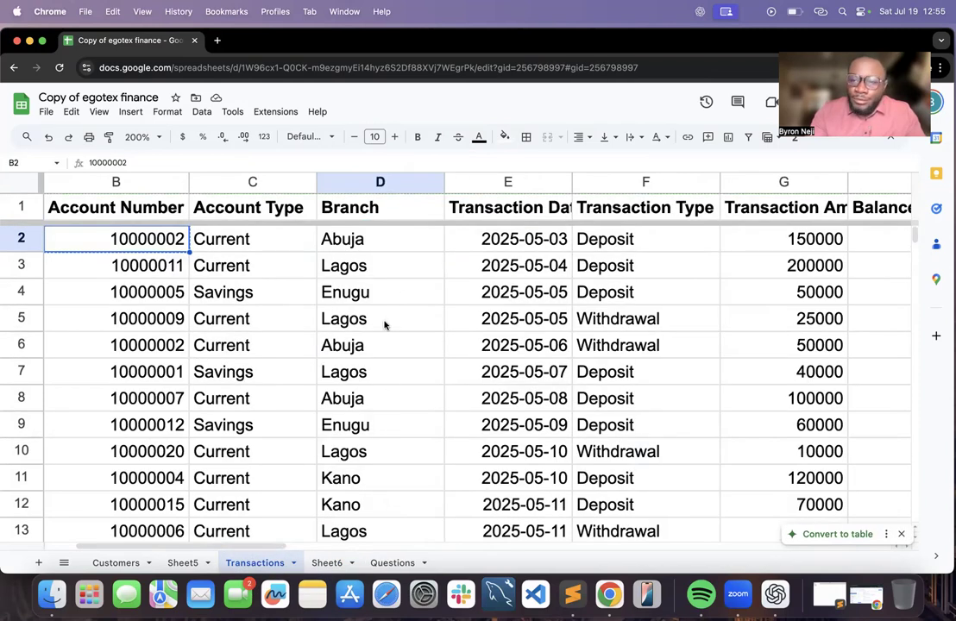
{"action": "left_click", "coordinate": [385, 563]}
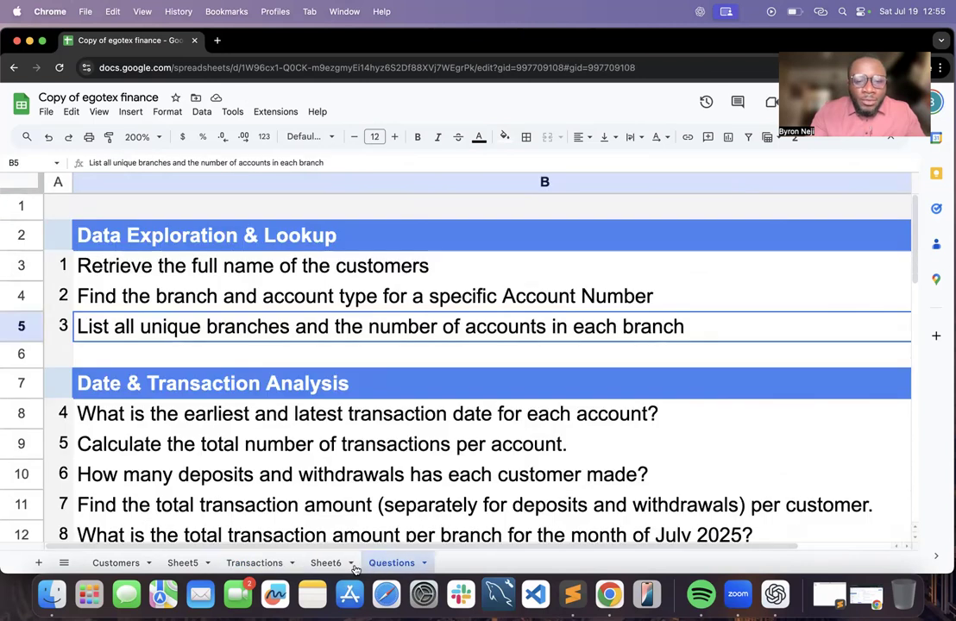
{"action": "left_click", "coordinate": [328, 563]}
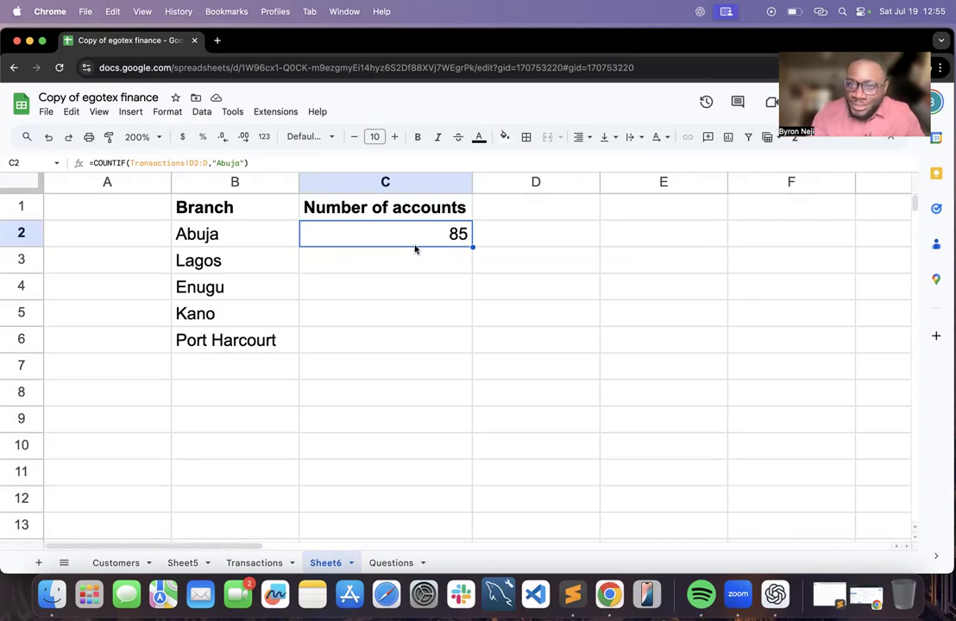
Count the distinct account numbers in E2 of Sheet6 with the formula =COUNTUNIQUE(Transactions!B2:B)
{"action": "left_click", "coordinate": [667, 238]}
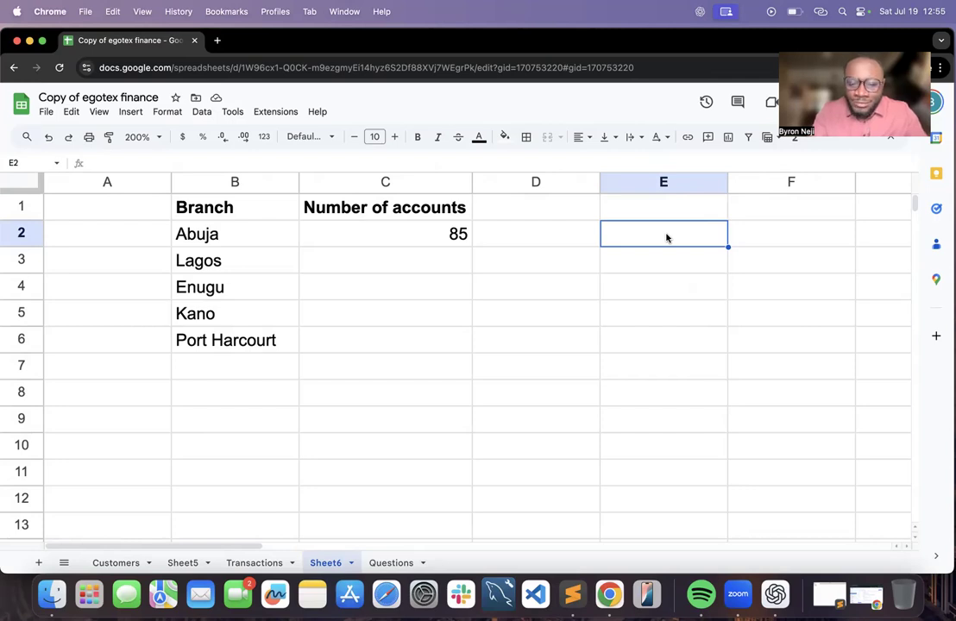
{"action": "type", "text": "="}
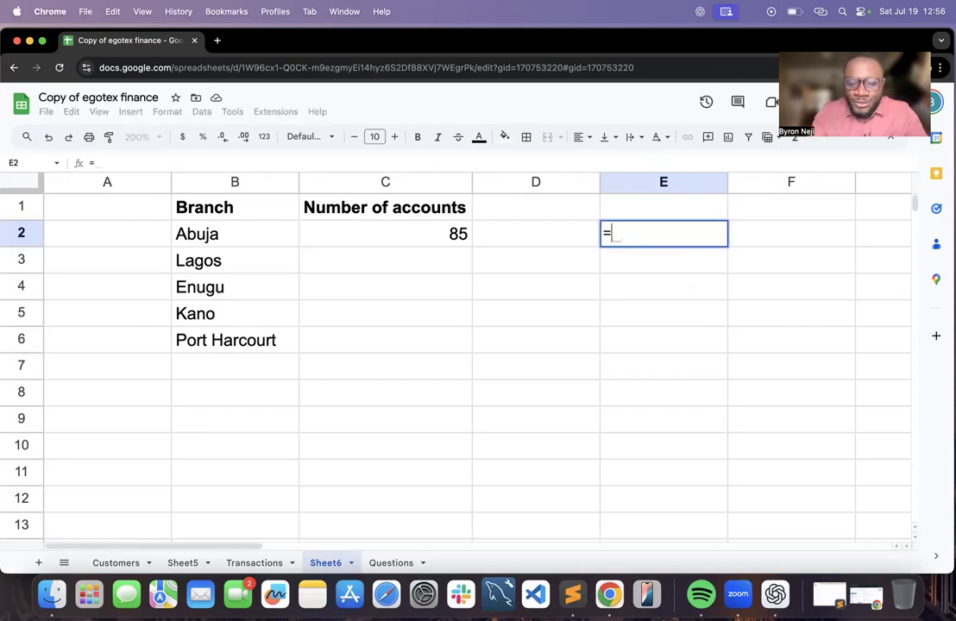
{"action": "type", "text": "countun"}
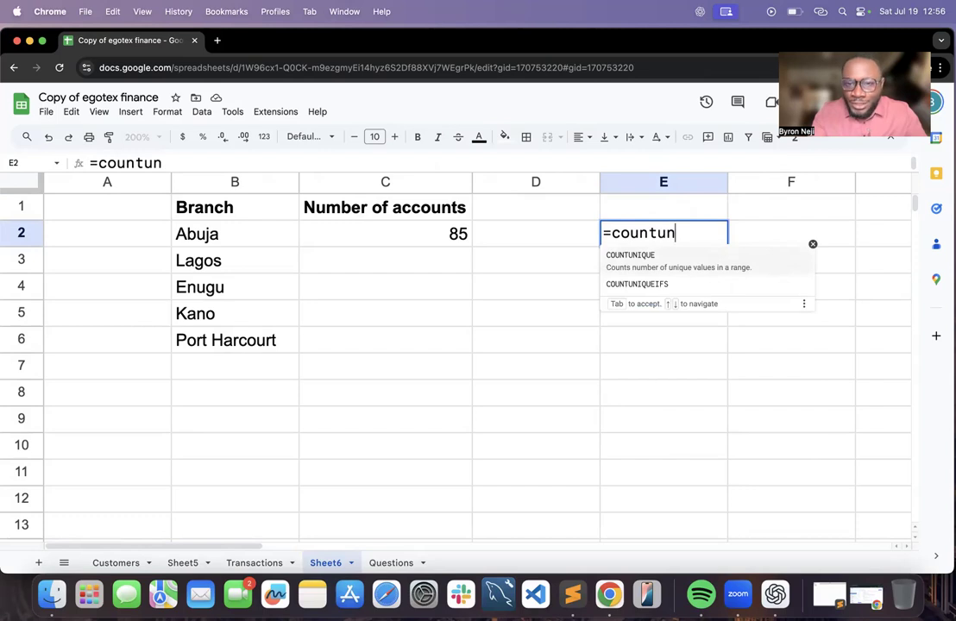
{"action": "type", "text": "i"}
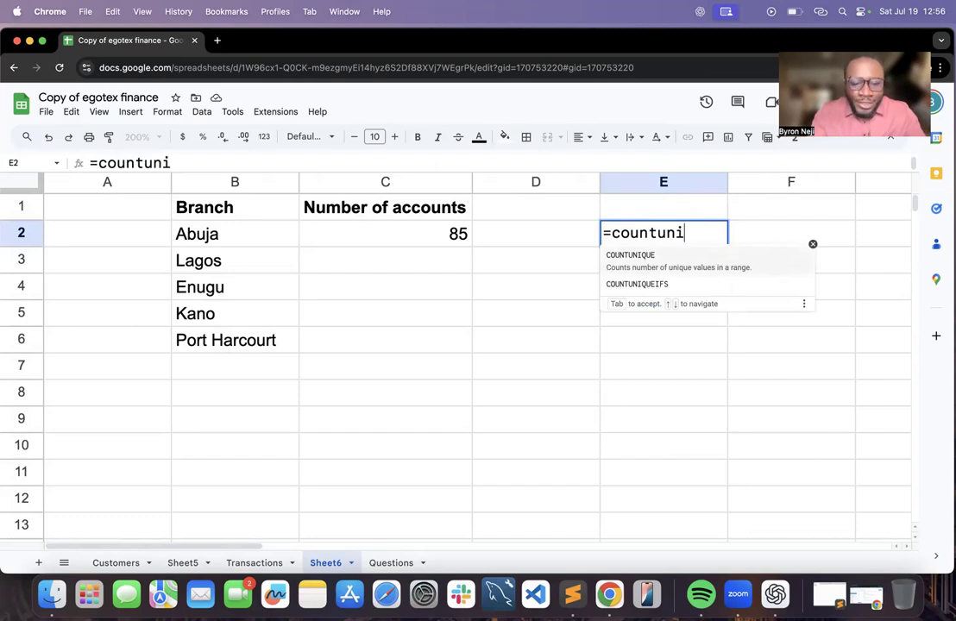
{"action": "type", "text": "que("}
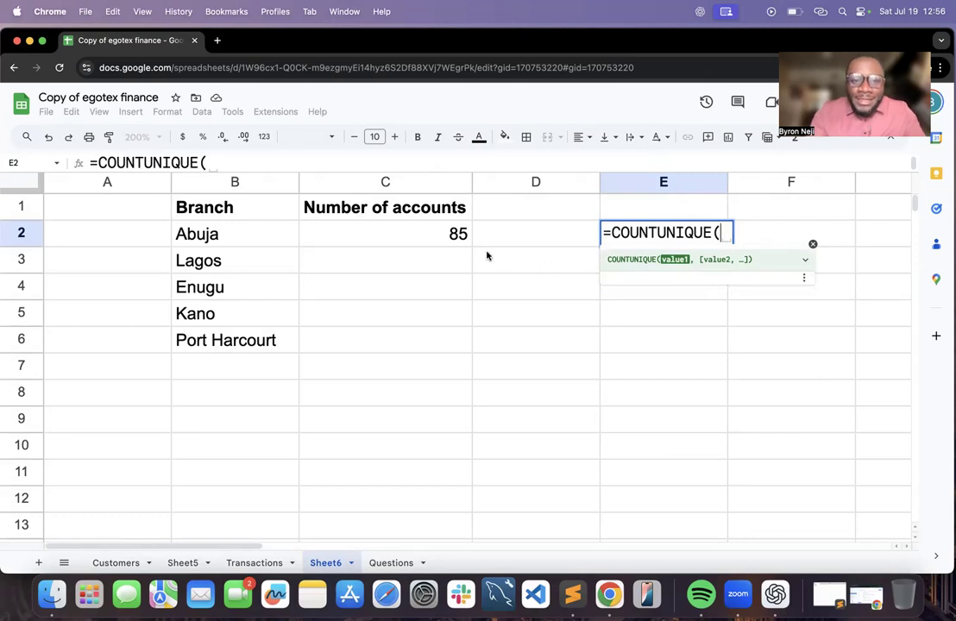
{"action": "left_click", "coordinate": [256, 564]}
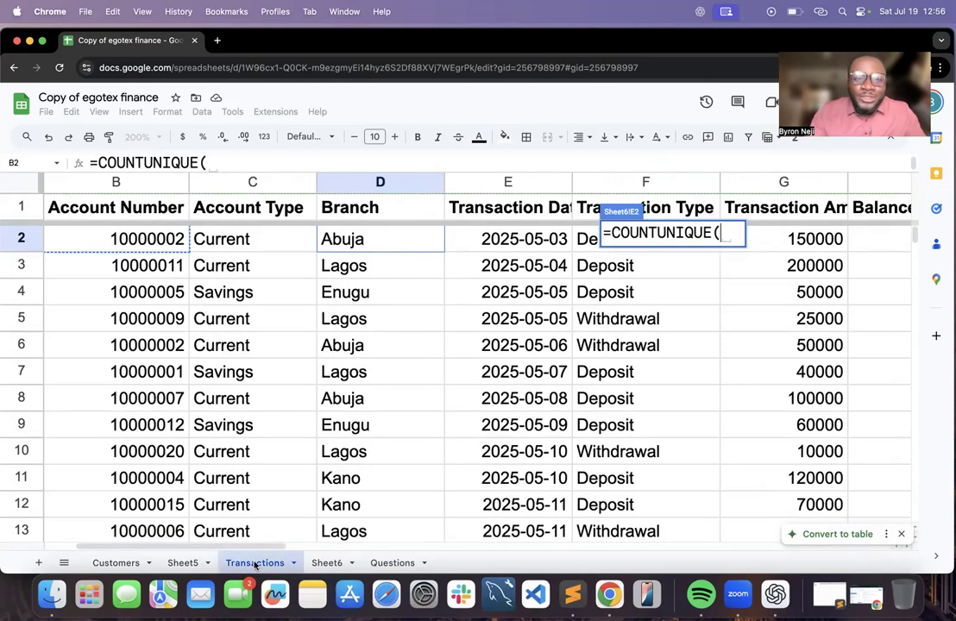
{"action": "left_click", "coordinate": [159, 244]}
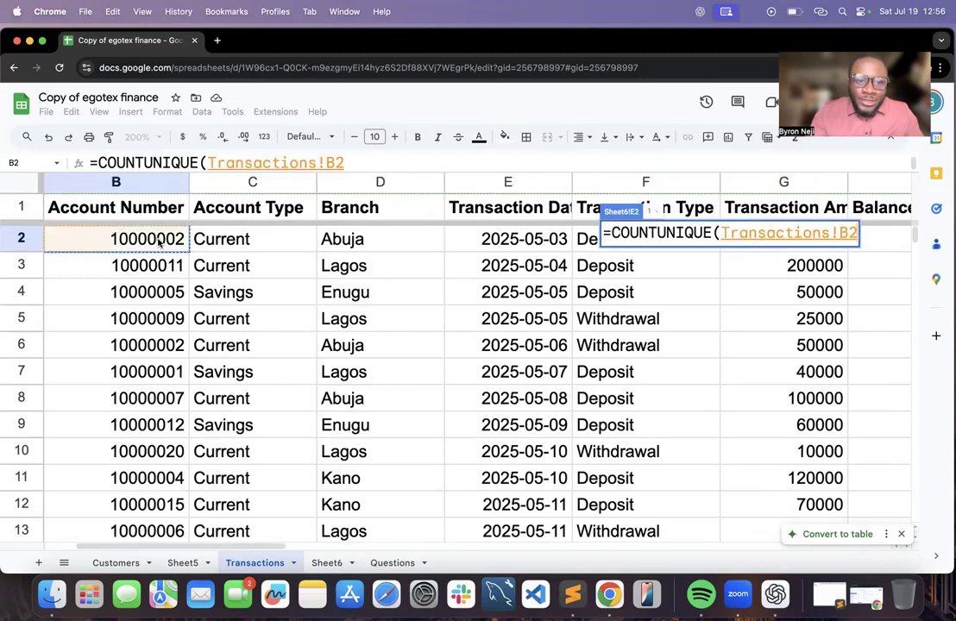
{"action": "type", "text": ":b"}
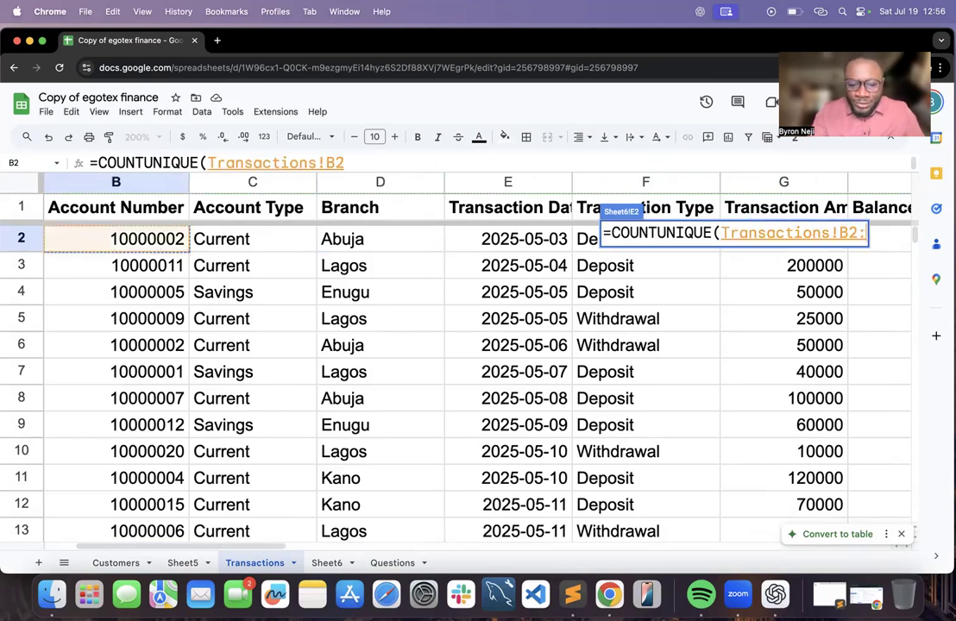
{"action": "key", "text": "Return"}
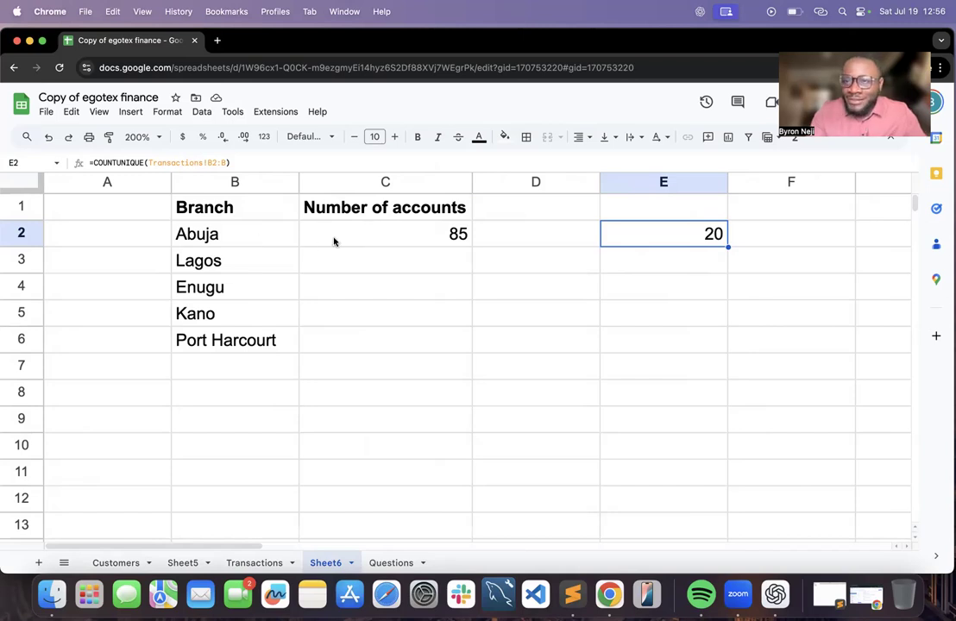
Review the COUNTUNIQUE formula in E2 of Sheet6 without changing it
{"action": "double_click", "coordinate": [684, 234]}
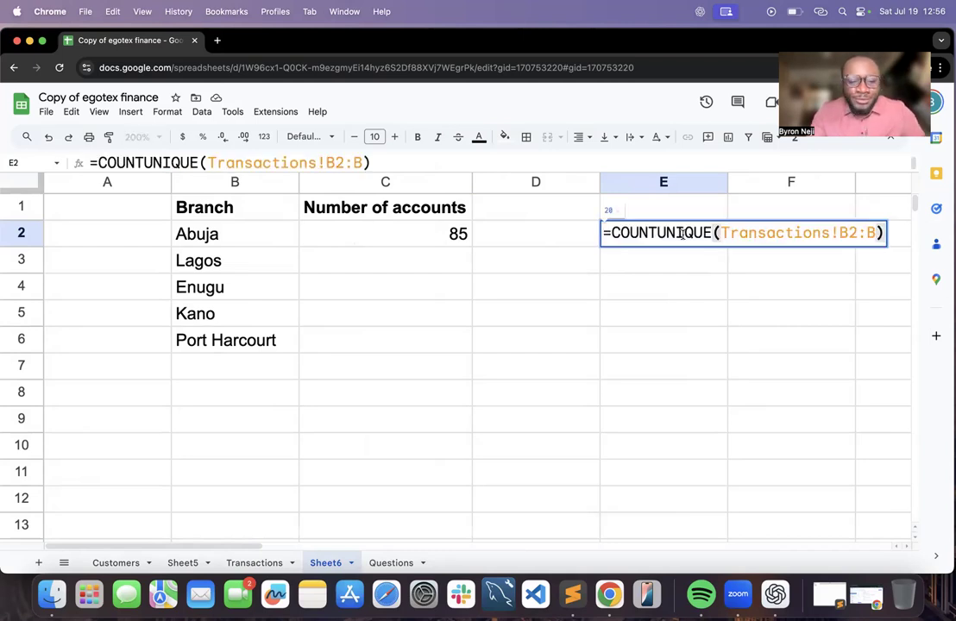
{"action": "key", "text": "Escape"}
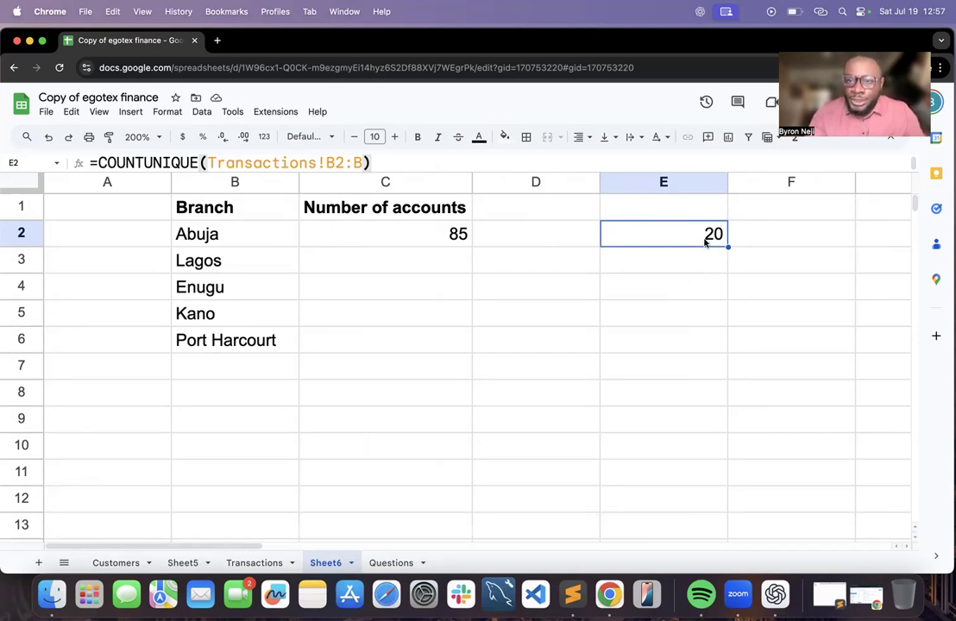
{"action": "double_click", "coordinate": [707, 243]}
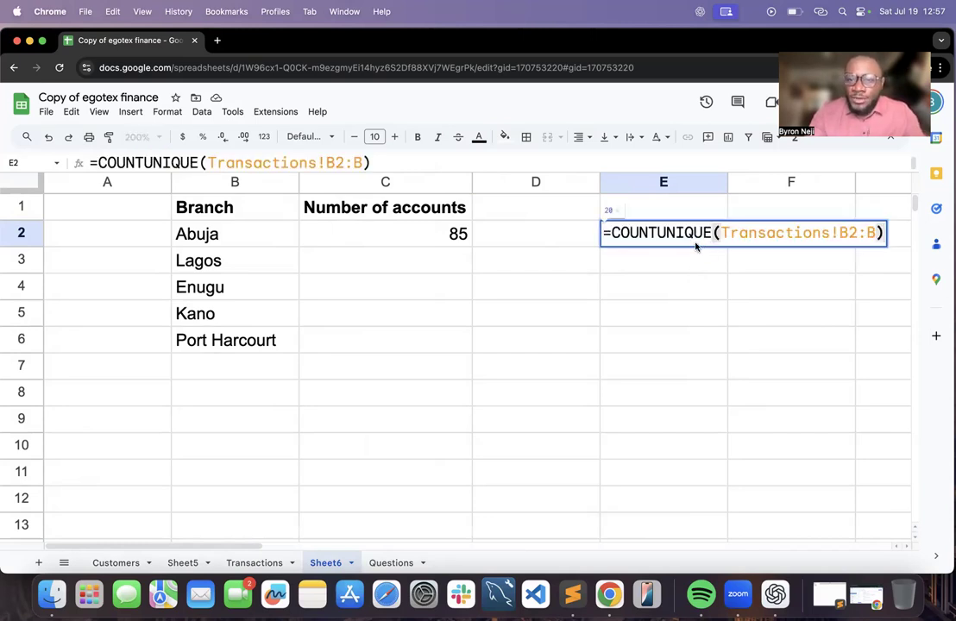
{"action": "left_click", "coordinate": [693, 266]}
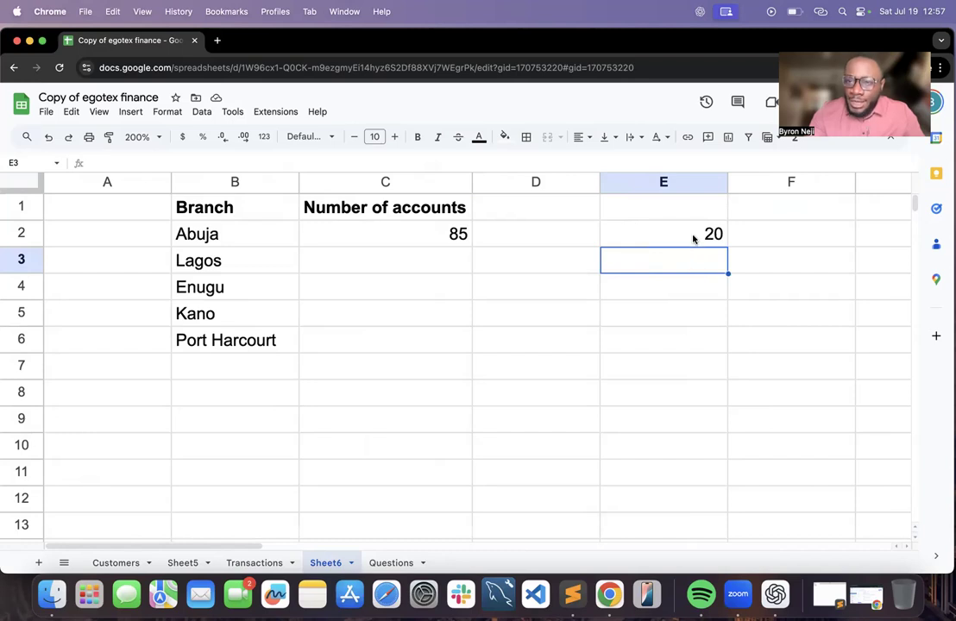
{"action": "left_click", "coordinate": [694, 239]}
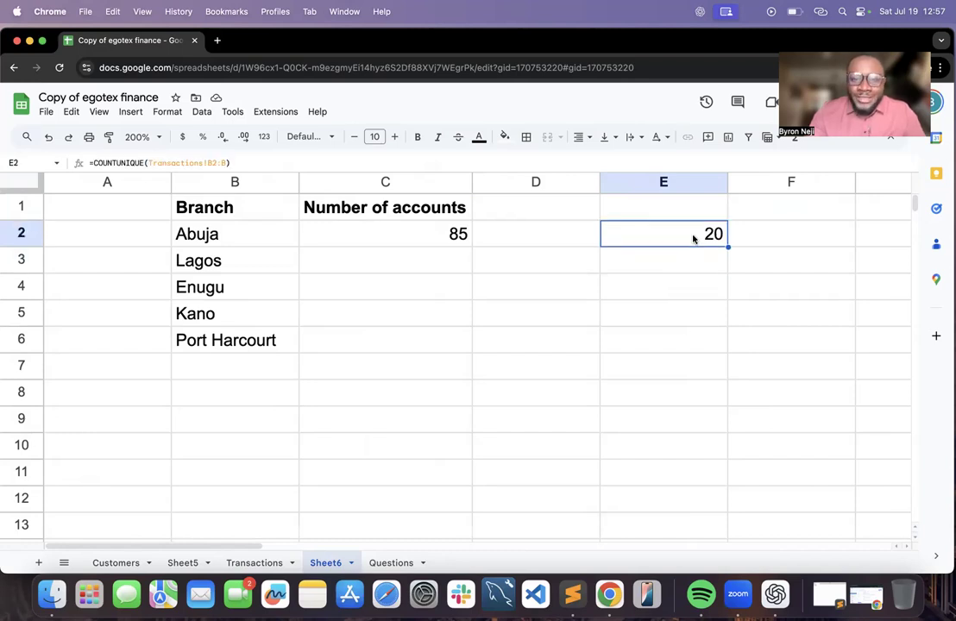
Clear the trial formulas from E2 and C2 of Sheet6 and reread question 3 on the Questions sheet
{"action": "key", "text": "Delete"}
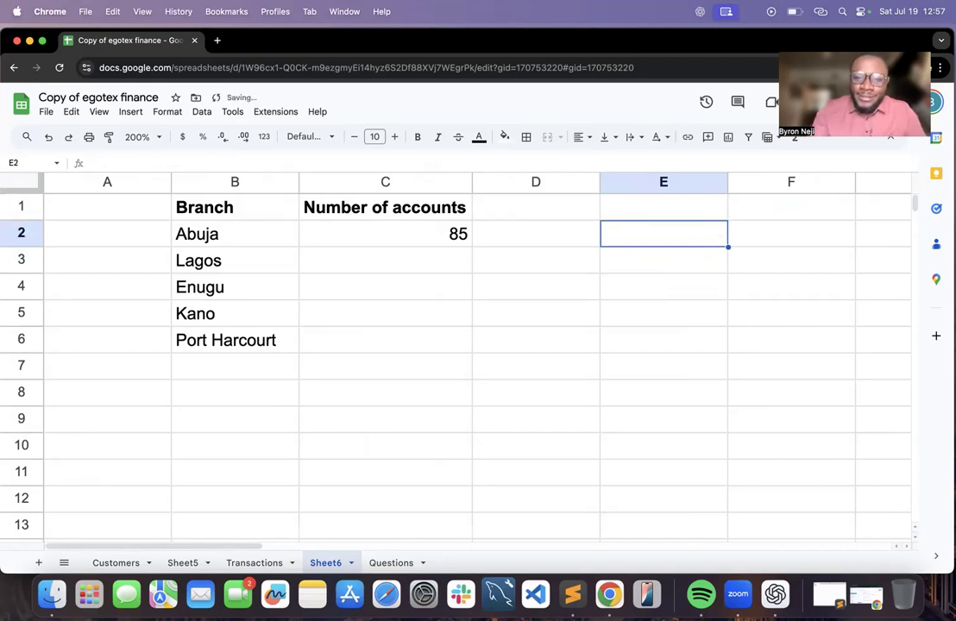
{"action": "left_click", "coordinate": [409, 241]}
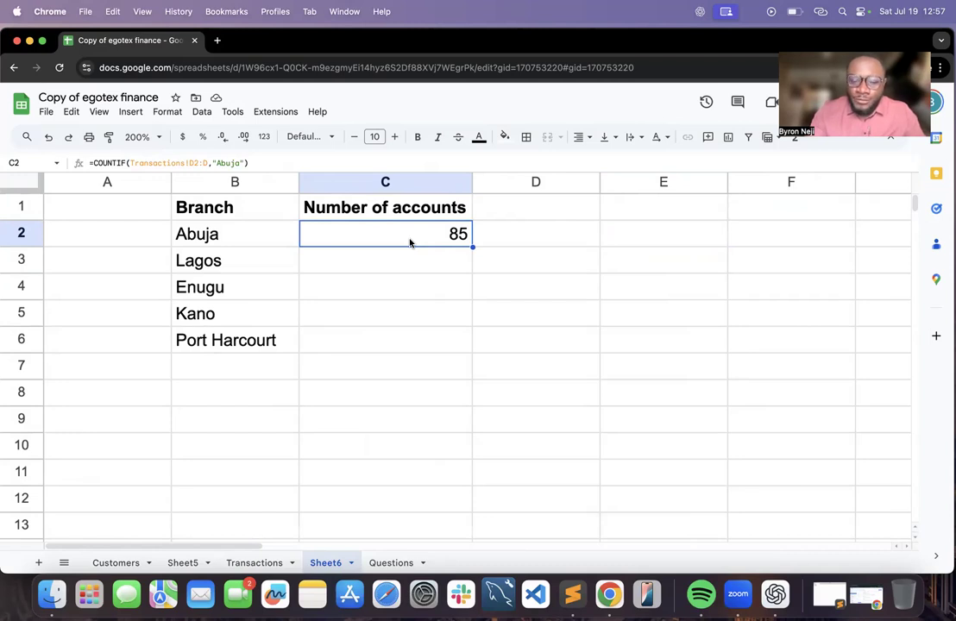
{"action": "key", "text": "Delete"}
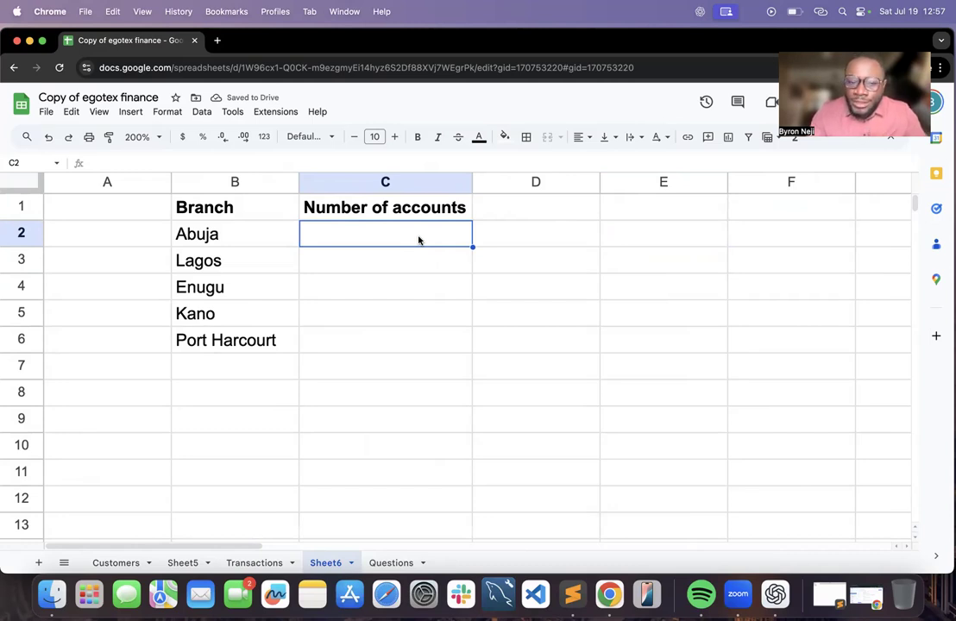
{"action": "left_click", "coordinate": [390, 562]}
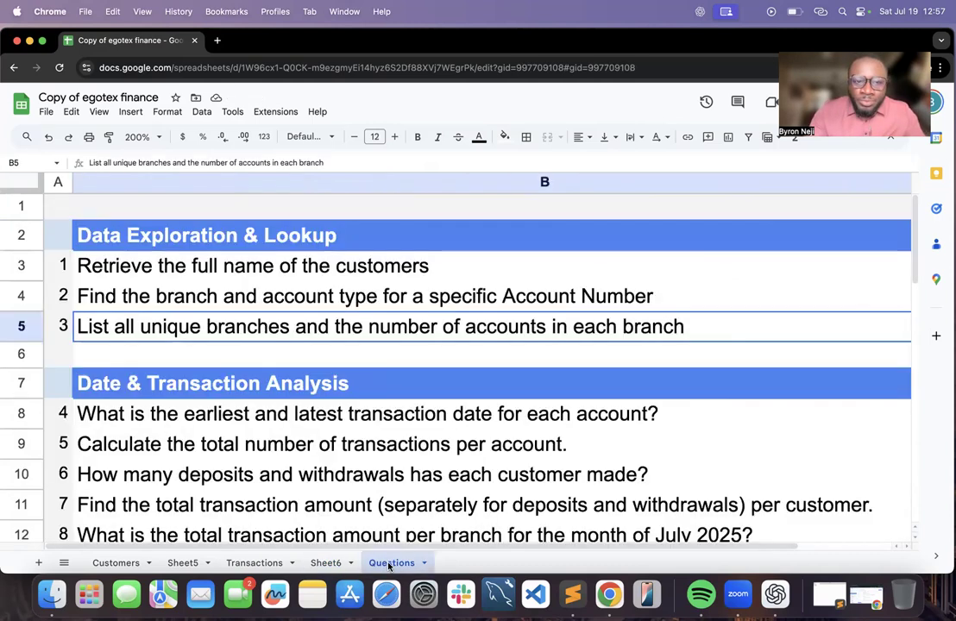
{"action": "left_click", "coordinate": [316, 562]}
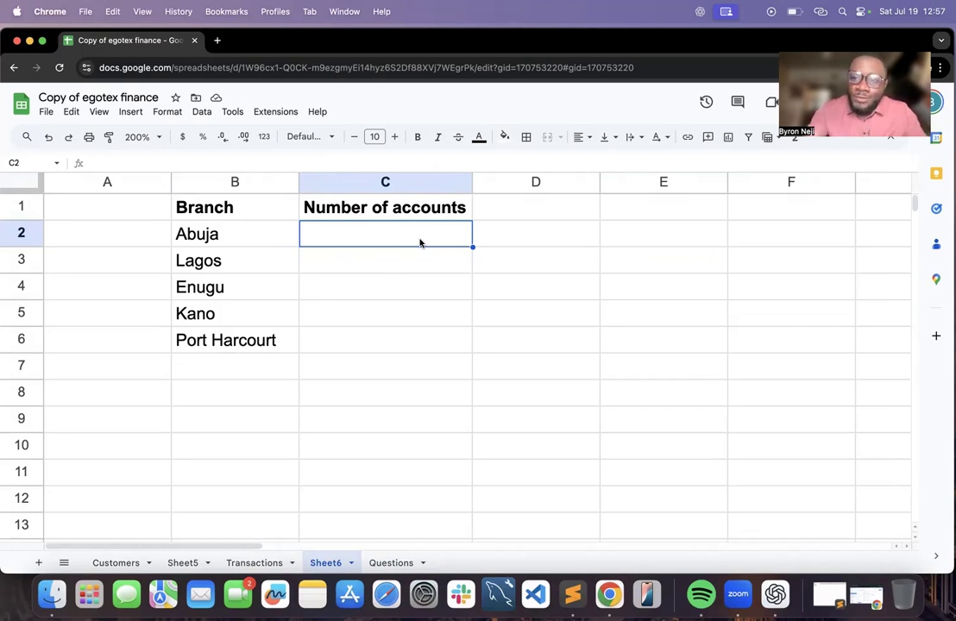
{"action": "type", "text": "="}
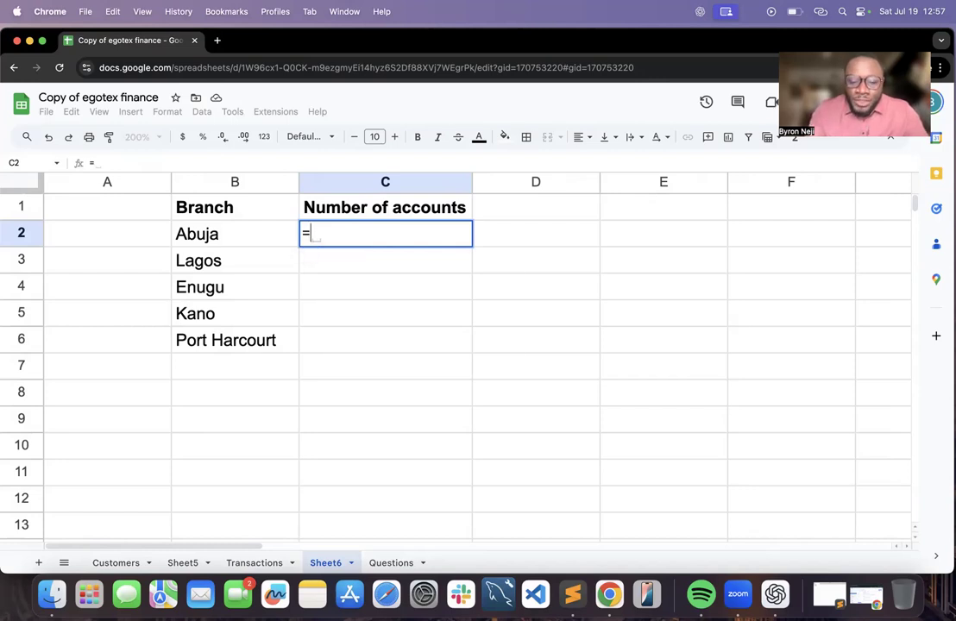
{"action": "type", "text": "COUNTUNIQUE"}
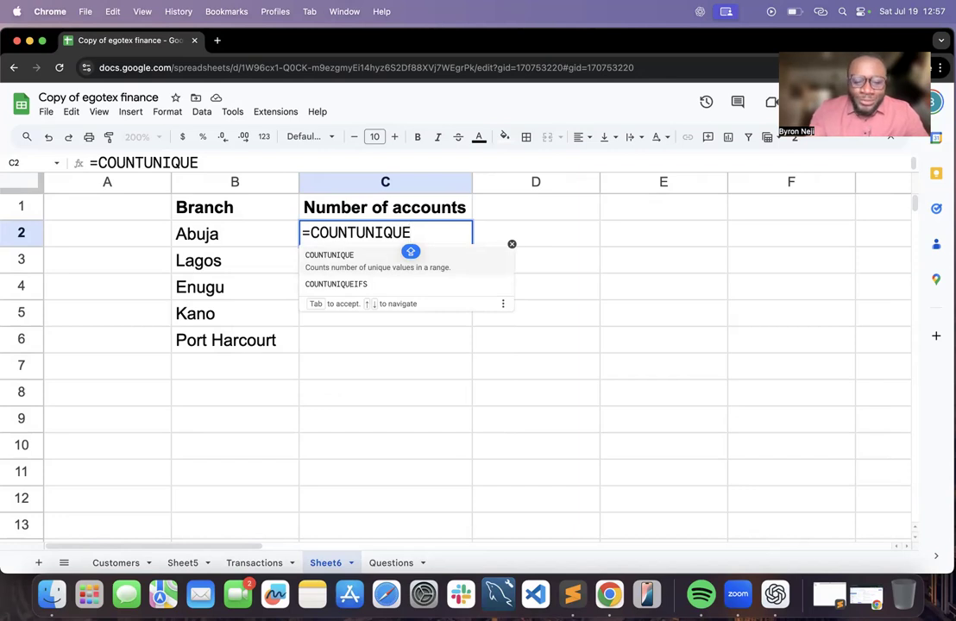
{"action": "type", "text": "IFS"}
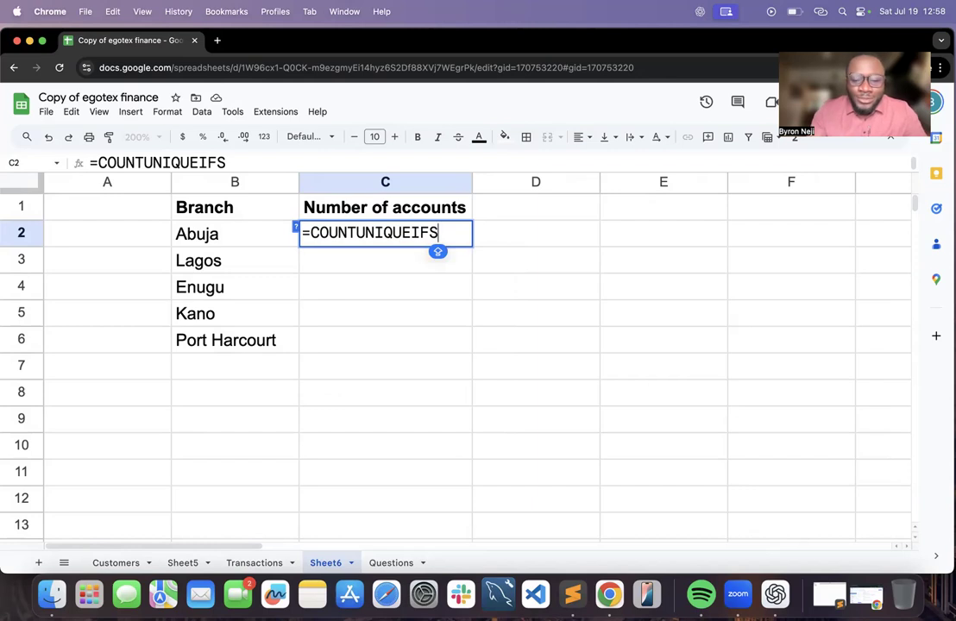
{"action": "key", "text": "Escape"}
Start a COUNTUNIQUEIFS formula in C2 of Sheet6
{"action": "type", "text": "=COPUNTGIF"}
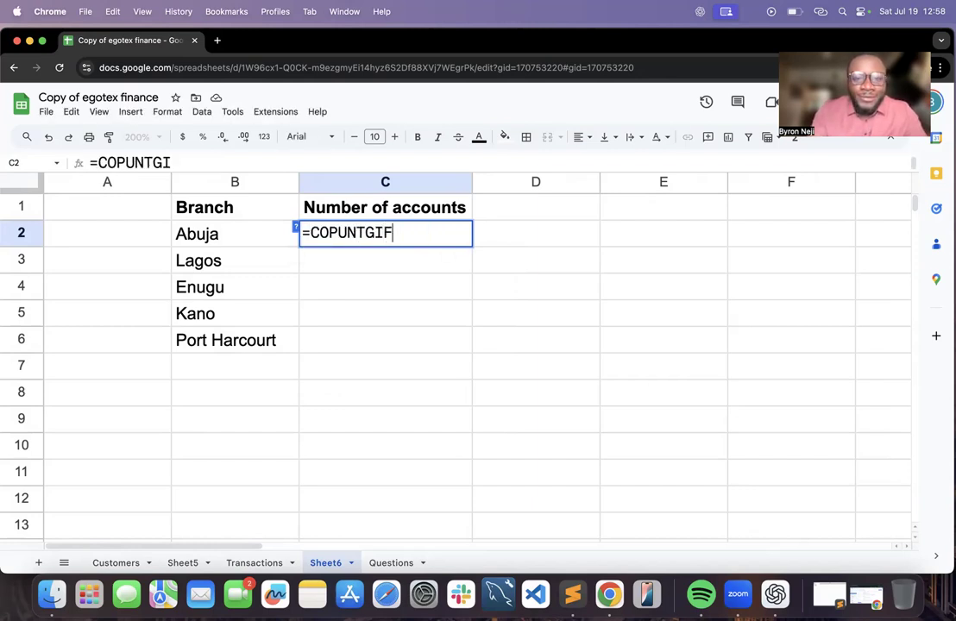
{"action": "key", "text": "BackSpace"}
{"action": "key", "text": "BackSpace"}
{"action": "key", "text": "BackSpace"}
{"action": "key", "text": "BackSpace"}
{"action": "key", "text": "BackSpace"}
{"action": "key", "text": "BackSpace"}
{"action": "key", "text": "BackSpace"}
{"action": "type", "text": "UNTIF"}
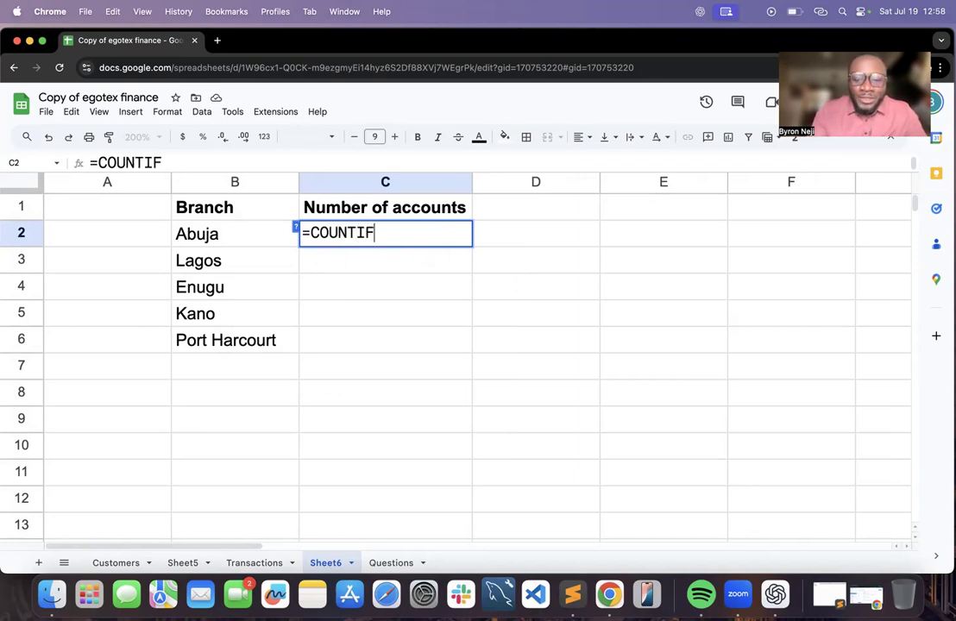
{"action": "type", "text": "("}
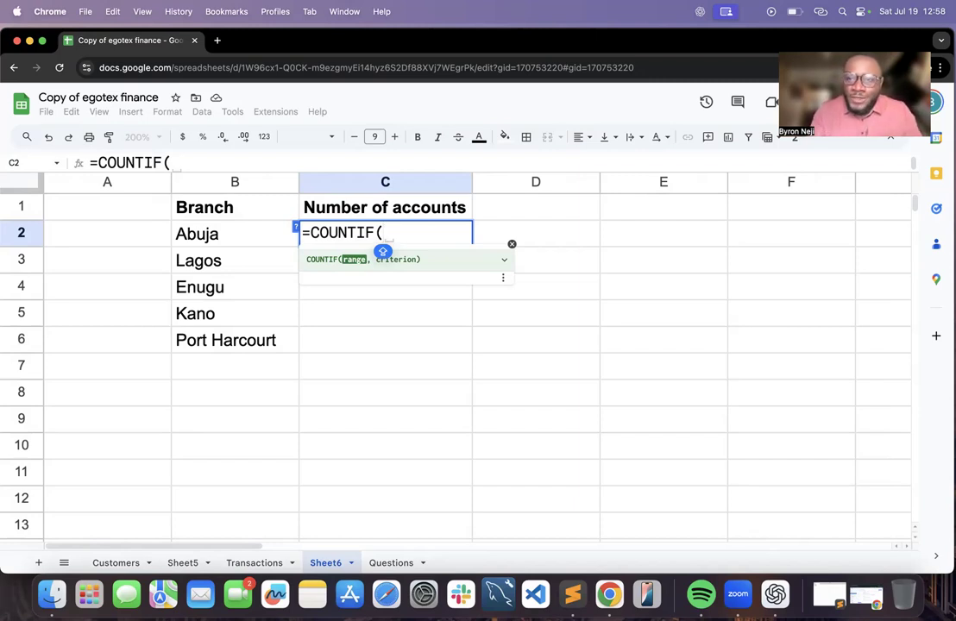
{"action": "key", "text": "BackSpace"}
{"action": "key", "text": "BackSpace"}
{"action": "key", "text": "BackSpace"}
{"action": "type", "text": "UNIQUE"}
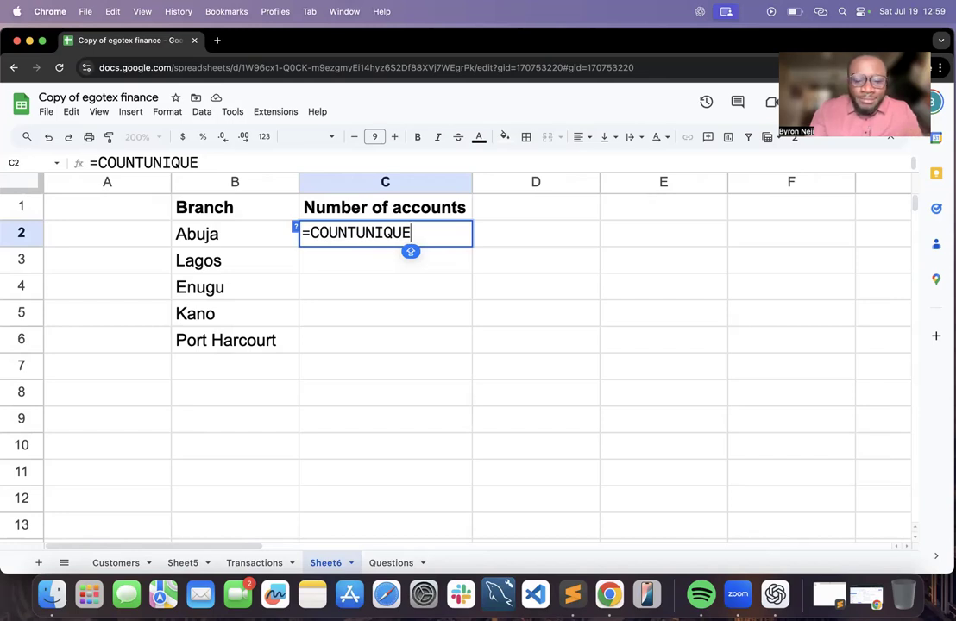
{"action": "type", "text": "IFS"}
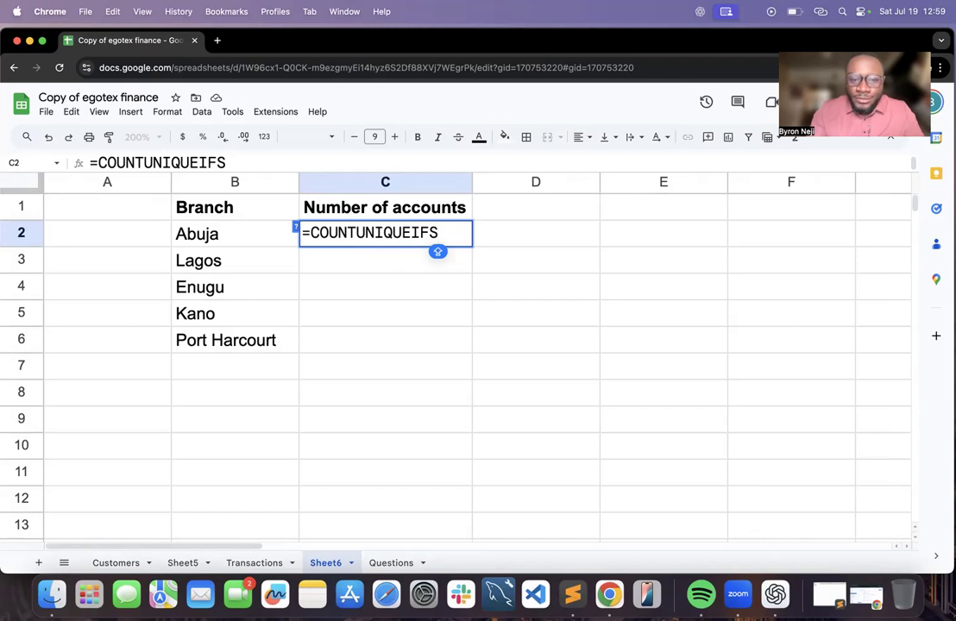
{"action": "type", "text": "("}
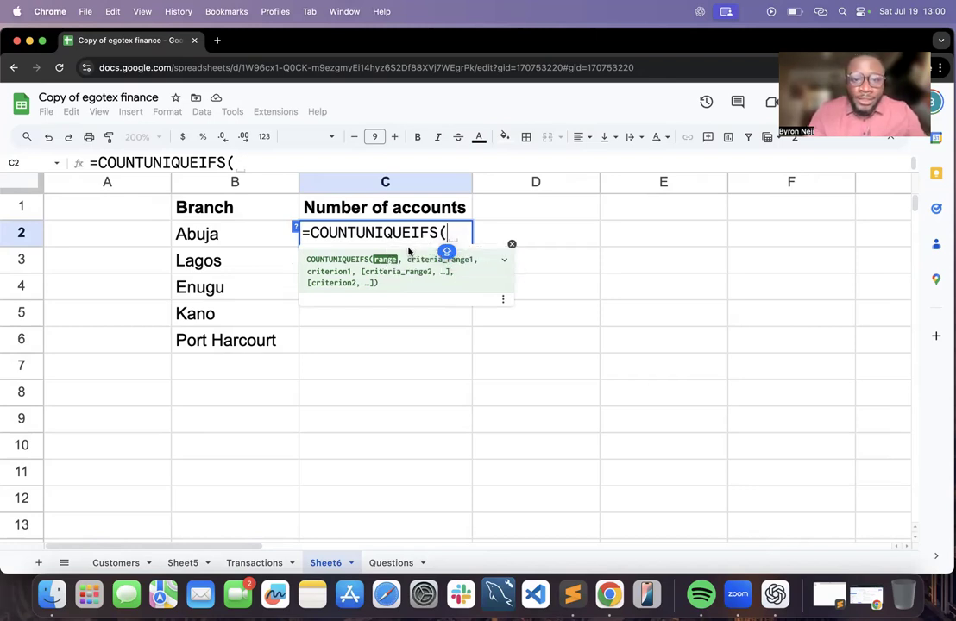
Set the COUNTUNIQUEIFS range to Transactions!B2:B and its criteria range to Transactions!D2:D
{"action": "left_click", "coordinate": [252, 564]}
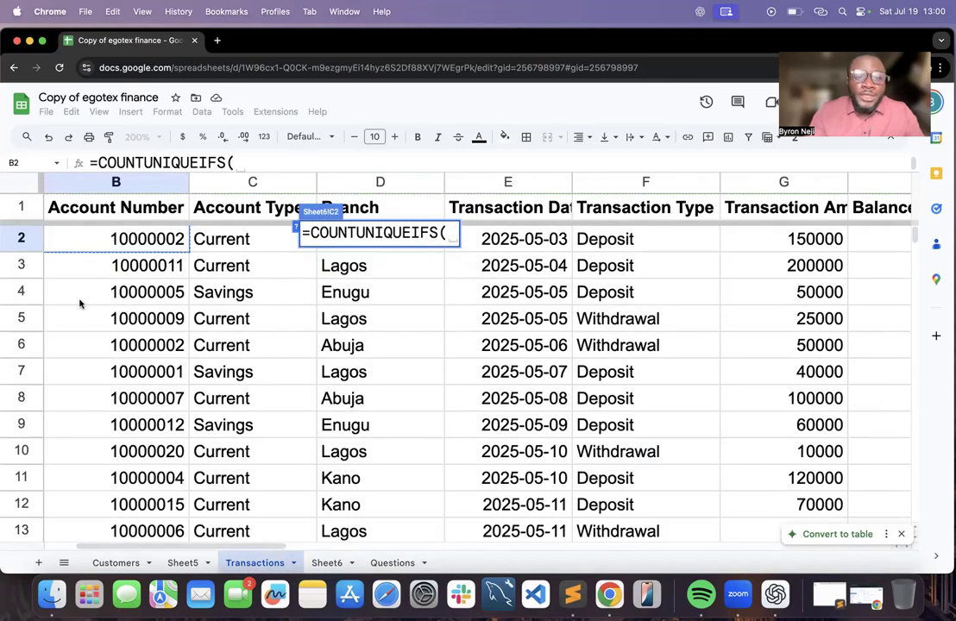
{"action": "left_click", "coordinate": [134, 240]}
{"action": "type", "text": ":B,"}
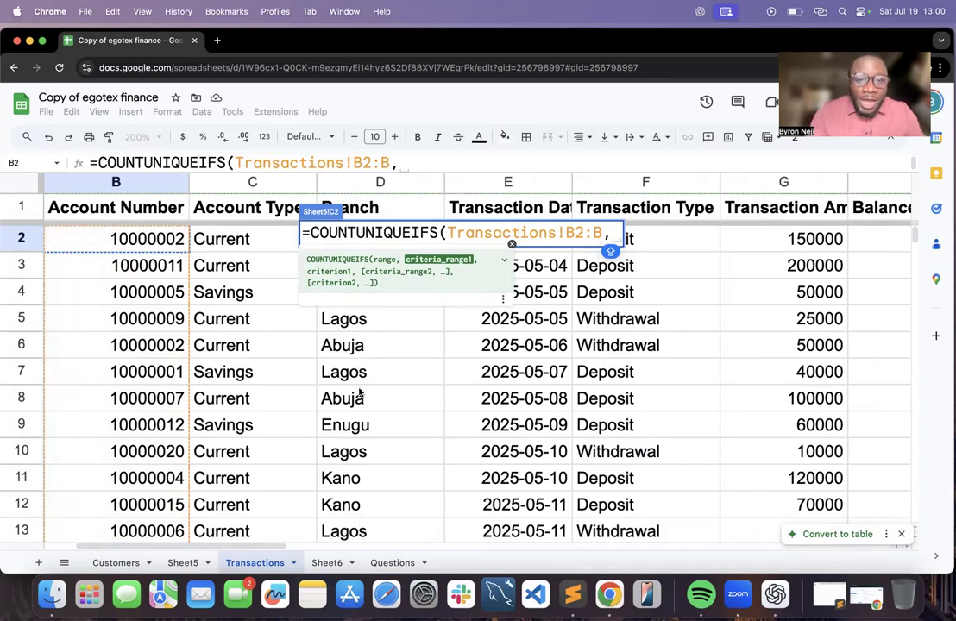
{"action": "scroll", "coordinate": [360, 392], "scroll_direction": "right", "scroll_amount": 3}
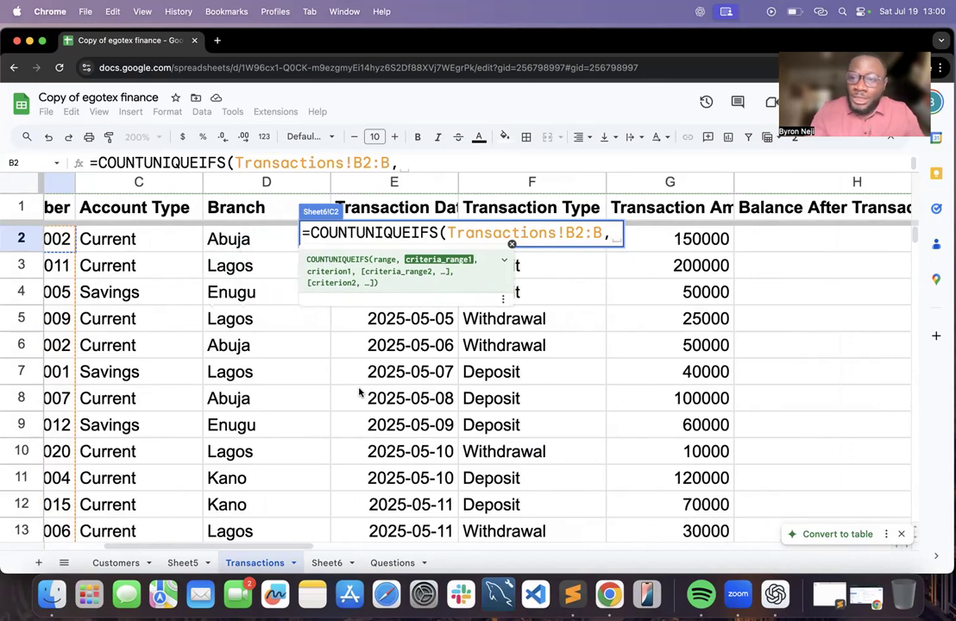
{"action": "left_click", "coordinate": [258, 240]}
{"action": "type", "text": ":"}
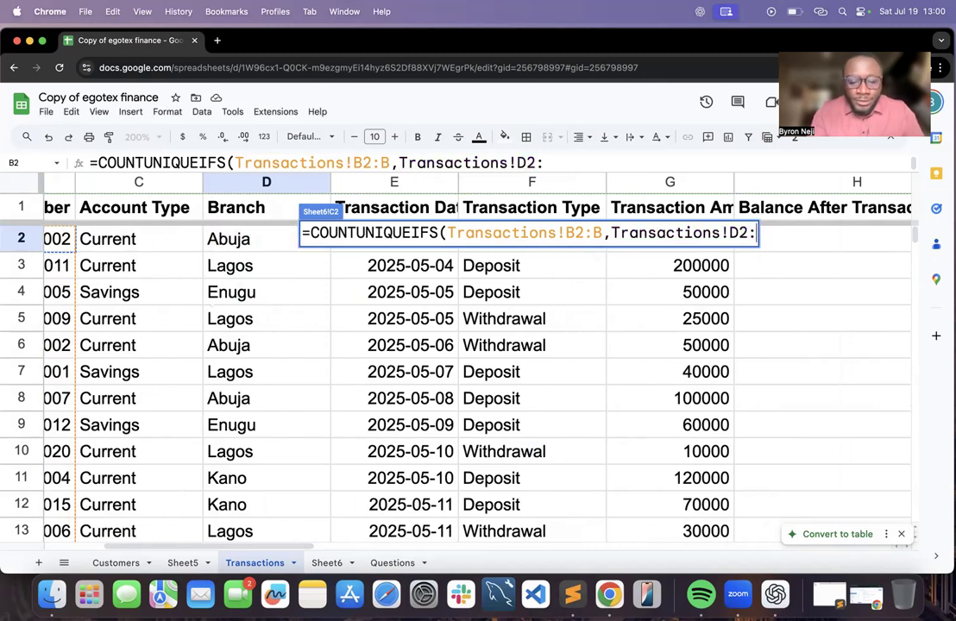
{"action": "type", "text": "D,"}
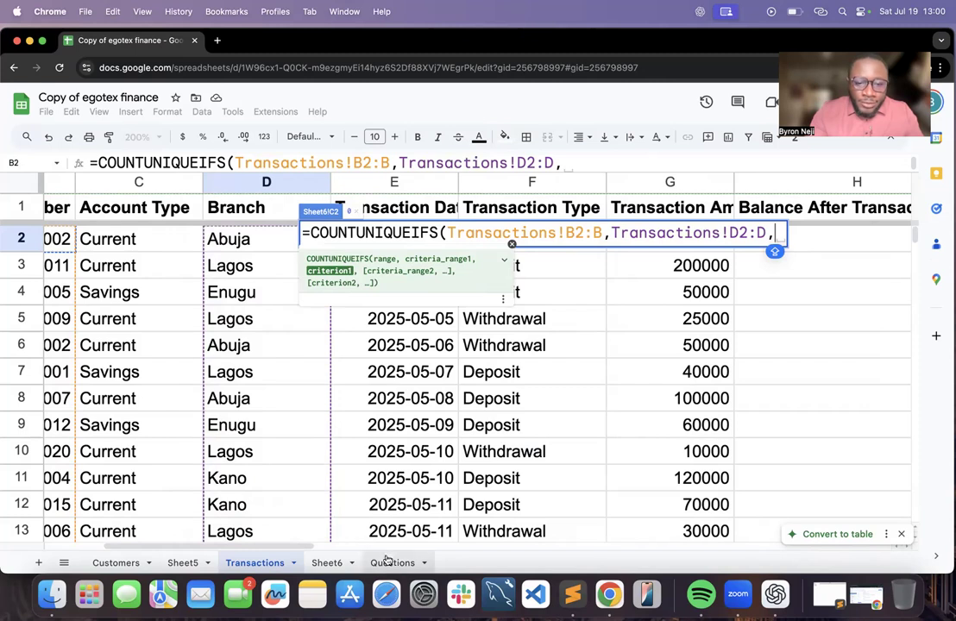
Add "Abuja" as the criterion and enter the COUNTUNIQUEIFS formula in C2
{"action": "type", "text": "\"a"}
{"action": "key", "text": "BackSpace"}
{"action": "type", "text": "Abuja\""}
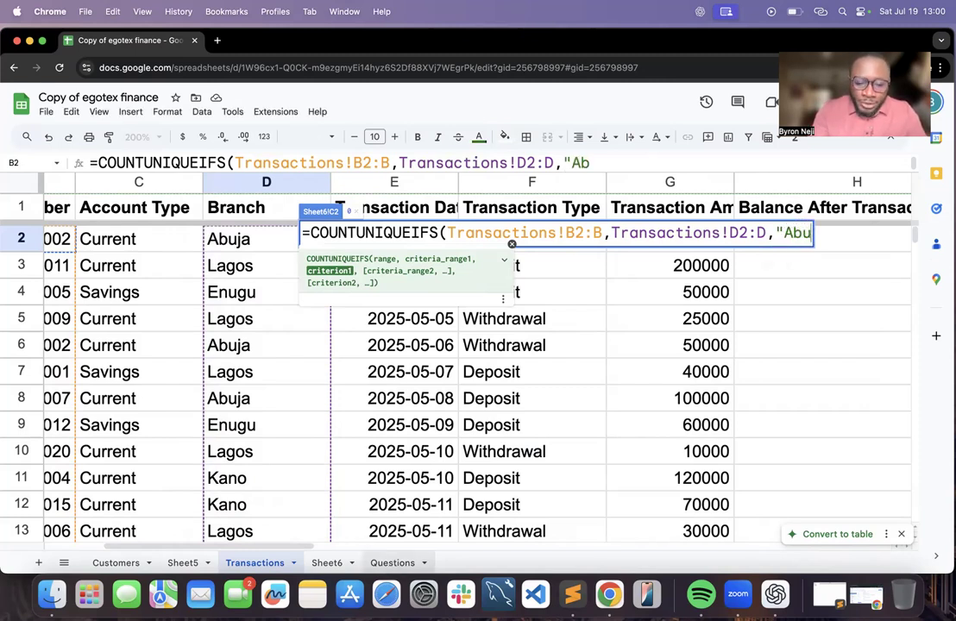
{"action": "key", "text": "Return"}
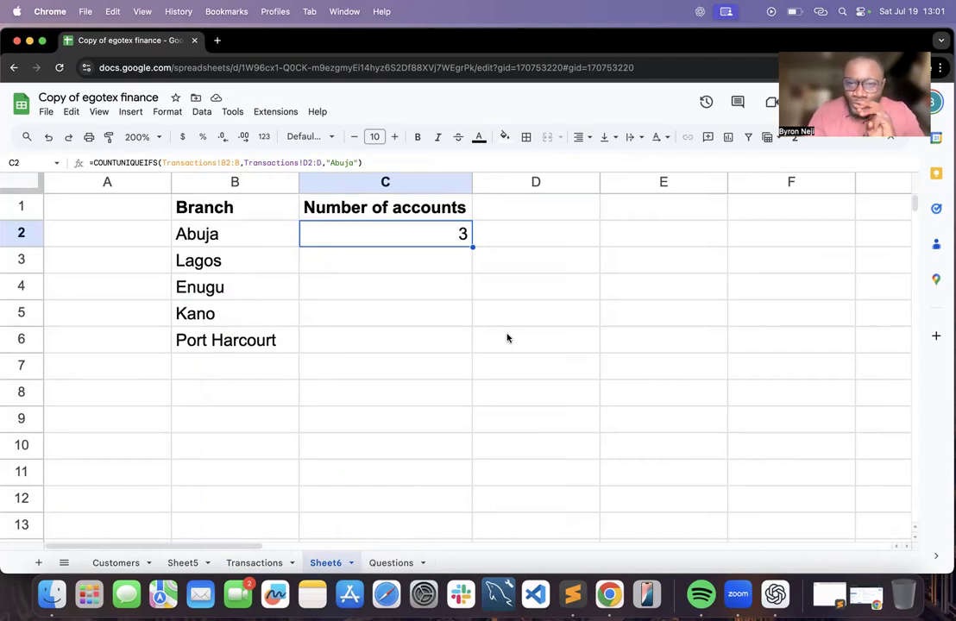
Replace the fixed "Abuja" criterion in the C2 formula with a reference to B2
{"action": "double_click", "coordinate": [454, 243]}
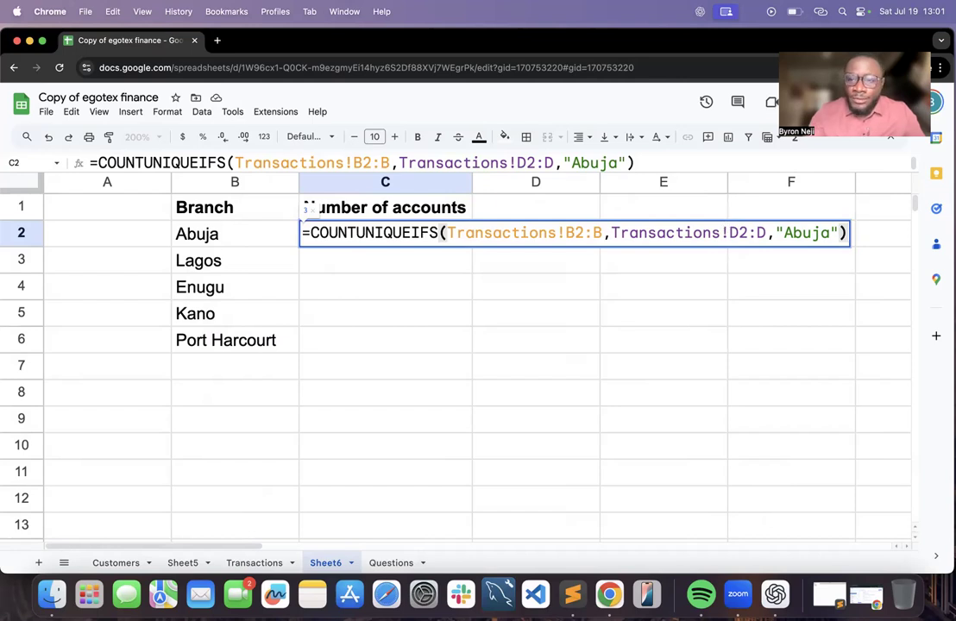
{"action": "left_click_drag", "start_coordinate": [836, 232], "coordinate": [775, 233]}
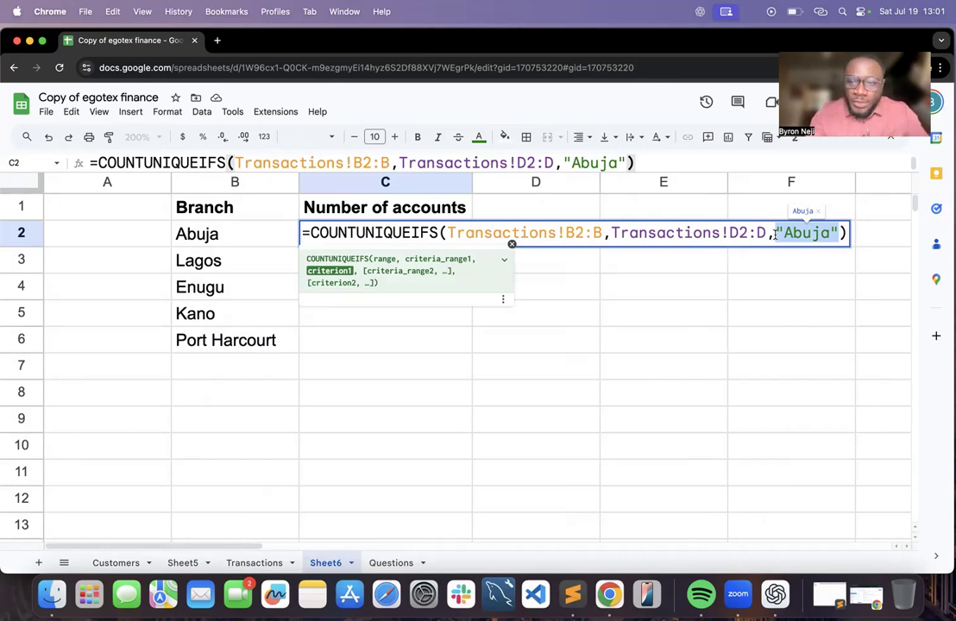
{"action": "key", "text": "BackSpace"}
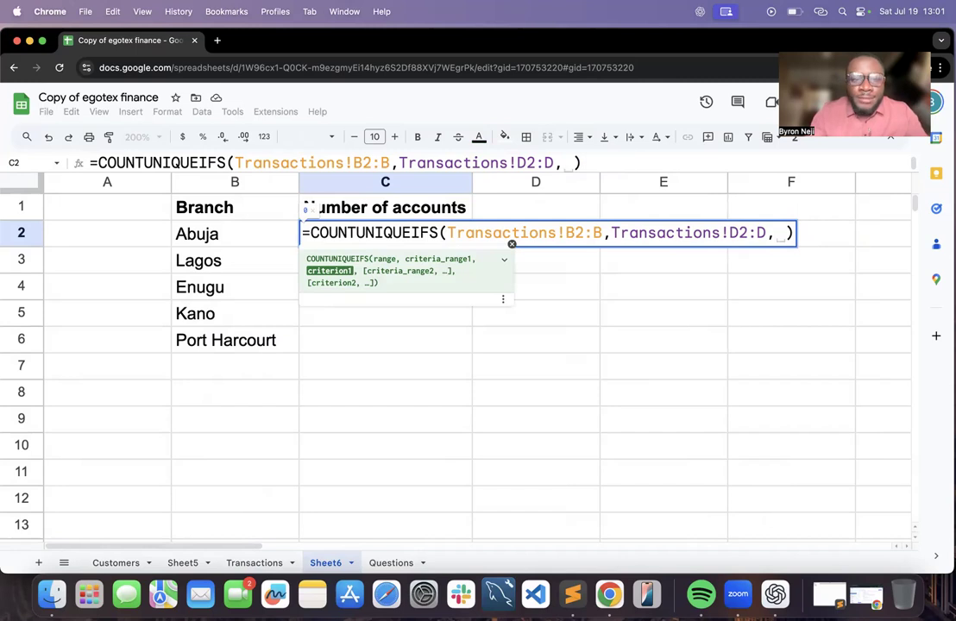
{"action": "left_click", "coordinate": [270, 239]}
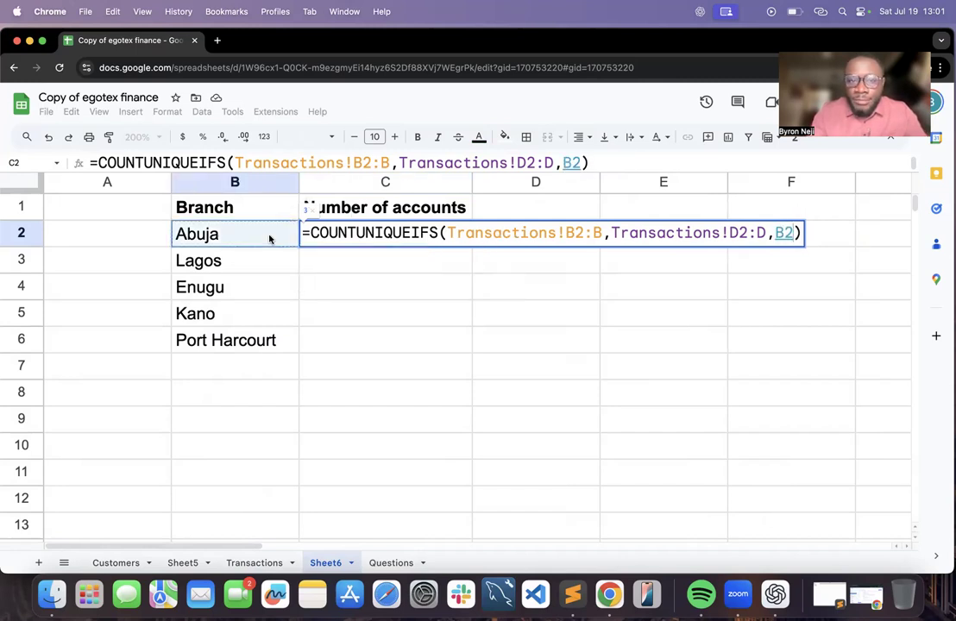
{"action": "key", "text": "Return"}
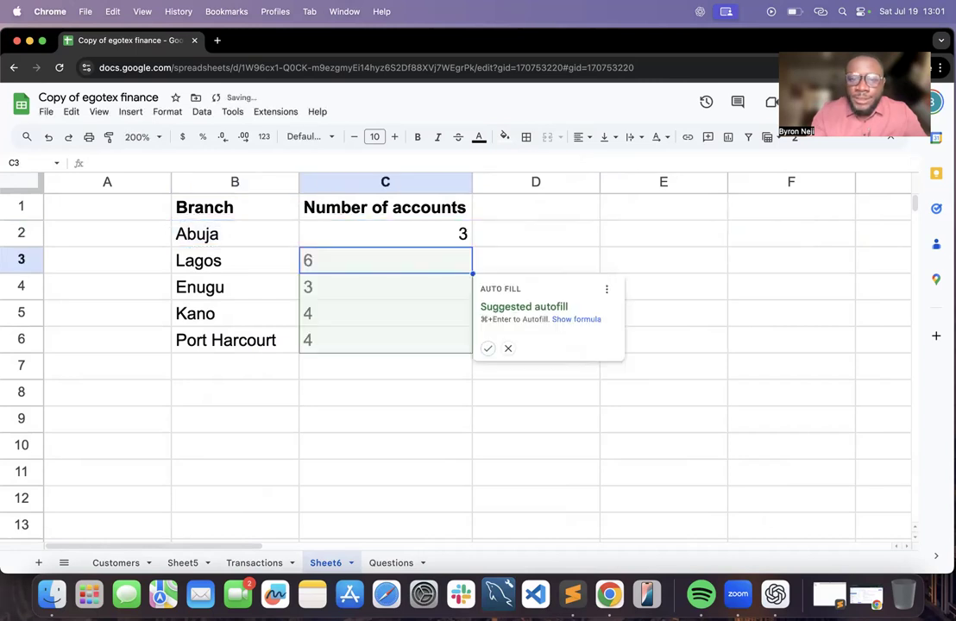
Dismiss the autofill suggestion and fill the C2 formula down to C6
{"action": "left_click", "coordinate": [506, 349]}
{"action": "left_click", "coordinate": [412, 230]}
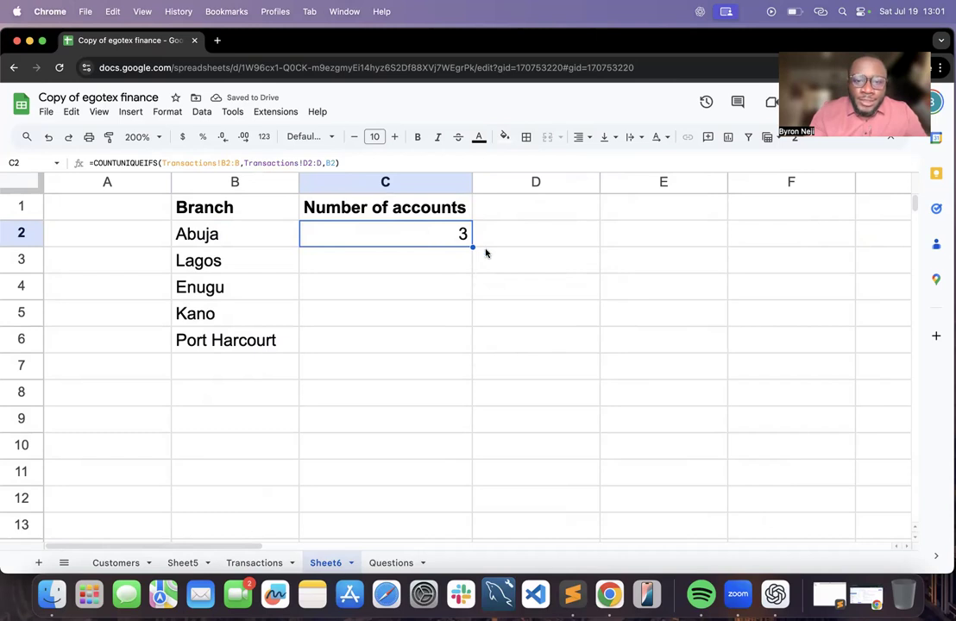
{"action": "left_click_drag", "start_coordinate": [471, 246], "coordinate": [463, 342]}
Look through the filled account counts for every branch in C2:C6
{"action": "left_click", "coordinate": [506, 337]}
{"action": "left_click", "coordinate": [448, 234]}
{"action": "left_click", "coordinate": [447, 262]}
{"action": "left_click", "coordinate": [448, 298]}
{"action": "left_click", "coordinate": [450, 316]}
{"action": "left_click", "coordinate": [450, 337]}
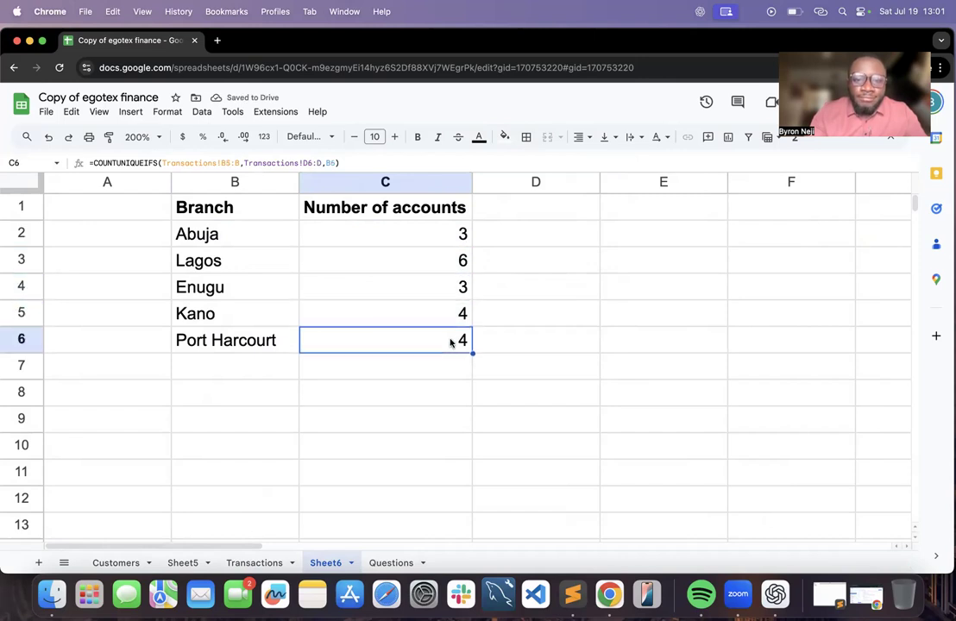
{"action": "left_click", "coordinate": [461, 260]}
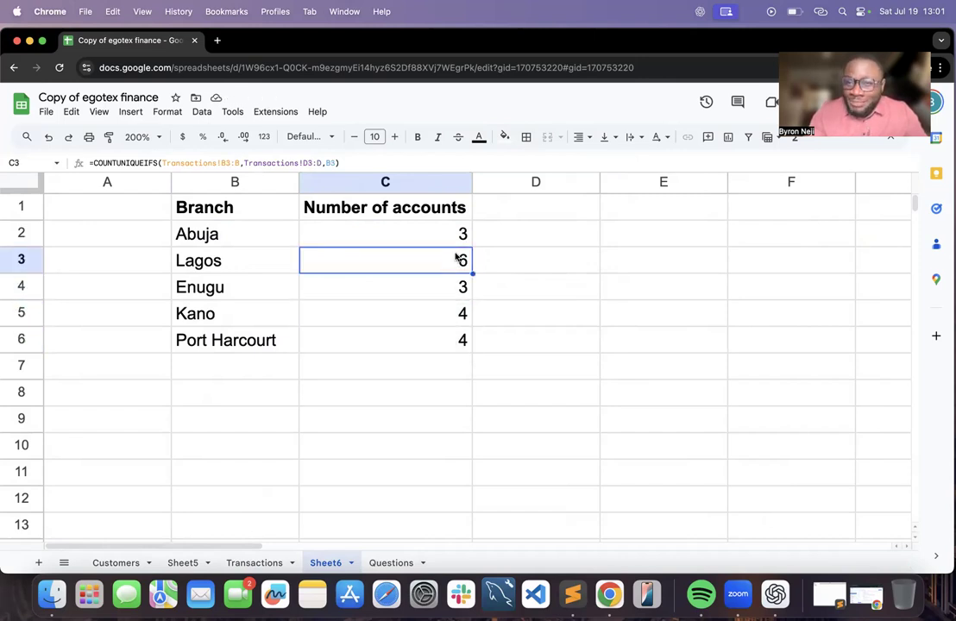
Inspect the COUNTUNIQUEIFS formulas in C2, C3, C4 and C6 to compare their Transactions range references
{"action": "double_click", "coordinate": [439, 234]}
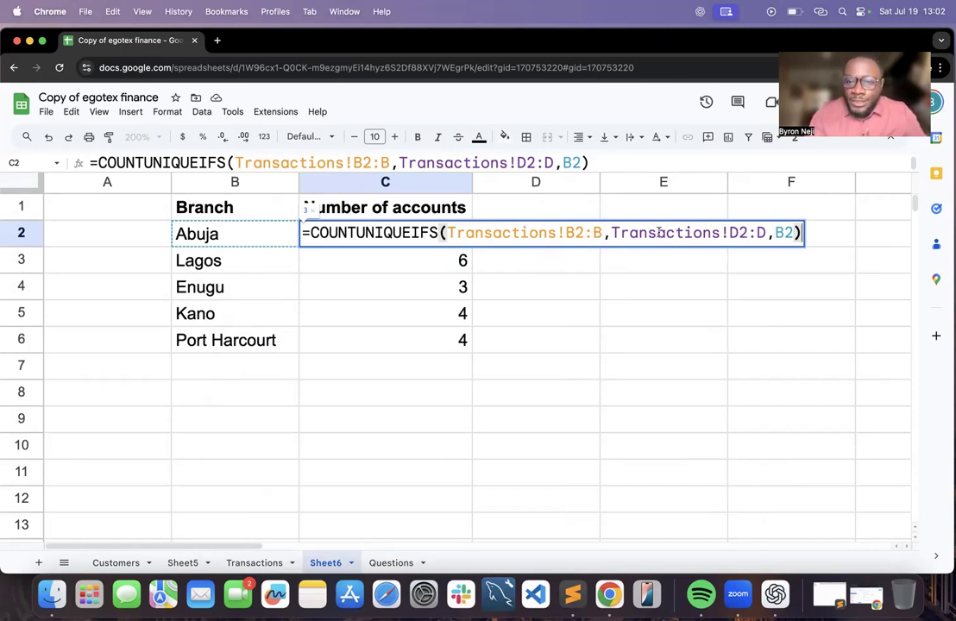
{"action": "double_click", "coordinate": [448, 264]}
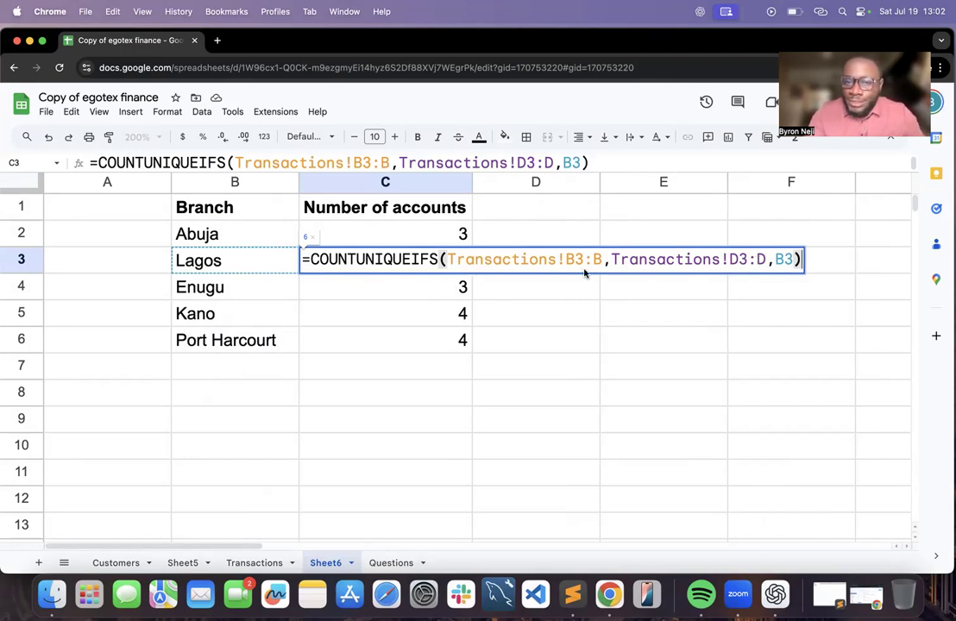
{"action": "key", "text": "Return"}
{"action": "double_click", "coordinate": [430, 292]}
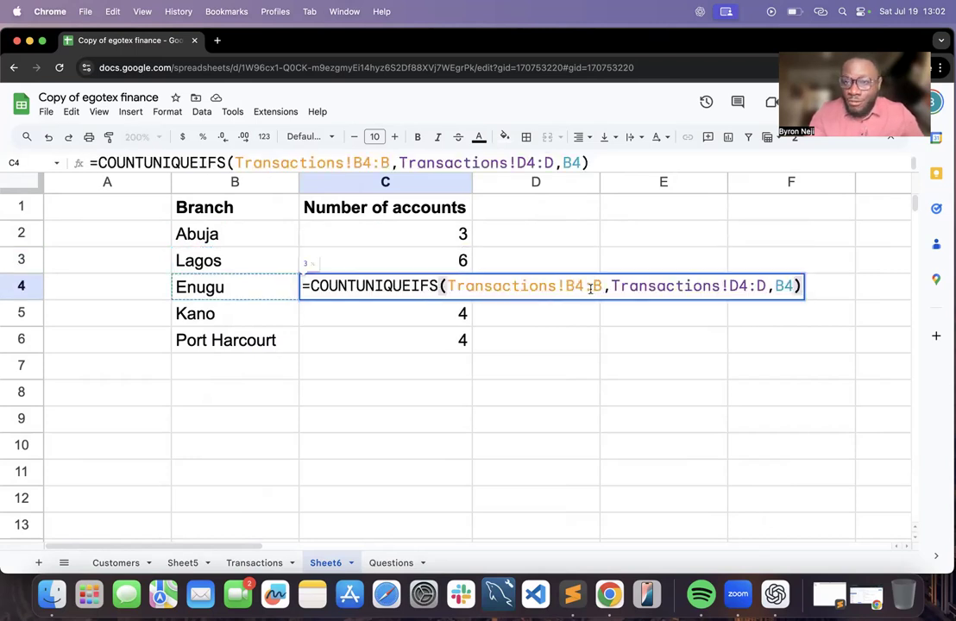
{"action": "left_click", "coordinate": [431, 345]}
{"action": "double_click", "coordinate": [431, 345]}
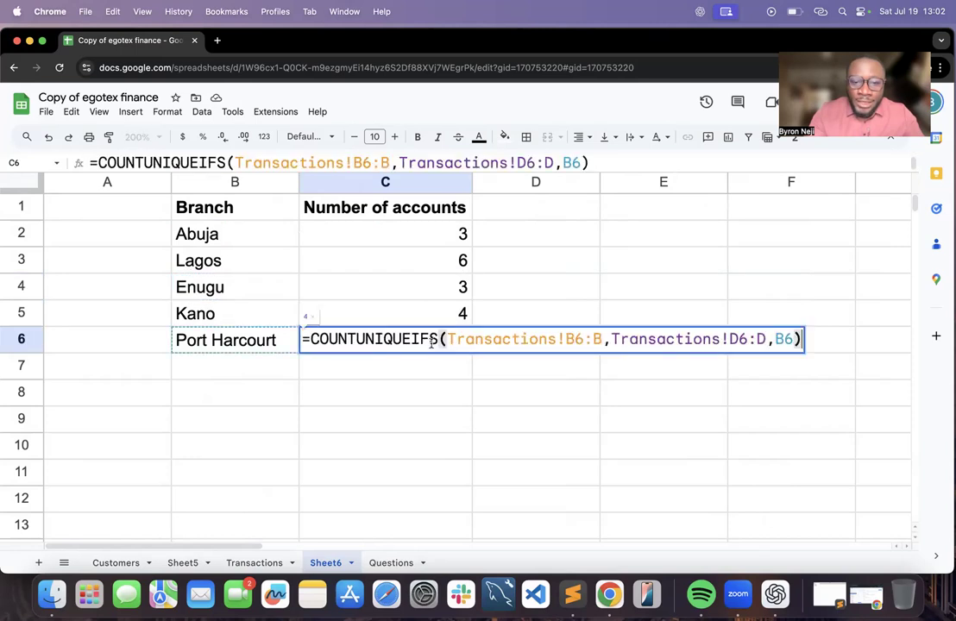
Examine the Transactions rows from row 2 through 5 and row 7 against the shifting formula ranges
{"action": "left_click", "coordinate": [244, 564]}
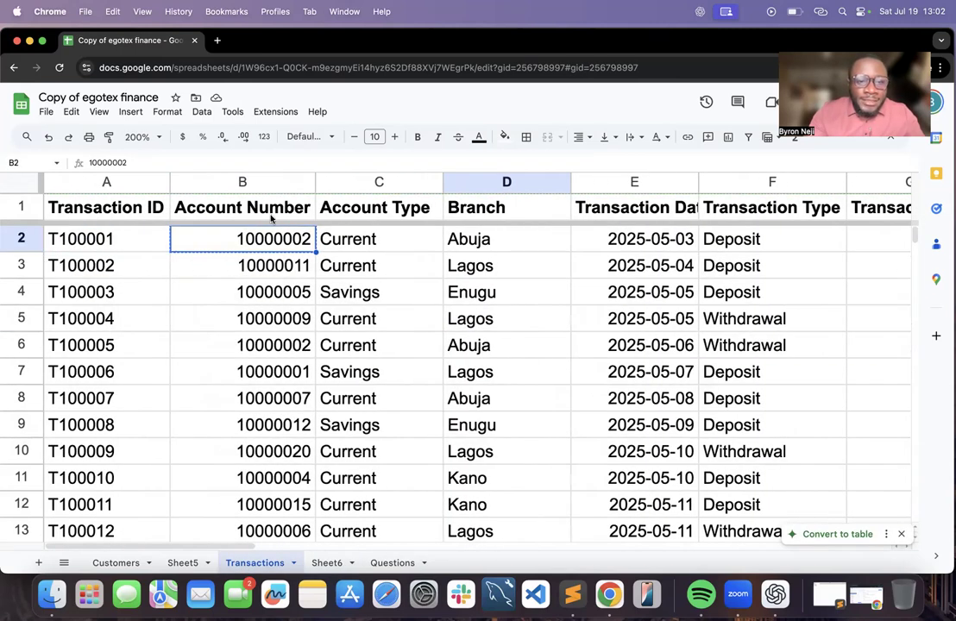
{"action": "left_click", "coordinate": [21, 238]}
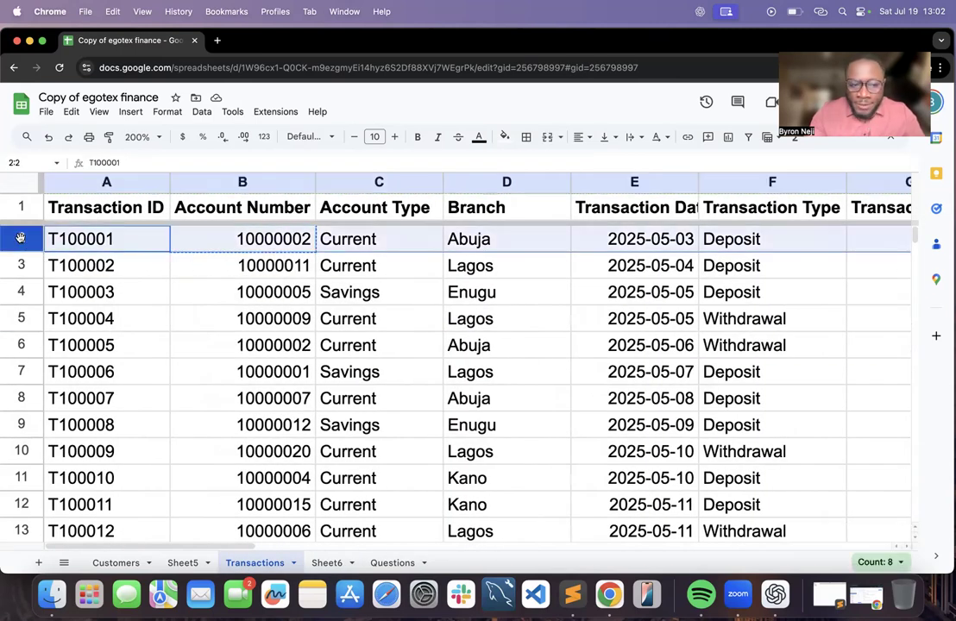
{"action": "key", "text": "shift+Down"}
{"action": "key", "text": "shift+Down"}
{"action": "key", "text": "shift+Up"}
{"action": "key", "text": "shift+Up"}
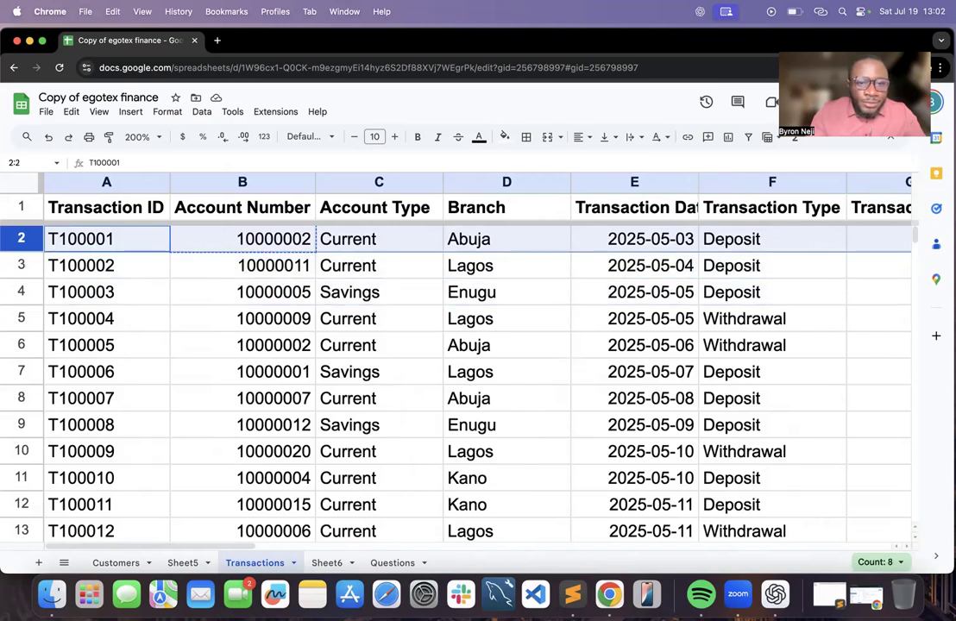
{"action": "key", "text": "shift+Down"}
{"action": "key", "text": "shift+Down"}
{"action": "key", "text": "shift+Down"}
{"action": "key", "text": "shift+Down"}
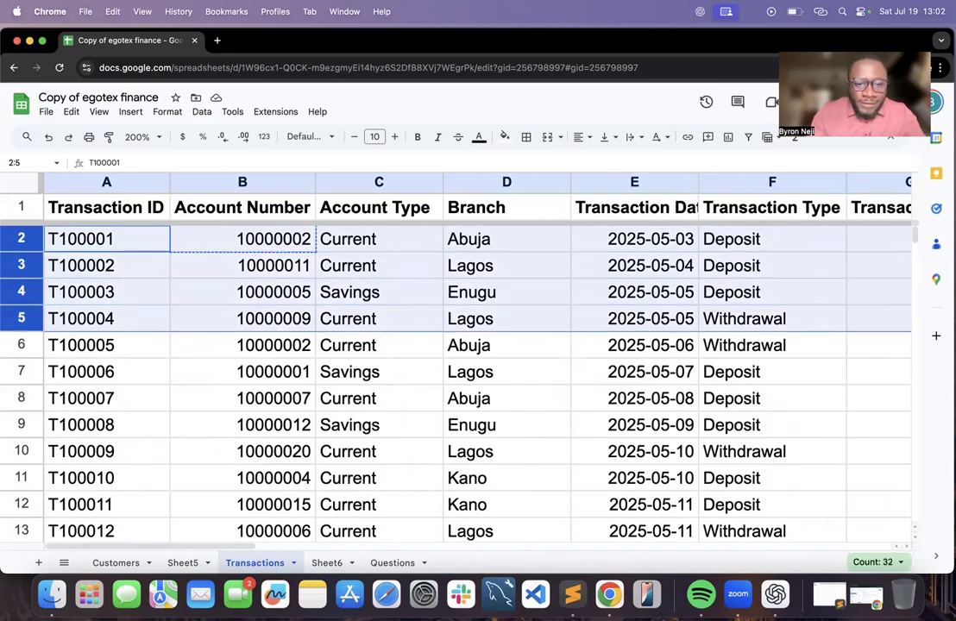
{"action": "left_click", "coordinate": [259, 374]}
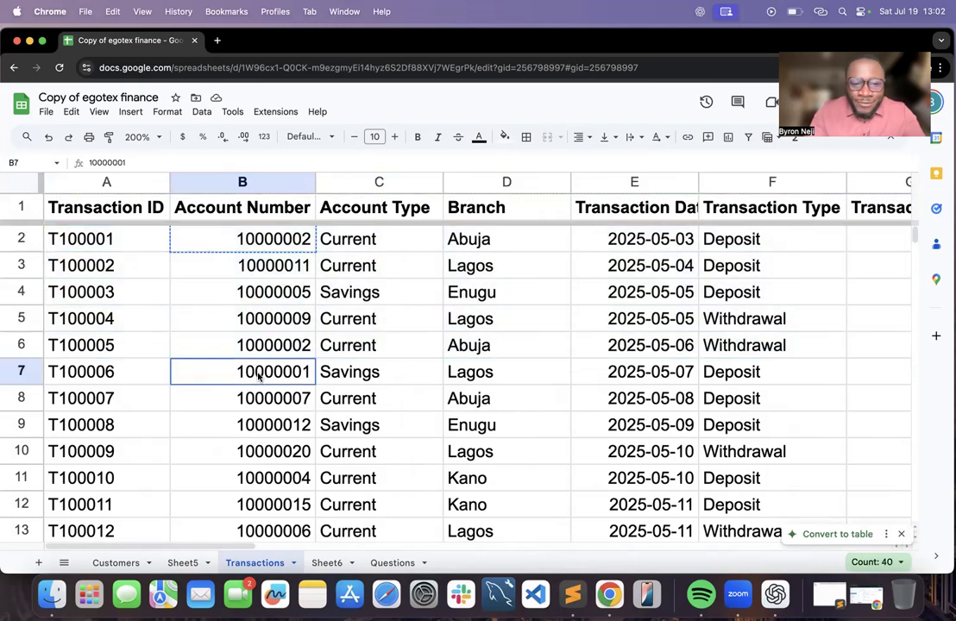
{"action": "left_click", "coordinate": [25, 370]}
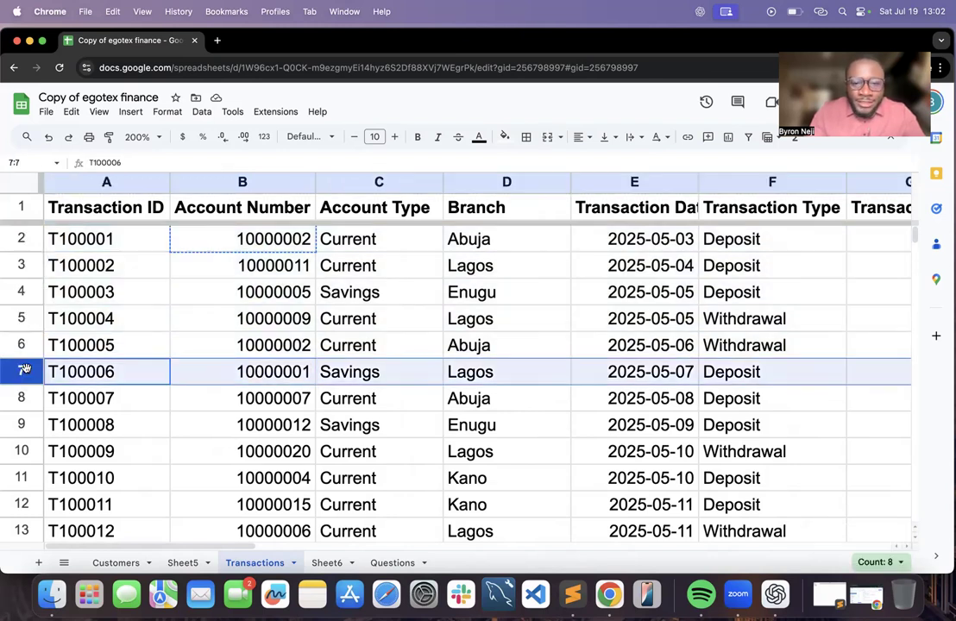
Compare the Lagos formula in Sheet6's C3 with Transactions data starting at row 3, highlighting rows 3 to 11
{"action": "left_click", "coordinate": [329, 563]}
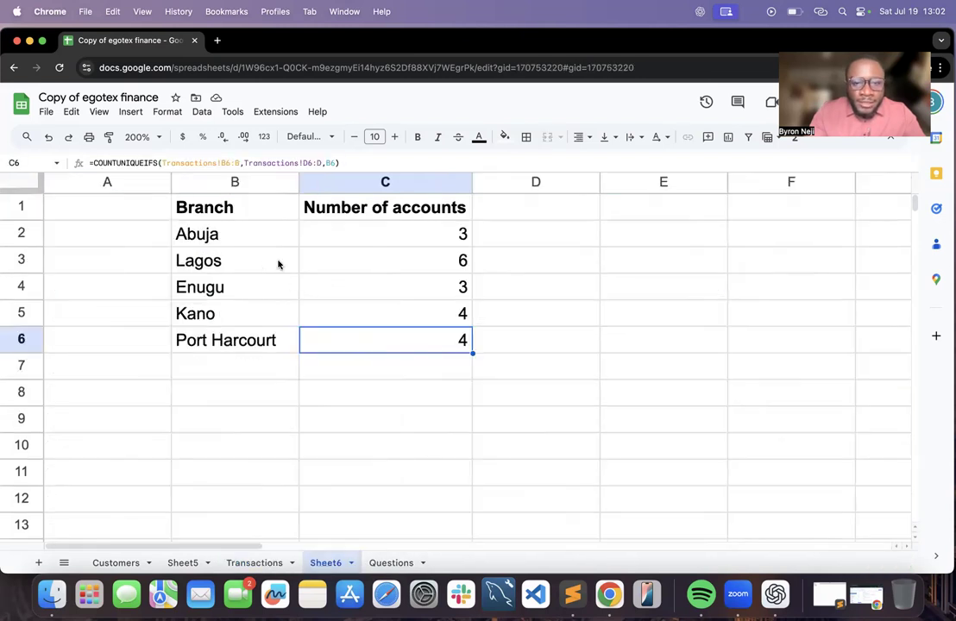
{"action": "left_click", "coordinate": [449, 269]}
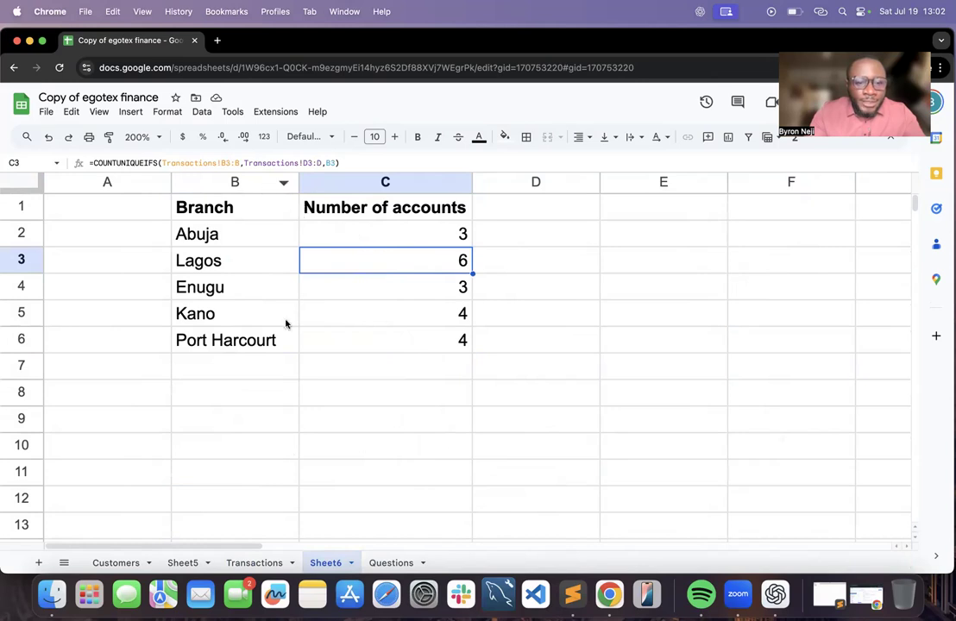
{"action": "left_click", "coordinate": [248, 563]}
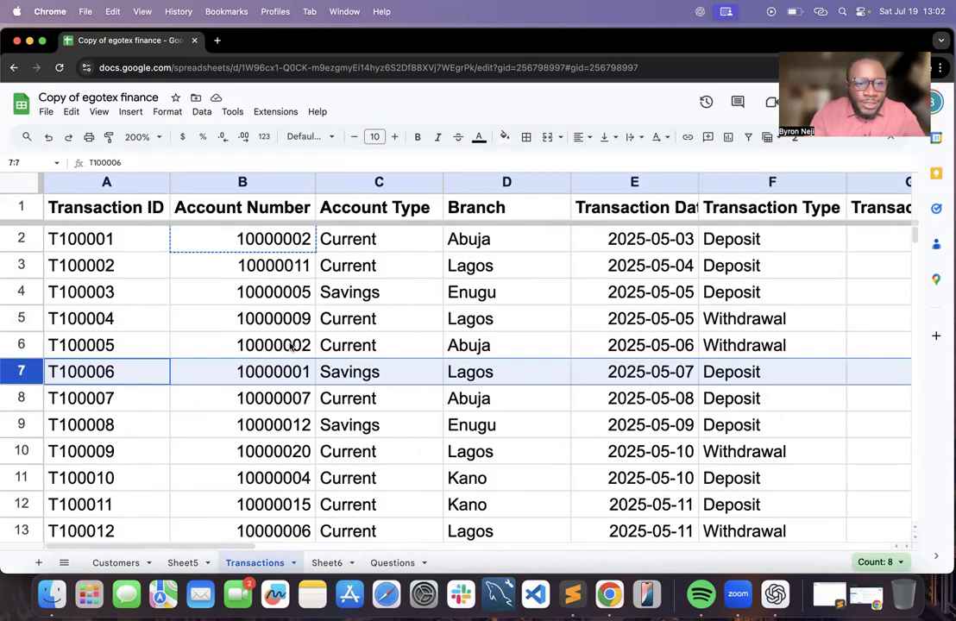
{"action": "left_click", "coordinate": [22, 265]}
{"action": "left_click_drag", "start_coordinate": [22, 265], "coordinate": [22, 478]}
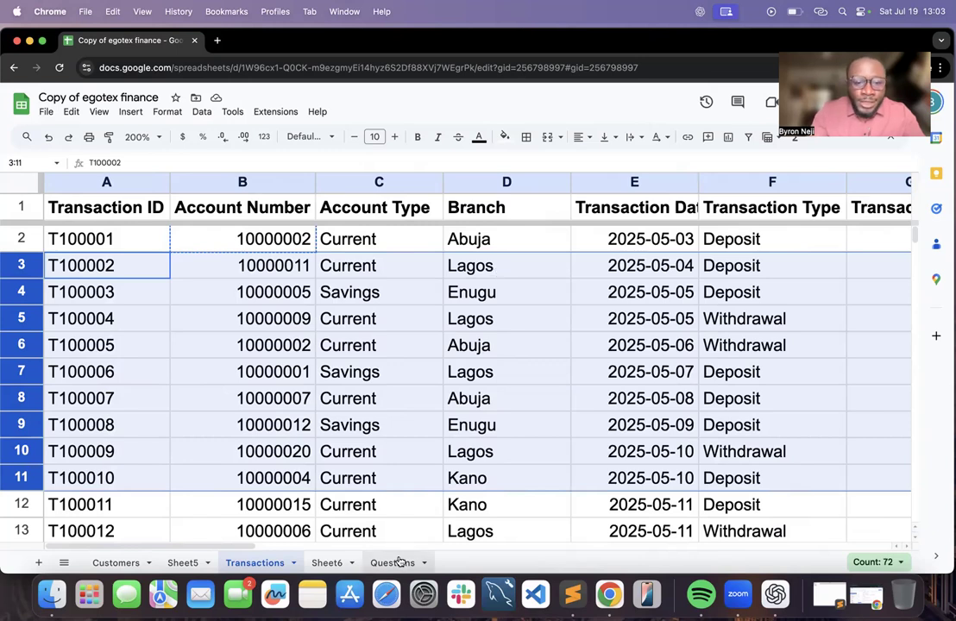
Check the Enugu formula in Sheet6's C4 against its starting row 4 on the Transactions sheet
{"action": "left_click", "coordinate": [332, 563]}
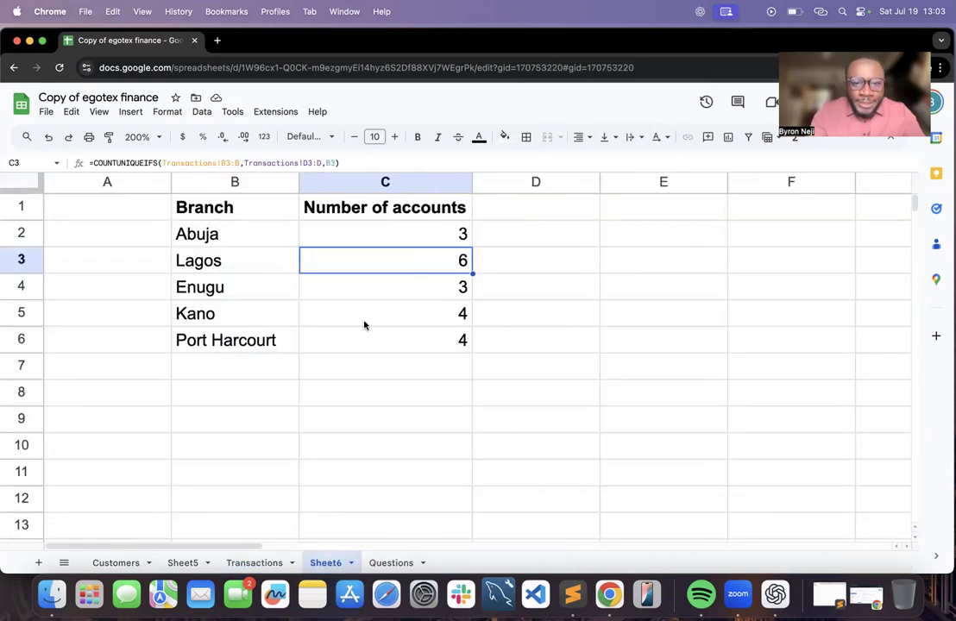
{"action": "double_click", "coordinate": [431, 286]}
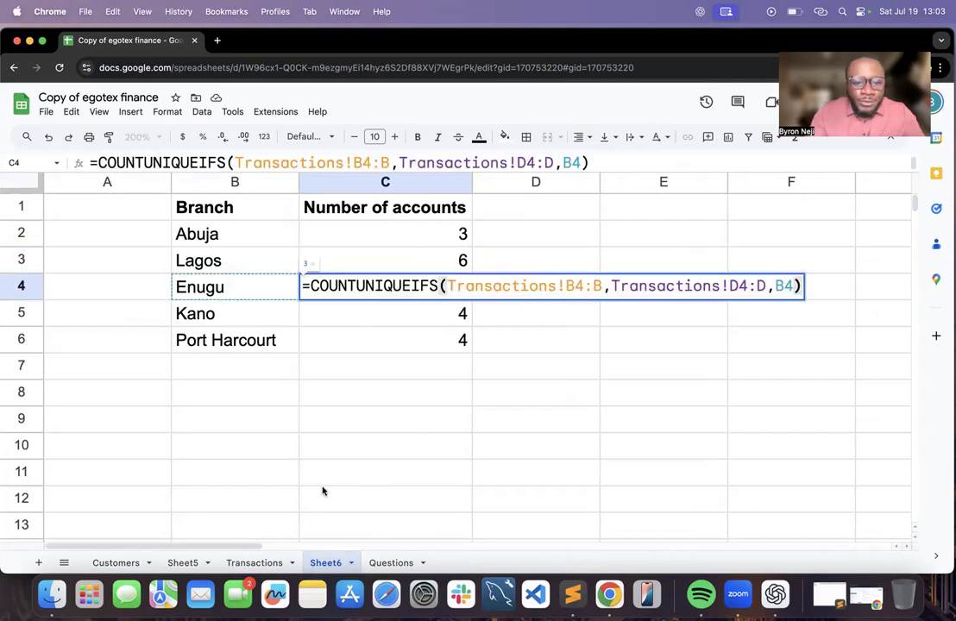
{"action": "left_click", "coordinate": [252, 563]}
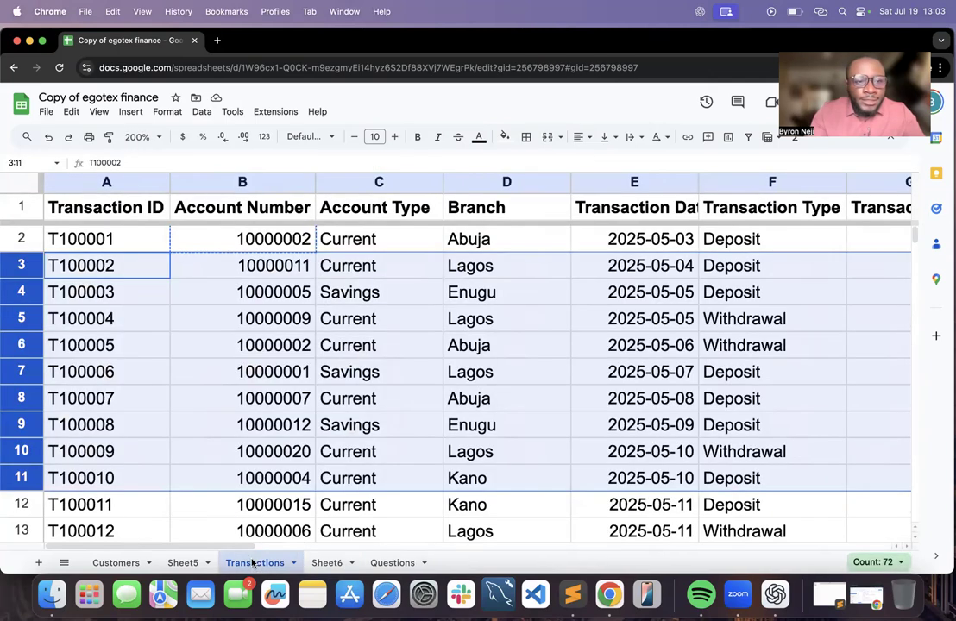
{"action": "left_click", "coordinate": [125, 297]}
{"action": "left_click", "coordinate": [19, 293]}
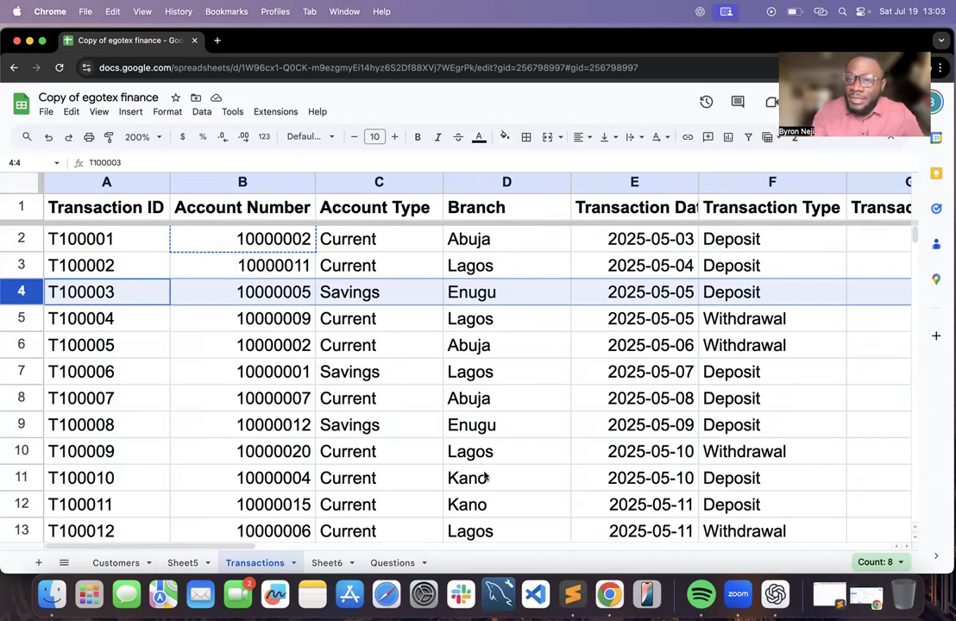
Inspect the Kano formula in Sheet6's C5, then look over the Customers and Transactions sheets
{"action": "left_click", "coordinate": [327, 564]}
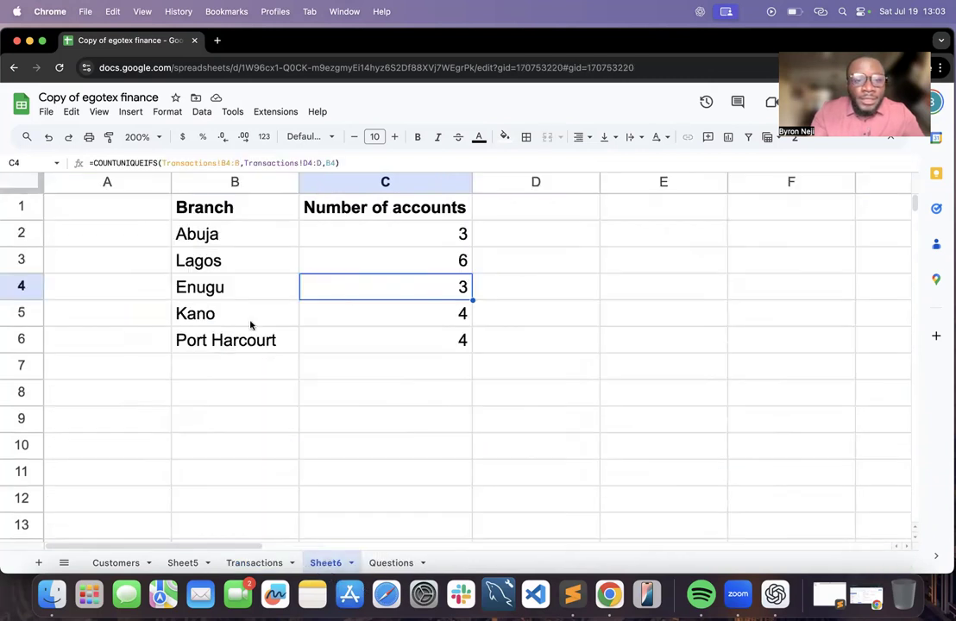
{"action": "left_click", "coordinate": [370, 320]}
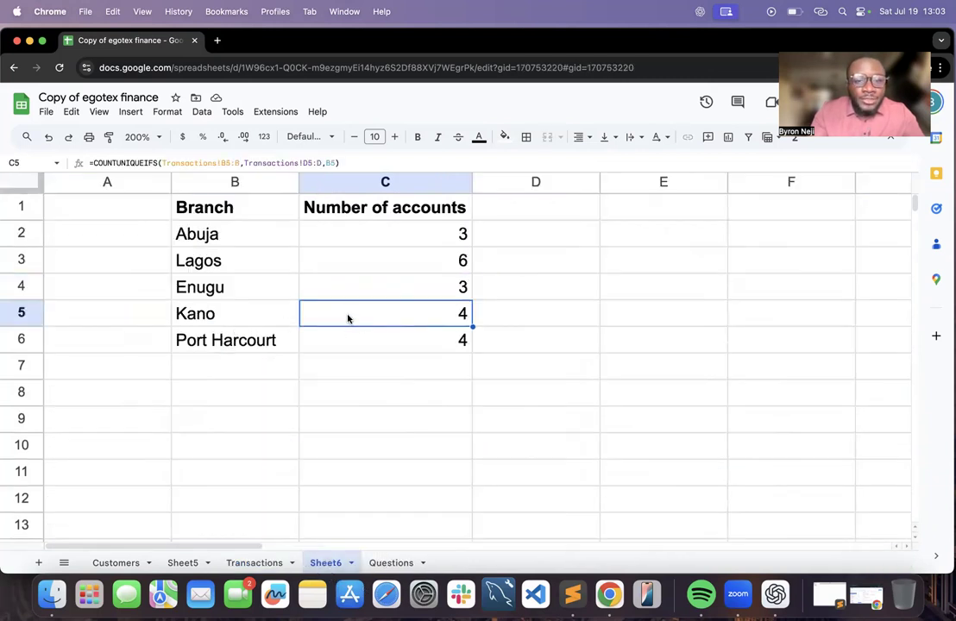
{"action": "double_click", "coordinate": [347, 318]}
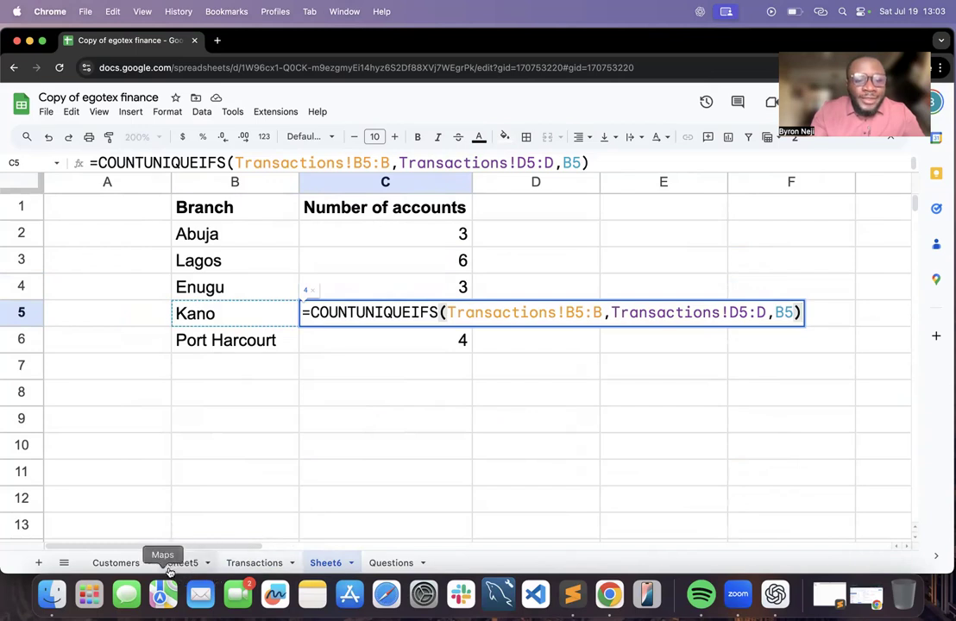
{"action": "left_click", "coordinate": [179, 563]}
{"action": "left_click", "coordinate": [115, 563]}
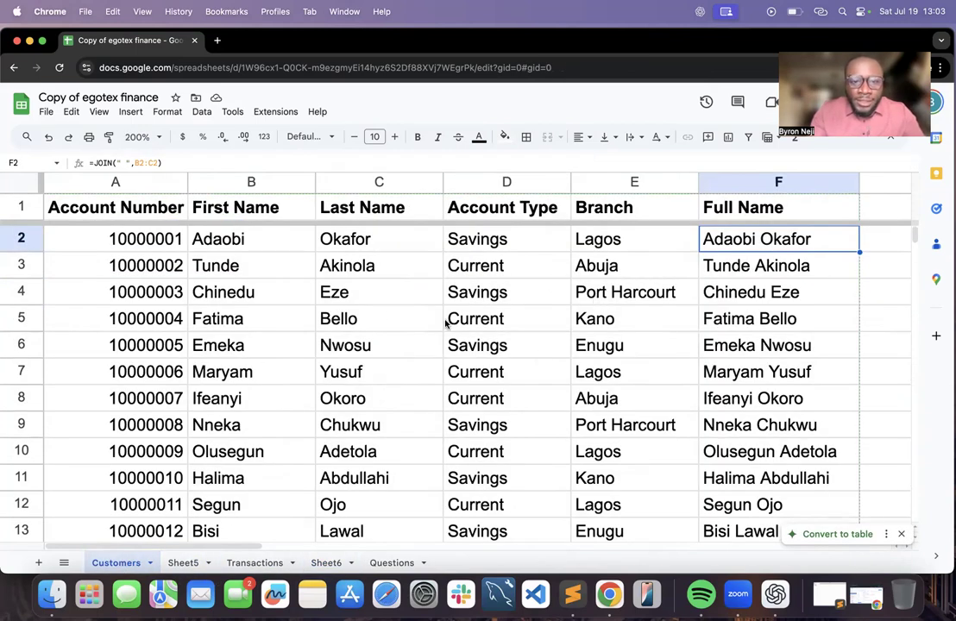
{"action": "left_click", "coordinate": [257, 563]}
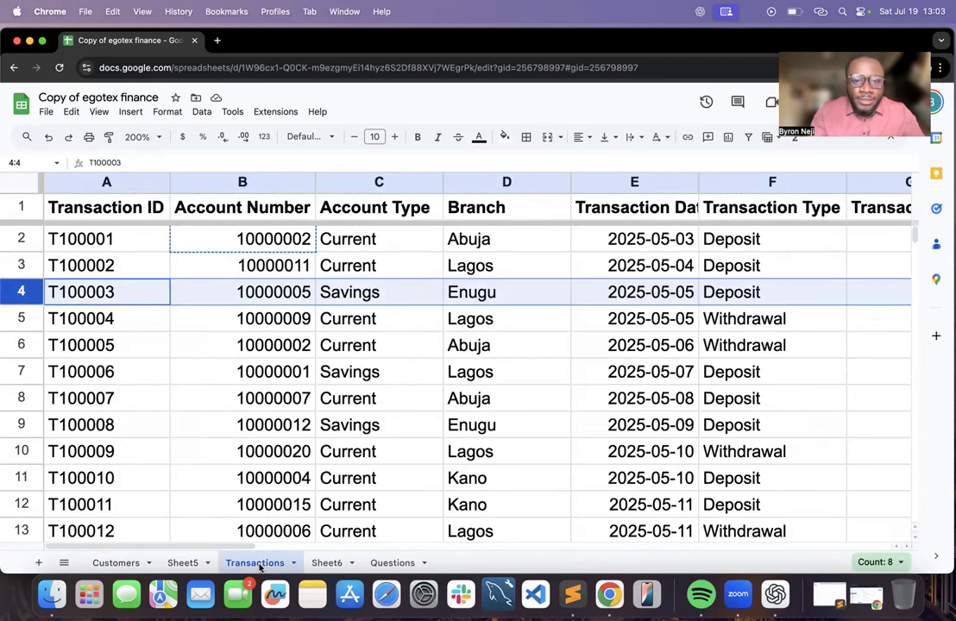
Copy "Lagos" from D3 on the Transactions sheet and replace the branch in D2 with it
{"action": "left_click", "coordinate": [486, 294]}
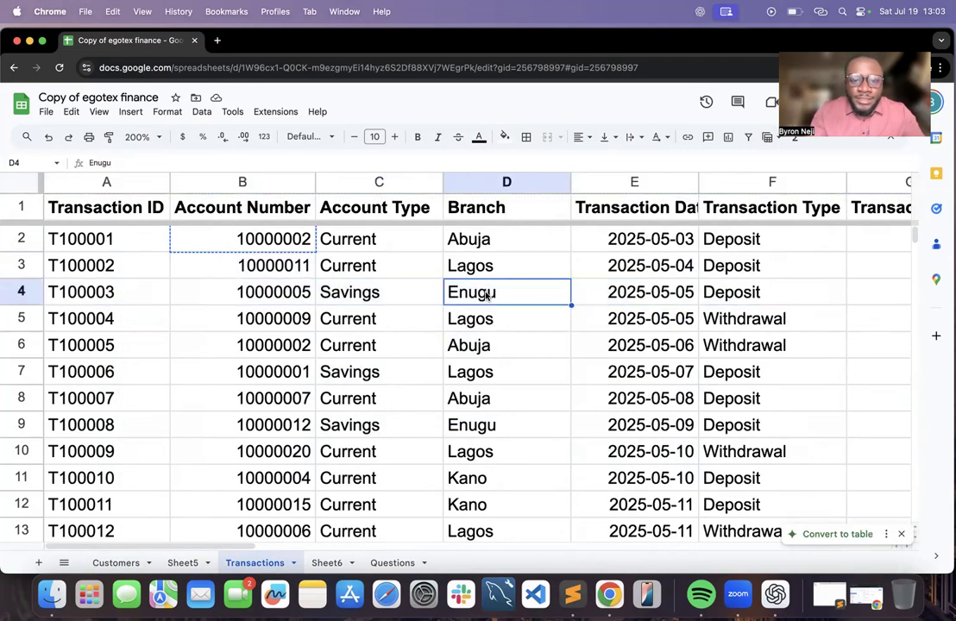
{"action": "double_click", "coordinate": [495, 267]}
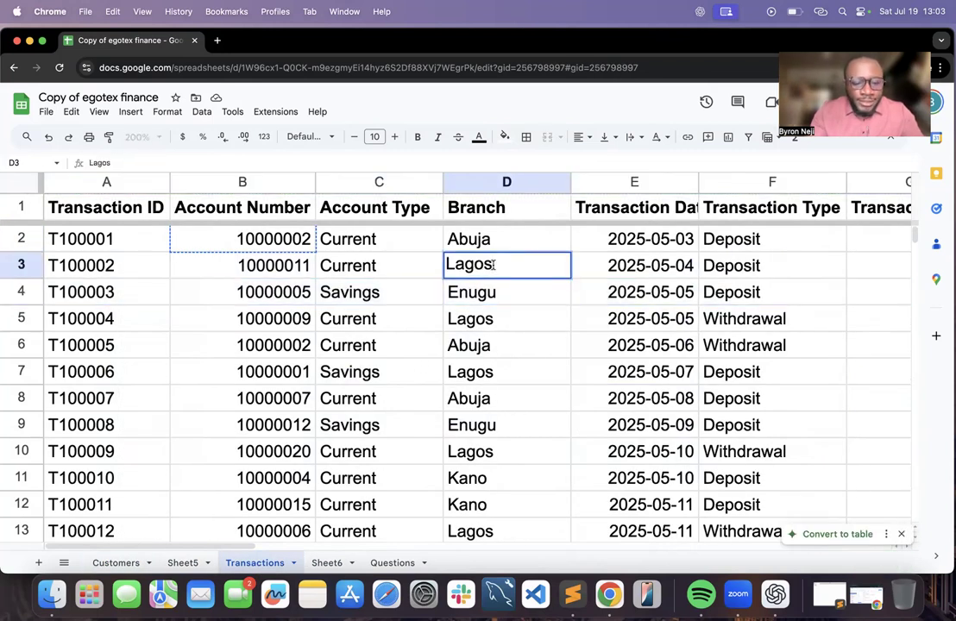
{"action": "key", "text": "super+a"}
{"action": "key", "text": "super+c"}
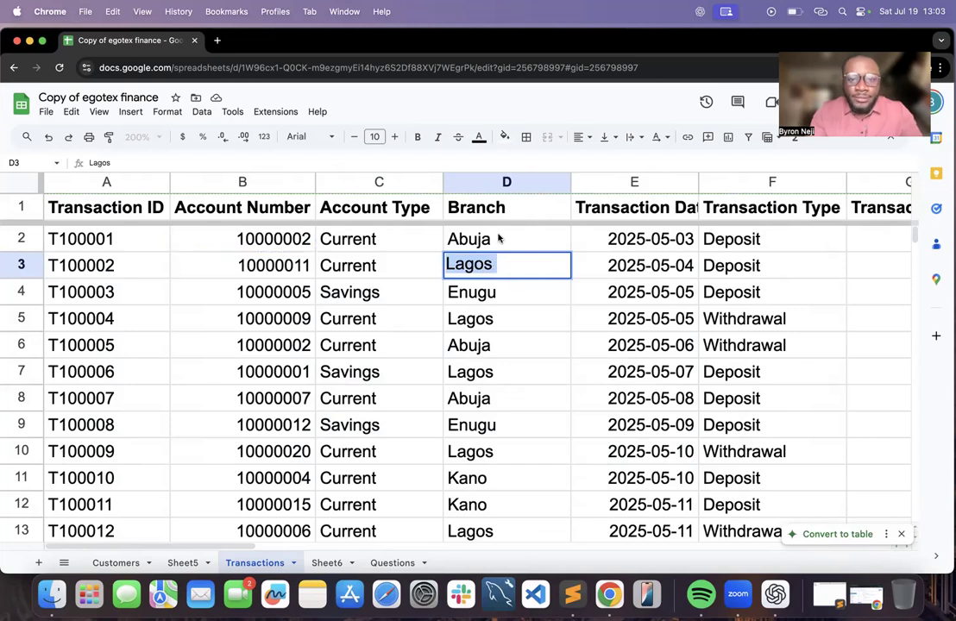
{"action": "double_click", "coordinate": [499, 238]}
{"action": "key", "text": "super+a"}
{"action": "key", "text": "super+v"}
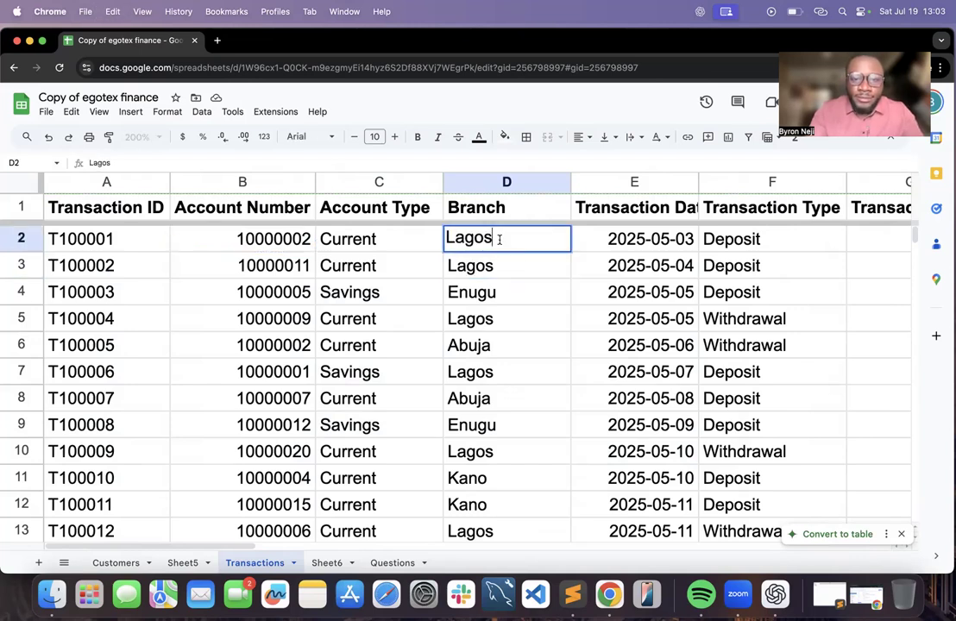
{"action": "left_click", "coordinate": [529, 314]}
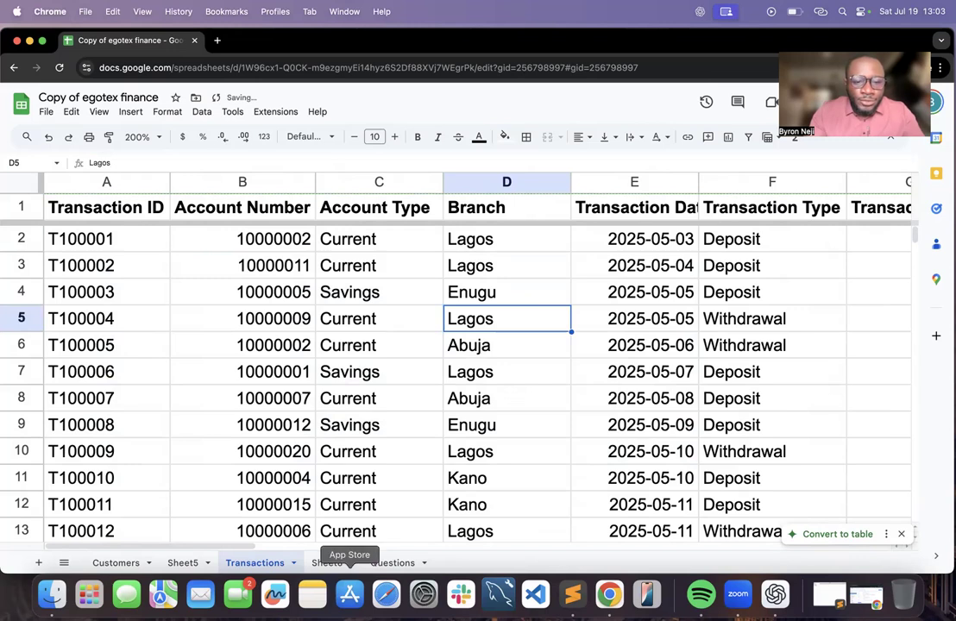
Check the branch counts on Sheet6, then undo the branch change in D2 of the Transactions sheet
{"action": "left_click", "coordinate": [319, 562]}
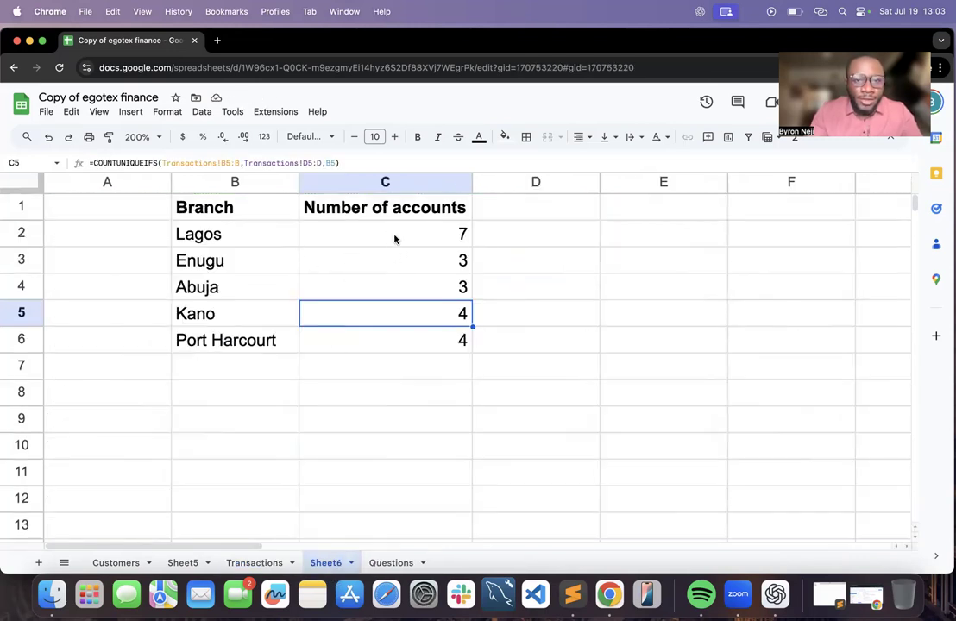
{"action": "left_click", "coordinate": [265, 563]}
{"action": "key", "text": "super+z"}
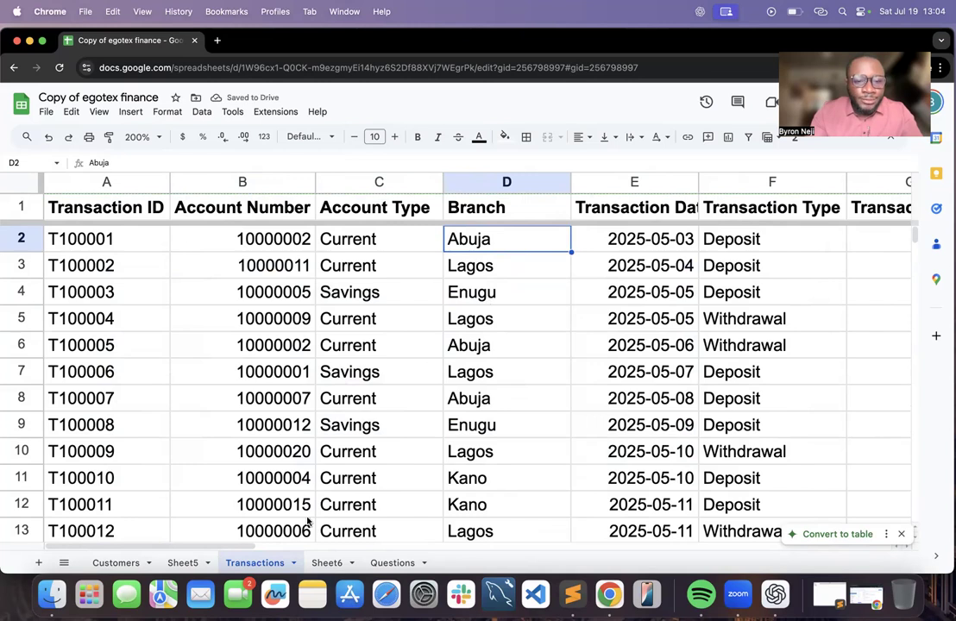
Review the Enugu formula in Sheet6's C4 and compare it with row 4 of the Transactions sheet
{"action": "left_click", "coordinate": [327, 562]}
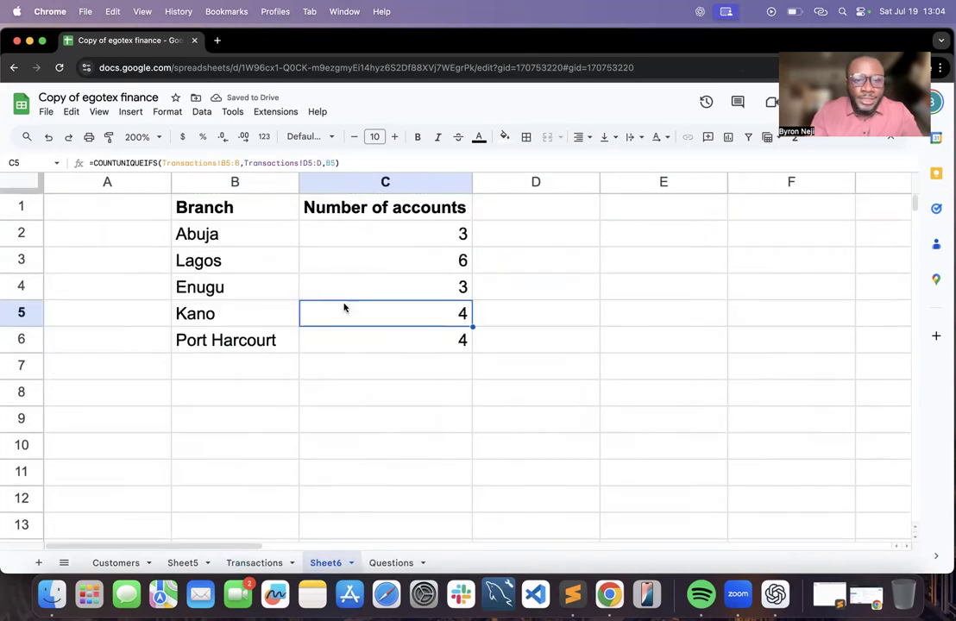
{"action": "double_click", "coordinate": [425, 285]}
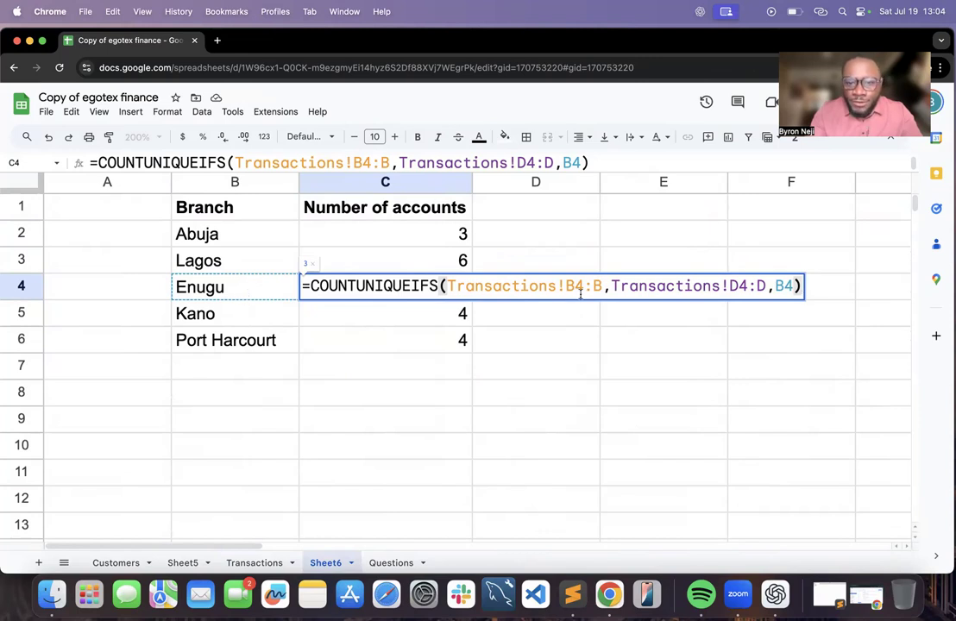
{"action": "left_click", "coordinate": [418, 360]}
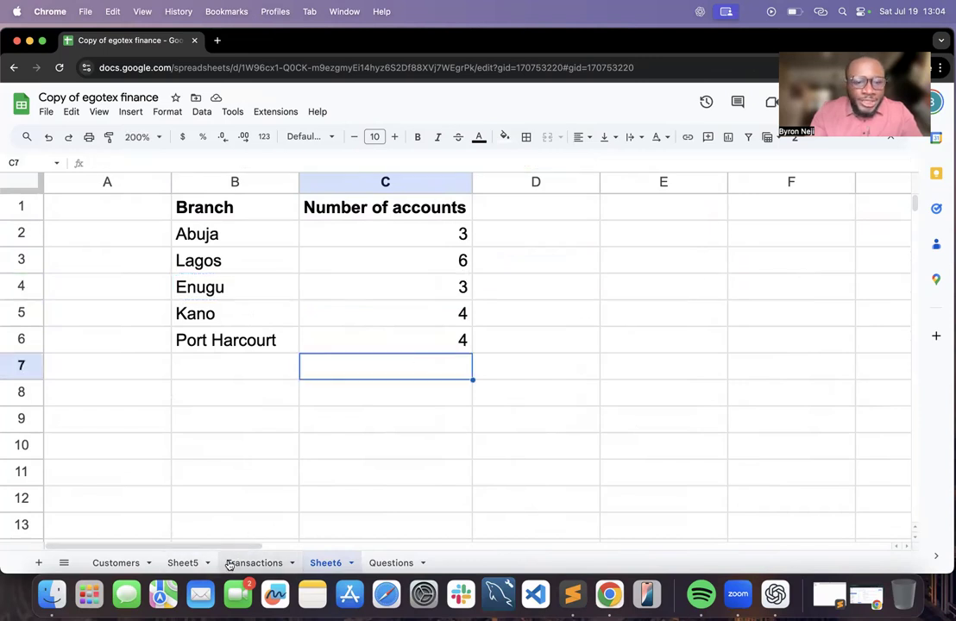
{"action": "left_click", "coordinate": [255, 562]}
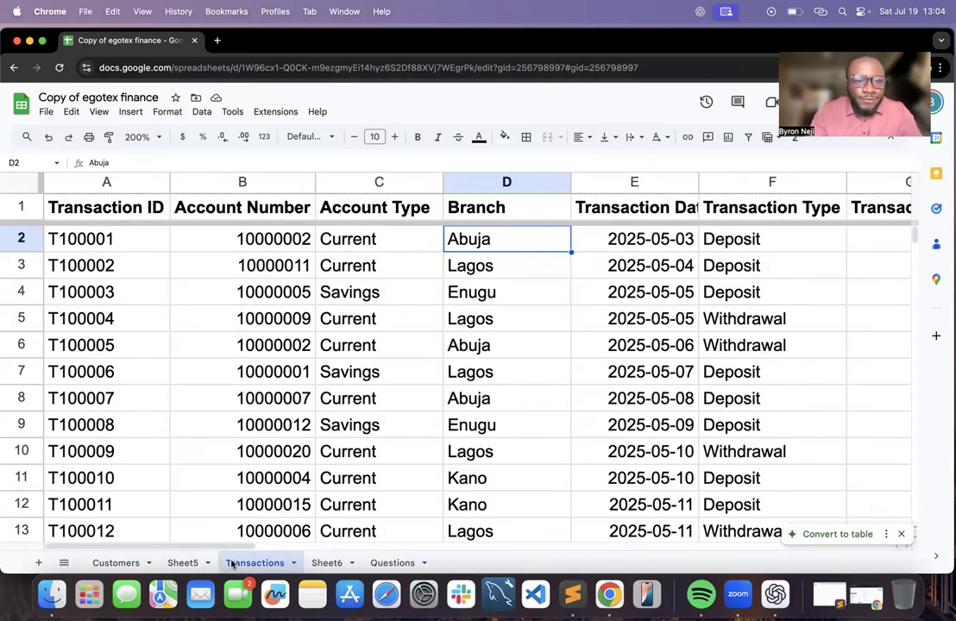
{"action": "left_click", "coordinate": [22, 293]}
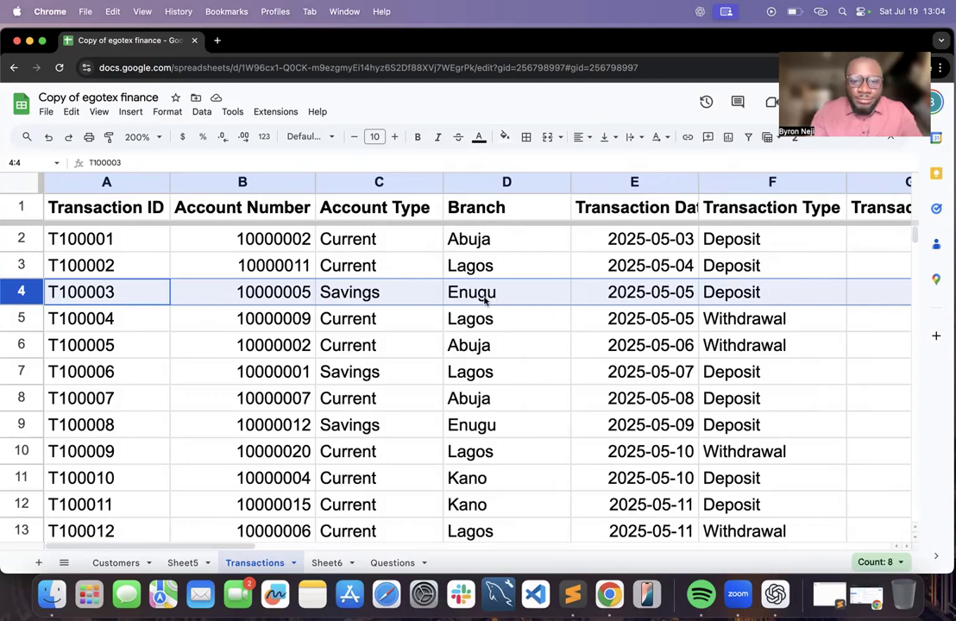
{"action": "left_click", "coordinate": [479, 314]}
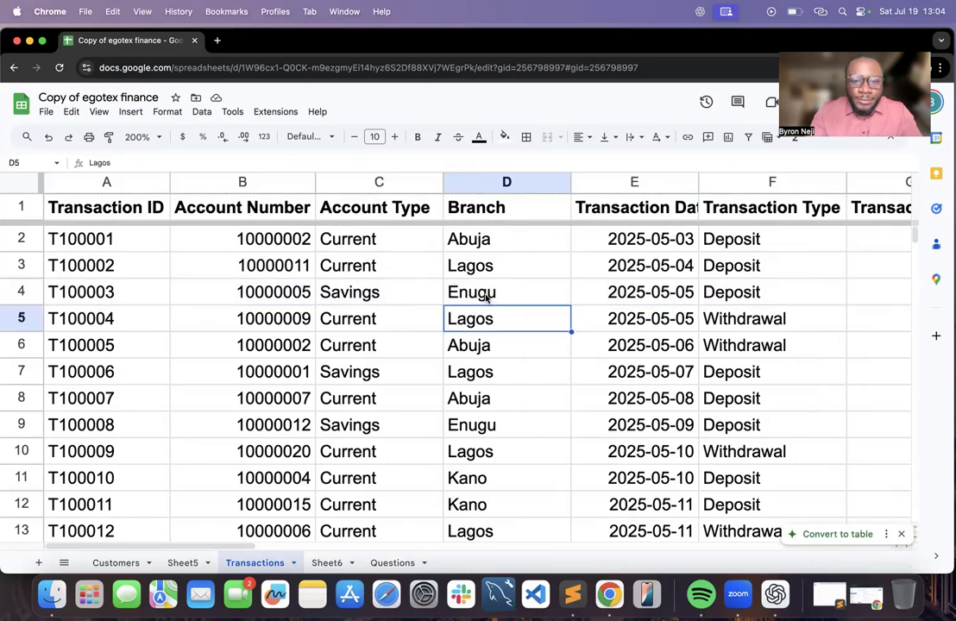
Change the branch in D3 of the Transactions sheet to "Enugu"
{"action": "double_click", "coordinate": [487, 294]}
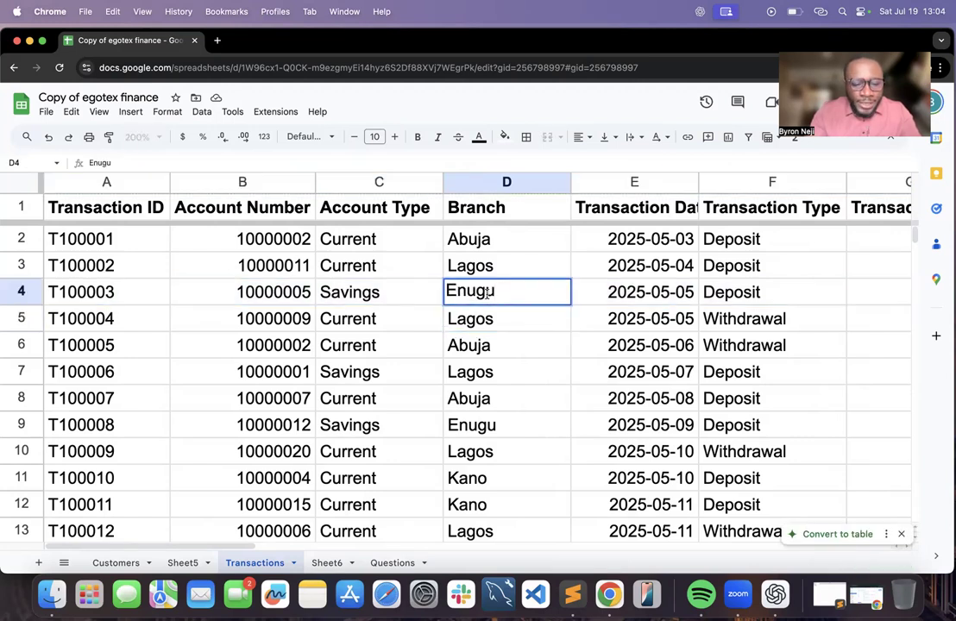
{"action": "double_click", "coordinate": [489, 267]}
{"action": "key", "text": "super+a"}
{"action": "type", "text": "Enugu"}
{"action": "left_click", "coordinate": [513, 353]}
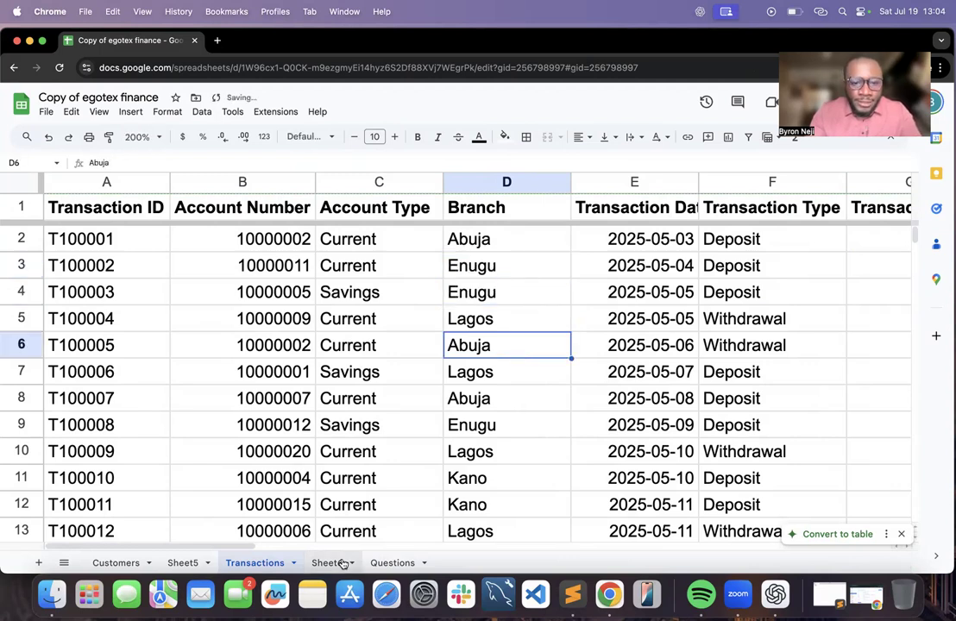
Check the recalculated branch counts on Sheet6 and inspect the formula in C3
{"action": "left_click", "coordinate": [333, 564]}
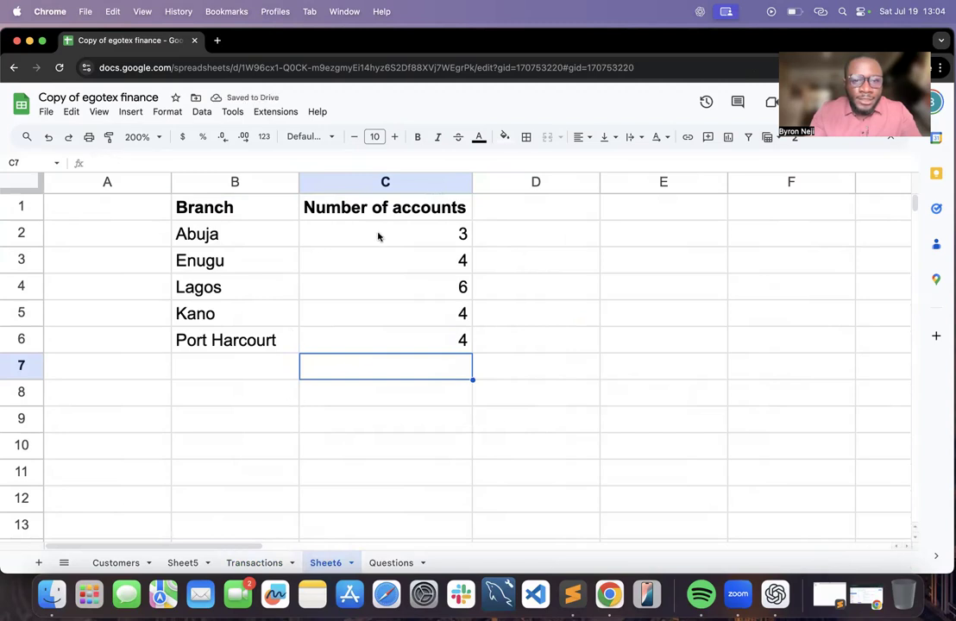
{"action": "left_click", "coordinate": [331, 262]}
{"action": "double_click", "coordinate": [331, 262]}
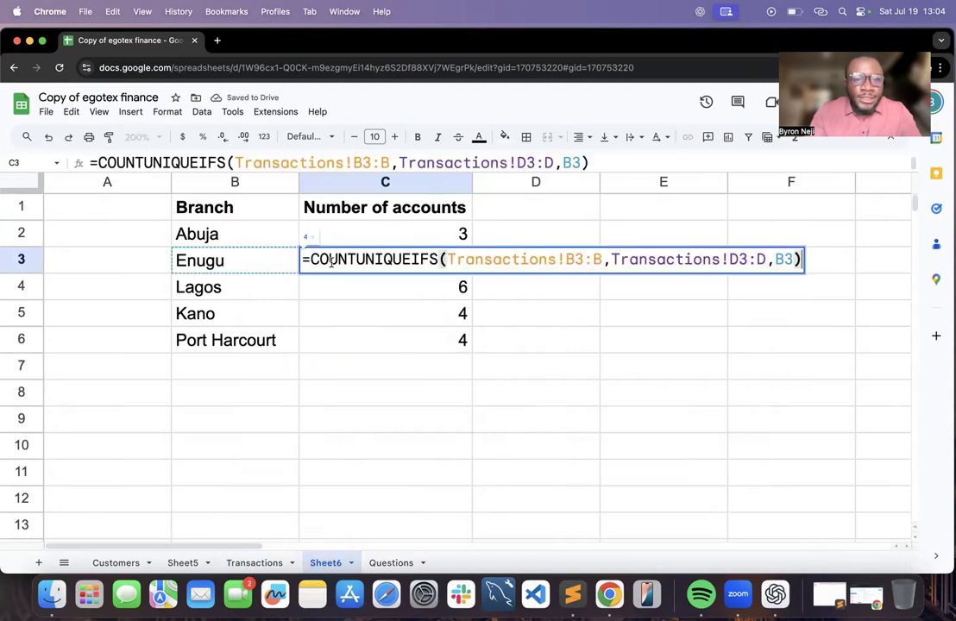
Compare Sheet6's branch list with the Branch column in Transactions and undo the last change to branch cell D3
{"action": "left_click", "coordinate": [247, 241]}
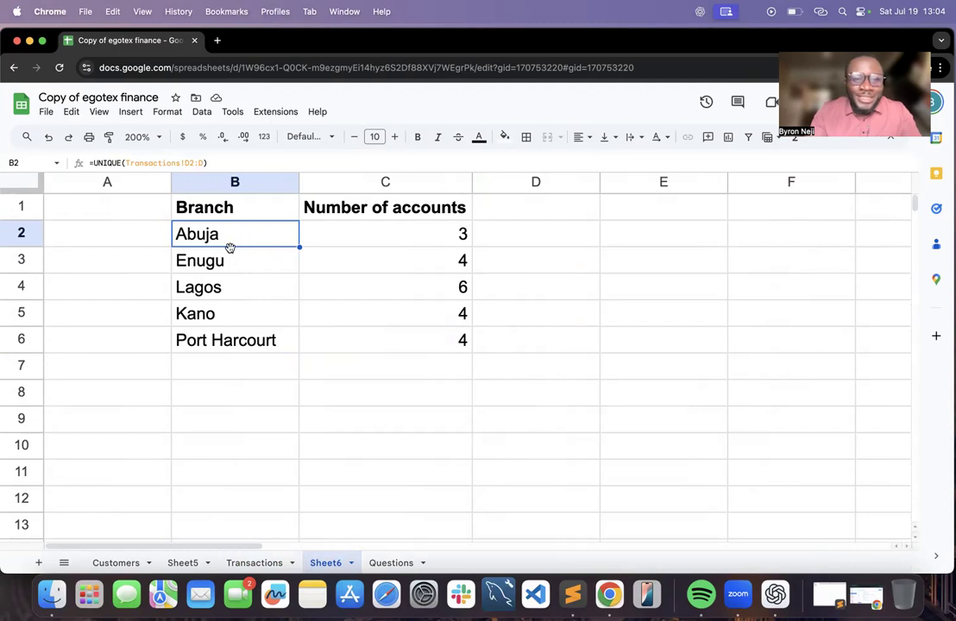
{"action": "left_click", "coordinate": [257, 563]}
{"action": "left_click", "coordinate": [482, 243]}
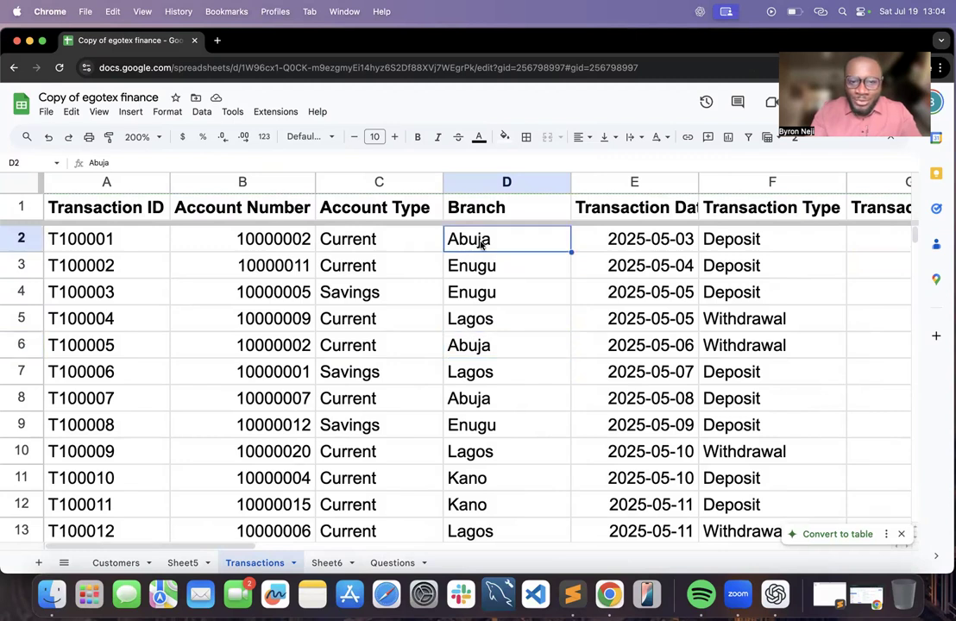
{"action": "left_click", "coordinate": [488, 270]}
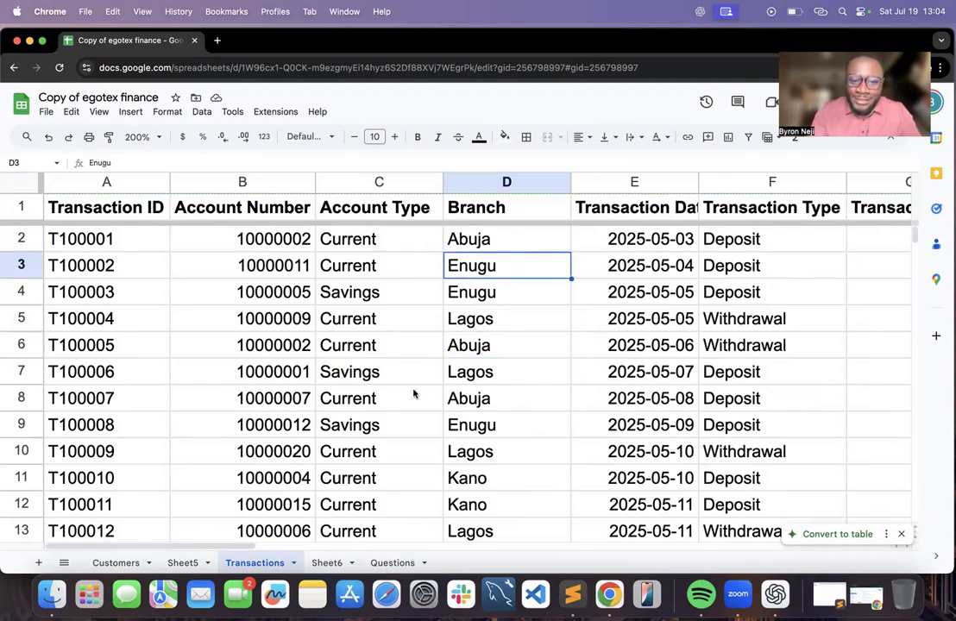
{"action": "left_click", "coordinate": [328, 563]}
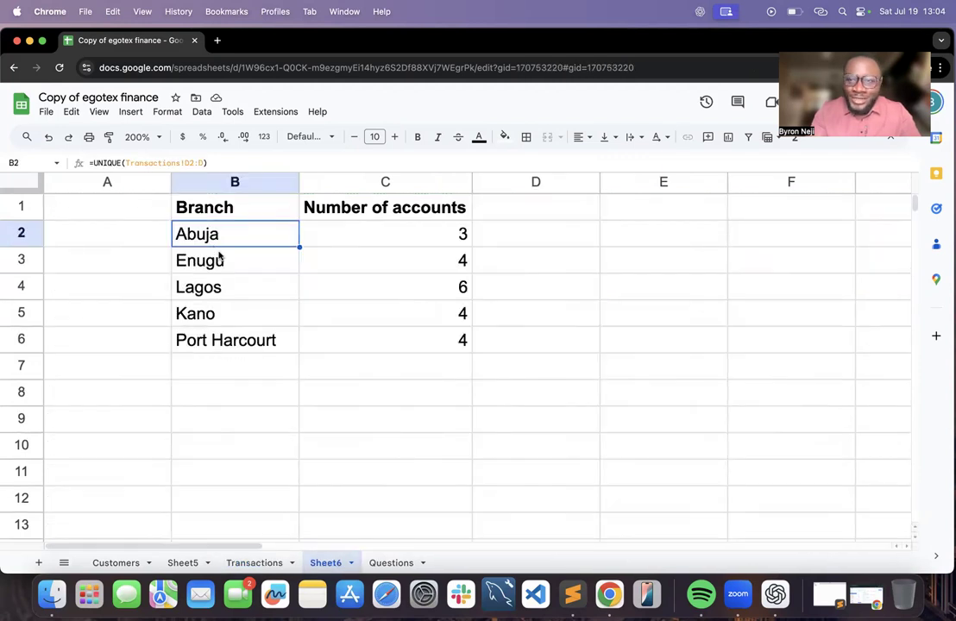
{"action": "key", "text": "super+z"}
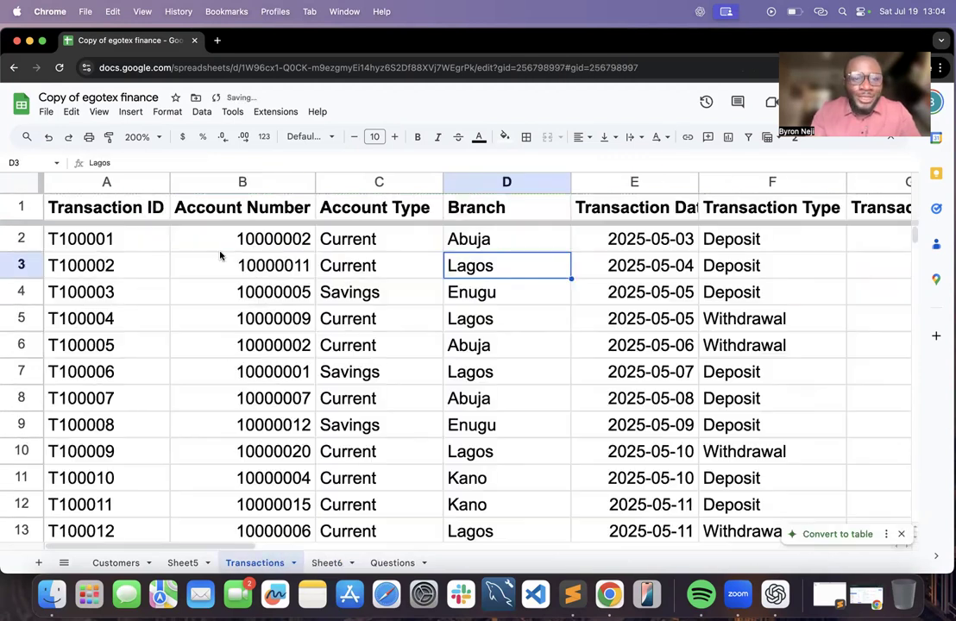
Replace the UNIQUE formula results in B2:B6 of Sheet6 with plain values
{"action": "left_click", "coordinate": [389, 568]}
{"action": "left_click", "coordinate": [326, 562]}
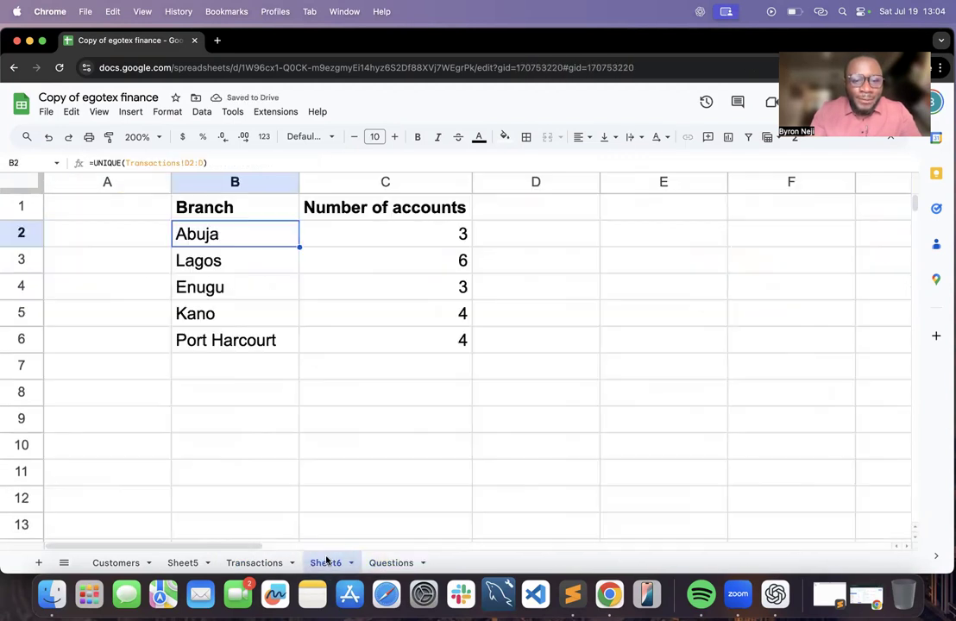
{"action": "left_click", "coordinate": [245, 343], "text": "shift"}
{"action": "key", "text": "super+c"}
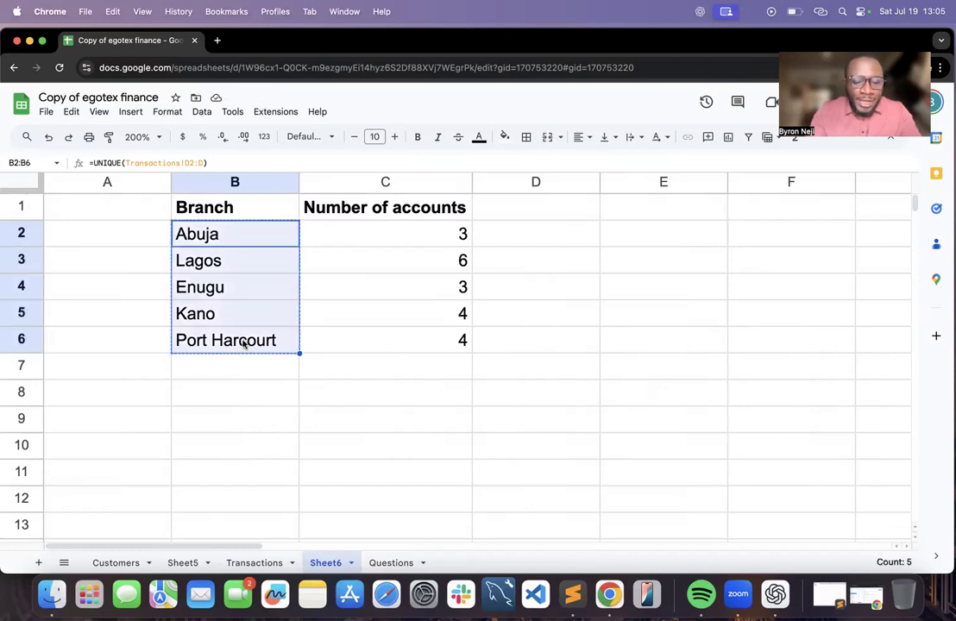
{"action": "key", "text": "super+shift+v"}
{"action": "left_click", "coordinate": [244, 234]}
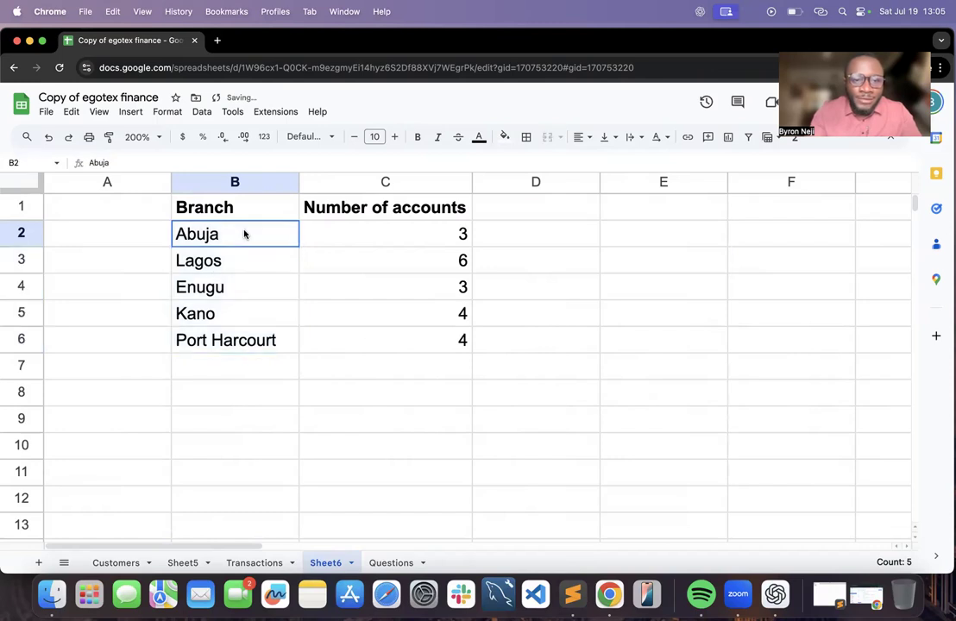
Set the branch of transaction T100001 in cell D2 of the Transactions sheet to Lagos
{"action": "left_click", "coordinate": [411, 262]}
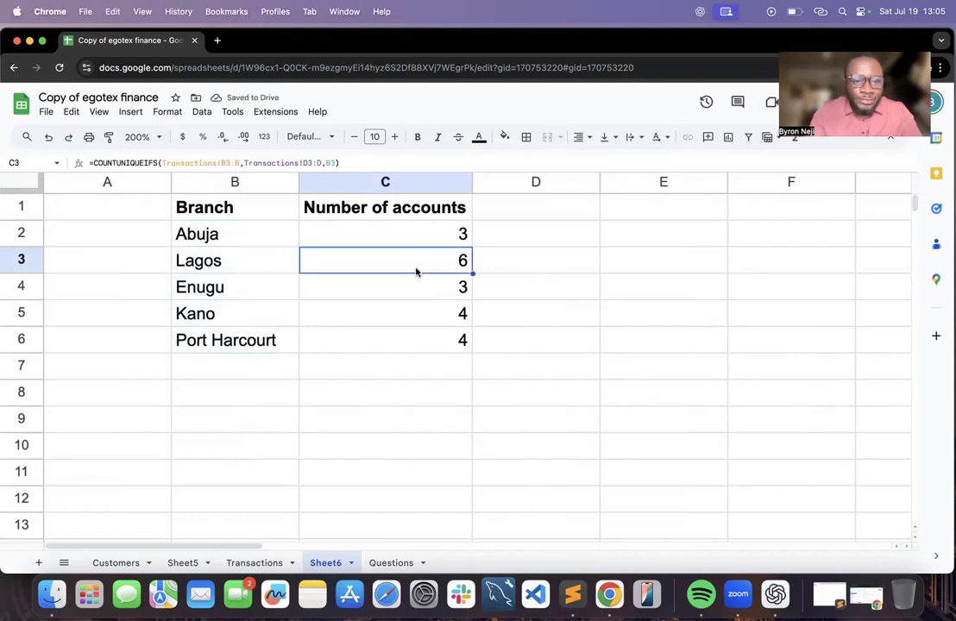
{"action": "left_click", "coordinate": [257, 562]}
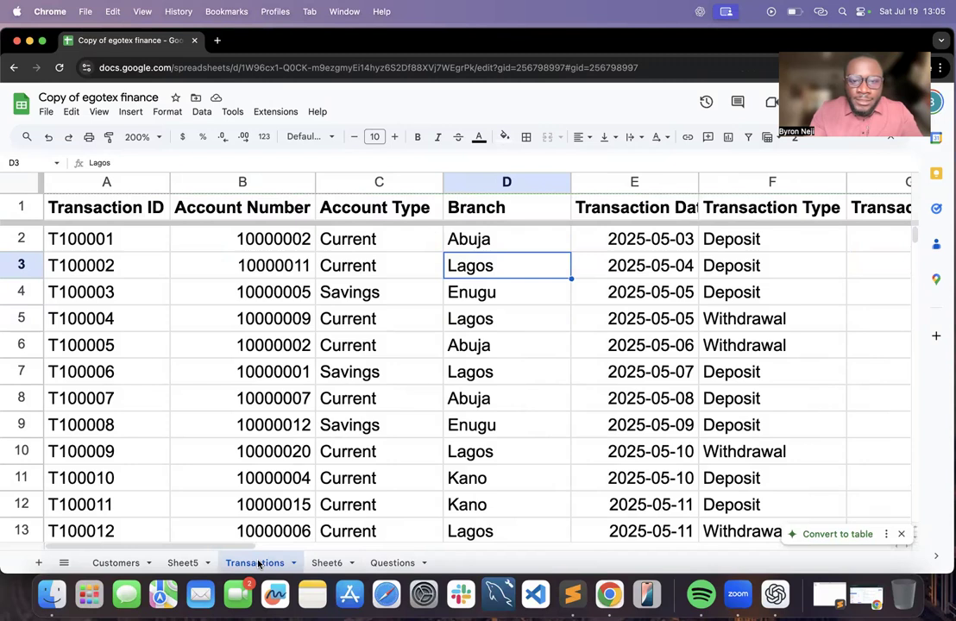
{"action": "double_click", "coordinate": [489, 269]}
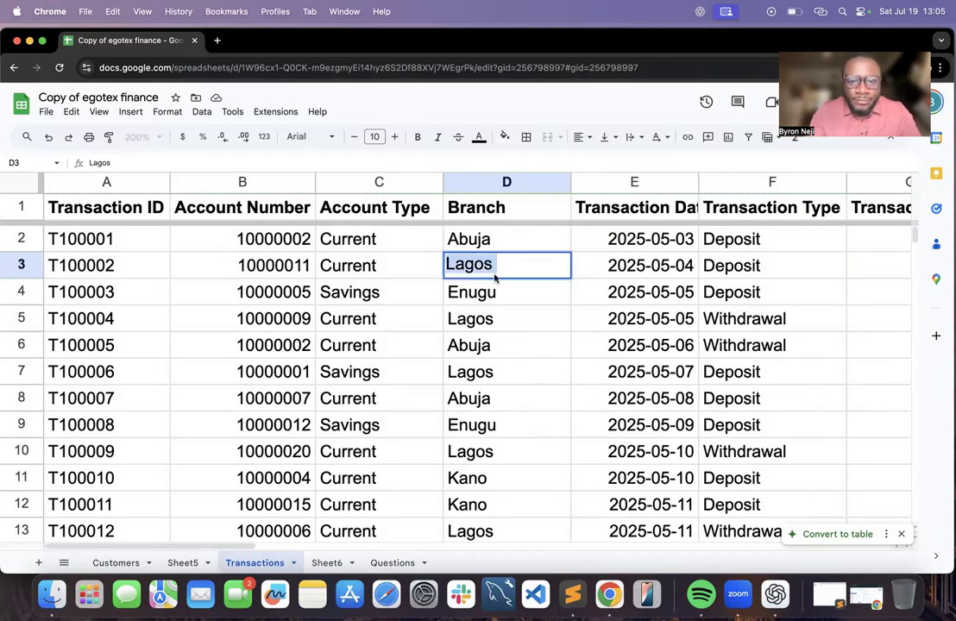
{"action": "key", "text": "Return"}
{"action": "left_click", "coordinate": [502, 247]}
{"action": "double_click", "coordinate": [499, 241]}
{"action": "type", "text": "Lagos"}
{"action": "left_click", "coordinate": [508, 286]}
Examine the COUNTUNIQUEIFS ranges in Sheet6 cell C3 against the Transactions data from row 3 down to row 11
{"action": "left_click", "coordinate": [328, 562]}
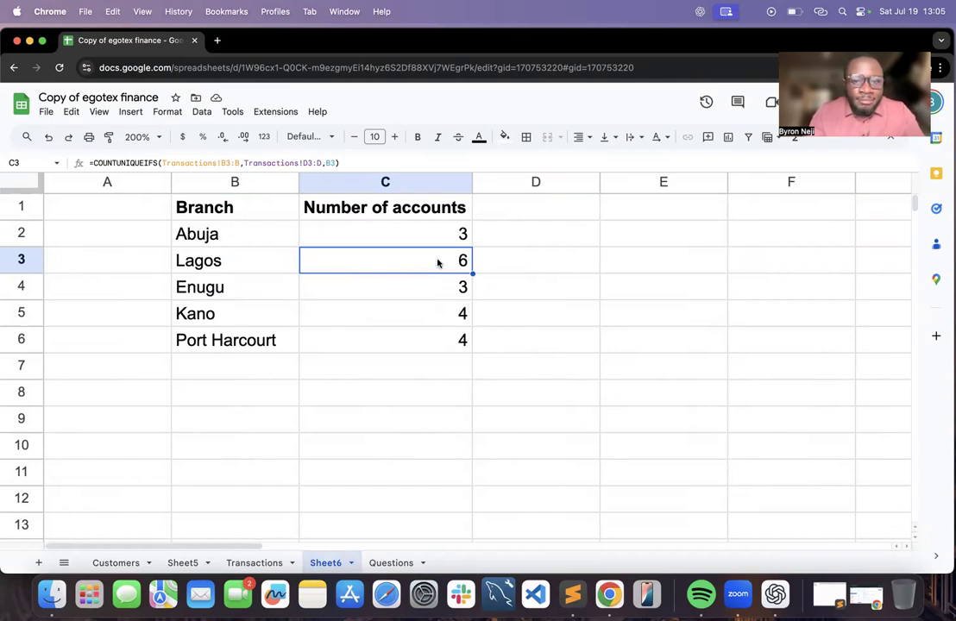
{"action": "double_click", "coordinate": [437, 263]}
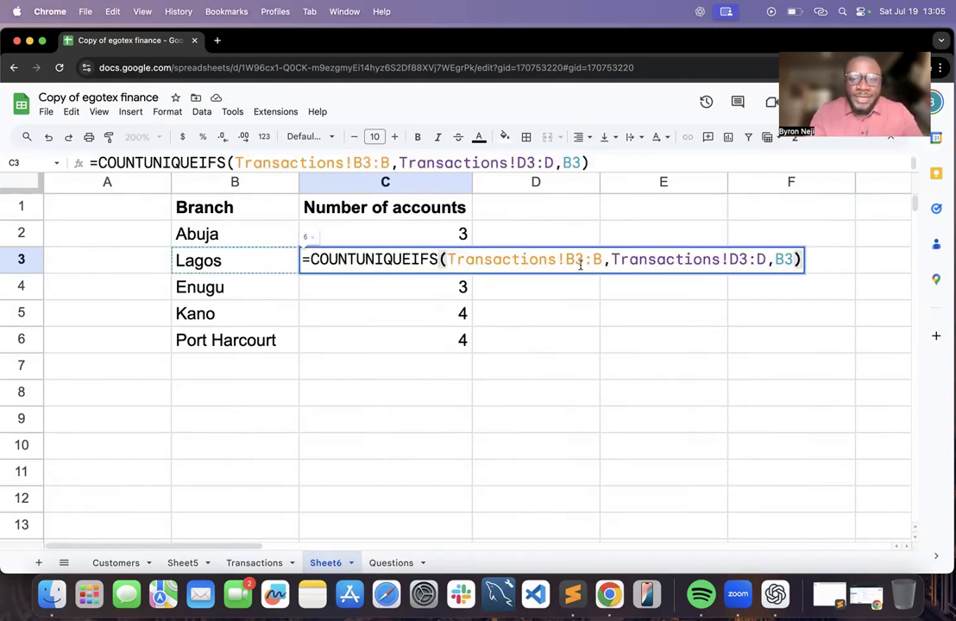
{"action": "left_click", "coordinate": [423, 296]}
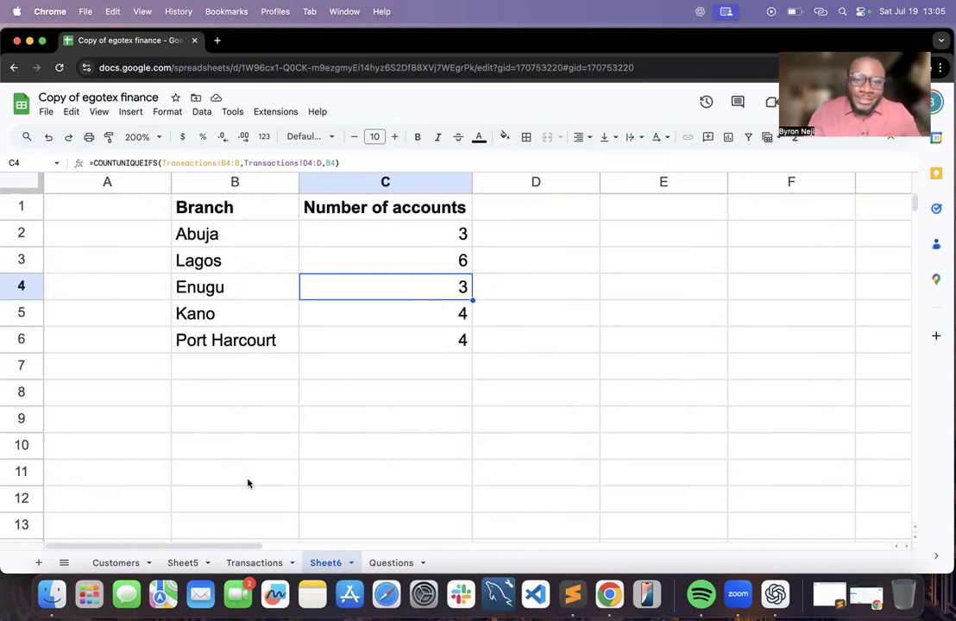
{"action": "left_click", "coordinate": [259, 563]}
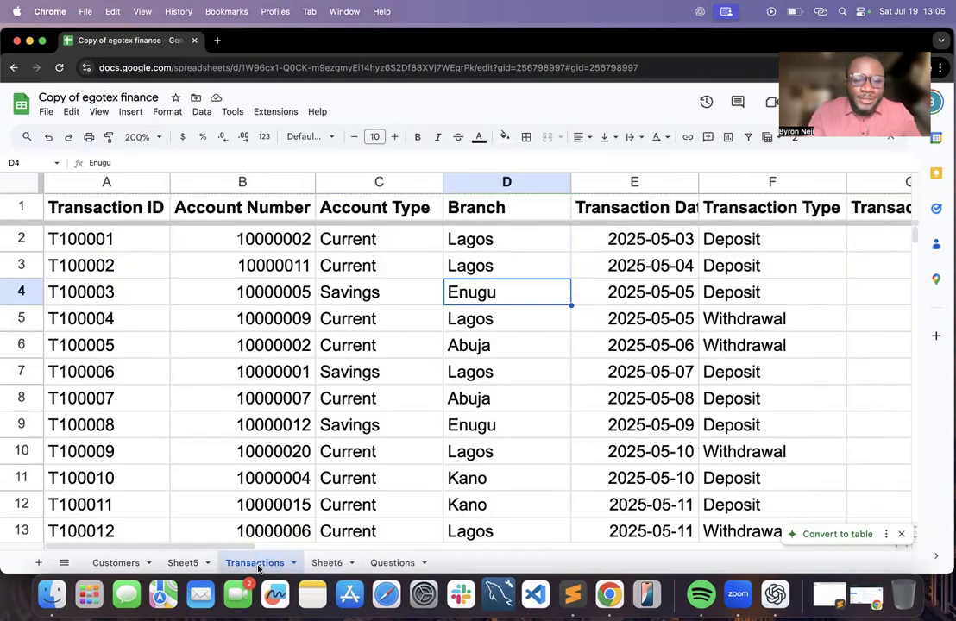
{"action": "left_click", "coordinate": [483, 270]}
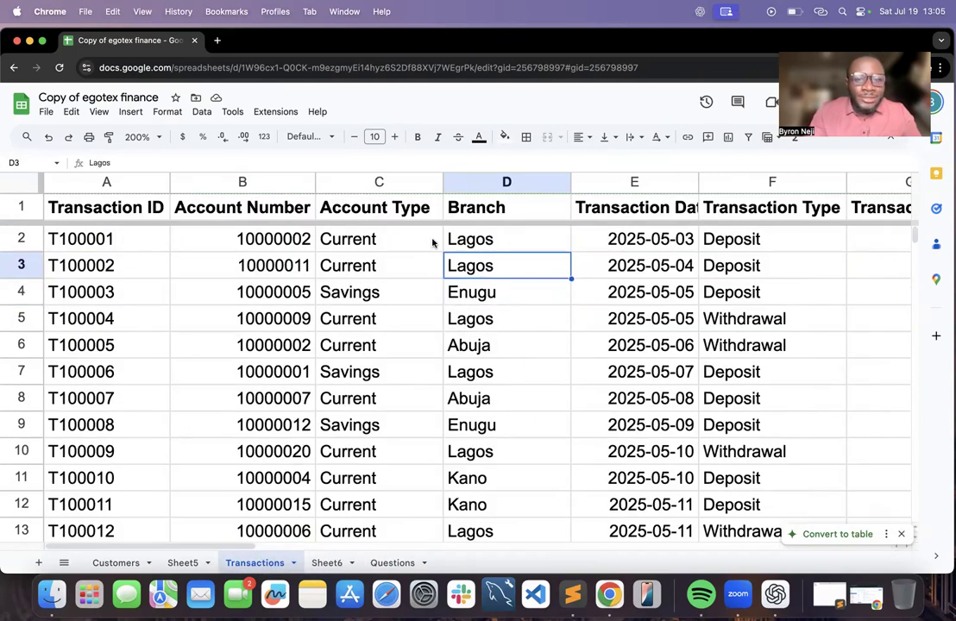
{"action": "left_click", "coordinate": [470, 242]}
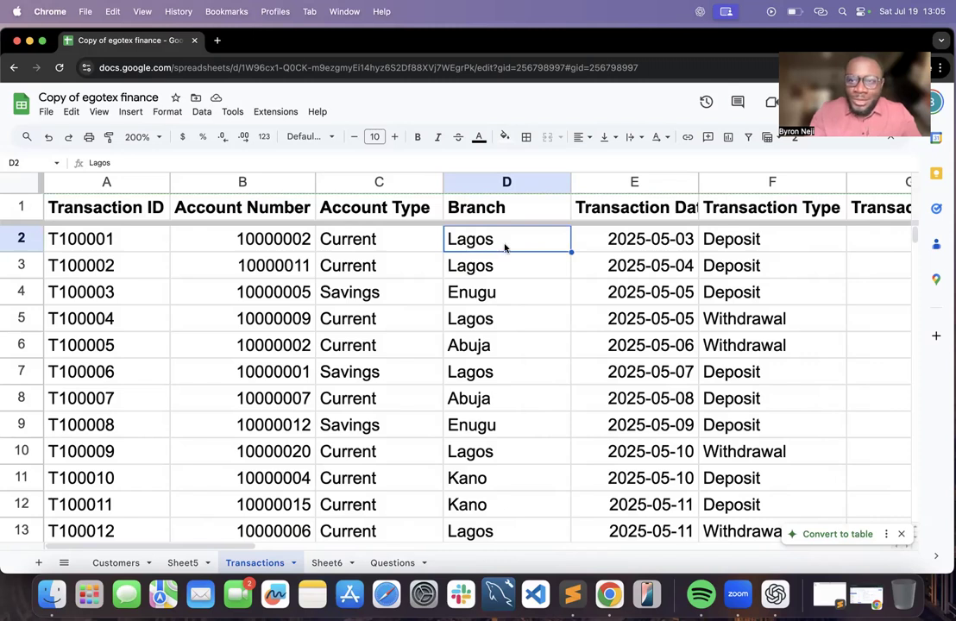
{"action": "left_click", "coordinate": [17, 265]}
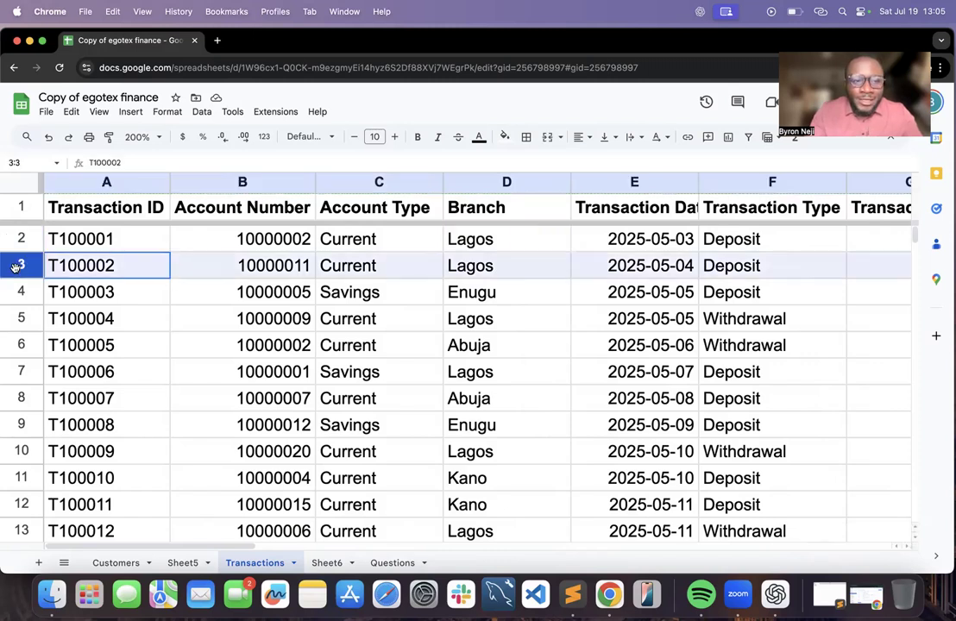
{"action": "key", "text": "shift+Down"}
{"action": "key", "text": "shift+Down"}
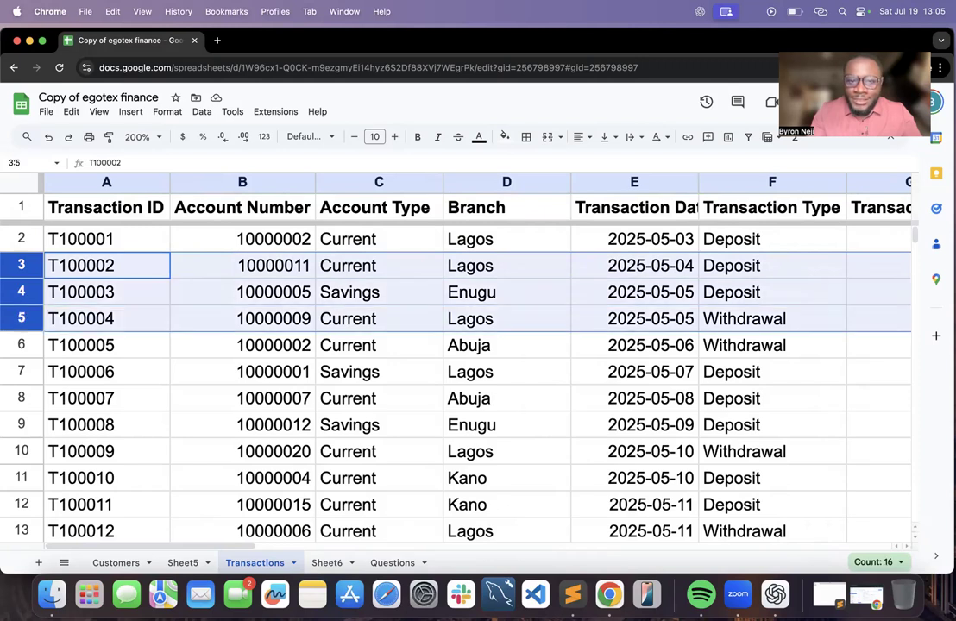
{"action": "key", "text": "shift+Down"}
{"action": "key", "text": "shift+Down"}
{"action": "key", "text": "shift+Down"}
{"action": "key", "text": "shift+Down"}
{"action": "key", "text": "shift+Down"}
{"action": "key", "text": "shift+Down"}
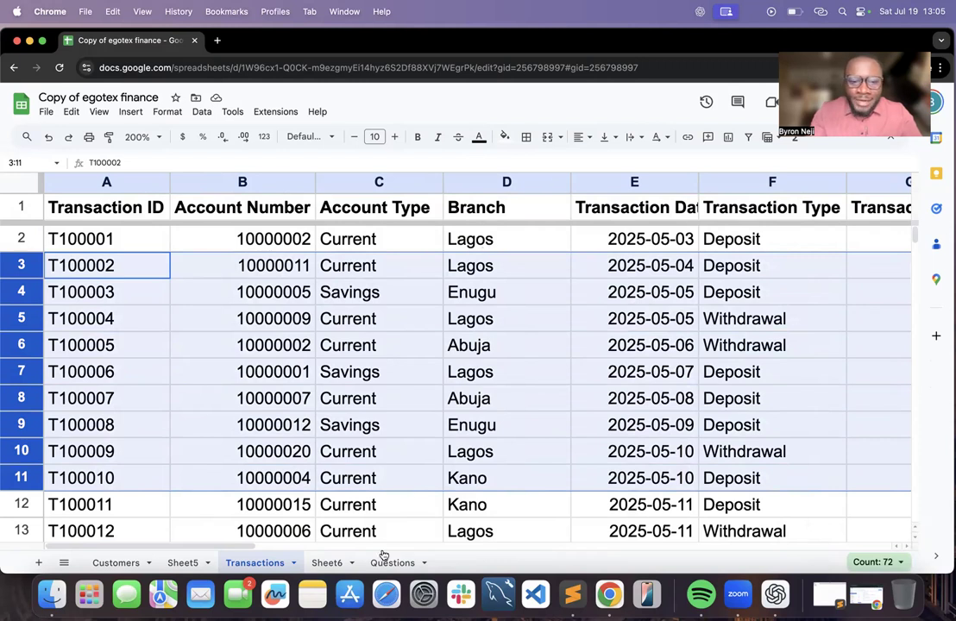
In the COUNTUNIQUEIFS formula in Sheet6 cell C2, make the counted range absolute as Transactions!$B$2:$B
{"action": "left_click", "coordinate": [331, 563]}
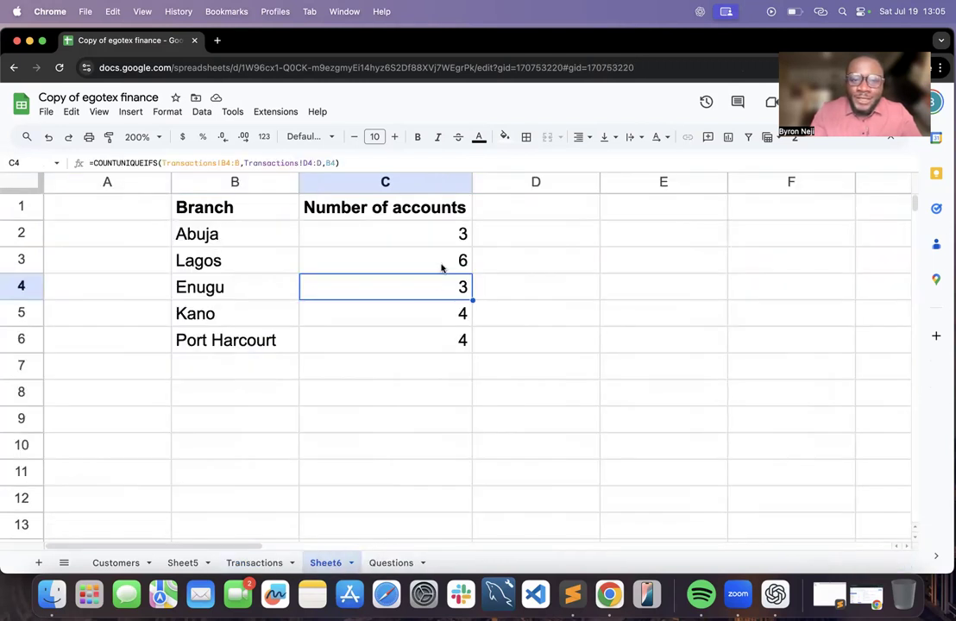
{"action": "double_click", "coordinate": [445, 235]}
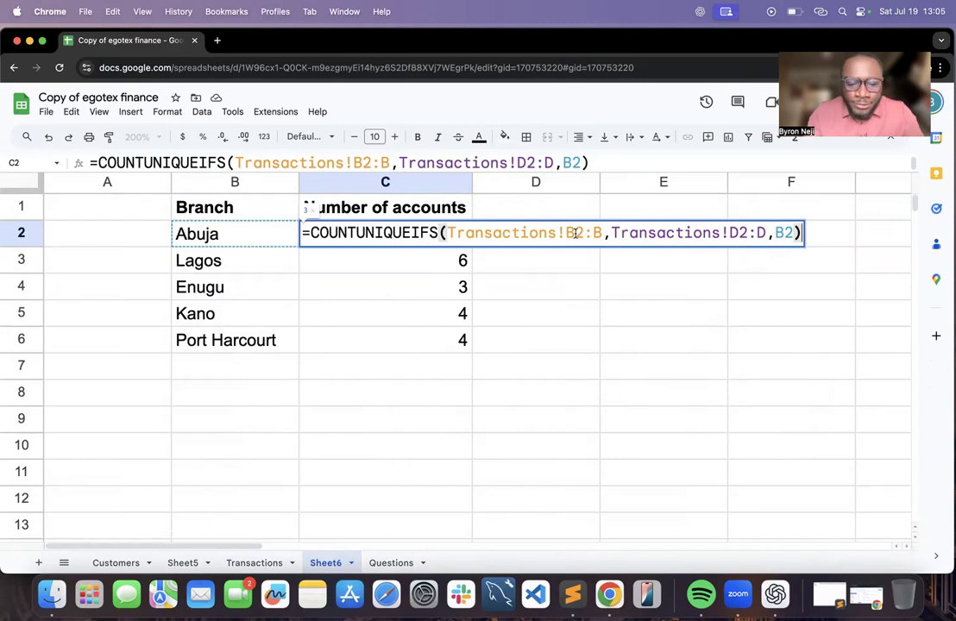
{"action": "type", "text": "$$"}
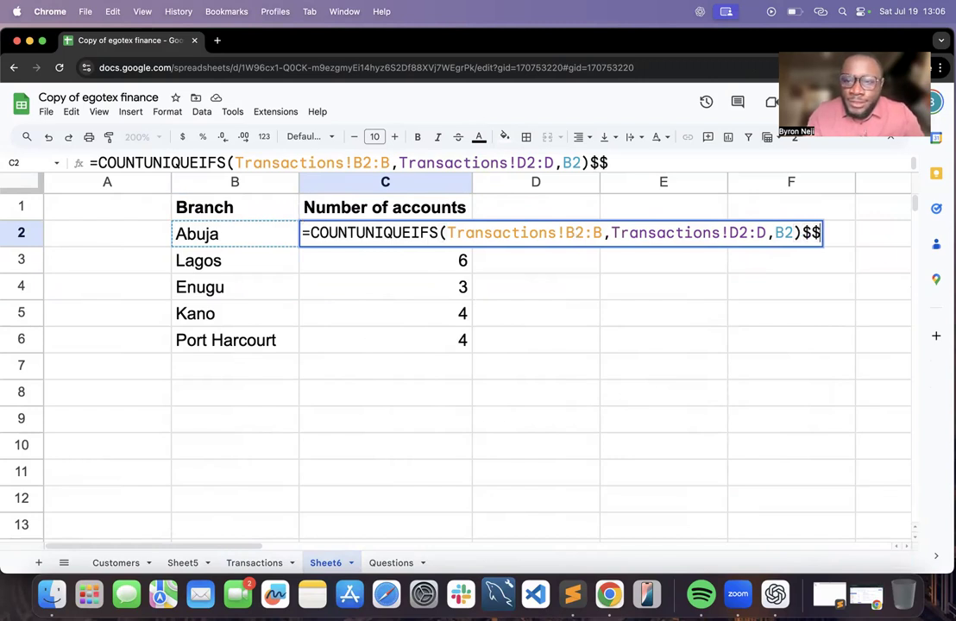
{"action": "key", "text": "BackSpace"}
{"action": "key", "text": "BackSpace"}
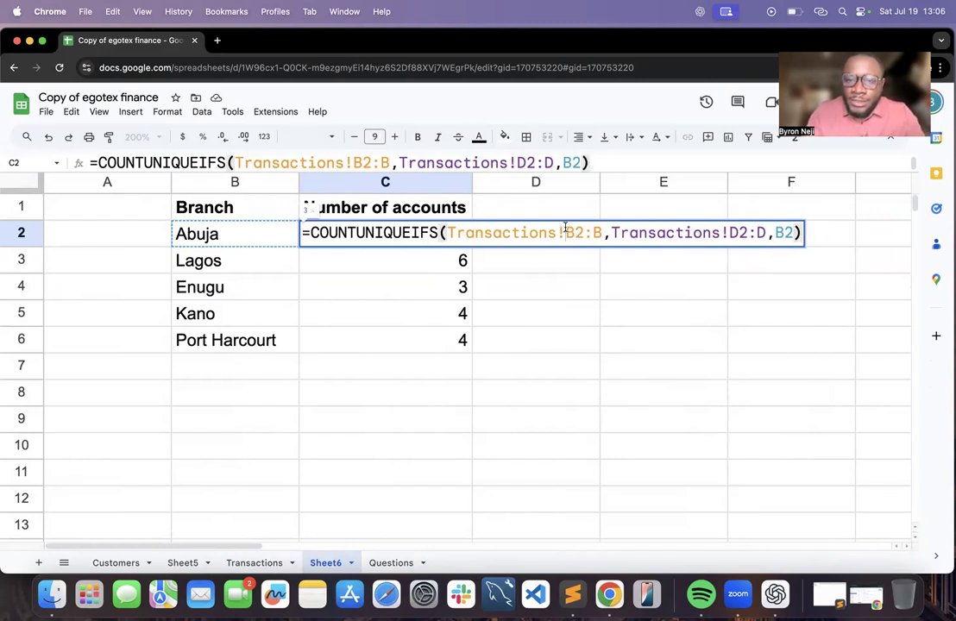
{"action": "left_click", "coordinate": [565, 233]}
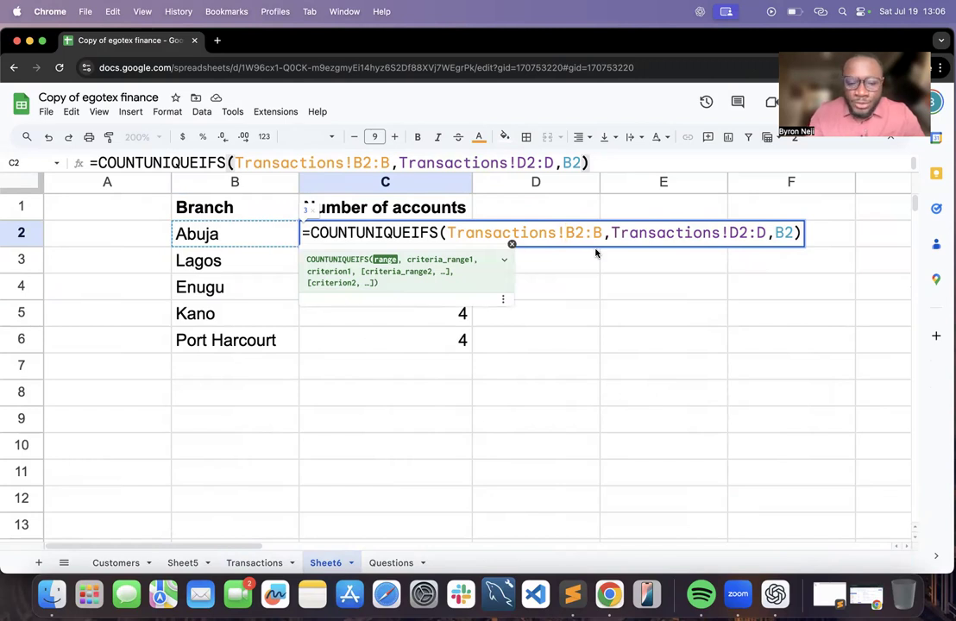
{"action": "type", "text": "$"}
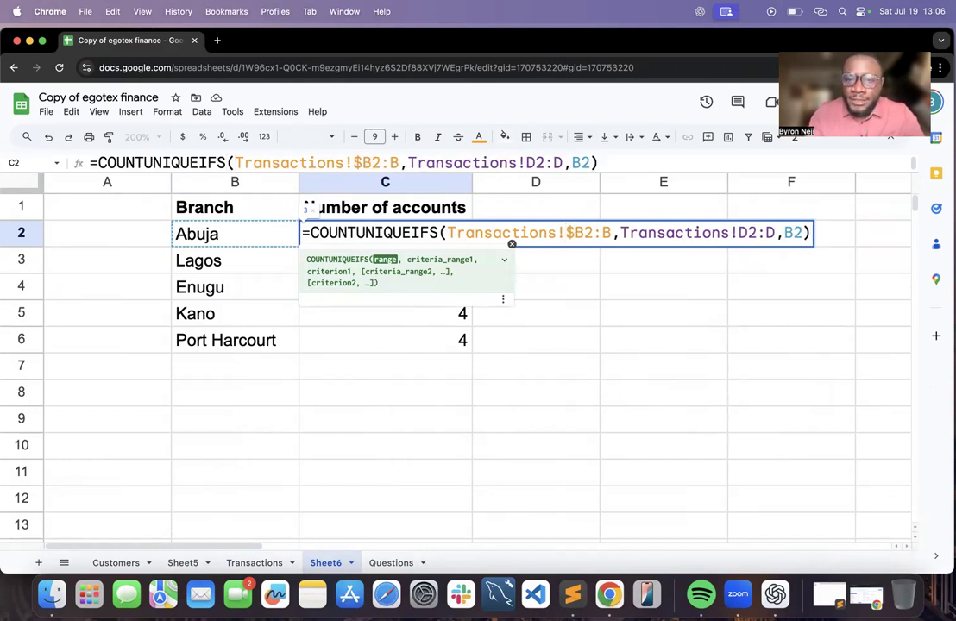
{"action": "key", "text": "Right"}
{"action": "type", "text": "$"}
{"action": "key", "text": "Right"}
{"action": "key", "text": "Right"}
{"action": "type", "text": "$"}
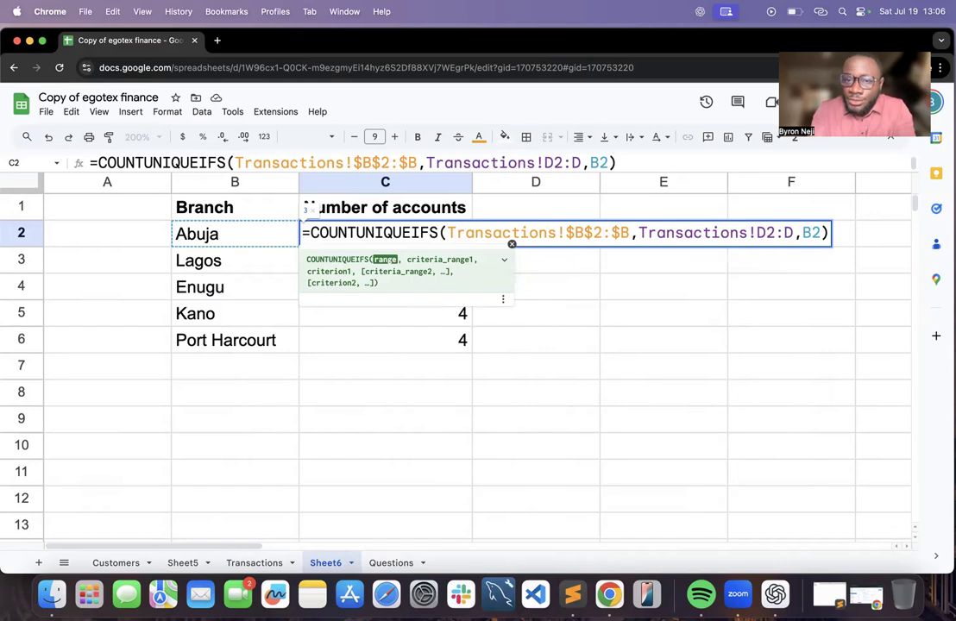
Make the criteria range in the C2 formula absolute as Transactions!$D$2:$D and commit the formula
{"action": "left_click", "coordinate": [755, 231]}
{"action": "type", "text": "$B"}
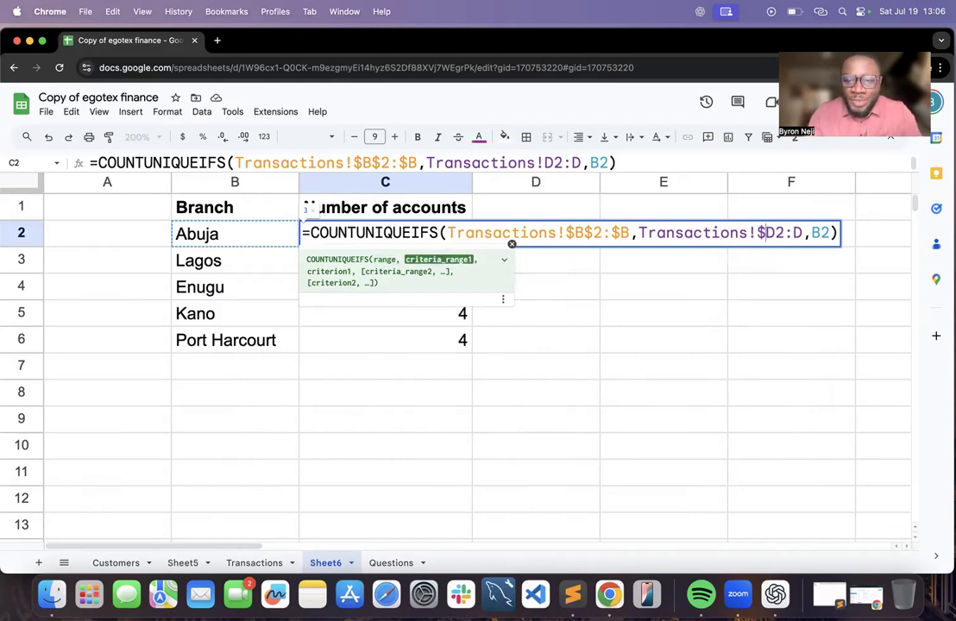
{"action": "type", "text": "$2:"}
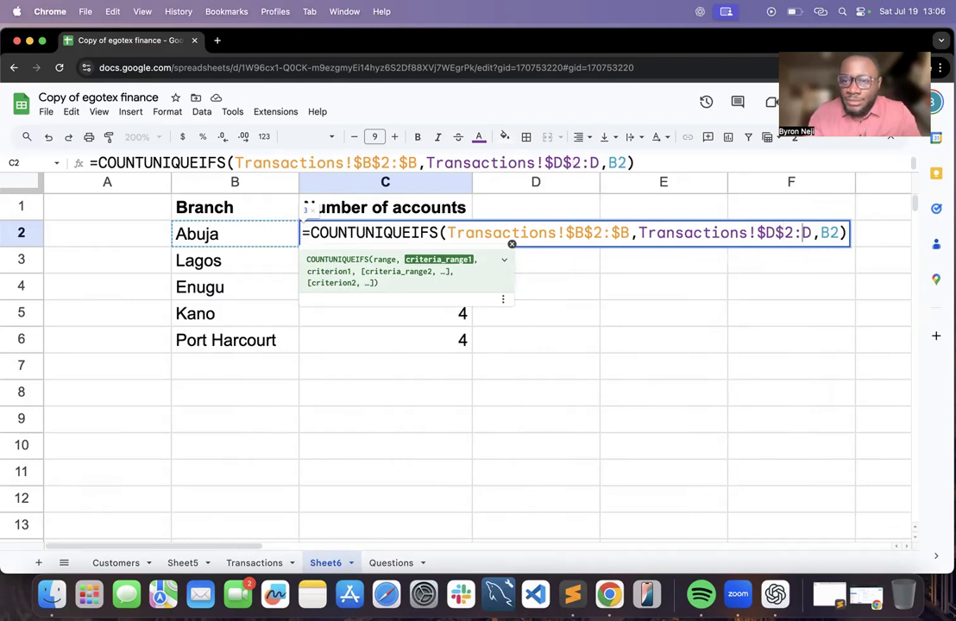
{"action": "type", "text": "$"}
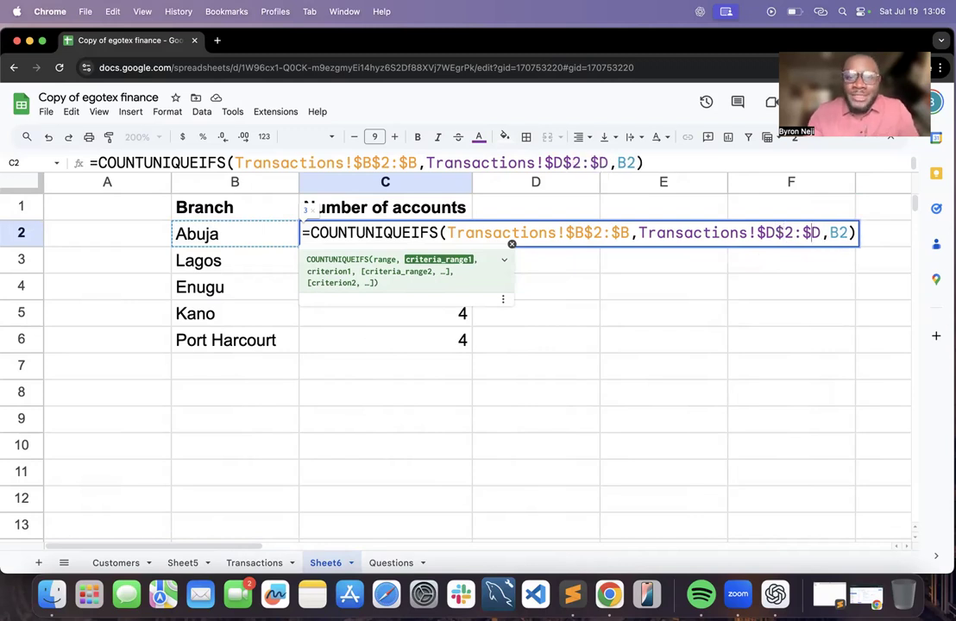
{"action": "key", "text": "Return"}
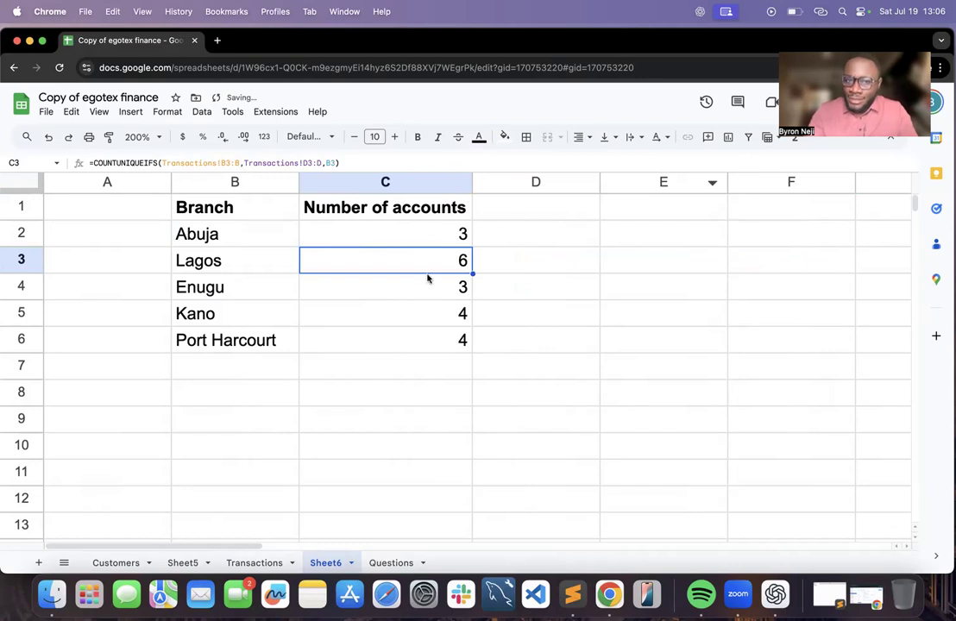
Review the absolute references in the C2 formula, leaving it unedited, and select cell C2
{"action": "left_click", "coordinate": [451, 235]}
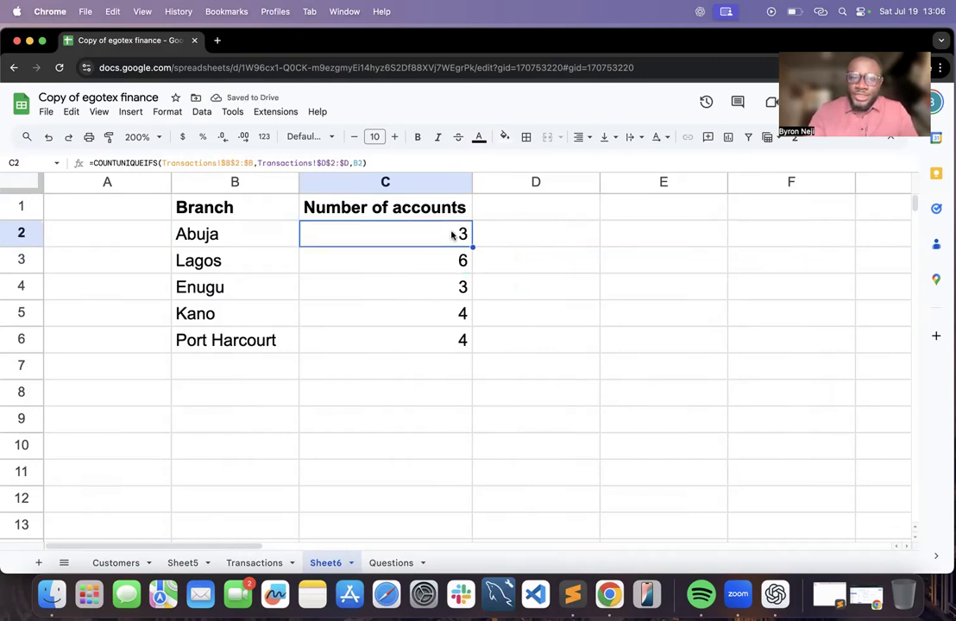
{"action": "double_click", "coordinate": [452, 235]}
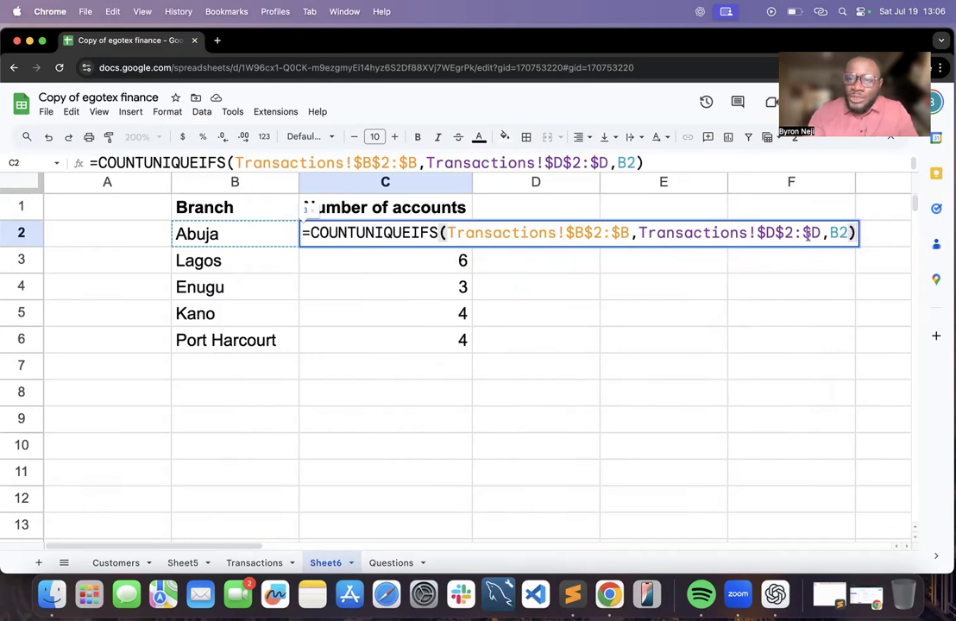
{"action": "left_click", "coordinate": [625, 260]}
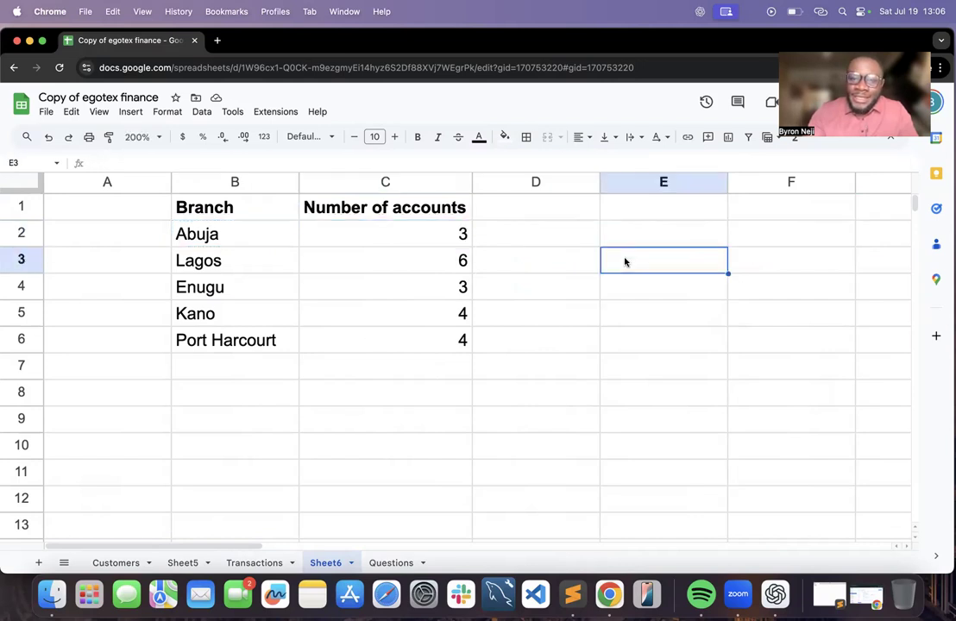
{"action": "left_click", "coordinate": [462, 234]}
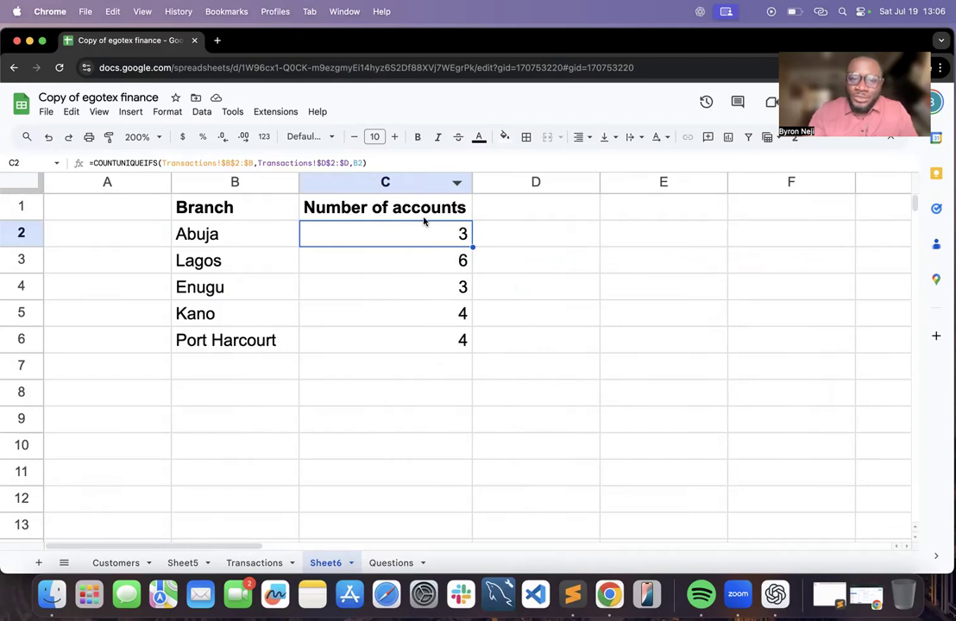
Examine the relative ranges in the COUNTUNIQUEIFS formulas of Sheet6 cells C3 and C4, leaving both formulas unedited
{"action": "left_click", "coordinate": [449, 261]}
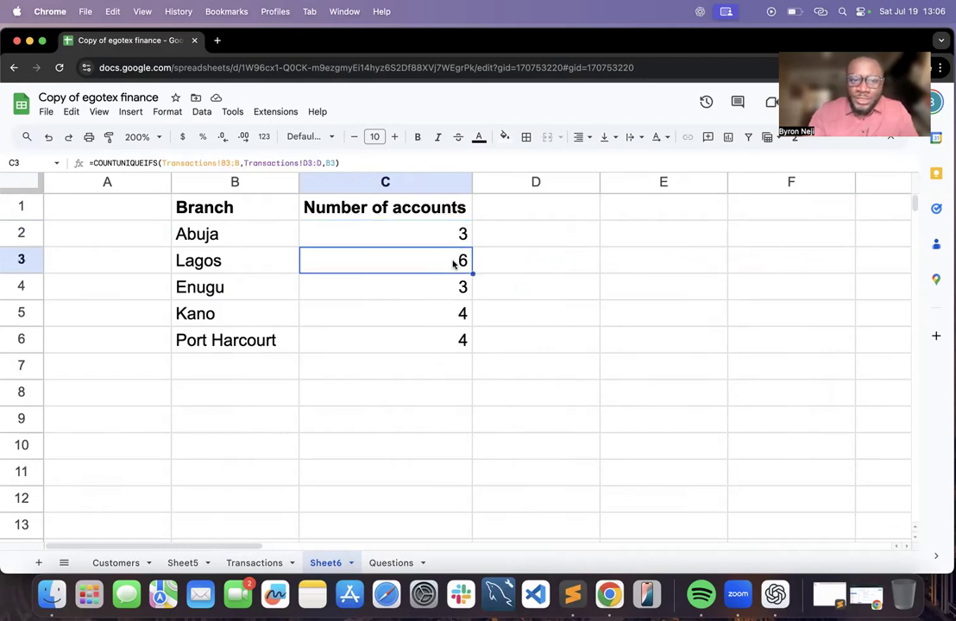
{"action": "double_click", "coordinate": [453, 263]}
{"action": "double_click", "coordinate": [459, 289]}
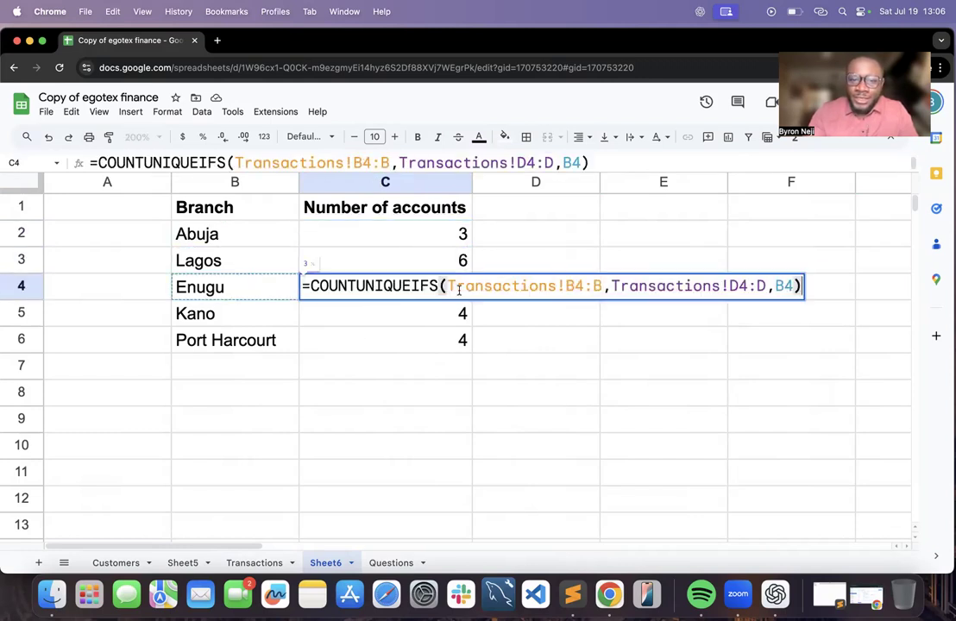
{"action": "left_click", "coordinate": [568, 243]}
{"action": "left_click", "coordinate": [462, 290]}
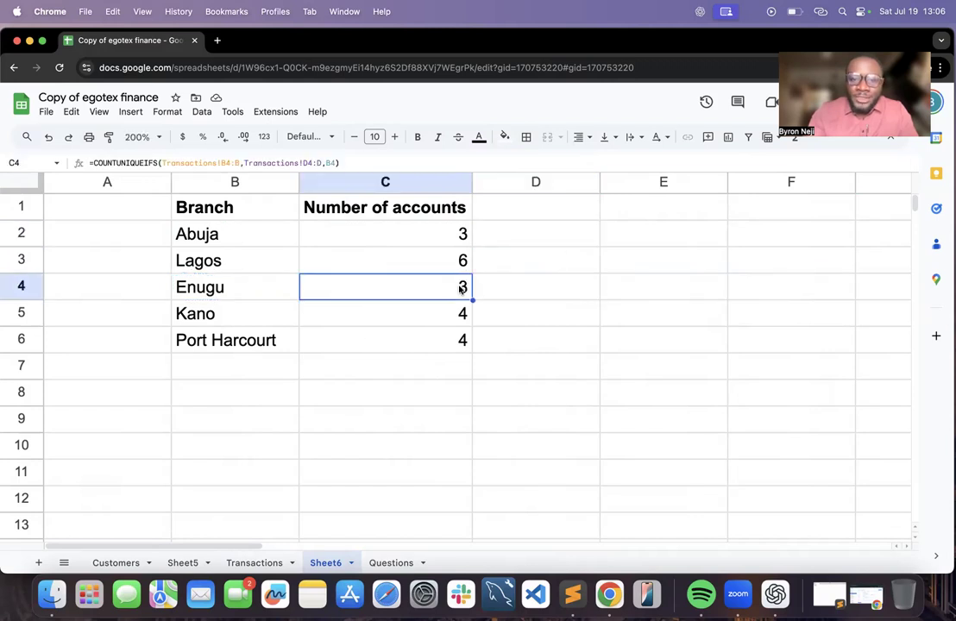
{"action": "double_click", "coordinate": [461, 290]}
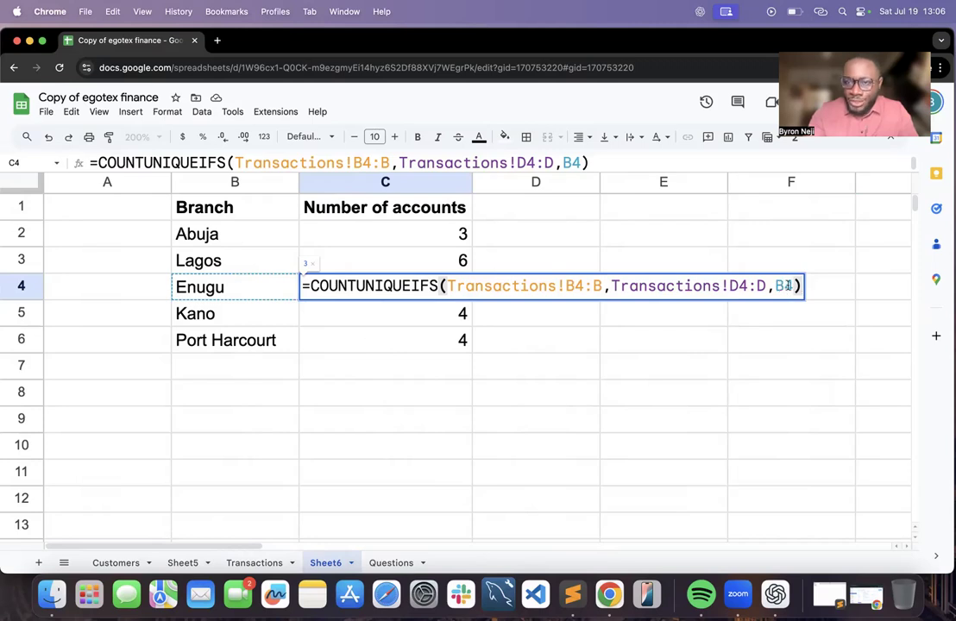
{"action": "left_click", "coordinate": [618, 239]}
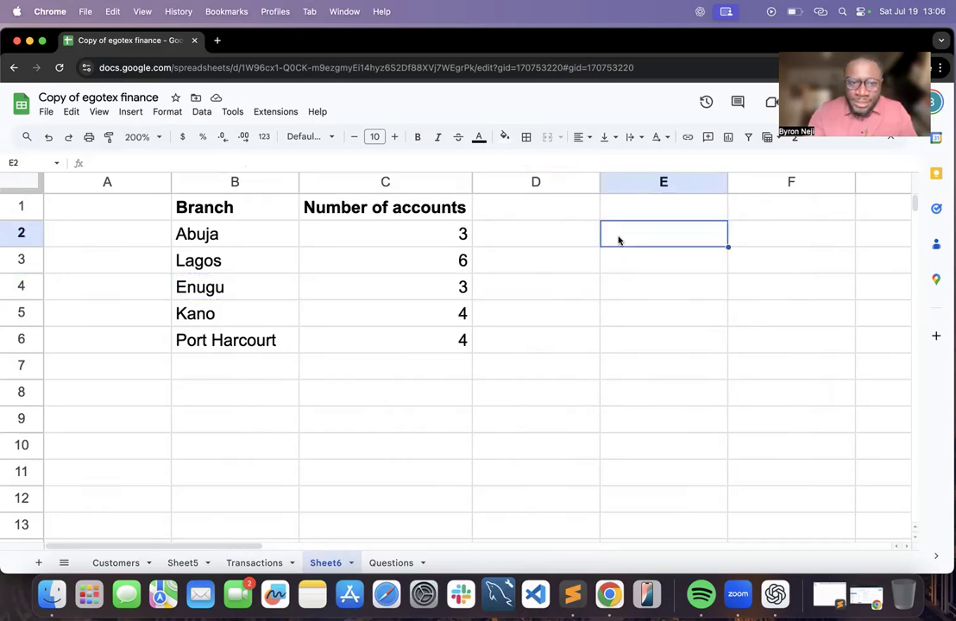
Go through the branch criteria in Sheet6 from B2 down to B6 and return to Abuja in B2
{"action": "left_click", "coordinate": [246, 240]}
{"action": "left_click", "coordinate": [250, 263]}
{"action": "left_click", "coordinate": [250, 287]}
{"action": "left_click", "coordinate": [252, 319]}
{"action": "left_click", "coordinate": [256, 339]}
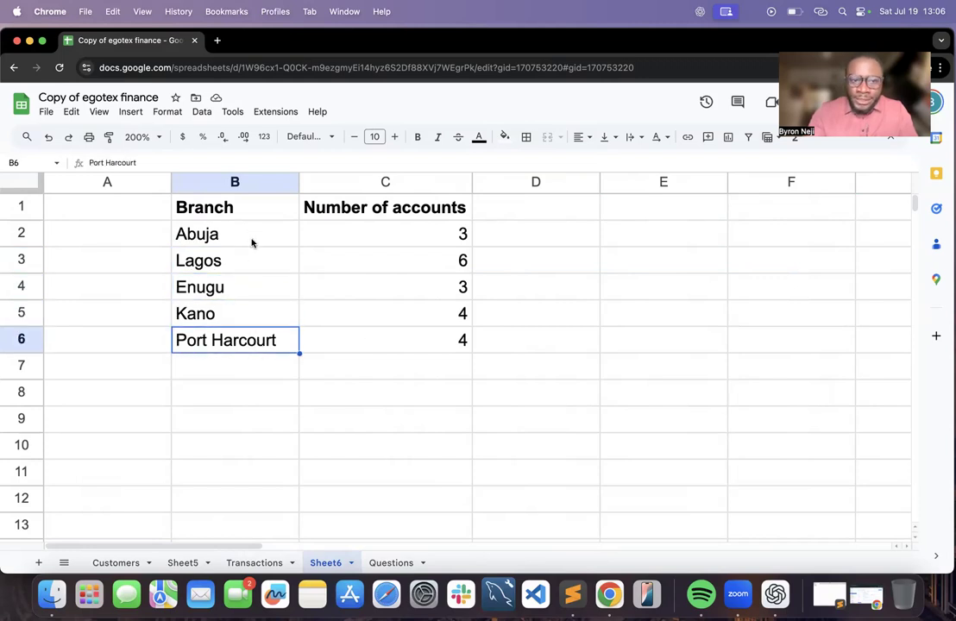
{"action": "left_click", "coordinate": [252, 240]}
{"action": "left_click", "coordinate": [256, 264]}
{"action": "left_click", "coordinate": [260, 290]}
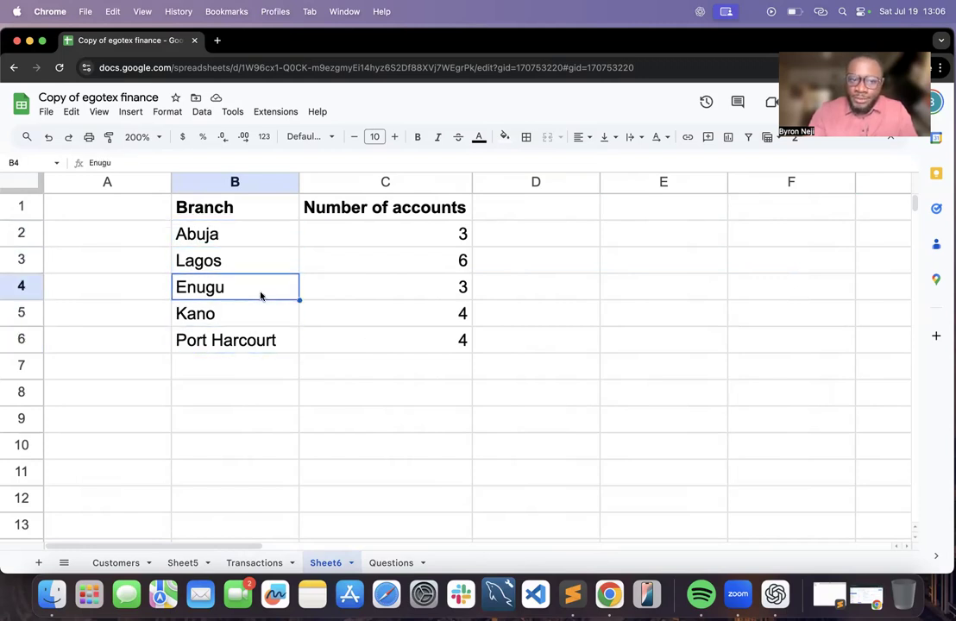
{"action": "left_click", "coordinate": [261, 238]}
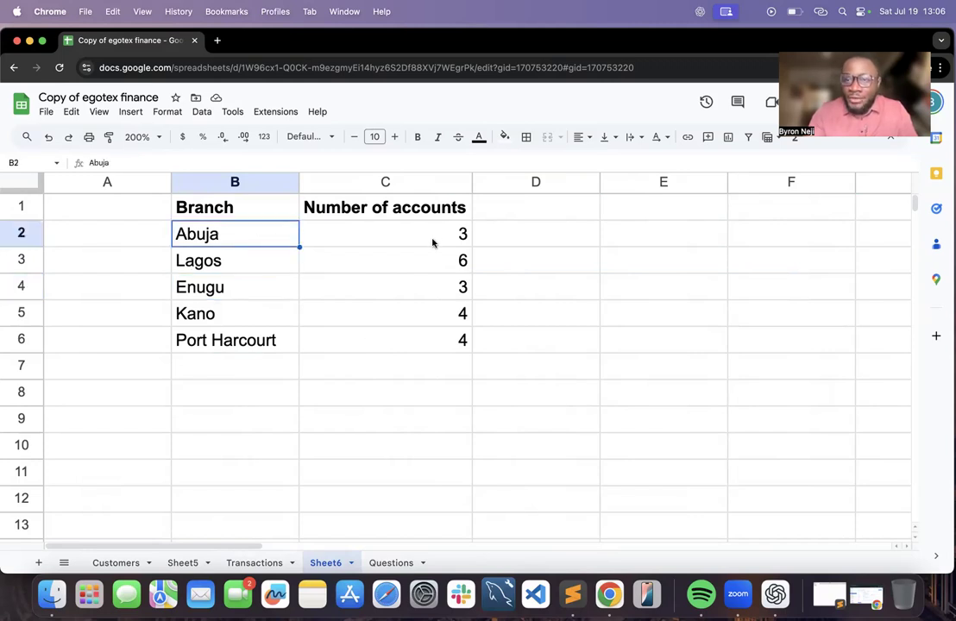
Fill the absolute-reference formula from C2 down into C3 and inspect the copied formula
{"action": "left_click", "coordinate": [433, 242]}
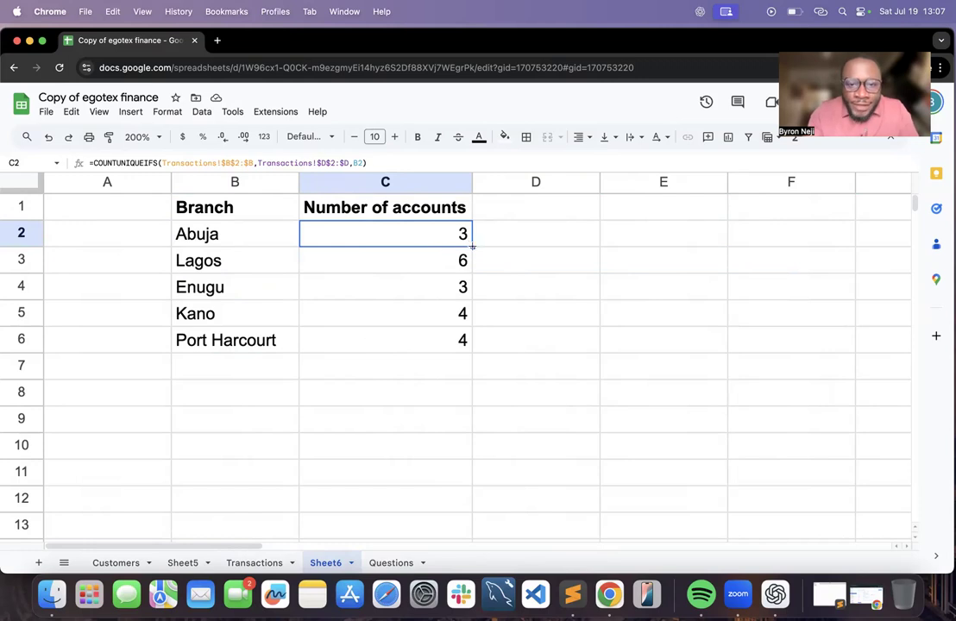
{"action": "left_click_drag", "start_coordinate": [472, 246], "coordinate": [469, 274]}
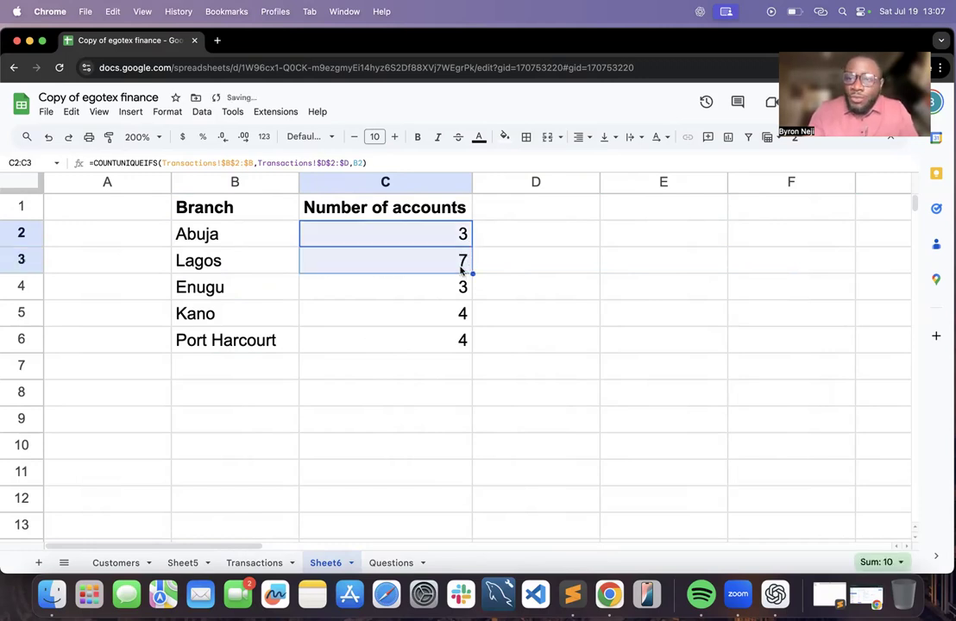
{"action": "left_click", "coordinate": [461, 268]}
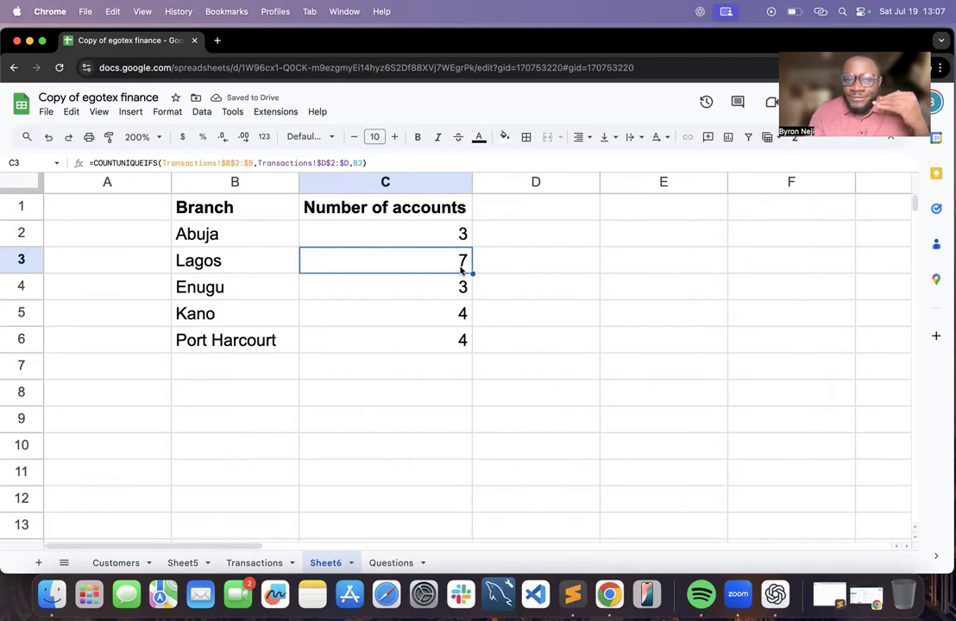
{"action": "double_click", "coordinate": [446, 268]}
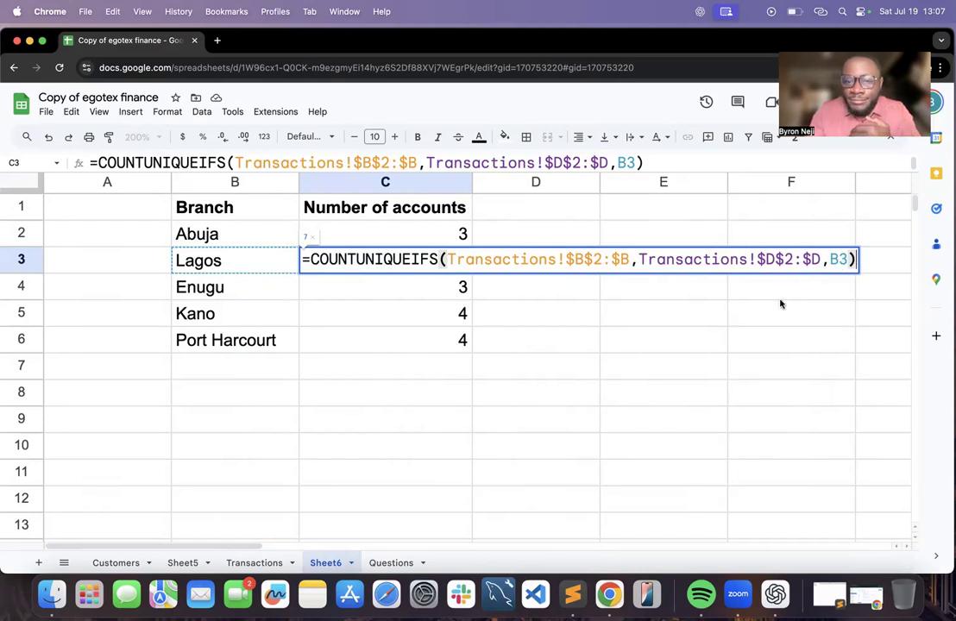
Fill the C3 formula down through C6 and check the copy in C4
{"action": "left_click", "coordinate": [664, 366]}
{"action": "left_click", "coordinate": [455, 260]}
{"action": "left_click_drag", "start_coordinate": [472, 273], "coordinate": [466, 343]}
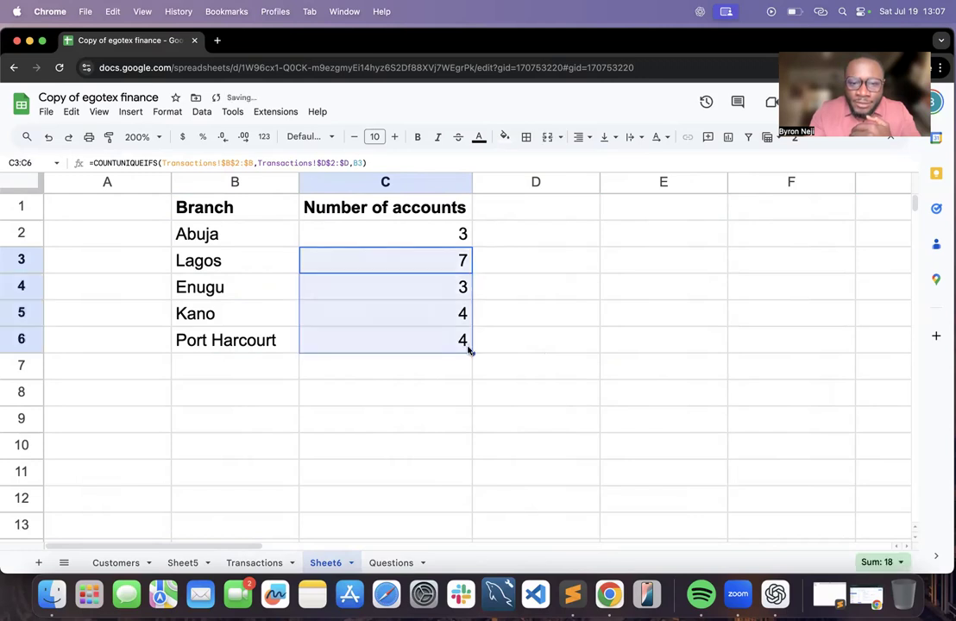
{"action": "left_click", "coordinate": [445, 294]}
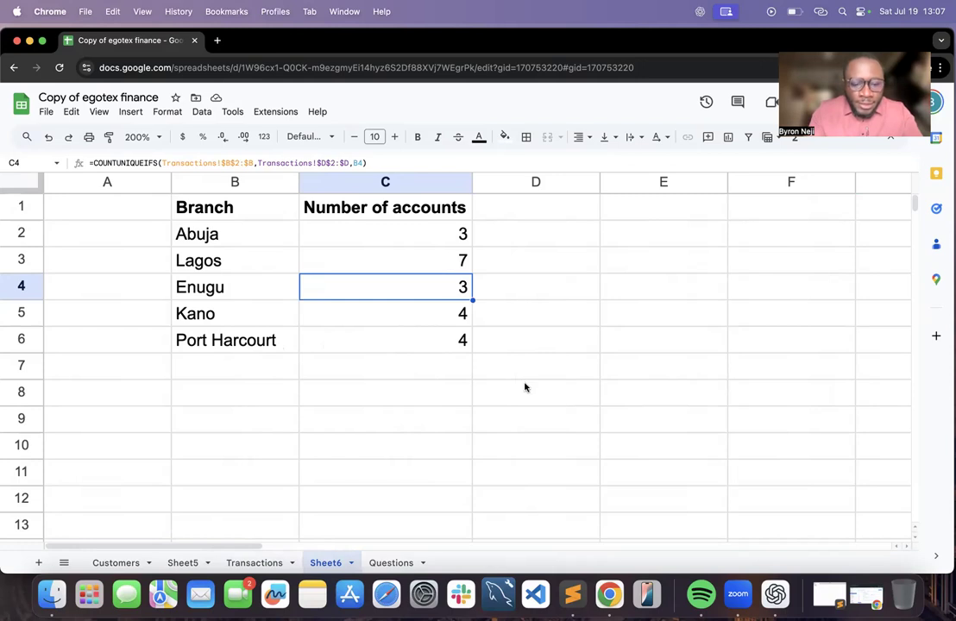
Undo the two formula fills in column C and select the Port Harcourt count in C6
{"action": "key", "text": "super+z"}
{"action": "key", "text": "super+z"}
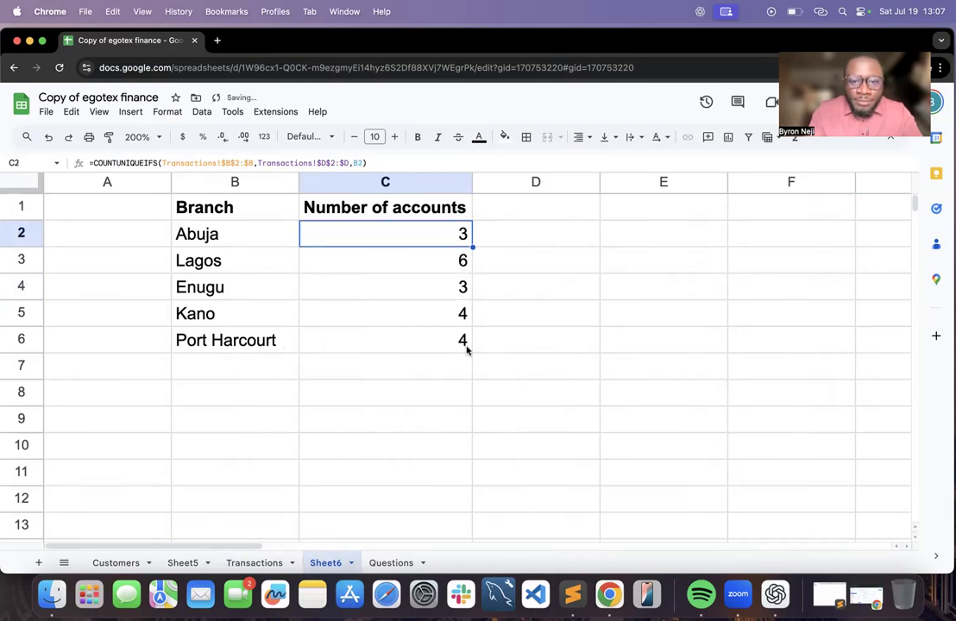
{"action": "left_click", "coordinate": [458, 344]}
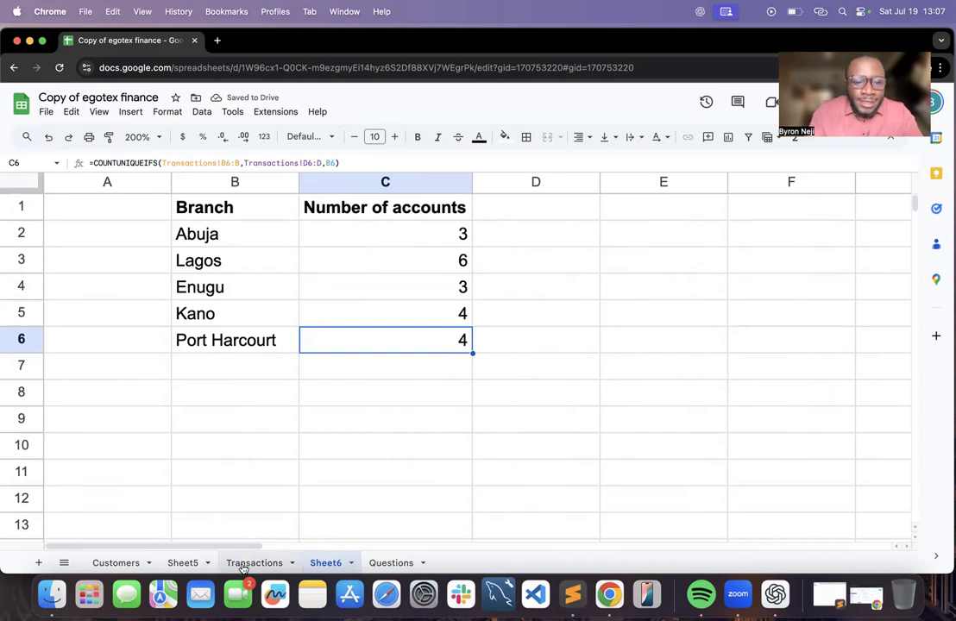
Copy Port Harcourt from Sheet6 cell B6 and replace the branch in Transactions cell D4 with it
{"action": "left_click", "coordinate": [235, 340]}
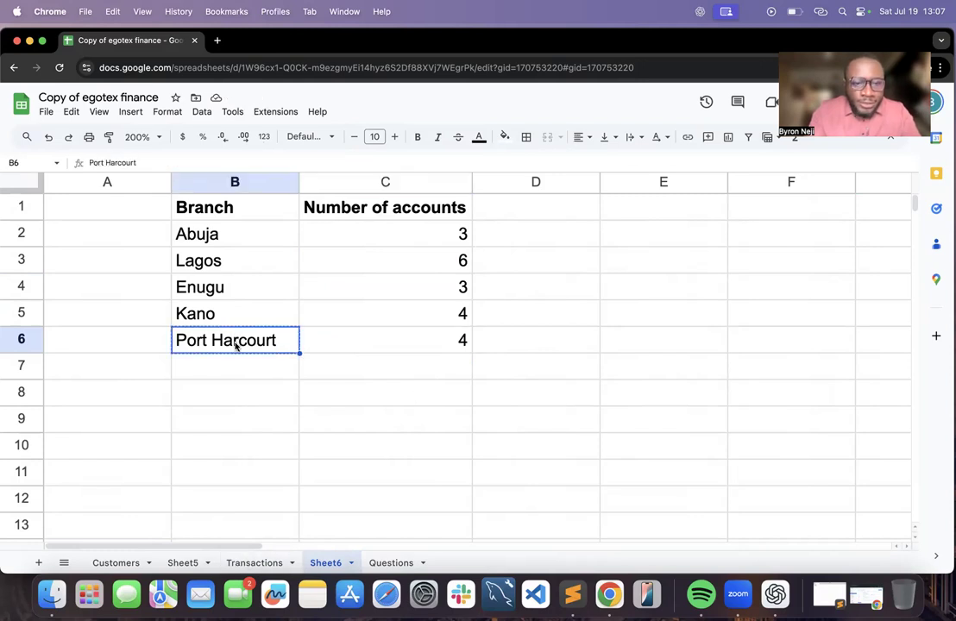
{"action": "left_click", "coordinate": [252, 561]}
{"action": "left_click", "coordinate": [466, 345]}
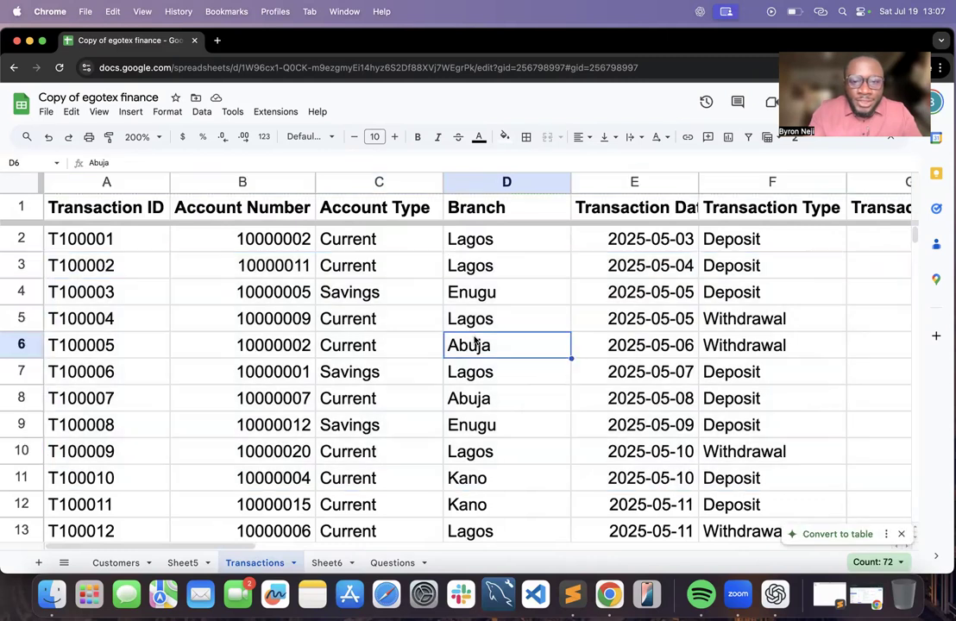
{"action": "double_click", "coordinate": [503, 291]}
{"action": "key", "text": "super+a"}
{"action": "key", "text": "super+v"}
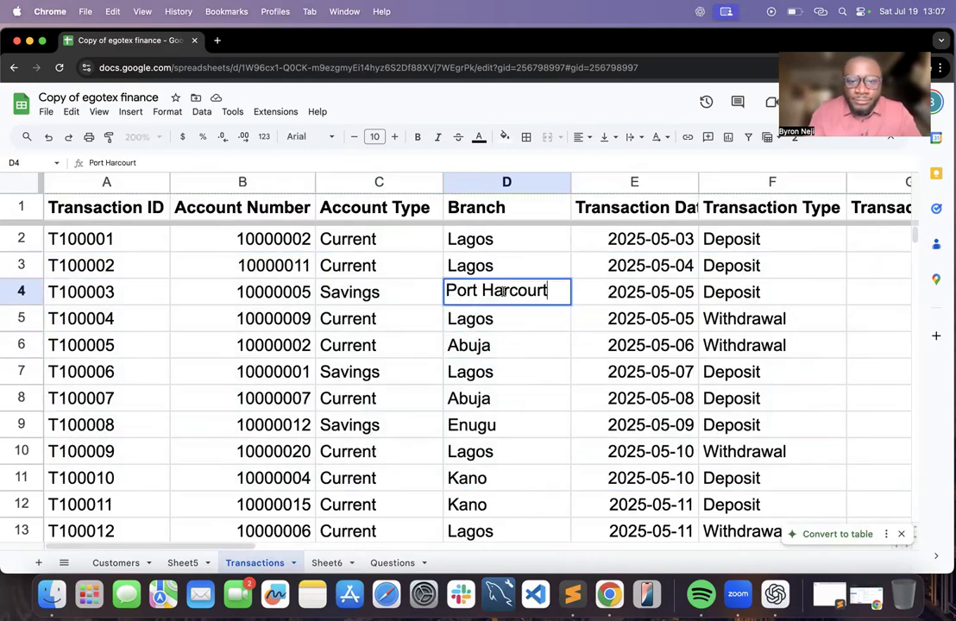
{"action": "left_click", "coordinate": [514, 340]}
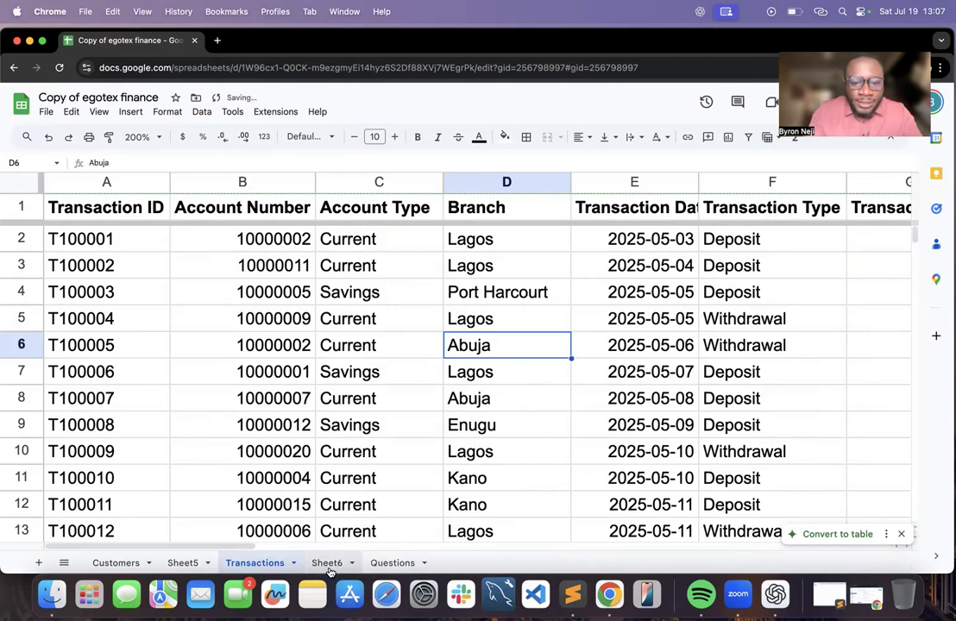
Fill the absolute-reference formula in Sheet6 from C2 down through C6 and check the formulas in C6 and C2
{"action": "left_click", "coordinate": [328, 563]}
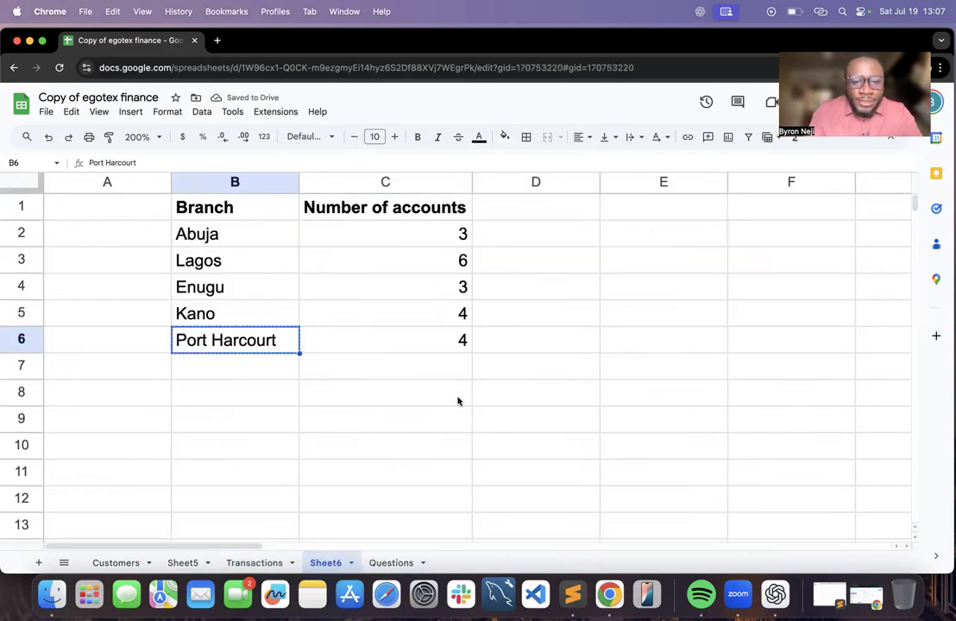
{"action": "left_click", "coordinate": [463, 238]}
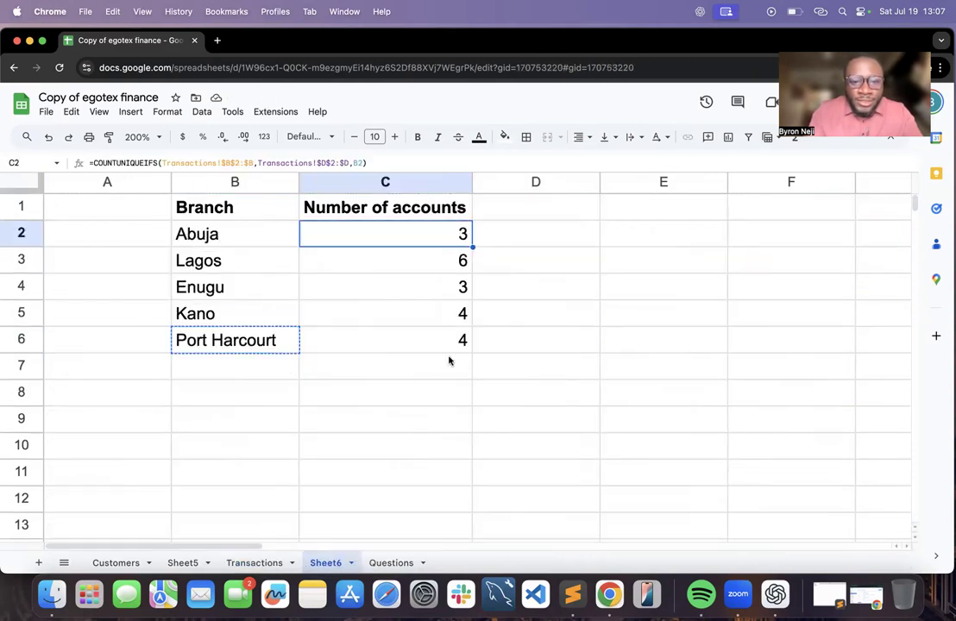
{"action": "left_click_drag", "start_coordinate": [471, 247], "coordinate": [467, 345]}
{"action": "key", "text": "ctrl+z"}
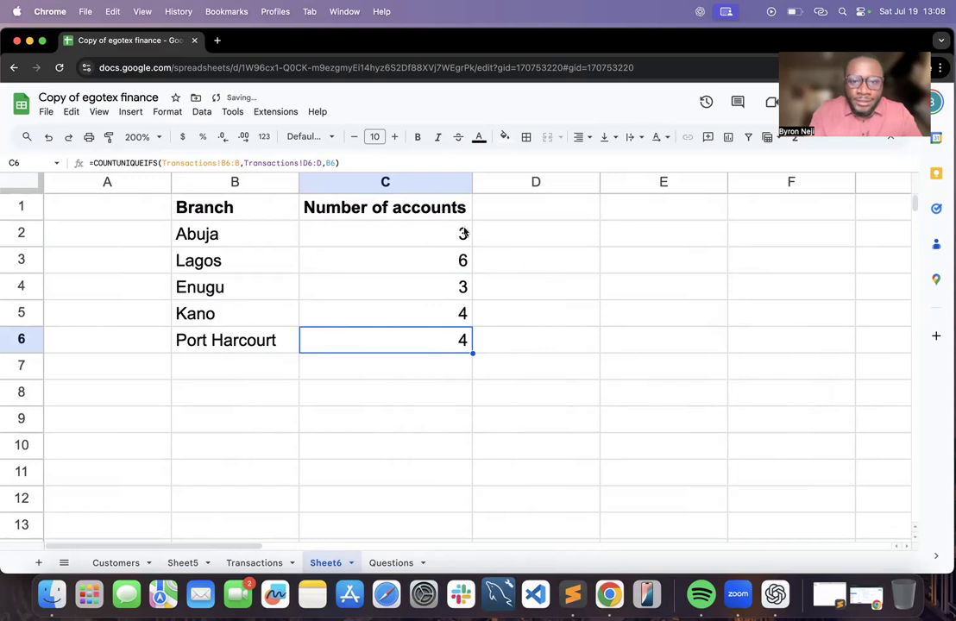
{"action": "left_click_drag", "start_coordinate": [472, 248], "coordinate": [471, 350]}
{"action": "left_click", "coordinate": [455, 341]}
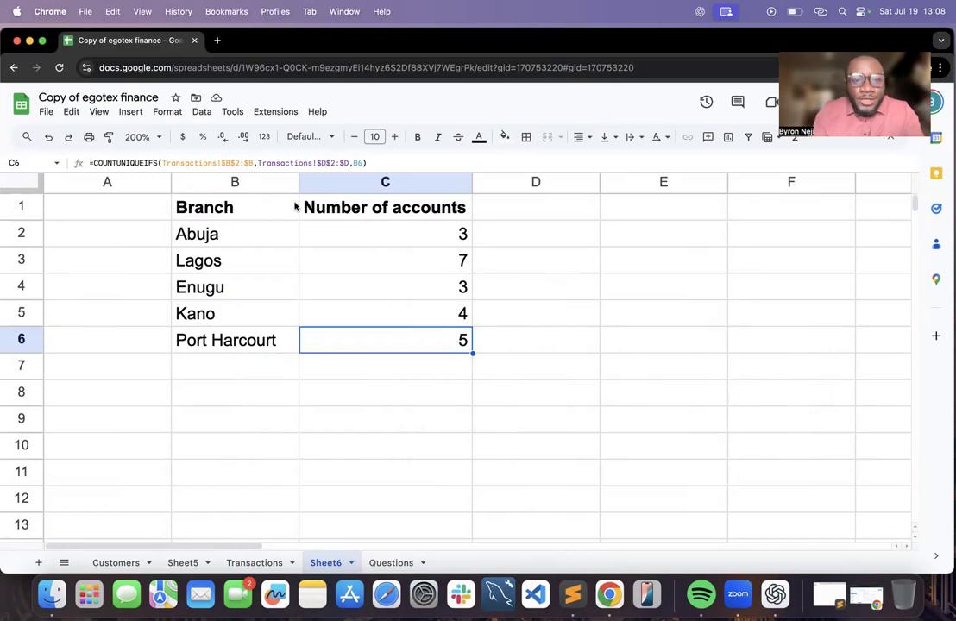
{"action": "left_click", "coordinate": [389, 242]}
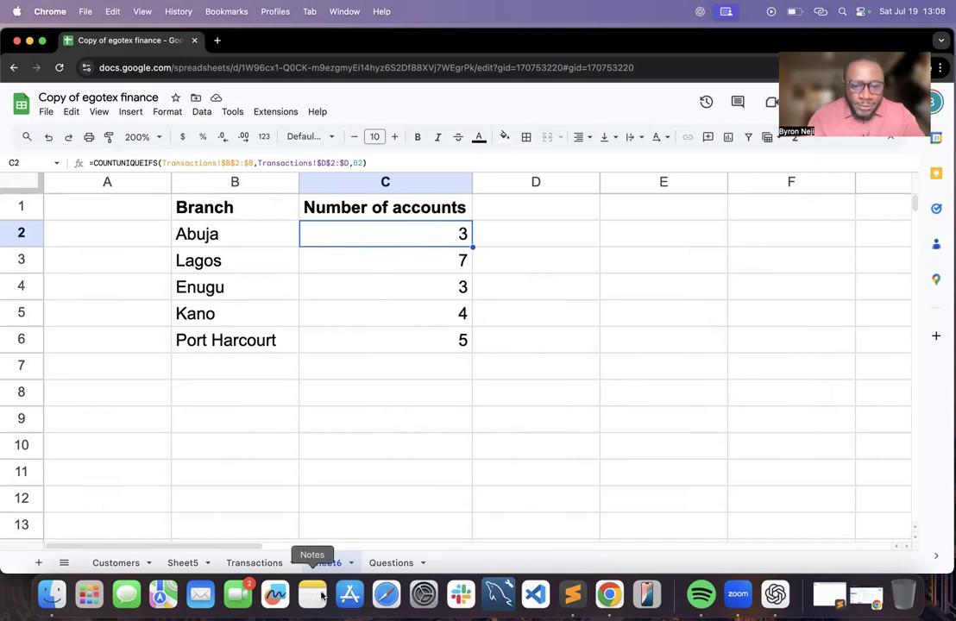
Undo the formula fills in Sheet6, the branch edits in Transactions and the absolute references in Sheet6 cell C2
{"action": "left_click", "coordinate": [271, 567]}
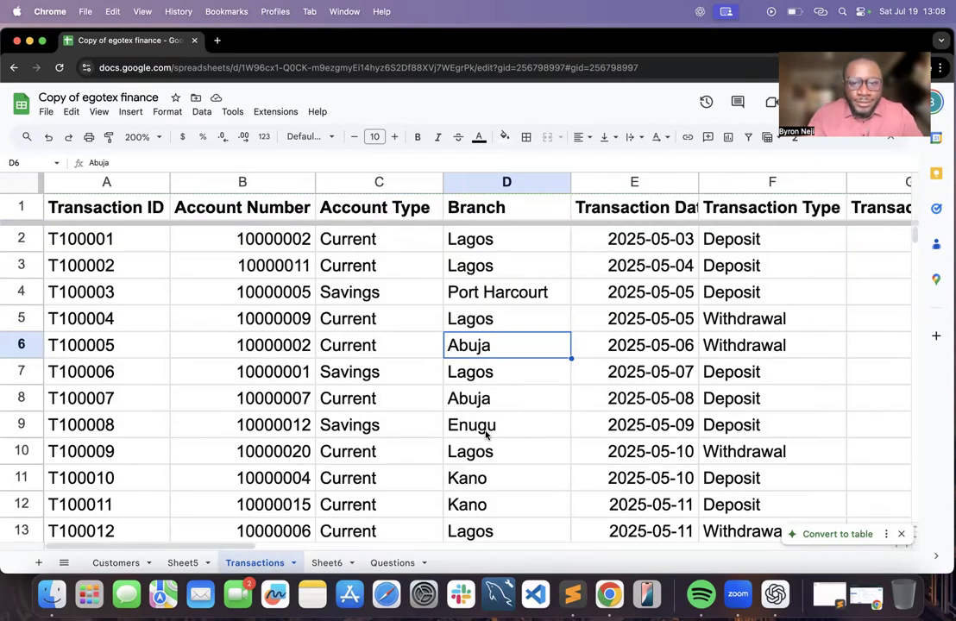
{"action": "key", "text": "super+z"}
{"action": "key", "text": "super+z"}
{"action": "key", "text": "super+z"}
{"action": "key", "text": "super+z"}
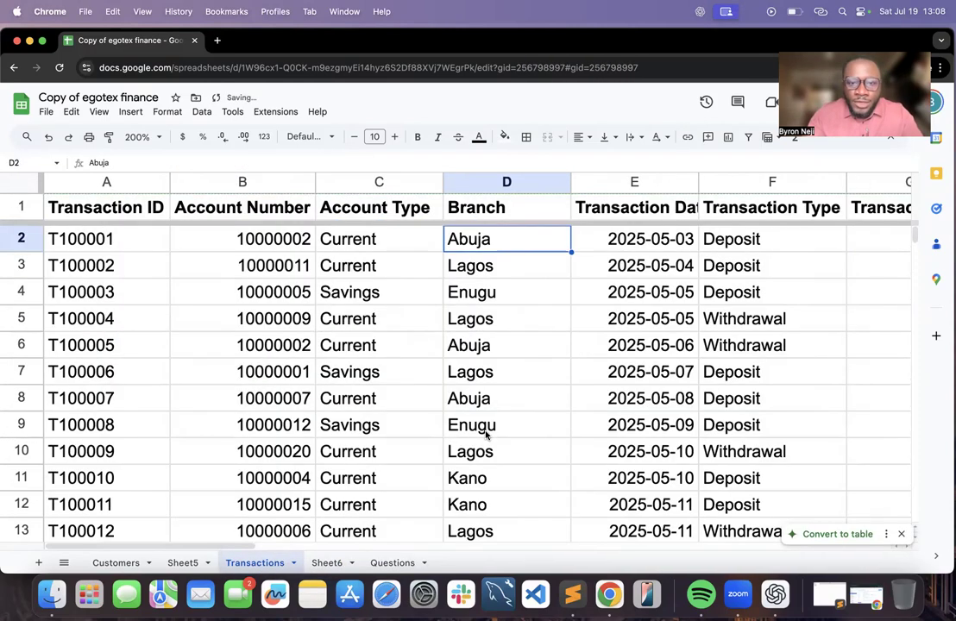
{"action": "key", "text": "super+z"}
{"action": "key", "text": "super+z"}
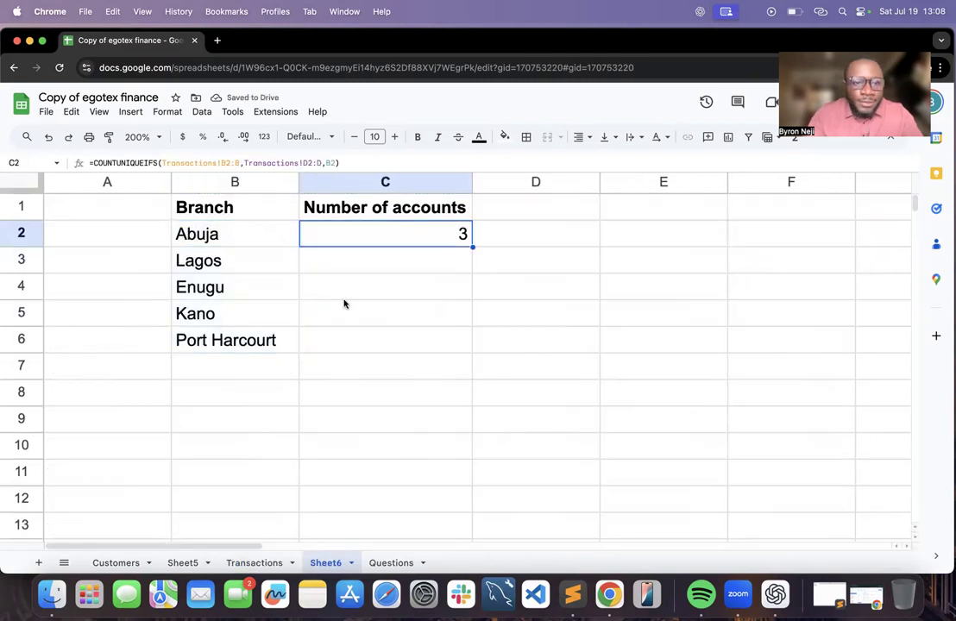
Make the counted range in the Sheet6 C2 formula absolute as Transactions!$B$2:$B
{"action": "left_click", "coordinate": [261, 240]}
{"action": "left_click", "coordinate": [427, 233]}
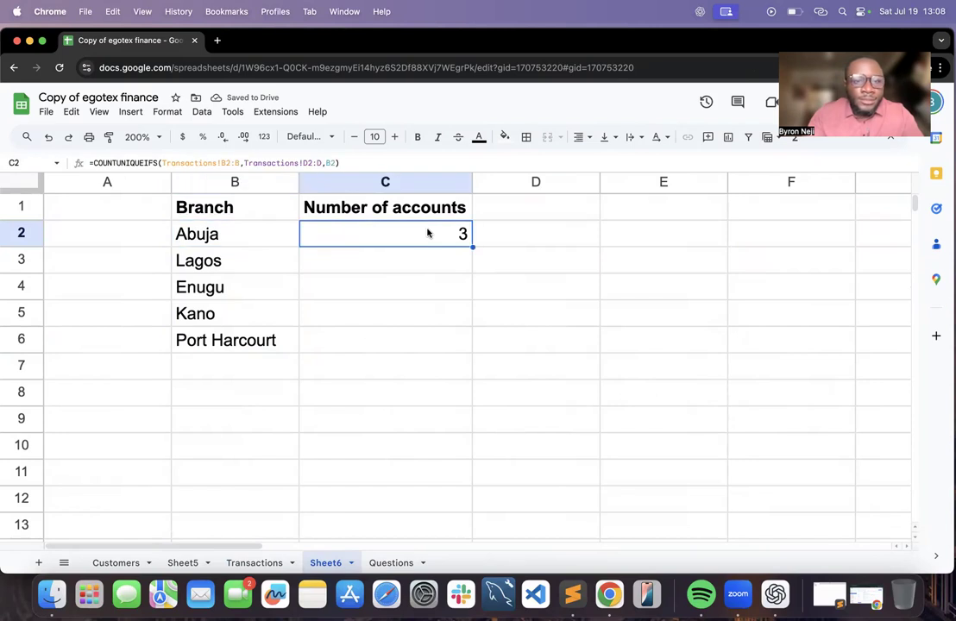
{"action": "double_click", "coordinate": [358, 229]}
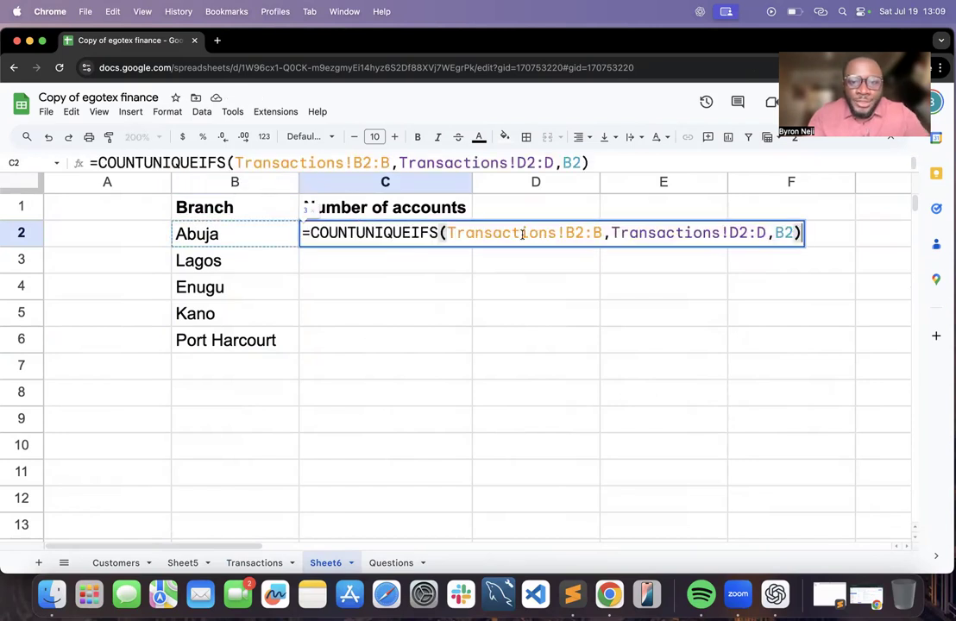
{"action": "left_click", "coordinate": [572, 238]}
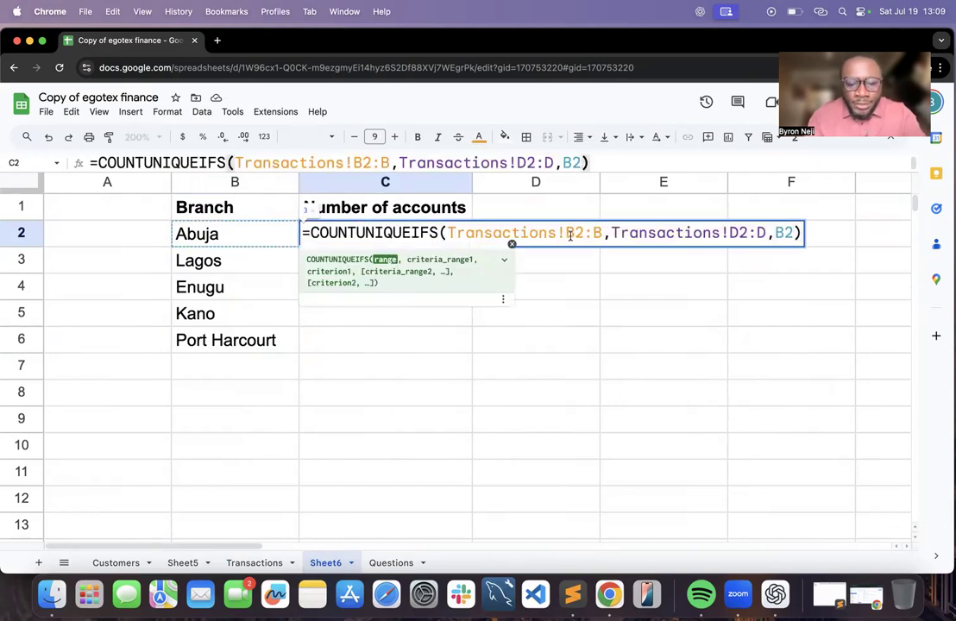
{"action": "type", "text": "$"}
{"action": "key", "text": "Left"}
{"action": "key", "text": "Left"}
{"action": "type", "text": "$"}
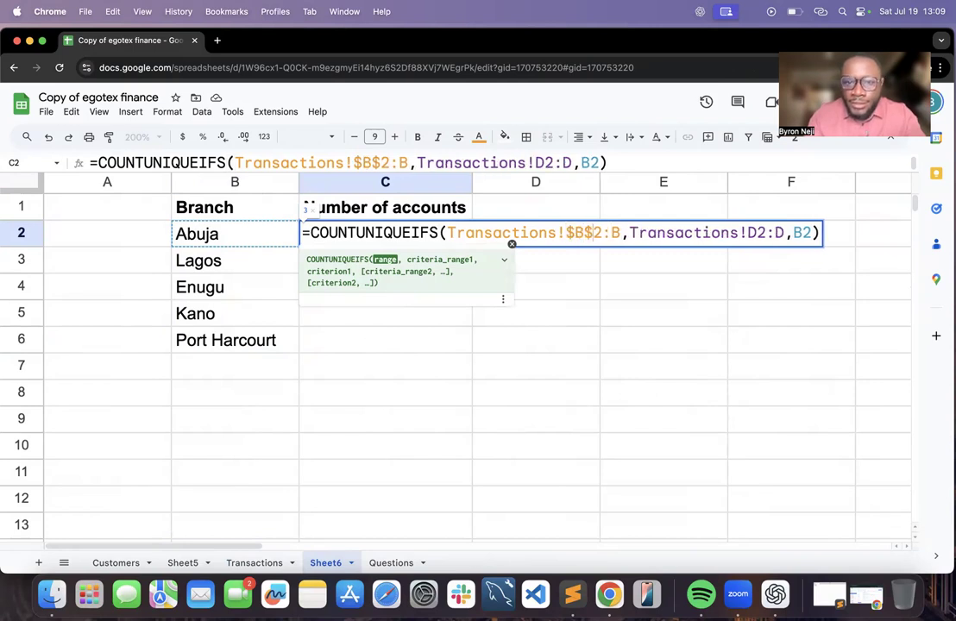
{"action": "key", "text": "Right"}
{"action": "key", "text": "Right"}
{"action": "key", "text": "Right"}
{"action": "key", "text": "Right"}
{"action": "type", "text": "$"}
Make the criteria range in the same C2 formula absolute as Transactions!$D$2:$D
{"action": "key", "text": "Right"}
{"action": "key", "text": "Right"}
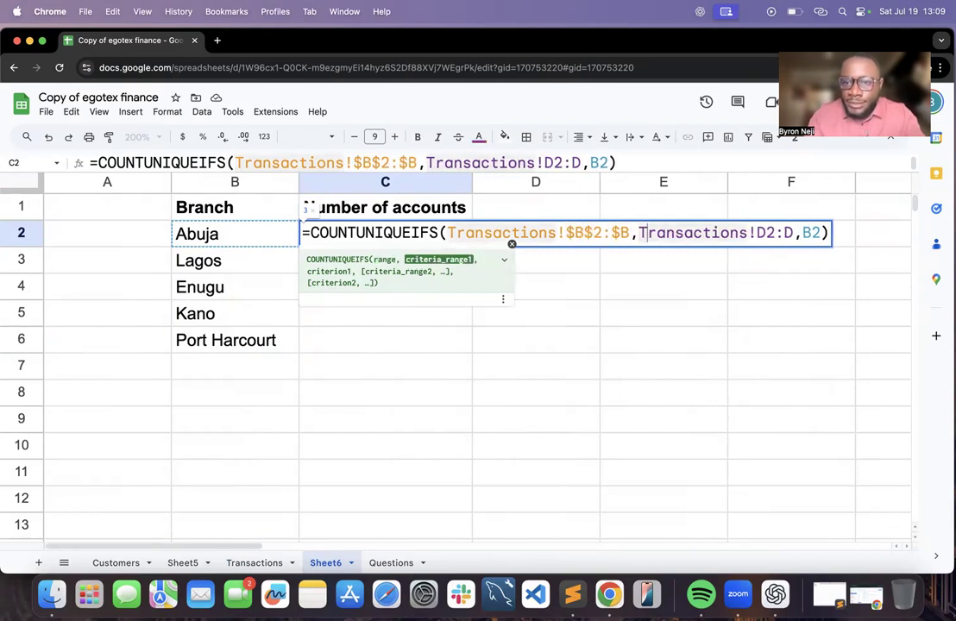
{"action": "key", "text": "Right"}
{"action": "type", "text": "$"}
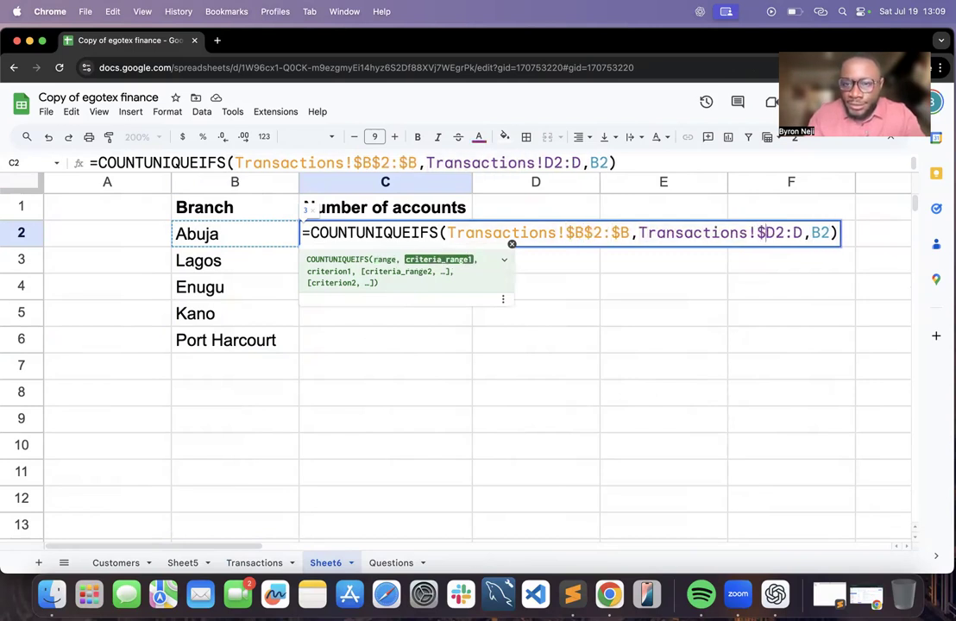
{"action": "key", "text": "Right"}
{"action": "type", "text": "$"}
{"action": "key", "text": "Right"}
{"action": "key", "text": "Right"}
{"action": "type", "text": "$"}
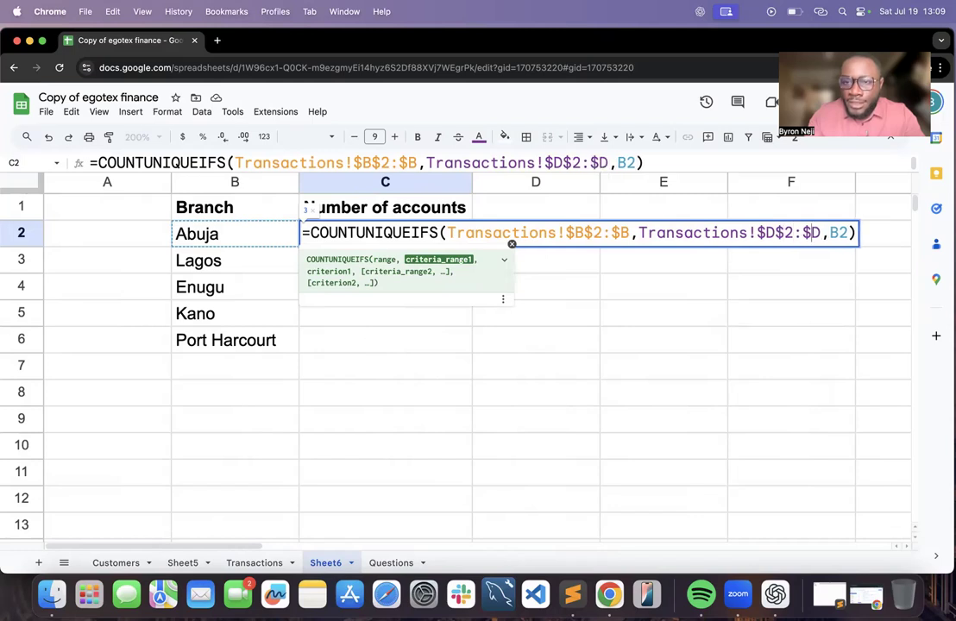
Confirm the absolute-reference COUNTUNIQUEIFS formula in Sheet6 C2, fill it down through C6 and check the branch rows
{"action": "key", "text": "Return"}
{"action": "left_click", "coordinate": [462, 241]}
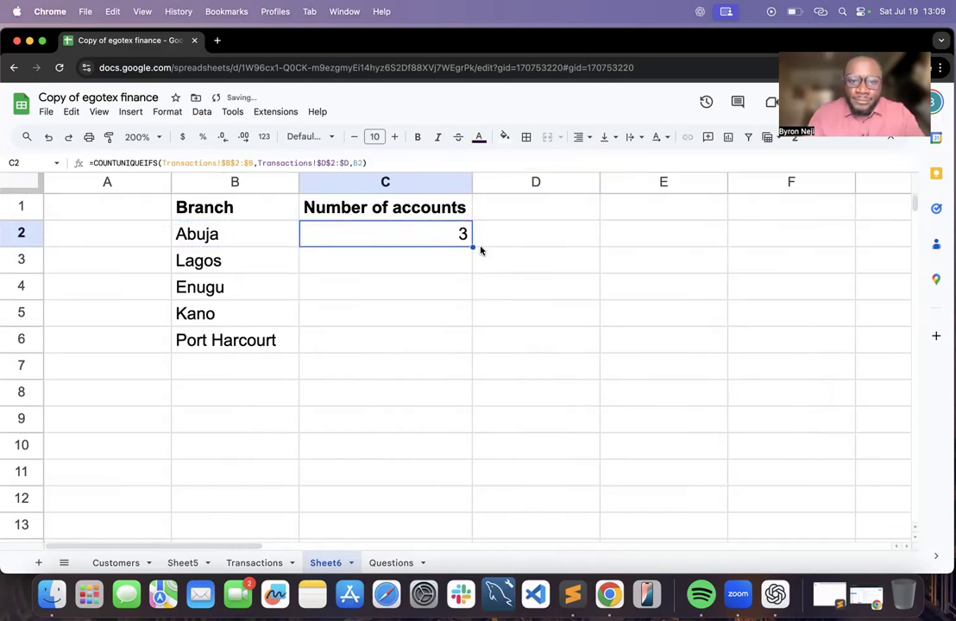
{"action": "double_click", "coordinate": [471, 248]}
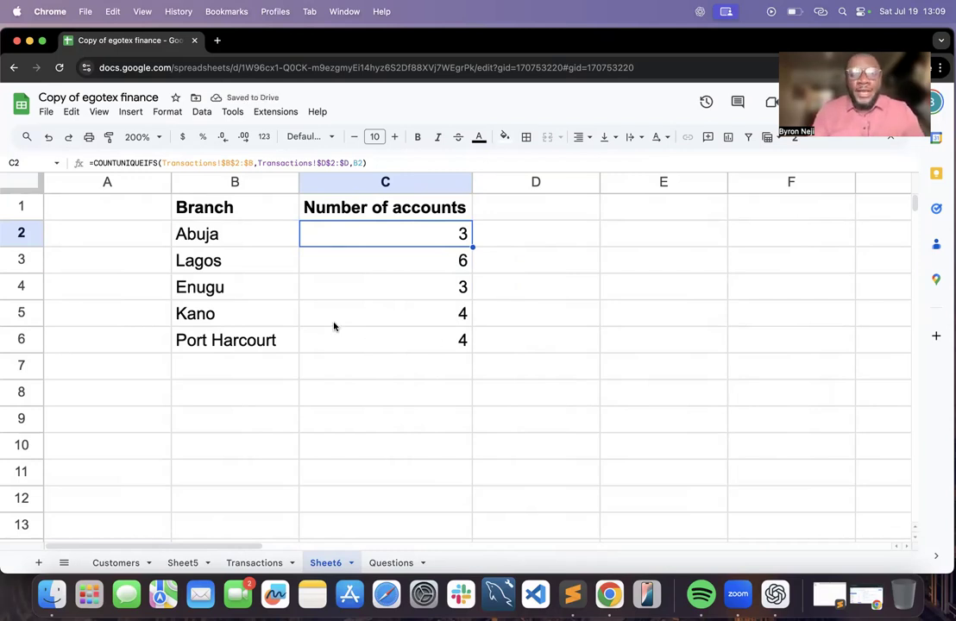
{"action": "left_click", "coordinate": [222, 239]}
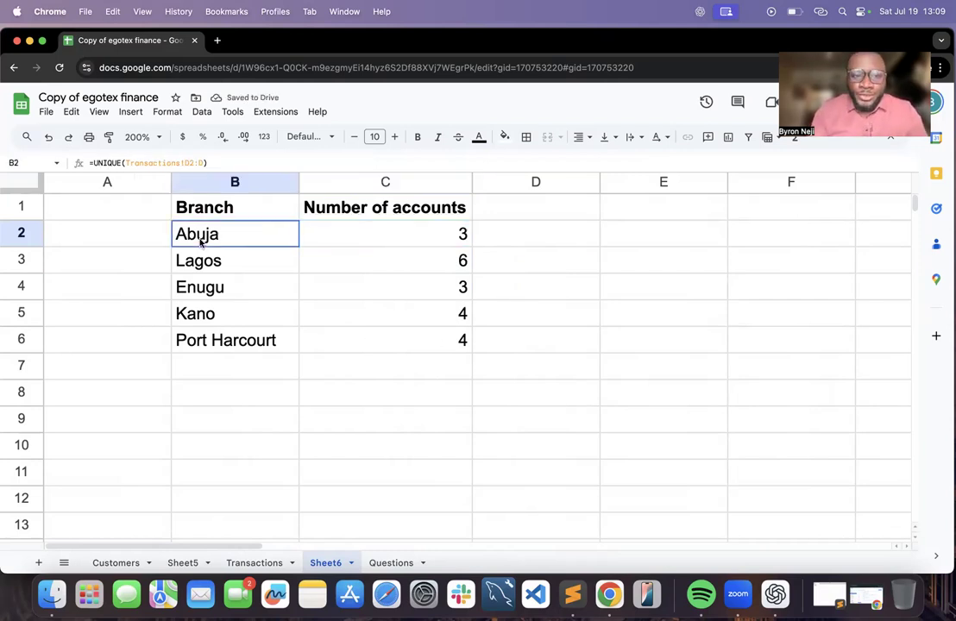
{"action": "left_click", "coordinate": [268, 268]}
{"action": "left_click", "coordinate": [405, 261]}
{"action": "left_click", "coordinate": [262, 295]}
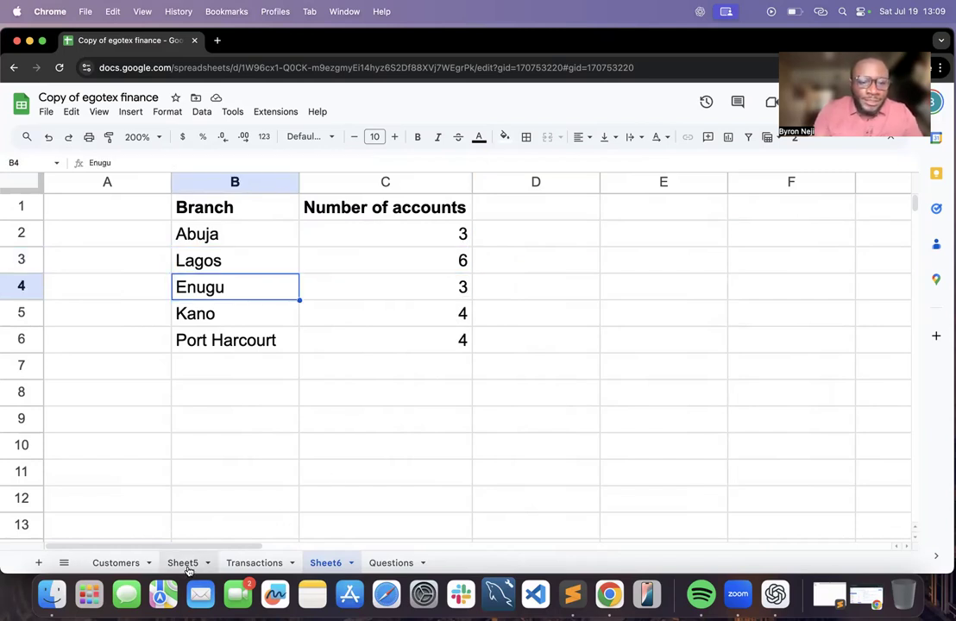
Examine the account and branch columns in the Customers sheet and compare them with the Transactions sheet
{"action": "left_click", "coordinate": [127, 564]}
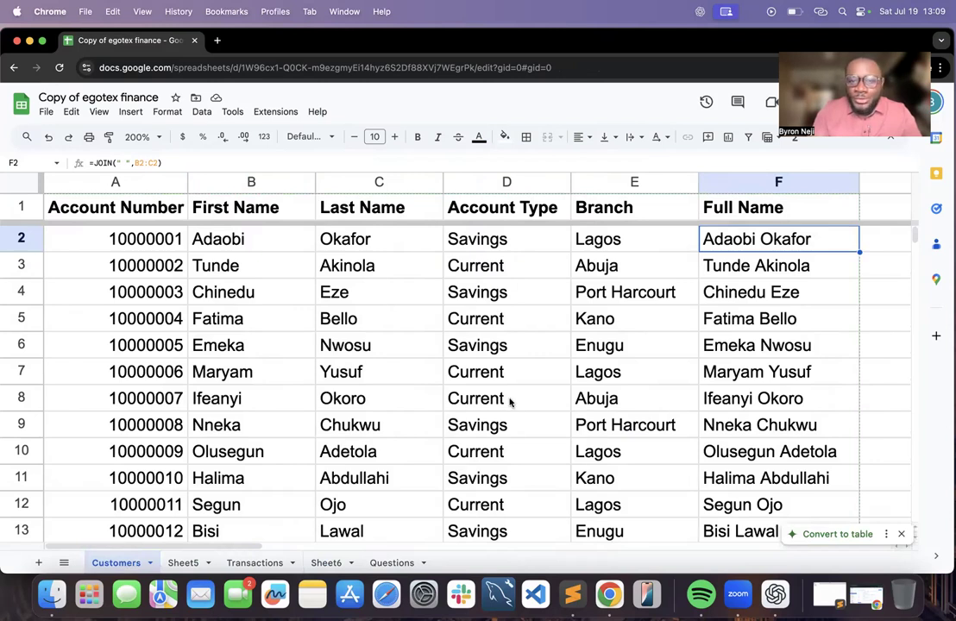
{"action": "scroll", "coordinate": [510, 401], "scroll_direction": "right", "scroll_amount": 3}
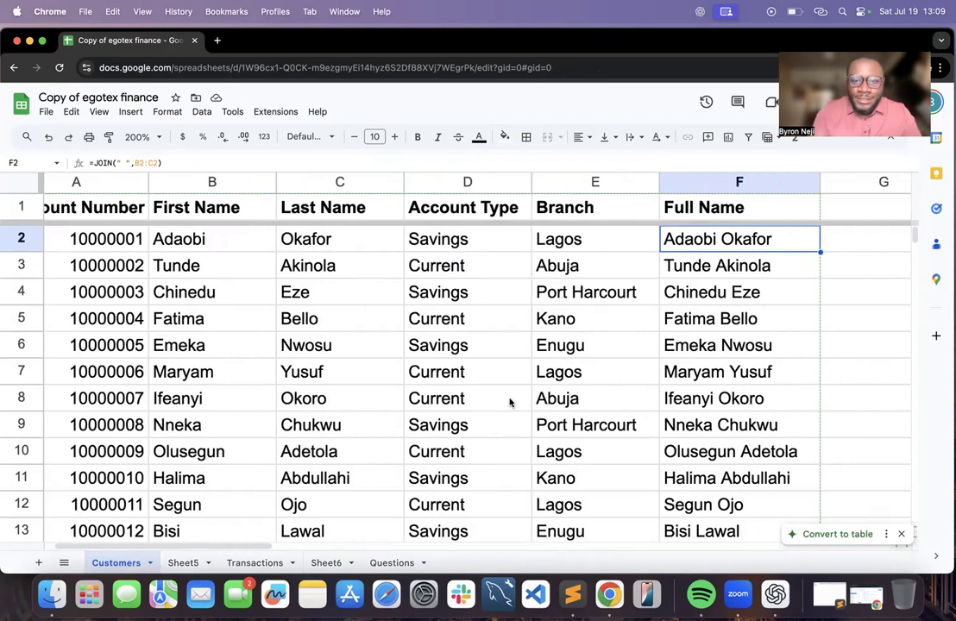
{"action": "scroll", "coordinate": [345, 338], "scroll_direction": "left", "scroll_amount": 3}
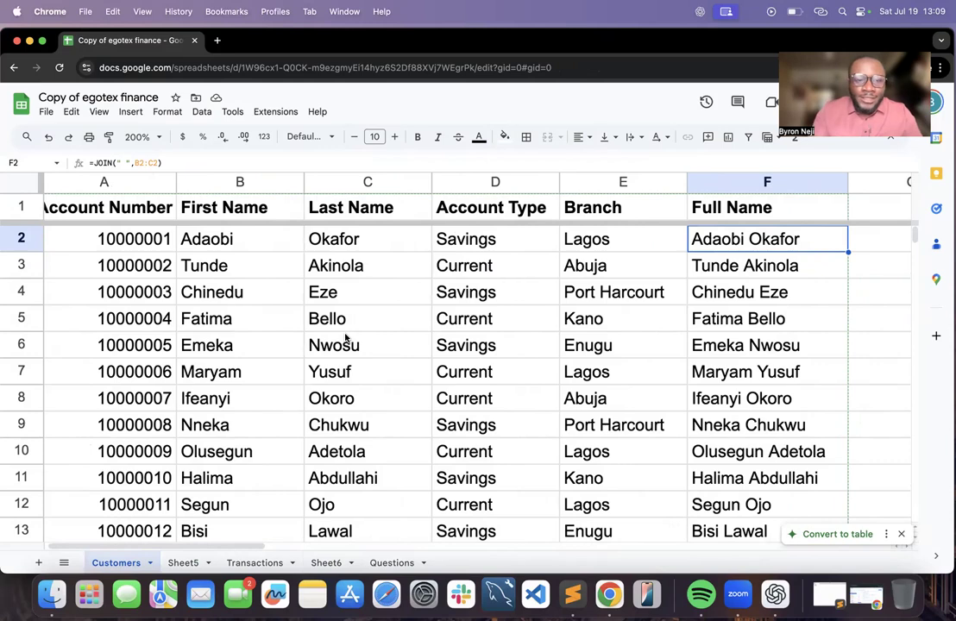
{"action": "scroll", "coordinate": [345, 339], "scroll_direction": "down", "scroll_amount": 2}
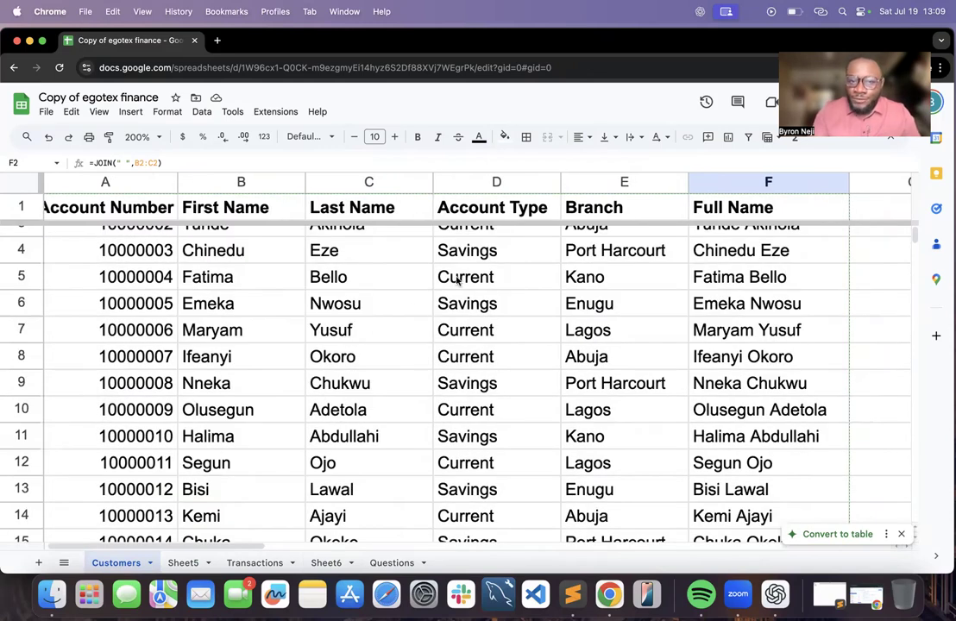
{"action": "scroll", "coordinate": [459, 278], "scroll_direction": "up", "scroll_amount": 2}
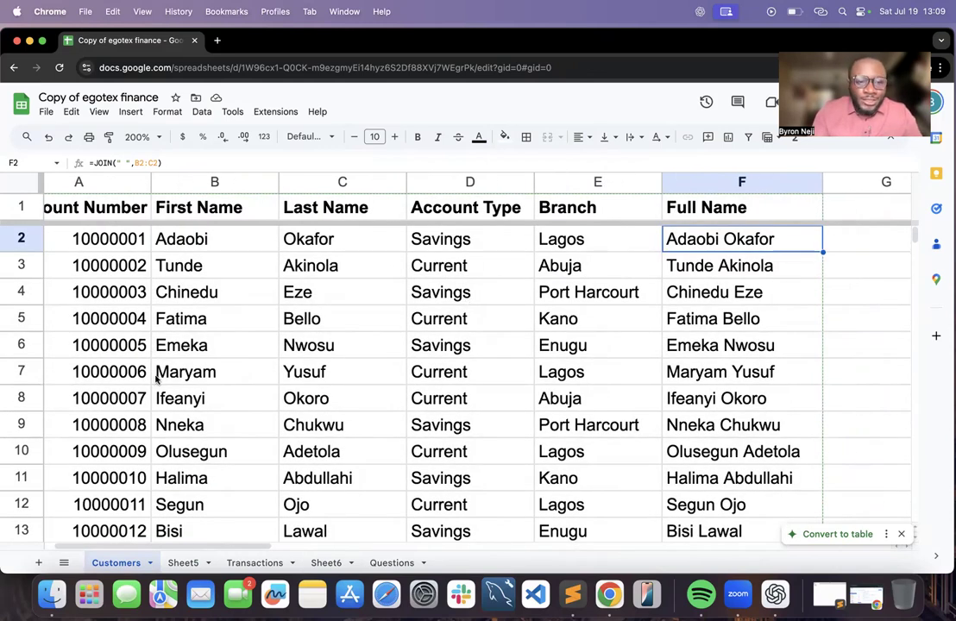
{"action": "scroll", "coordinate": [161, 374], "scroll_direction": "down", "scroll_amount": 5}
{"action": "scroll", "coordinate": [162, 373], "scroll_direction": "left", "scroll_amount": 1}
{"action": "scroll", "coordinate": [188, 305], "scroll_direction": "up", "scroll_amount": 5}
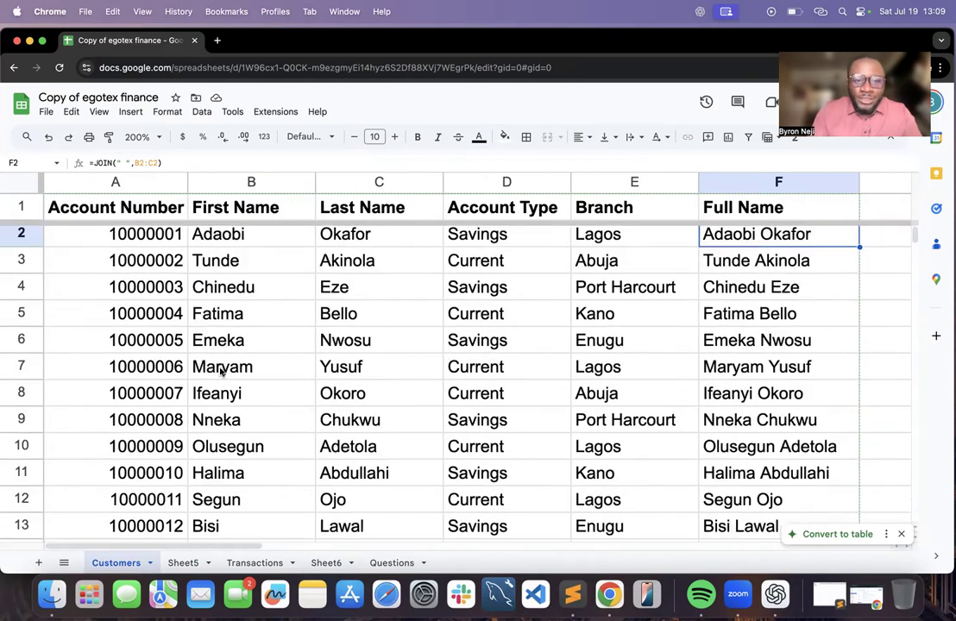
{"action": "scroll", "coordinate": [217, 394], "scroll_direction": "up", "scroll_amount": 1}
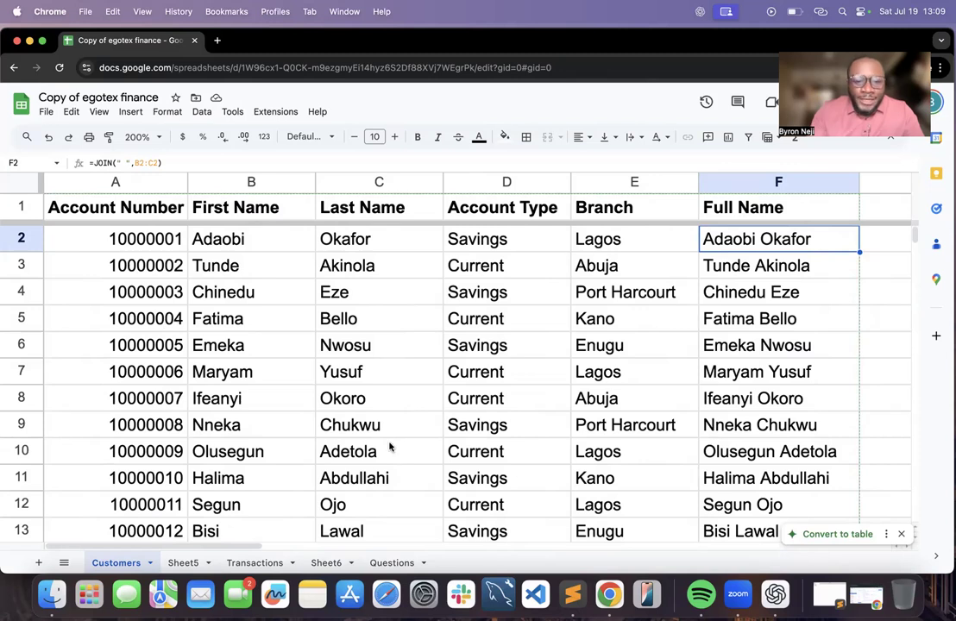
{"action": "left_click", "coordinate": [255, 563]}
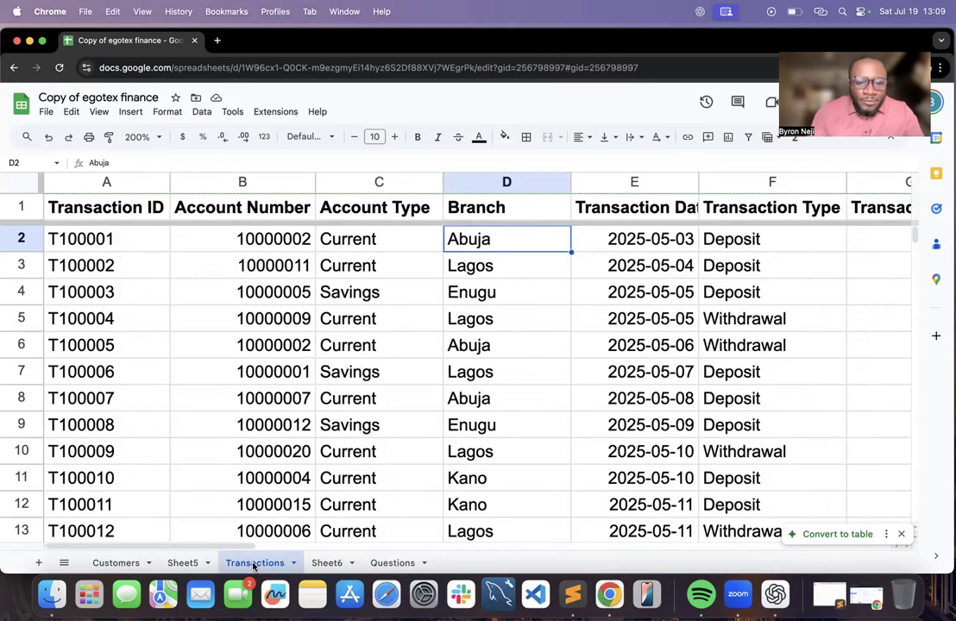
Start a COUNTIF formula in Sheet6 cell D2 with the Customers branch column, Customers!E2:E, as its range
{"action": "left_click", "coordinate": [336, 563]}
{"action": "left_click", "coordinate": [553, 215]}
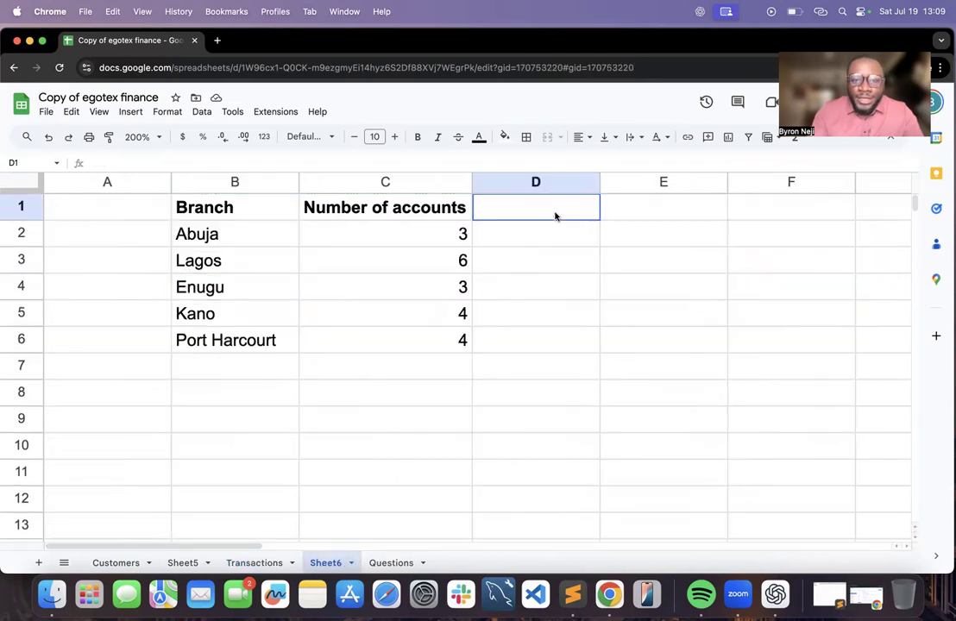
{"action": "left_click", "coordinate": [551, 244]}
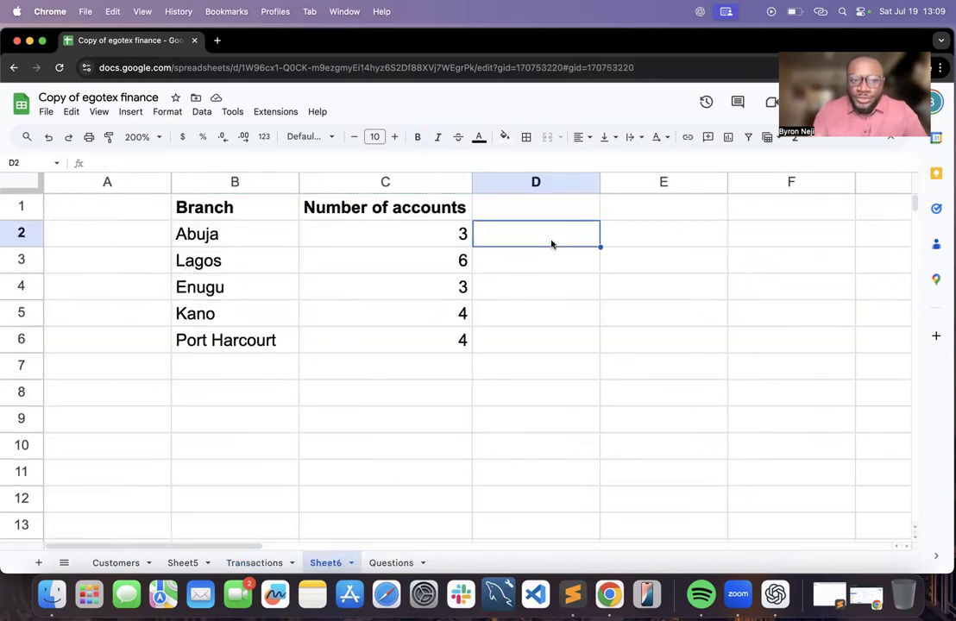
{"action": "type", "text": "=COU"}
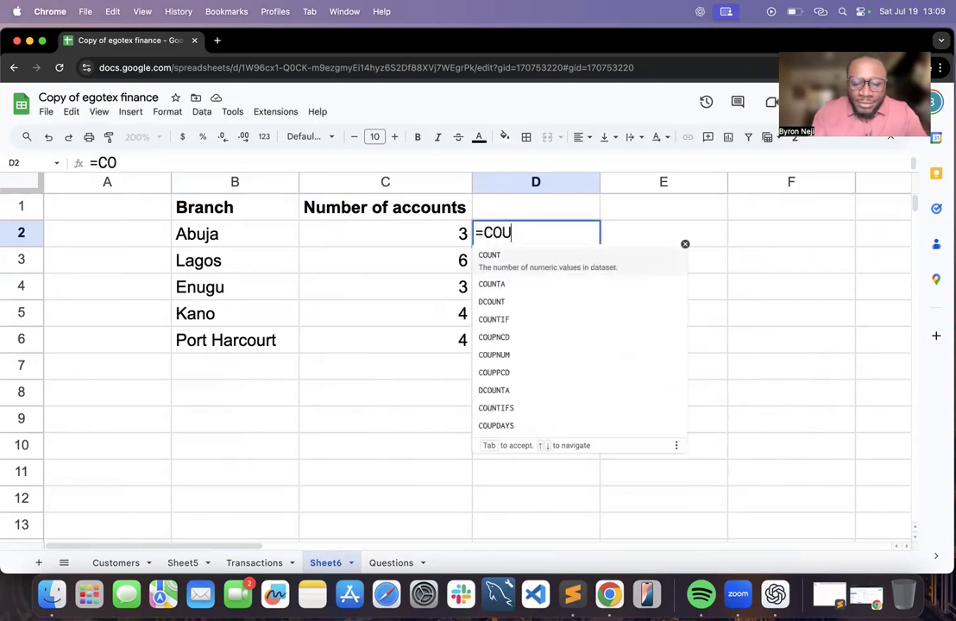
{"action": "type", "text": "NTIF("}
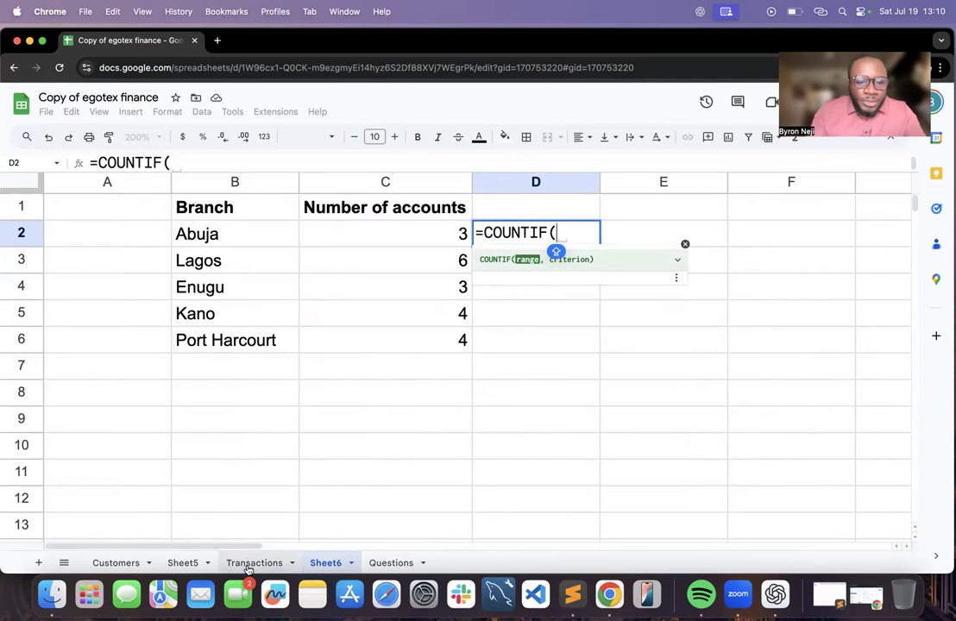
{"action": "left_click", "coordinate": [118, 563]}
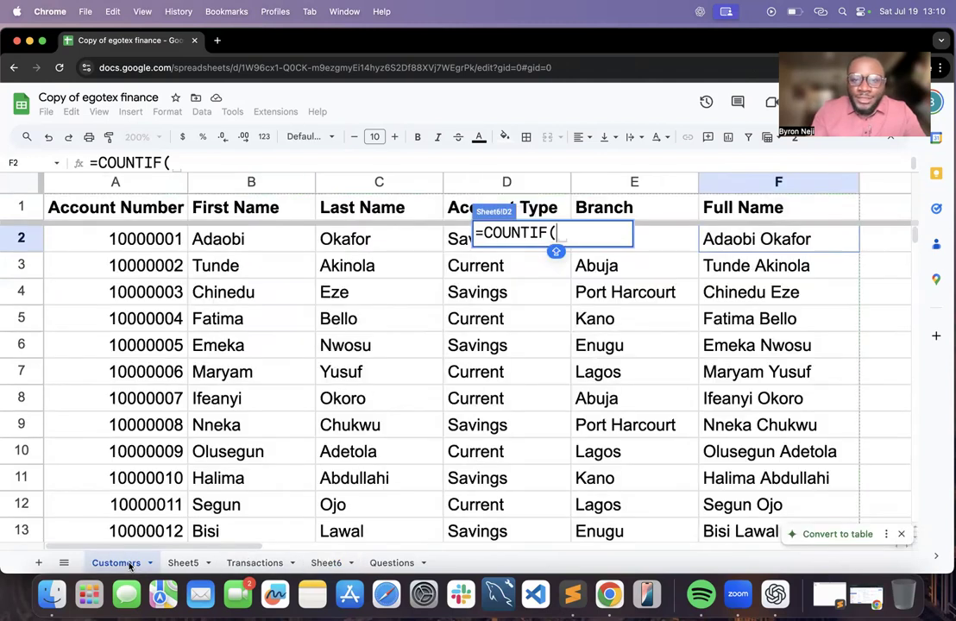
{"action": "scroll", "coordinate": [339, 488], "scroll_direction": "right", "scroll_amount": 3}
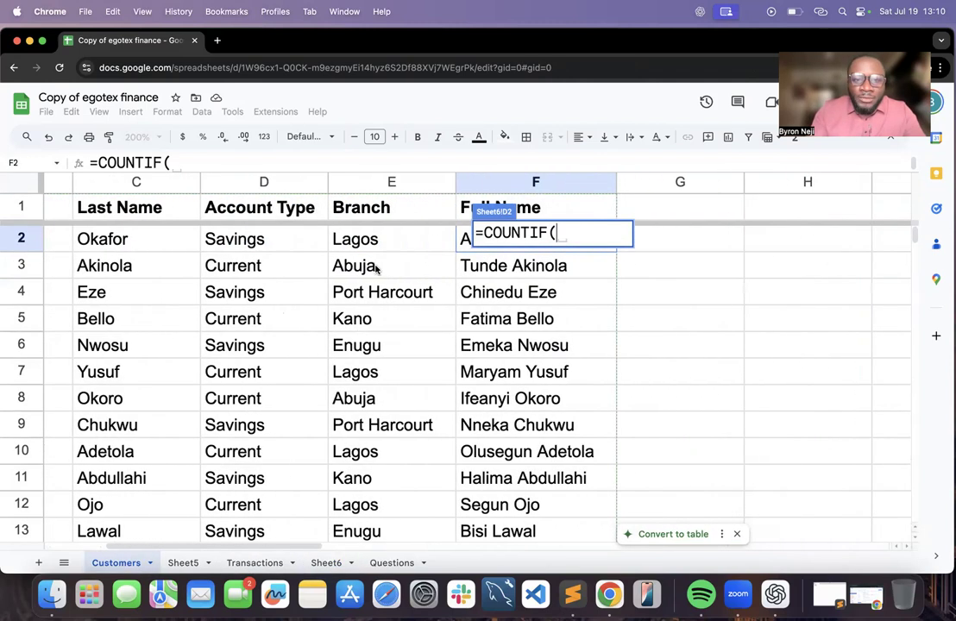
{"action": "left_click", "coordinate": [385, 240]}
{"action": "type", "text": ":"}
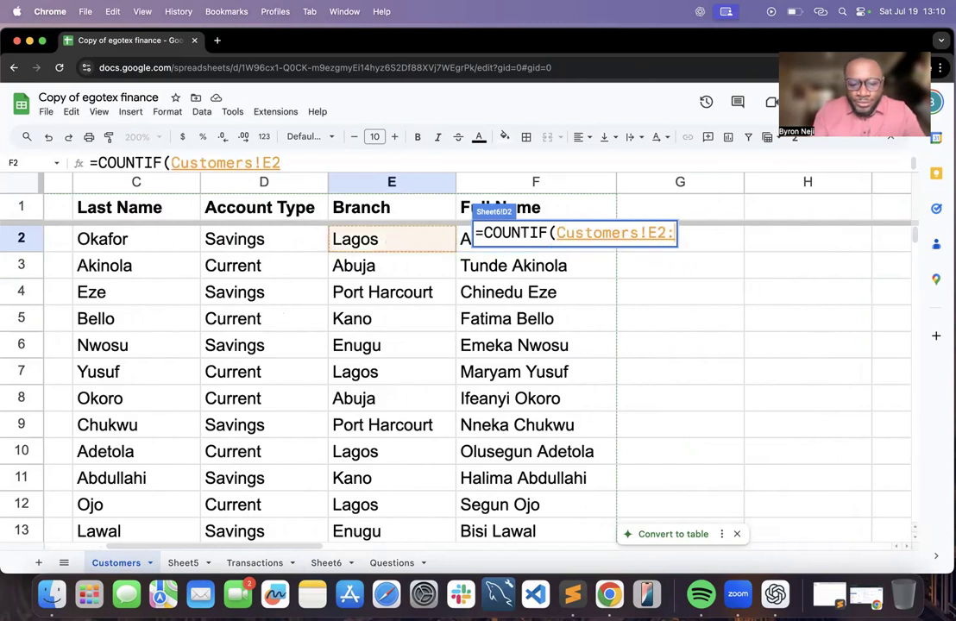
{"action": "type", "text": "E,"}
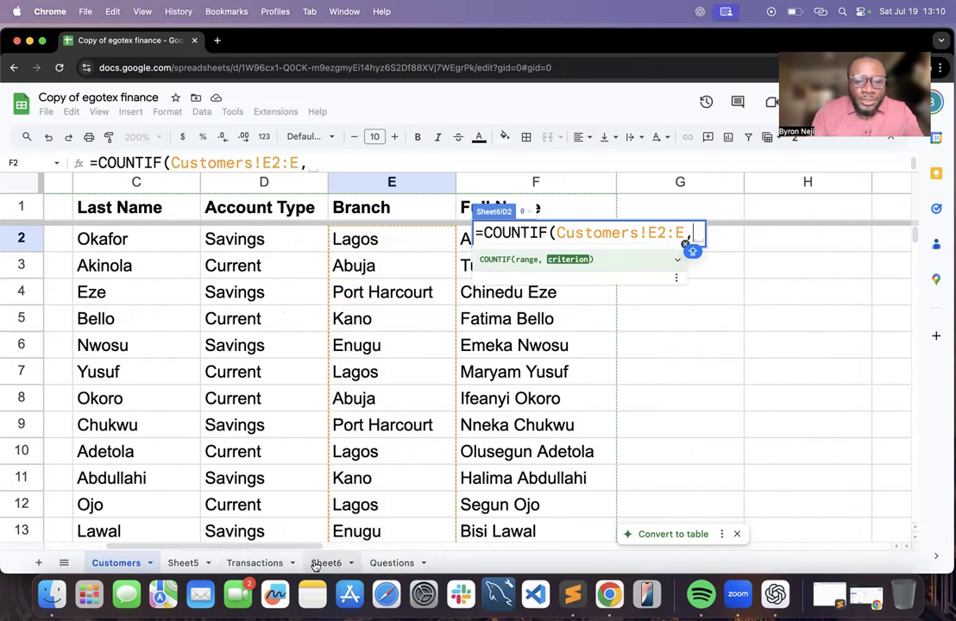
Complete the D2 formula with the Abuja cell B2 as the criterion and reject the suggested autofill
{"action": "left_click", "coordinate": [324, 563]}
{"action": "left_click", "coordinate": [226, 238]}
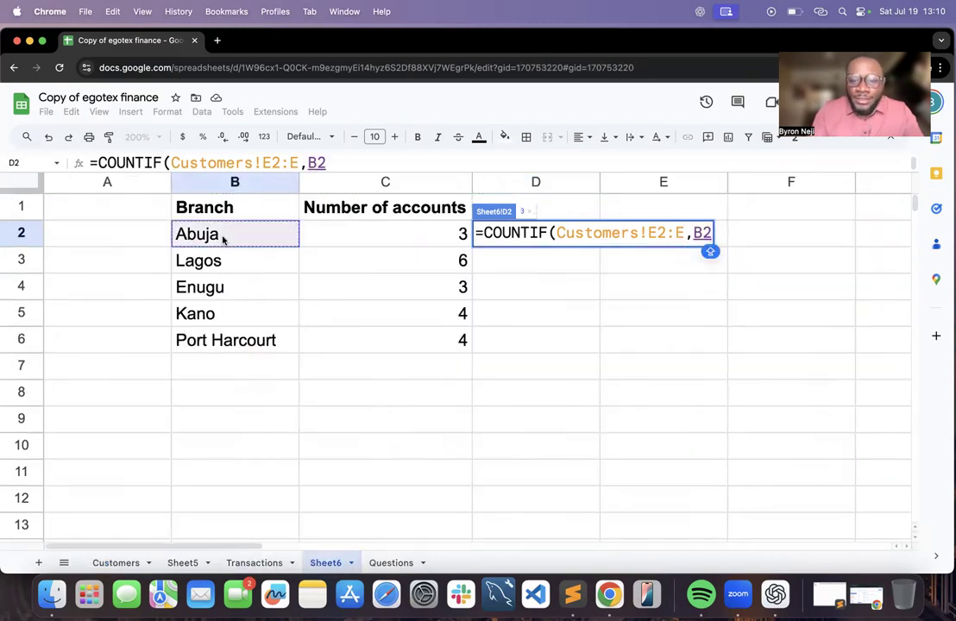
{"action": "key", "text": "Return"}
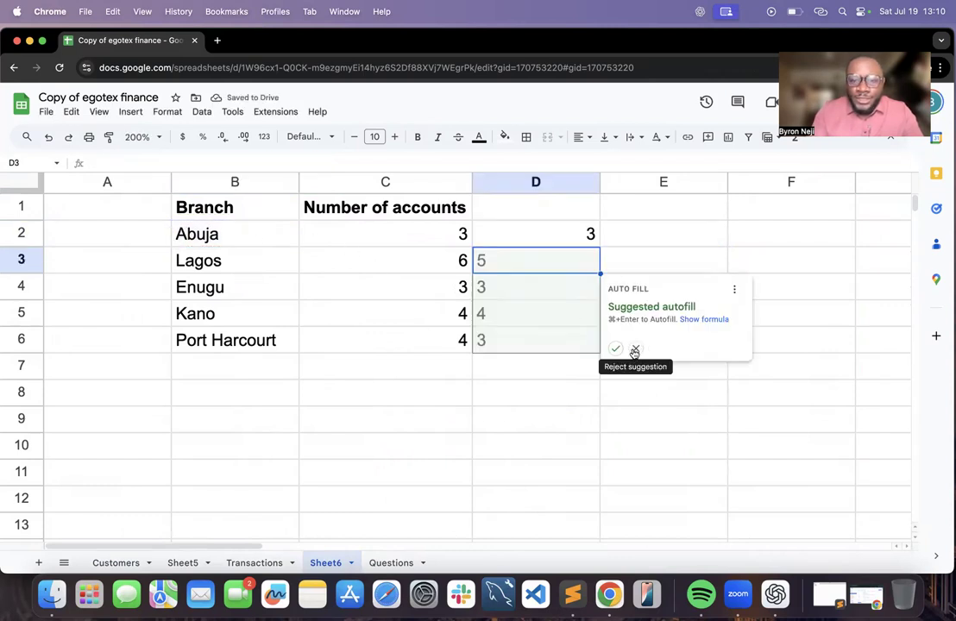
{"action": "left_click", "coordinate": [634, 351]}
Make the range in the D2 COUNTIF formula absolute as Customers!$E$2:$E
{"action": "left_click", "coordinate": [586, 238]}
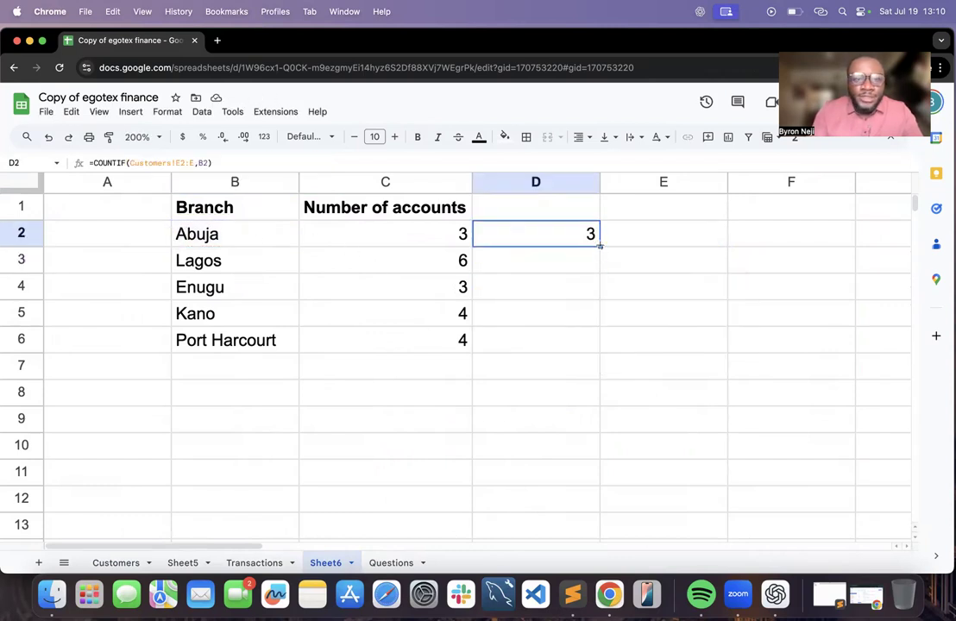
{"action": "double_click", "coordinate": [572, 239]}
{"action": "left_click", "coordinate": [642, 231]}
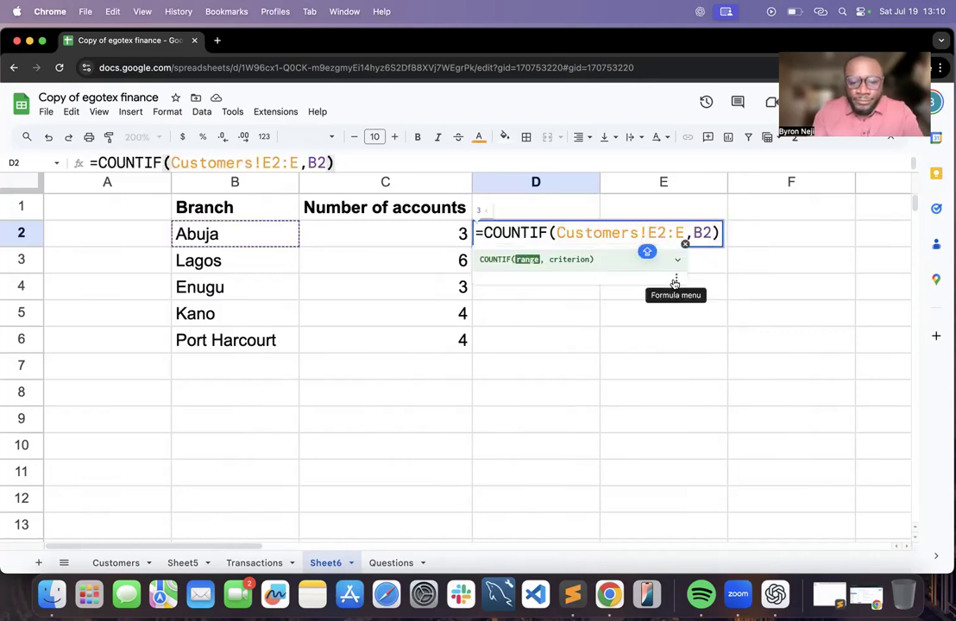
{"action": "type", "text": "$"}
{"action": "key", "text": "Right"}
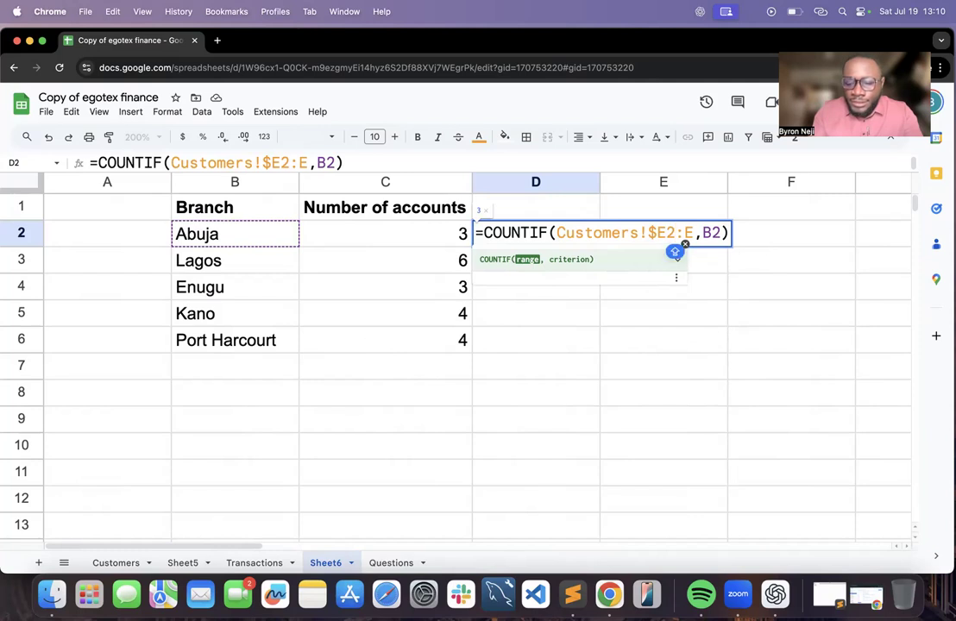
{"action": "type", "text": "$E$"}
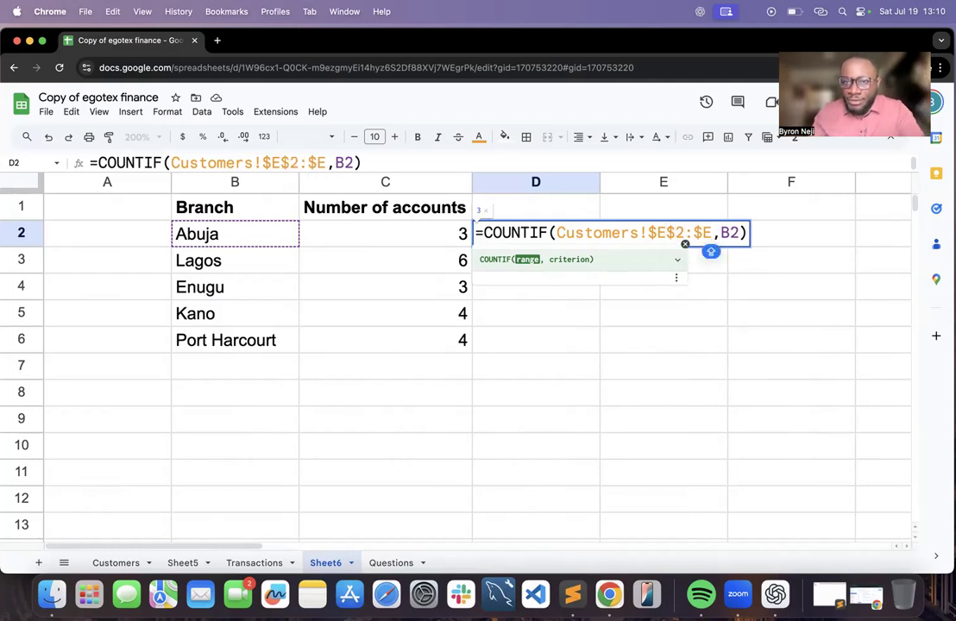
{"action": "key", "text": "Return"}
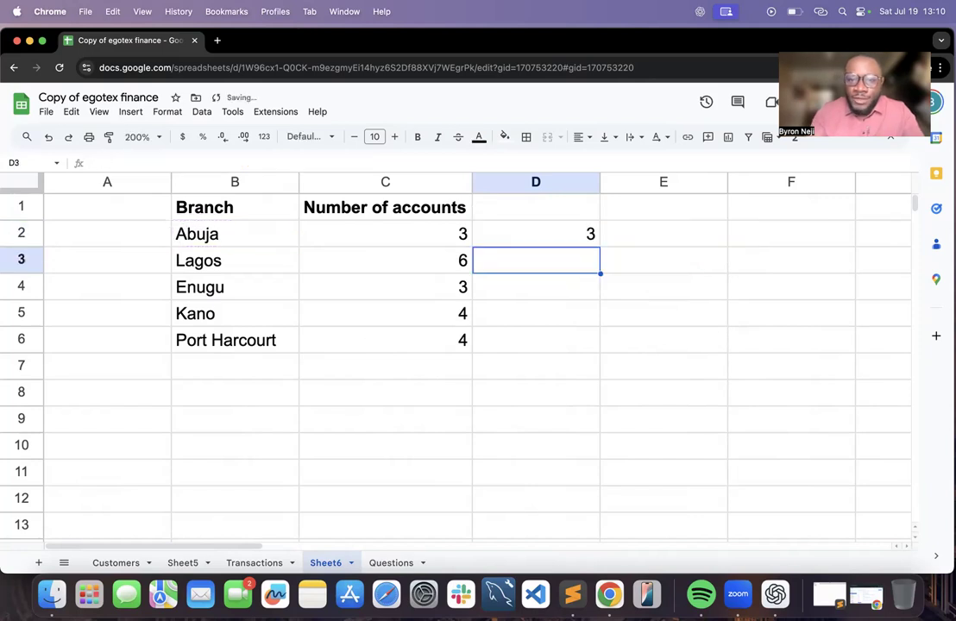
Fill the COUNTIF formula in Sheet6 from D2 down through D6
{"action": "left_click", "coordinate": [604, 237]}
{"action": "left_click", "coordinate": [590, 234]}
{"action": "left_click_drag", "start_coordinate": [600, 247], "coordinate": [600, 339]}
{"action": "left_click", "coordinate": [633, 309]}
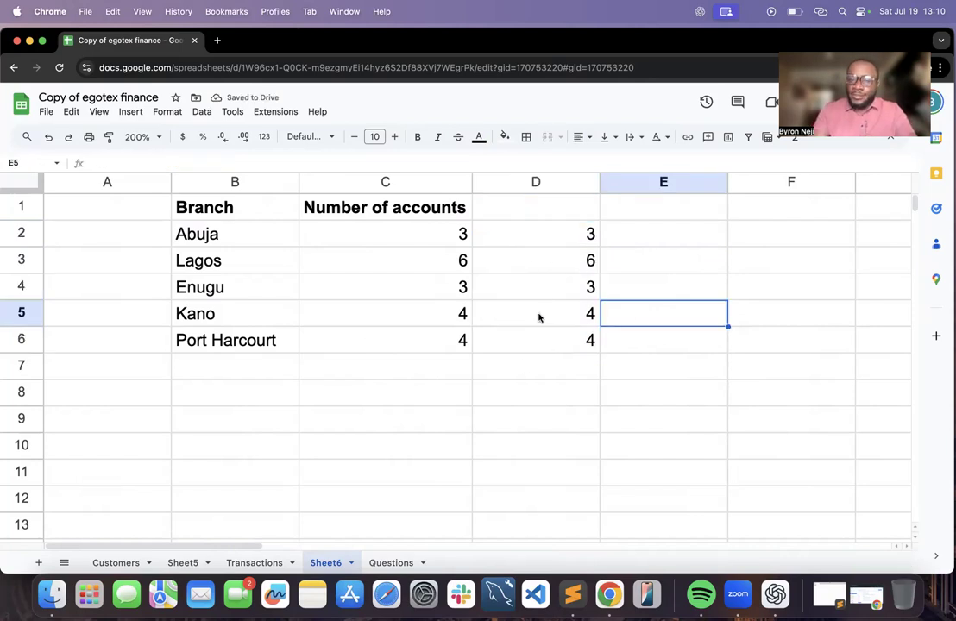
Compare the COUNTUNIQUEIFS formula in Sheet6 C2 with the COUNTIF formula in D2
{"action": "double_click", "coordinate": [445, 238]}
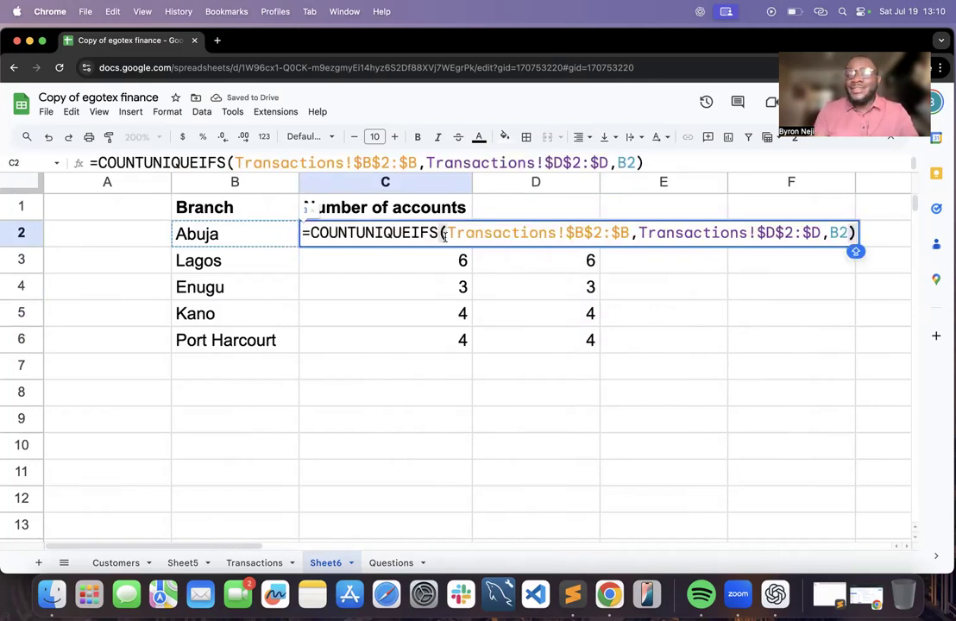
{"action": "key", "text": "Escape"}
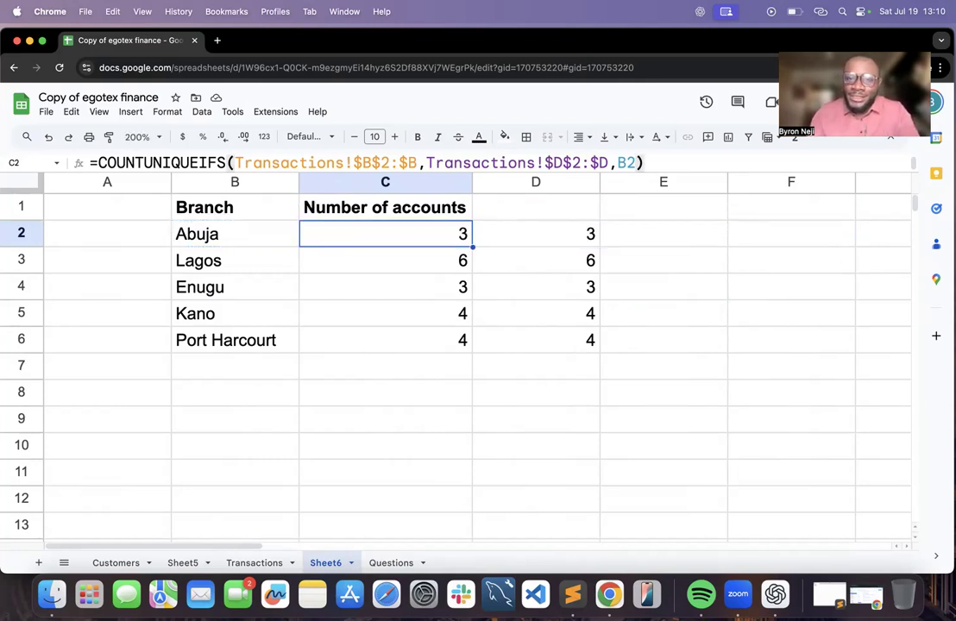
{"action": "left_click", "coordinate": [568, 239]}
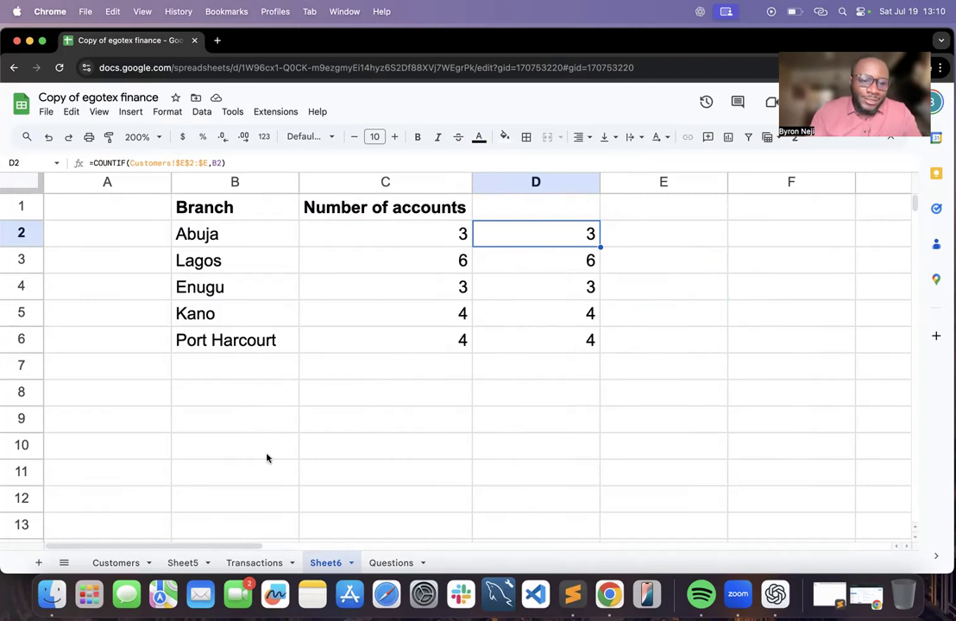
Review the Customers and Transactions source data, and open the Questions sheet
{"action": "left_click", "coordinate": [121, 563]}
{"action": "scroll", "coordinate": [420, 304], "scroll_direction": "left", "scroll_amount": 3}
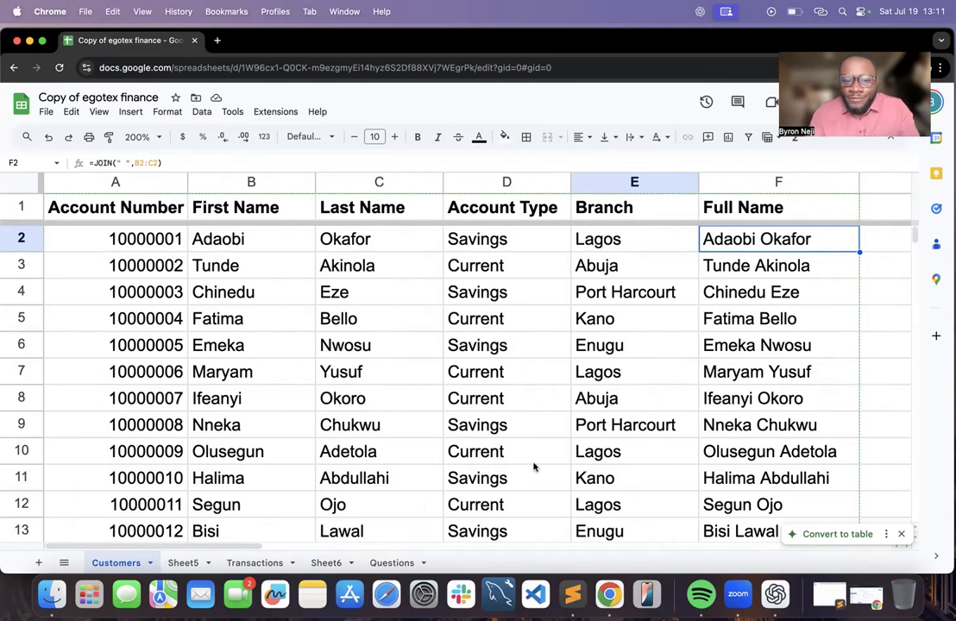
{"action": "left_click", "coordinate": [254, 562]}
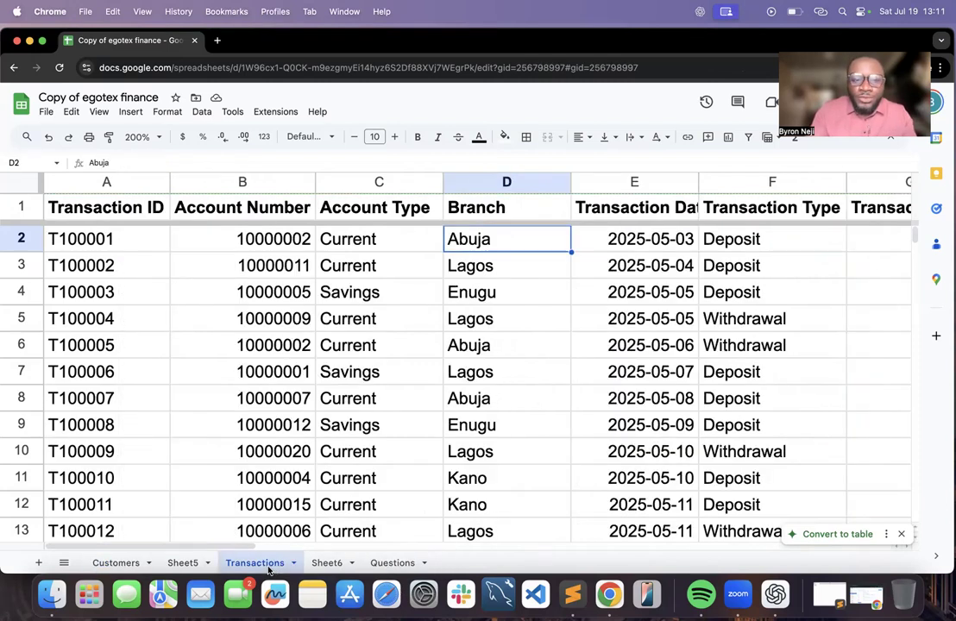
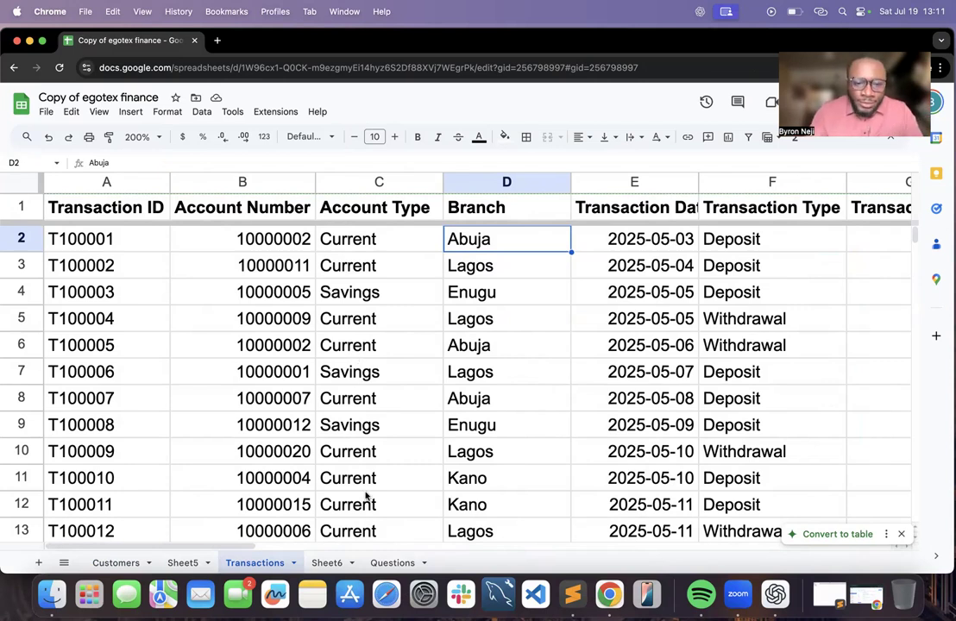
{"action": "left_click", "coordinate": [391, 563]}
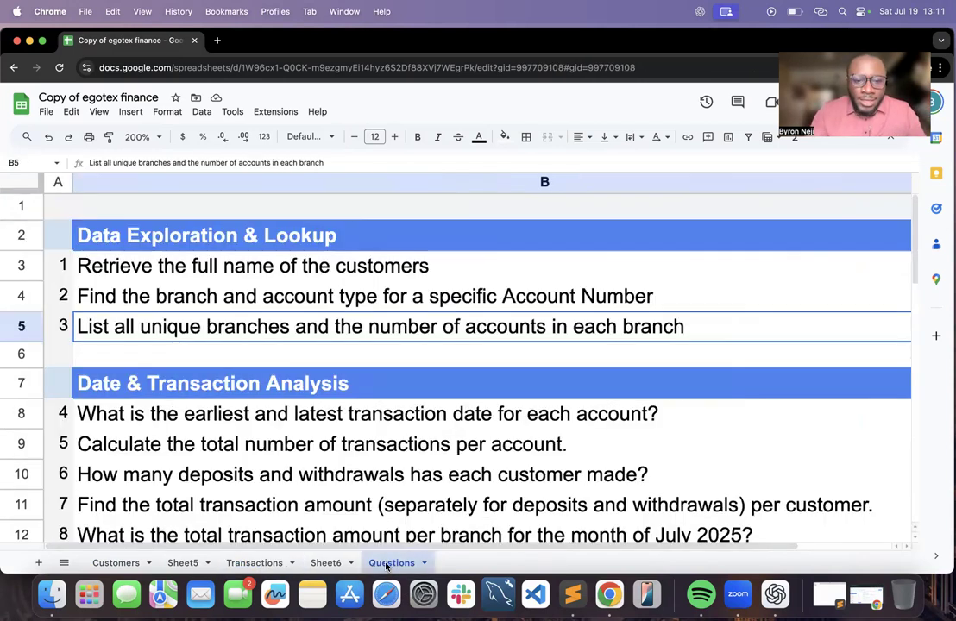
Clear the COUNTIF cross-check in column D of Sheet6
{"action": "left_click", "coordinate": [328, 562]}
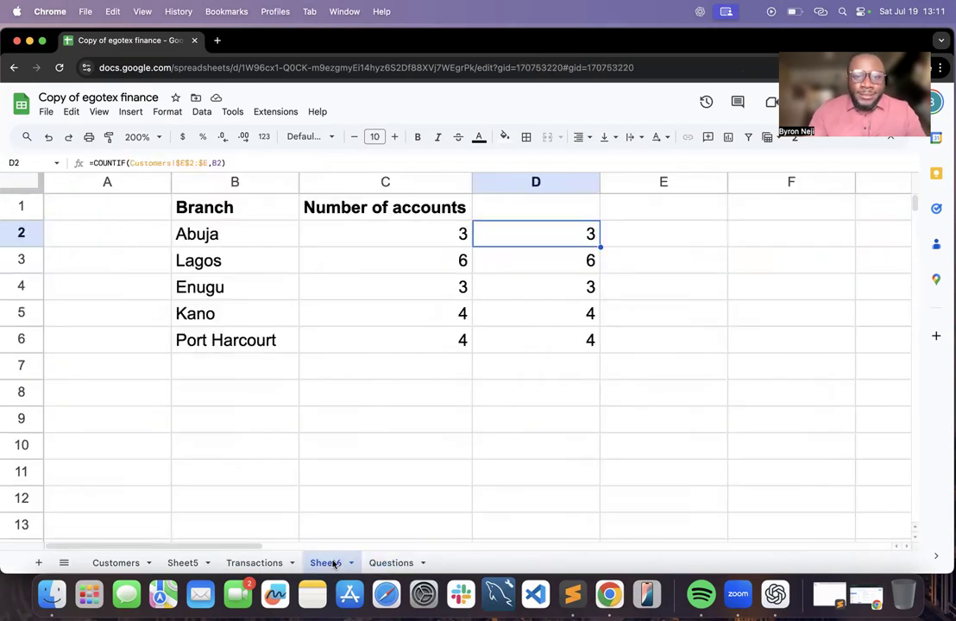
{"action": "left_click", "coordinate": [559, 188]}
{"action": "key", "text": "Delete"}
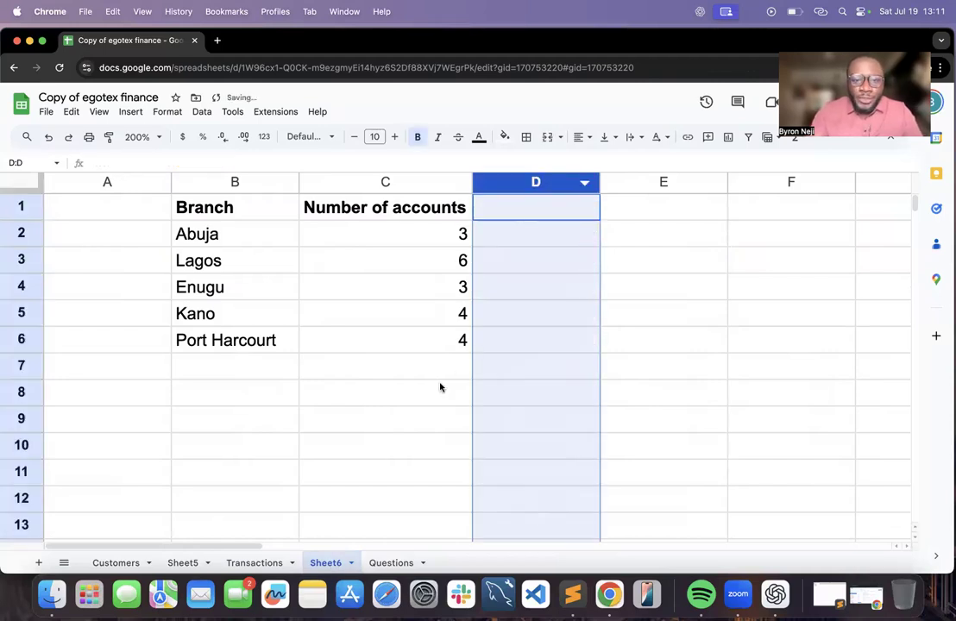
{"action": "left_click", "coordinate": [439, 388]}
Read through the Date & Transaction Analysis tasks on the Questions sheet
{"action": "left_click", "coordinate": [380, 562]}
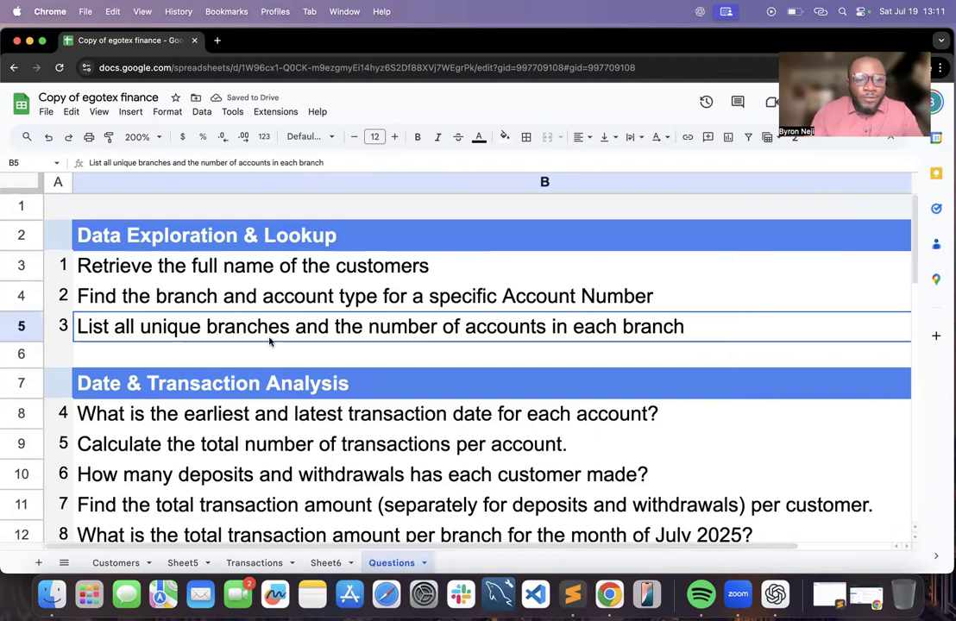
{"action": "scroll", "coordinate": [270, 341], "scroll_direction": "down", "scroll_amount": 5}
{"action": "right_click", "coordinate": [269, 340]}
{"action": "left_click", "coordinate": [184, 317]}
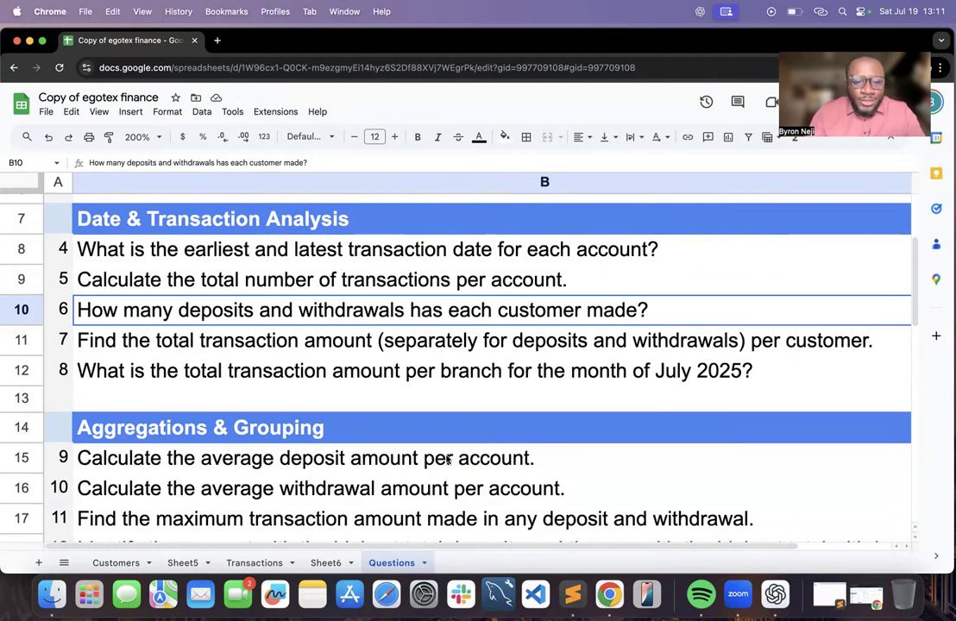
Freeze the Customers sheet up to column A so the account numbers stay in view beside the empty columns
{"action": "left_click", "coordinate": [126, 563]}
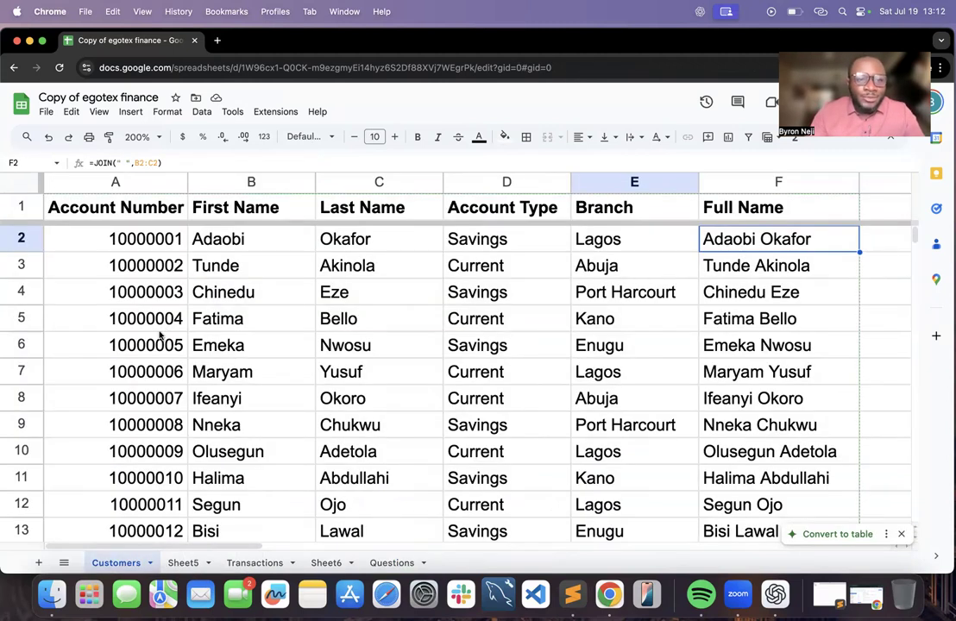
{"action": "left_click", "coordinate": [128, 179]}
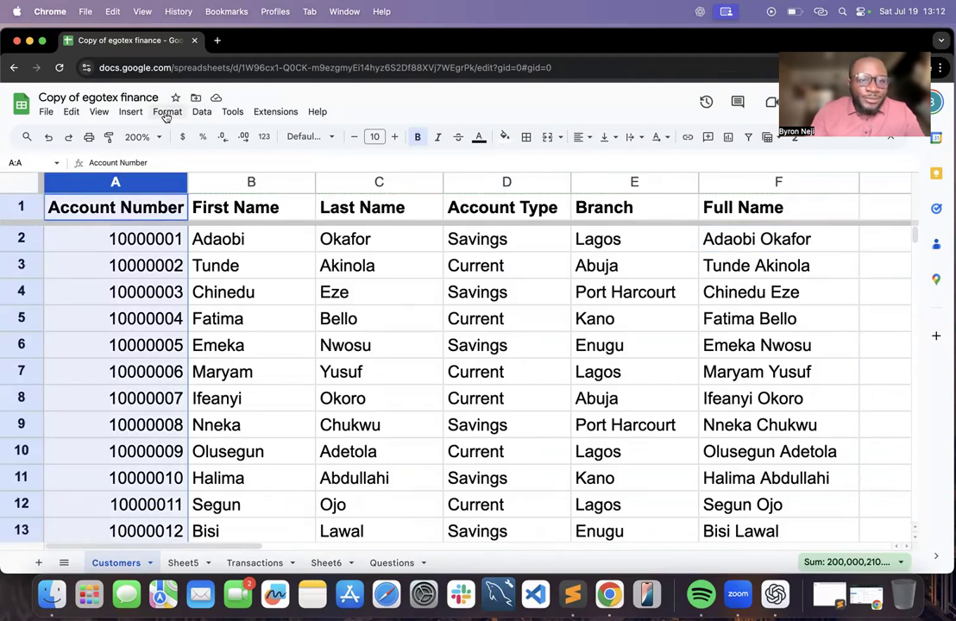
{"action": "left_click", "coordinate": [100, 112]}
{"action": "mouse_move", "coordinate": [139, 154]}
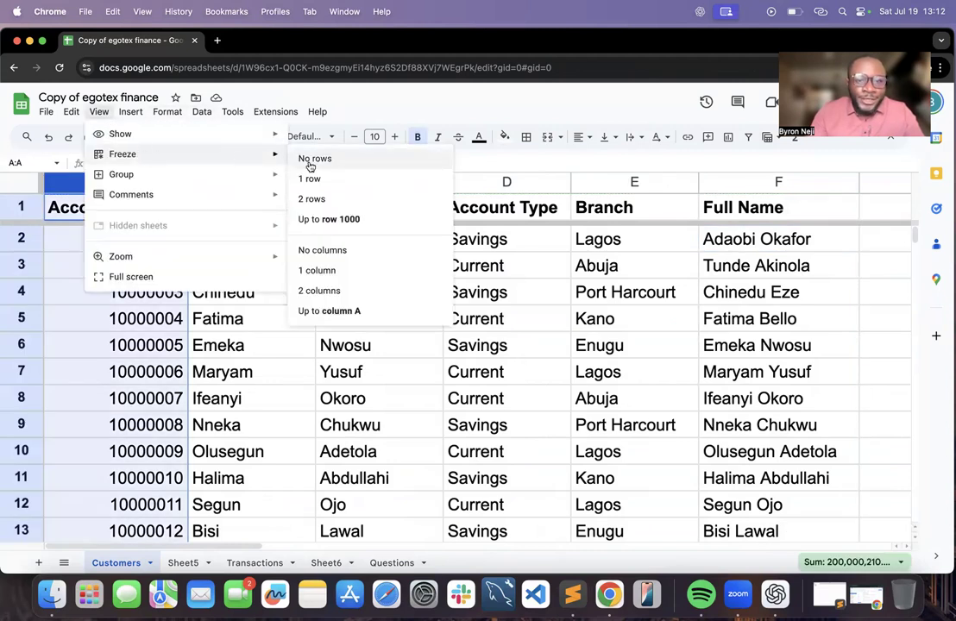
{"action": "left_click", "coordinate": [345, 311]}
{"action": "scroll", "coordinate": [515, 367], "scroll_direction": "right", "scroll_amount": 5}
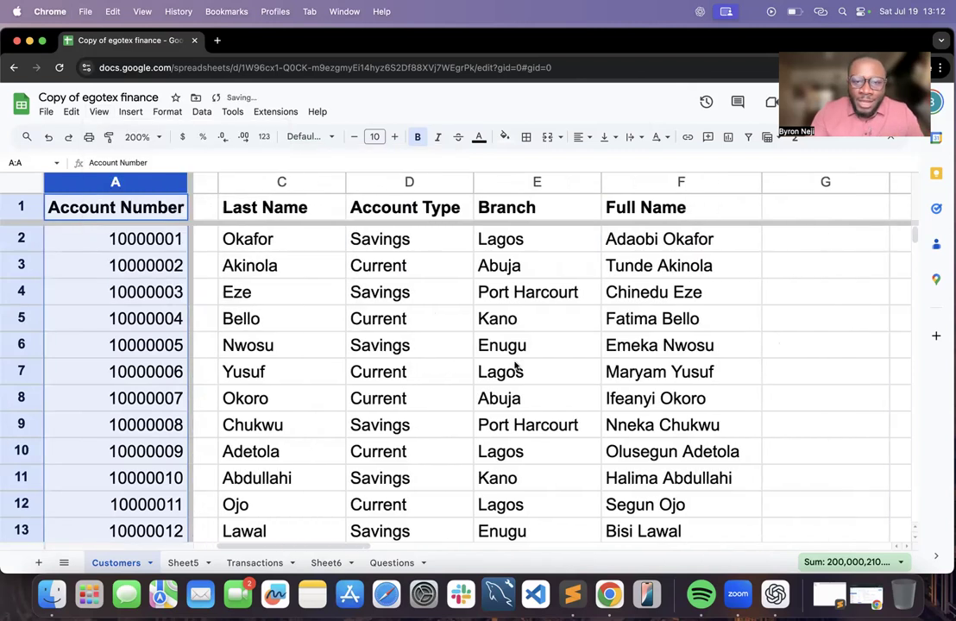
{"action": "scroll", "coordinate": [514, 366], "scroll_direction": "right", "scroll_amount": 2}
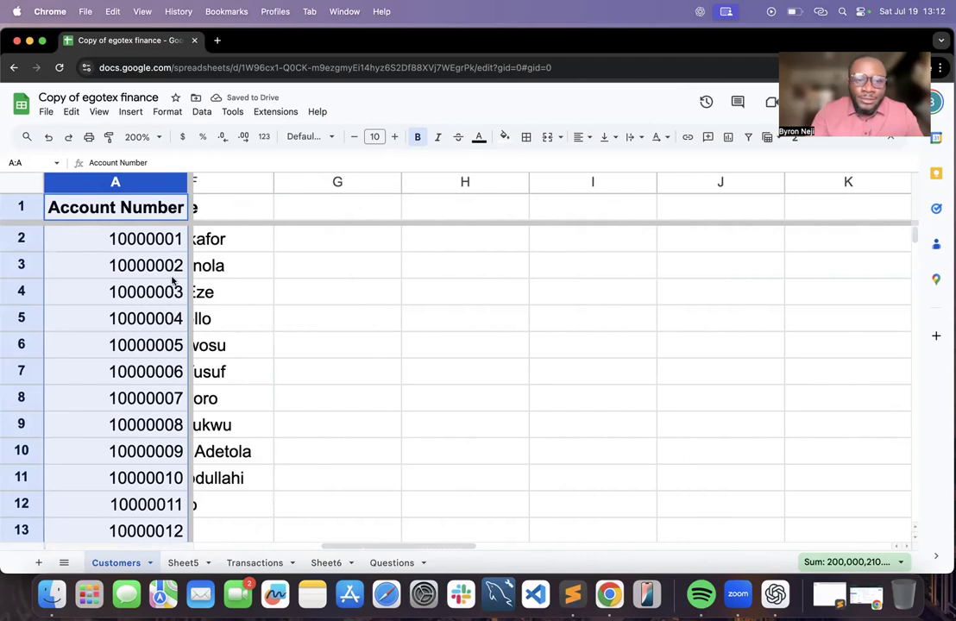
{"action": "scroll", "coordinate": [334, 367], "scroll_direction": "right", "scroll_amount": 2}
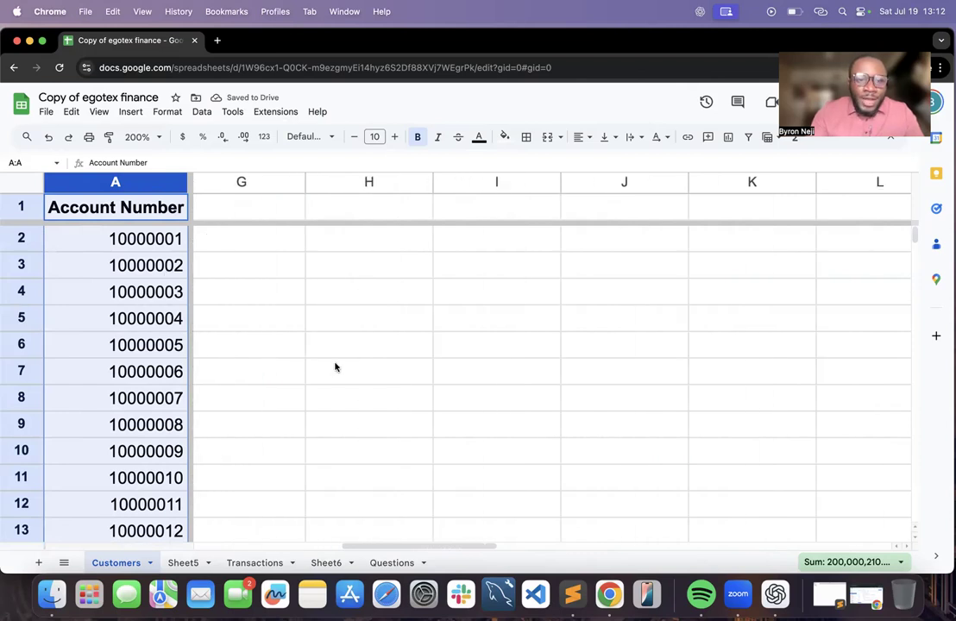
{"action": "scroll", "coordinate": [335, 367], "scroll_direction": "right", "scroll_amount": 1}
{"action": "left_click", "coordinate": [335, 367]}
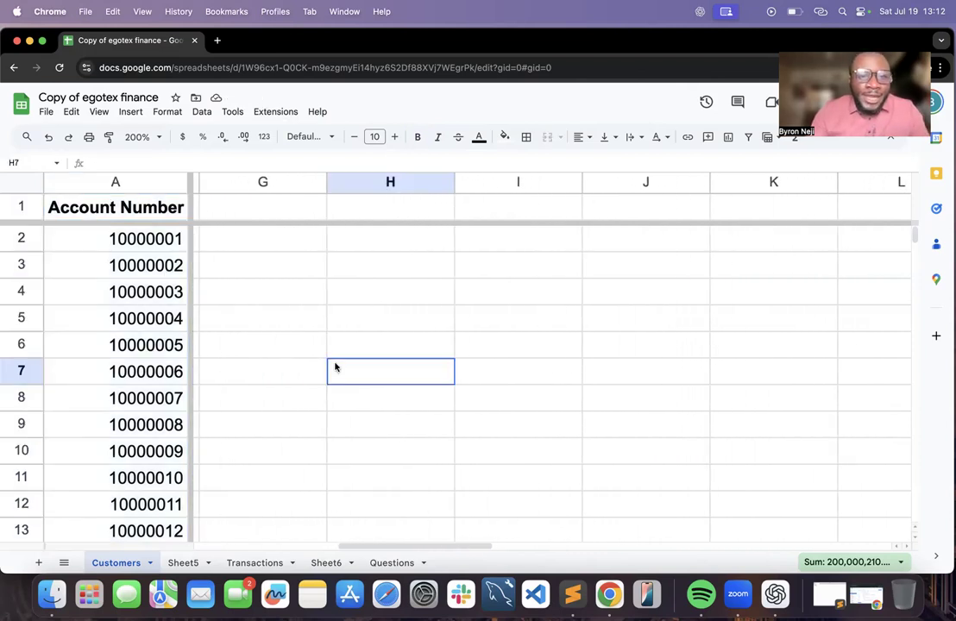
{"action": "left_click", "coordinate": [276, 217]}
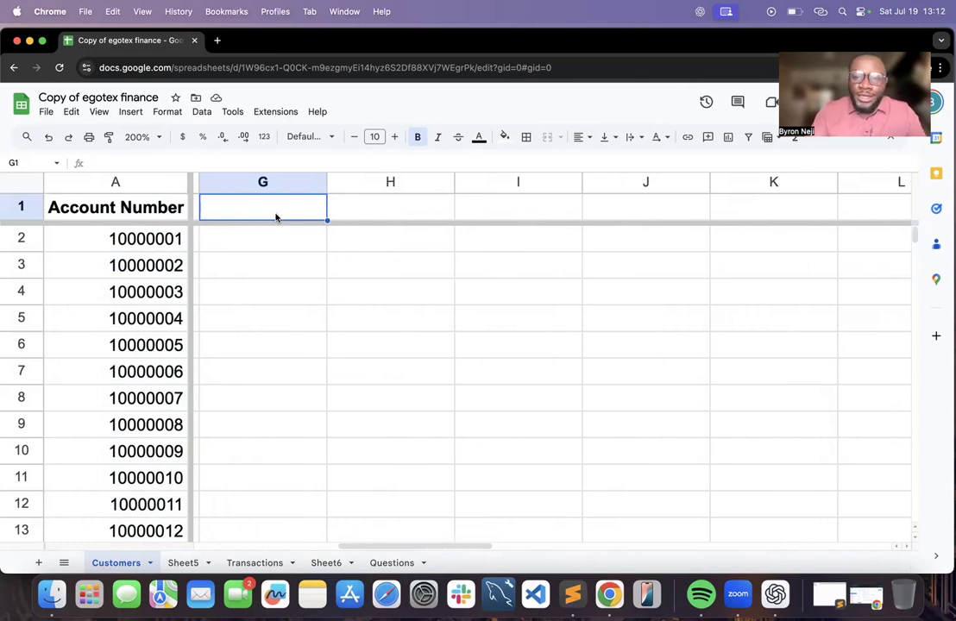
Recheck question 4 on the Questions sheet about earliest and latest transaction dates per account
{"action": "left_click", "coordinate": [391, 562]}
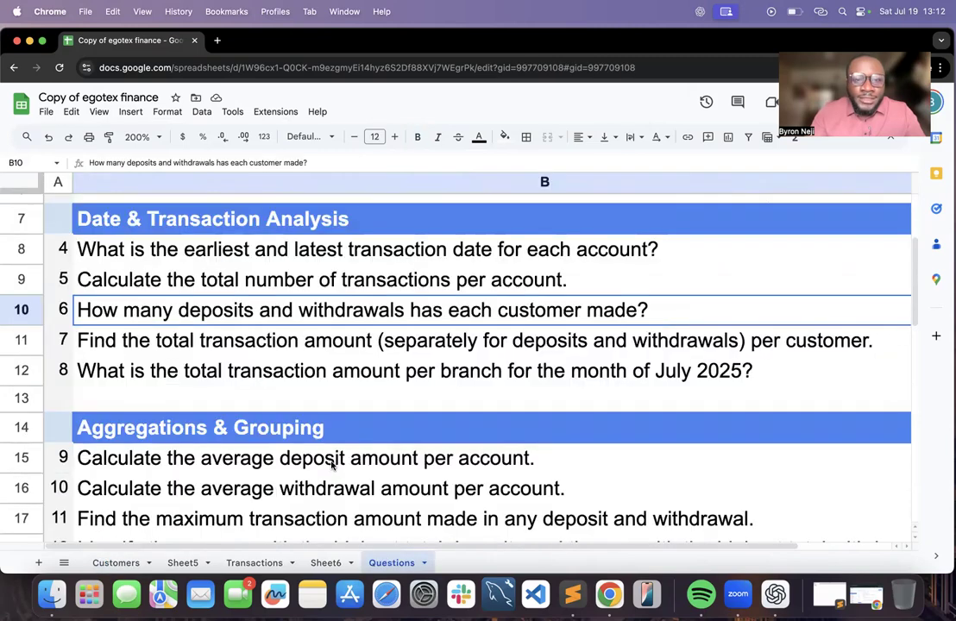
{"action": "scroll", "coordinate": [221, 477], "scroll_direction": "down", "scroll_amount": 5}
{"action": "scroll", "coordinate": [222, 480], "scroll_direction": "up", "scroll_amount": 7}
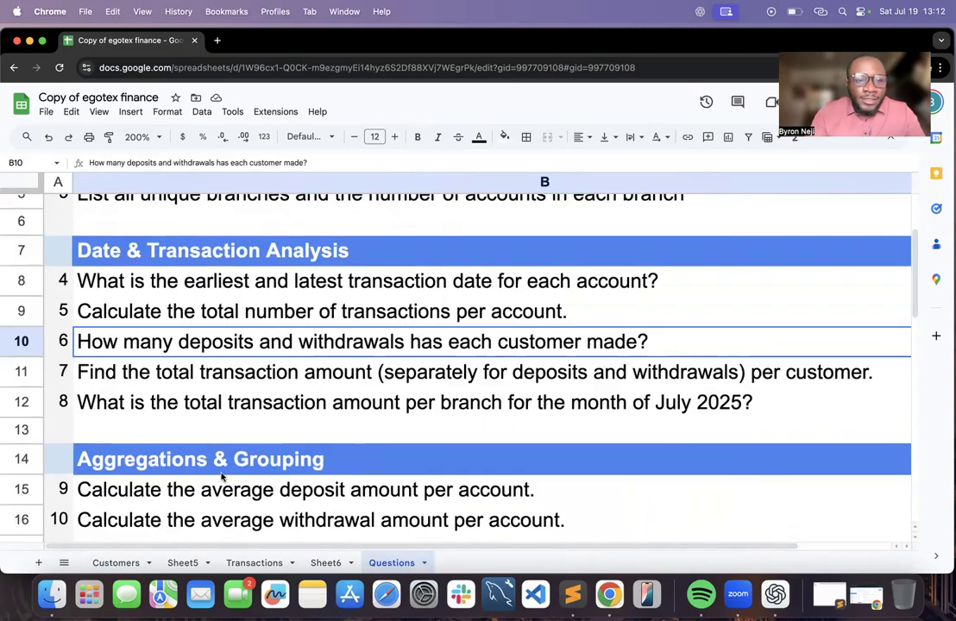
{"action": "left_click", "coordinate": [21, 299]}
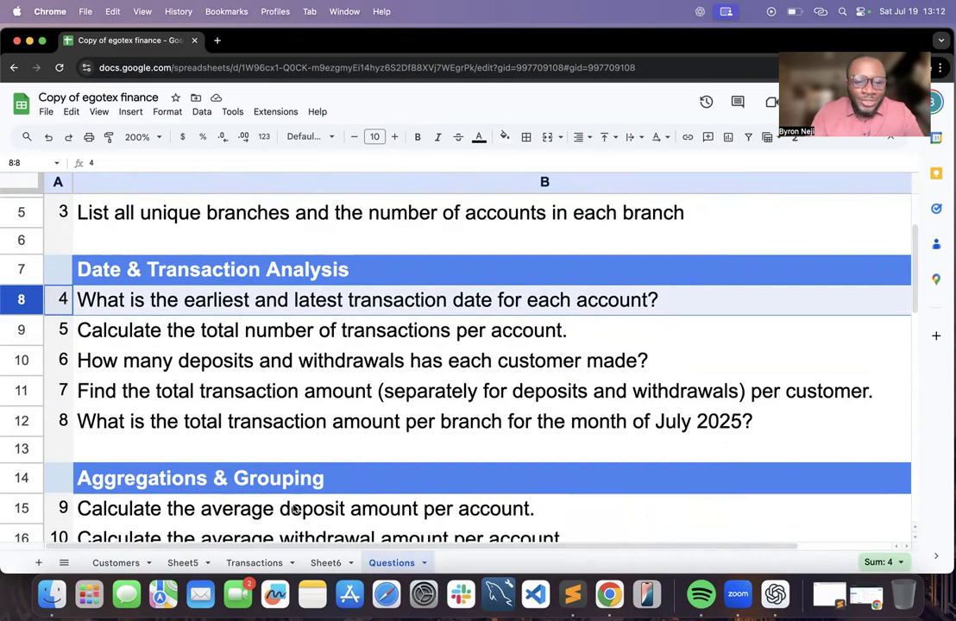
Enter the header "Earliest date" in cell G1 of the Customers sheet
{"action": "left_click", "coordinate": [122, 563]}
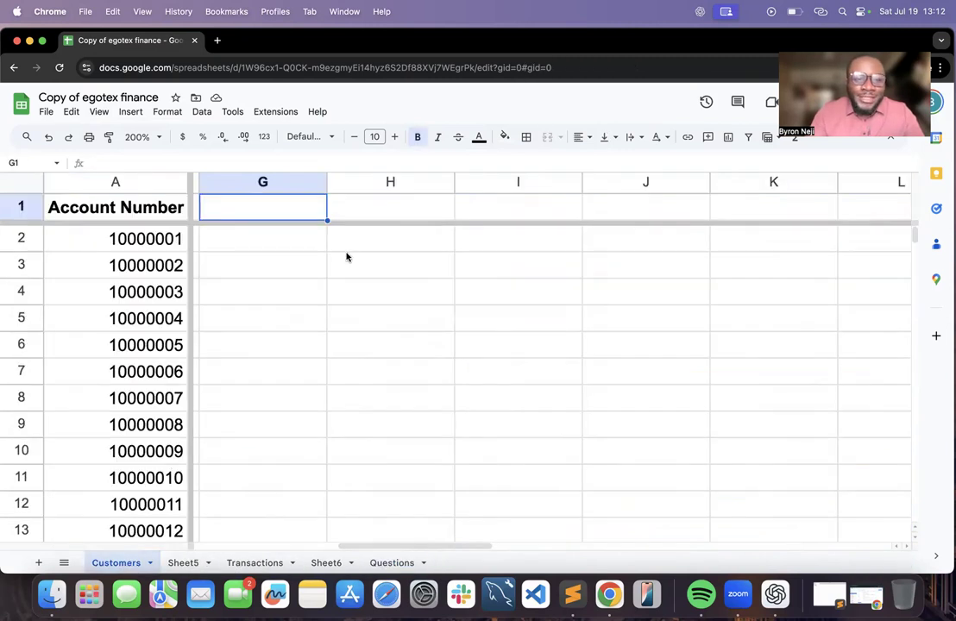
{"action": "scroll", "coordinate": [311, 255], "scroll_direction": "left", "scroll_amount": 3}
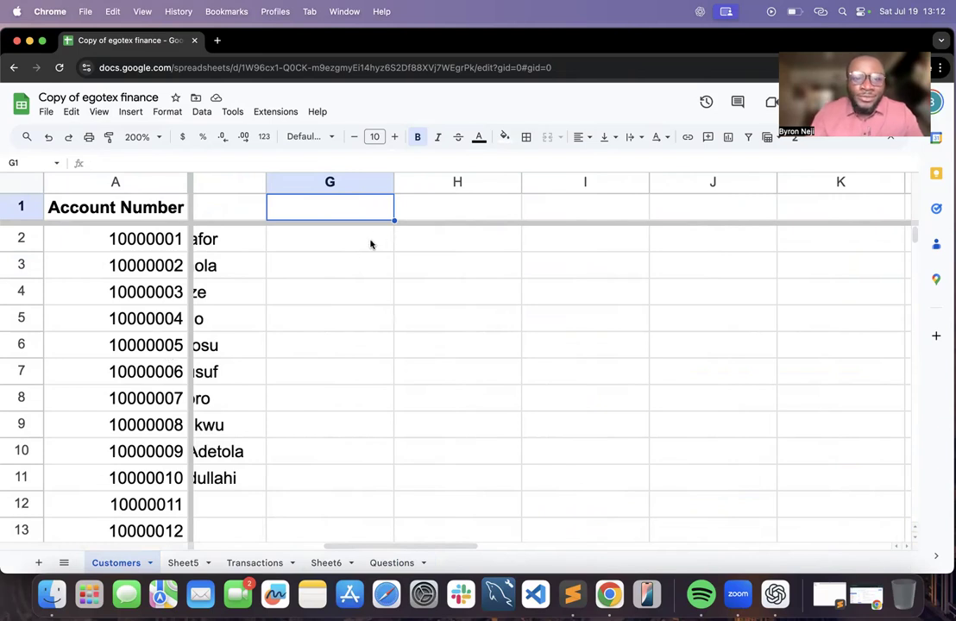
{"action": "type", "text": "Earliest date"}
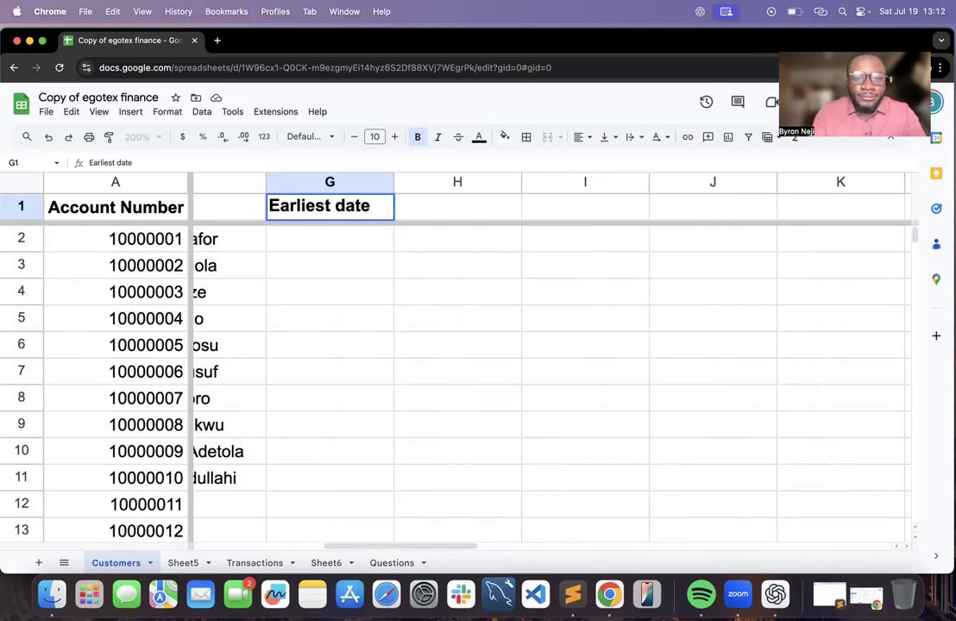
{"action": "key", "text": "Tab"}
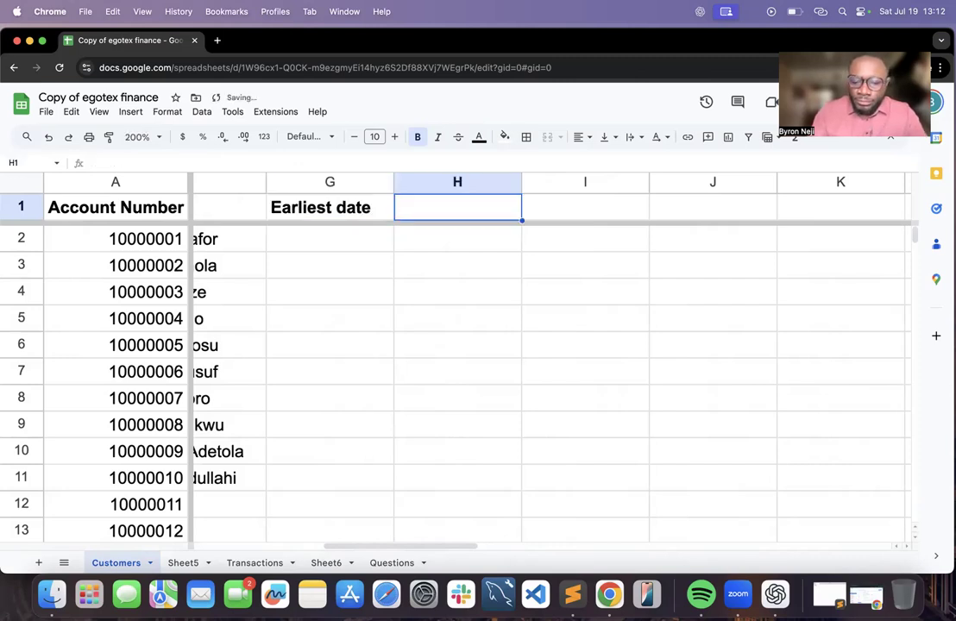
Change the G1 header to "Earliest transaction" and fit column G to its width
{"action": "key", "text": "Left"}
{"action": "key", "text": "Return"}
{"action": "key", "text": "BackSpace"}
{"action": "key", "text": "BackSpace"}
{"action": "key", "text": "BackSpace"}
{"action": "key", "text": "BackSpace"}
{"action": "type", "text": "trans"}
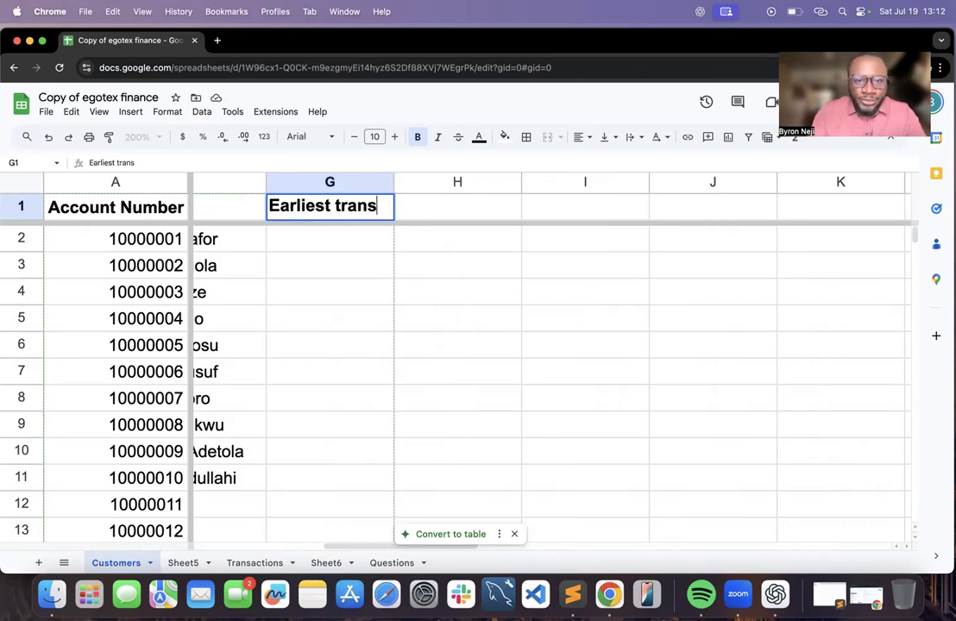
{"action": "type", "text": "action"}
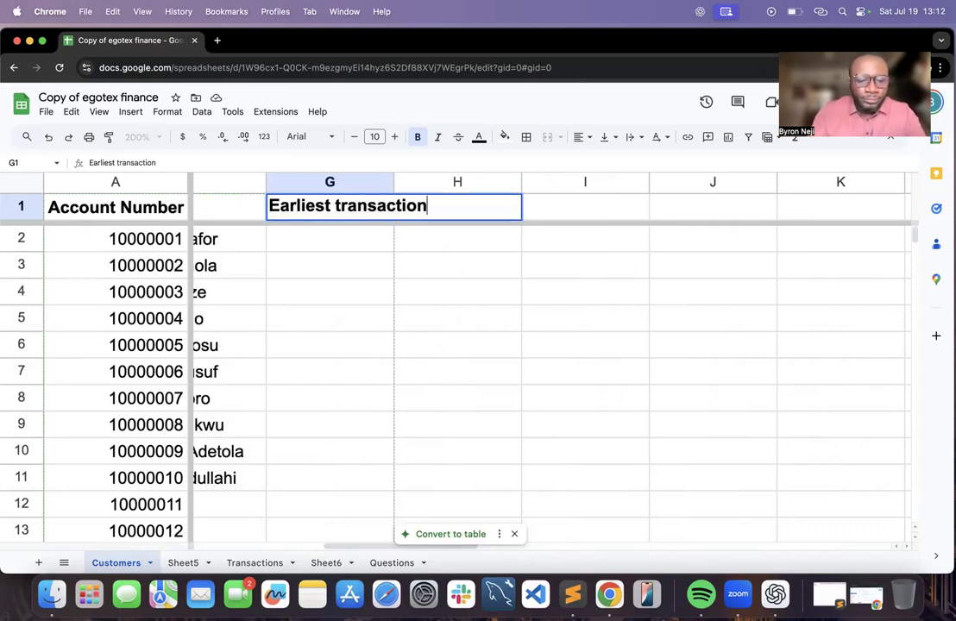
{"action": "key", "text": "Tab"}
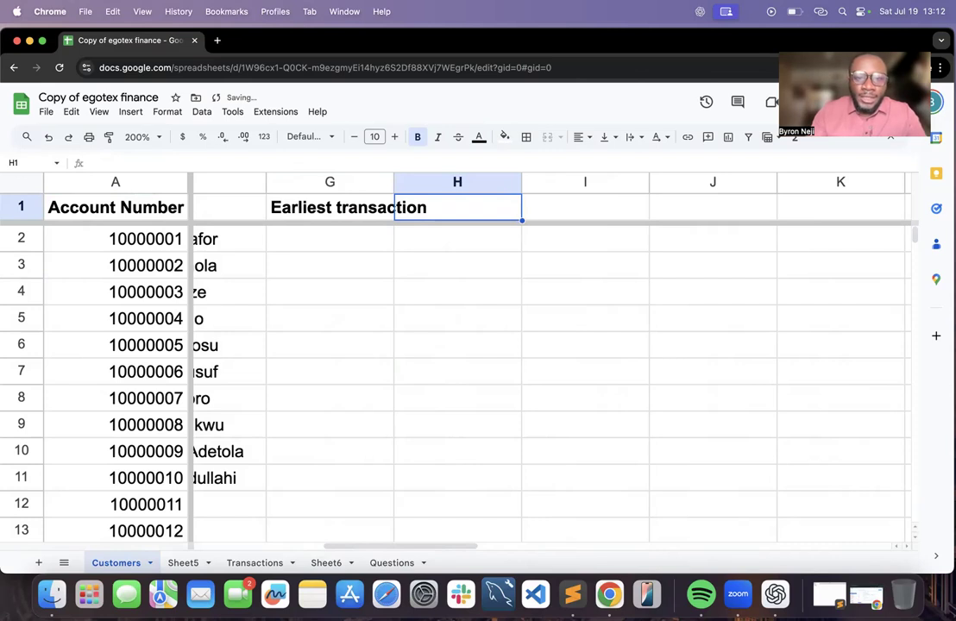
{"action": "double_click", "coordinate": [393, 181]}
Enter the header "Latest transaction" in H1 and fit column H to its width
{"action": "type", "text": "La"}
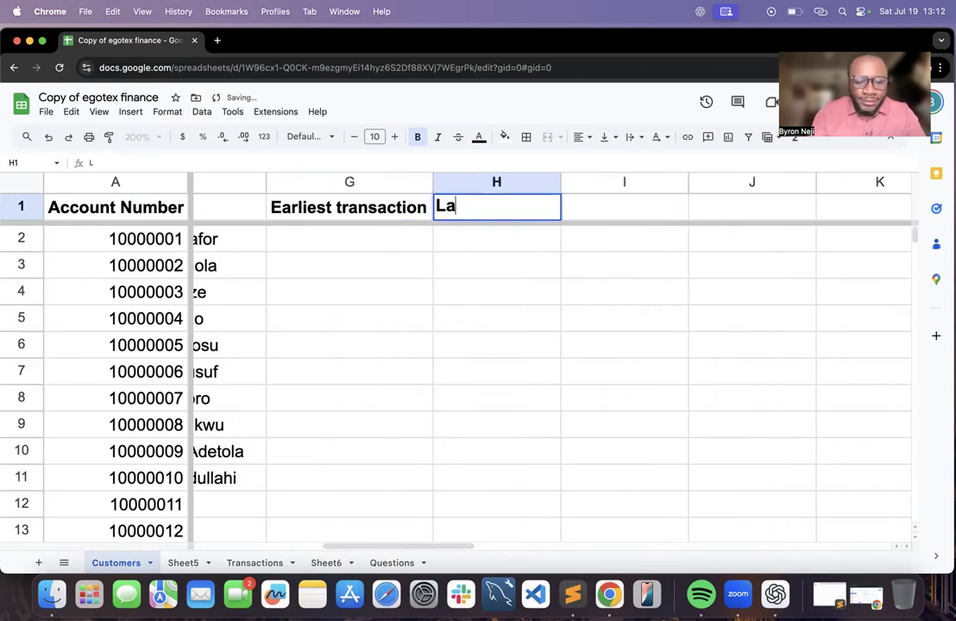
{"action": "type", "text": "test transaction"}
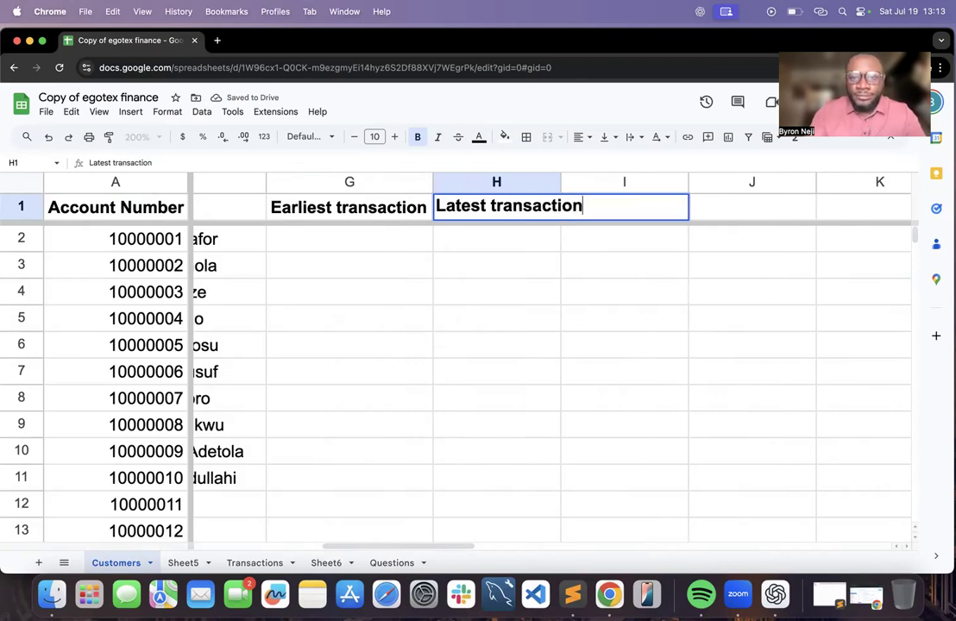
{"action": "left_click", "coordinate": [475, 285]}
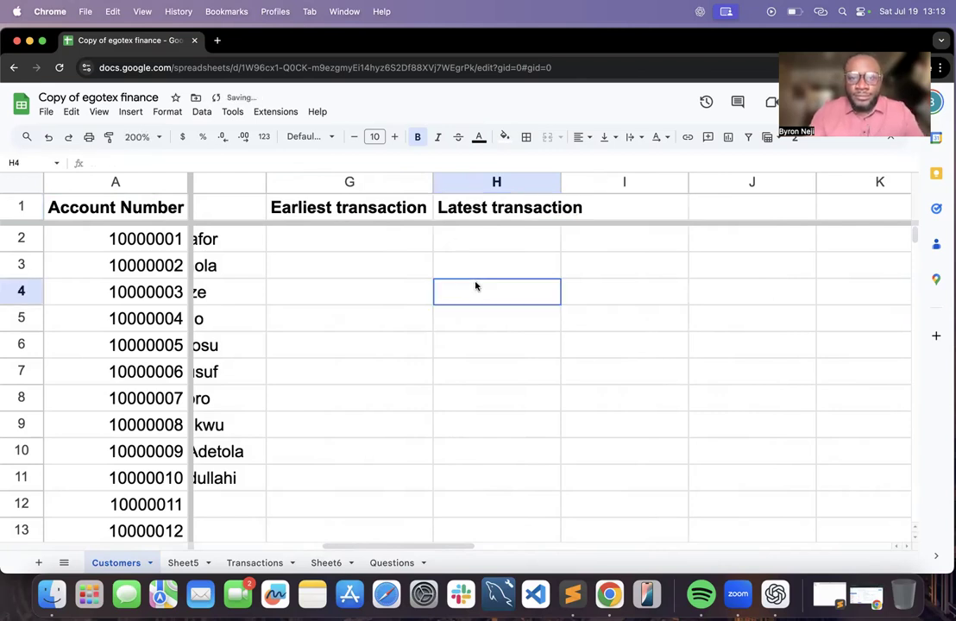
{"action": "double_click", "coordinate": [560, 182]}
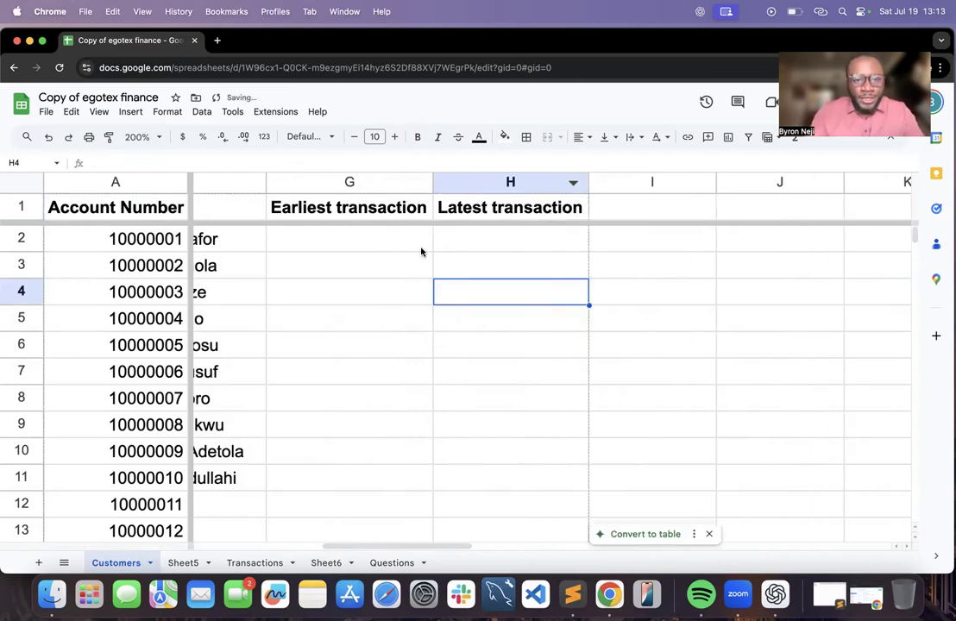
Fit the Transaction Date column on the Transactions sheet to its header's width
{"action": "scroll", "coordinate": [343, 245], "scroll_direction": "right", "scroll_amount": 2}
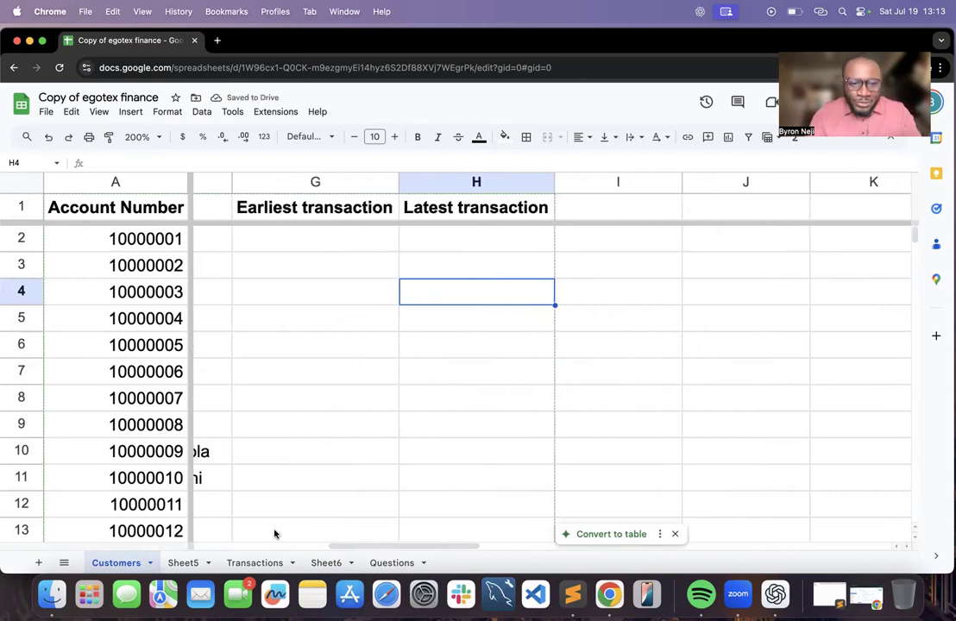
{"action": "left_click", "coordinate": [258, 562]}
{"action": "scroll", "coordinate": [399, 296], "scroll_direction": "right", "scroll_amount": 2}
{"action": "scroll", "coordinate": [398, 296], "scroll_direction": "left", "scroll_amount": 2}
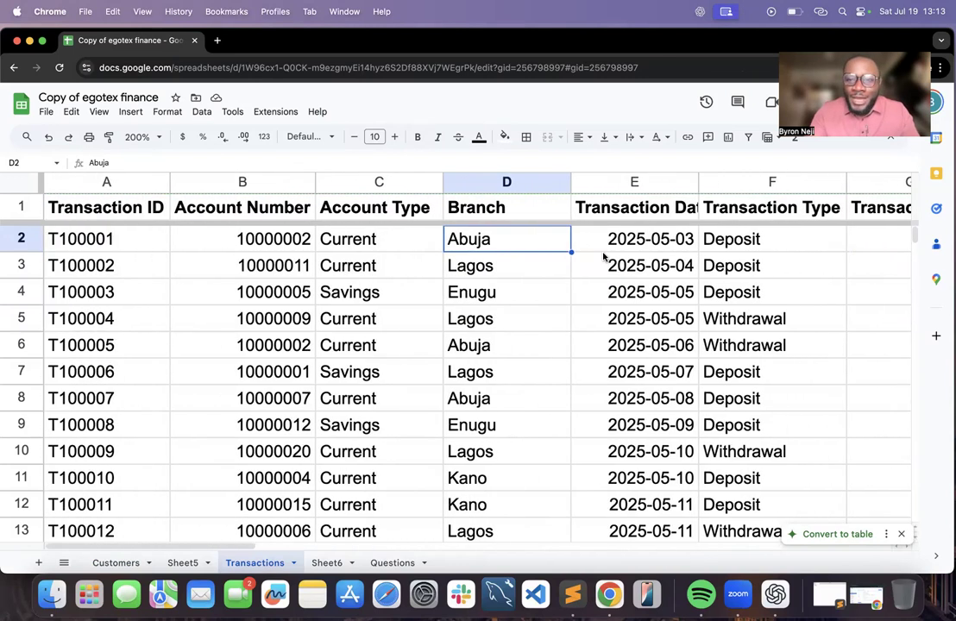
{"action": "left_click", "coordinate": [710, 181]}
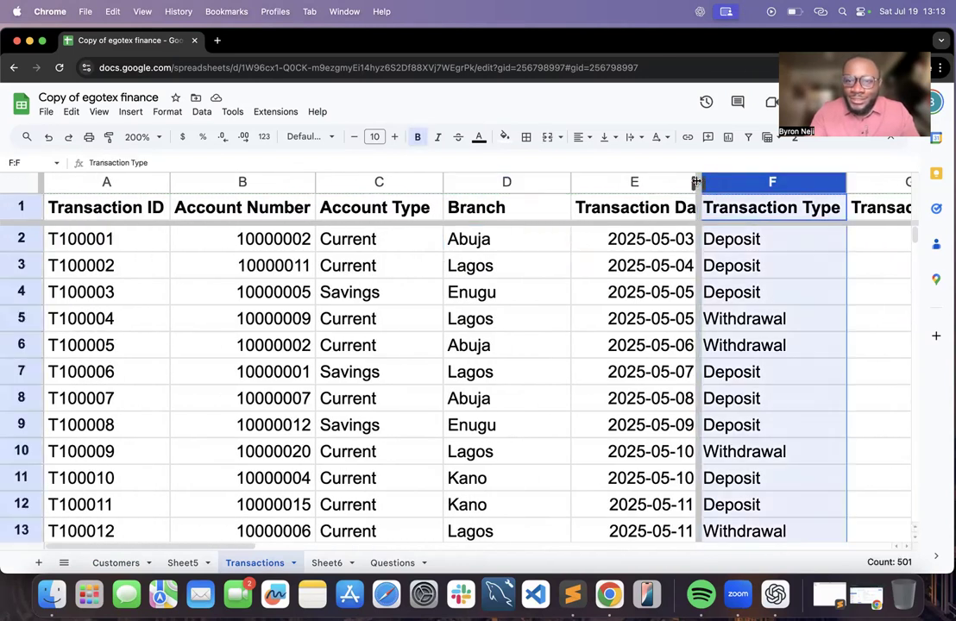
{"action": "double_click", "coordinate": [697, 182]}
Examine the Transactions data, checking the transaction ID, account number, date, type and amount columns
{"action": "left_click", "coordinate": [668, 249]}
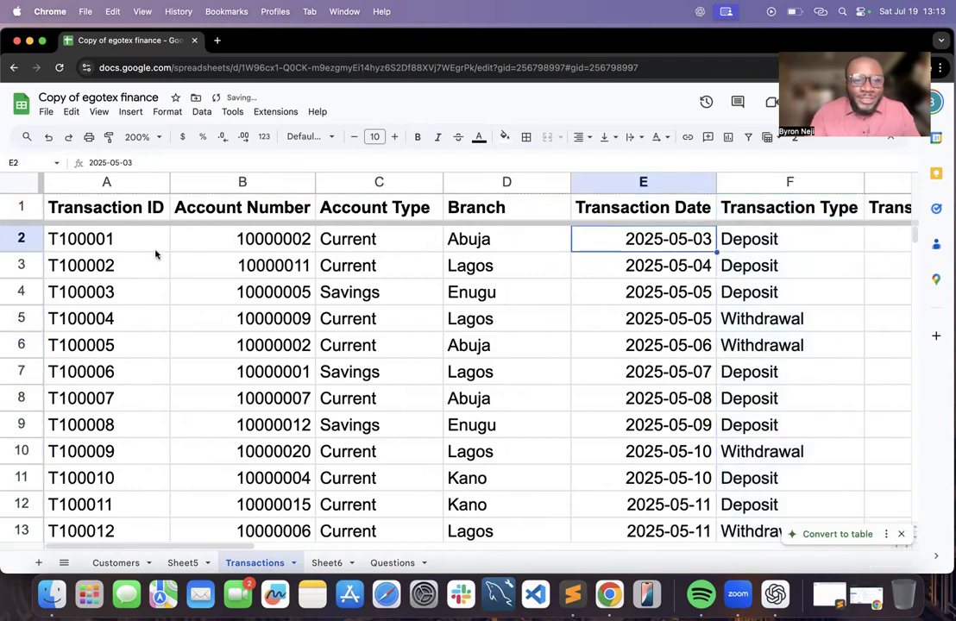
{"action": "left_click", "coordinate": [107, 243]}
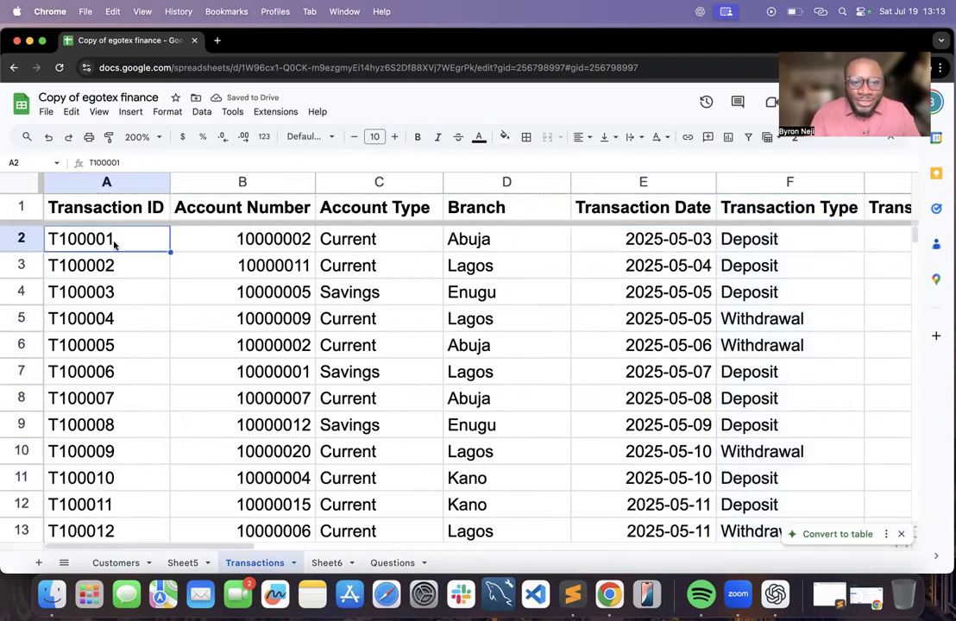
{"action": "left_click", "coordinate": [272, 242]}
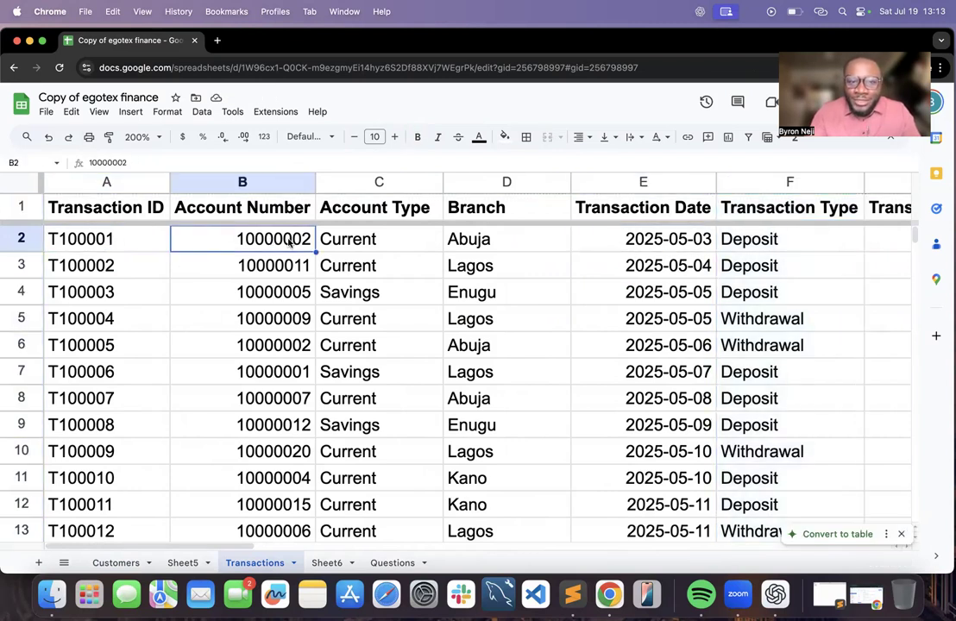
{"action": "left_click", "coordinate": [653, 241]}
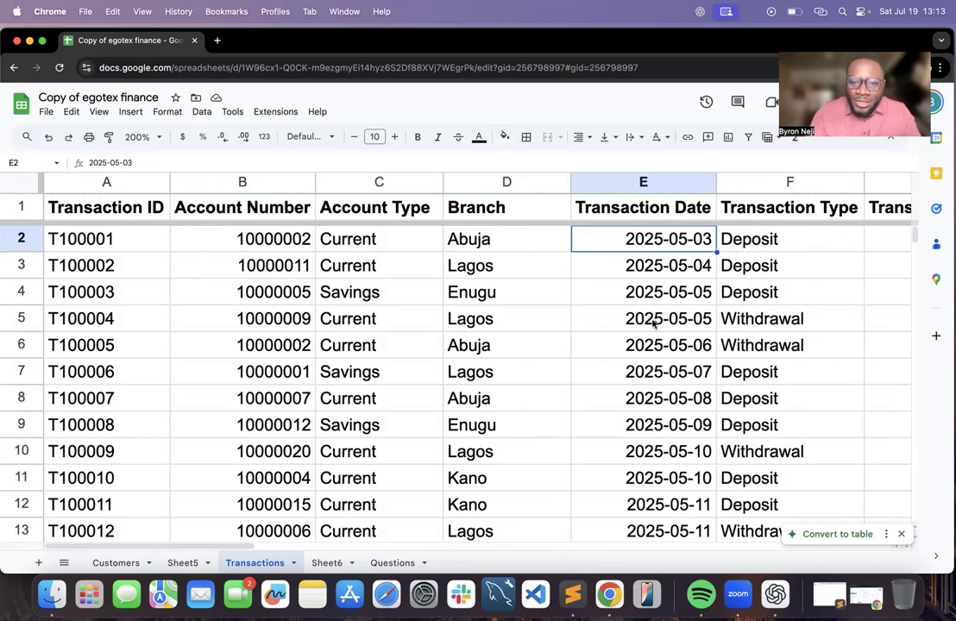
{"action": "scroll", "coordinate": [655, 324], "scroll_direction": "down", "scroll_amount": 4}
{"action": "scroll", "coordinate": [655, 324], "scroll_direction": "up", "scroll_amount": 4}
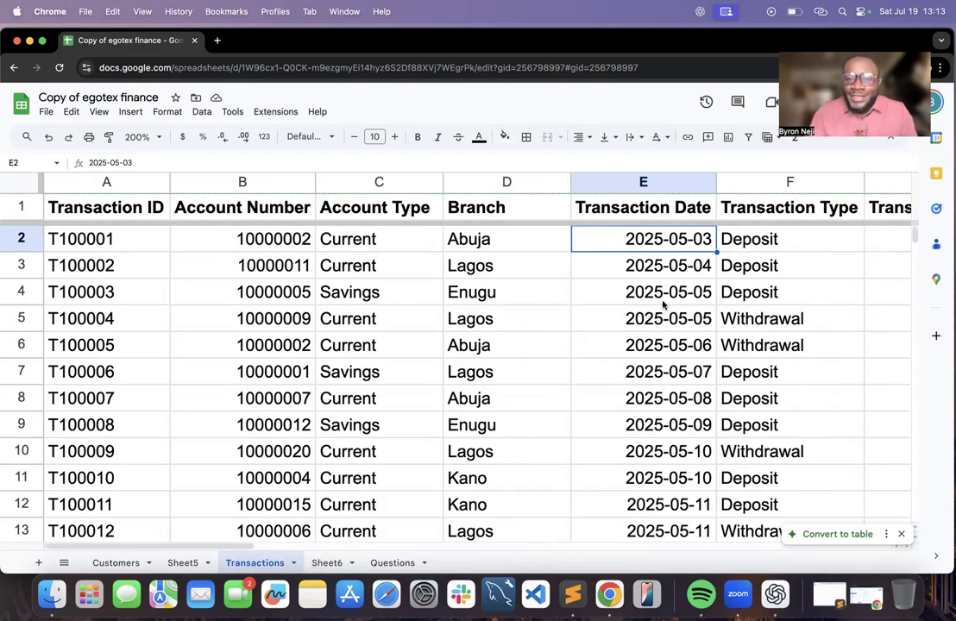
{"action": "scroll", "coordinate": [664, 305], "scroll_direction": "right", "scroll_amount": 5}
{"action": "scroll", "coordinate": [663, 305], "scroll_direction": "right", "scroll_amount": 2}
{"action": "scroll", "coordinate": [662, 305], "scroll_direction": "left", "scroll_amount": 3}
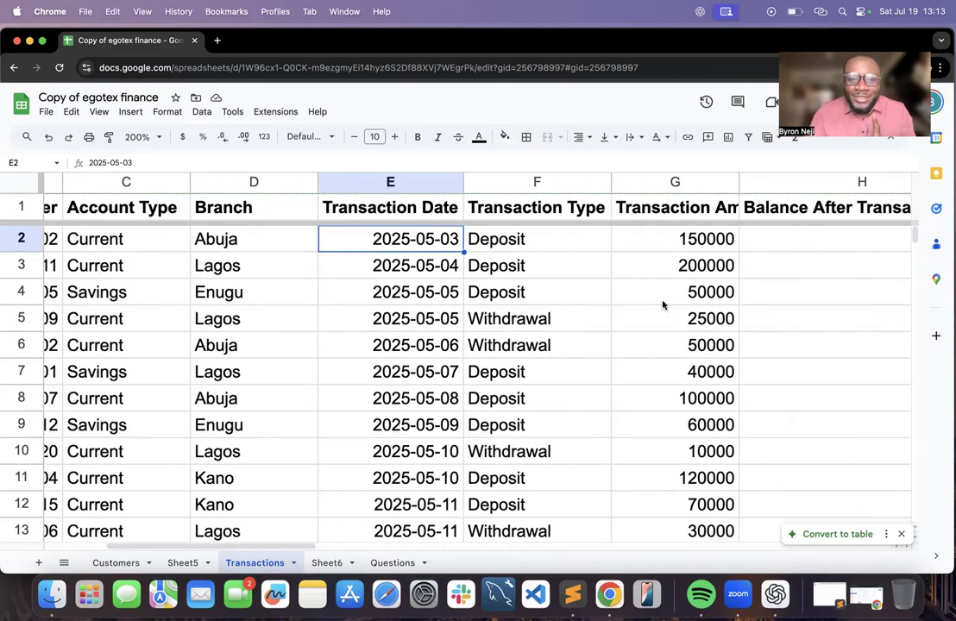
Freeze the Transactions sheet's columns up to column E, Transaction Date
{"action": "scroll", "coordinate": [555, 311], "scroll_direction": "right", "scroll_amount": 3}
{"action": "scroll", "coordinate": [554, 311], "scroll_direction": "right", "scroll_amount": 2}
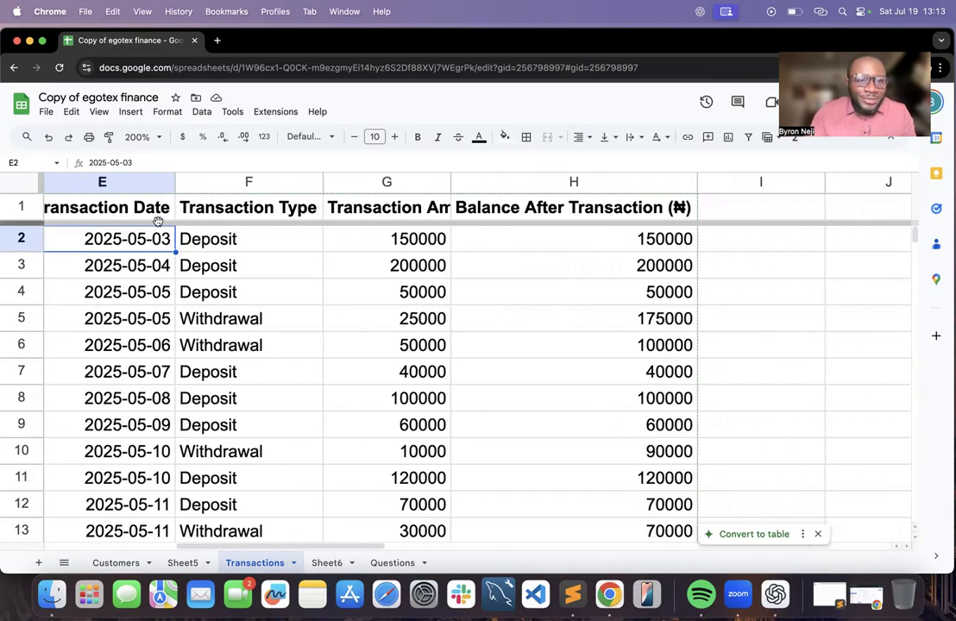
{"action": "left_click", "coordinate": [120, 181]}
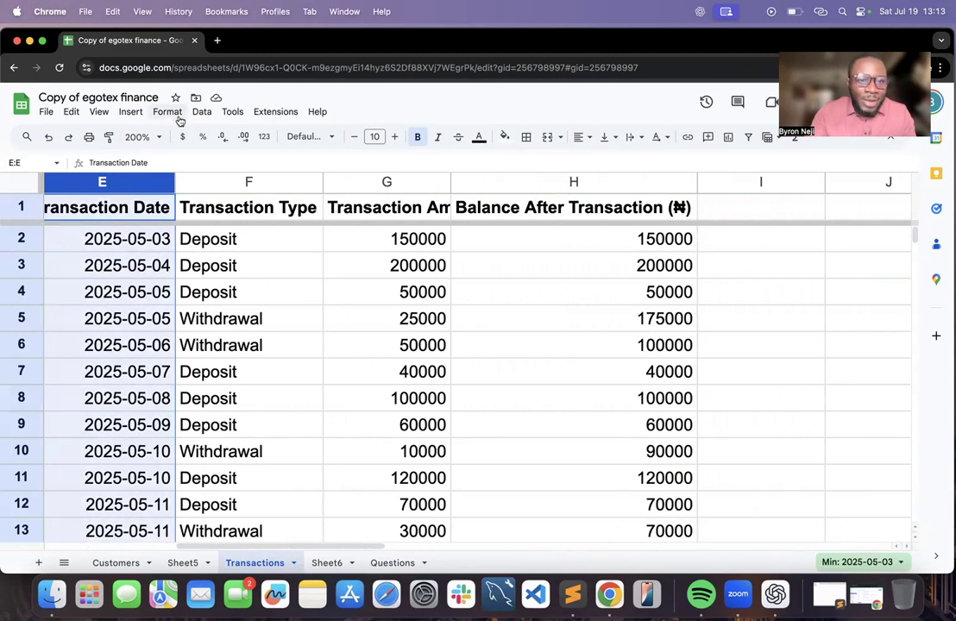
{"action": "left_click", "coordinate": [99, 111]}
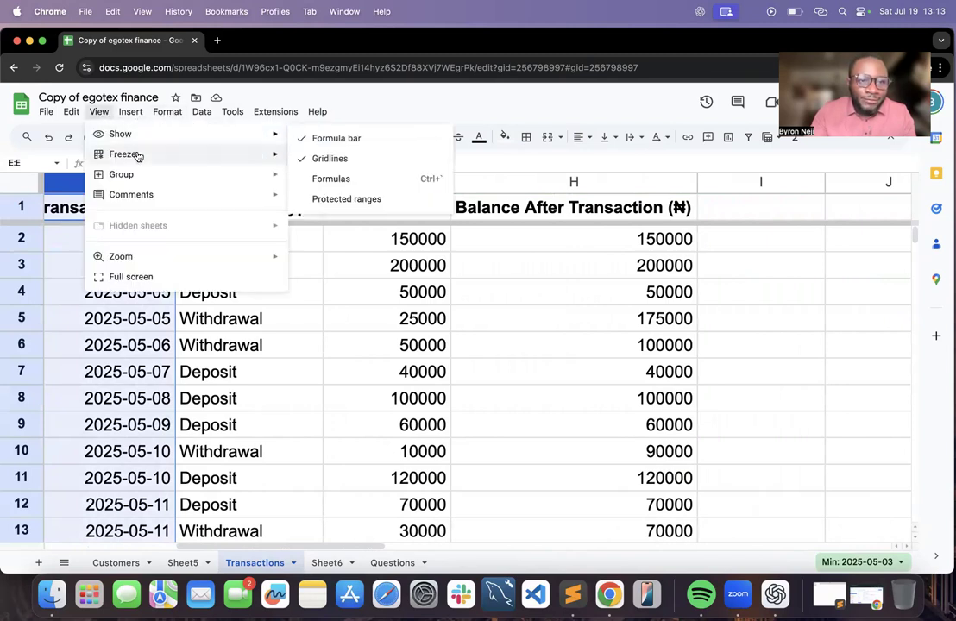
{"action": "mouse_move", "coordinate": [134, 154]}
{"action": "left_click", "coordinate": [375, 313]}
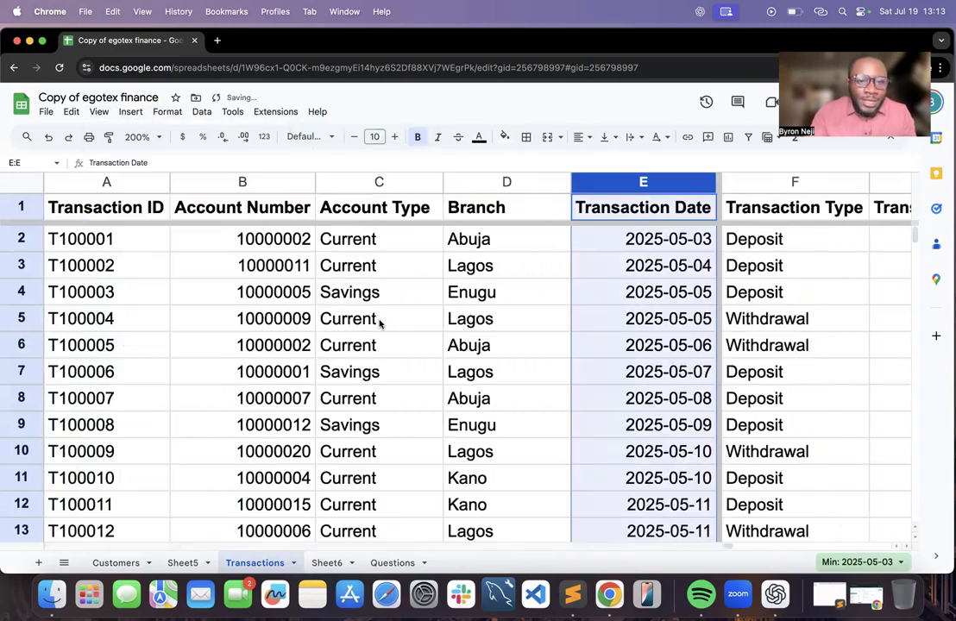
Find the earliest transaction date overall with the formula =MIN(E2:E) in cell I2 of the Transactions sheet
{"action": "scroll", "coordinate": [521, 345], "scroll_direction": "right", "scroll_amount": 3}
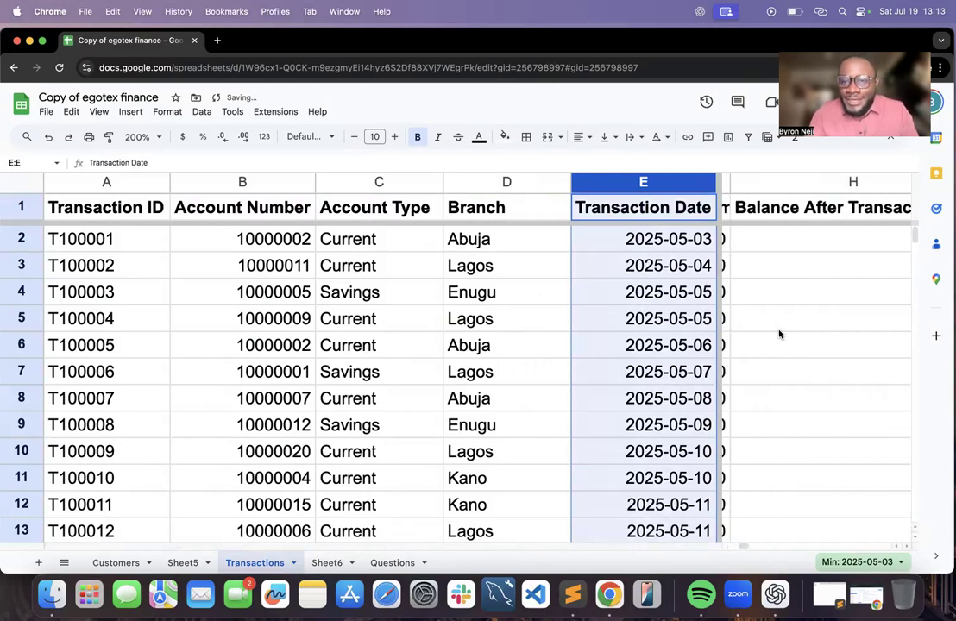
{"action": "scroll", "coordinate": [779, 334], "scroll_direction": "right", "scroll_amount": 5}
{"action": "scroll", "coordinate": [779, 334], "scroll_direction": "left", "scroll_amount": 1}
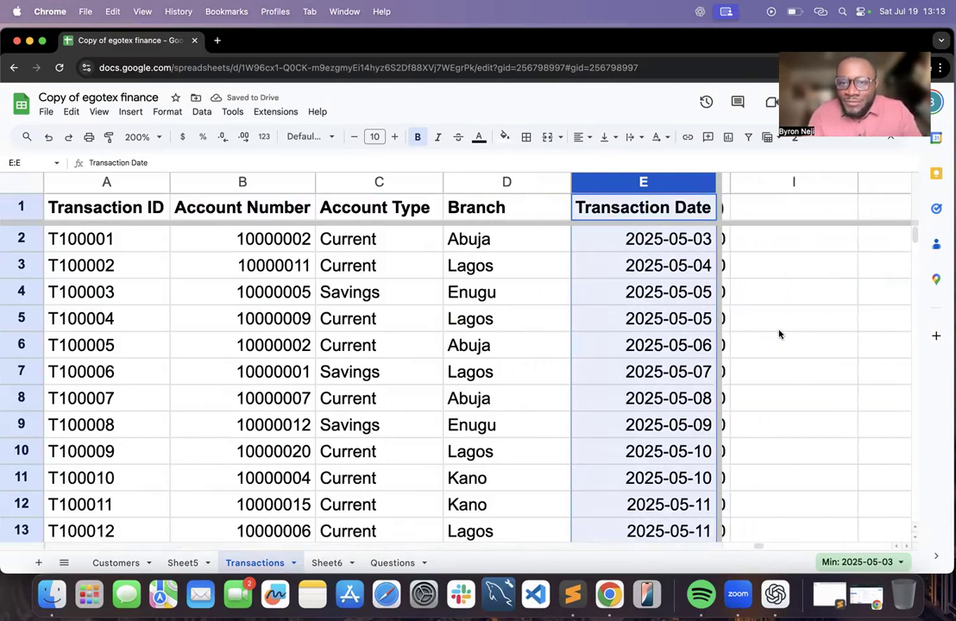
{"action": "left_click", "coordinate": [777, 250]}
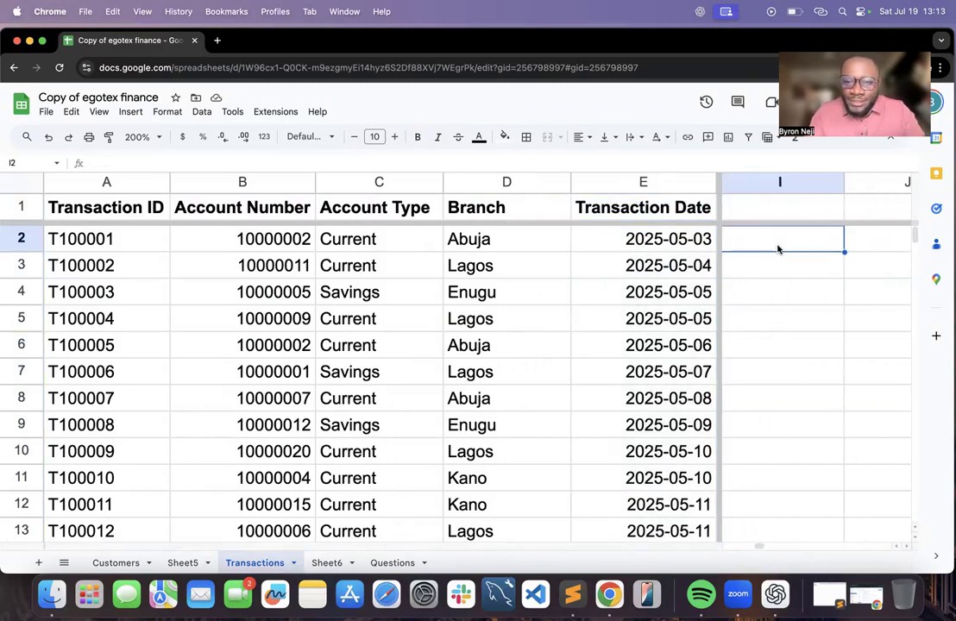
{"action": "scroll", "coordinate": [778, 249], "scroll_direction": "left", "scroll_amount": 1}
{"action": "scroll", "coordinate": [778, 250], "scroll_direction": "right", "scroll_amount": 1}
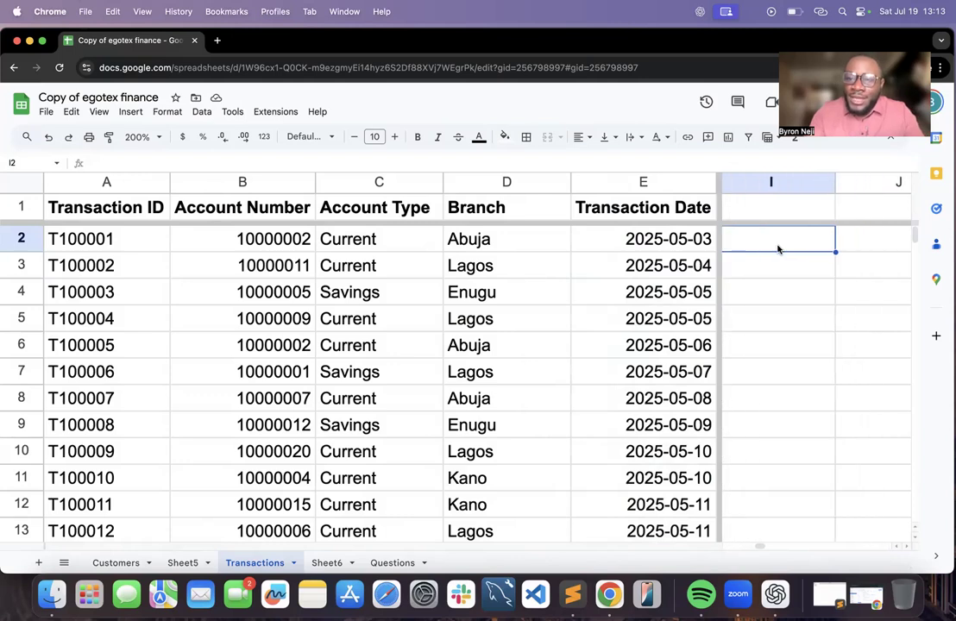
{"action": "scroll", "coordinate": [778, 250], "scroll_direction": "left", "scroll_amount": 1}
{"action": "scroll", "coordinate": [777, 249], "scroll_direction": "left", "scroll_amount": 1}
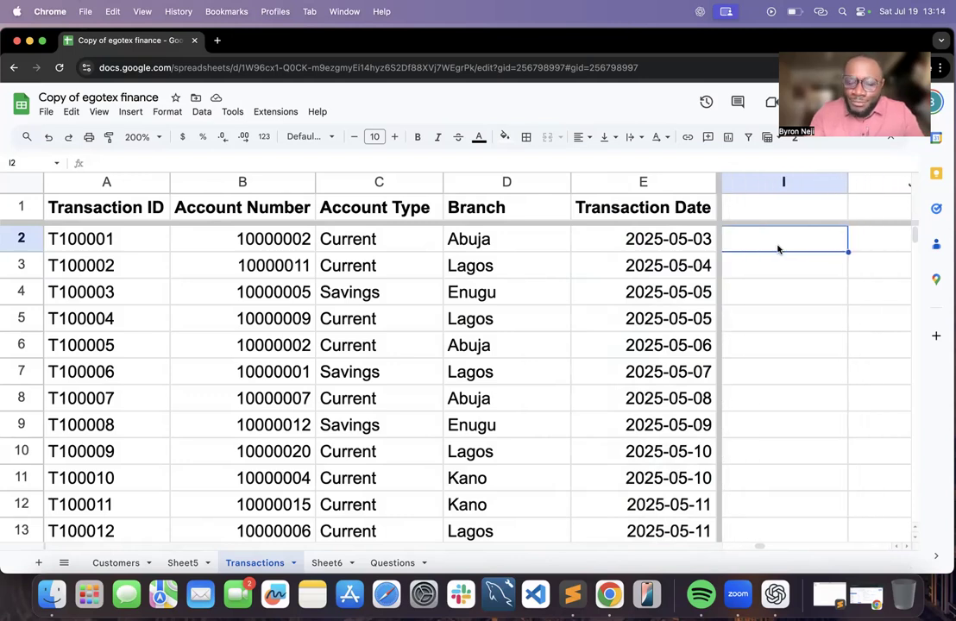
{"action": "type", "text": "=MIN"}
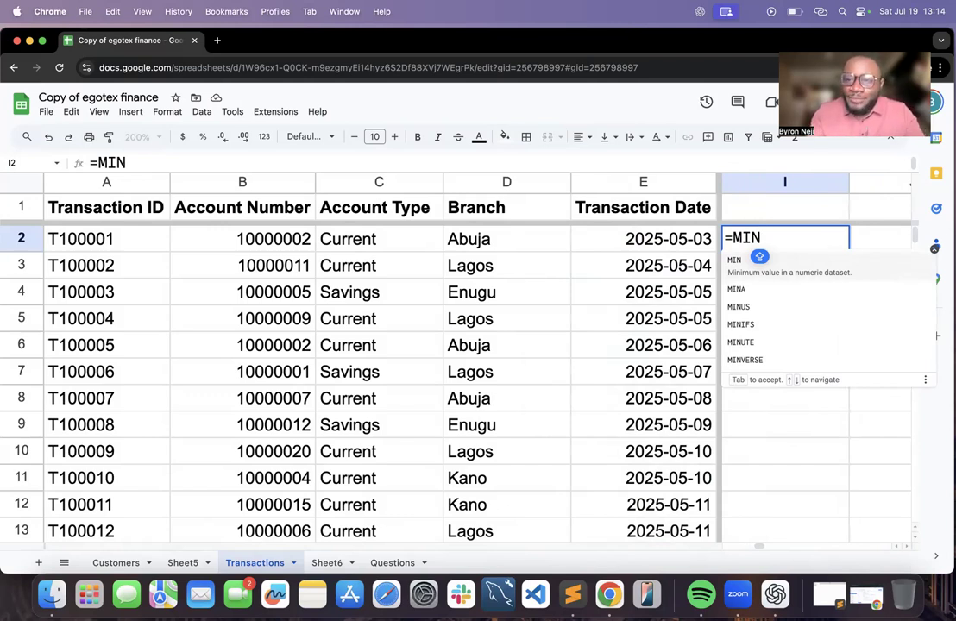
{"action": "type", "text": "("}
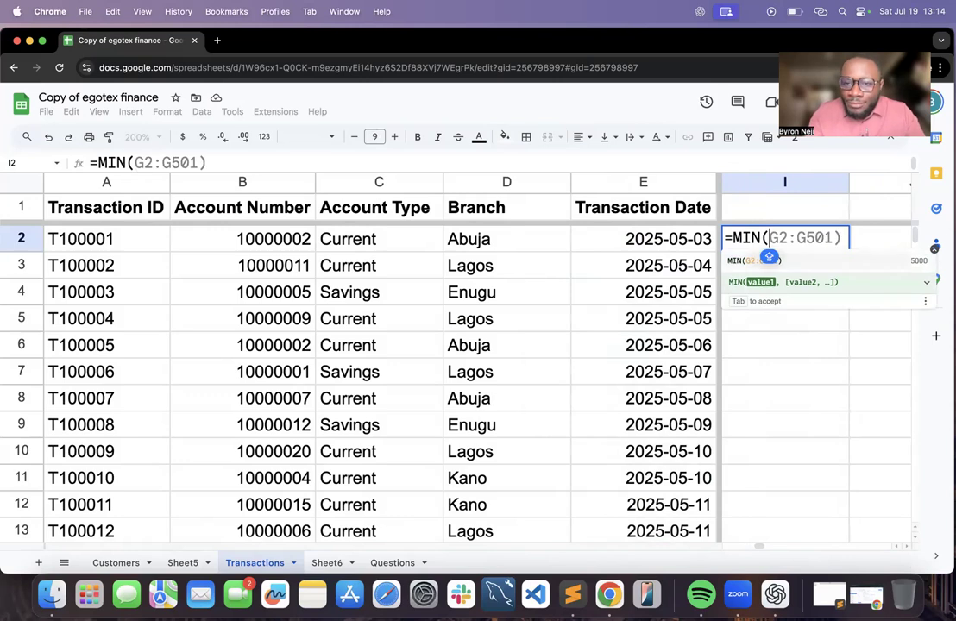
{"action": "left_click", "coordinate": [671, 244]}
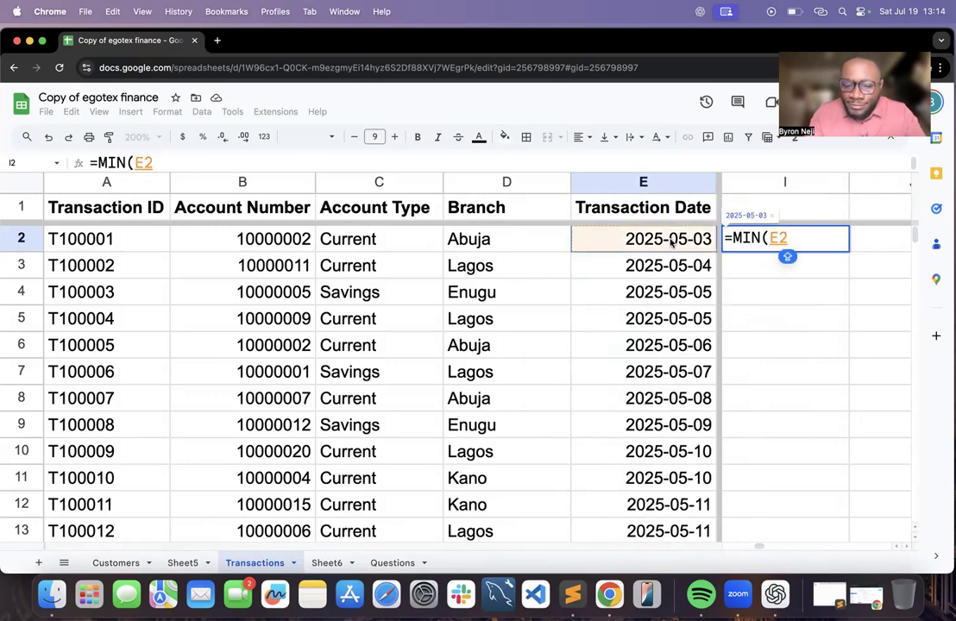
{"action": "type", "text": ":E"}
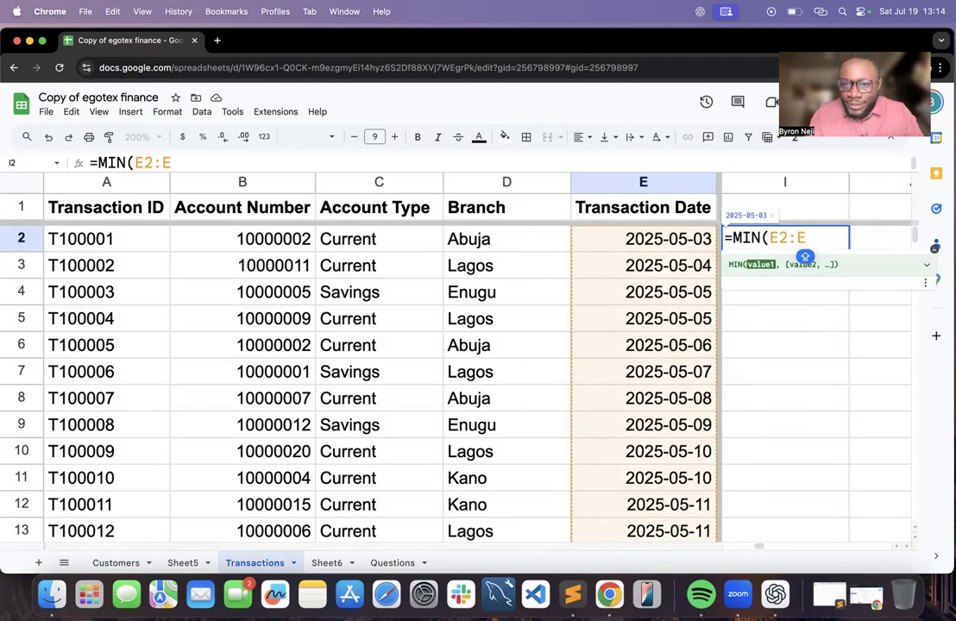
{"action": "key", "text": "Return"}
{"action": "left_click", "coordinate": [791, 244]}
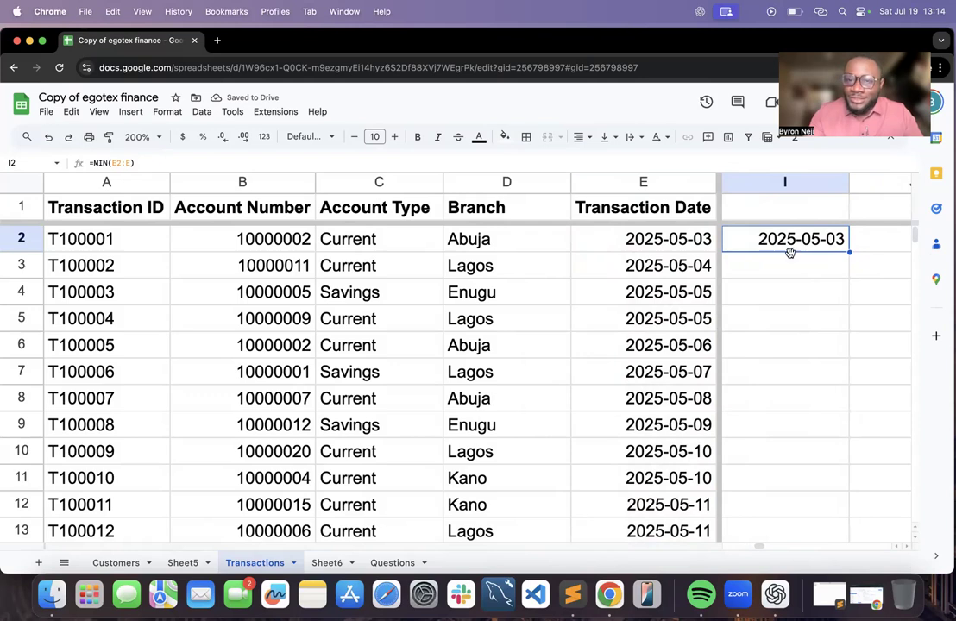
Find the latest transaction date overall with the formula =MAX(E2:E) in cell I3
{"action": "left_click", "coordinate": [789, 264]}
{"action": "type", "text": "=MA"}
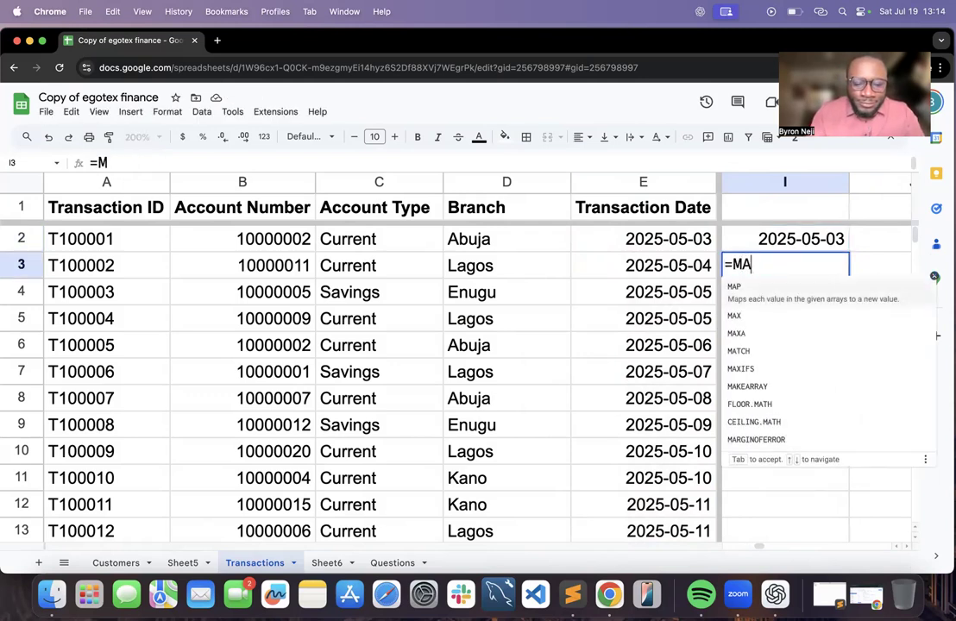
{"action": "type", "text": "X("}
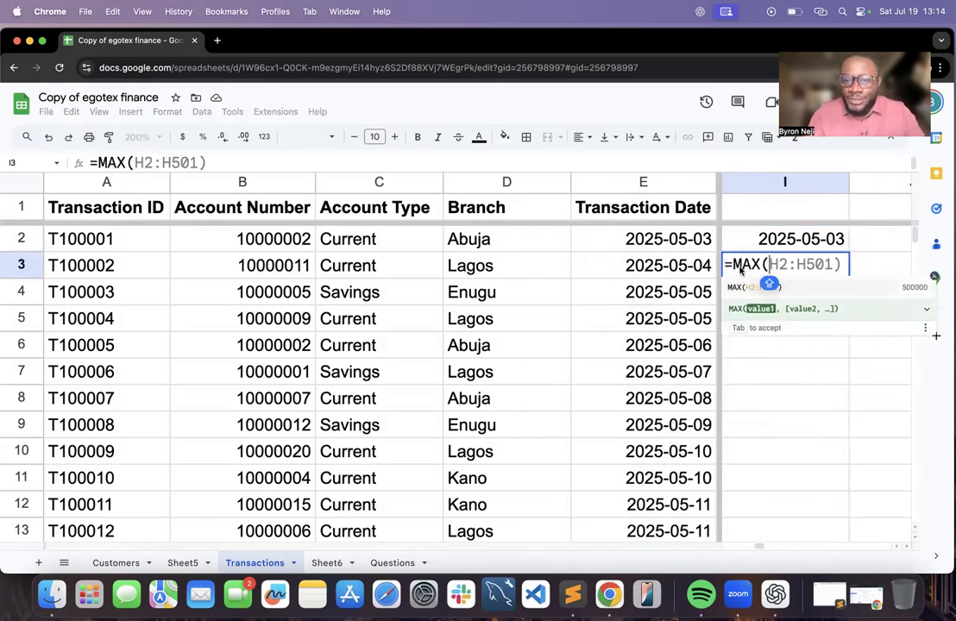
{"action": "left_click", "coordinate": [675, 241]}
{"action": "type", "text": ":E"}
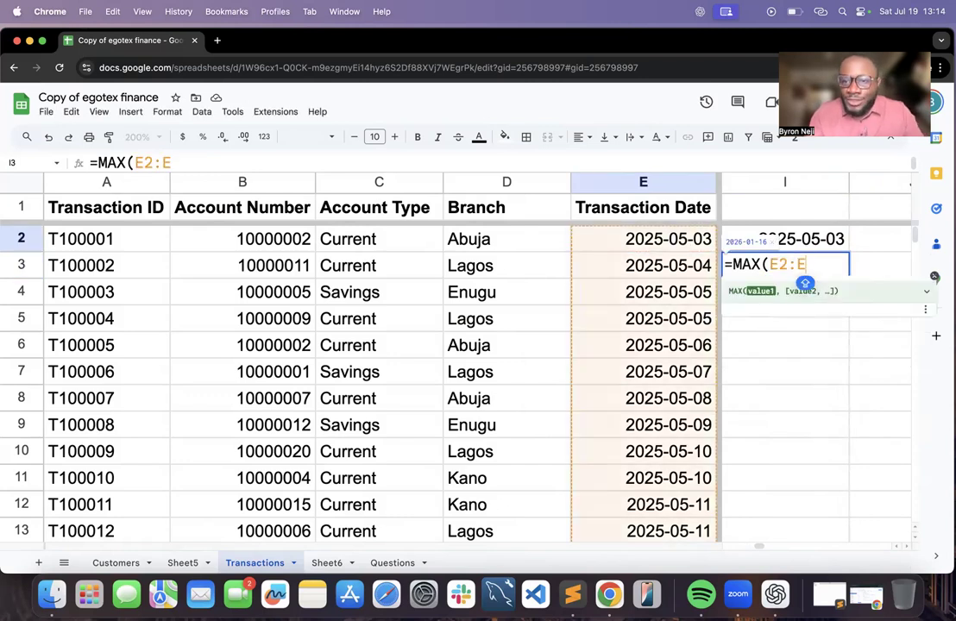
{"action": "key", "text": "Return"}
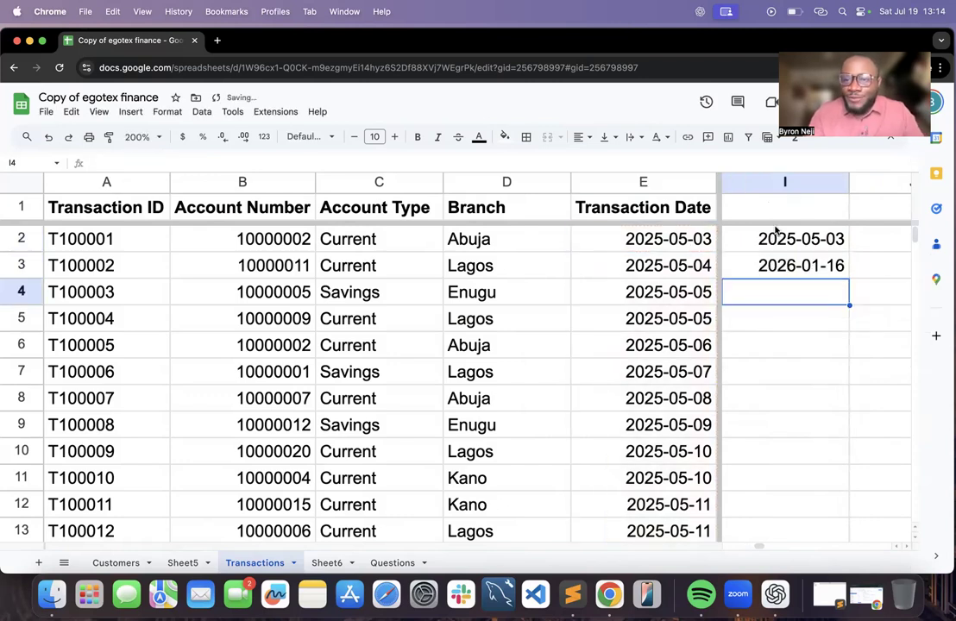
{"action": "left_click", "coordinate": [829, 264]}
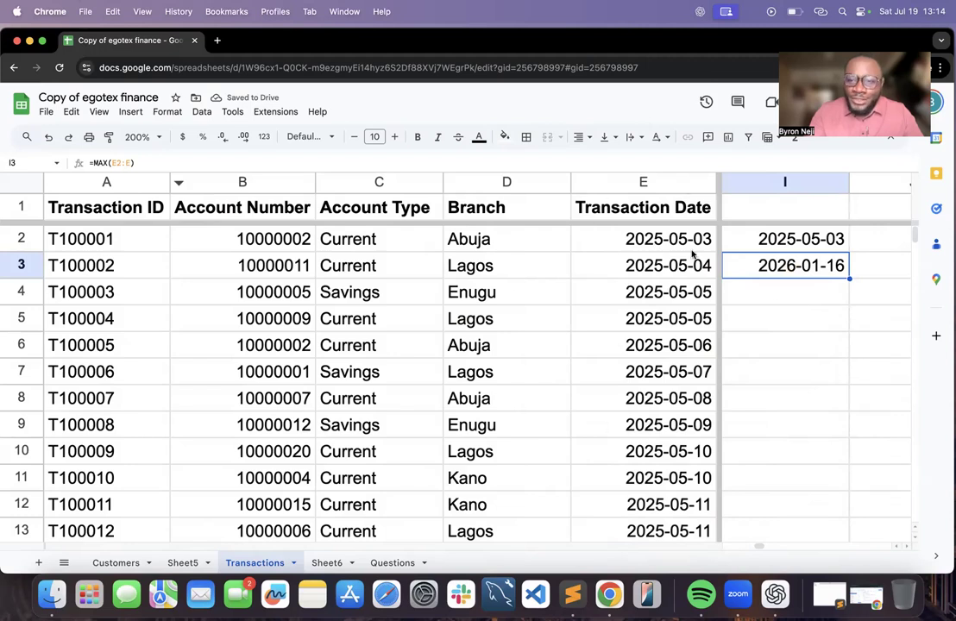
Compare the MIN and MAX results in I2 and I3, and clear both cells
{"action": "left_click", "coordinate": [839, 246]}
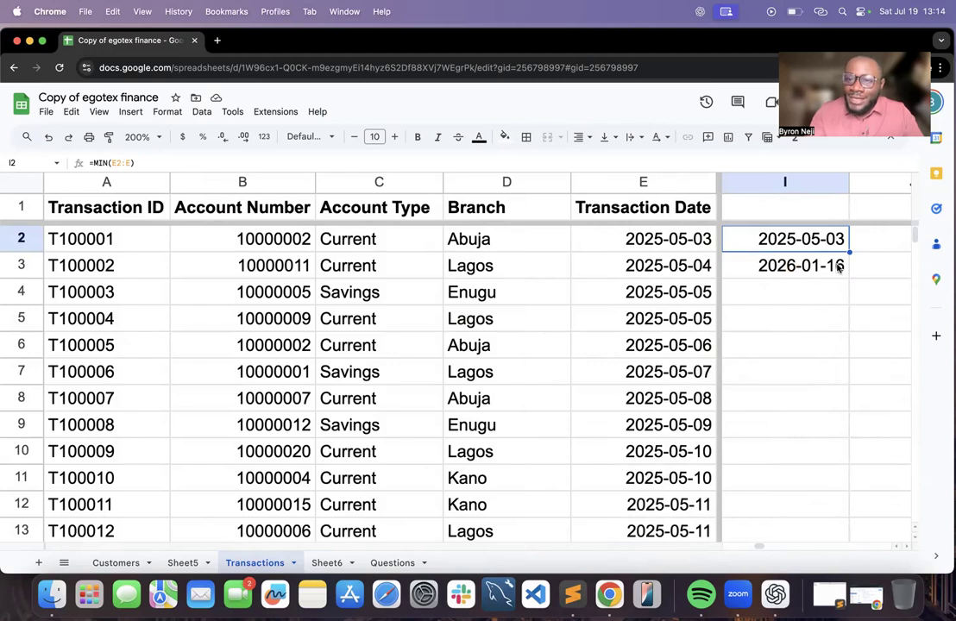
{"action": "left_click", "coordinate": [839, 267]}
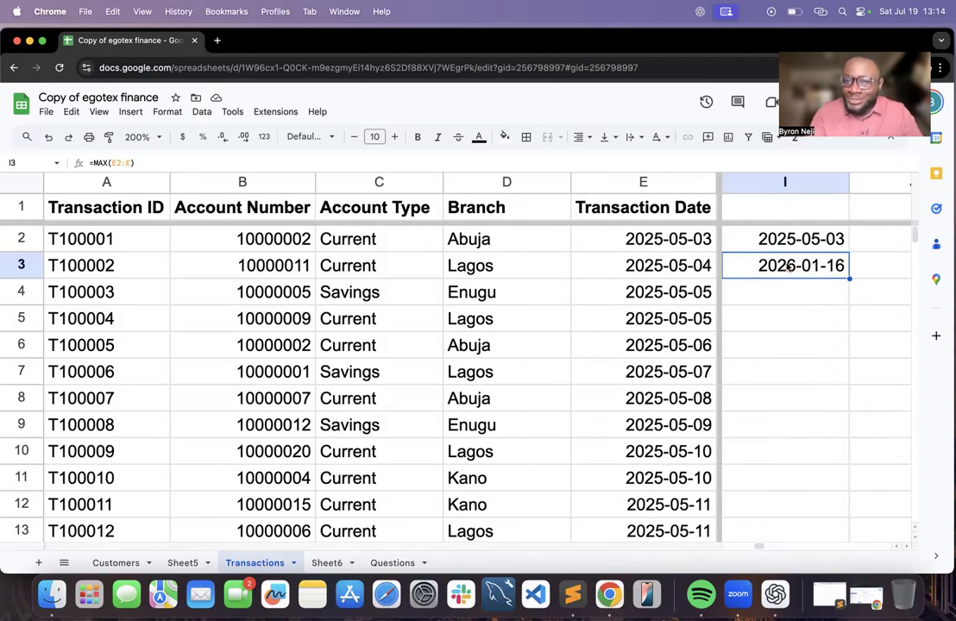
{"action": "left_click", "coordinate": [834, 240]}
{"action": "left_click", "coordinate": [826, 269]}
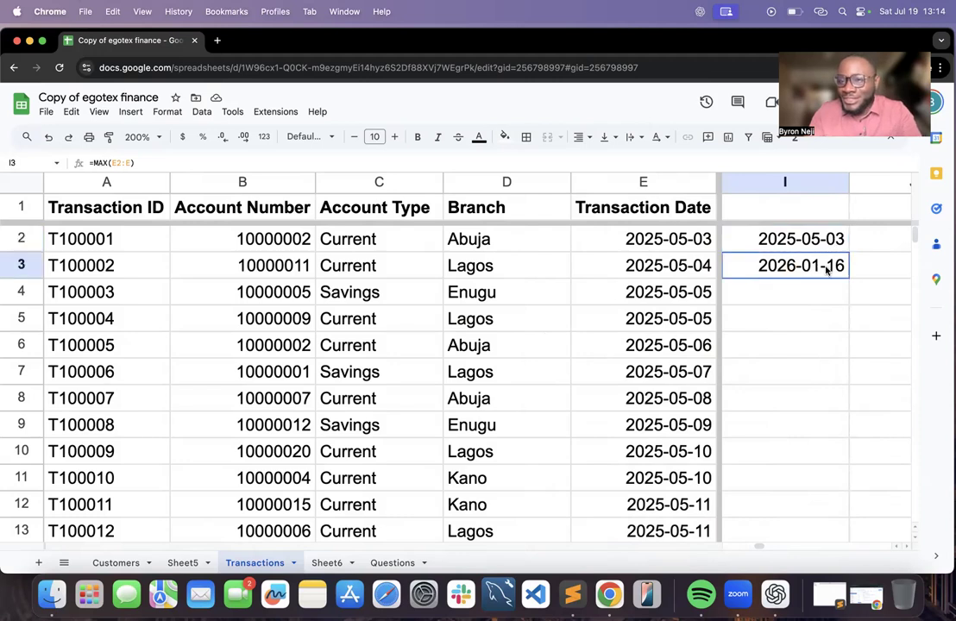
{"action": "left_click", "coordinate": [824, 243], "text": "shift"}
{"action": "key", "text": "Delete"}
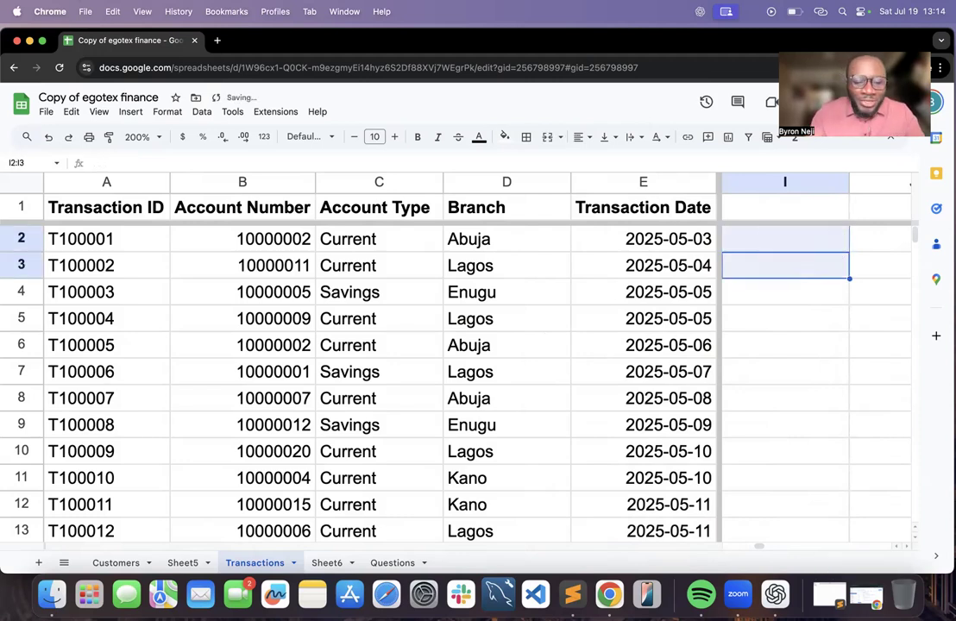
Undo the clearing of I2:I3, both trial date formulas and the column freeze
{"action": "key", "text": "super+z"}
{"action": "key", "text": "super+z"}
{"action": "key", "text": "super+z"}
{"action": "key", "text": "super+z"}
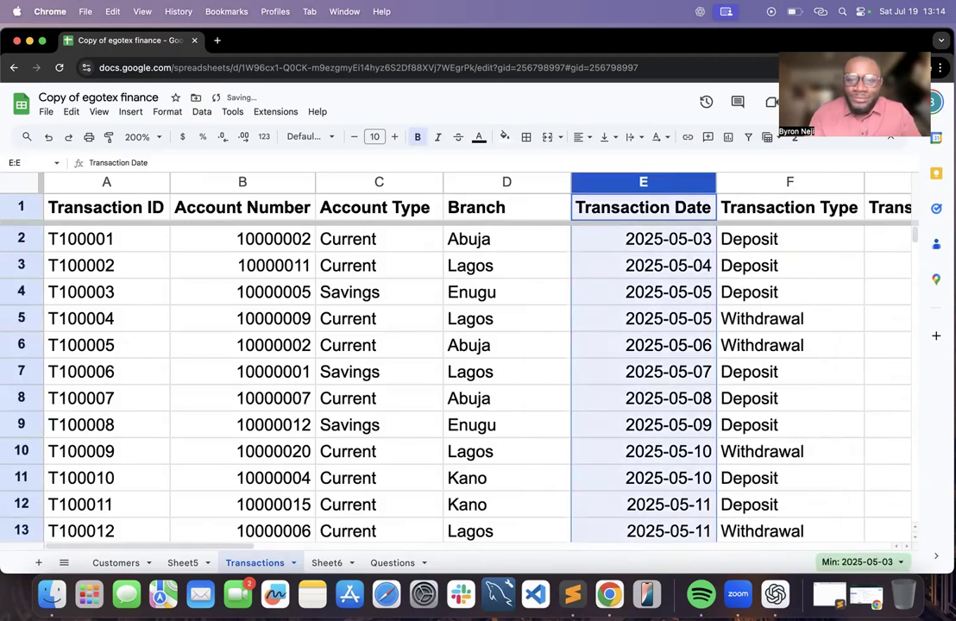
Begin a MINIFS formula in cell G2 of the Customers sheet, under Earliest transaction
{"action": "left_click", "coordinate": [126, 565]}
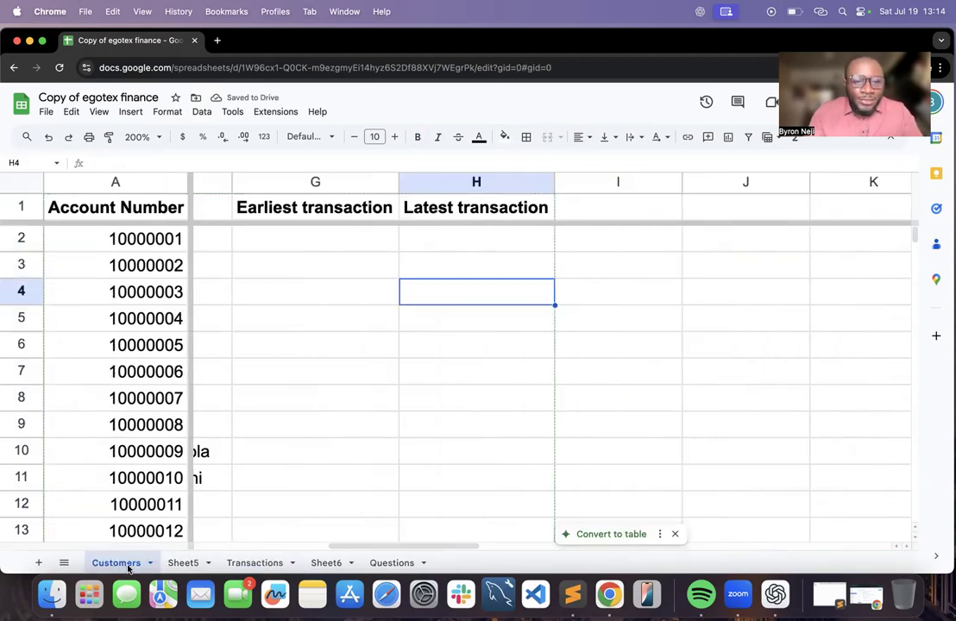
{"action": "scroll", "coordinate": [394, 331], "scroll_direction": "left", "scroll_amount": 3}
{"action": "scroll", "coordinate": [395, 331], "scroll_direction": "right", "scroll_amount": 2}
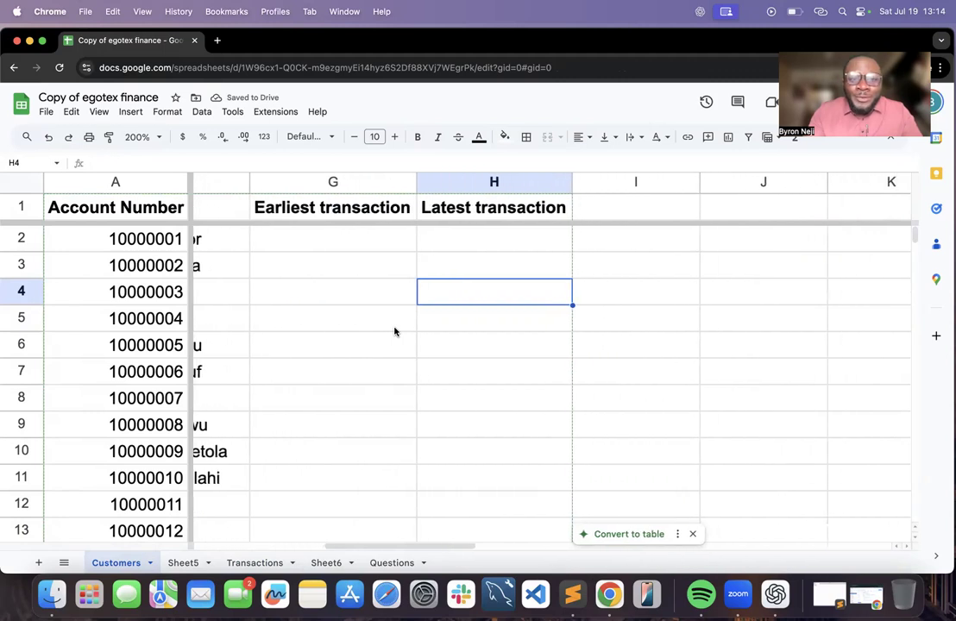
{"action": "scroll", "coordinate": [393, 331], "scroll_direction": "right", "scroll_amount": 2}
{"action": "scroll", "coordinate": [371, 314], "scroll_direction": "left", "scroll_amount": 2}
{"action": "left_click", "coordinate": [339, 244]}
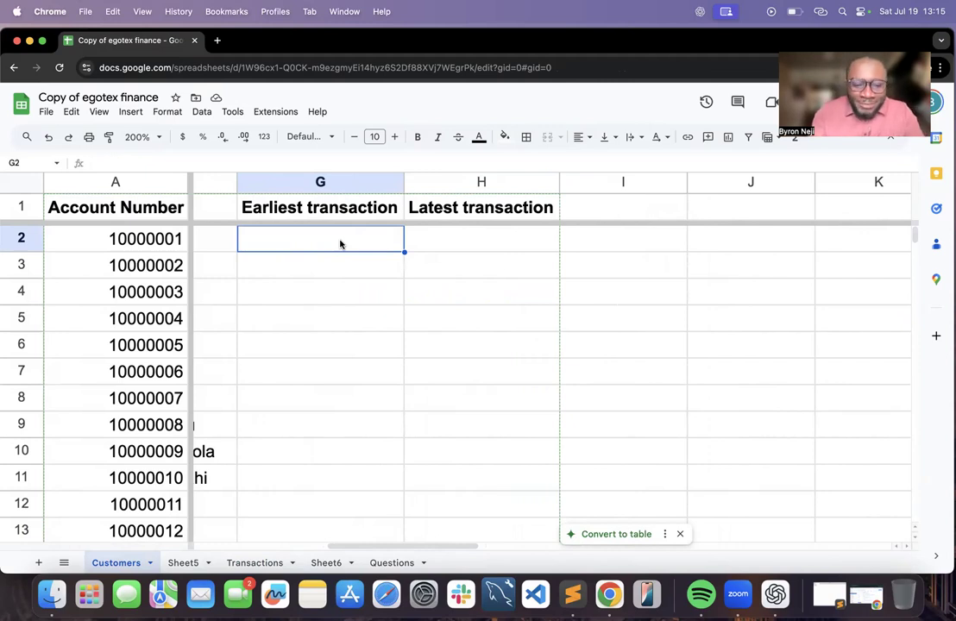
{"action": "type", "text": "="}
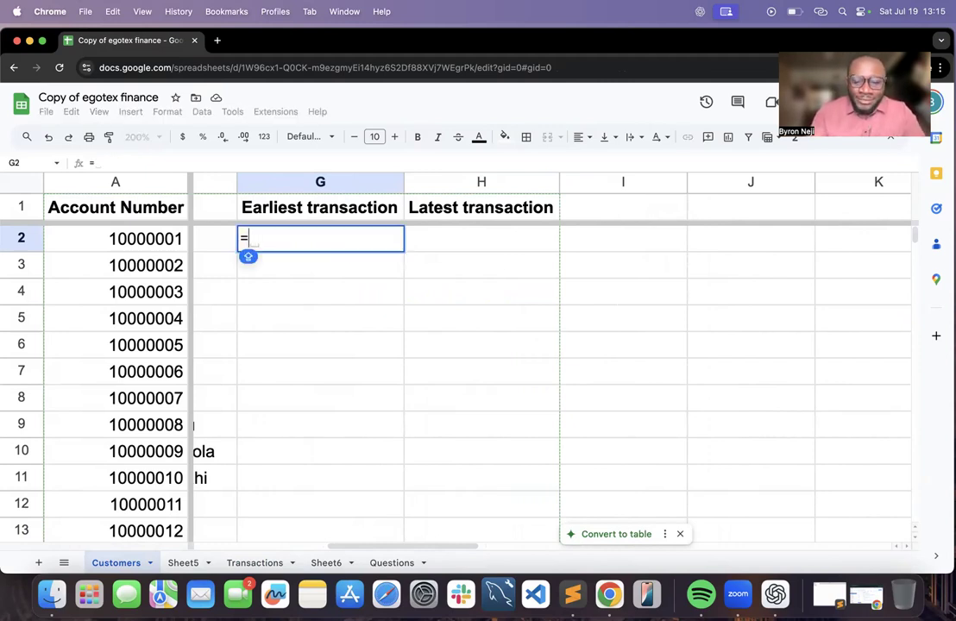
{"action": "type", "text": "MIN"}
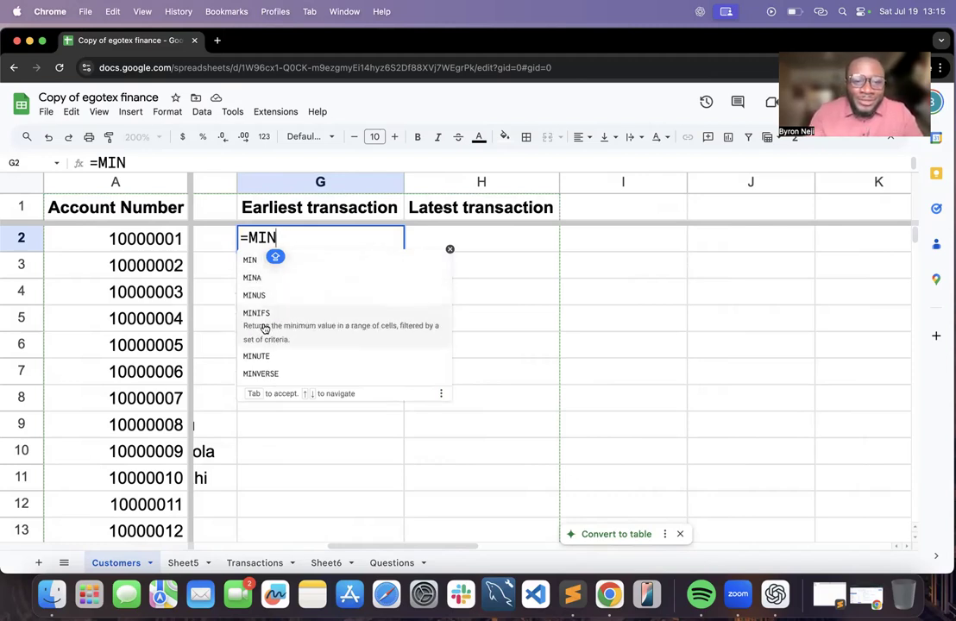
{"action": "left_click", "coordinate": [282, 315]}
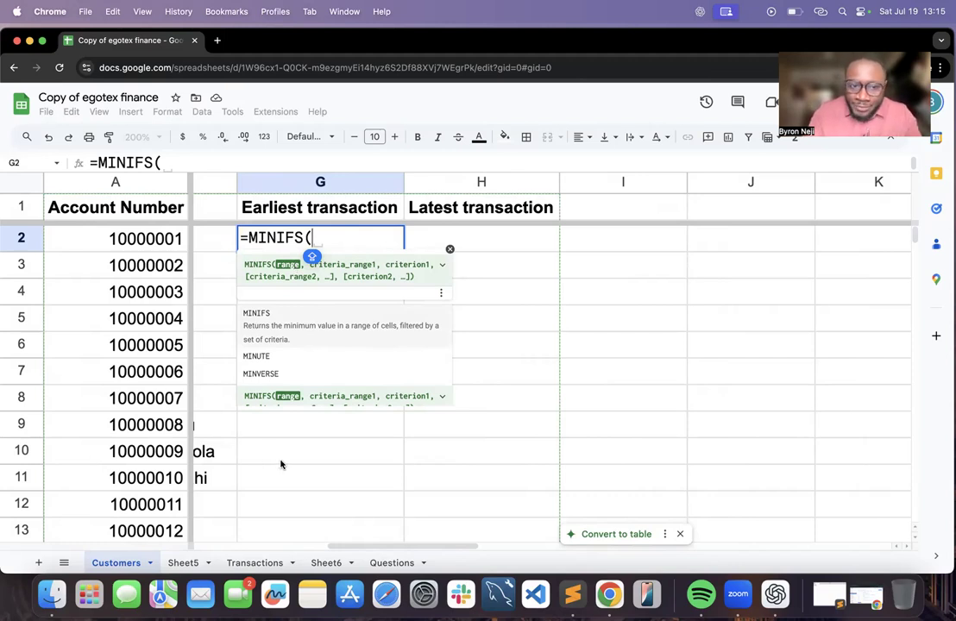
Complete the G2 formula as =MINIFS(Transactions!E2:E,Transactions!B2:B,A2), using the transaction dates, the account numbers and the customer's account
{"action": "left_click", "coordinate": [252, 563]}
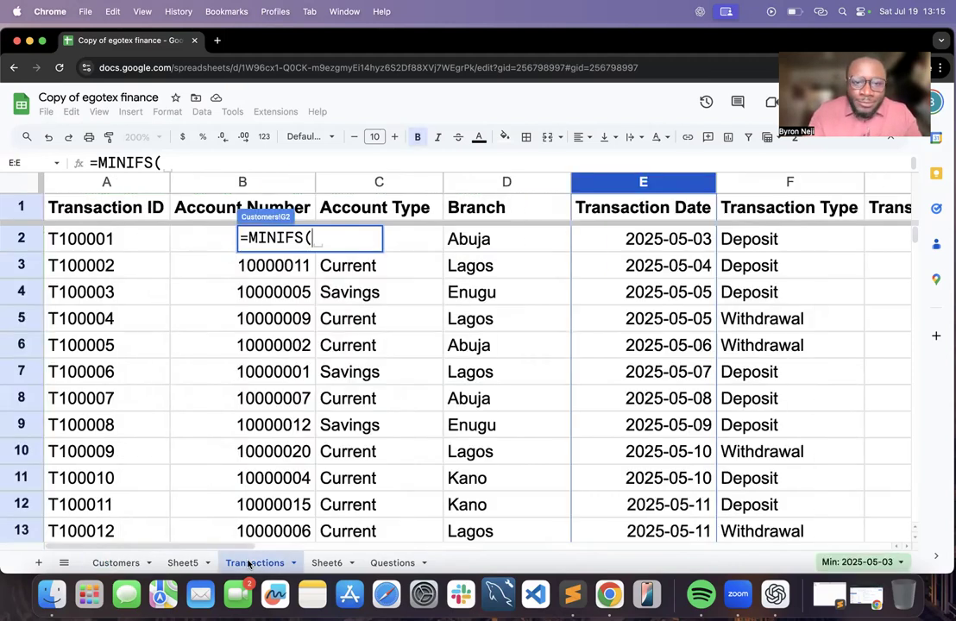
{"action": "left_click", "coordinate": [655, 241]}
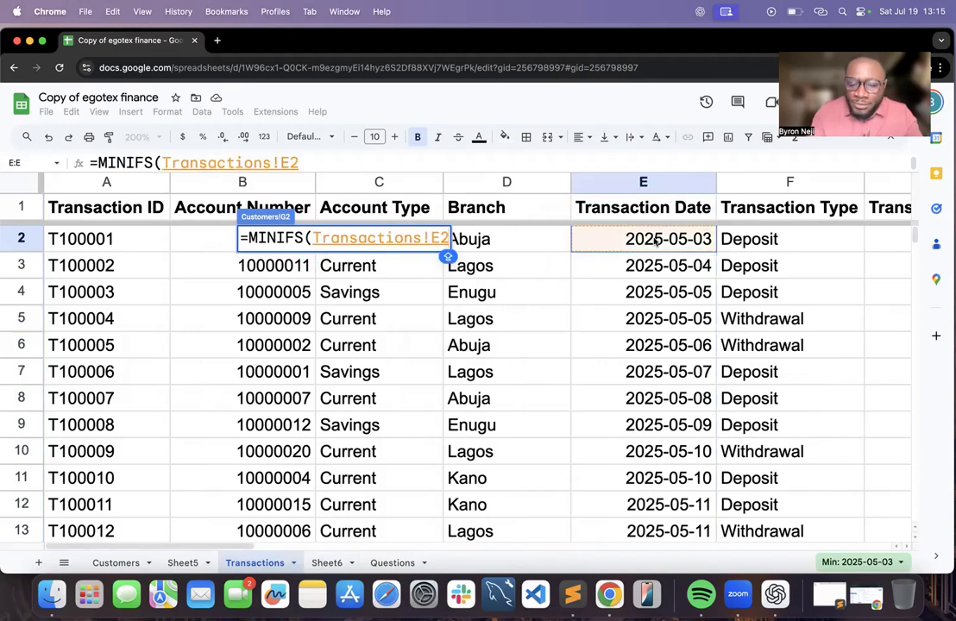
{"action": "type", "text": ":E"}
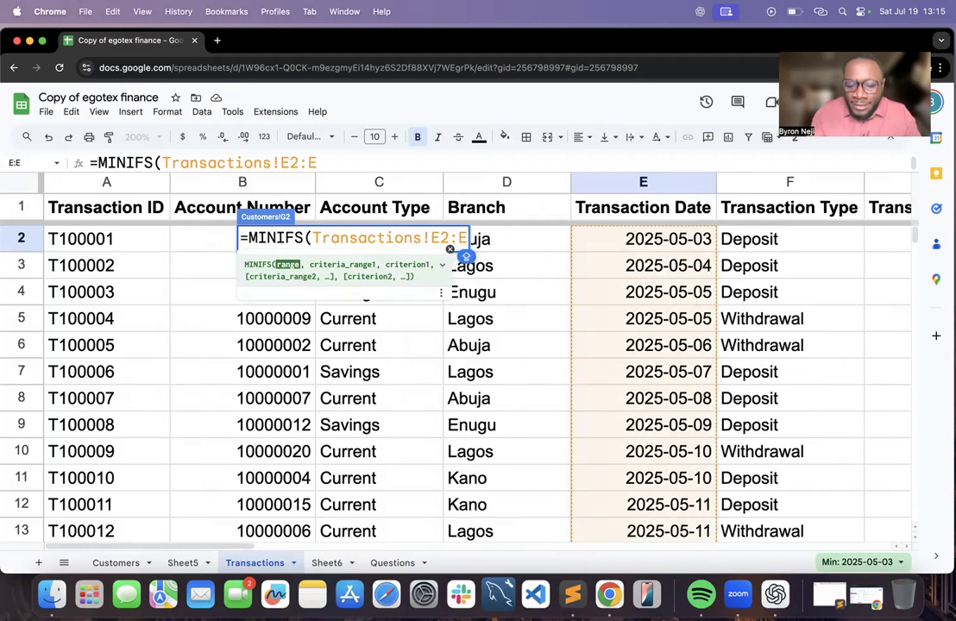
{"action": "type", "text": ","}
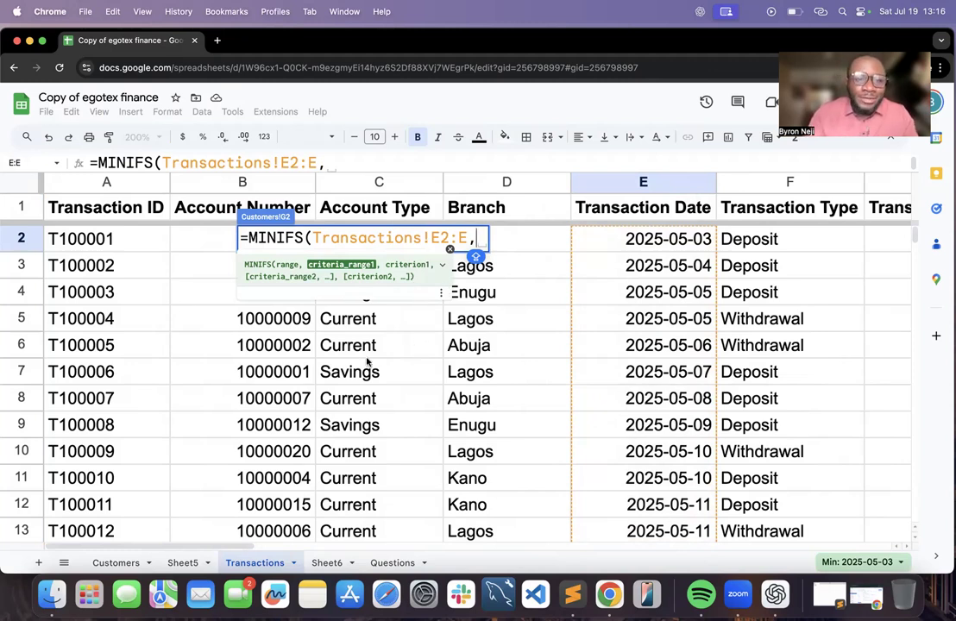
{"action": "left_click", "coordinate": [207, 239]}
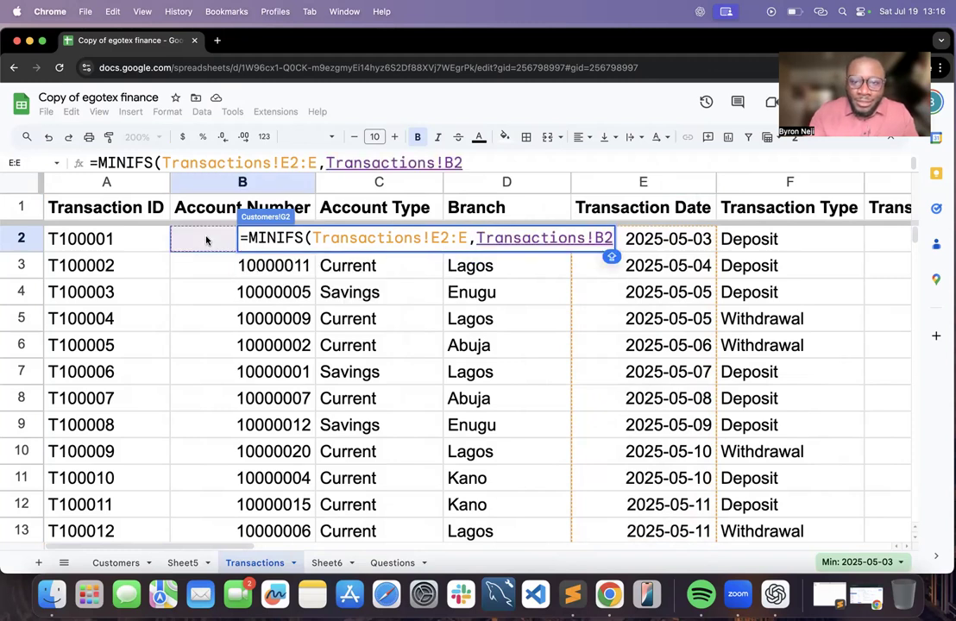
{"action": "type", "text": ":B,"}
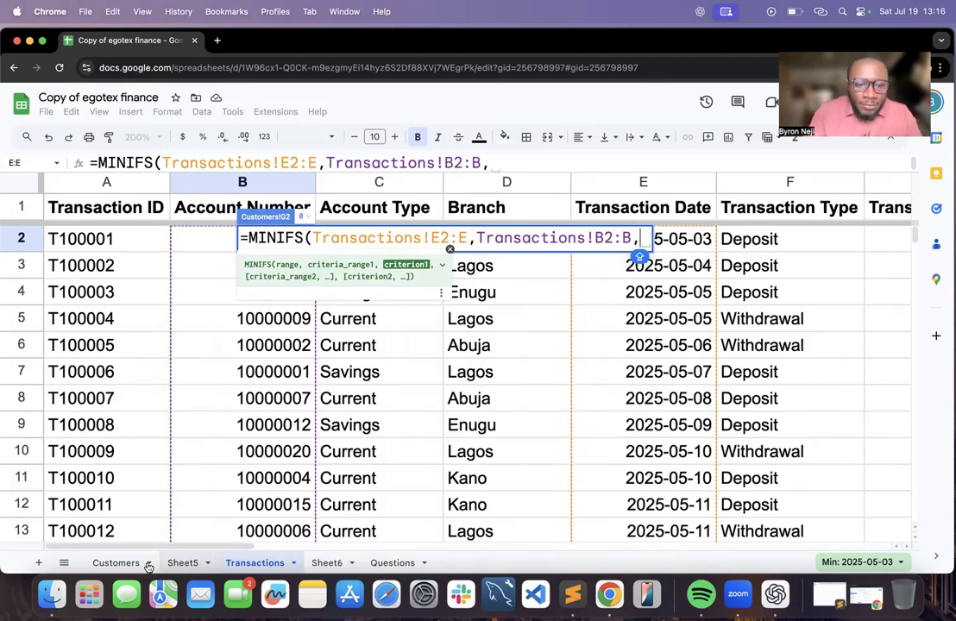
{"action": "left_click", "coordinate": [121, 565]}
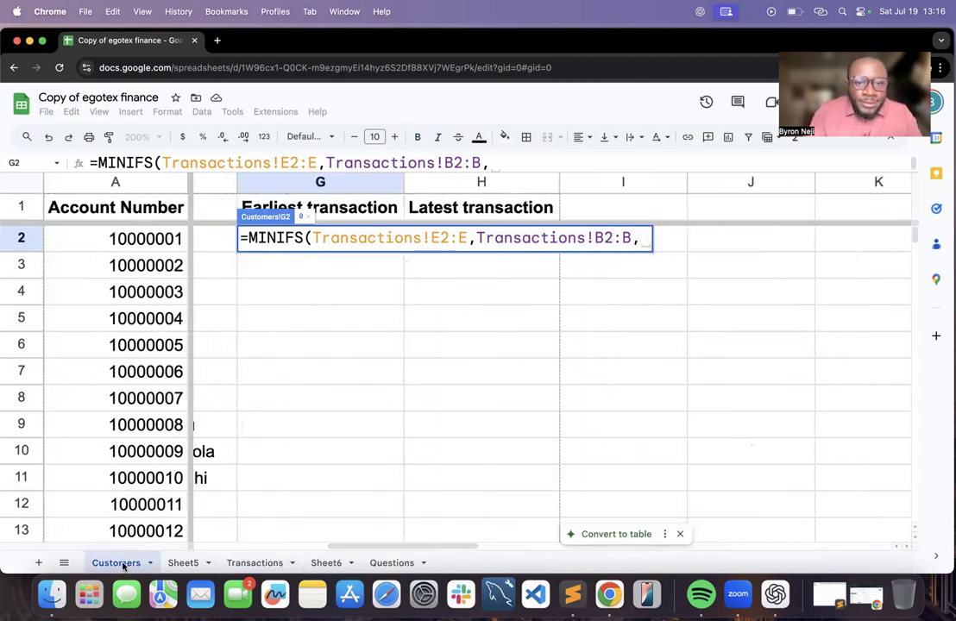
{"action": "left_click", "coordinate": [143, 243]}
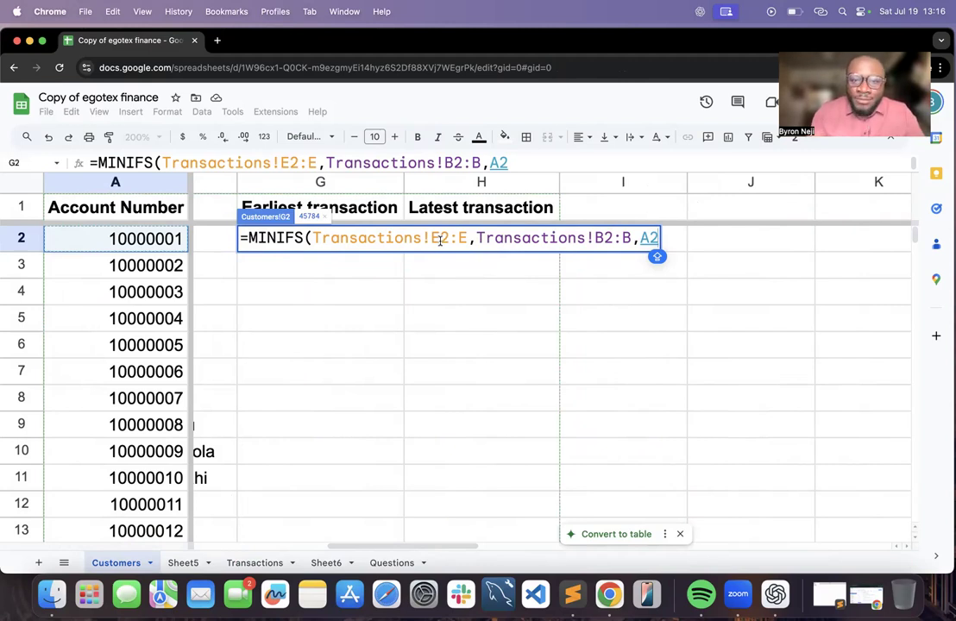
{"action": "key", "text": "Return"}
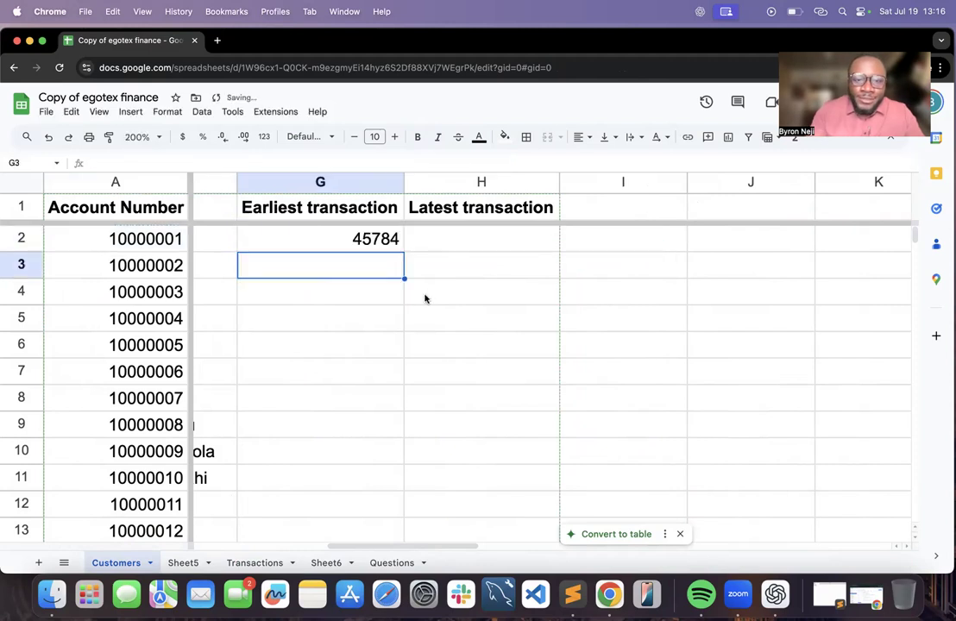
Format the whole Earliest transaction column G with the Date number format
{"action": "left_click", "coordinate": [364, 249]}
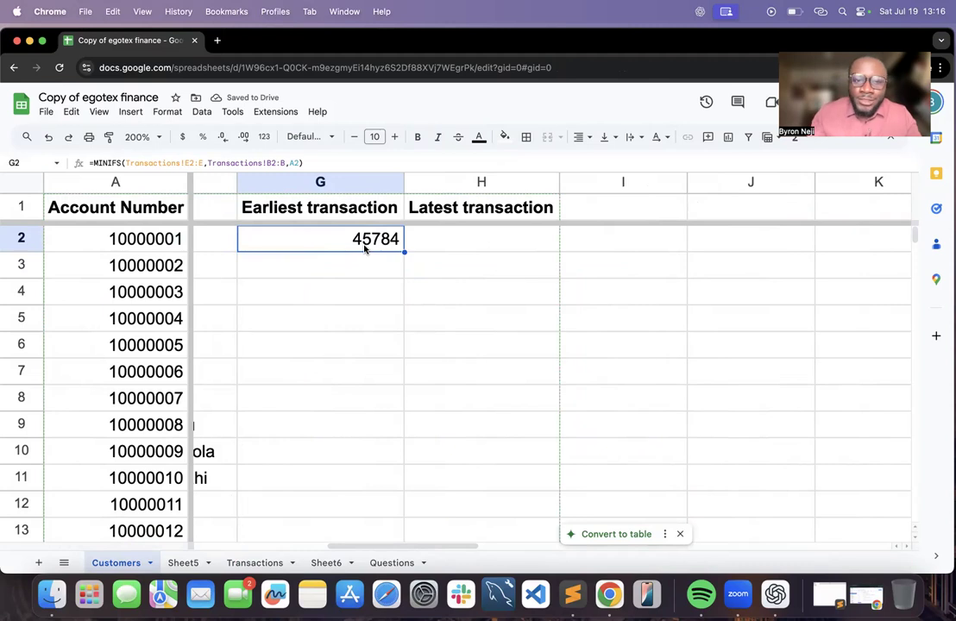
{"action": "left_click", "coordinate": [333, 183]}
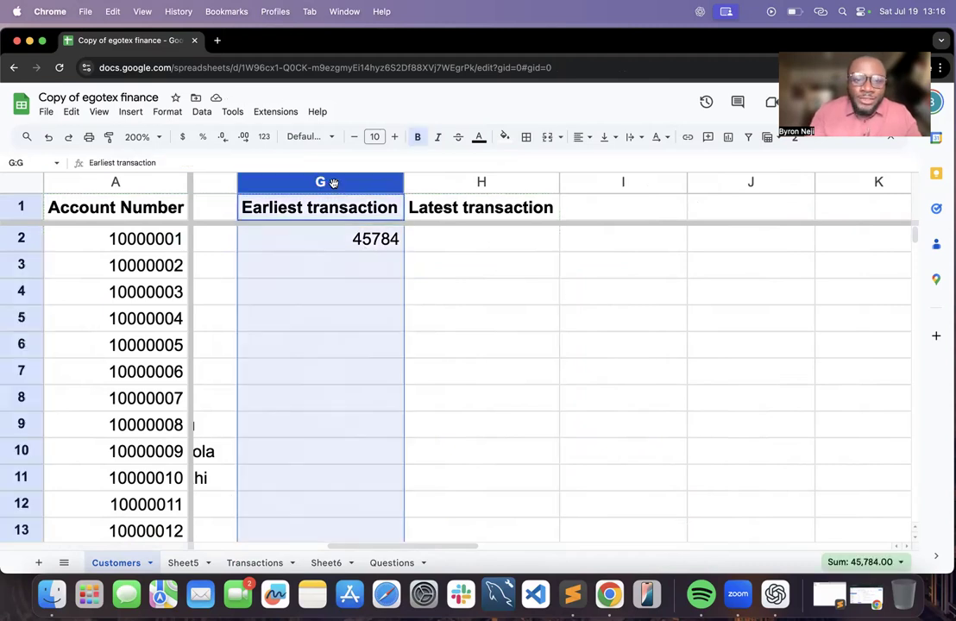
{"action": "left_click", "coordinate": [173, 112]}
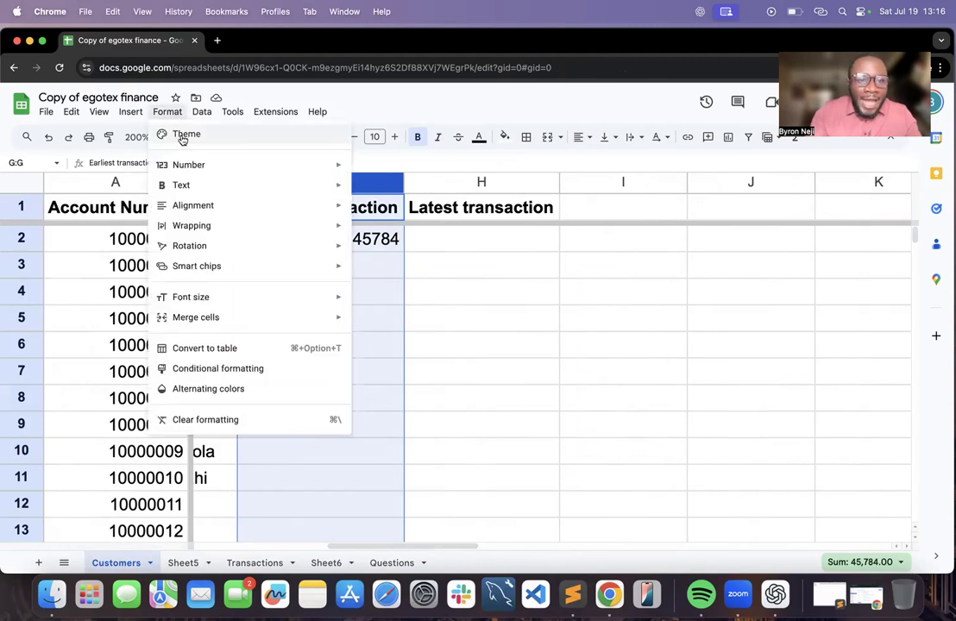
{"action": "mouse_move", "coordinate": [198, 167]}
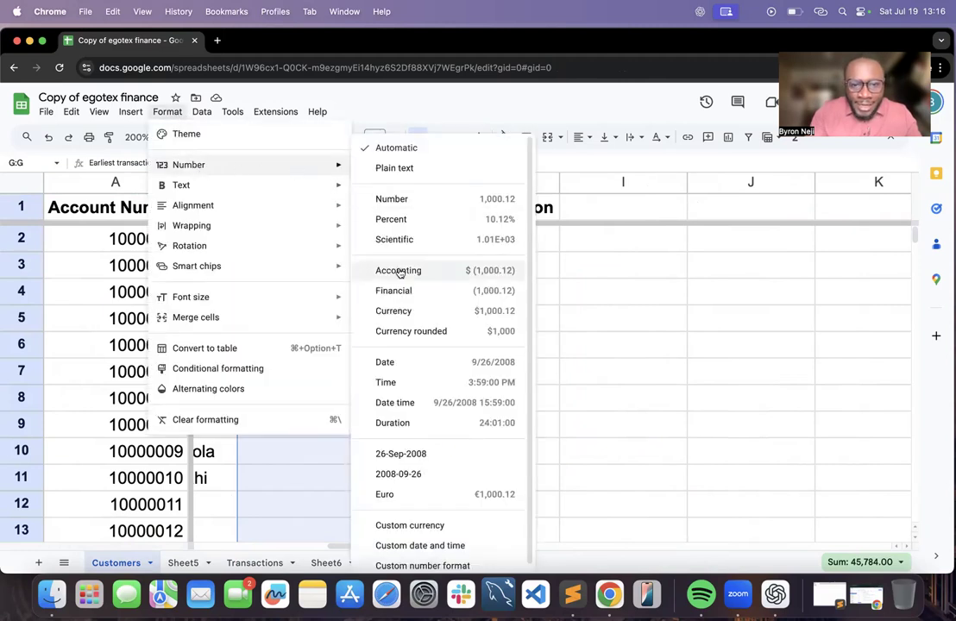
{"action": "left_click", "coordinate": [434, 363]}
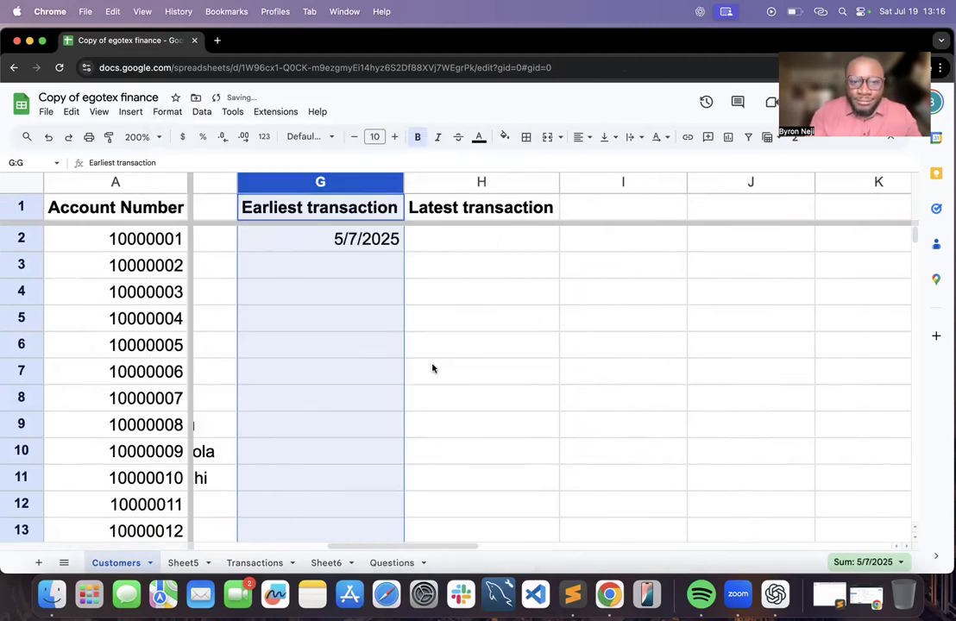
Make the date range in the G2 MINIFS formula absolute as Transactions!$E$2:$E
{"action": "left_click", "coordinate": [350, 249]}
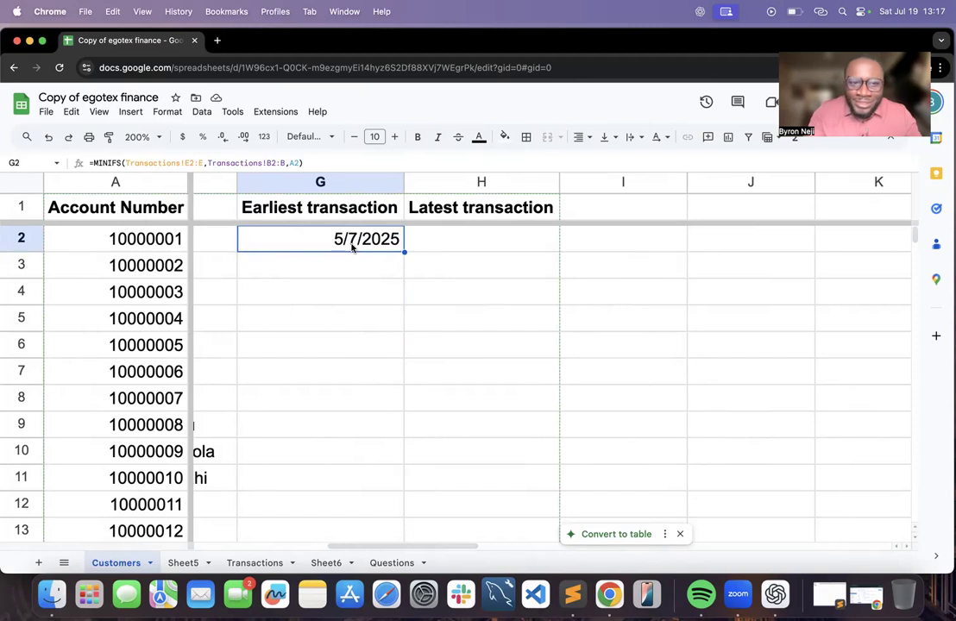
{"action": "double_click", "coordinate": [351, 247]}
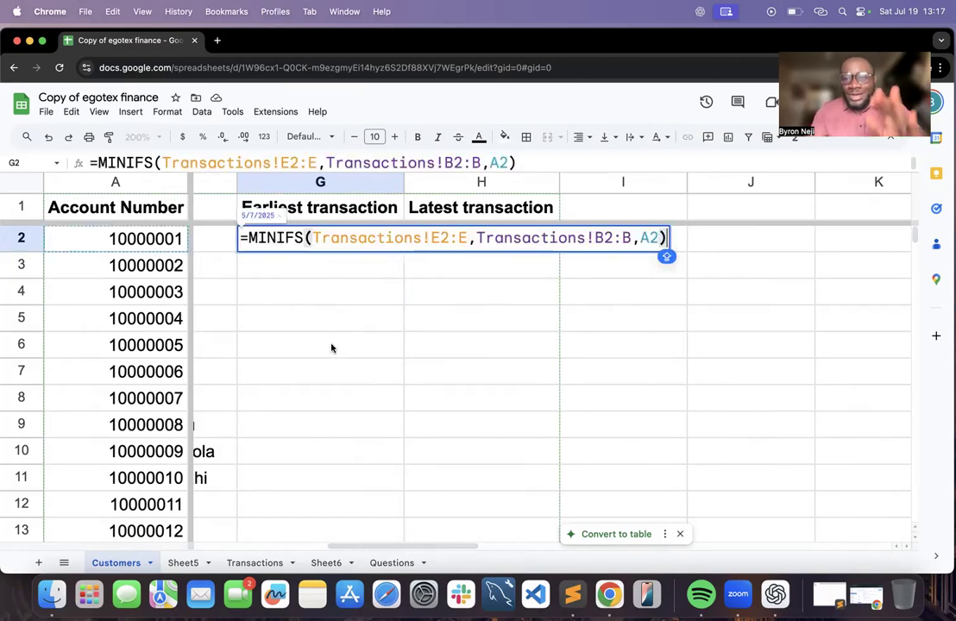
{"action": "left_click", "coordinate": [432, 238]}
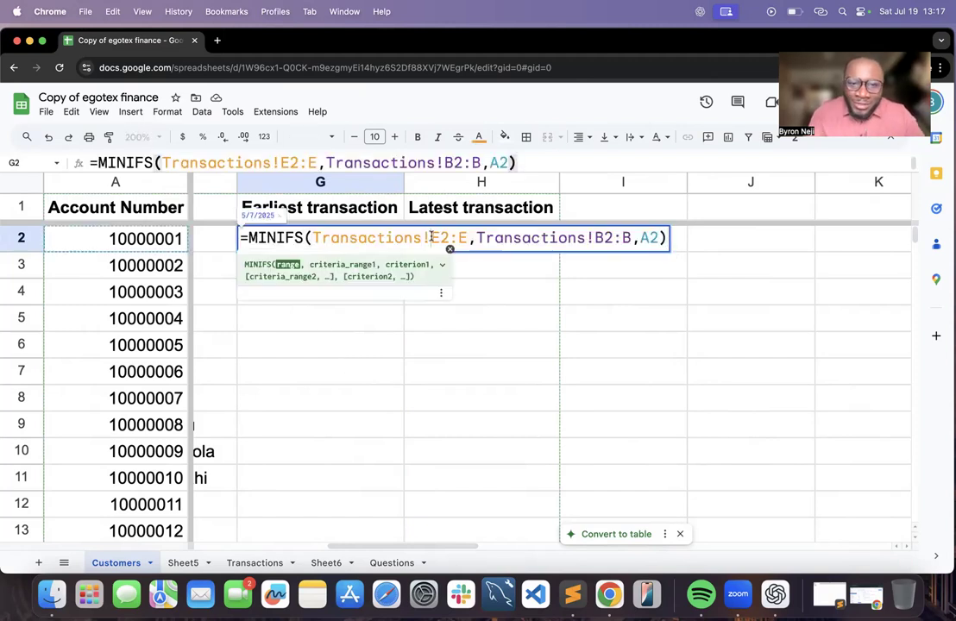
{"action": "type", "text": "$E"}
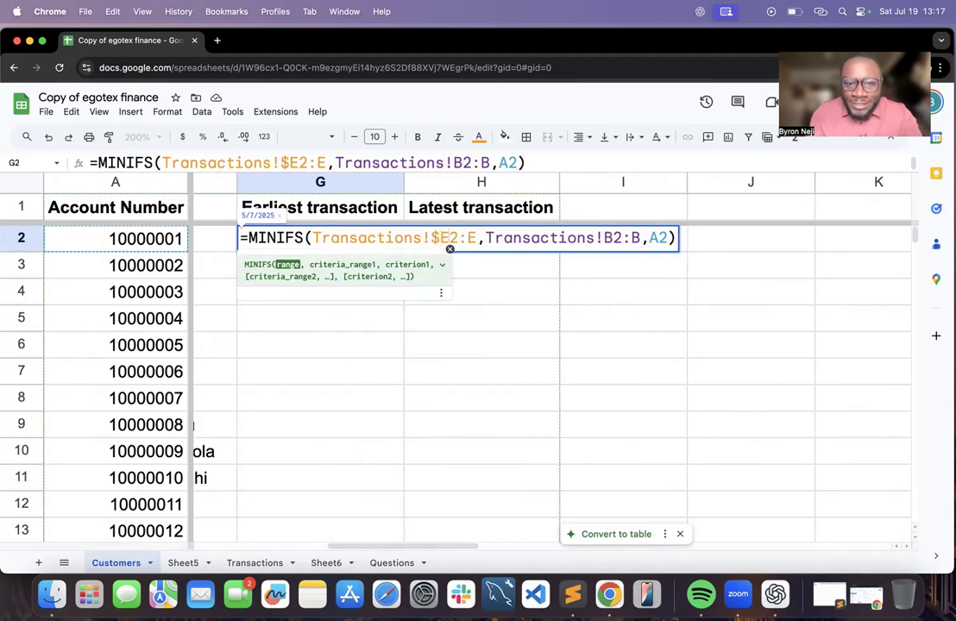
{"action": "type", "text": "$"}
{"action": "key", "text": "Right"}
{"action": "key", "text": "Right"}
{"action": "type", "text": "$"}
Make the account number range in the G2 formula absolute as Transactions!$B$2:$B, keep A2 relative, and commit the formula
{"action": "key", "text": "Right"}
{"action": "key", "text": "Right"}
{"action": "key", "text": "Right"}
{"action": "key", "text": "Right"}
{"action": "key", "text": "Right"}
{"action": "key", "text": "Right"}
{"action": "key", "text": "Right"}
{"action": "key", "text": "Right"}
{"action": "key", "text": "Right"}
{"action": "key", "text": "Right"}
{"action": "key", "text": "Right"}
{"action": "key", "text": "Right"}
{"action": "key", "text": "Right"}
{"action": "key", "text": "Right"}
{"action": "key", "text": "Right"}
{"action": "key", "text": "Right"}
{"action": "key", "text": "Caps_Lock"}
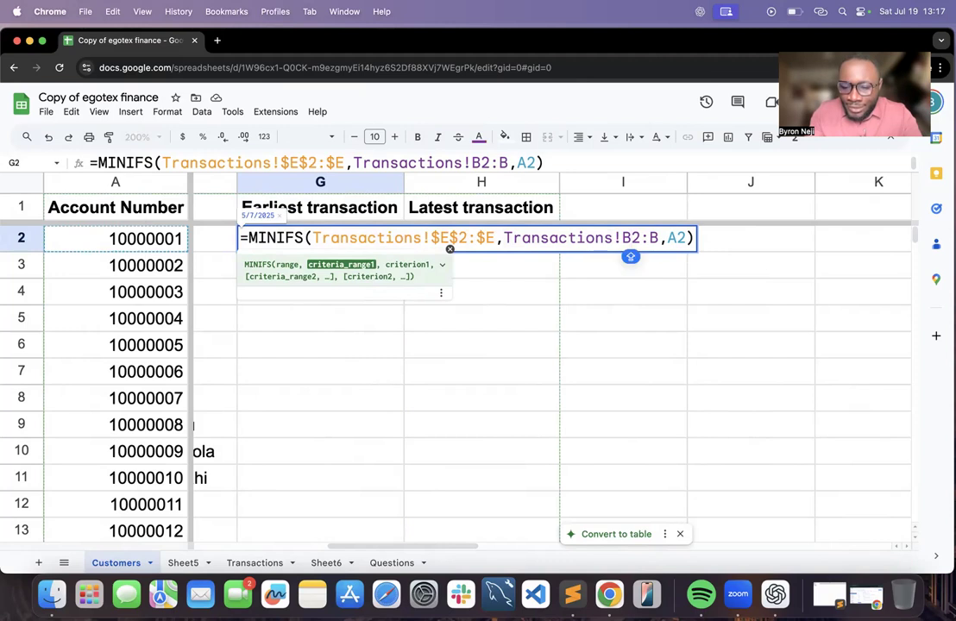
{"action": "type", "text": "$"}
{"action": "key", "text": "Left"}
{"action": "key", "text": "Left"}
{"action": "type", "text": "$"}
{"action": "key", "text": "Right"}
{"action": "key", "text": "Right"}
{"action": "key", "text": "Right"}
{"action": "key", "text": "Right"}
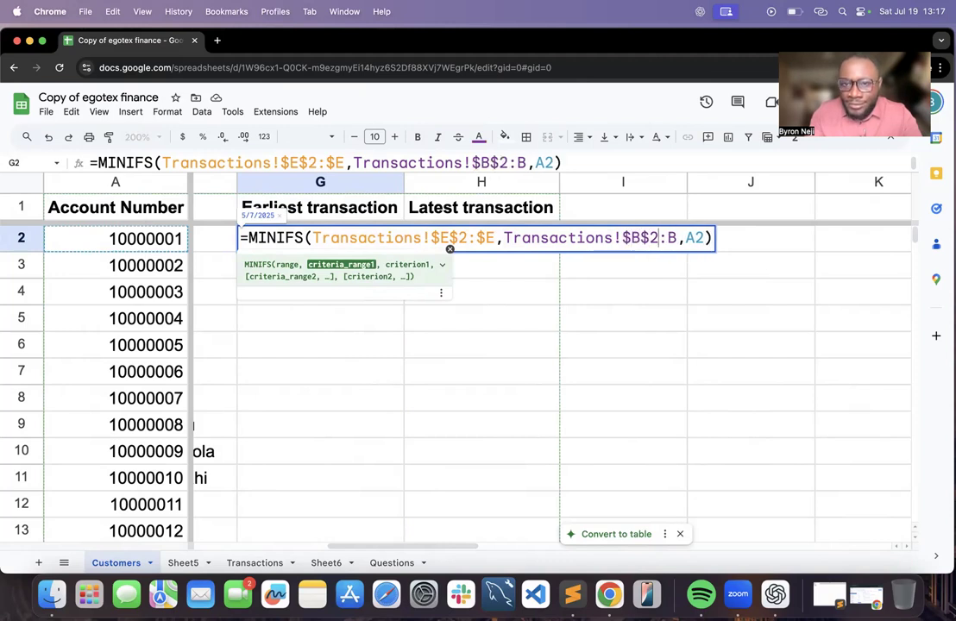
{"action": "type", "text": "$"}
{"action": "key", "text": "Caps_Lock"}
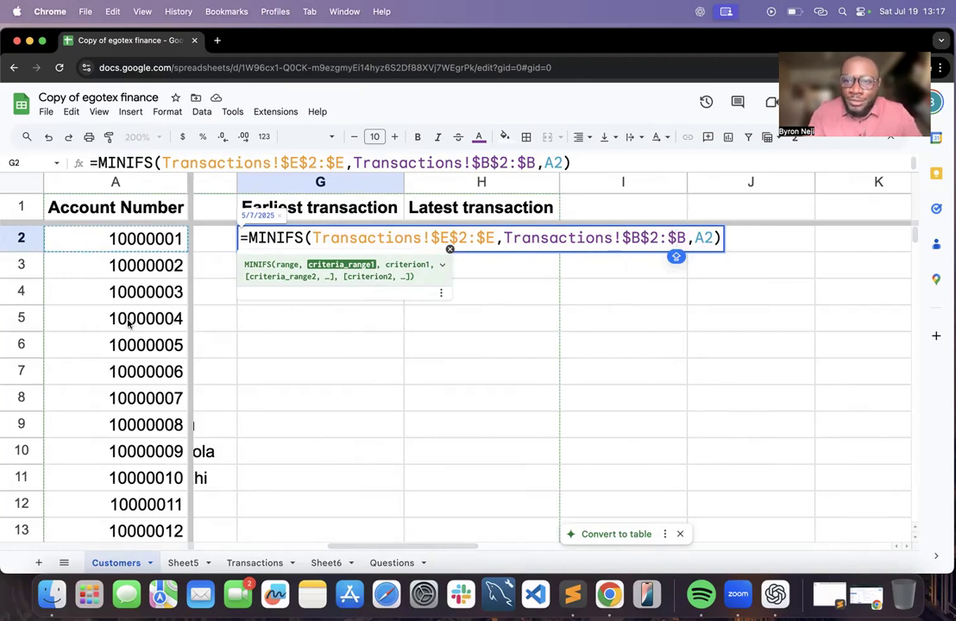
{"action": "key", "text": "Return"}
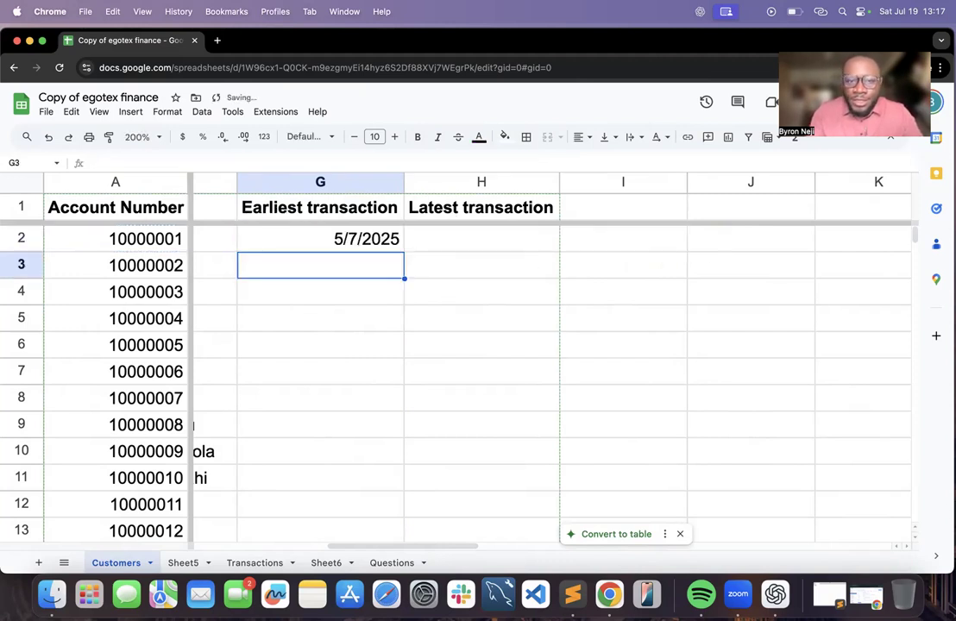
Copy the full MINIFS formula text from G2 into cell H2 under Latest transaction
{"action": "double_click", "coordinate": [378, 239]}
{"action": "left_click", "coordinate": [466, 265]}
{"action": "left_click", "coordinate": [465, 244]}
{"action": "double_click", "coordinate": [346, 250]}
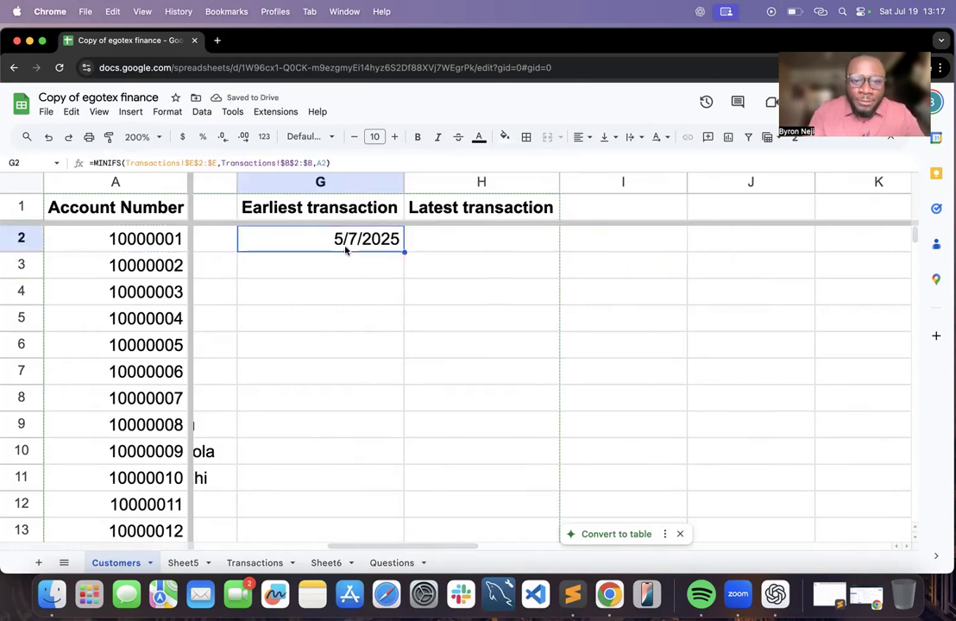
{"action": "key", "text": "super+a"}
{"action": "key", "text": "super+c"}
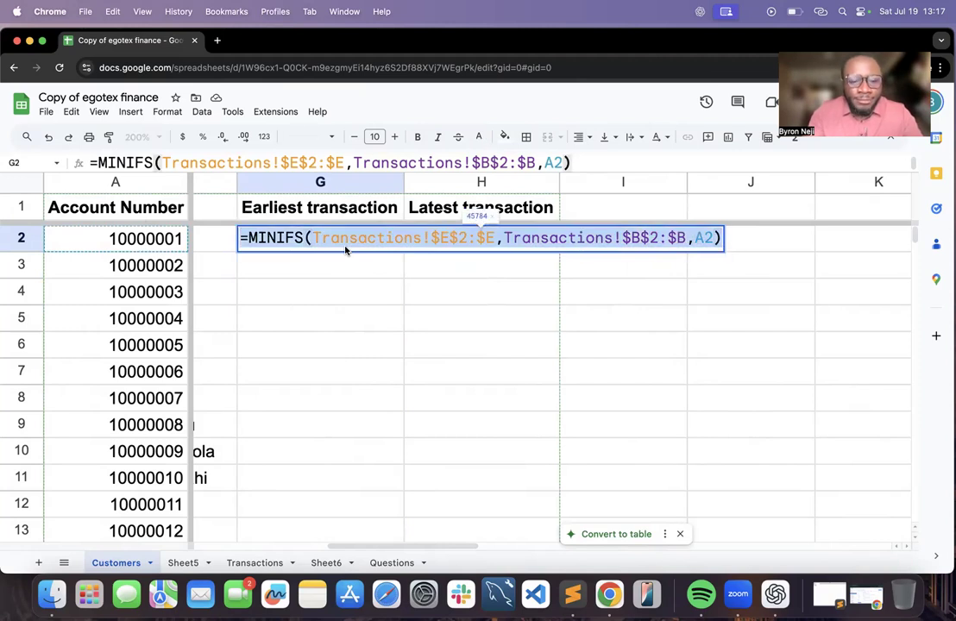
{"action": "key", "text": "Escape"}
{"action": "double_click", "coordinate": [440, 249]}
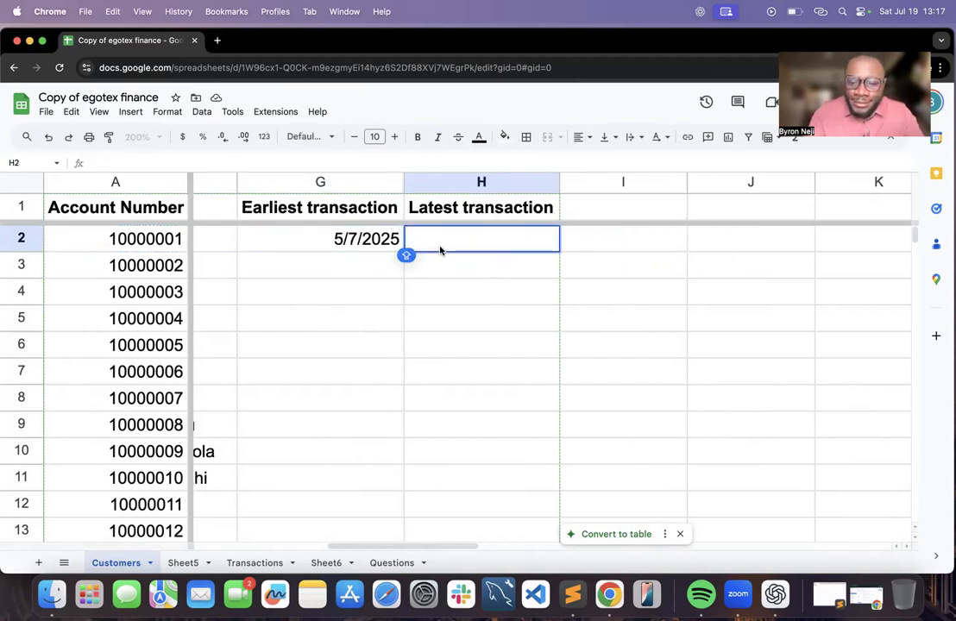
{"action": "key", "text": "super+v"}
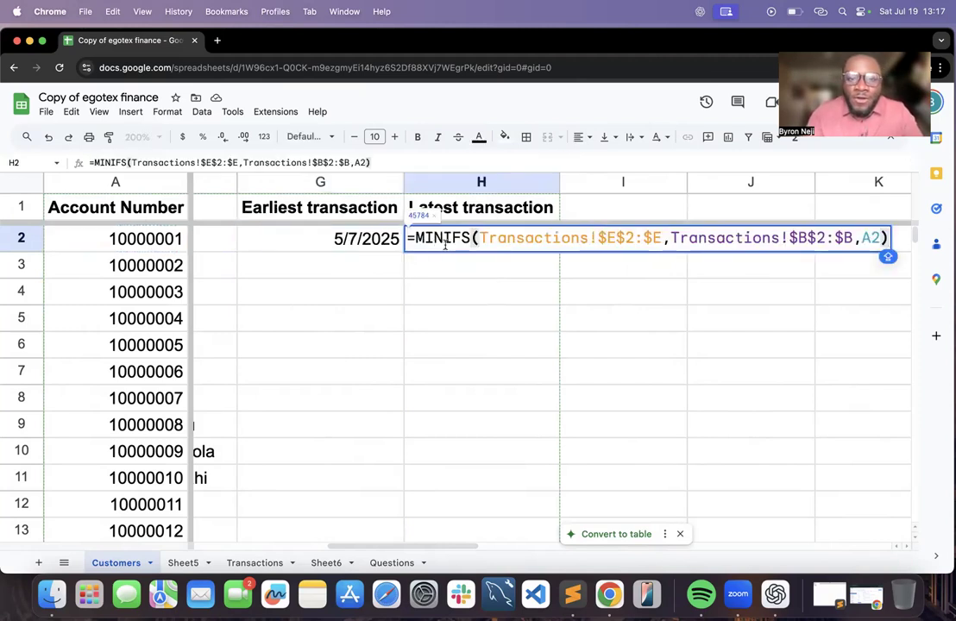
Replace MINIFS with MAXIFS in the H2 formula, giving =MAXIFS(Transactions!$E$2:$E,Transactions!$B$2:$B,A2)
{"action": "left_click", "coordinate": [470, 240]}
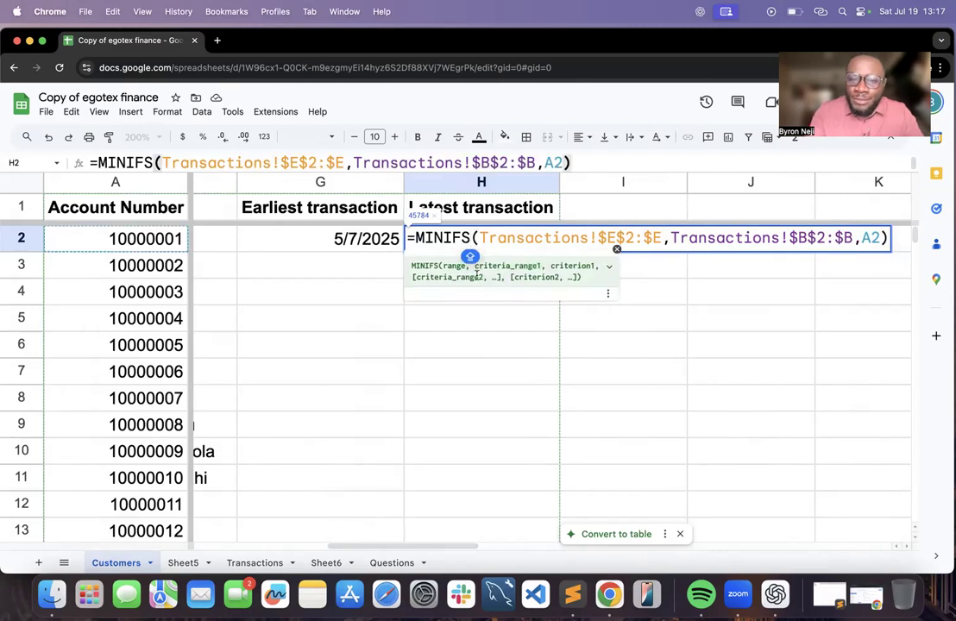
{"action": "key", "text": "BackSpace"}
{"action": "key", "text": "BackSpace"}
{"action": "key", "text": "BackSpace"}
{"action": "key", "text": "BackSpace"}
{"action": "key", "text": "BackSpace"}
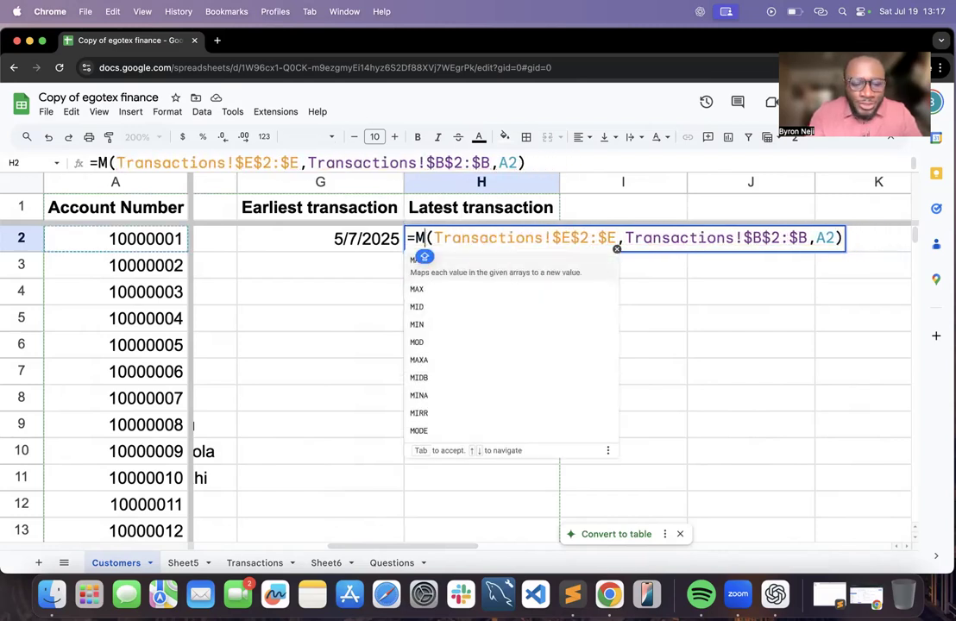
{"action": "type", "text": "AXIFS"}
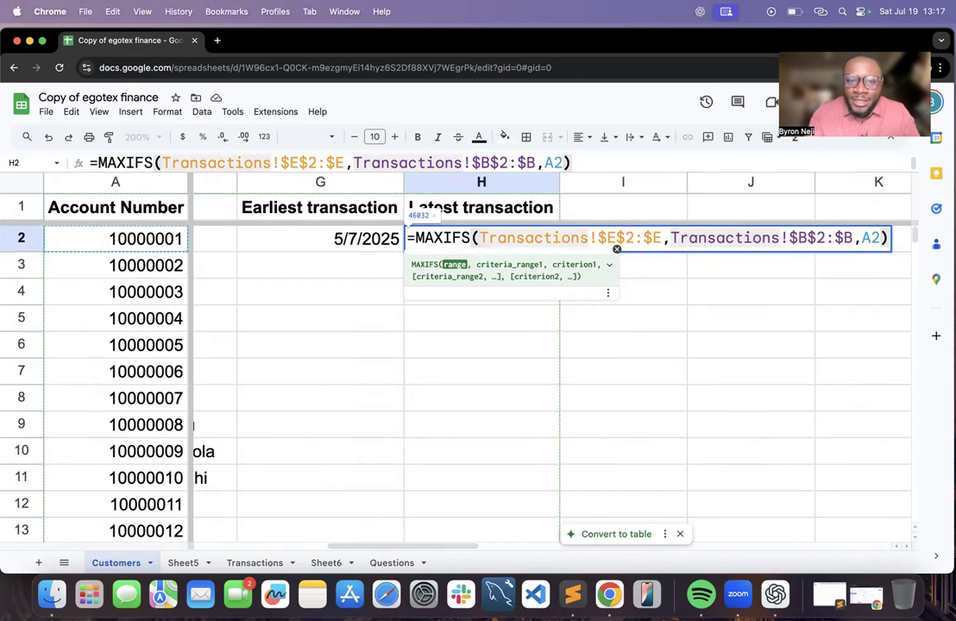
{"action": "key", "text": "Return"}
Format the whole Latest transaction column H with the Date number format
{"action": "left_click", "coordinate": [494, 181]}
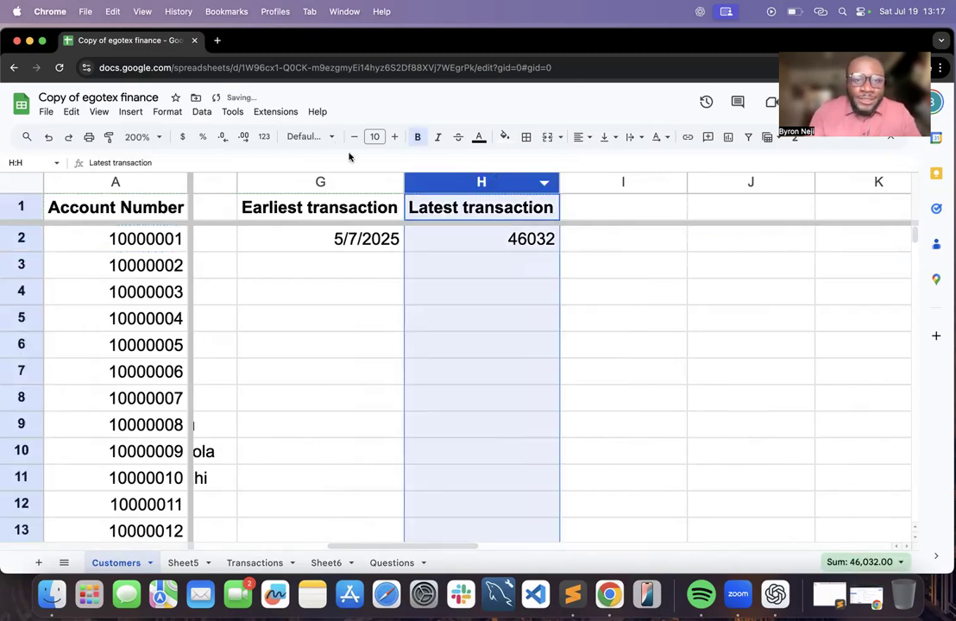
{"action": "left_click", "coordinate": [168, 112]}
{"action": "mouse_move", "coordinate": [216, 167]}
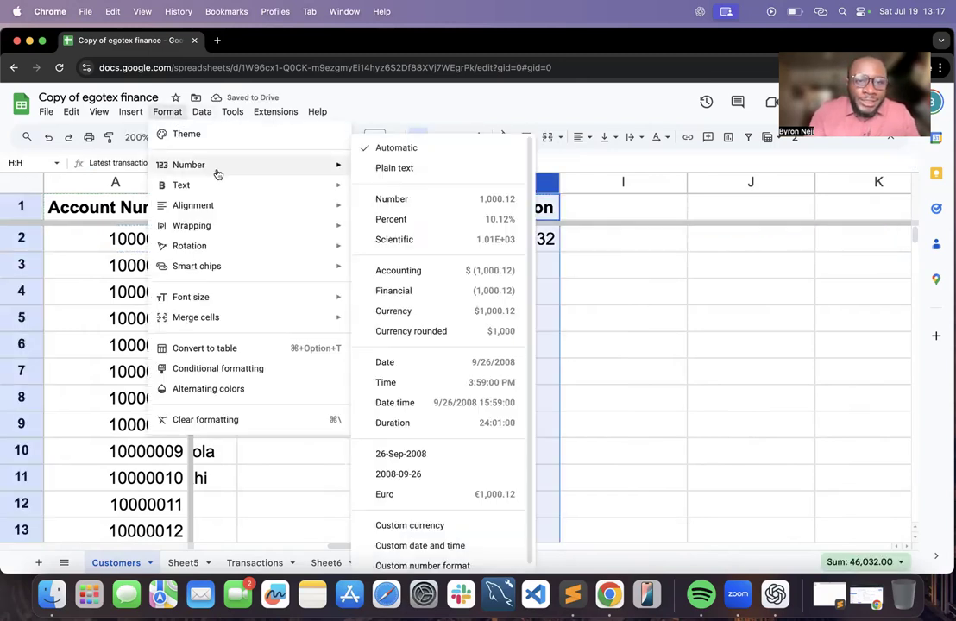
{"action": "left_click", "coordinate": [443, 364]}
{"action": "left_click", "coordinate": [617, 297]}
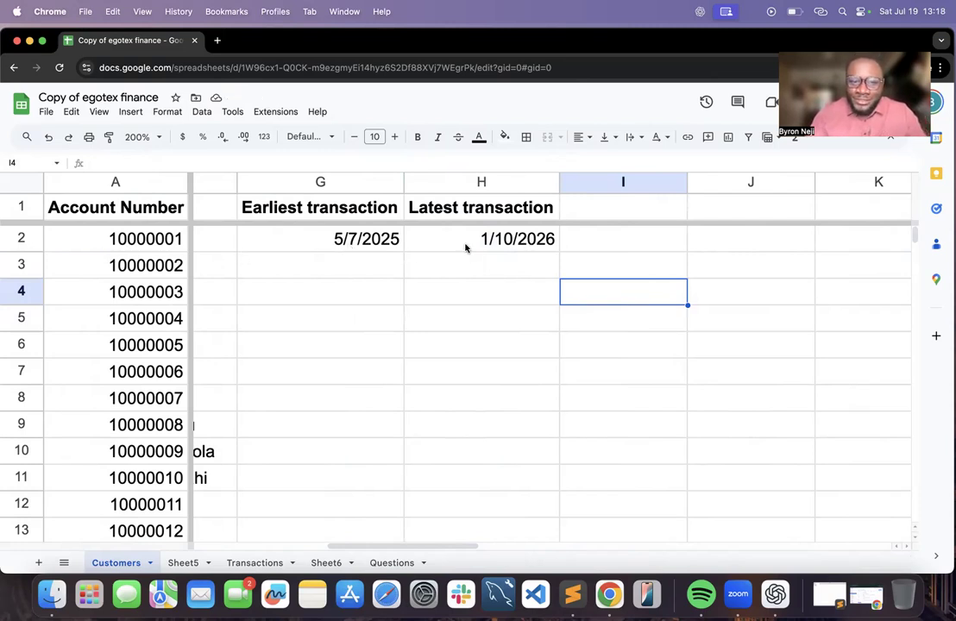
Fill the formulas in G2:H2 down both columns for all customer accounts
{"action": "left_click", "coordinate": [364, 239]}
{"action": "left_click", "coordinate": [496, 244], "text": "shift"}
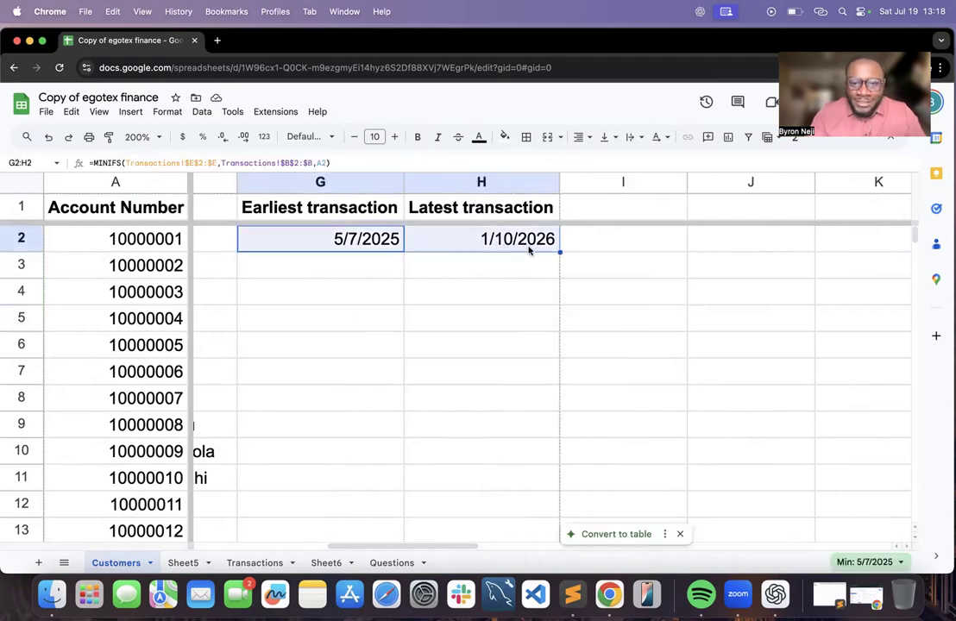
{"action": "double_click", "coordinate": [559, 252]}
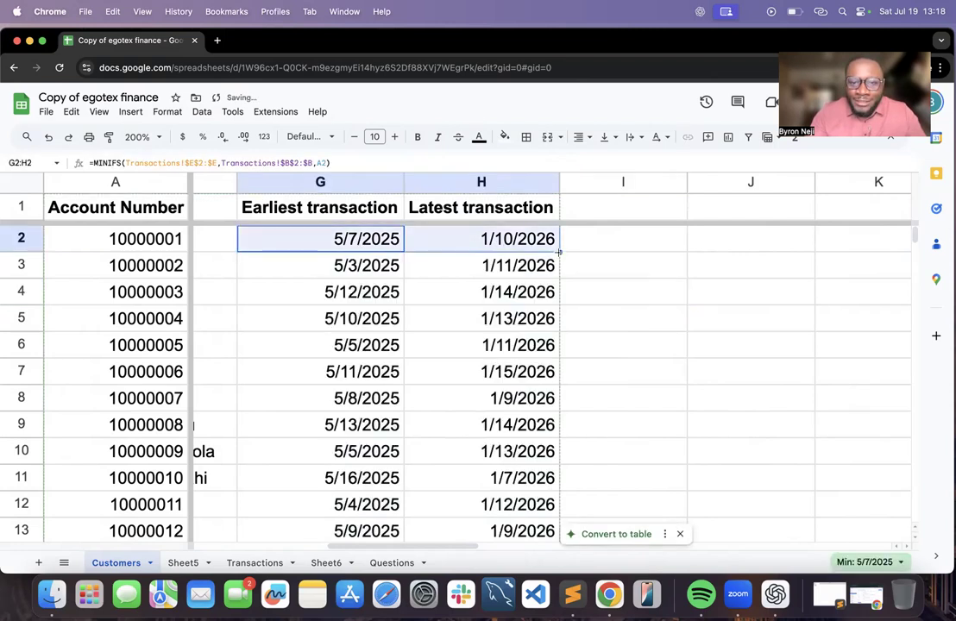
{"action": "scroll", "coordinate": [448, 367], "scroll_direction": "down", "scroll_amount": 1}
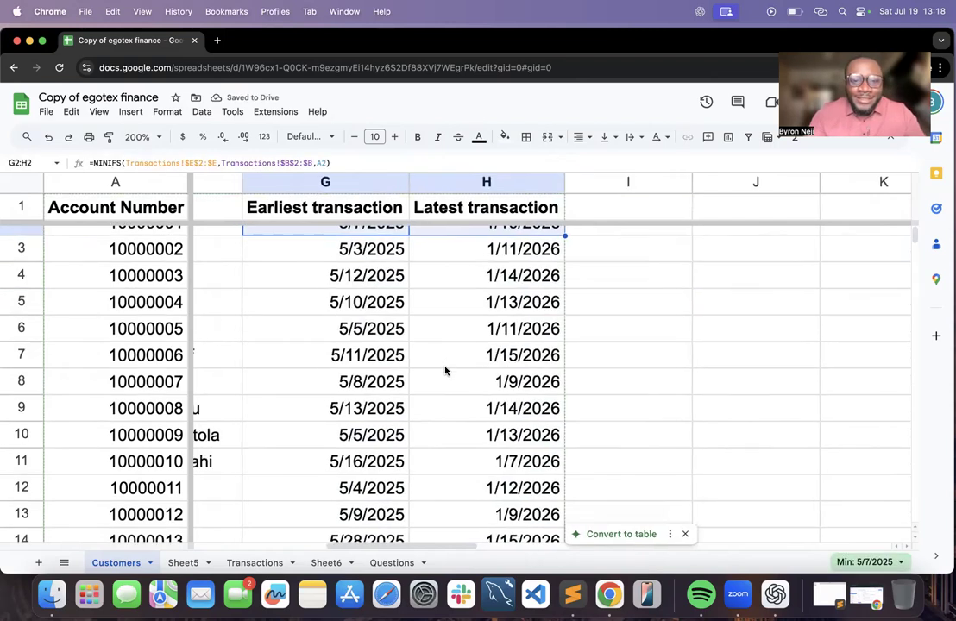
Review the filled Earliest transaction and Latest transaction columns on the Customers sheet for all accounts
{"action": "scroll", "coordinate": [513, 378], "scroll_direction": "down", "scroll_amount": 2}
{"action": "scroll", "coordinate": [512, 377], "scroll_direction": "down", "scroll_amount": 4}
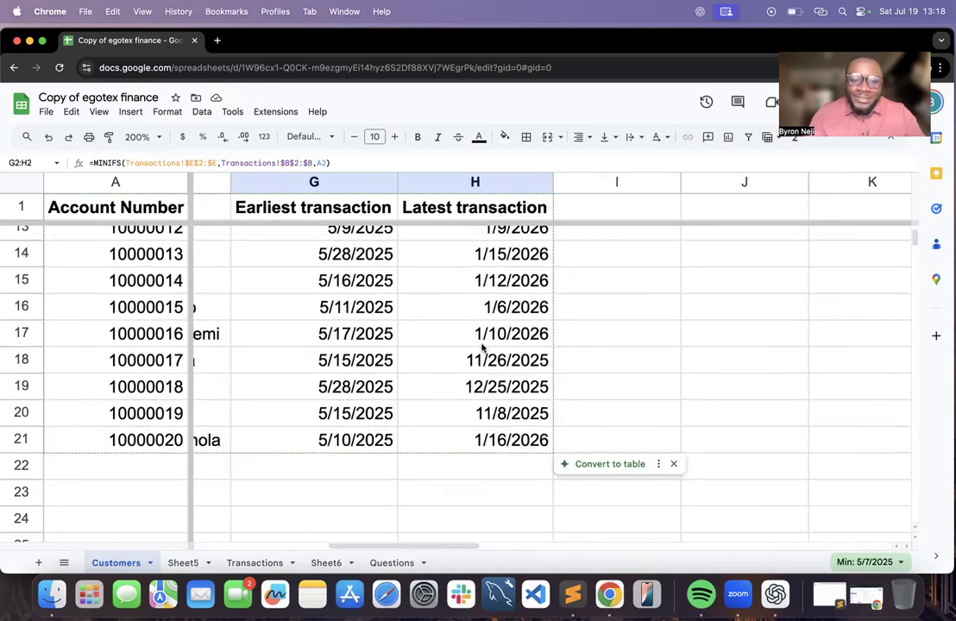
{"action": "scroll", "coordinate": [482, 347], "scroll_direction": "up", "scroll_amount": 6}
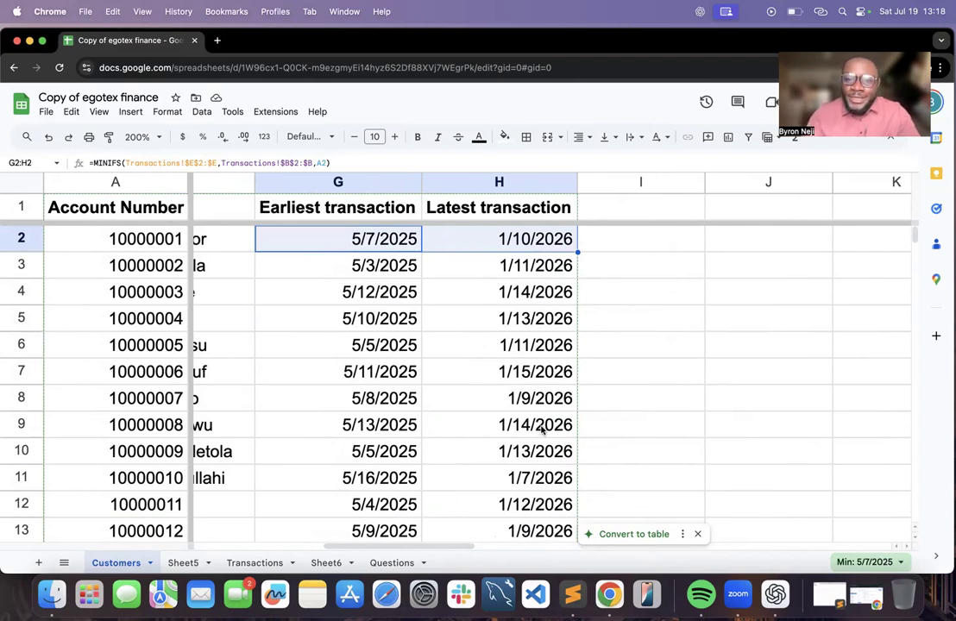
{"action": "left_click", "coordinate": [380, 245]}
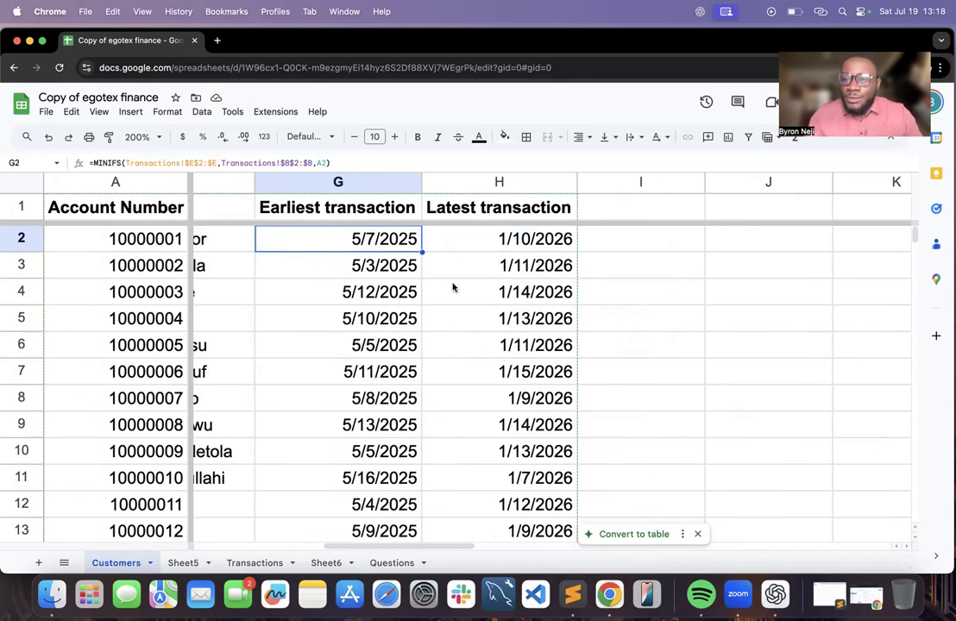
{"action": "key", "text": "Up"}
{"action": "left_click", "coordinate": [478, 214]}
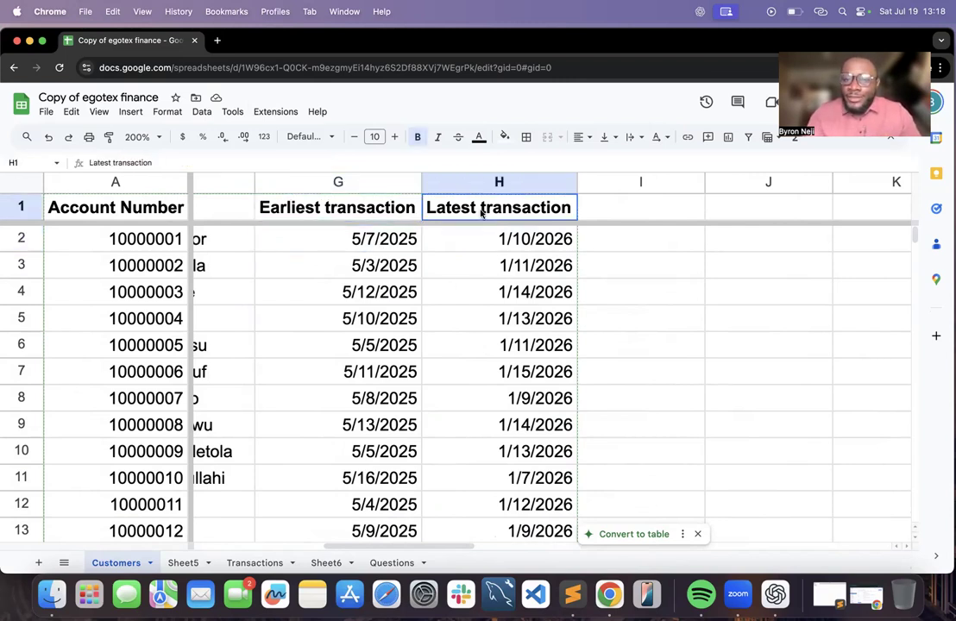
{"action": "left_click", "coordinate": [591, 236]}
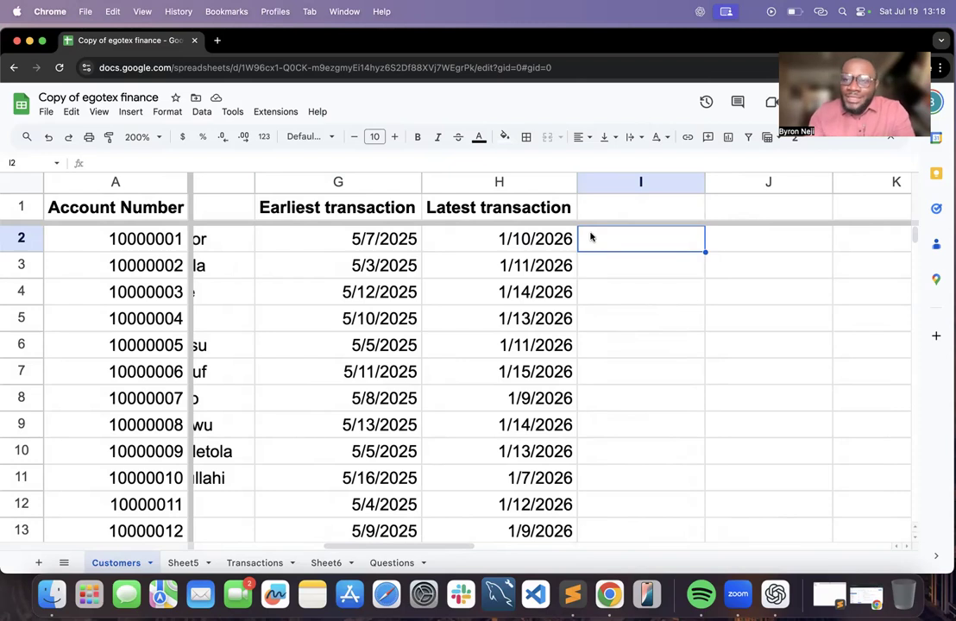
Read question 5 on the Questions sheet, about the total number of transactions per account
{"action": "left_click", "coordinate": [392, 563]}
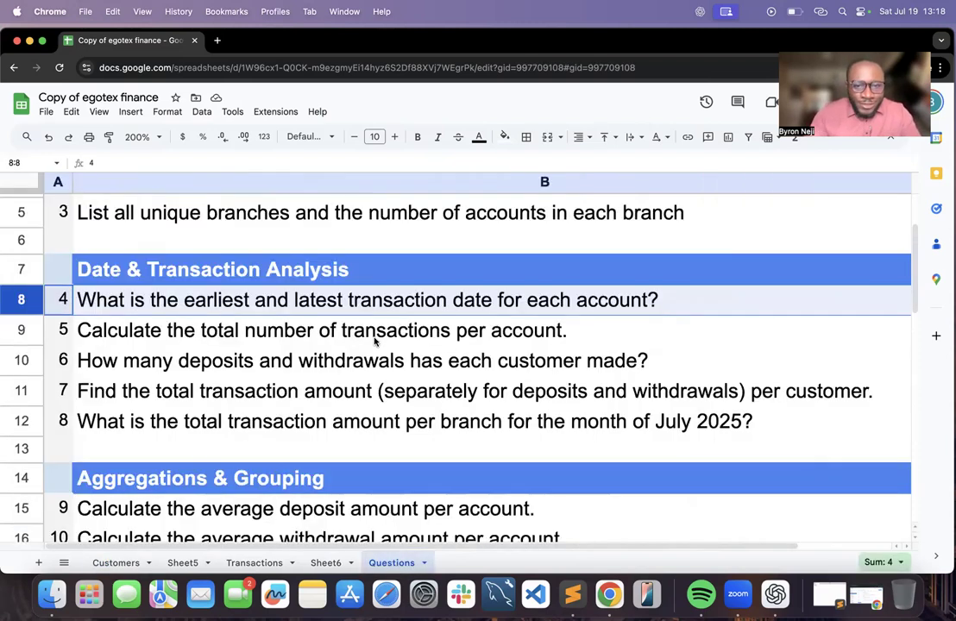
{"action": "scroll", "coordinate": [333, 352], "scroll_direction": "down", "scroll_amount": 1}
{"action": "scroll", "coordinate": [333, 351], "scroll_direction": "up", "scroll_amount": 1}
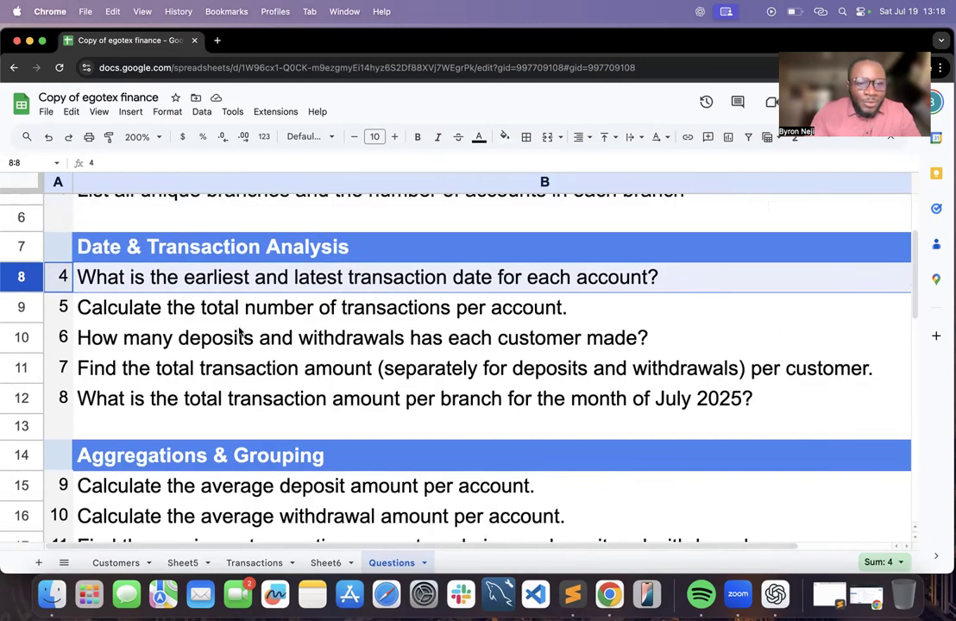
{"action": "left_click", "coordinate": [234, 309]}
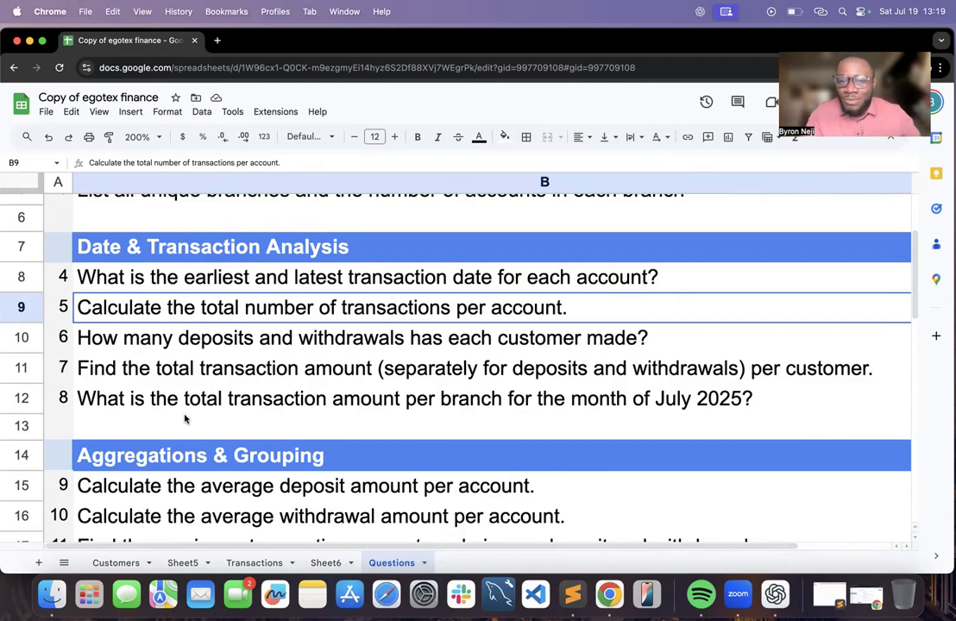
Add the header "Number of Transactions" in cell I1 of the Customers sheet and widen column I to fit it
{"action": "left_click", "coordinate": [115, 563]}
{"action": "scroll", "coordinate": [438, 397], "scroll_direction": "right", "scroll_amount": 4}
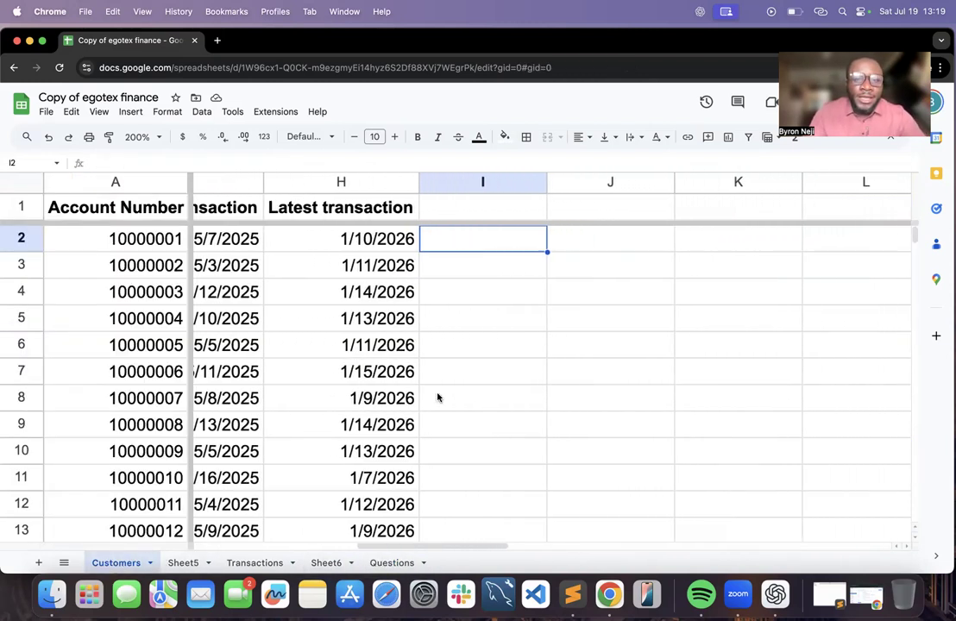
{"action": "scroll", "coordinate": [438, 397], "scroll_direction": "right", "scroll_amount": 3}
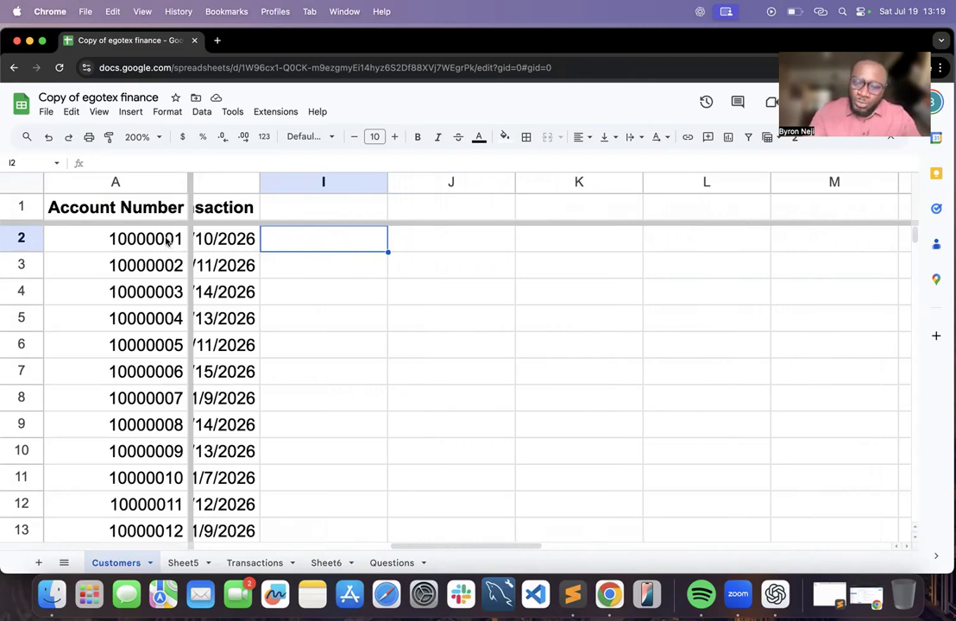
{"action": "left_click", "coordinate": [347, 209]}
{"action": "type", "text": "Nucm"}
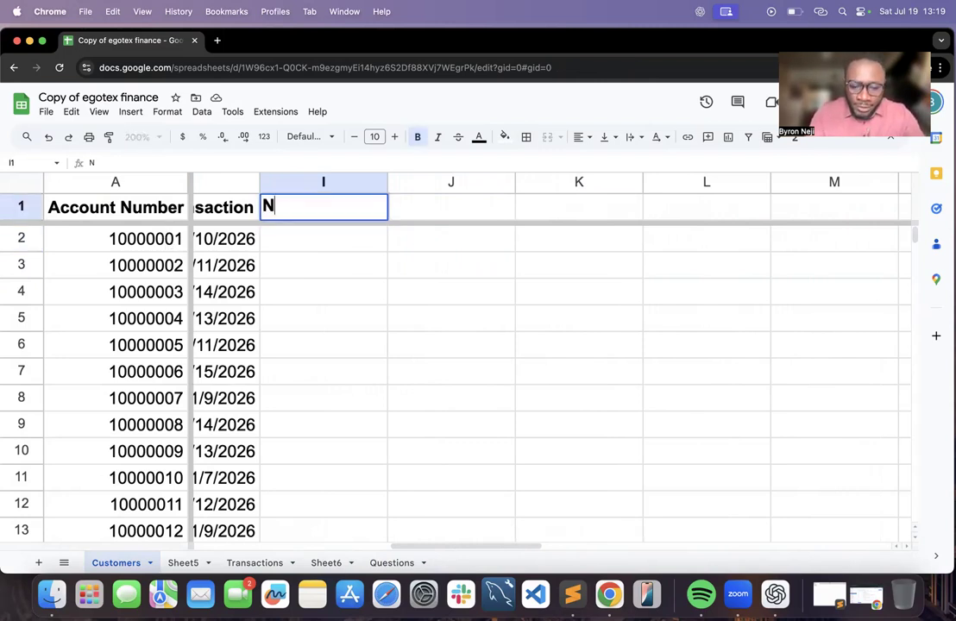
{"action": "key", "text": "BackSpace"}
{"action": "key", "text": "BackSpace"}
{"action": "type", "text": "m"}
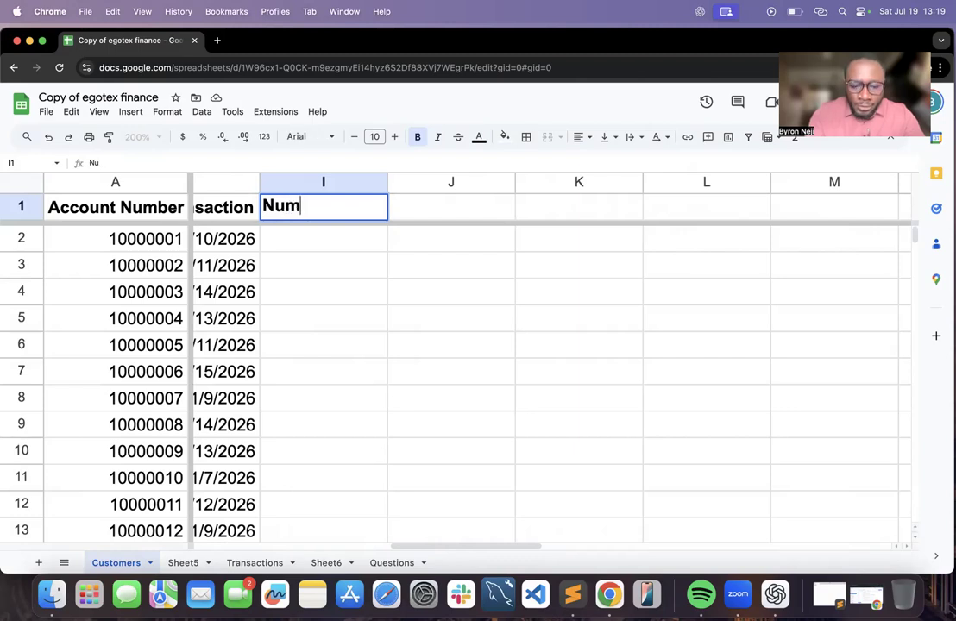
{"action": "type", "text": "ber of Tranas"}
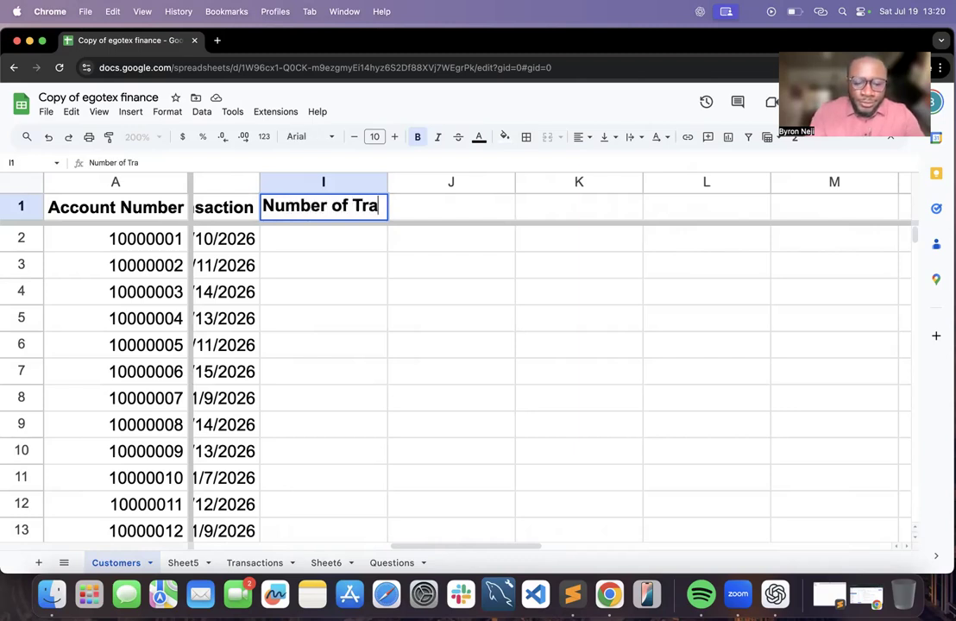
{"action": "key", "text": "BackSpace"}
{"action": "key", "text": "BackSpace"}
{"action": "type", "text": "sactions"}
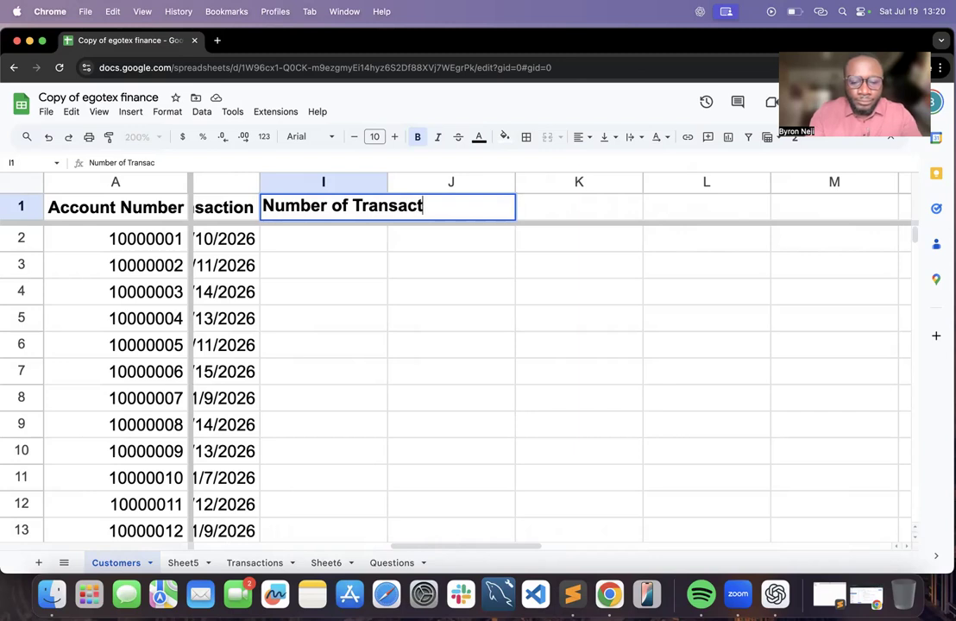
{"action": "left_click", "coordinate": [329, 252]}
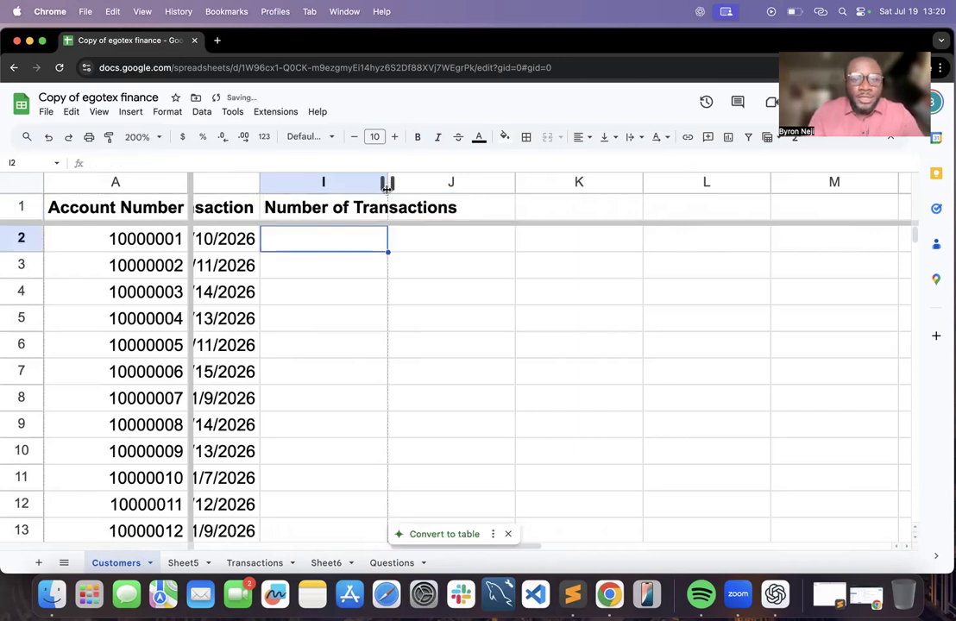
{"action": "left_click_drag", "start_coordinate": [388, 181], "coordinate": [464, 181]}
Start a COUNTIF formula in Customers cell I2 with the account number range Transactions!B2:B
{"action": "double_click", "coordinate": [335, 237]}
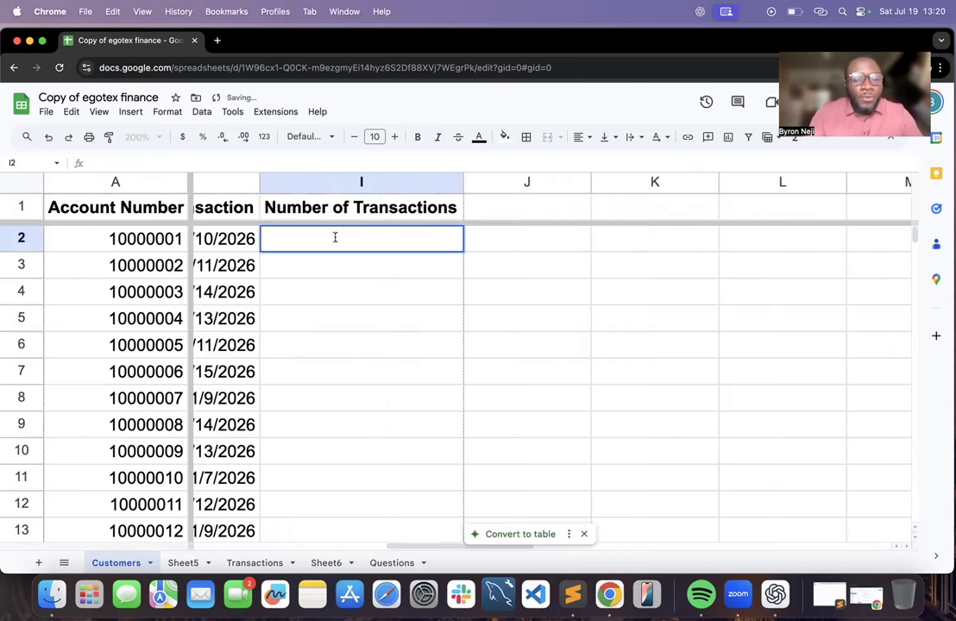
{"action": "type", "text": "="}
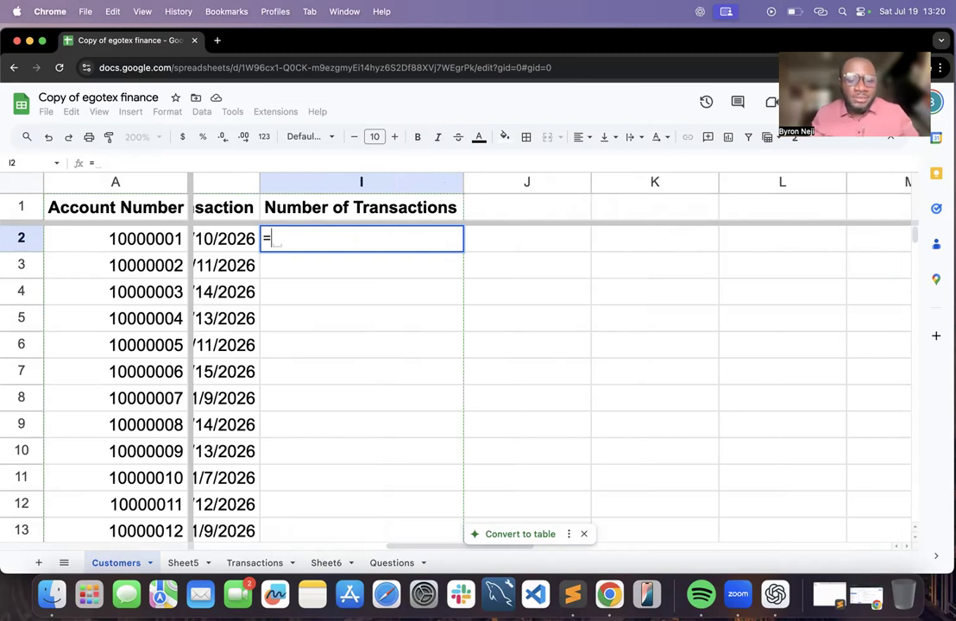
{"action": "type", "text": "COUNTIF("}
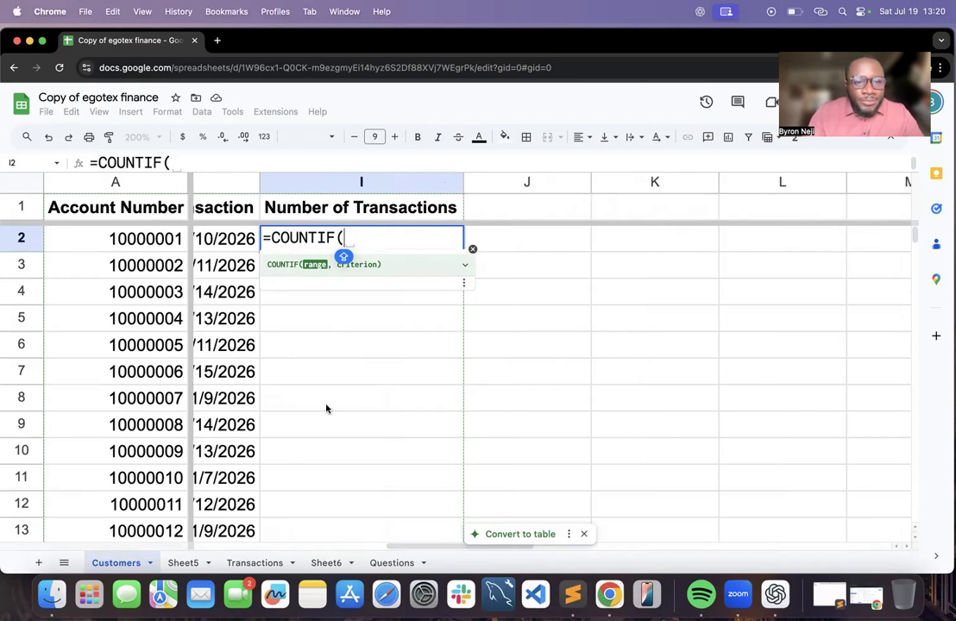
{"action": "left_click", "coordinate": [256, 563]}
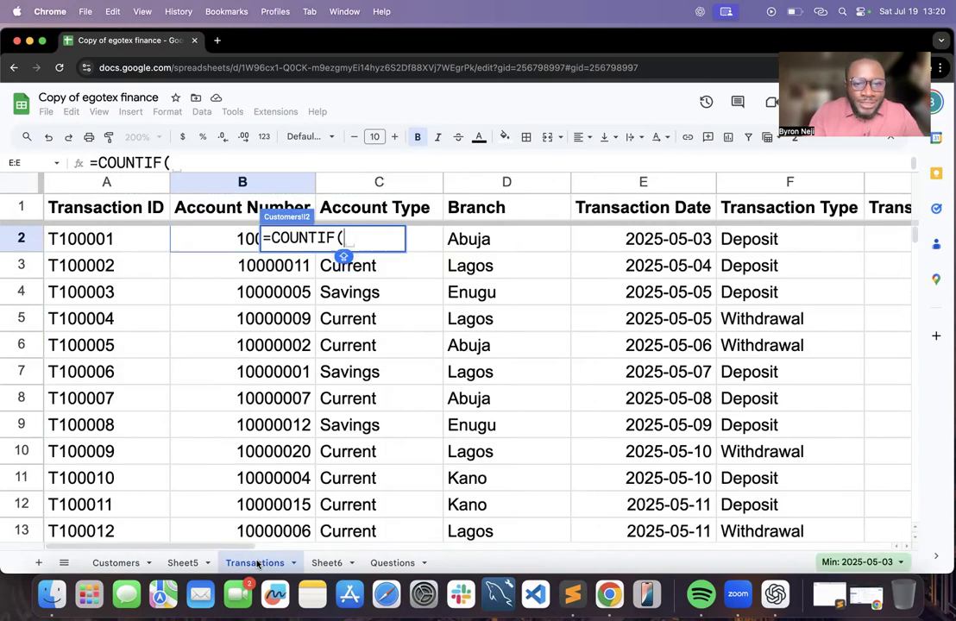
{"action": "scroll", "coordinate": [316, 391], "scroll_direction": "right", "scroll_amount": 3}
{"action": "scroll", "coordinate": [314, 389], "scroll_direction": "left", "scroll_amount": 2}
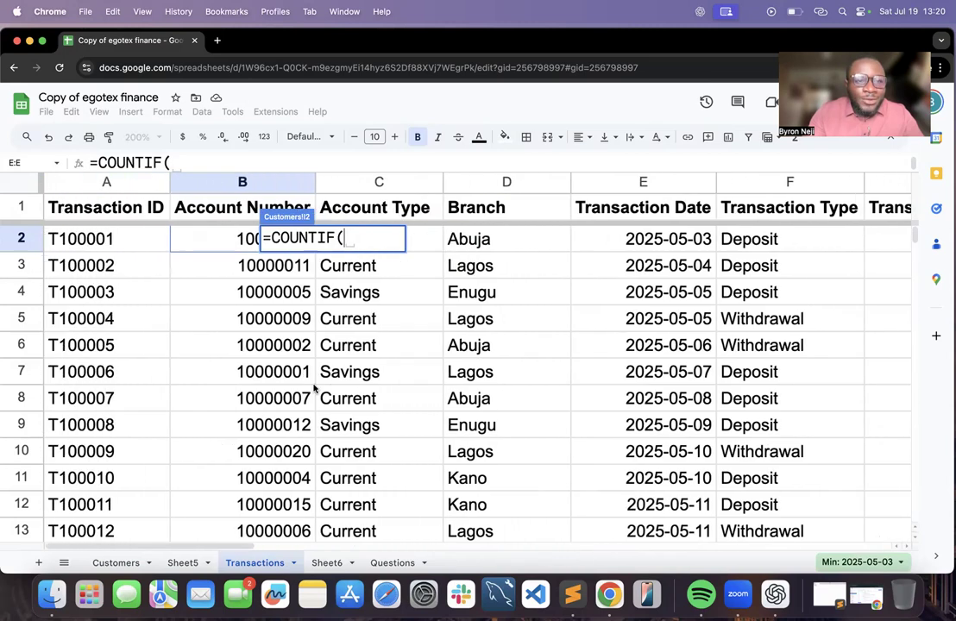
{"action": "scroll", "coordinate": [314, 389], "scroll_direction": "right", "scroll_amount": 3}
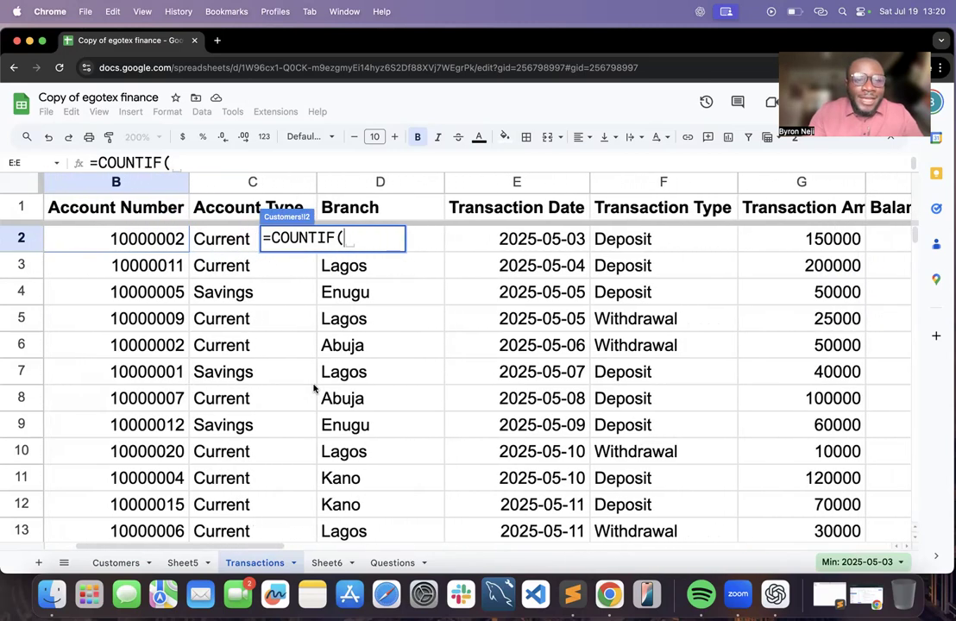
{"action": "left_click", "coordinate": [162, 246]}
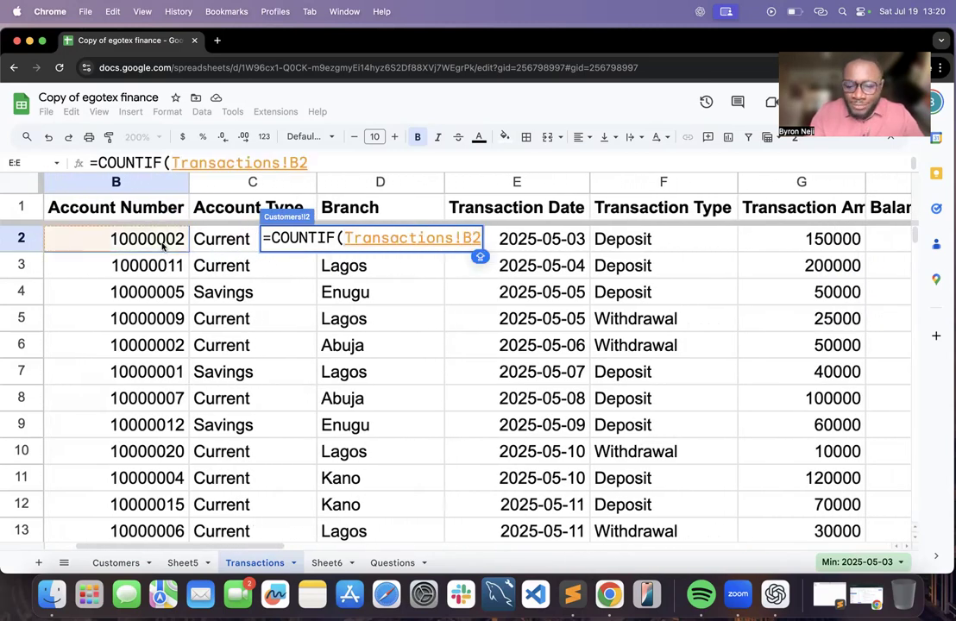
{"action": "type", "text": ":"}
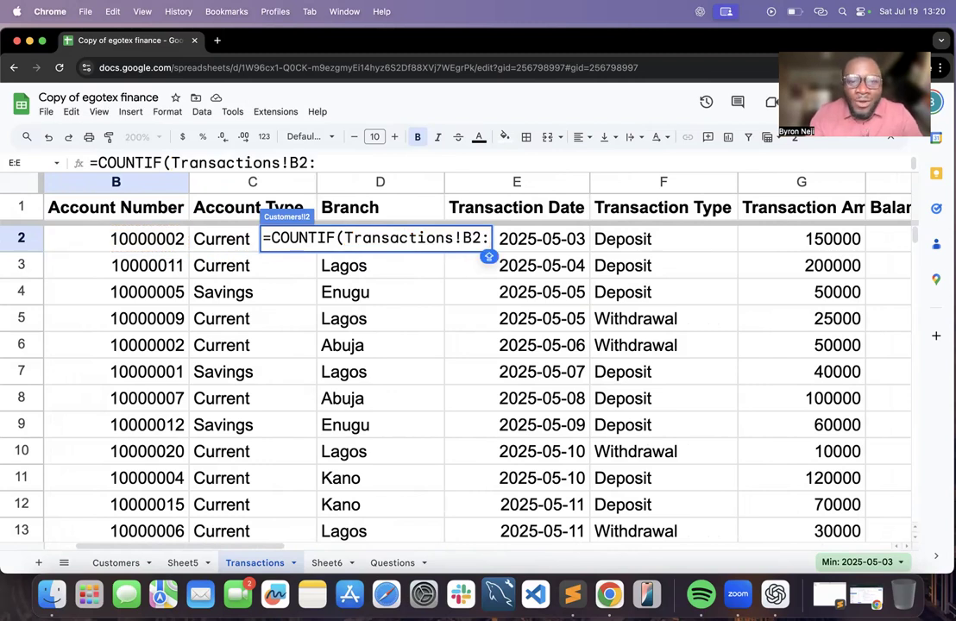
{"action": "type", "text": "B"}
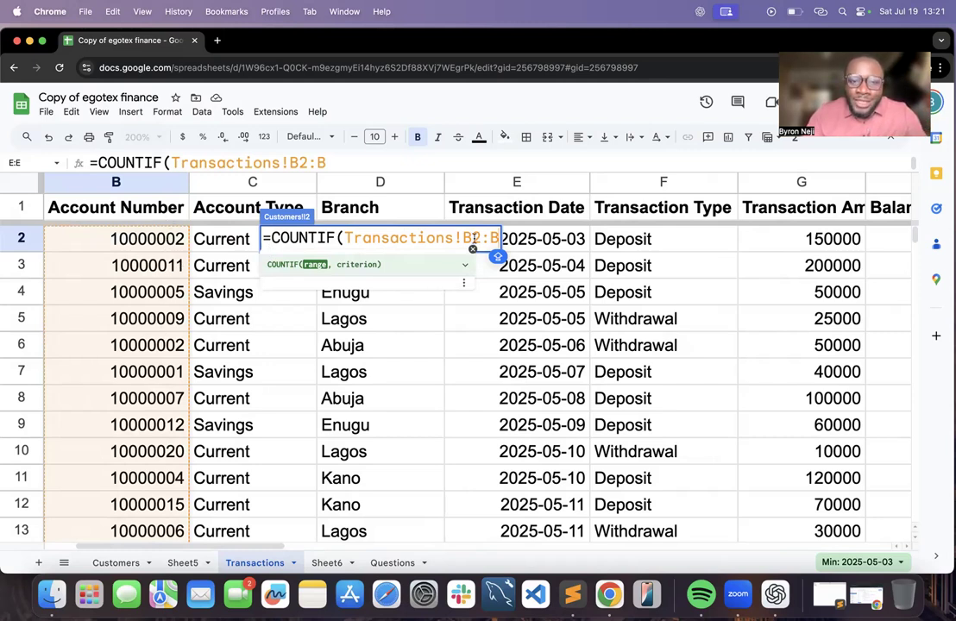
Add dollar signs to the COUNTIF range in I2 so it reads Transactions!B$2:$B
{"action": "type", "text": "$"}
{"action": "key", "text": "Right"}
{"action": "key", "text": "Right"}
{"action": "type", "text": "$"}
{"action": "key", "text": "Right"}
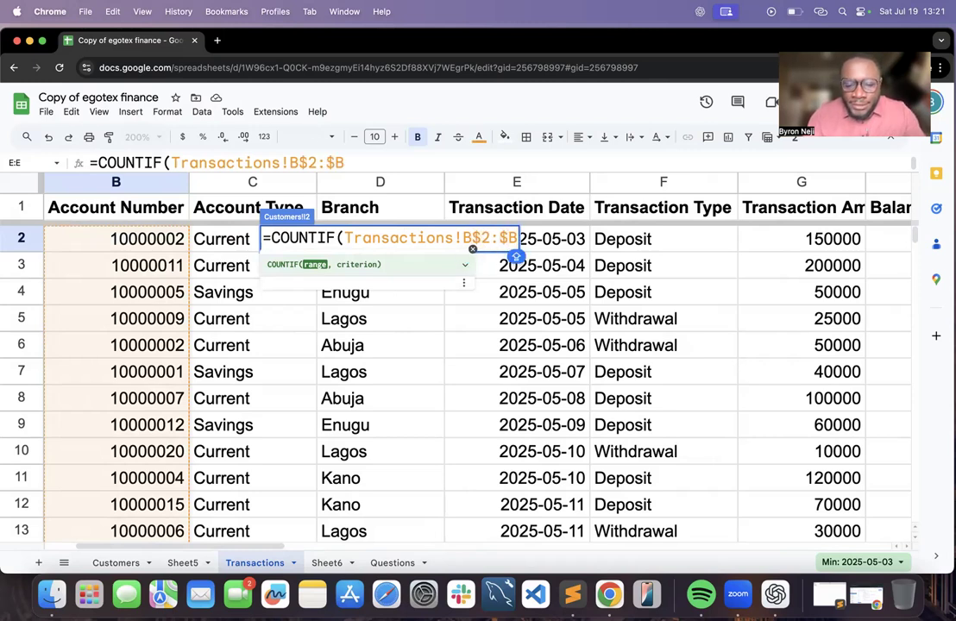
Complete the I2 COUNTIF formula with the account number in Customers cell A2 as its criterion
{"action": "type", "text": ","}
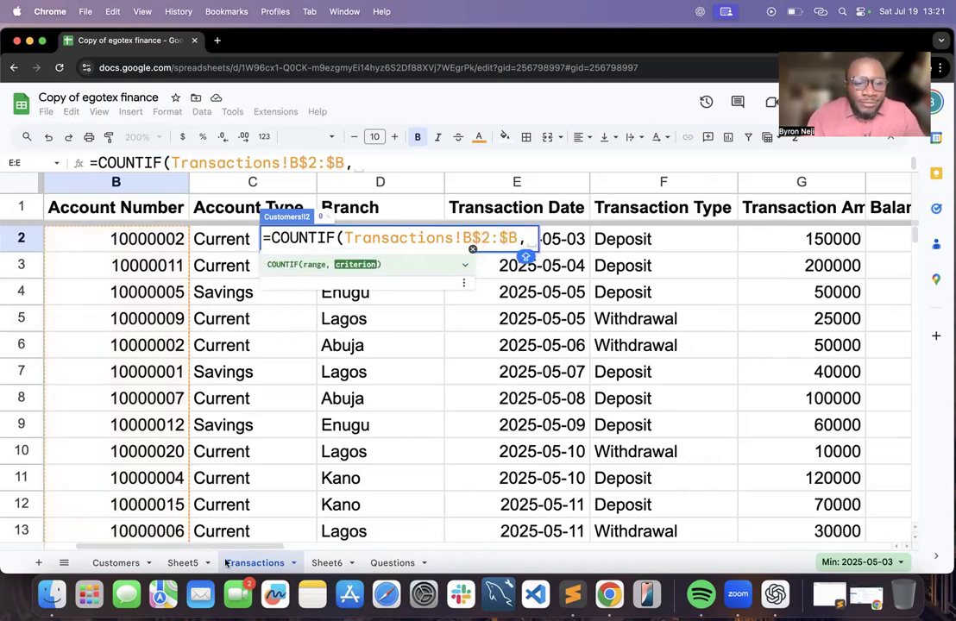
{"action": "left_click", "coordinate": [121, 564]}
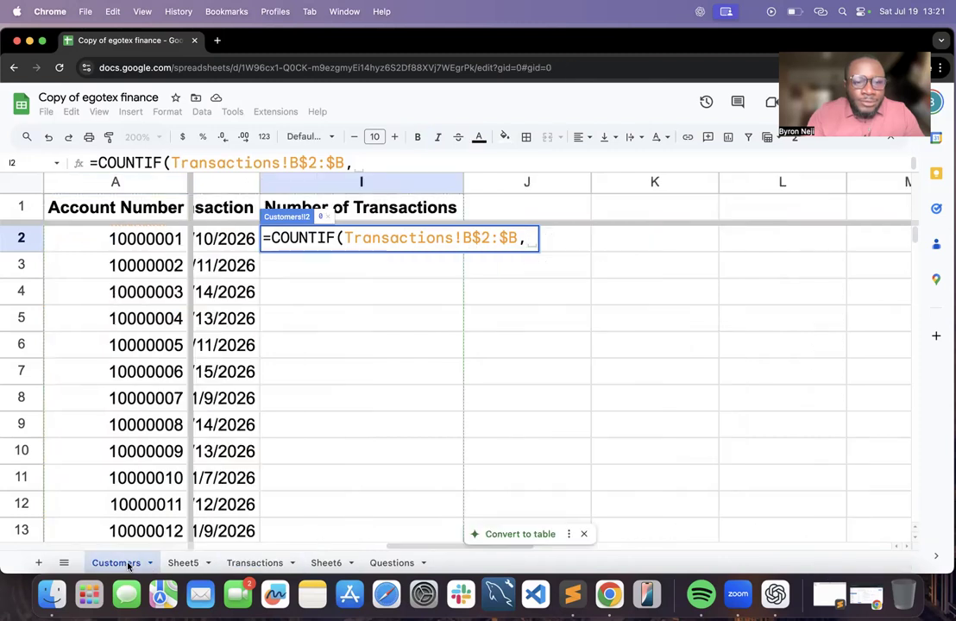
{"action": "left_click", "coordinate": [146, 243]}
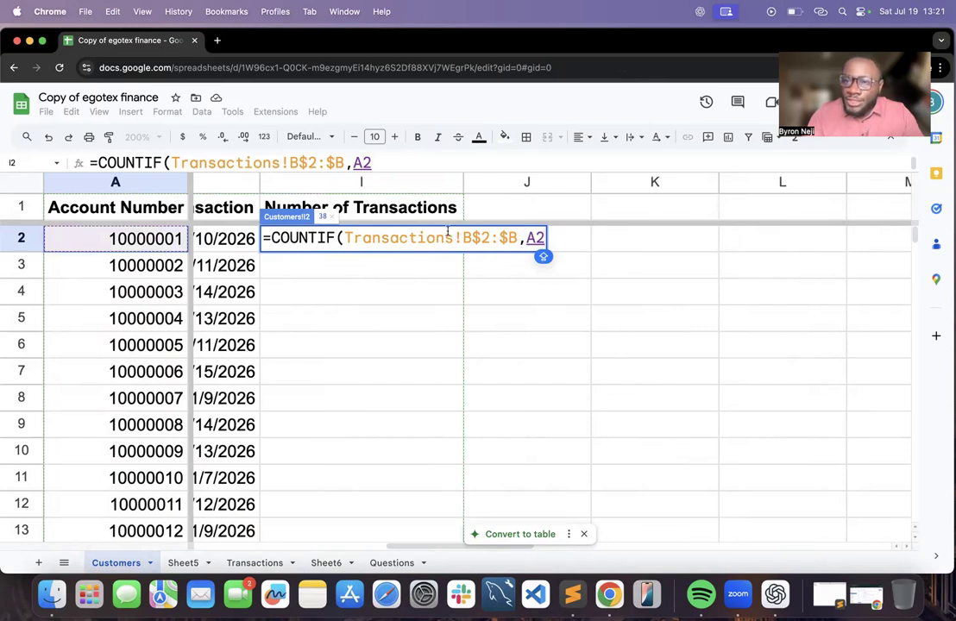
{"action": "key", "text": "Return"}
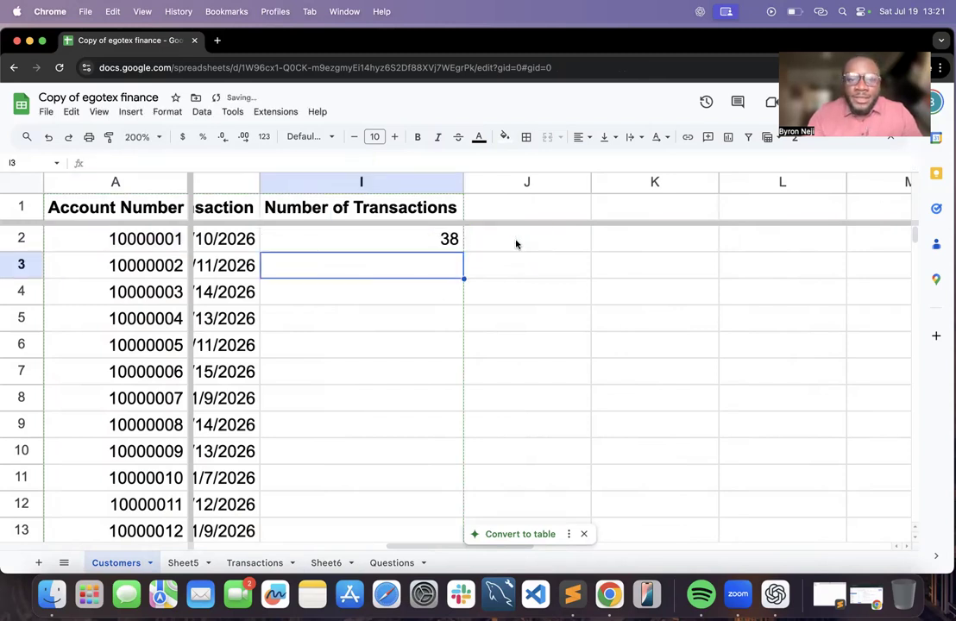
Remove the dollar sign before the closing column B in I2, giving =COUNTIF(Transactions!B$2:B,A2)
{"action": "left_click", "coordinate": [446, 240]}
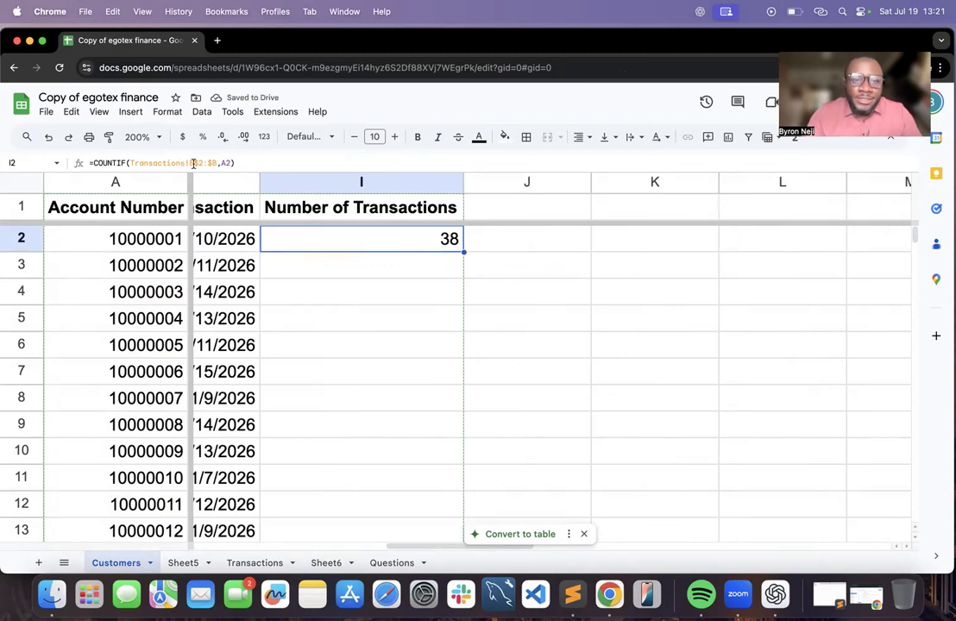
{"action": "double_click", "coordinate": [314, 235]}
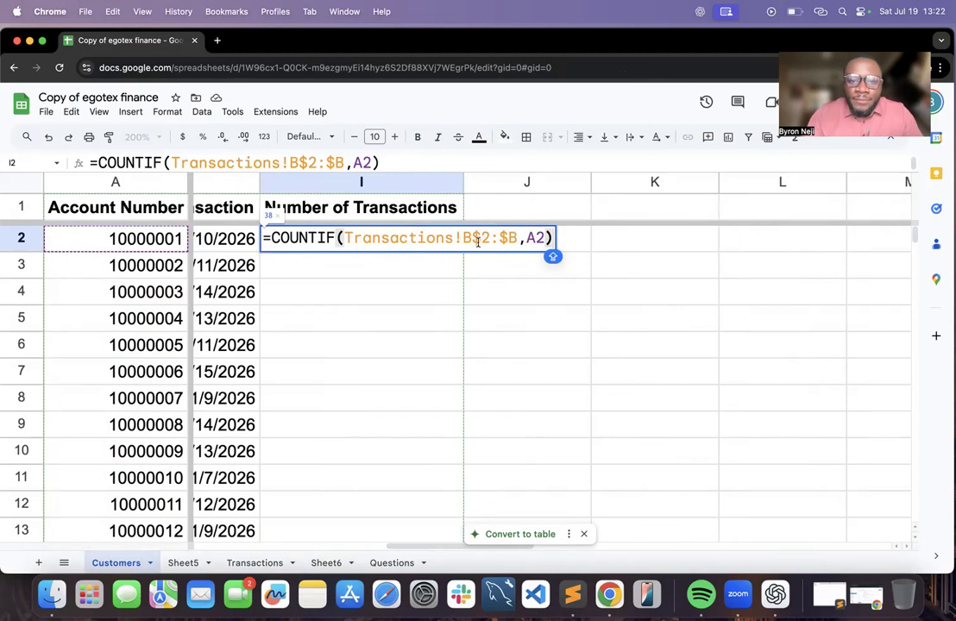
{"action": "left_click", "coordinate": [506, 238]}
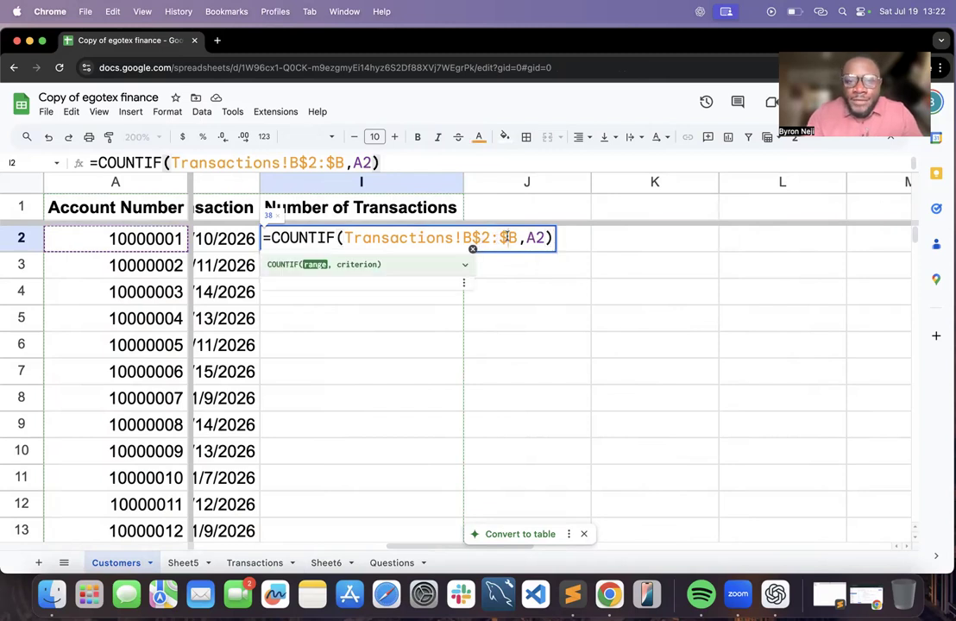
{"action": "key", "text": "BackSpace"}
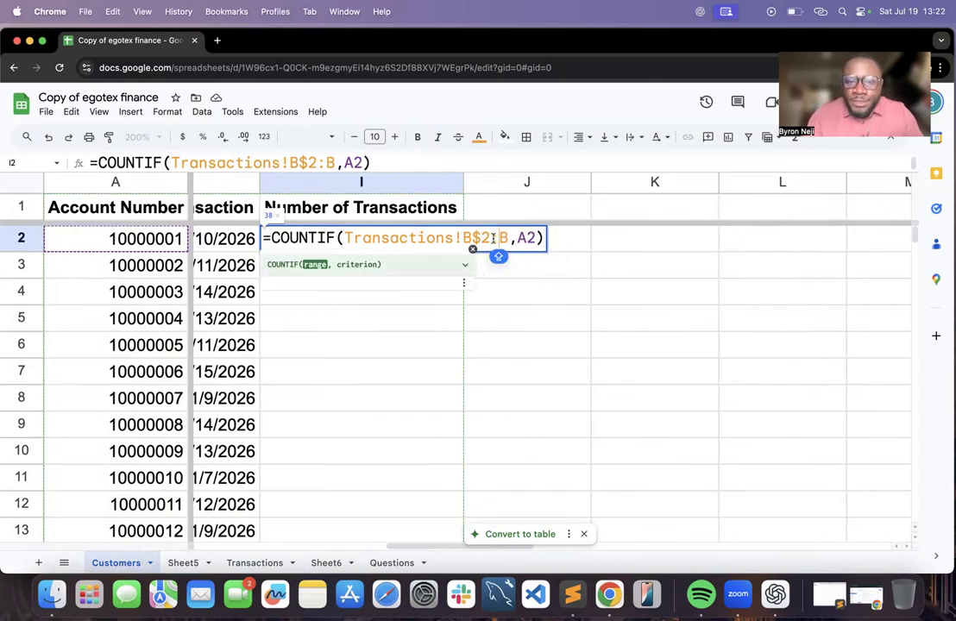
{"action": "left_click", "coordinate": [455, 319]}
Fill the I2 formula down to I6 and open the copy in I3 to check its references
{"action": "left_click", "coordinate": [449, 240]}
{"action": "left_click_drag", "start_coordinate": [463, 251], "coordinate": [464, 341]}
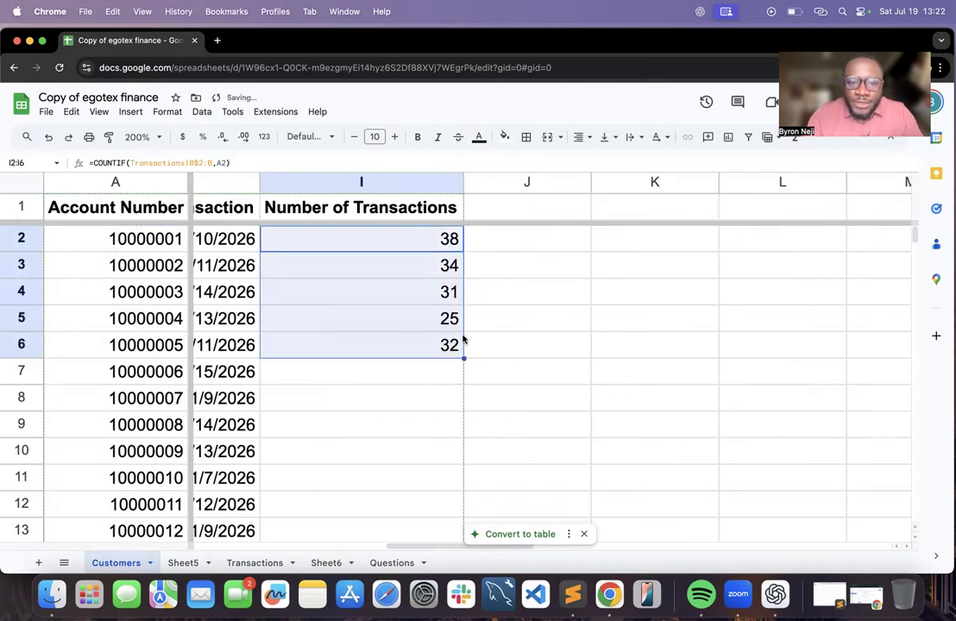
{"action": "left_click", "coordinate": [483, 274]}
{"action": "left_click", "coordinate": [446, 269]}
{"action": "double_click", "coordinate": [473, 268]}
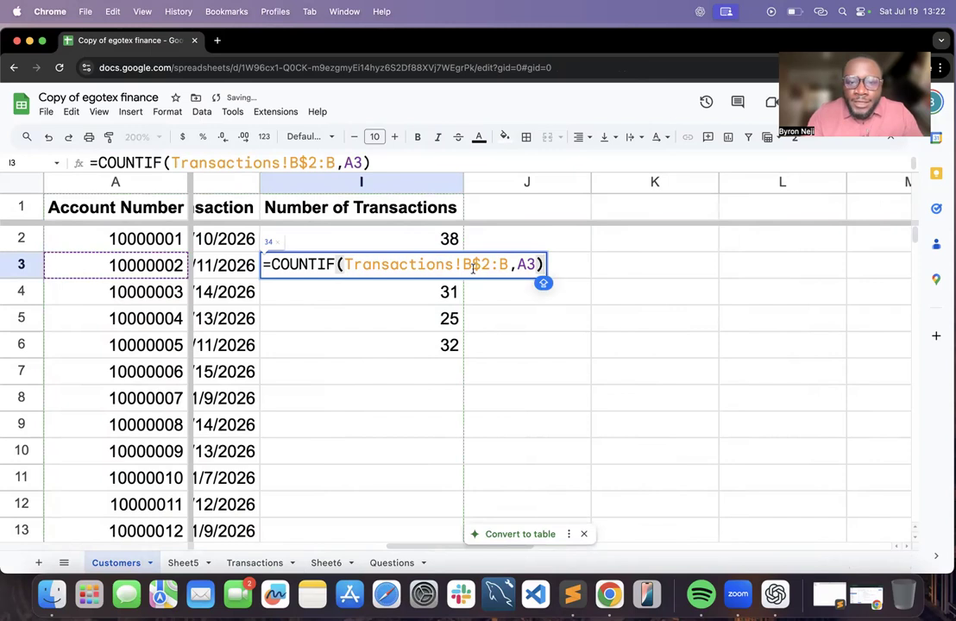
Inspect the COUNTIF formulas in I3 and I2 to compare their ranges and criterion references
{"action": "left_click", "coordinate": [480, 318]}
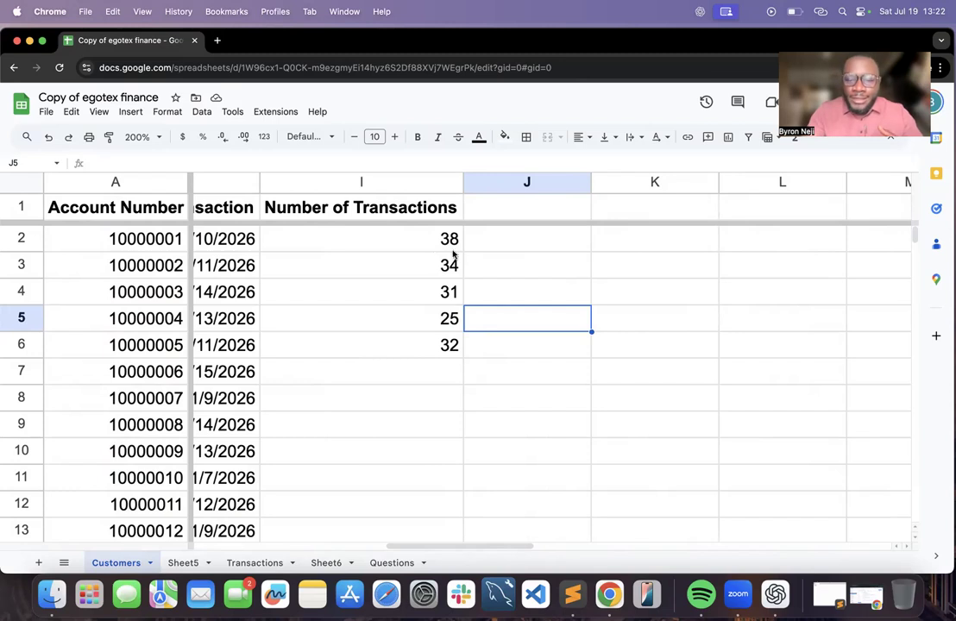
{"action": "double_click", "coordinate": [451, 260]}
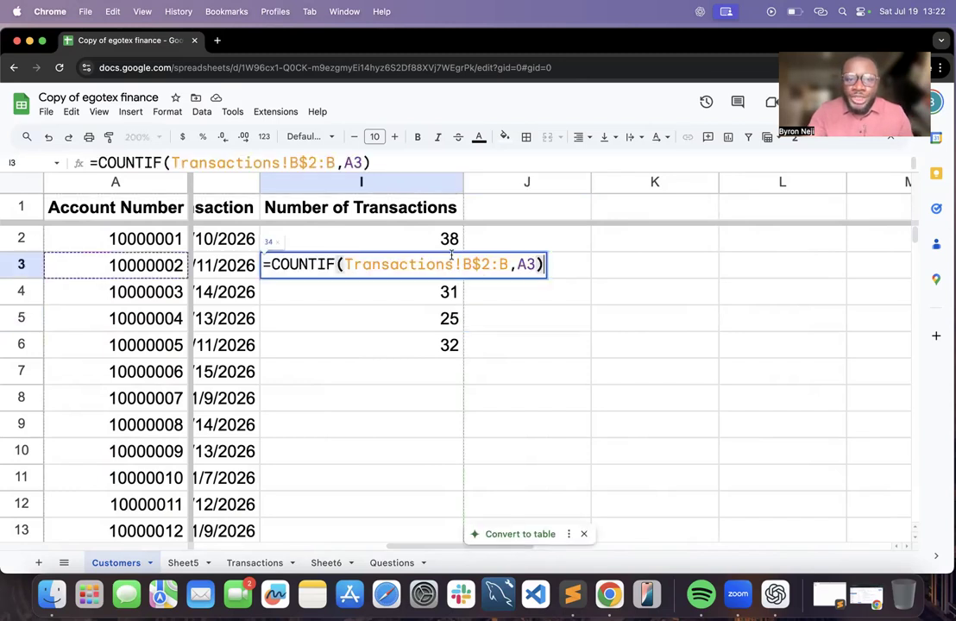
{"action": "left_click", "coordinate": [506, 245]}
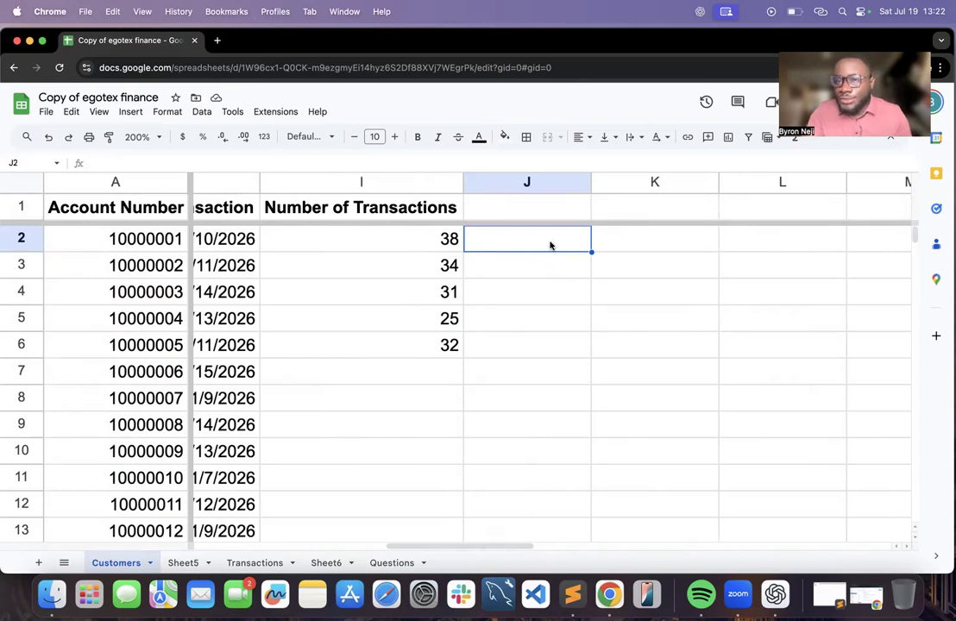
{"action": "left_click", "coordinate": [447, 248]}
{"action": "key", "text": "Return"}
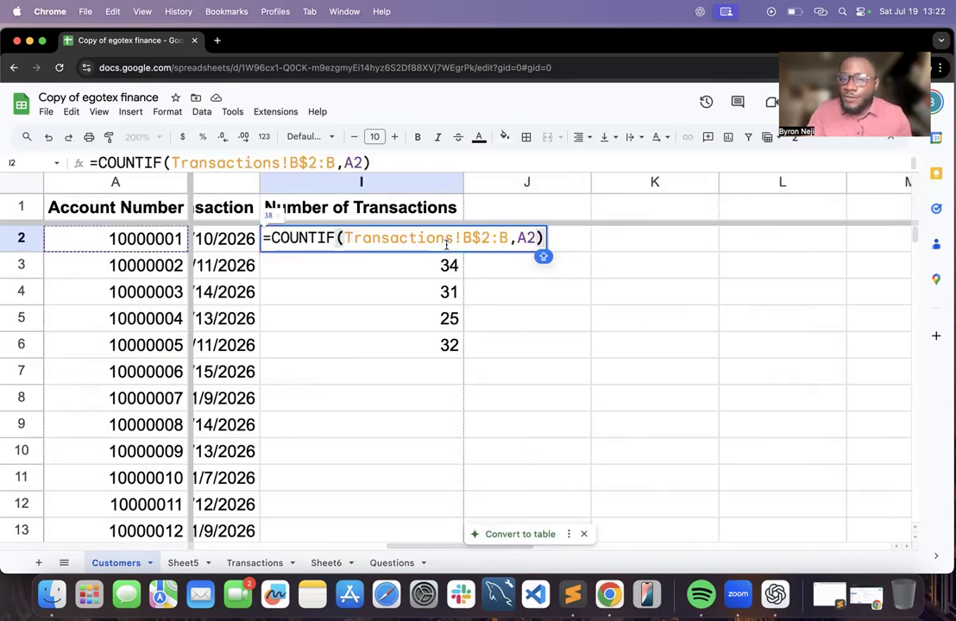
{"action": "key", "text": "Escape"}
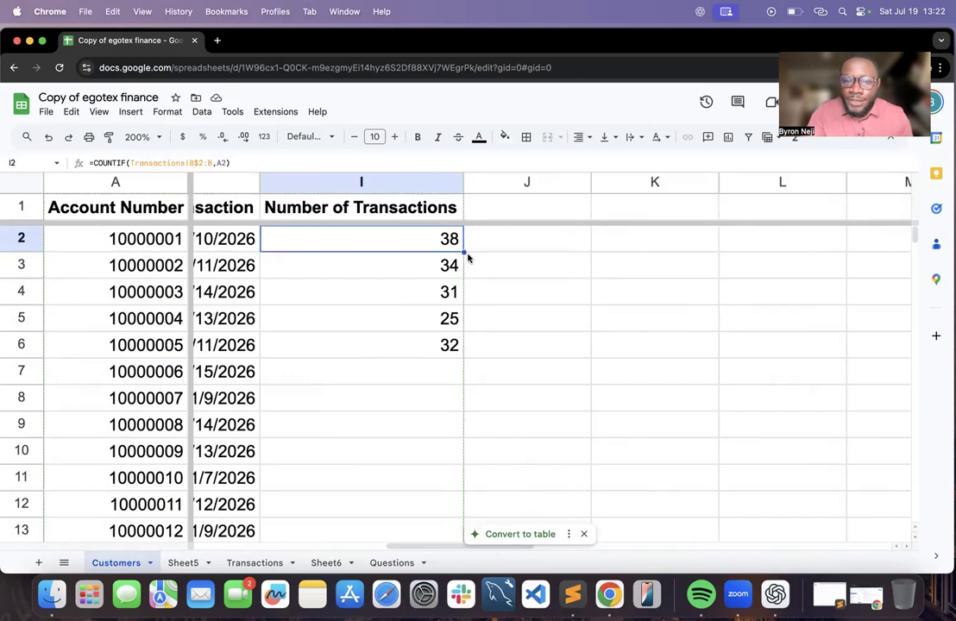
Fill the I2 COUNTIF formula across to J2 and down to J3, opening both copies to check their references
{"action": "left_click_drag", "start_coordinate": [528, 250], "coordinate": [538, 252]}
{"action": "left_click", "coordinate": [551, 240]}
{"action": "double_click", "coordinate": [551, 241]}
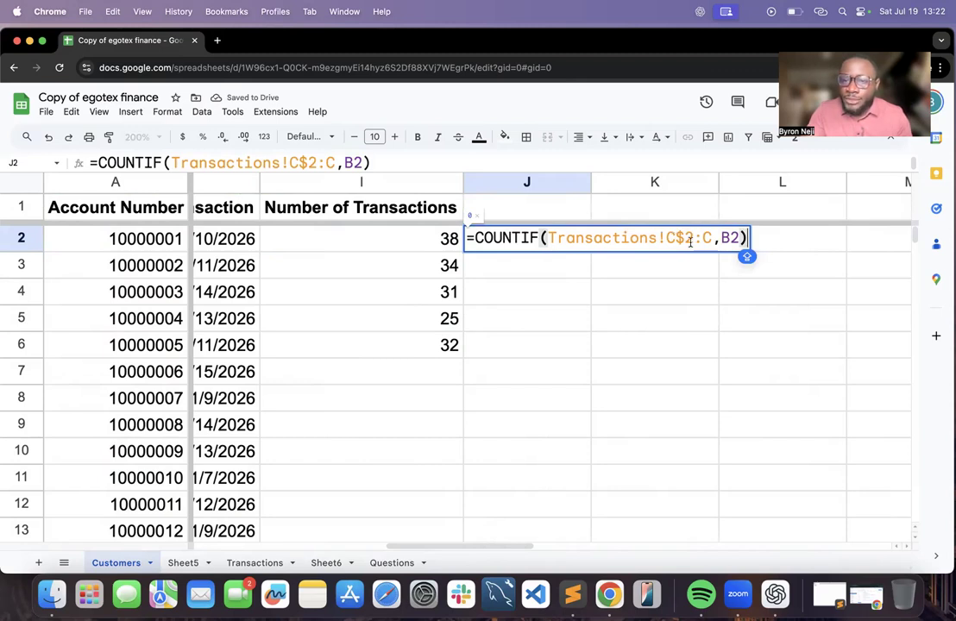
{"action": "key", "text": "Return"}
{"action": "left_click", "coordinate": [563, 245]}
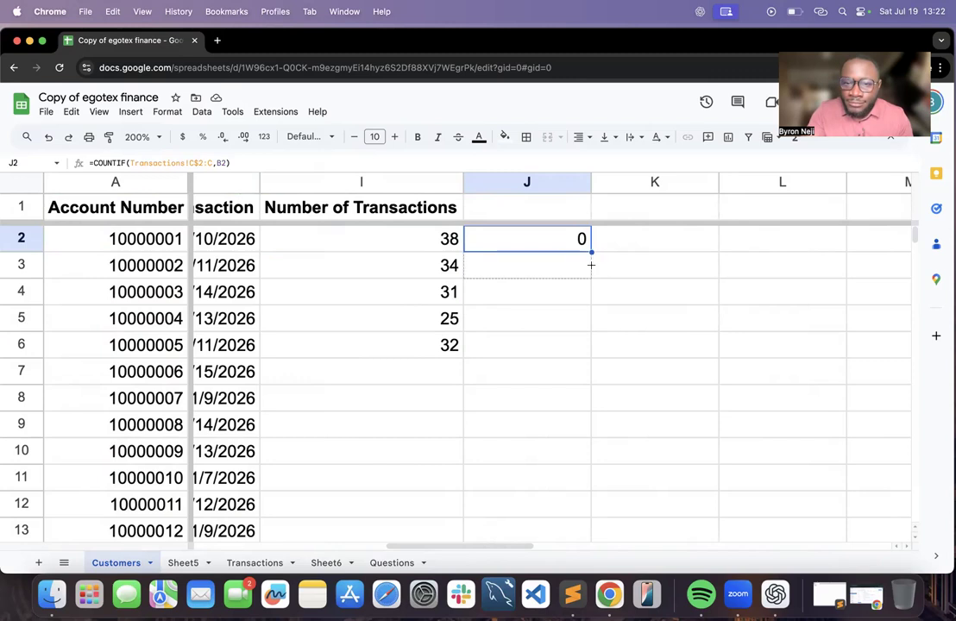
{"action": "left_click_drag", "start_coordinate": [590, 259], "coordinate": [580, 273]}
{"action": "double_click", "coordinate": [581, 272]}
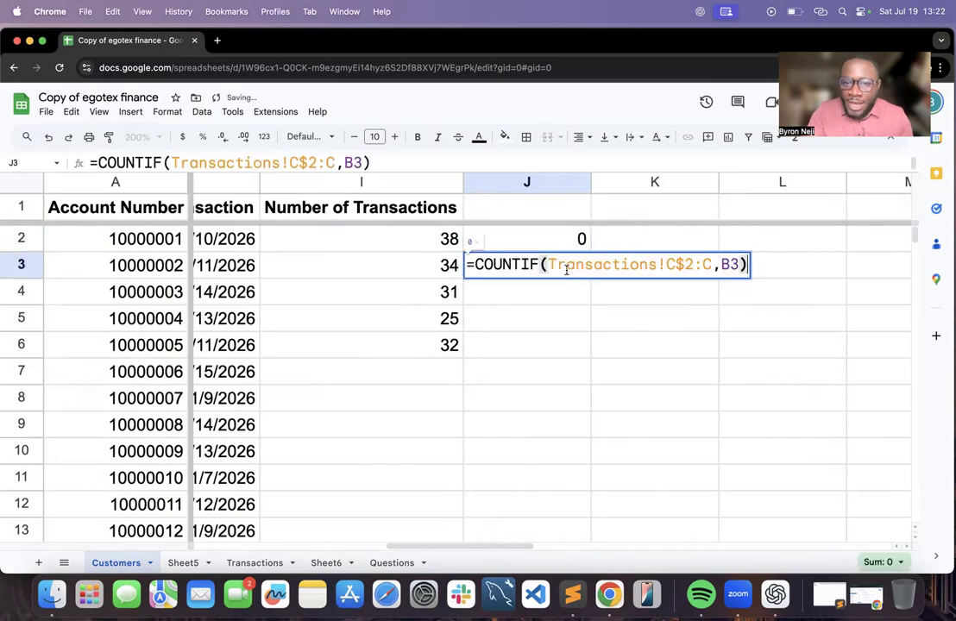
Remove the dollar sign from the COUNTIF ranges in J3 and J2 so both read Transactions!C2:C
{"action": "left_click", "coordinate": [677, 264]}
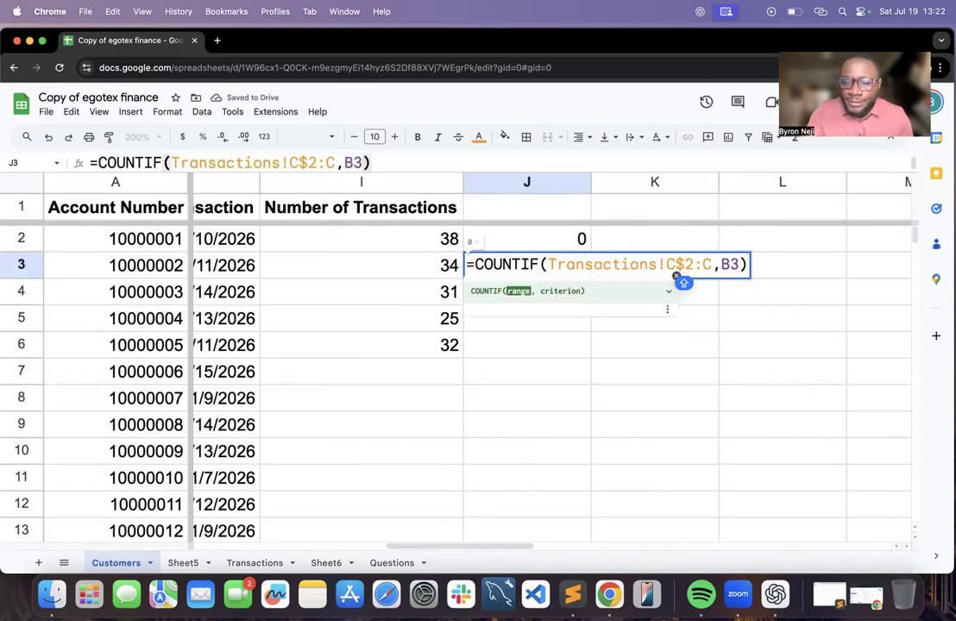
{"action": "key", "text": "BackSpace"}
{"action": "double_click", "coordinate": [560, 233]}
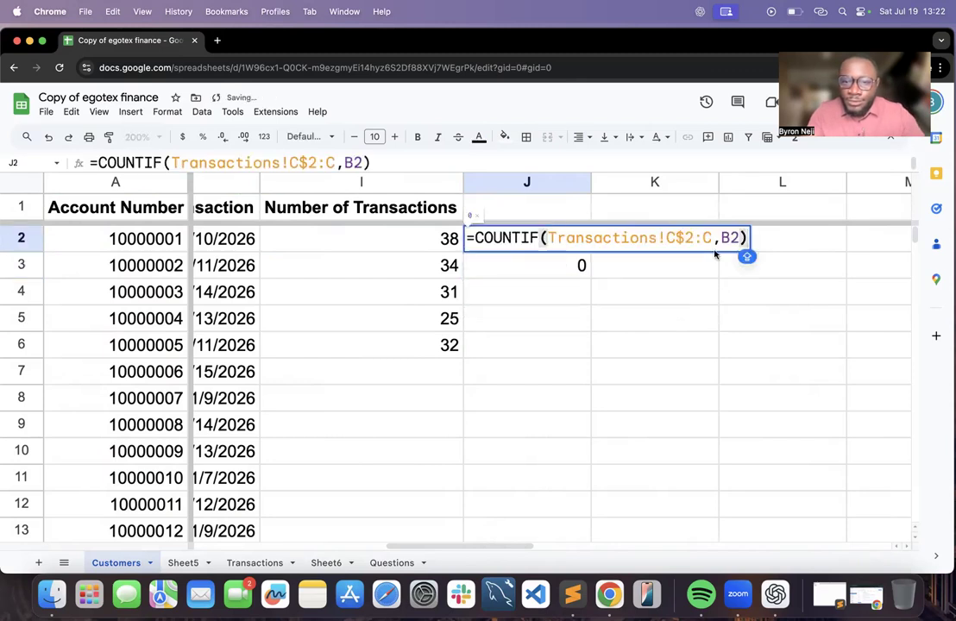
{"action": "key", "text": "Return"}
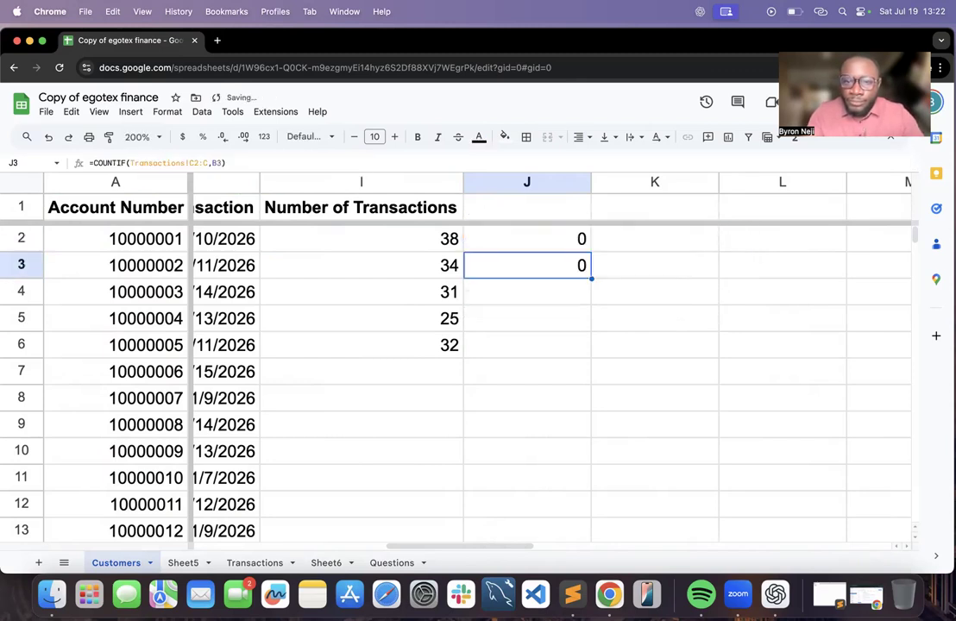
Fill the J2 formula without dollar signs down to J3 and open the copy to check its range
{"action": "left_click", "coordinate": [588, 248]}
{"action": "left_click_drag", "start_coordinate": [591, 251], "coordinate": [591, 265]}
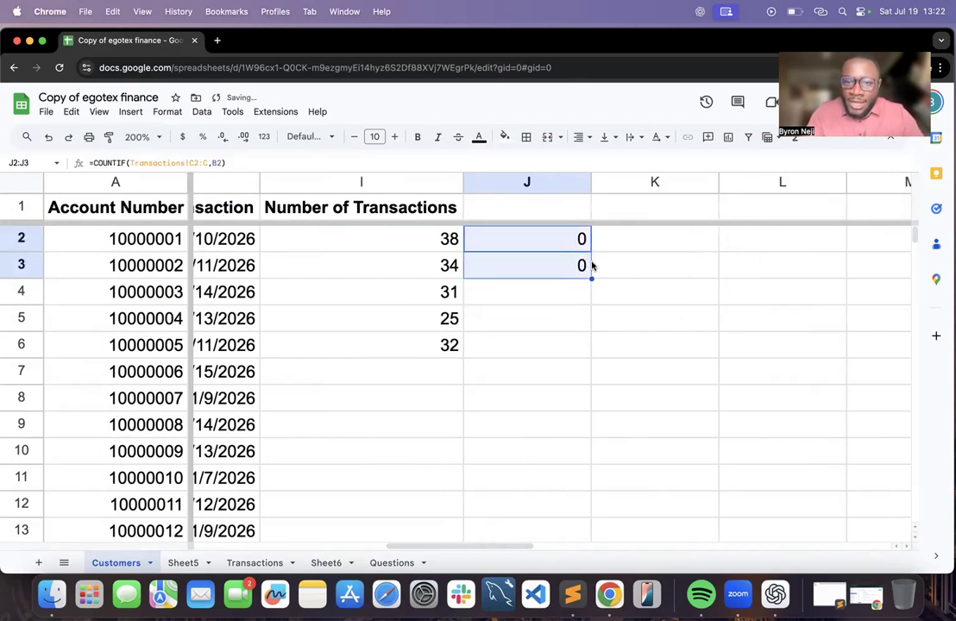
{"action": "left_click", "coordinate": [582, 306]}
{"action": "double_click", "coordinate": [572, 265]}
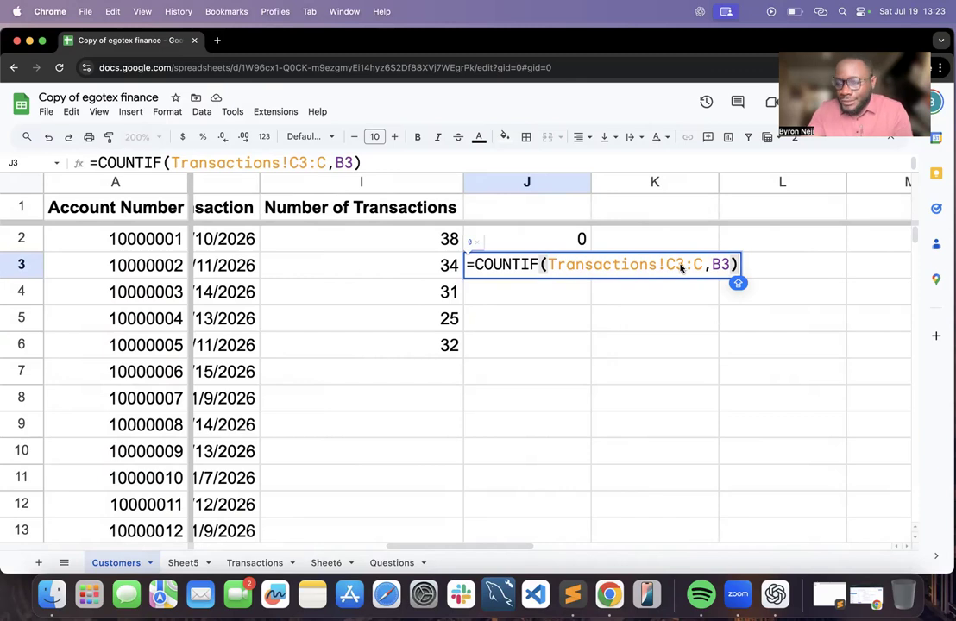
{"action": "left_click", "coordinate": [565, 311]}
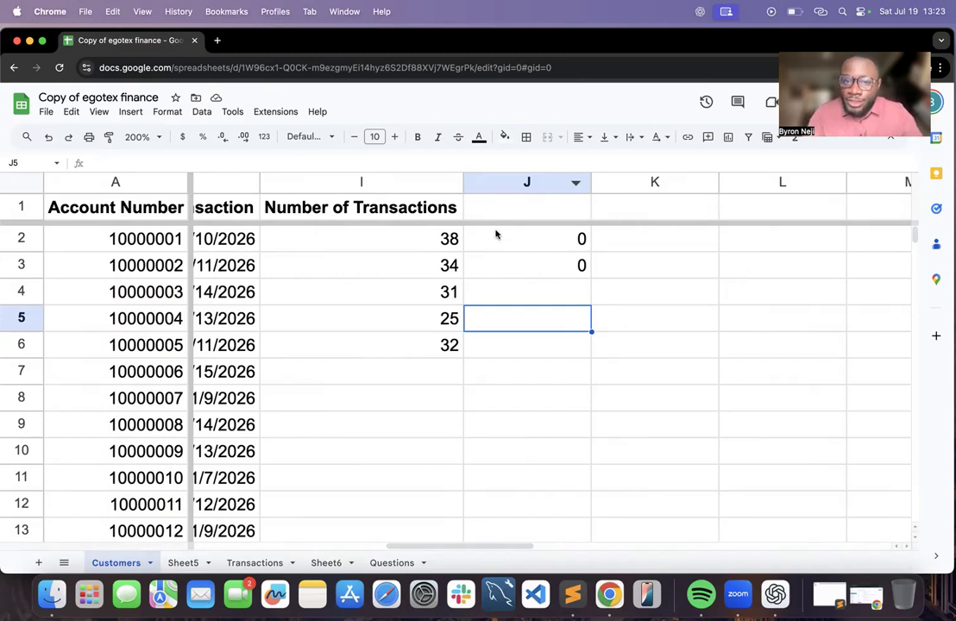
Clear the test formulas from J2:J4
{"action": "left_click", "coordinate": [496, 233]}
{"action": "left_click_drag", "start_coordinate": [496, 234], "coordinate": [500, 292]}
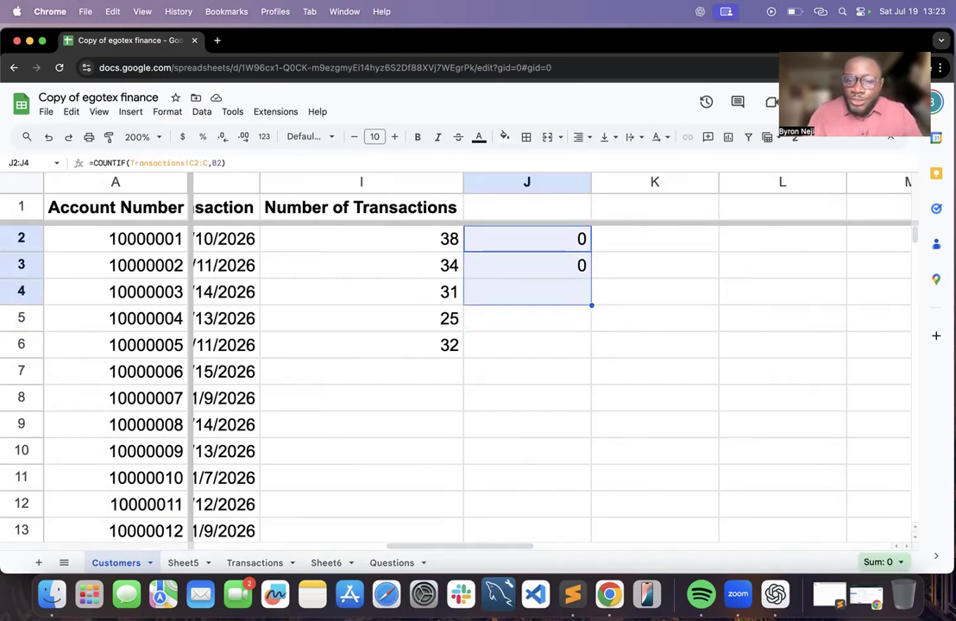
{"action": "key", "text": "Delete"}
Examine the COUNTIF formula in I2, looking at the dollar sign that locks the range's starting row
{"action": "double_click", "coordinate": [420, 247]}
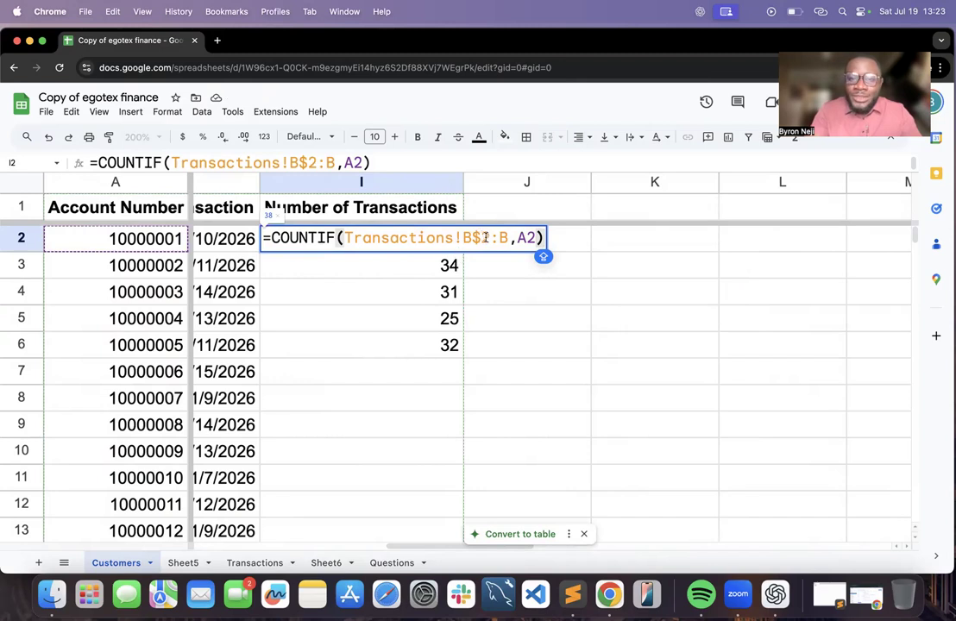
{"action": "left_click", "coordinate": [474, 238]}
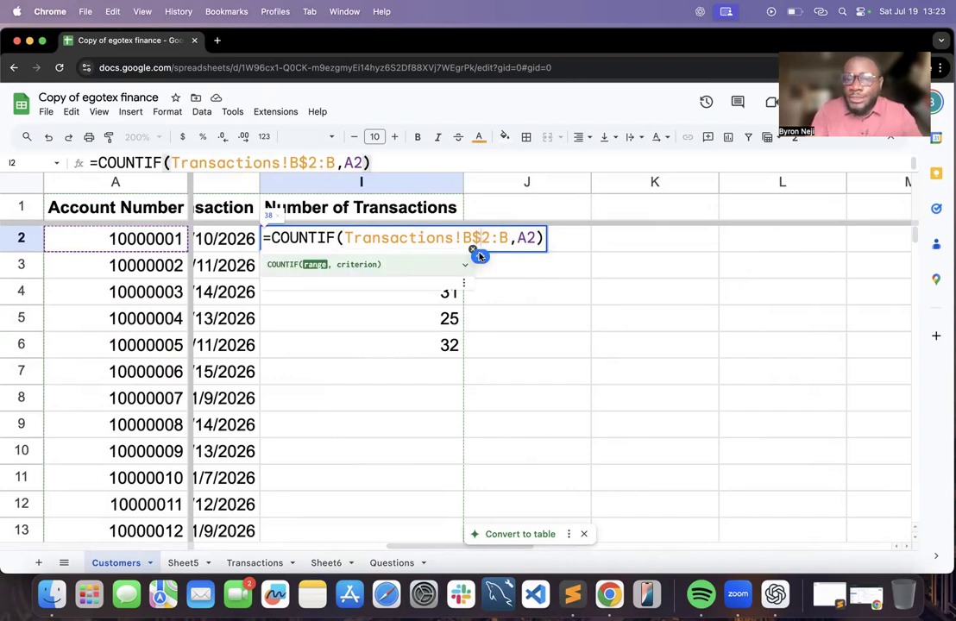
{"action": "left_click", "coordinate": [447, 319]}
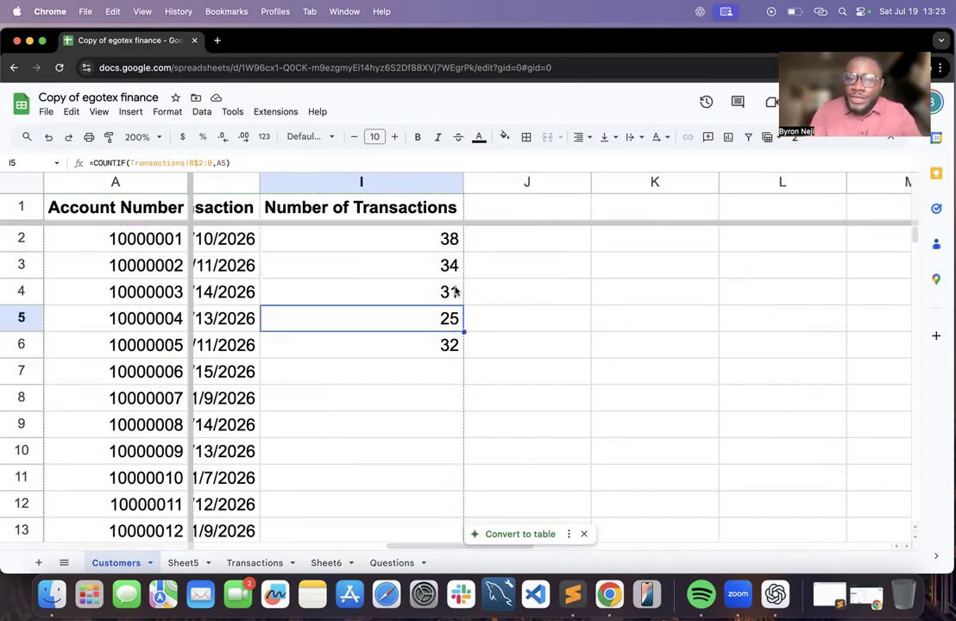
{"action": "double_click", "coordinate": [452, 242]}
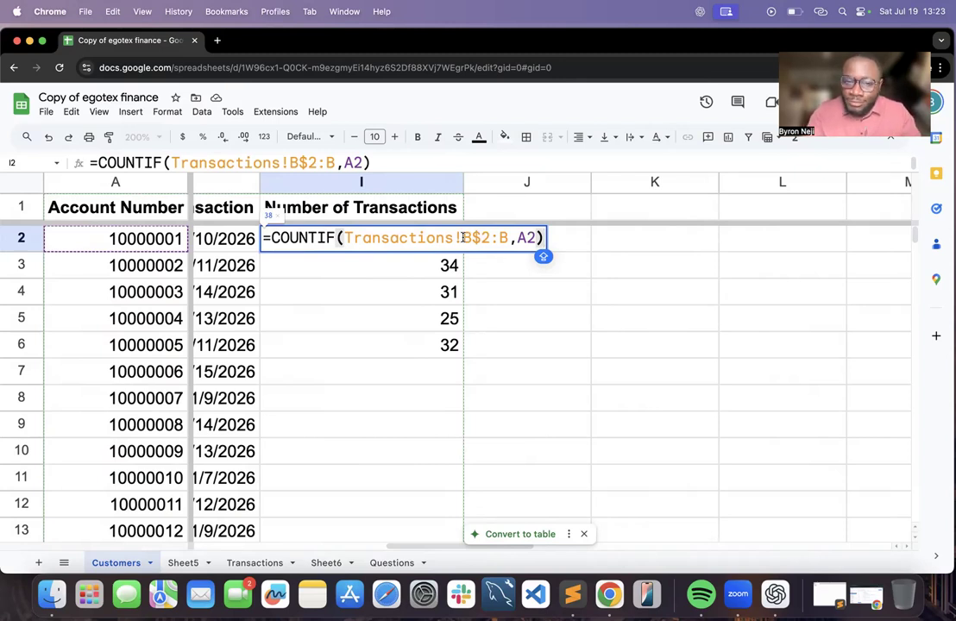
{"action": "key", "text": "Escape"}
{"action": "double_click", "coordinate": [474, 239]}
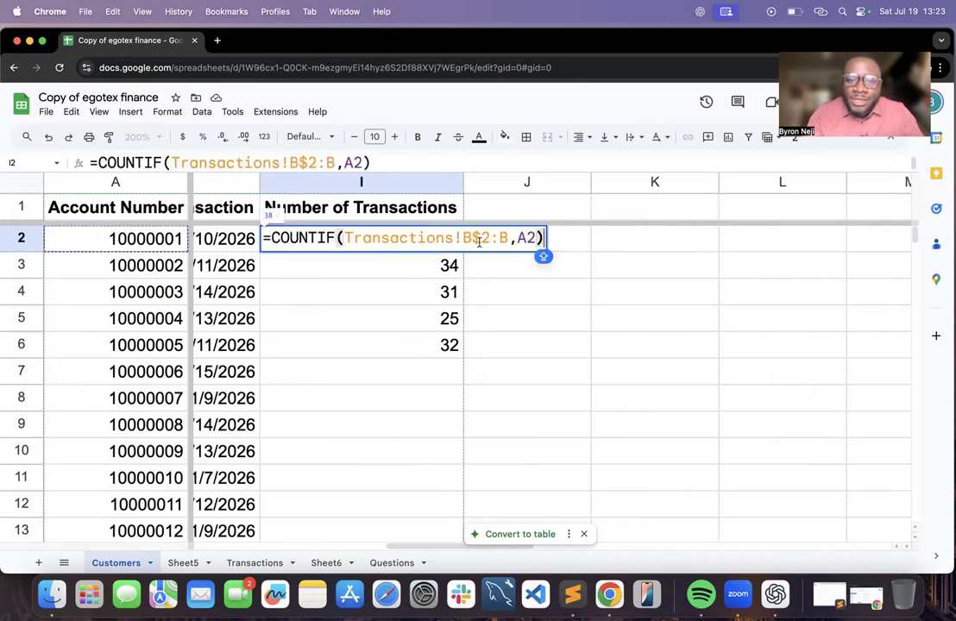
{"action": "left_click", "coordinate": [451, 265]}
Clear the formula copies in I3:I6 and autofill the I2 COUNTIF formula down the whole Number of Transactions column
{"action": "left_click", "coordinate": [455, 247]}
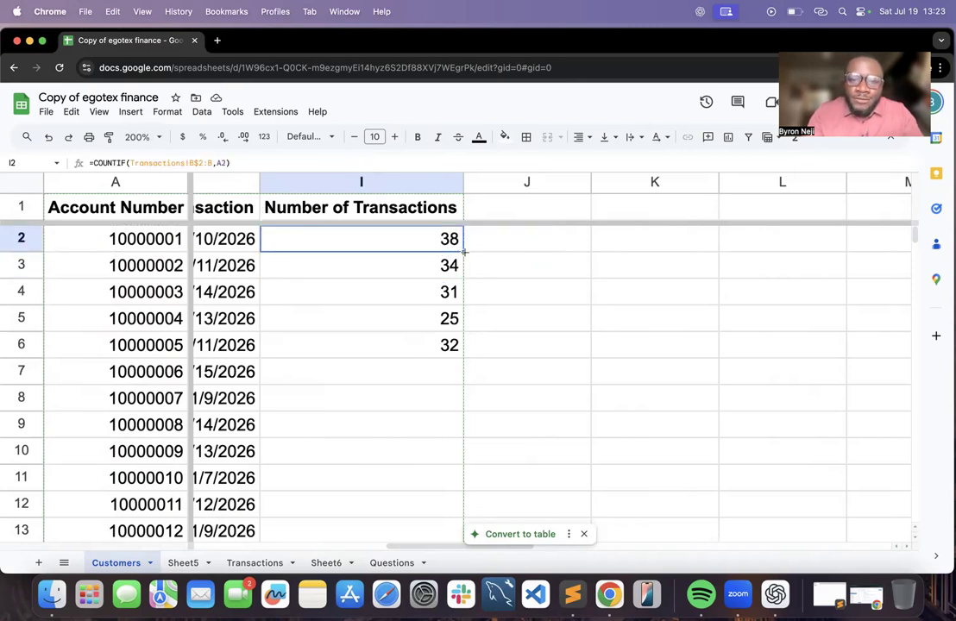
{"action": "left_click", "coordinate": [457, 270]}
{"action": "left_click", "coordinate": [448, 348], "text": "shift"}
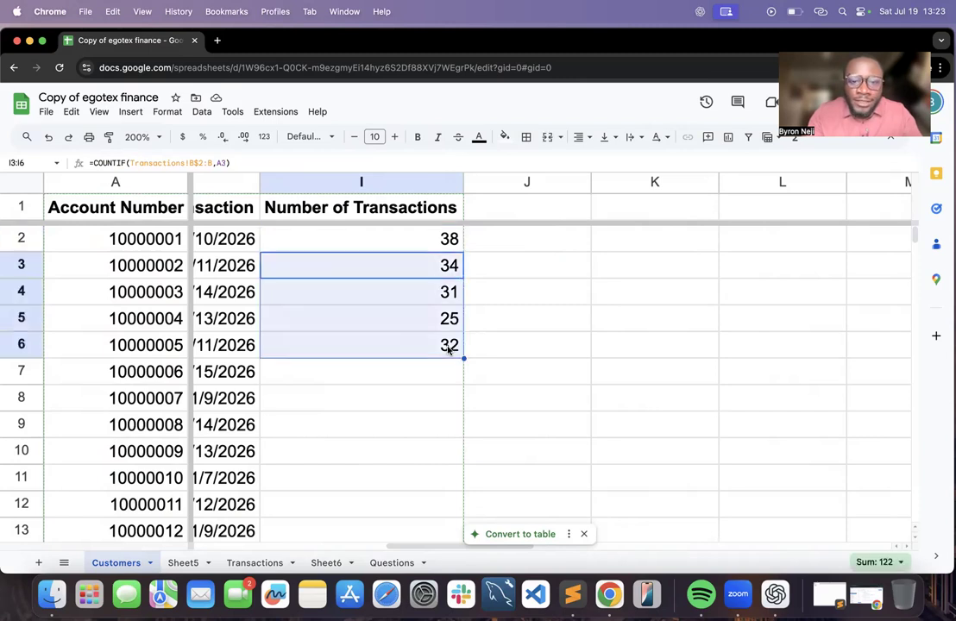
{"action": "key", "text": "Delete"}
{"action": "left_click", "coordinate": [442, 248]}
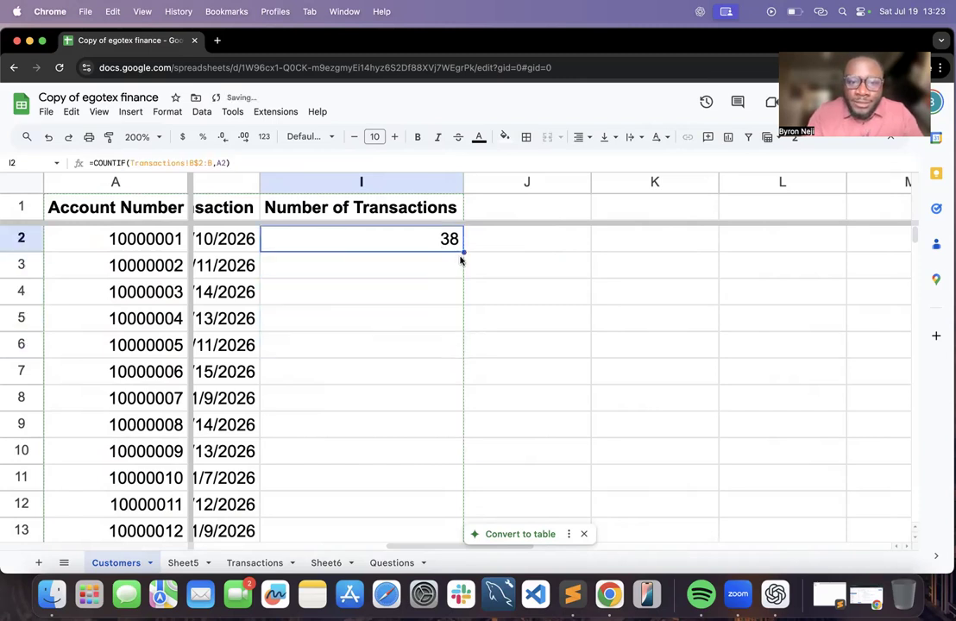
{"action": "double_click", "coordinate": [464, 252]}
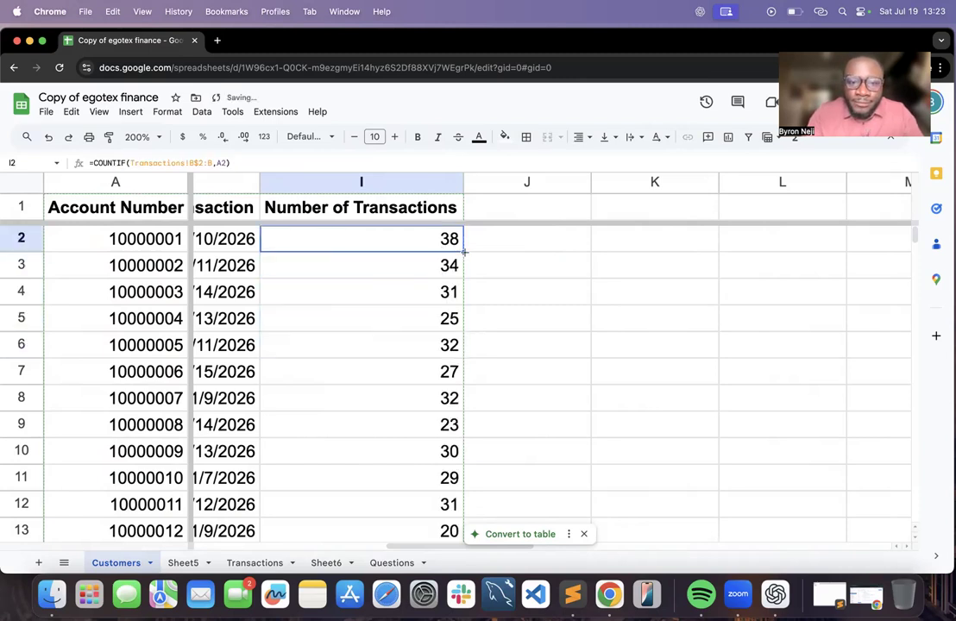
Open the filled formulas in I6 and I8 to check their range and account number references
{"action": "left_click", "coordinate": [436, 345]}
{"action": "double_click", "coordinate": [436, 346]}
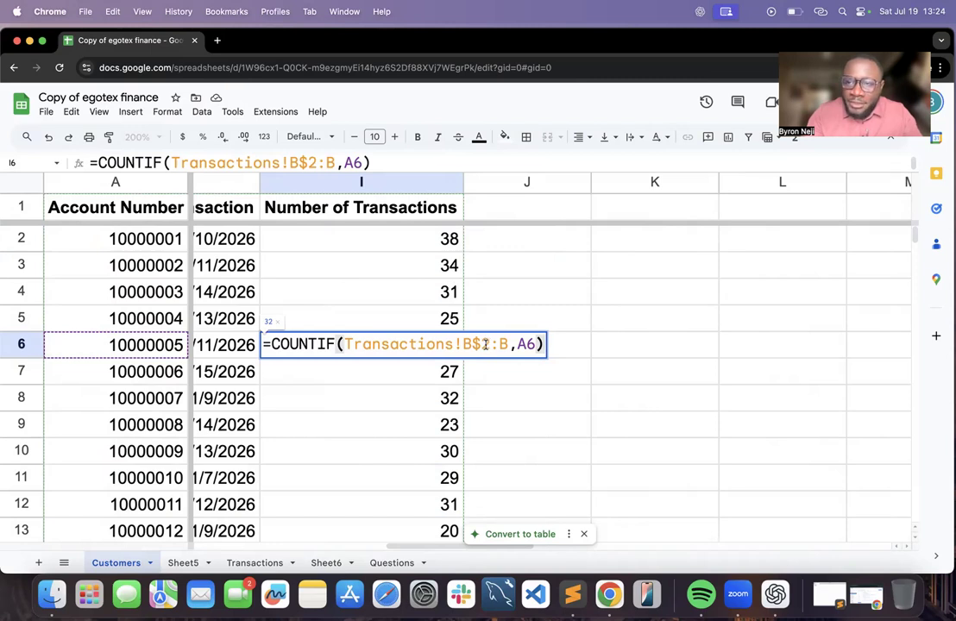
{"action": "left_click", "coordinate": [422, 399]}
{"action": "double_click", "coordinate": [422, 398]}
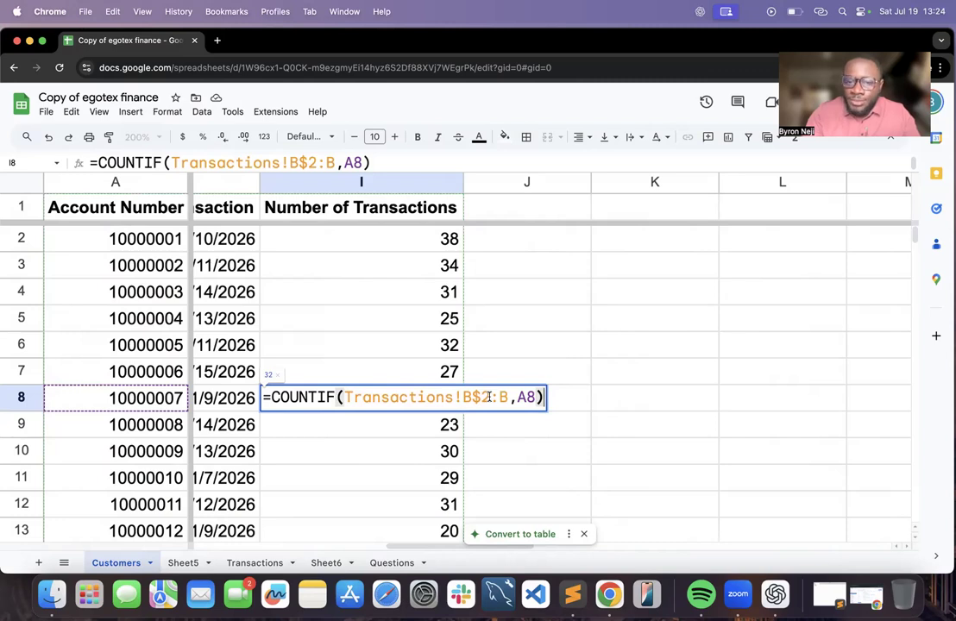
{"action": "left_click", "coordinate": [418, 296]}
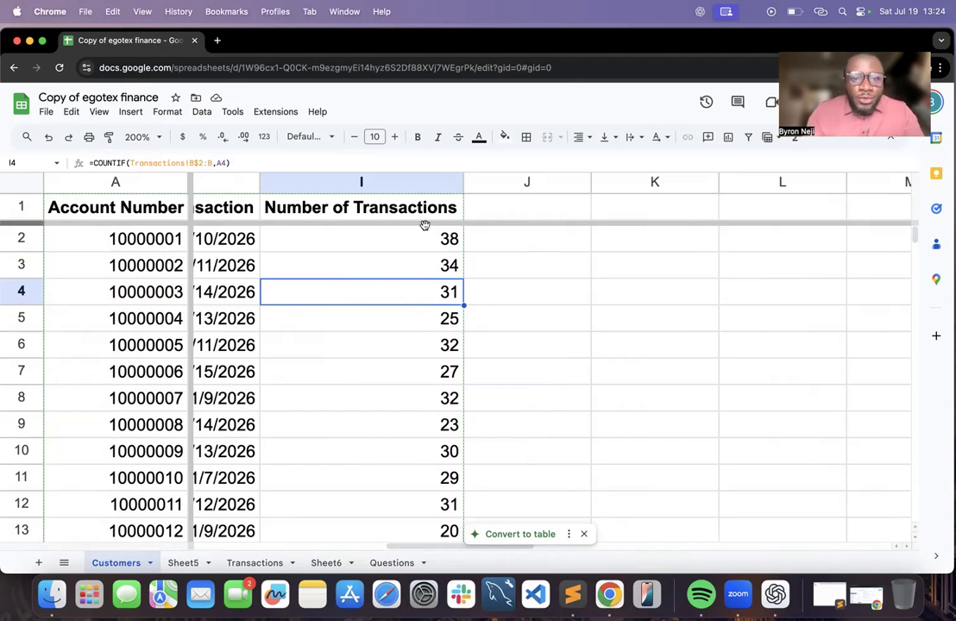
Read question 6 about each customer's deposits and withdrawals on the Questions sheet, and return to the Customers sheet
{"action": "left_click", "coordinate": [392, 563]}
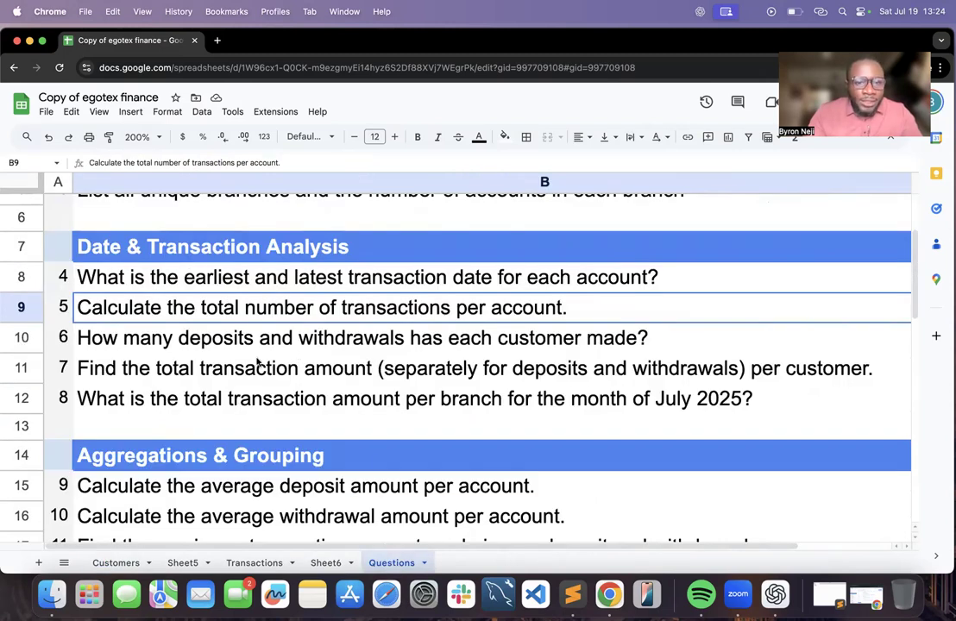
{"action": "left_click", "coordinate": [21, 337]}
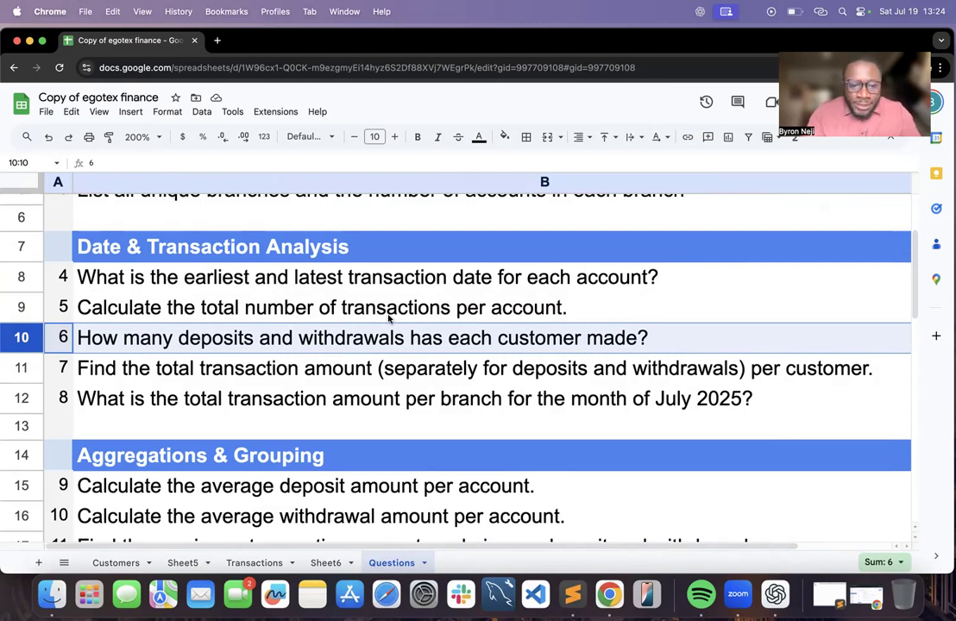
{"action": "left_click", "coordinate": [326, 563]}
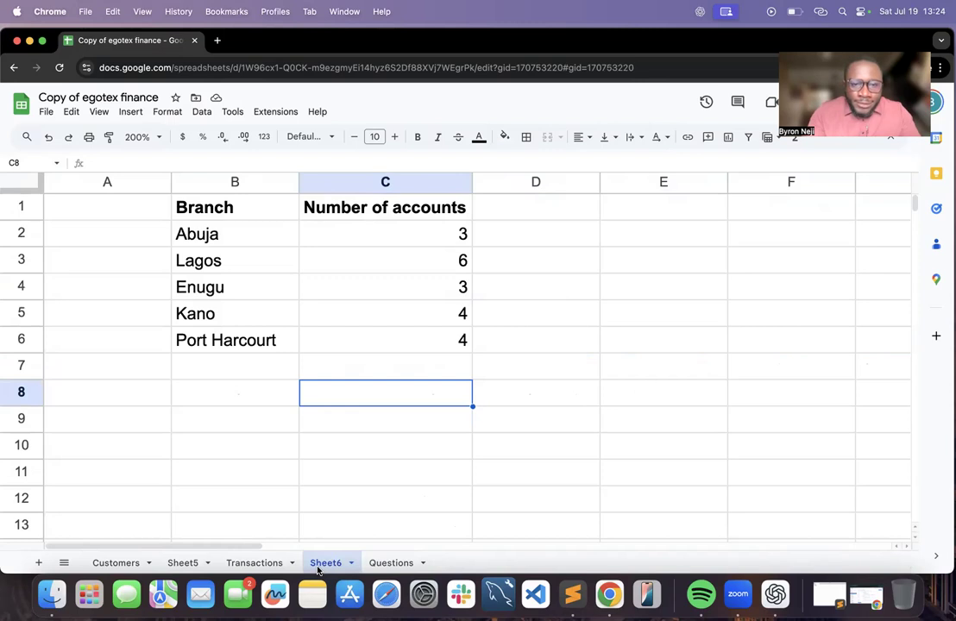
{"action": "left_click", "coordinate": [120, 563]}
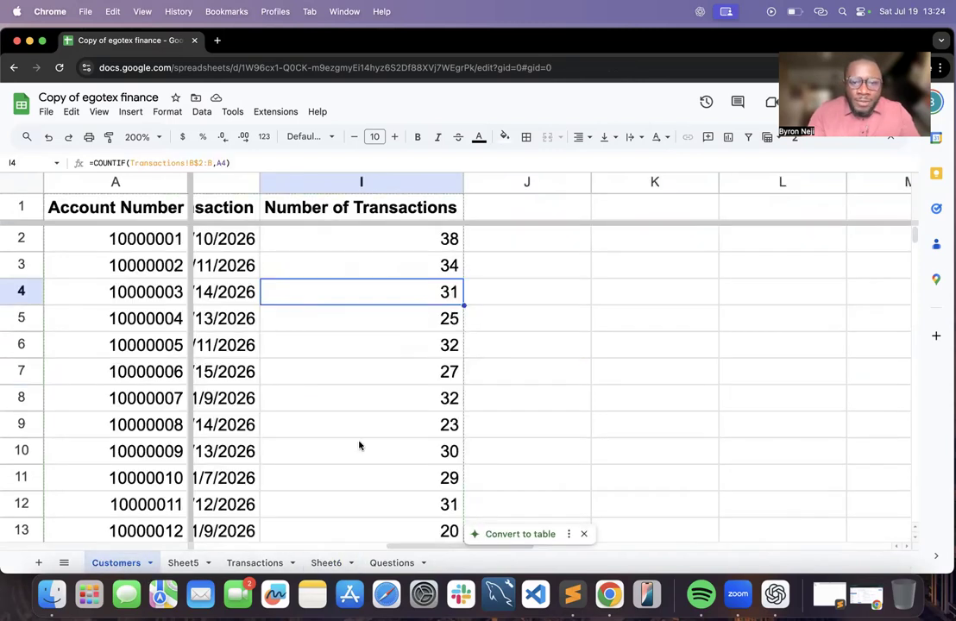
Enter the heading #Deposits in J1 of the Customers sheet, bold and without italics
{"action": "left_click", "coordinate": [501, 216]}
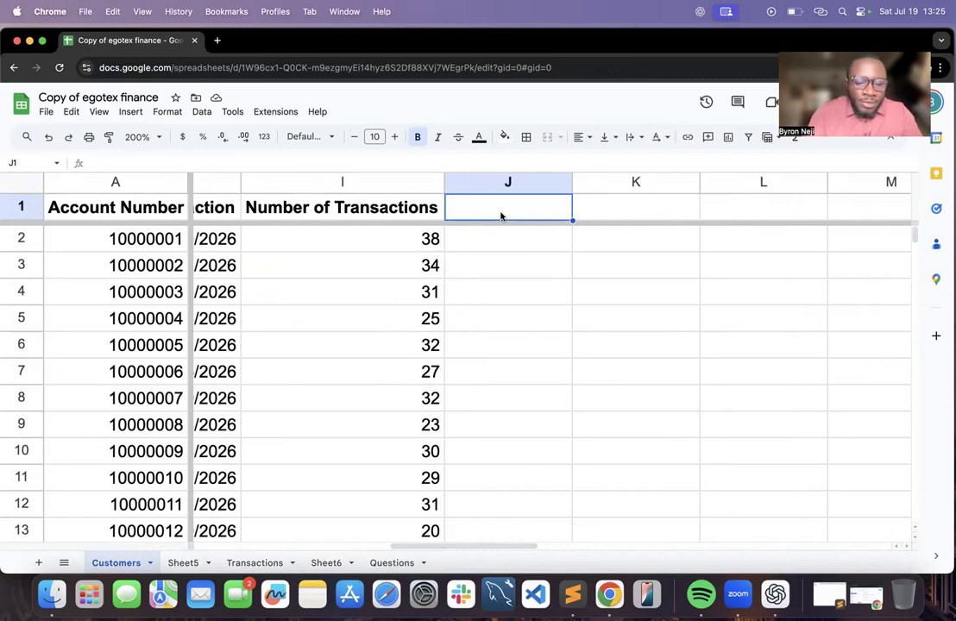
{"action": "key", "text": "ctrl+i"}
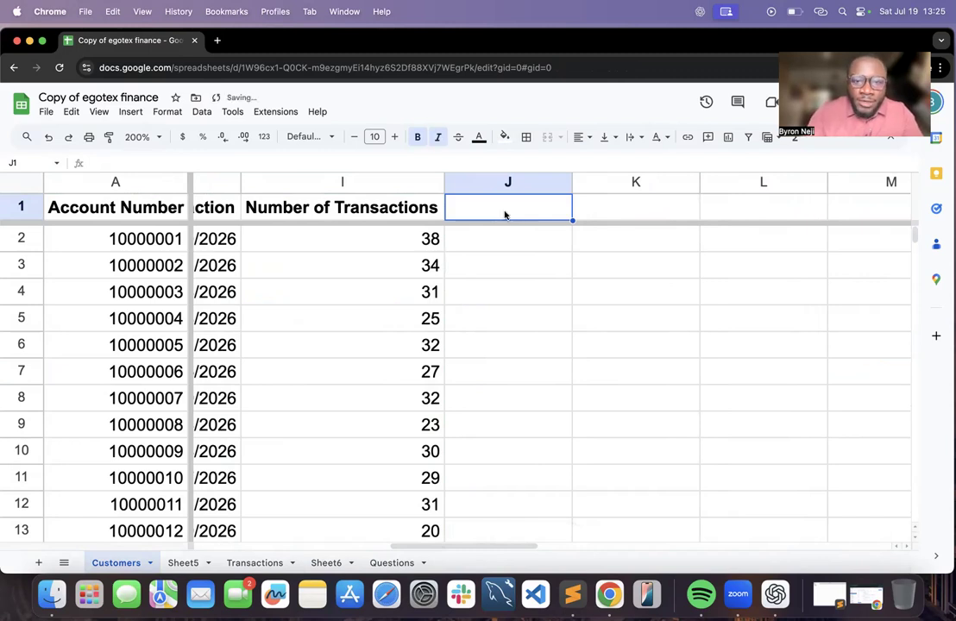
{"action": "double_click", "coordinate": [521, 204]}
{"action": "type", "text": "#Deposir"}
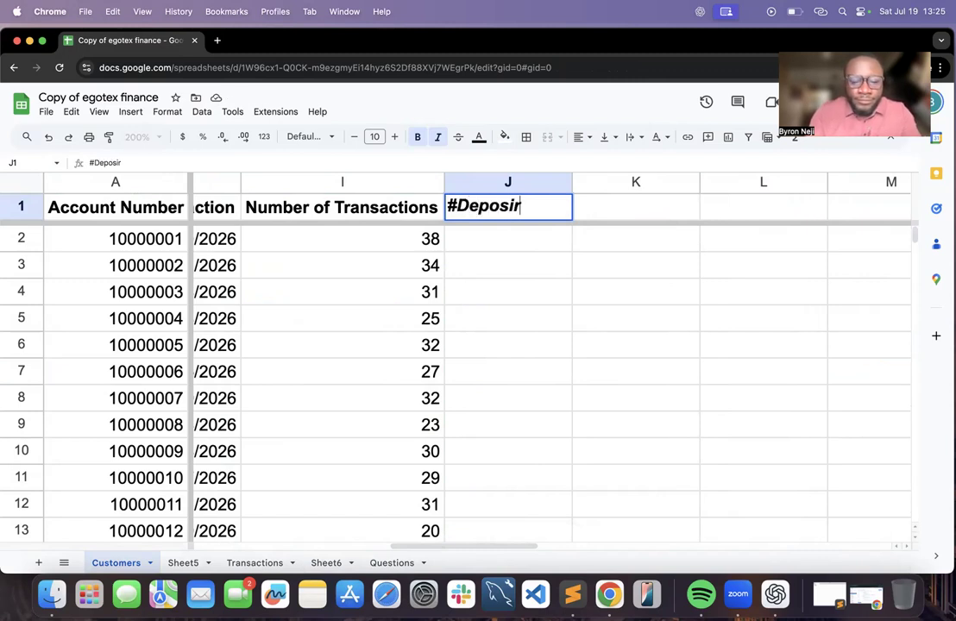
{"action": "key", "text": "BackSpace"}
{"action": "type", "text": "ts"}
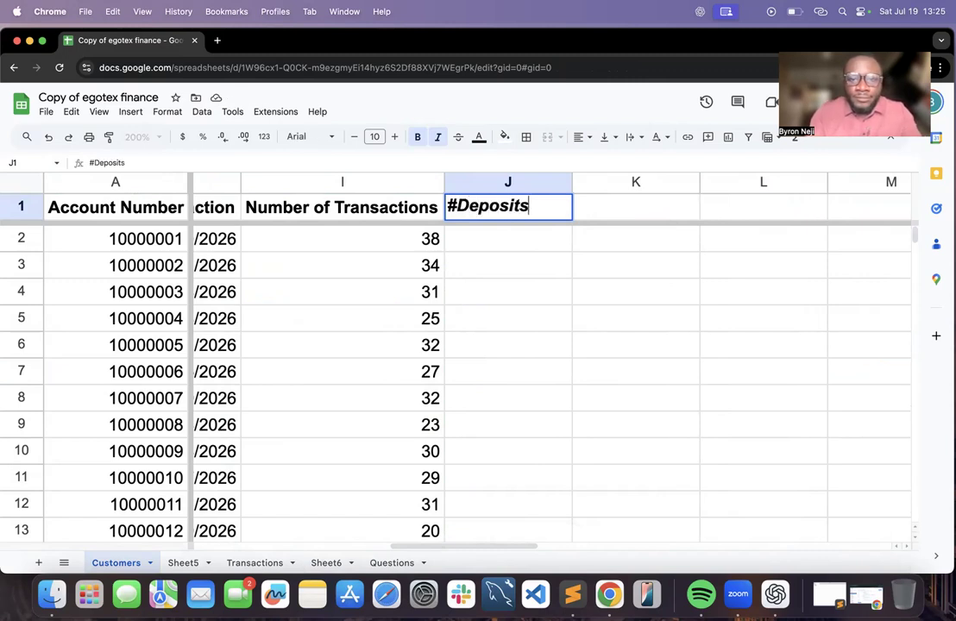
{"action": "key", "text": "super+a"}
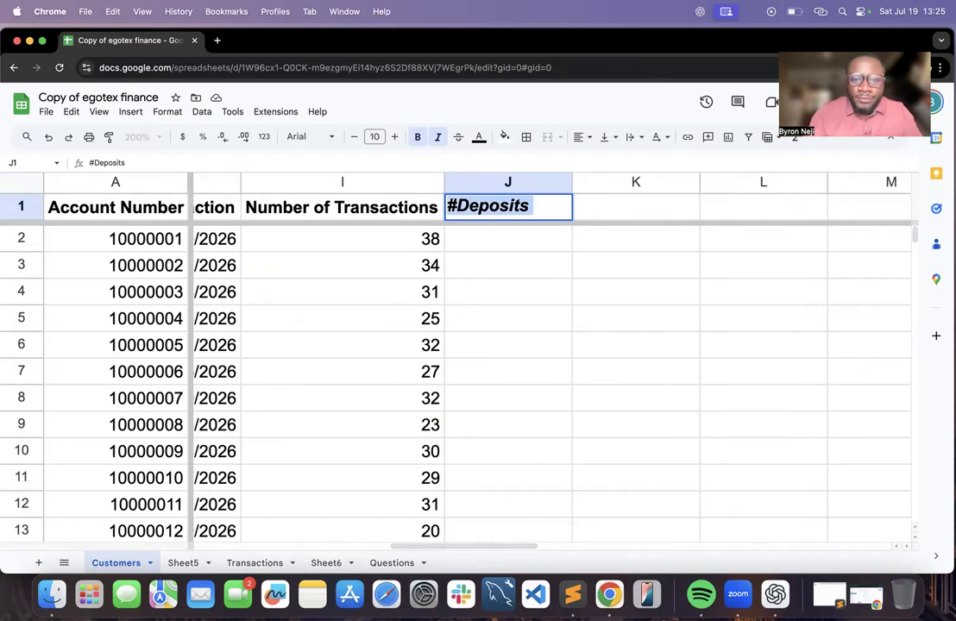
{"action": "key", "text": "super+i"}
Enter the heading #Withdrawals in K1, beside the #Deposits heading
{"action": "double_click", "coordinate": [619, 206]}
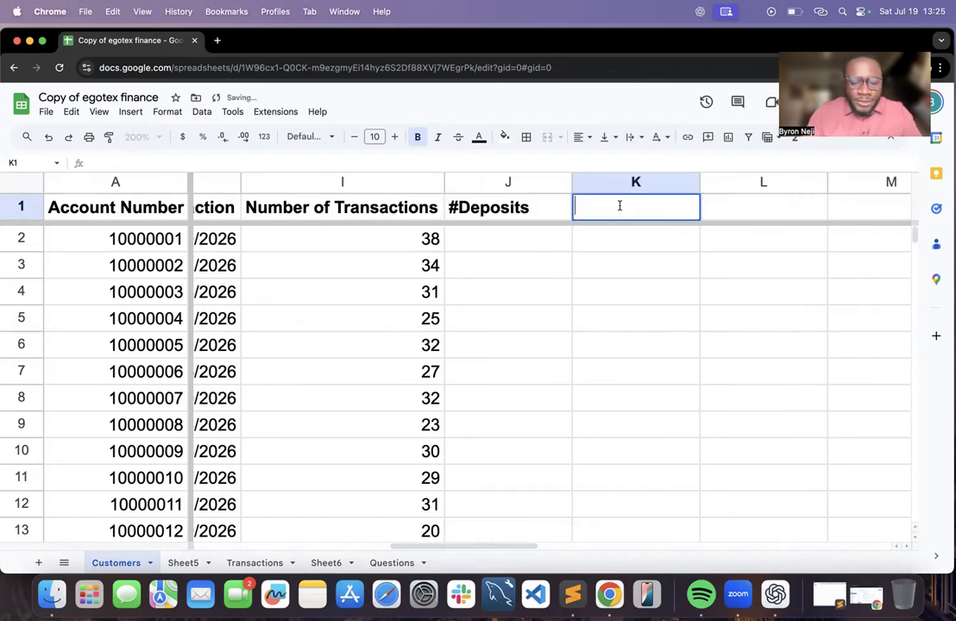
{"action": "type", "text": "#"}
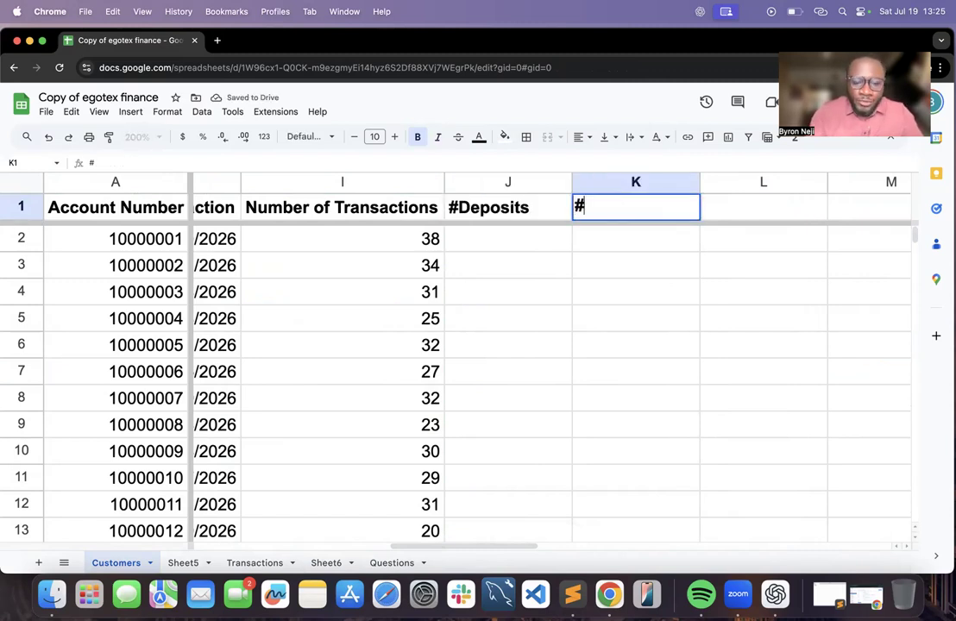
{"action": "type", "text": "With"}
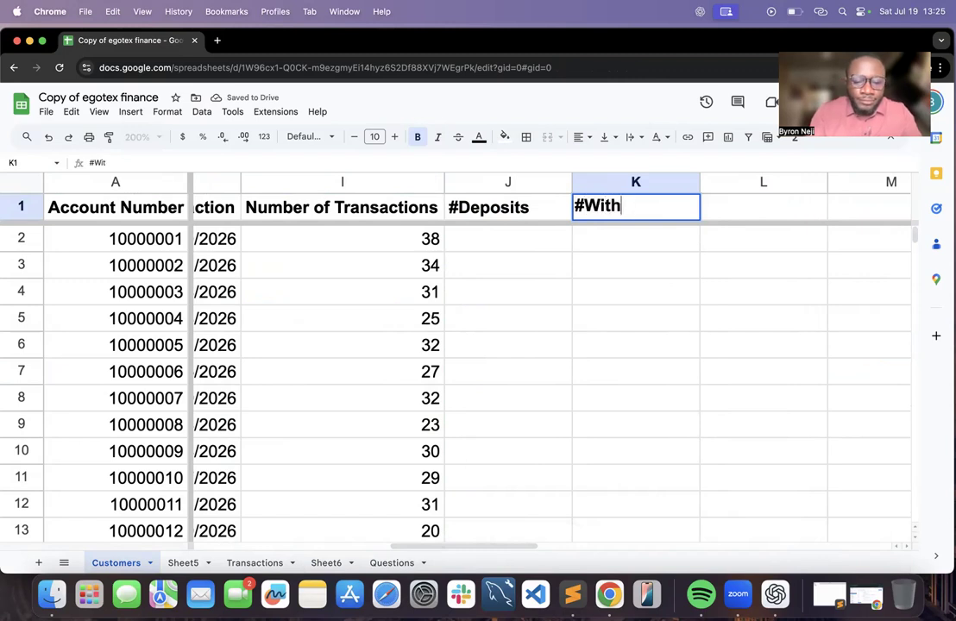
{"action": "type", "text": "drawals"}
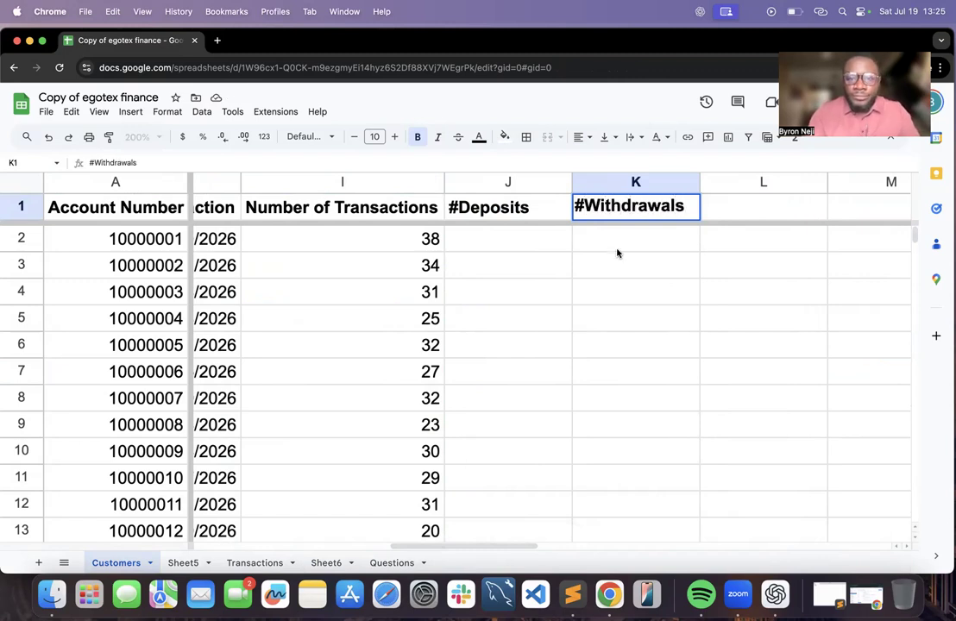
{"action": "left_click", "coordinate": [515, 246]}
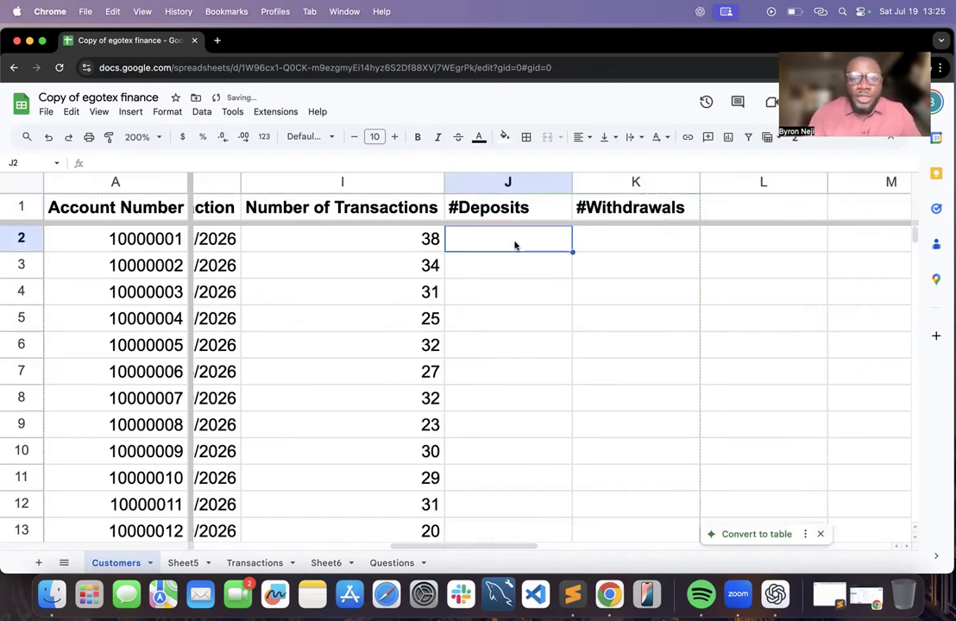
Review the COUNTIF formula in I2 and the first customer's account number in A2 as the basis for the deposit count
{"action": "double_click", "coordinate": [431, 240]}
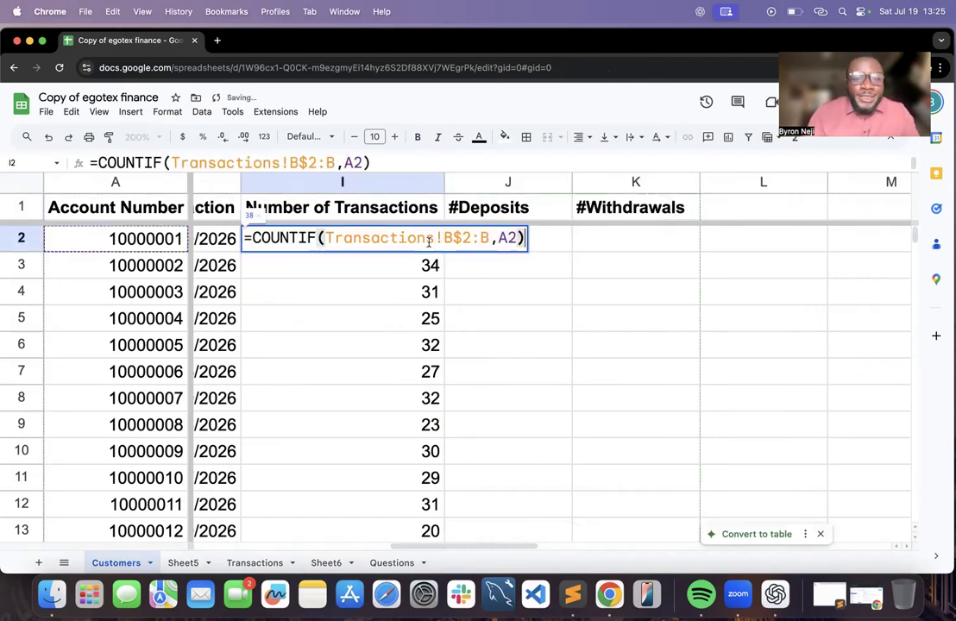
{"action": "key", "text": "Escape"}
{"action": "left_click", "coordinate": [522, 242]}
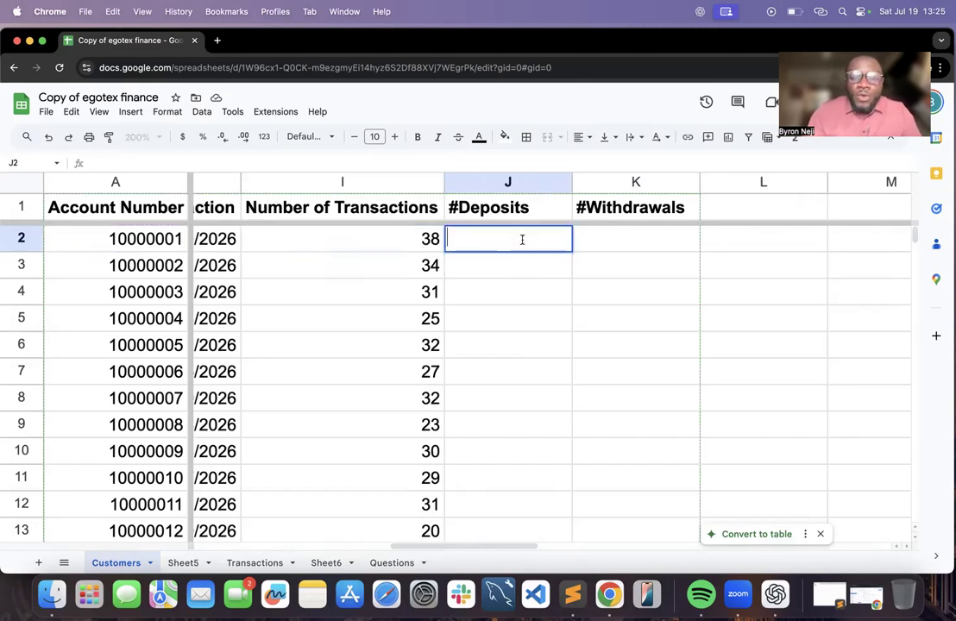
{"action": "double_click", "coordinate": [522, 240]}
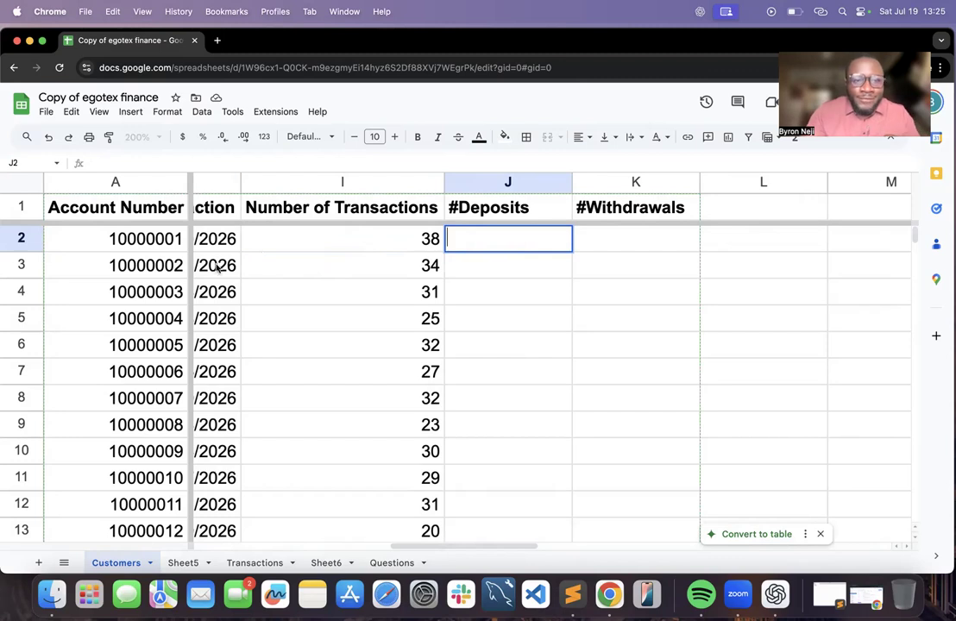
{"action": "left_click", "coordinate": [149, 240]}
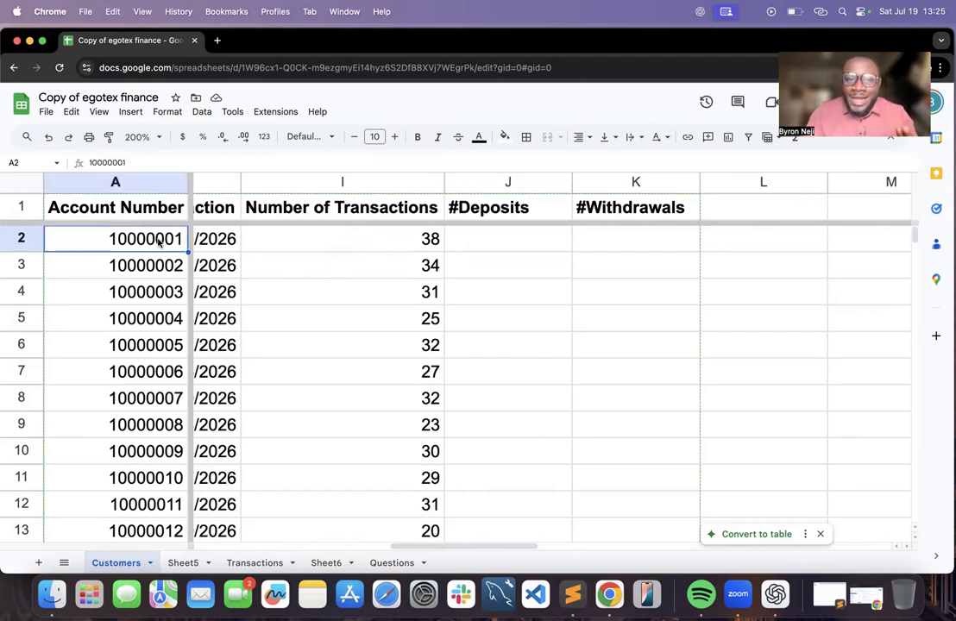
Start a COUNTIFS formula in J2 with Transactions!B2:B as the first criteria range and A2 as its criterion
{"action": "left_click", "coordinate": [499, 250]}
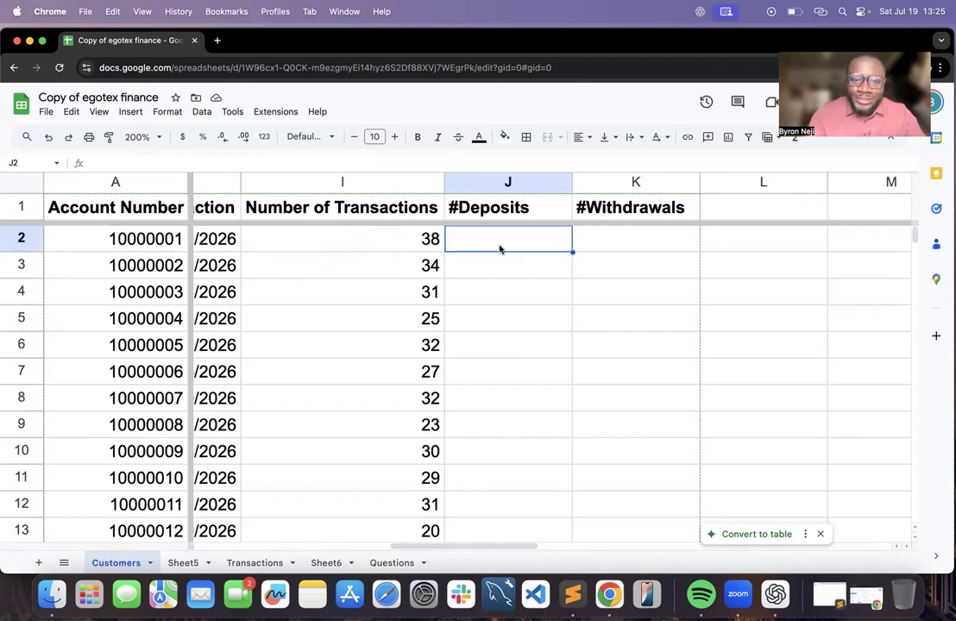
{"action": "type", "text": "=COUN"}
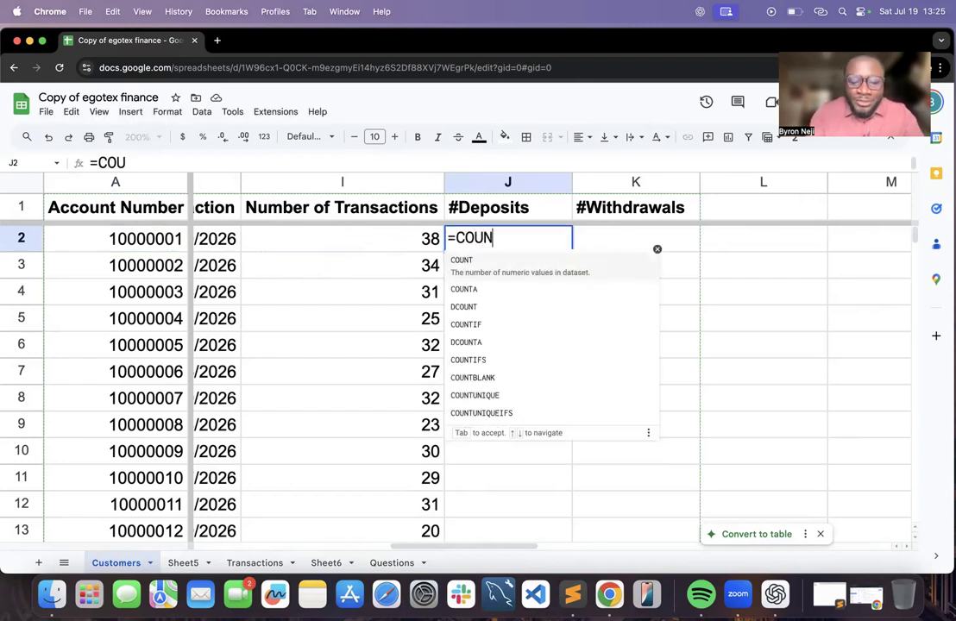
{"action": "type", "text": "TIF"}
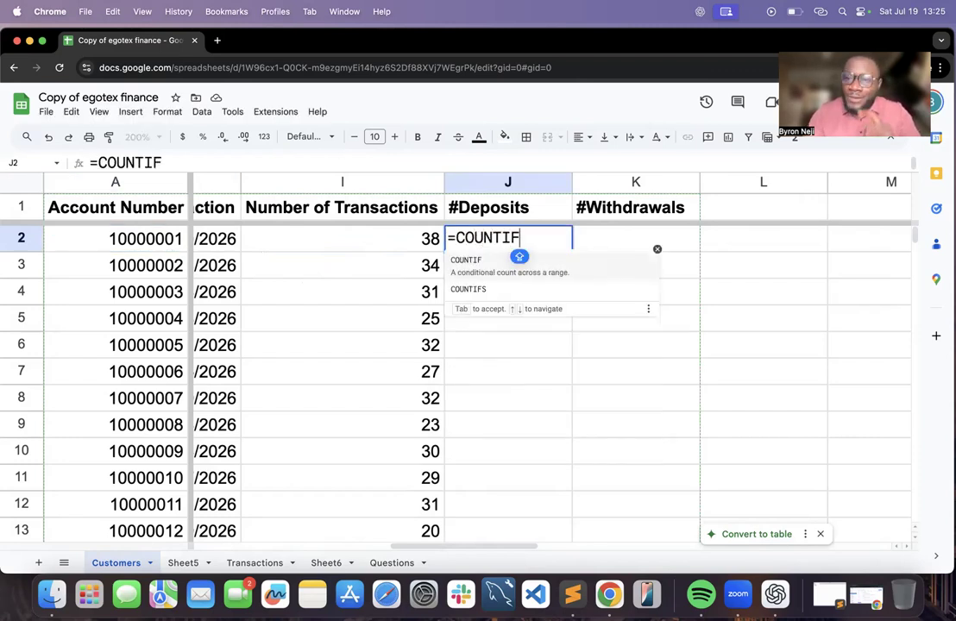
{"action": "type", "text": "S"}
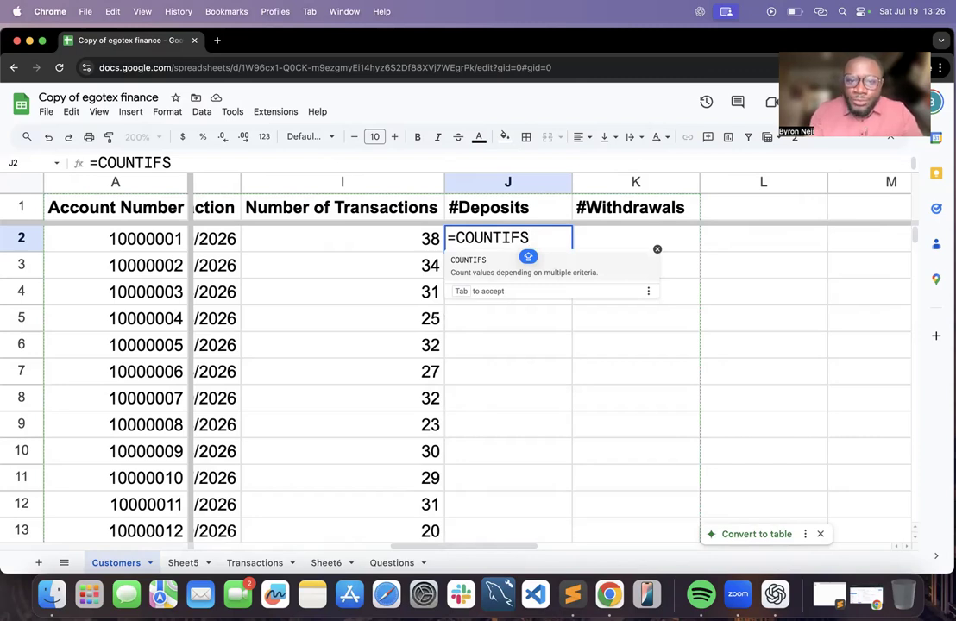
{"action": "type", "text": "("}
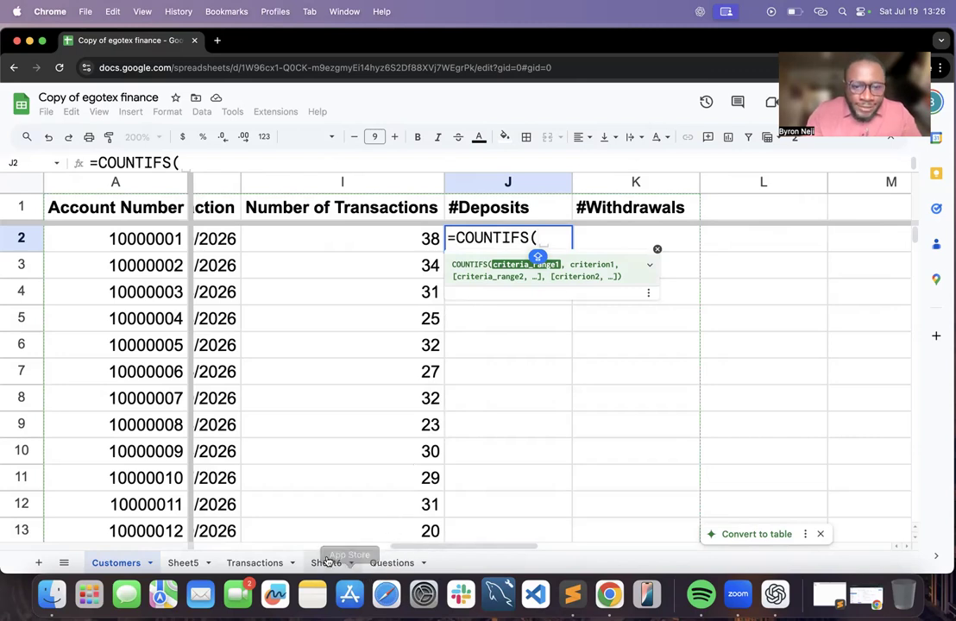
{"action": "left_click", "coordinate": [255, 562]}
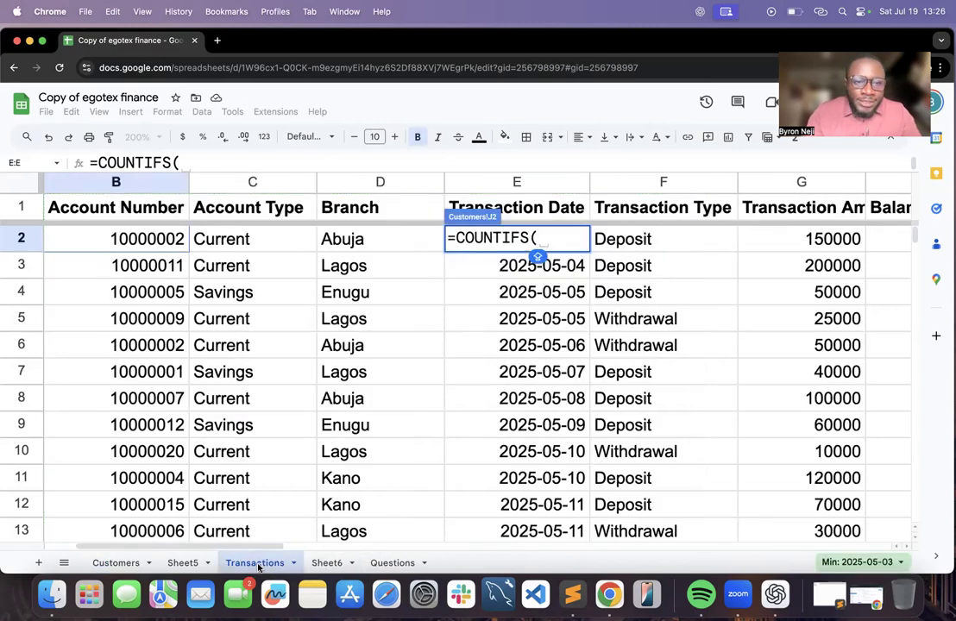
{"action": "left_click", "coordinate": [149, 238]}
{"action": "type", "text": ":"}
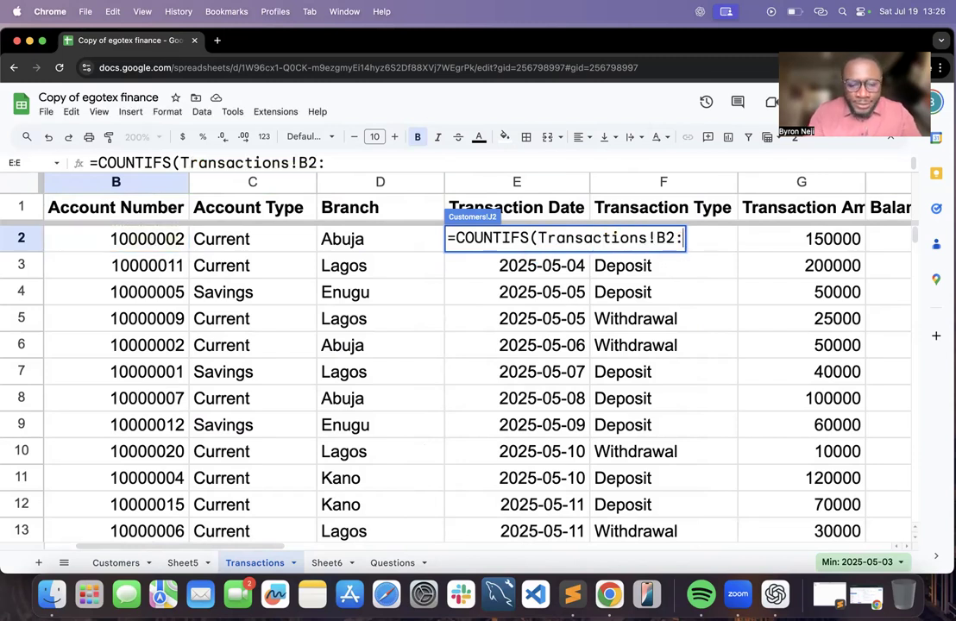
{"action": "type", "text": "B,"}
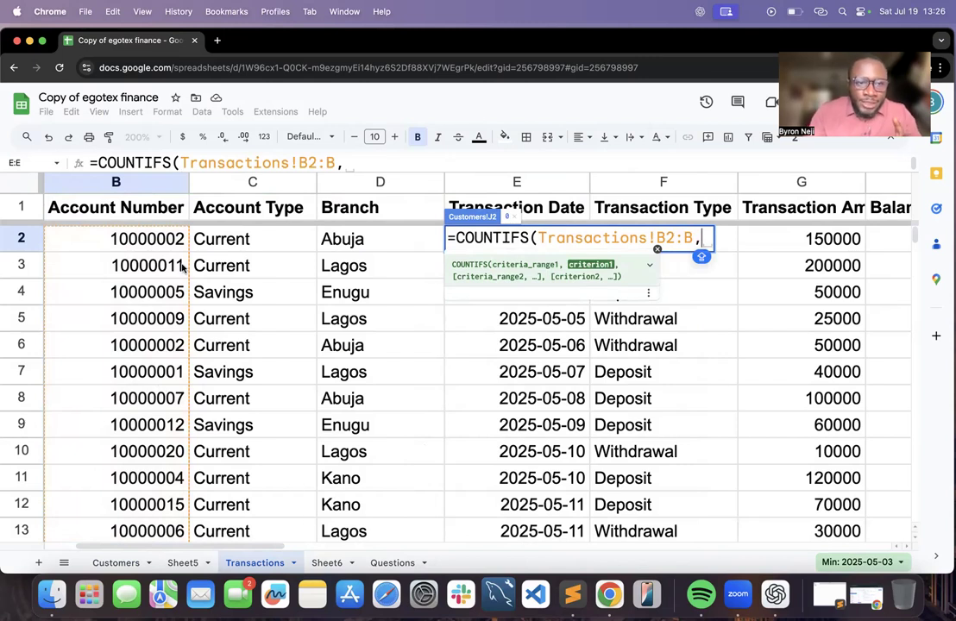
{"action": "left_click", "coordinate": [122, 562]}
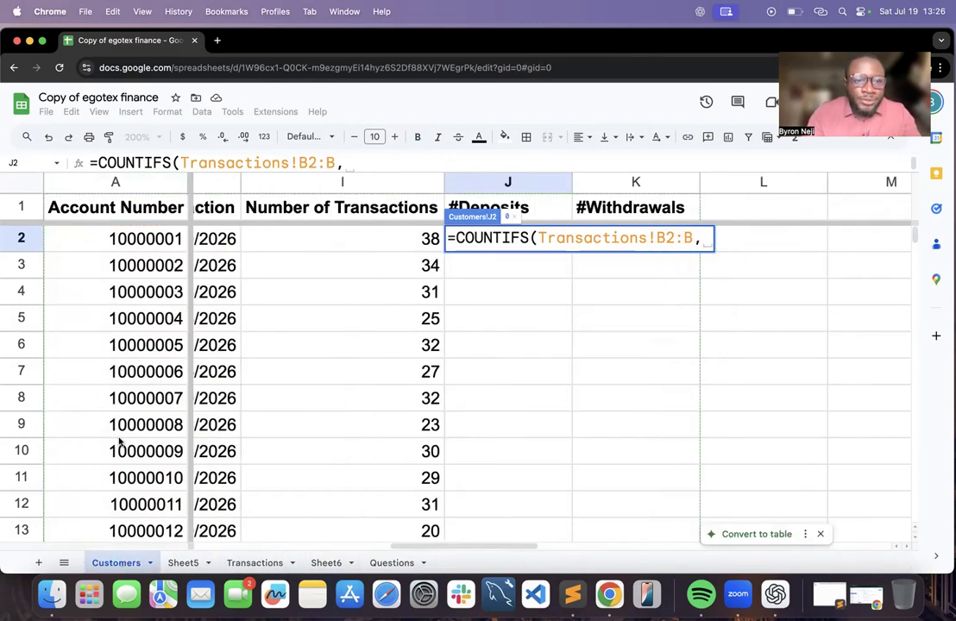
{"action": "left_click", "coordinate": [153, 241]}
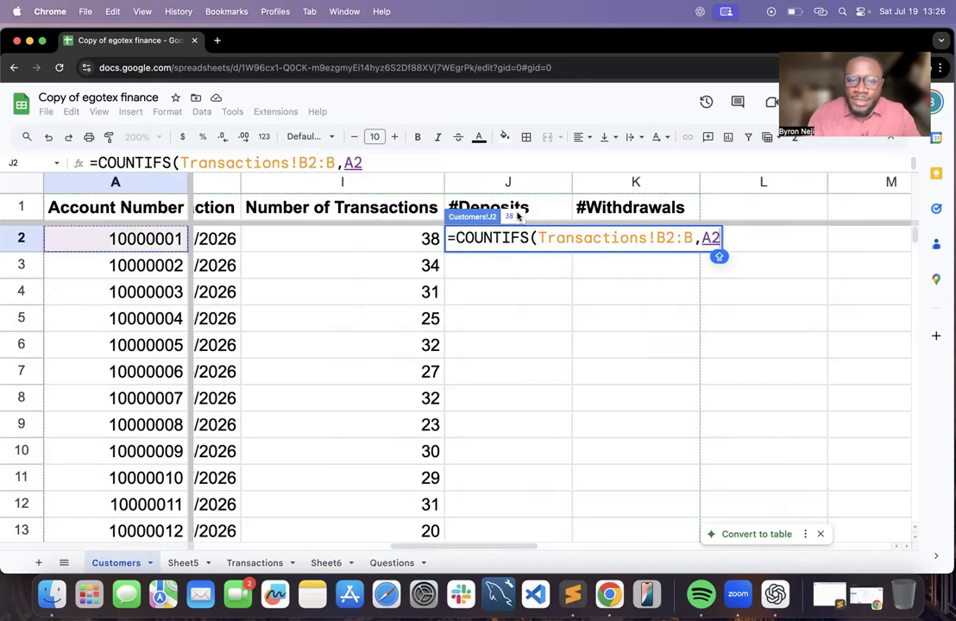
Add Transactions!F2:F as the second criteria range with the criterion "Deposit" and complete the COUNTIFS formula in J2
{"action": "type", "text": ","}
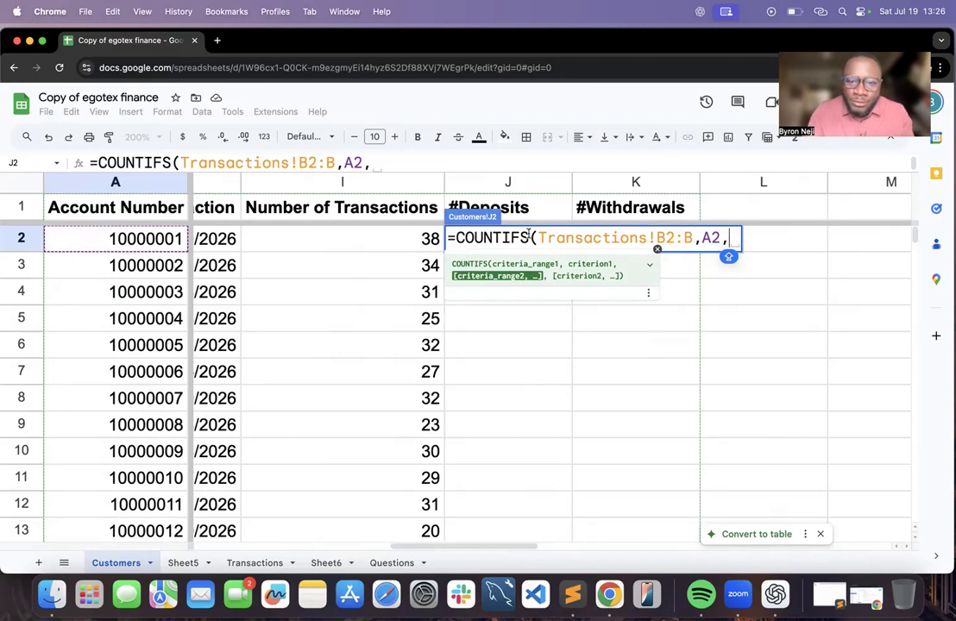
{"action": "left_click", "coordinate": [244, 569]}
{"action": "scroll", "coordinate": [352, 380], "scroll_direction": "right", "scroll_amount": 2}
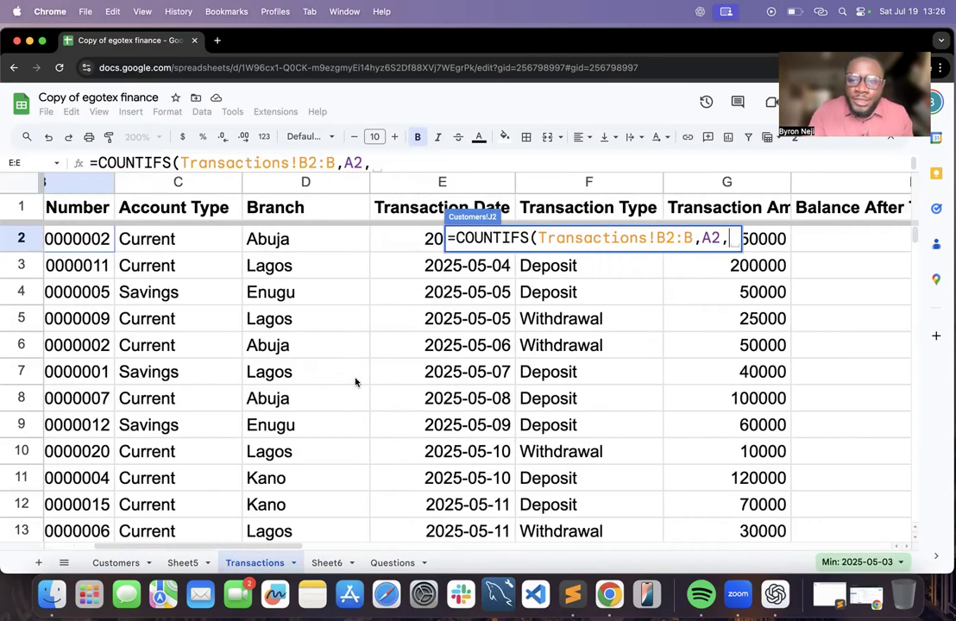
{"action": "scroll", "coordinate": [355, 382], "scroll_direction": "right", "scroll_amount": 5}
{"action": "scroll", "coordinate": [355, 382], "scroll_direction": "left", "scroll_amount": 1}
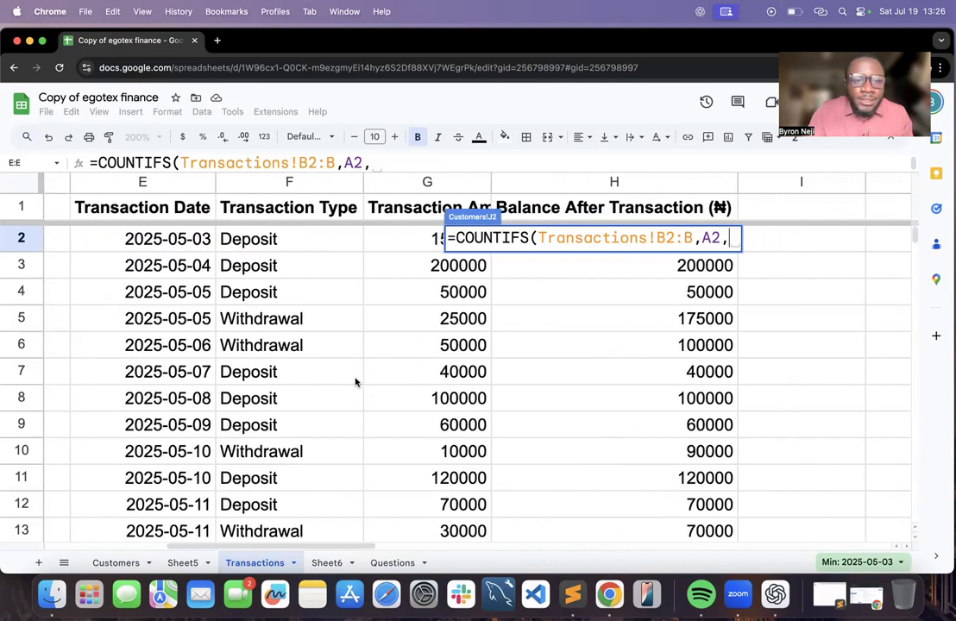
{"action": "scroll", "coordinate": [355, 382], "scroll_direction": "left", "scroll_amount": 3}
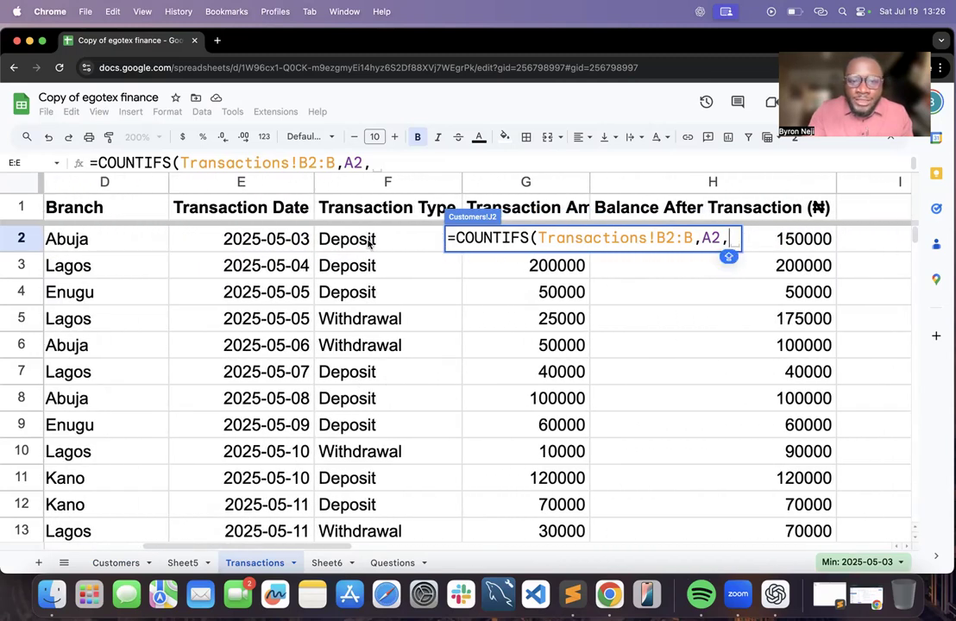
{"action": "left_click", "coordinate": [369, 244]}
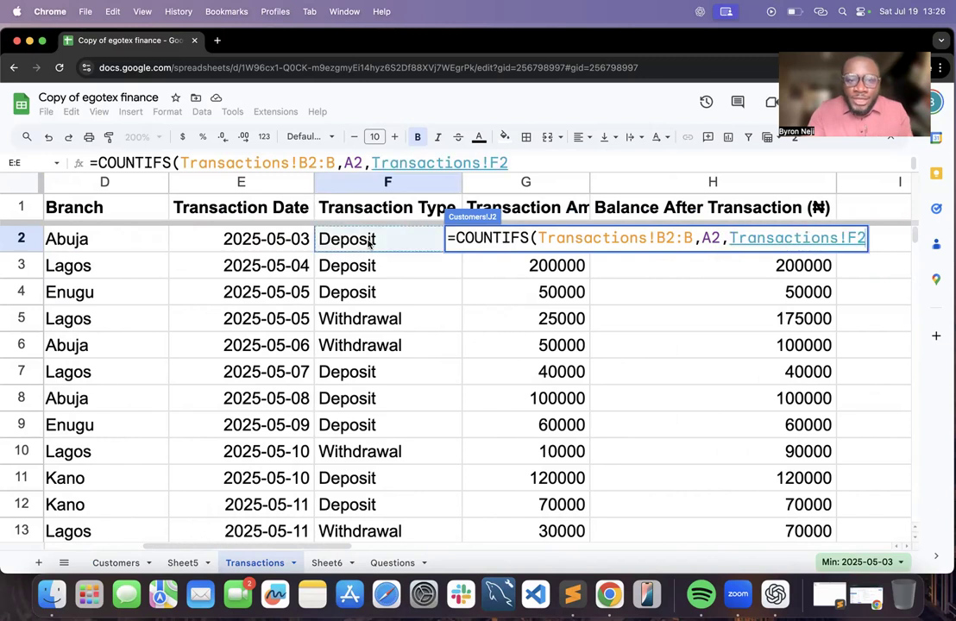
{"action": "type", "text": ":"}
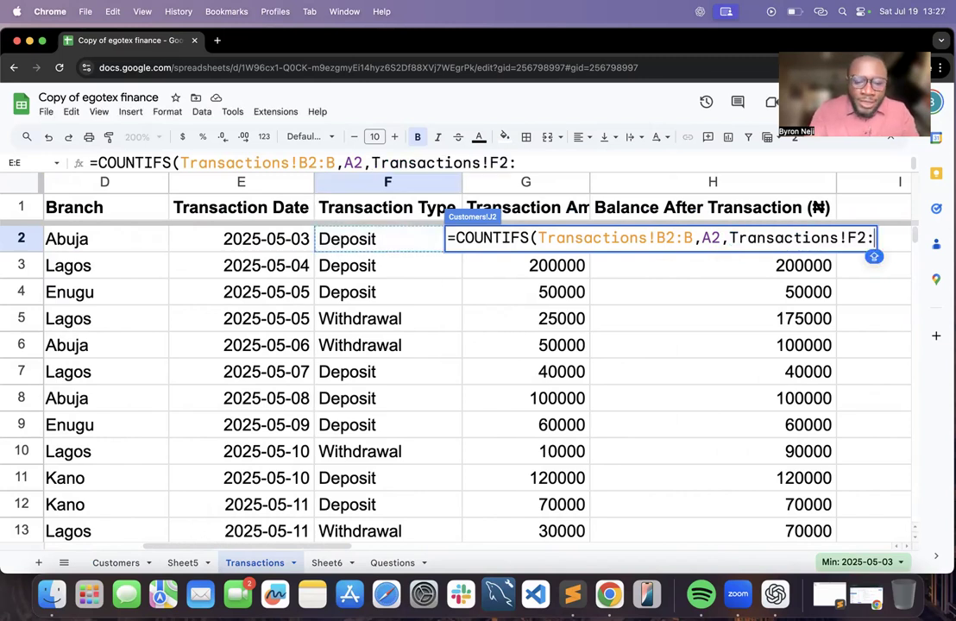
{"action": "type", "text": "F,"}
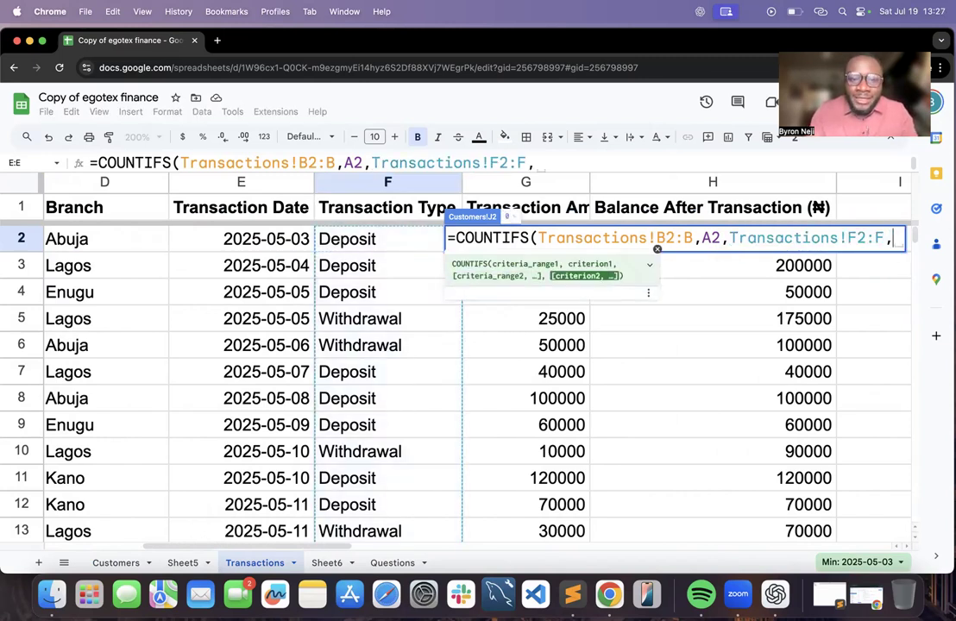
{"action": "type", "text": "\""}
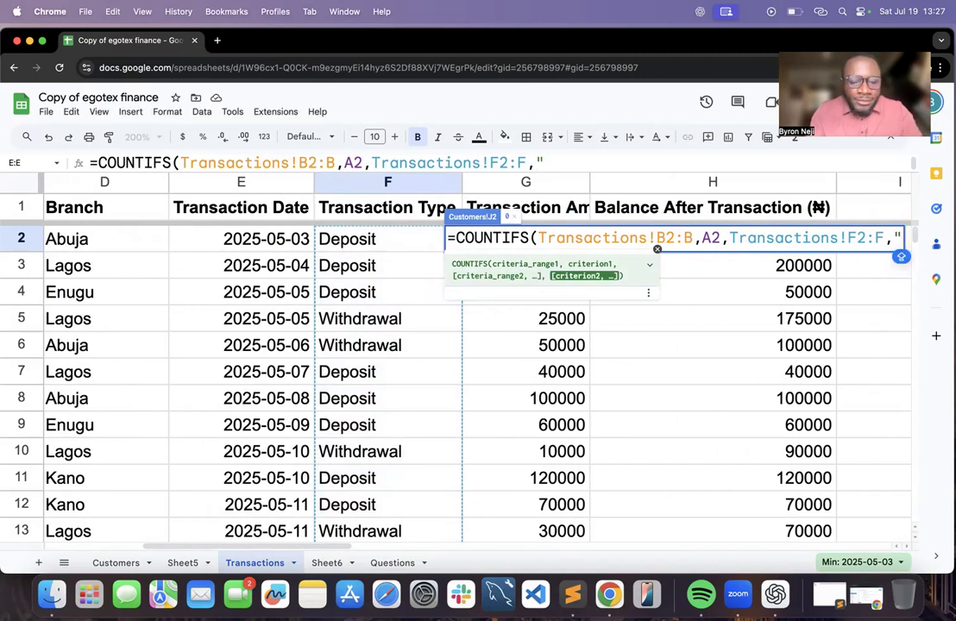
{"action": "type", "text": "Depo"}
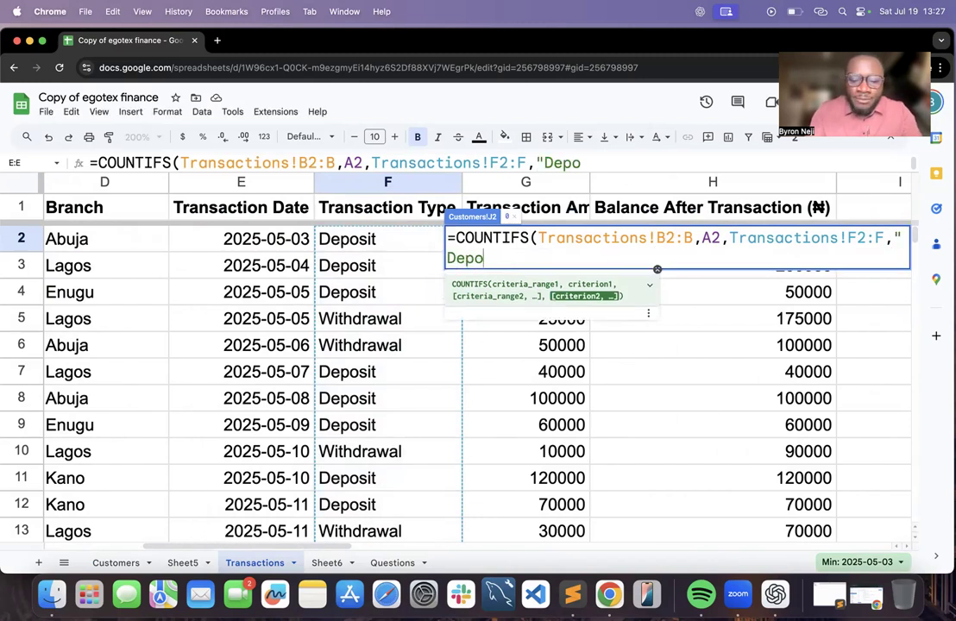
{"action": "type", "text": "sit"}
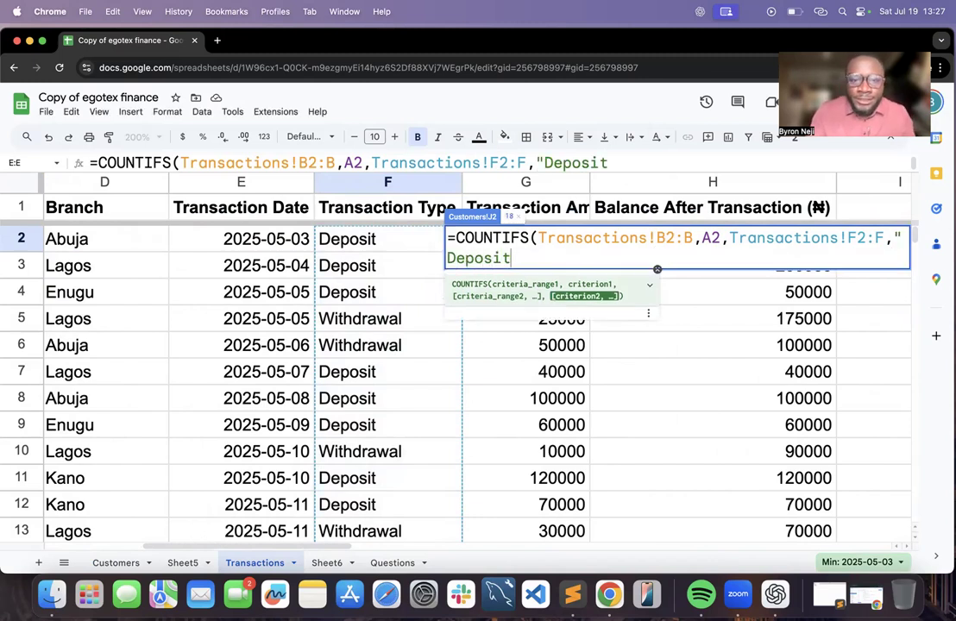
{"action": "type", "text": "\""}
{"action": "key", "text": "Return"}
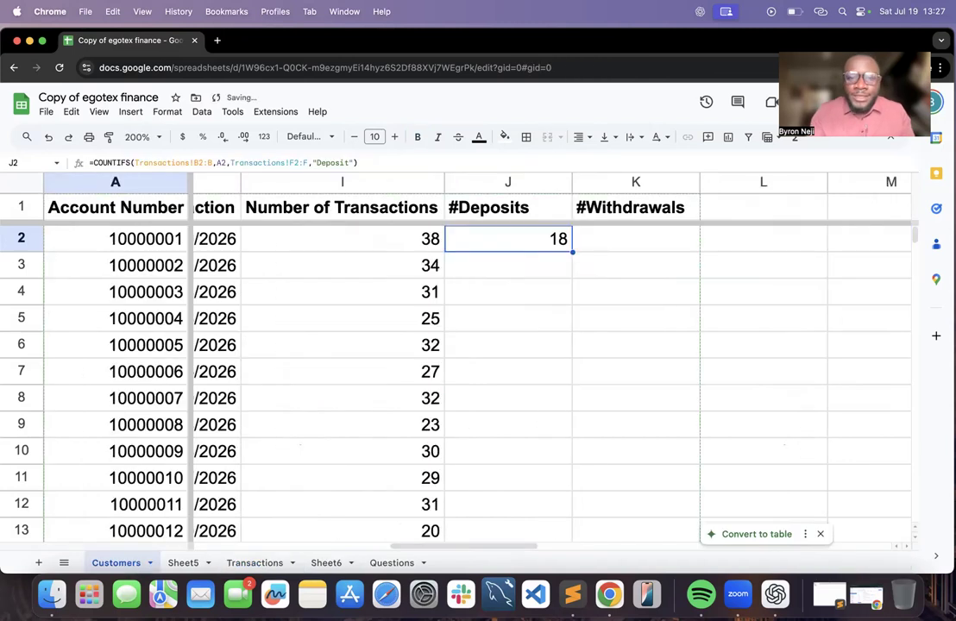
Make the first criteria range of the COUNTIFS formula in J2 absolute, as Transactions!$B$2:$B
{"action": "double_click", "coordinate": [530, 243]}
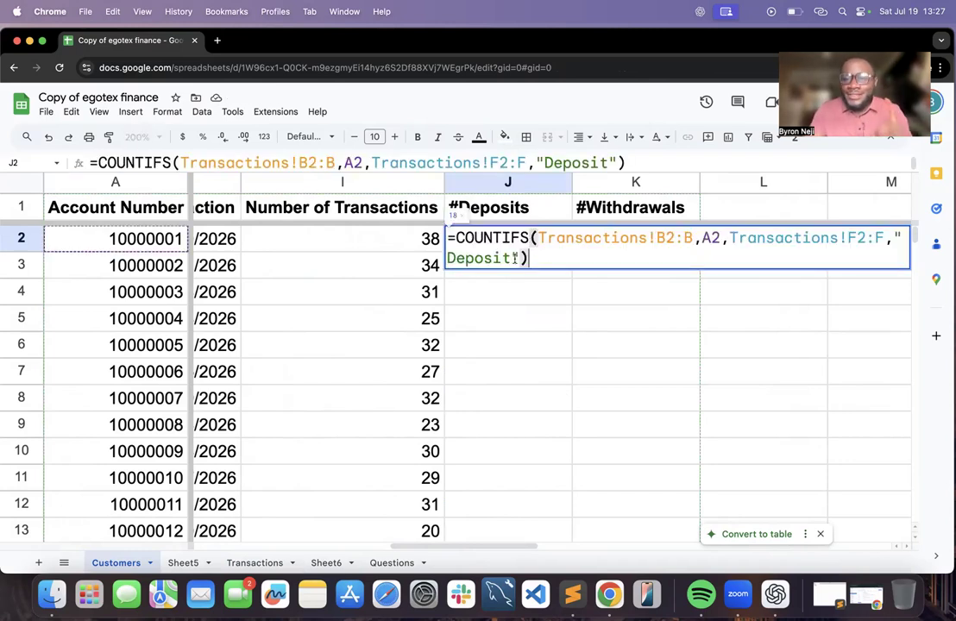
{"action": "left_click", "coordinate": [518, 311]}
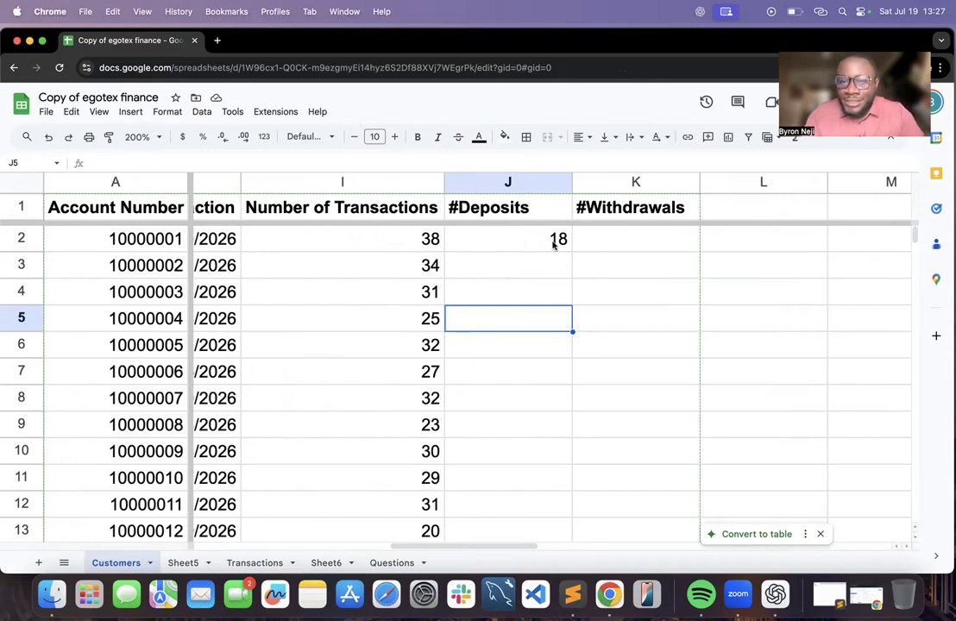
{"action": "left_click", "coordinate": [640, 241]}
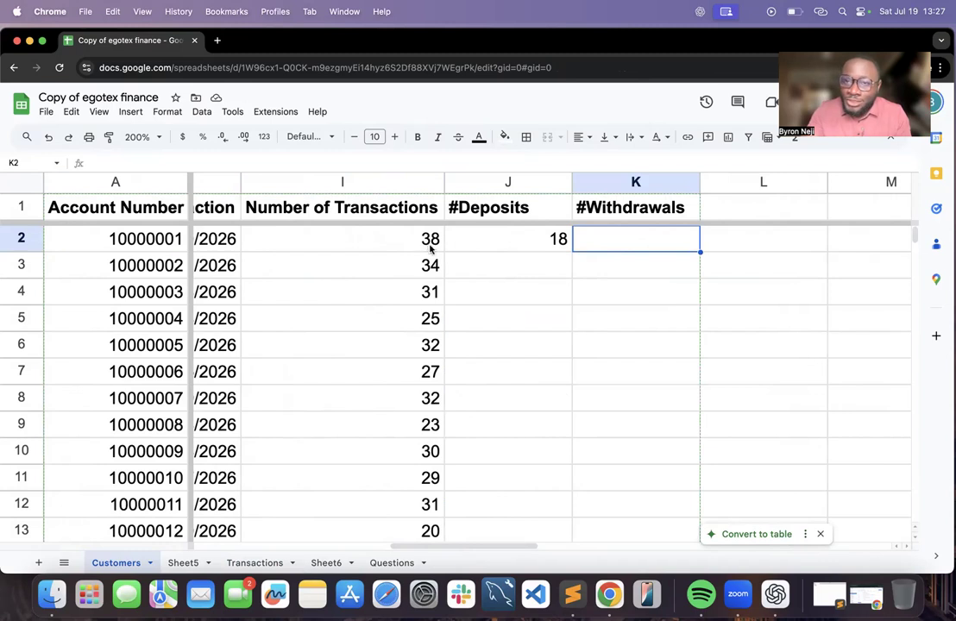
{"action": "double_click", "coordinate": [553, 242]}
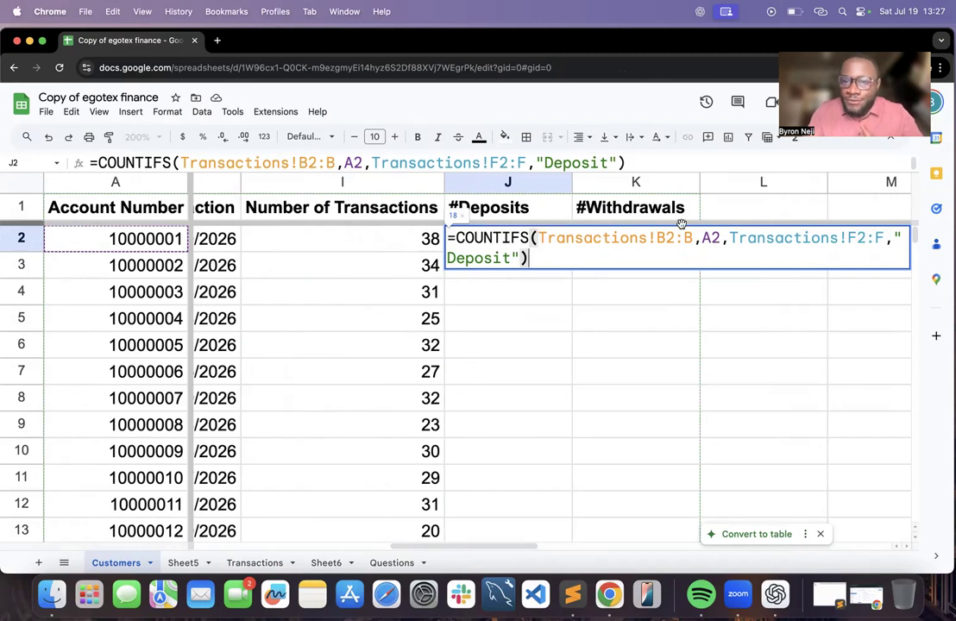
{"action": "left_click", "coordinate": [655, 242]}
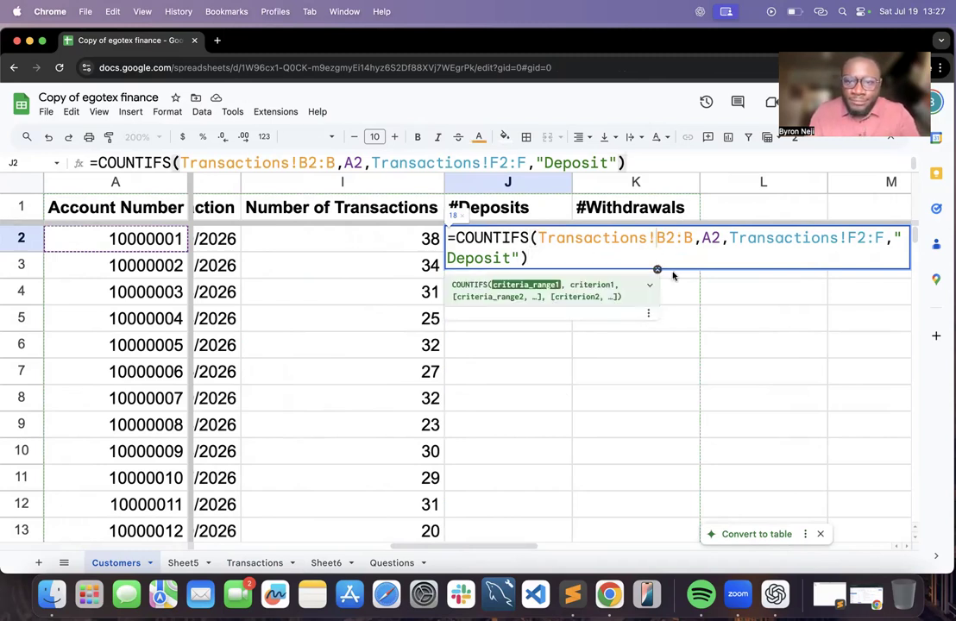
{"action": "type", "text": "$"}
{"action": "key", "text": "Right"}
{"action": "type", "text": "$"}
{"action": "key", "text": "Right"}
{"action": "key", "text": "Right"}
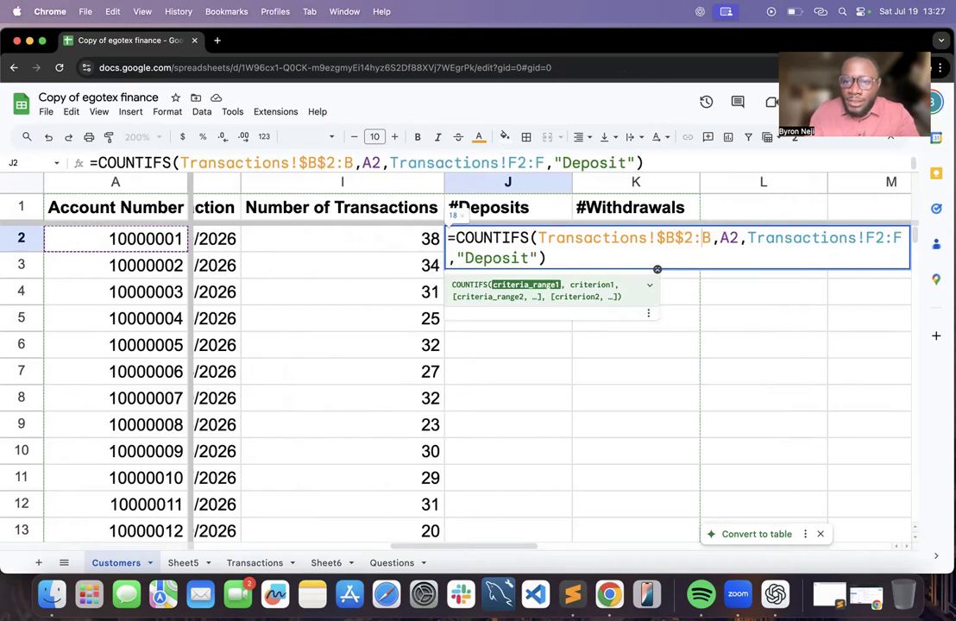
{"action": "type", "text": "$"}
Make the second criteria range of the COUNTIFS formula in J2 absolute, as Transactions!$F$2:$F, and commit the formula
{"action": "key", "text": "Right"}
{"action": "key", "text": "Right"}
{"action": "key", "text": "Right"}
{"action": "key", "text": "Right"}
{"action": "key", "text": "Right"}
{"action": "key", "text": "Right"}
{"action": "key", "text": "Right"}
{"action": "key", "text": "Right"}
{"action": "key", "text": "Right"}
{"action": "key", "text": "Right"}
{"action": "key", "text": "Right"}
{"action": "key", "text": "Right"}
{"action": "key", "text": "Right"}
{"action": "key", "text": "Right"}
{"action": "key", "text": "Right"}
{"action": "key", "text": "Right"}
{"action": "key", "text": "Right"}
{"action": "key", "text": "Right"}
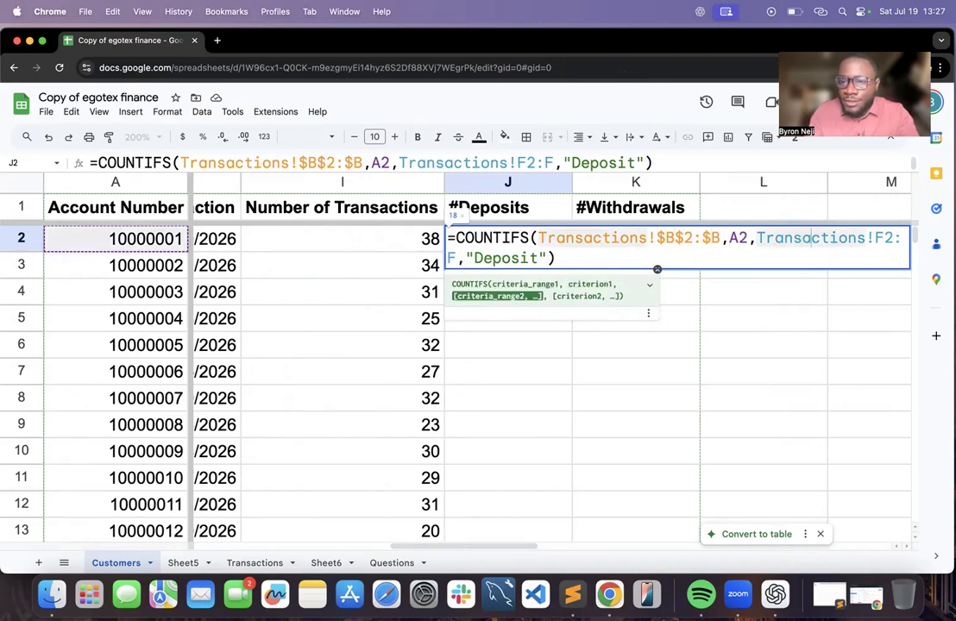
{"action": "key", "text": "Right"}
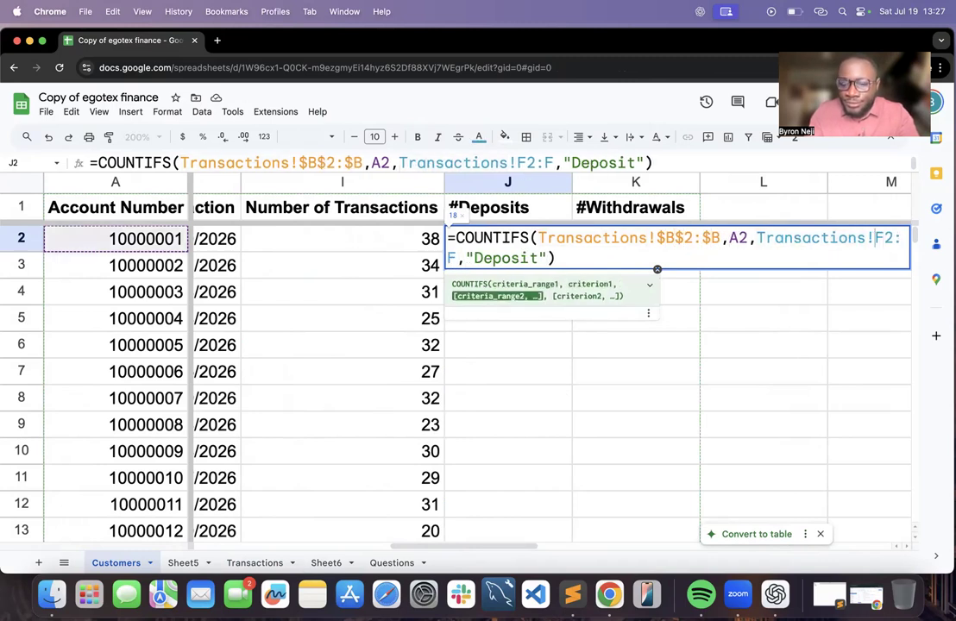
{"action": "key", "text": "Left"}
{"action": "type", "text": "$"}
{"action": "key", "text": "Right"}
{"action": "type", "text": "$"}
{"action": "key", "text": "Right"}
{"action": "type", "text": "$"}
{"action": "key", "text": "Return"}
Copy the formula text of J2 unchanged into K2 under the #Withdrawals heading
{"action": "double_click", "coordinate": [500, 237]}
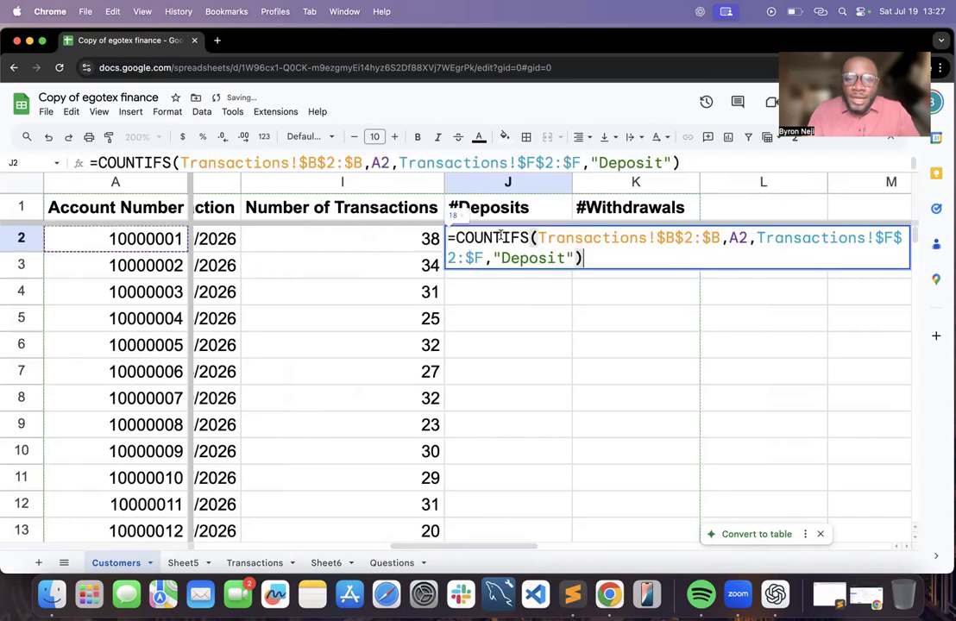
{"action": "key", "text": "super+a"}
{"action": "key", "text": "super+c"}
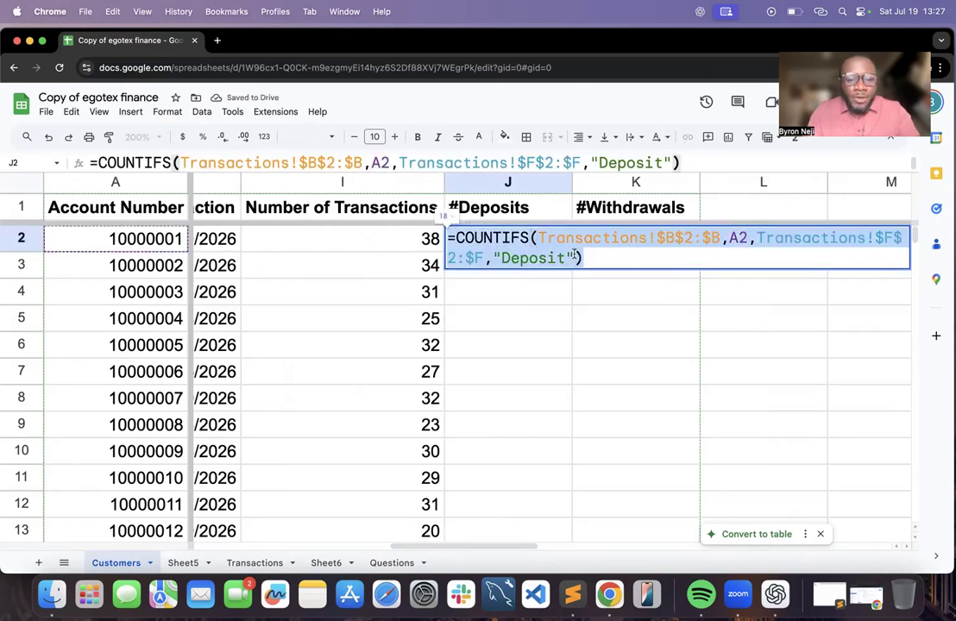
{"action": "key", "text": "Escape"}
{"action": "left_click", "coordinate": [608, 246]}
{"action": "double_click", "coordinate": [608, 243]}
{"action": "key", "text": "super+v"}
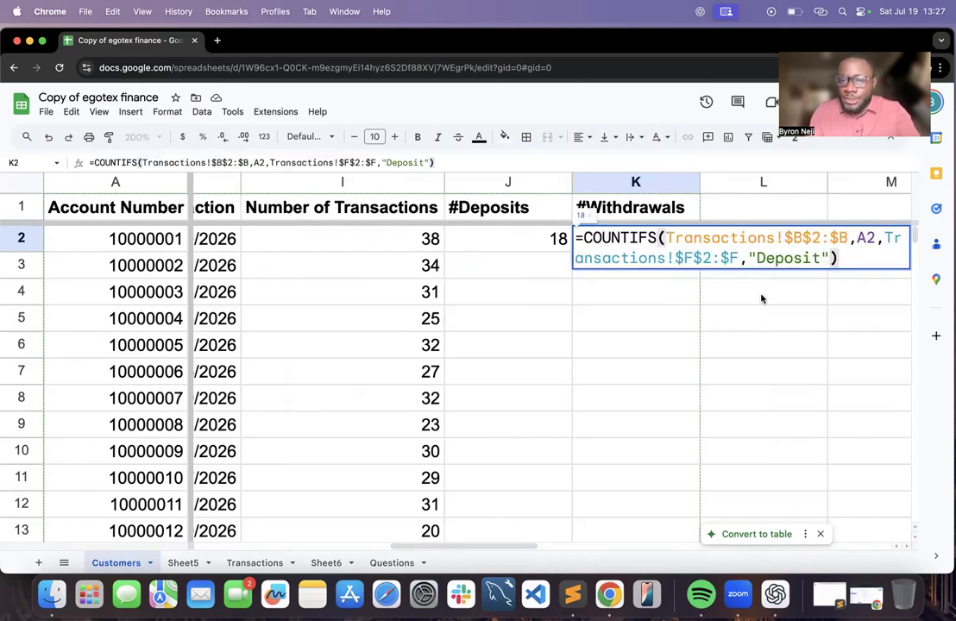
{"action": "key", "text": "Return"}
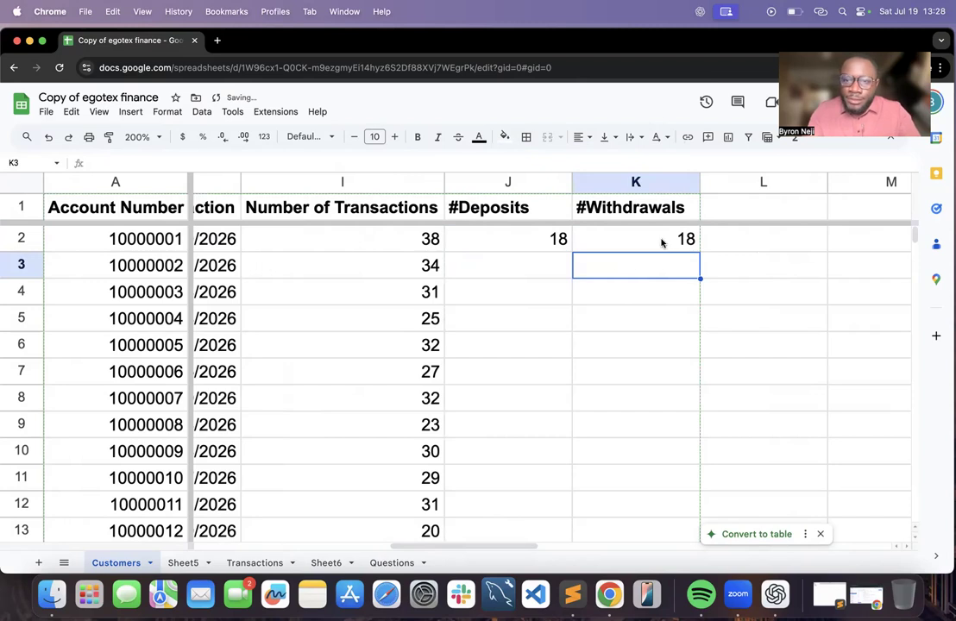
Copy the word Withdrawal from cell F5 in the Transaction Type column of the Transactions sheet
{"action": "left_click", "coordinate": [257, 563]}
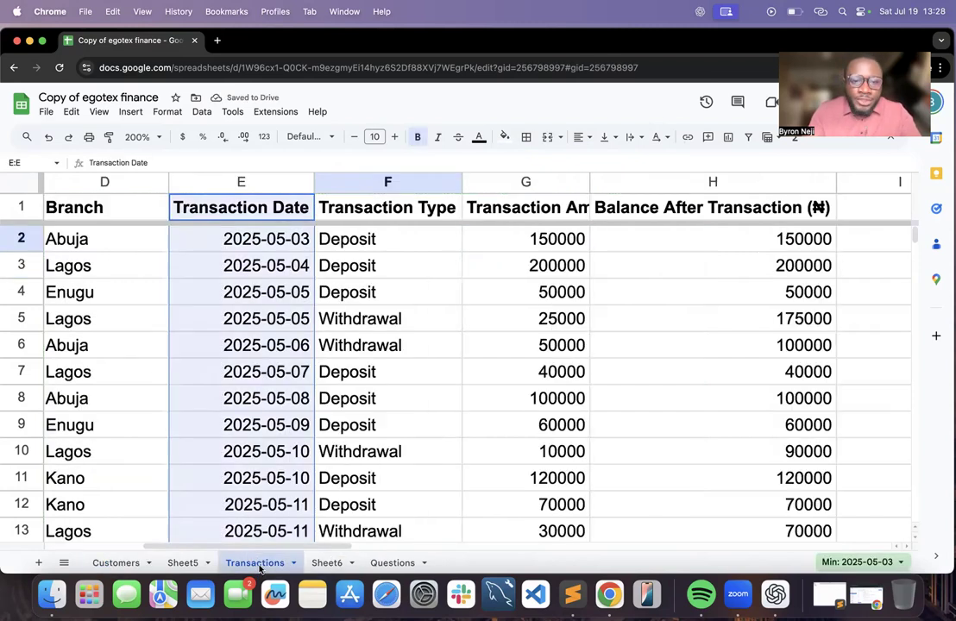
{"action": "double_click", "coordinate": [384, 318]}
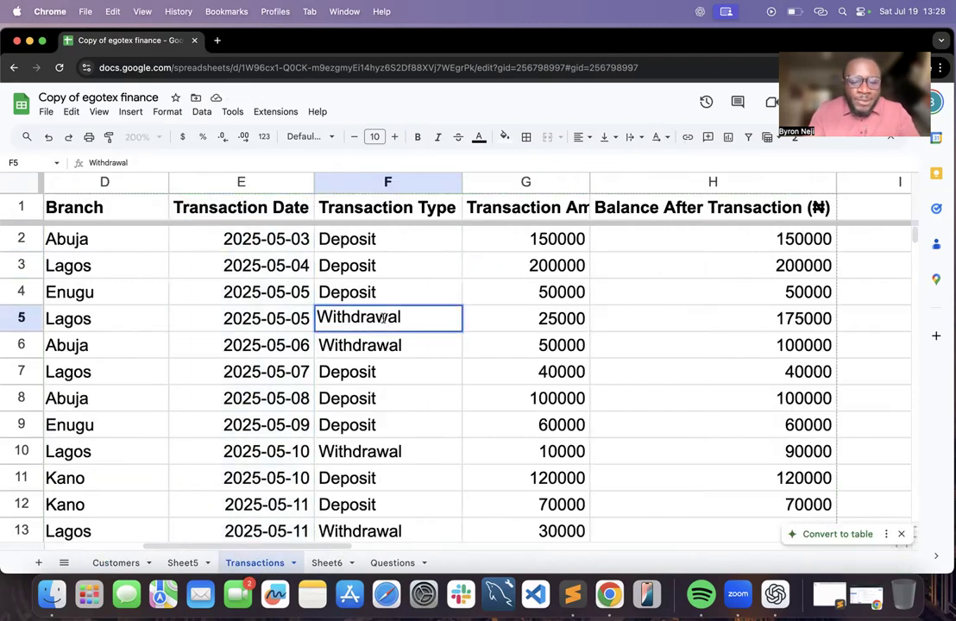
{"action": "double_click", "coordinate": [385, 318]}
{"action": "key", "text": "super+c"}
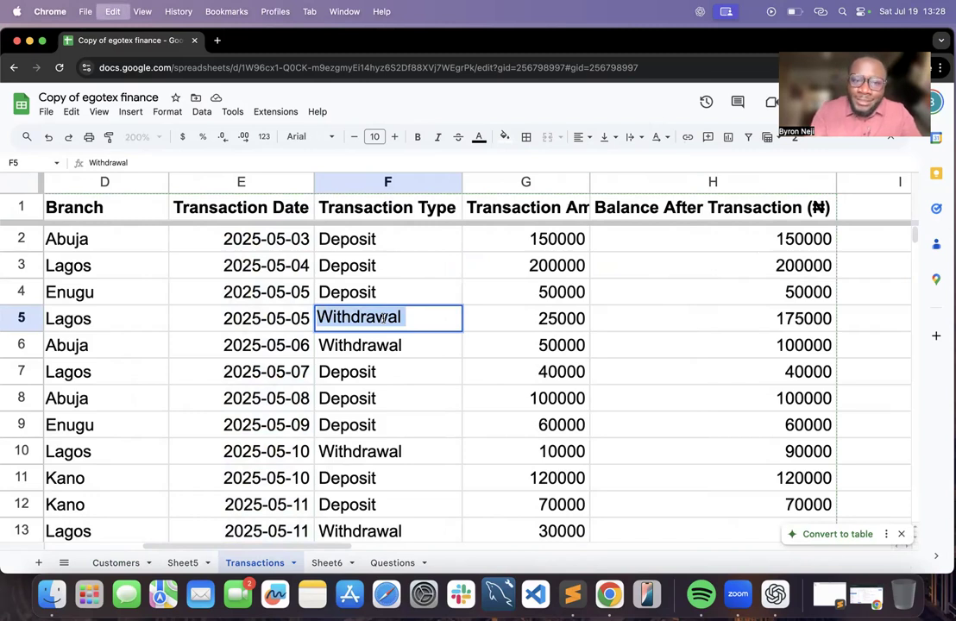
{"action": "left_click", "coordinate": [414, 373]}
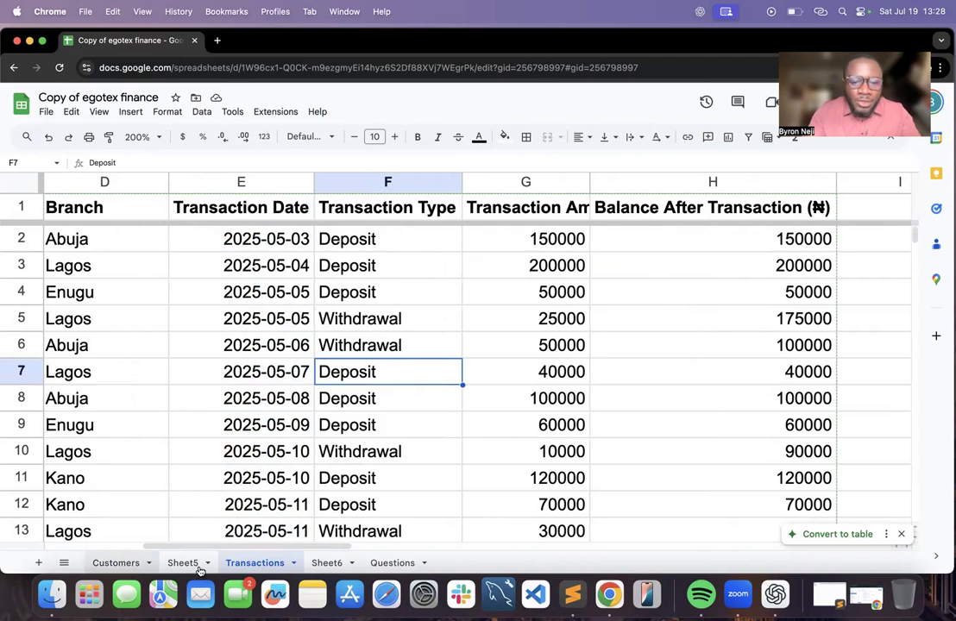
Replace the criterion "Deposit" with the copied "Withdrawal" in the COUNTIFS formula in K2 of the Customers sheet
{"action": "left_click", "coordinate": [113, 564]}
{"action": "left_click", "coordinate": [678, 238]}
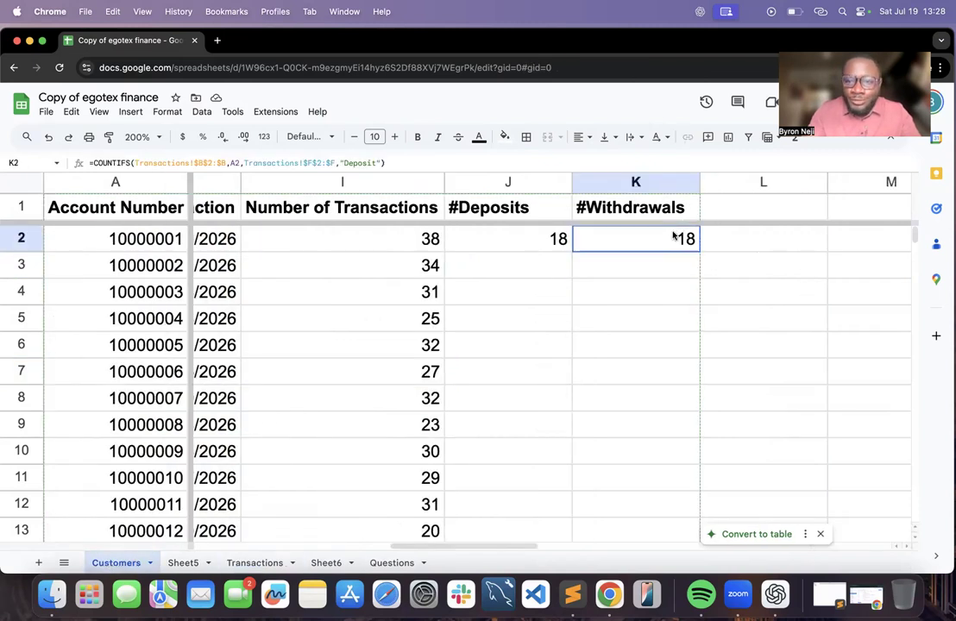
{"action": "double_click", "coordinate": [678, 238]}
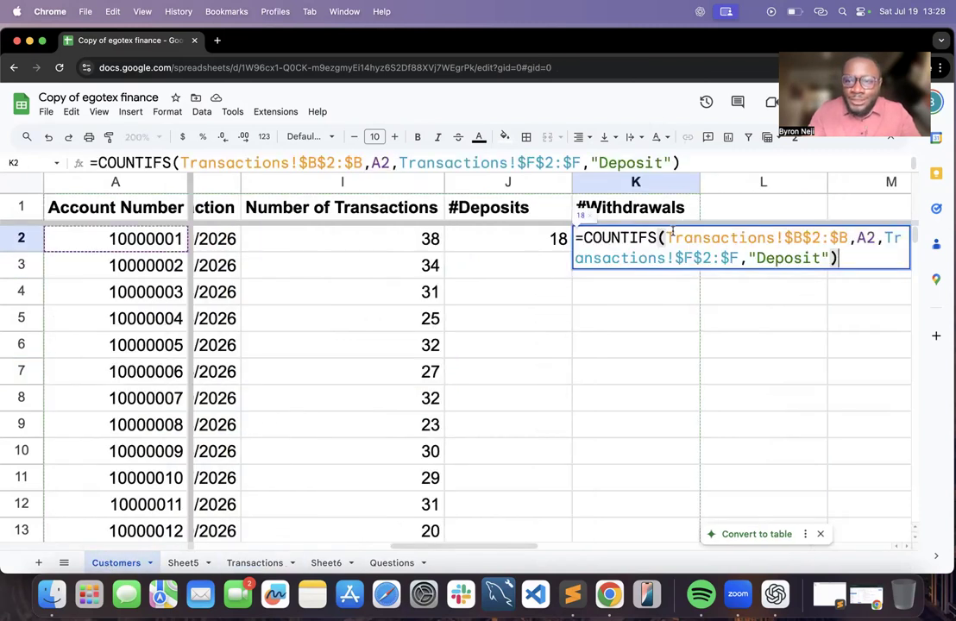
{"action": "left_click", "coordinate": [784, 259]}
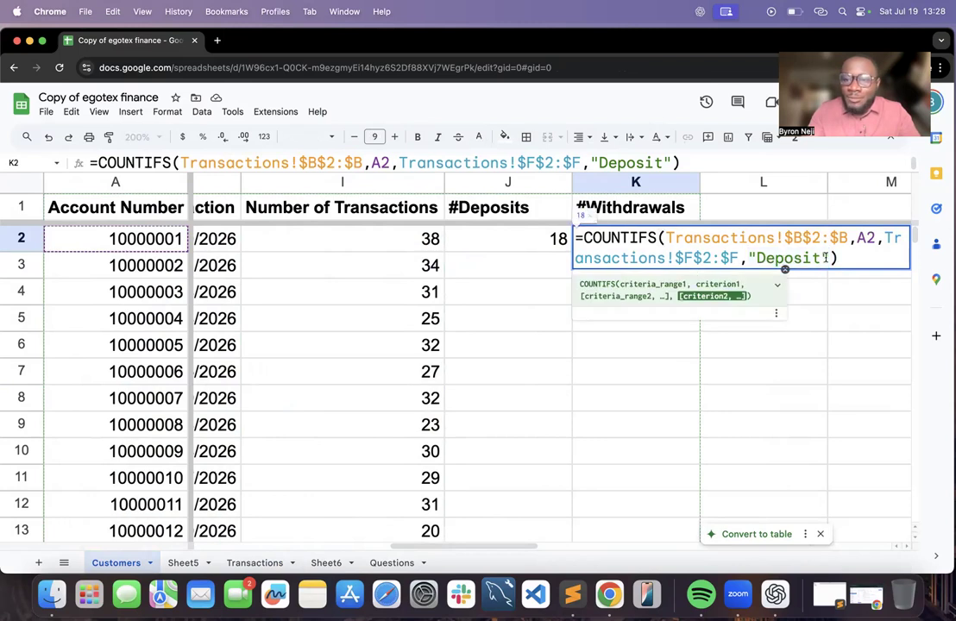
{"action": "double_click", "coordinate": [817, 258]}
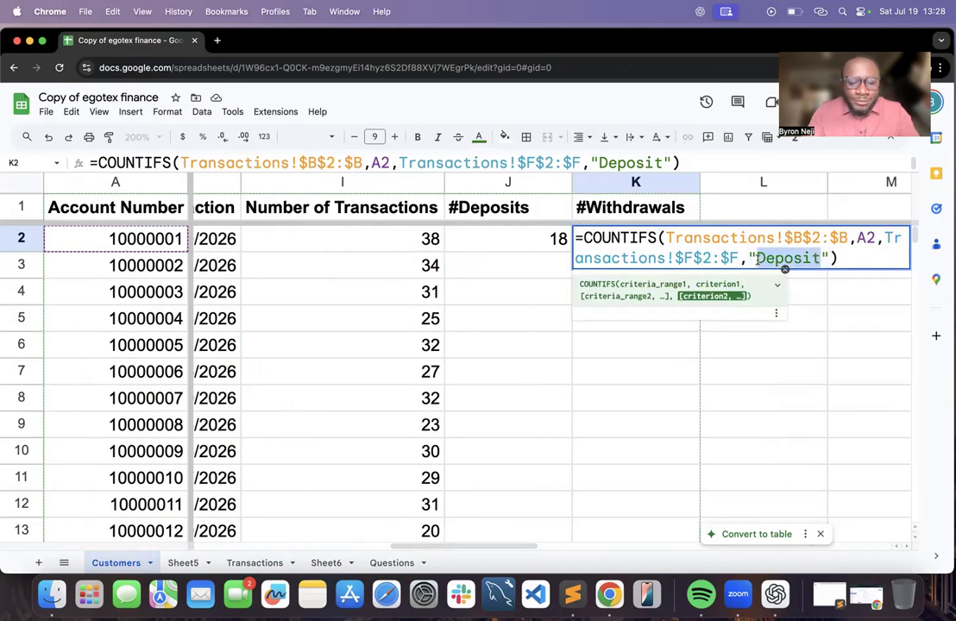
{"action": "key", "text": "super+v"}
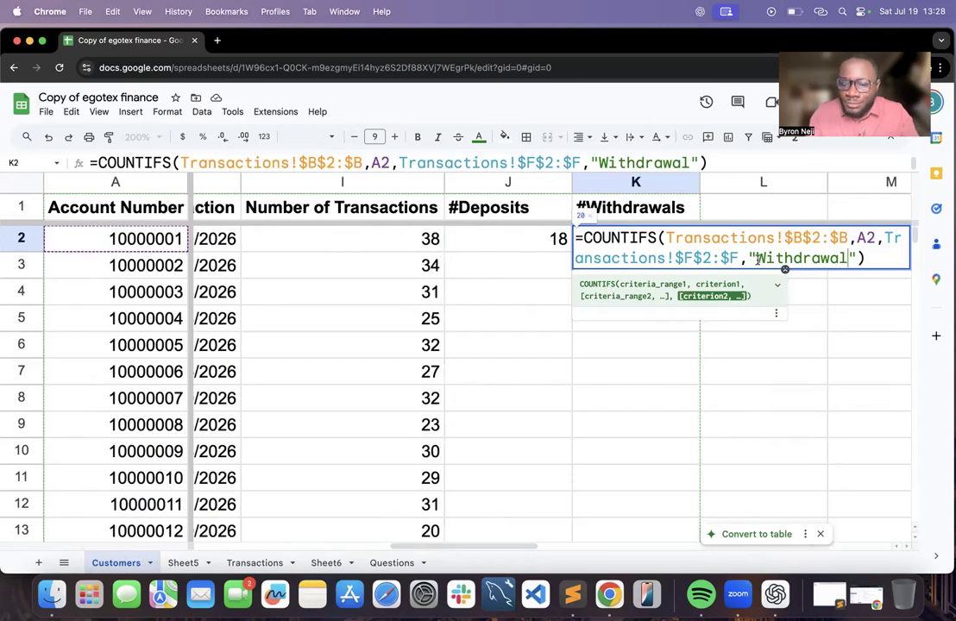
{"action": "key", "text": "Return"}
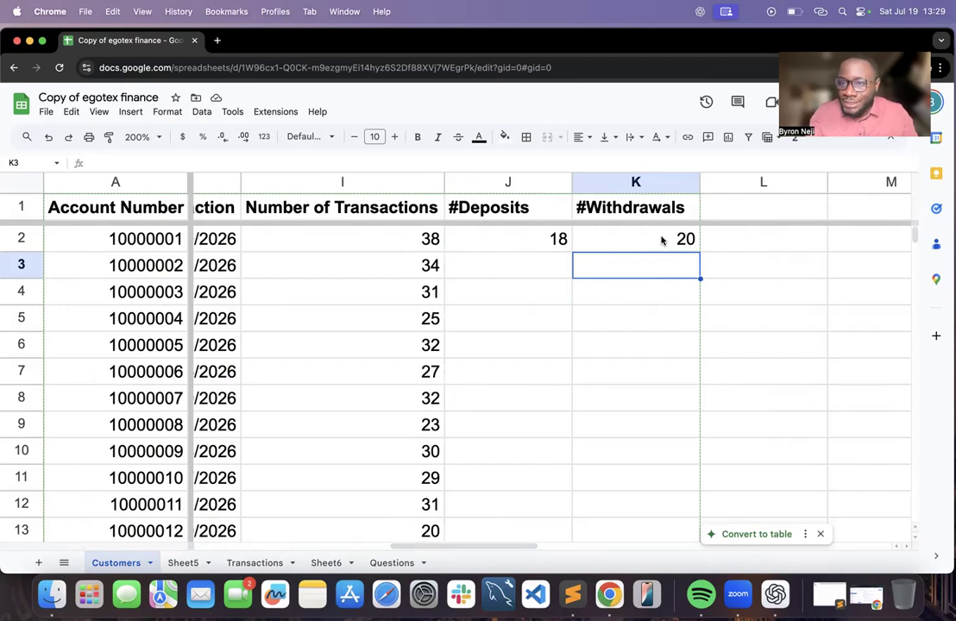
Fill the formulas in J2:K2 down both columns for all customers and check the counts in rows 3 and 4
{"action": "left_click", "coordinate": [552, 246]}
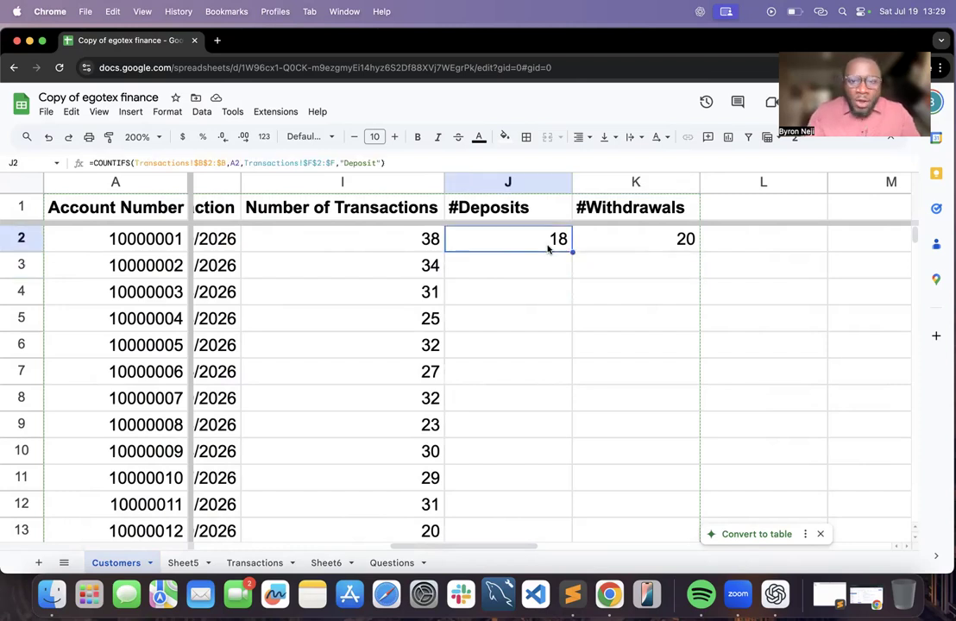
{"action": "left_click", "coordinate": [654, 246], "text": "shift"}
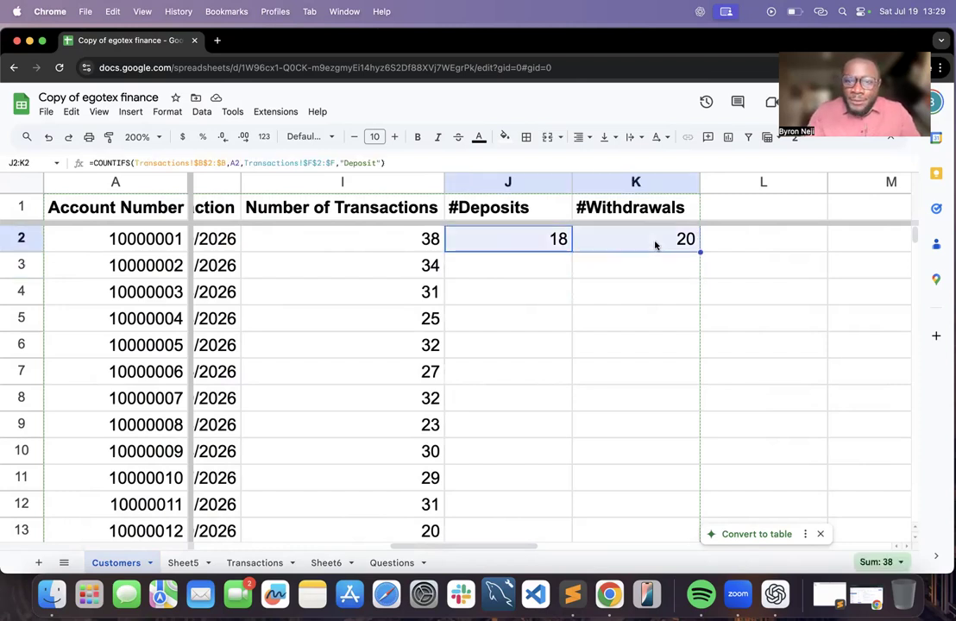
{"action": "double_click", "coordinate": [700, 252]}
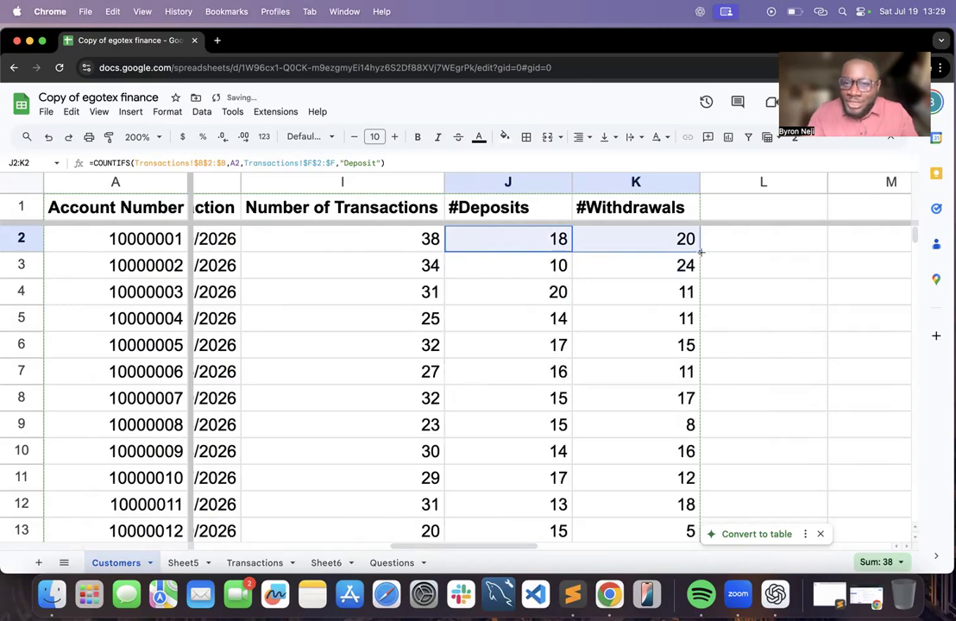
{"action": "scroll", "coordinate": [664, 349], "scroll_direction": "down", "scroll_amount": 1}
{"action": "scroll", "coordinate": [666, 347], "scroll_direction": "up", "scroll_amount": 1}
{"action": "scroll", "coordinate": [672, 341], "scroll_direction": "right", "scroll_amount": 1}
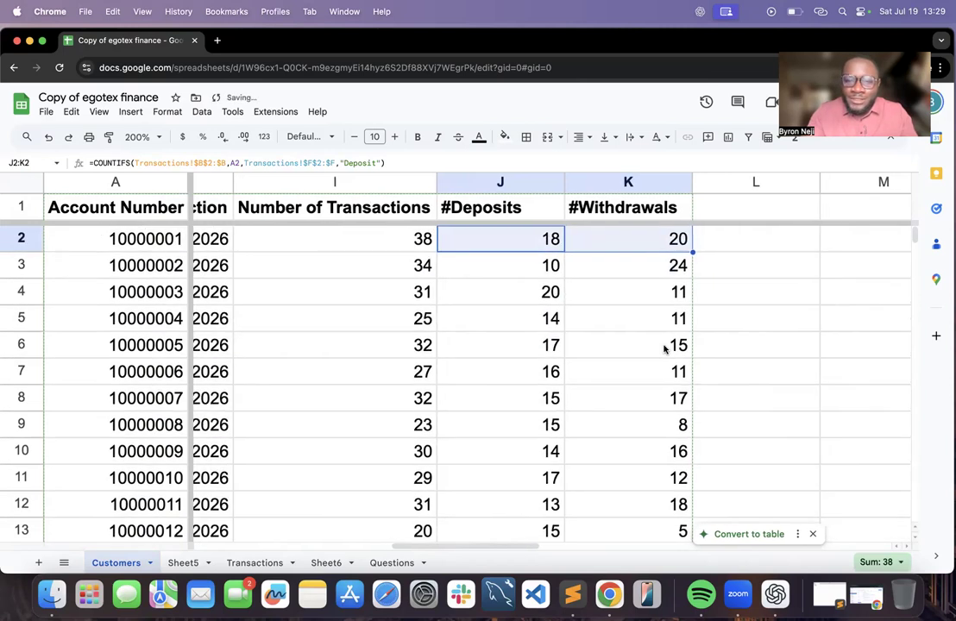
{"action": "left_click", "coordinate": [559, 262]}
{"action": "left_click", "coordinate": [677, 267]}
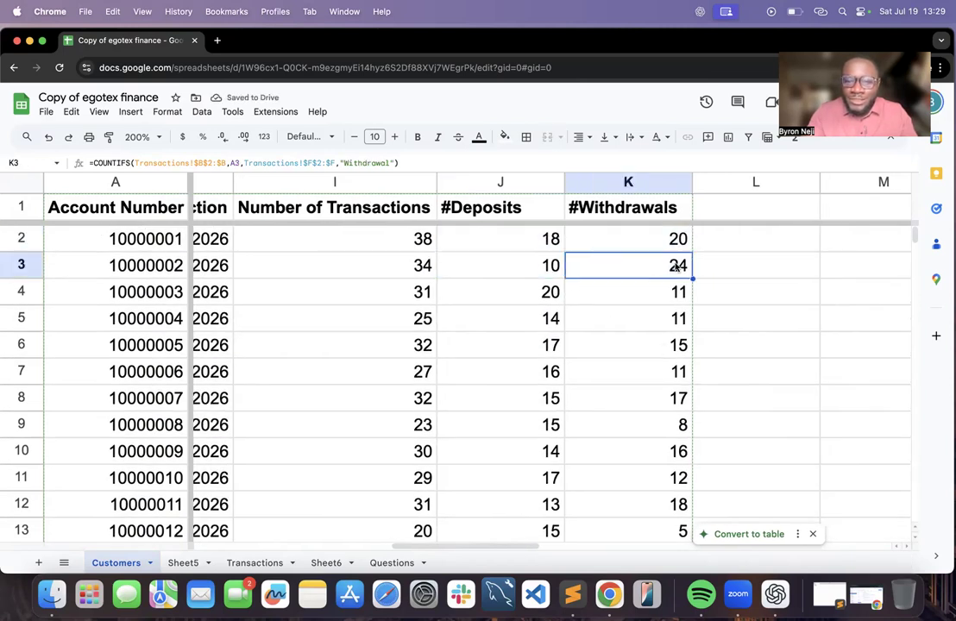
{"action": "left_click", "coordinate": [526, 298]}
{"action": "left_click", "coordinate": [631, 304]}
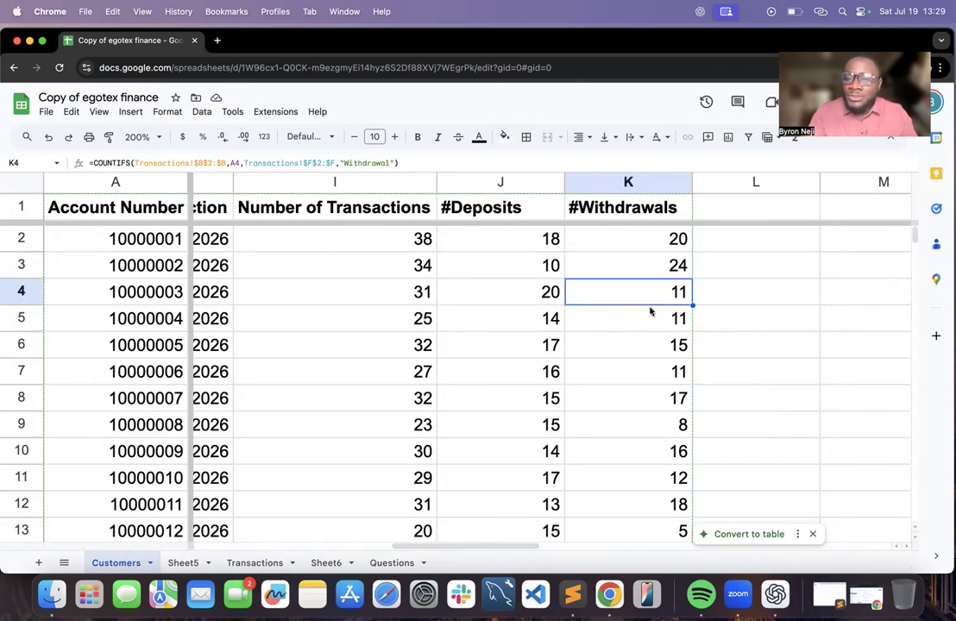
Enter the check formula =K2+J2 in L2 to add the first customer's withdrawals and deposits
{"action": "scroll", "coordinate": [650, 311], "scroll_direction": "right", "scroll_amount": 3}
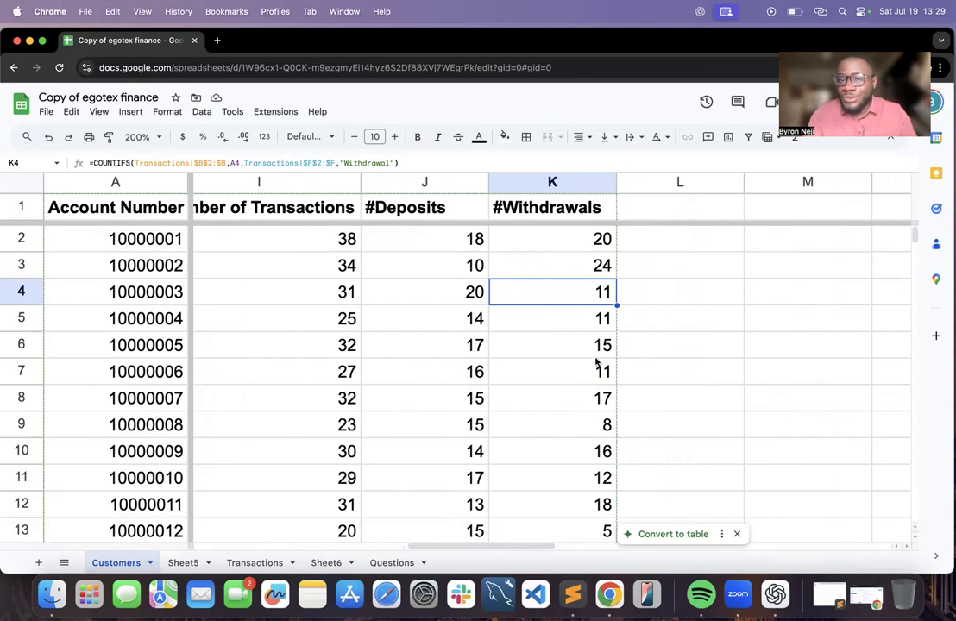
{"action": "left_click", "coordinate": [677, 242]}
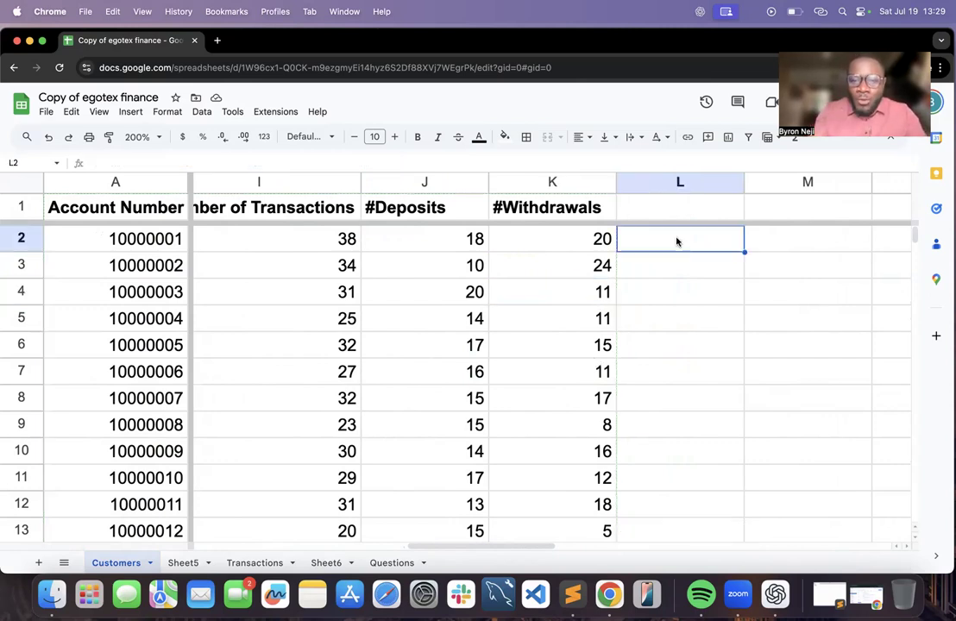
{"action": "type", "text": "="}
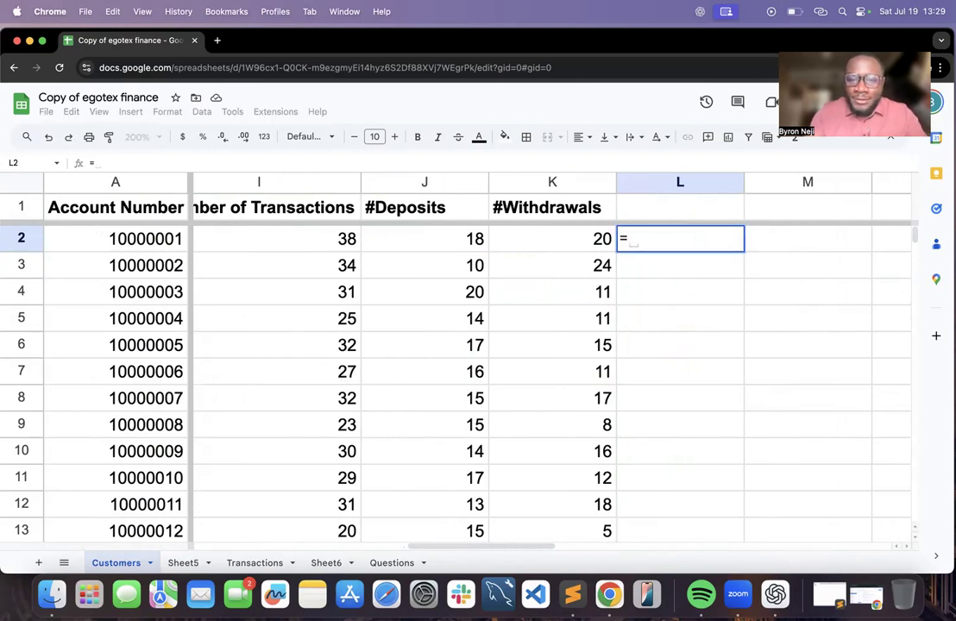
{"action": "left_click", "coordinate": [592, 249]}
{"action": "type", "text": "+"}
{"action": "left_click", "coordinate": [487, 249]}
{"action": "key", "text": "Return"}
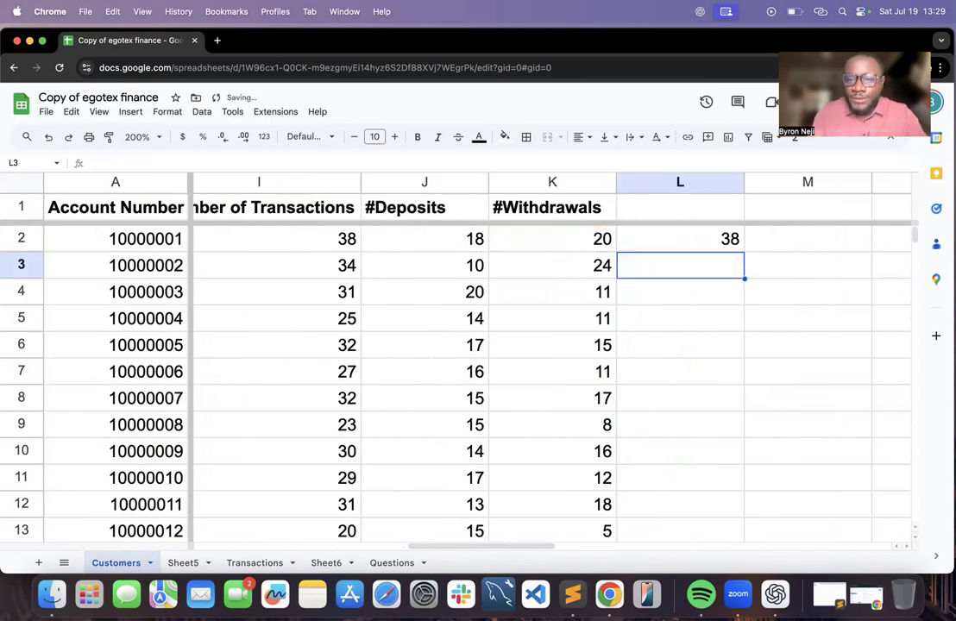
Fill the sum formula in L2 down to L7 for comparison with the Number of Transactions column
{"action": "left_click", "coordinate": [686, 241]}
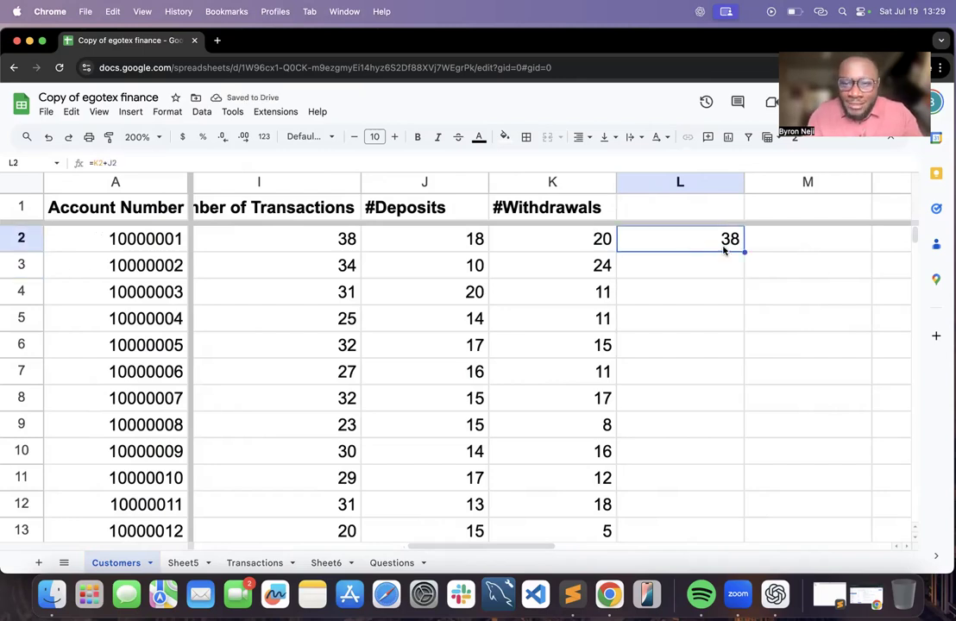
{"action": "left_click_drag", "start_coordinate": [744, 252], "coordinate": [743, 379]}
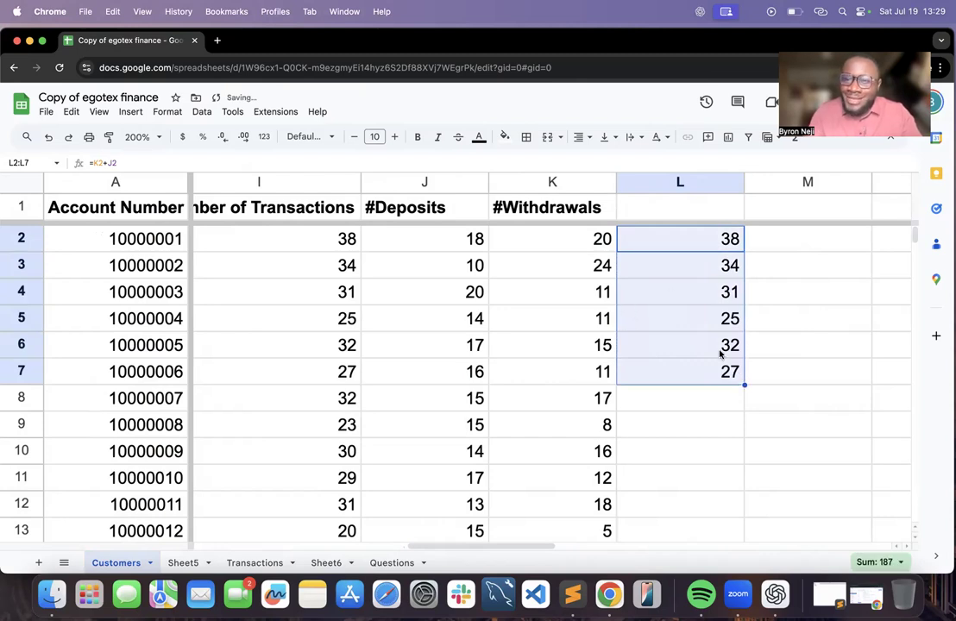
{"action": "scroll", "coordinate": [653, 371], "scroll_direction": "down", "scroll_amount": 3}
{"action": "scroll", "coordinate": [653, 371], "scroll_direction": "up", "scroll_amount": 3}
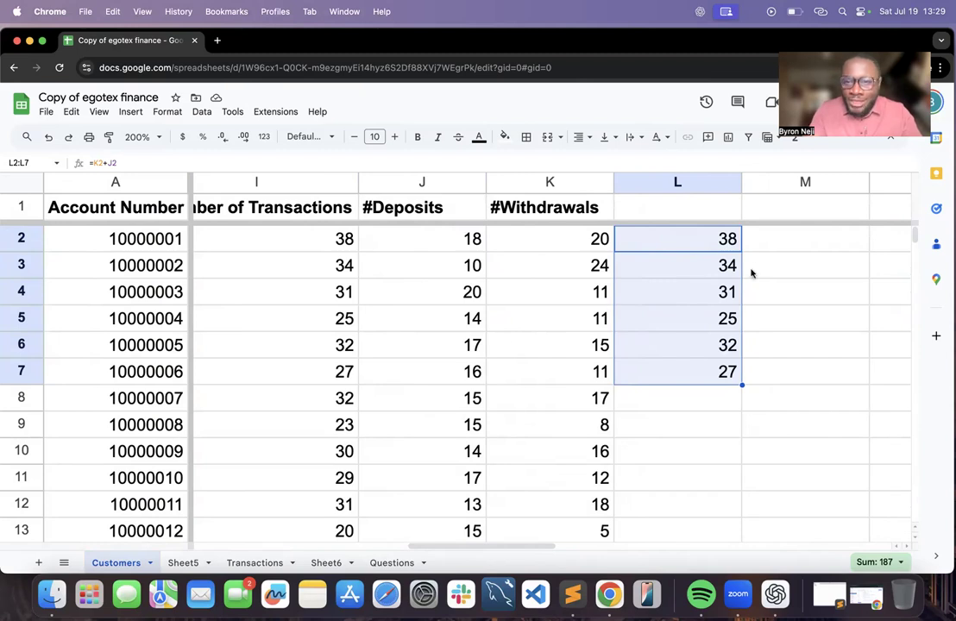
Compare the first check sums with the transaction counts and clear the formulas from L3:L7
{"action": "left_click", "coordinate": [724, 242]}
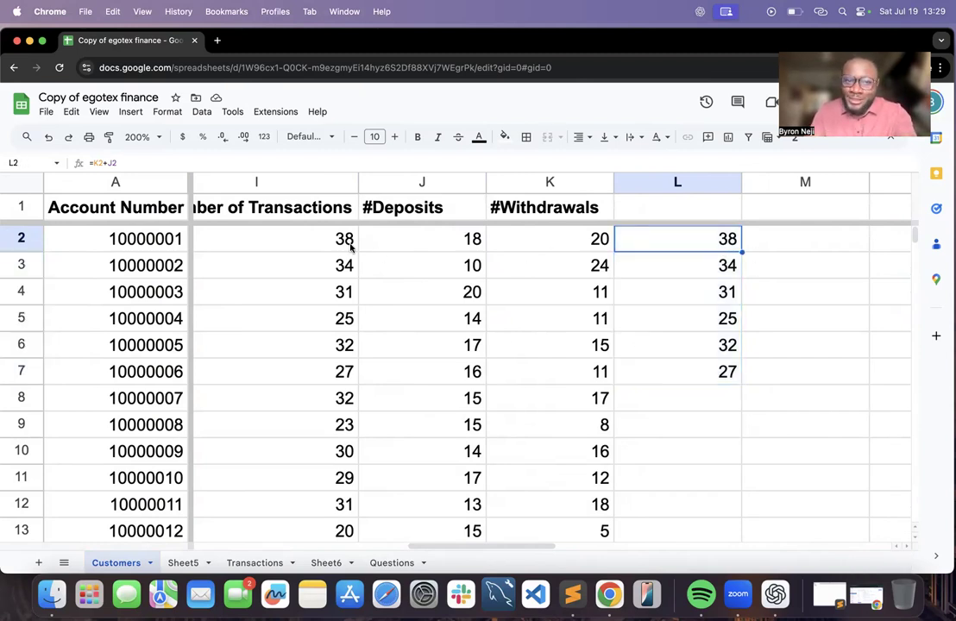
{"action": "left_click", "coordinate": [724, 270]}
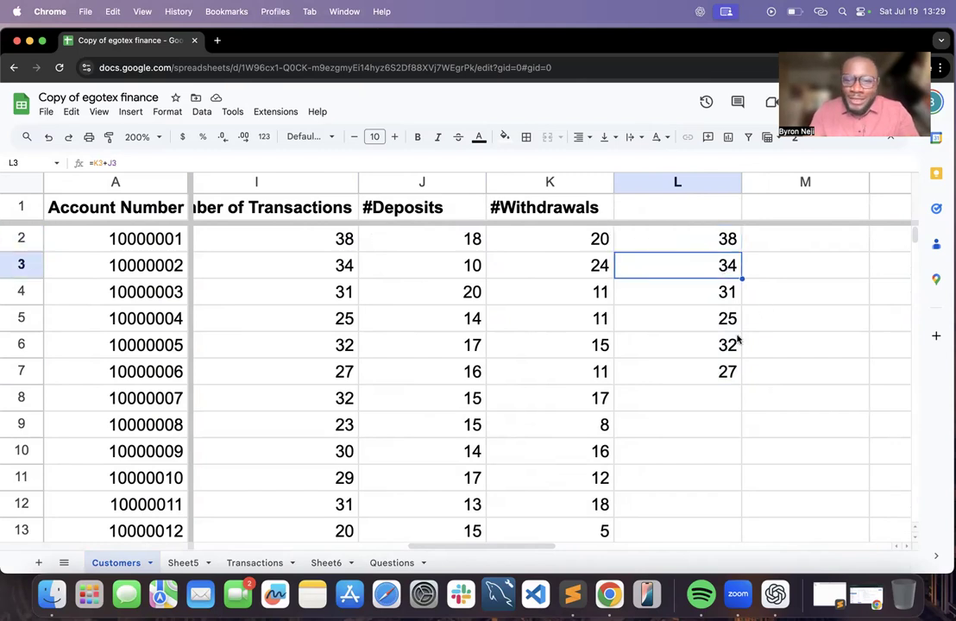
{"action": "left_click", "coordinate": [724, 372], "text": "shift"}
{"action": "key", "text": "Delete"}
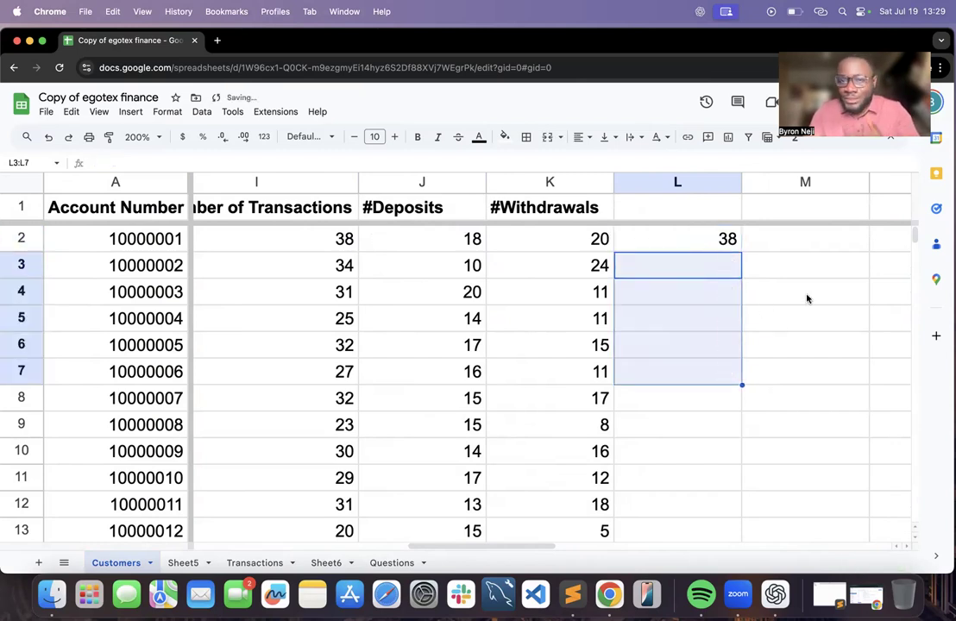
Remove K2+J2 from the check formula in L2, leaving the cell in editing with its equals sign
{"action": "double_click", "coordinate": [723, 244]}
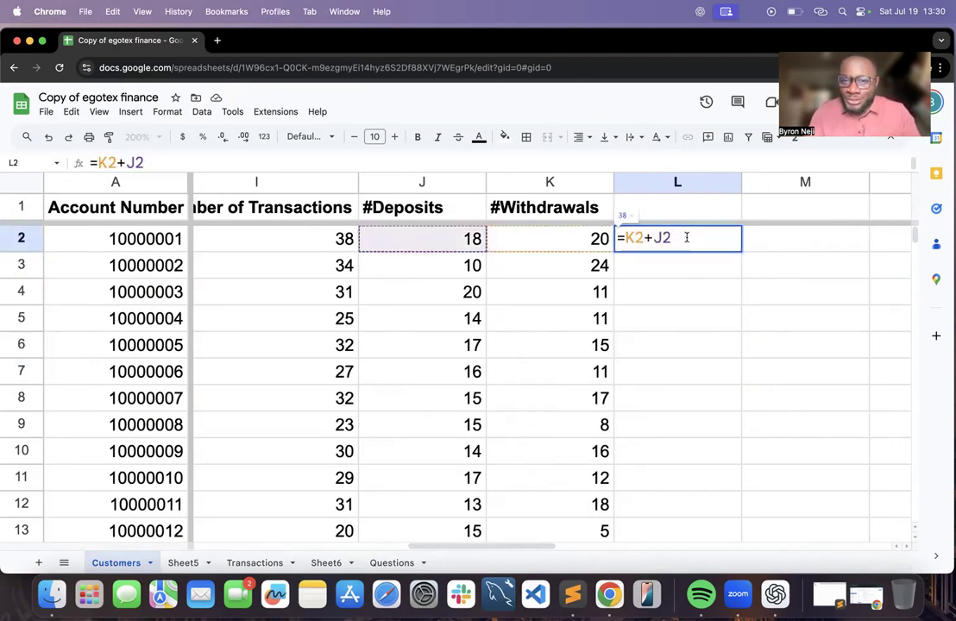
{"action": "key", "text": "BackSpace"}
{"action": "key", "text": "BackSpace"}
{"action": "key", "text": "BackSpace"}
{"action": "key", "text": "BackSpace"}
{"action": "key", "text": "BackSpace"}
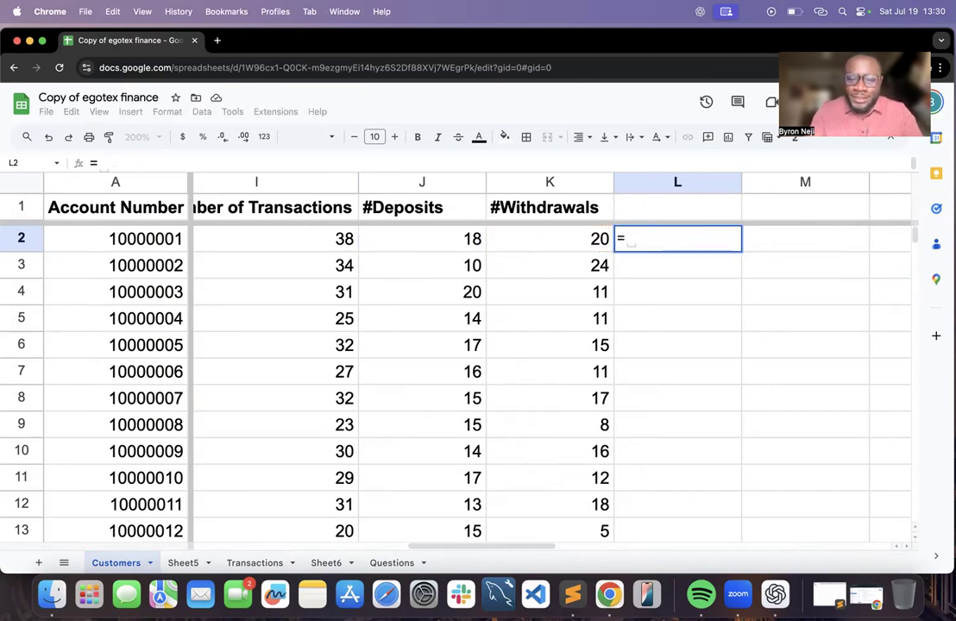
{"action": "left_click", "coordinate": [666, 524]}
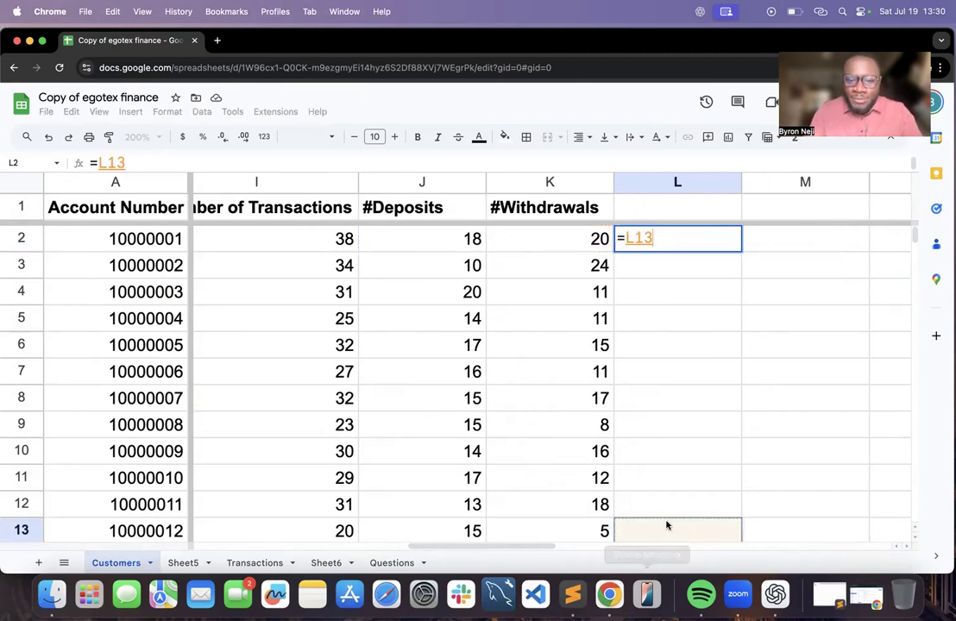
Switch to Sublime Text and write "IF" with "The sum of a+b =" on the line below
{"action": "left_click", "coordinate": [571, 593]}
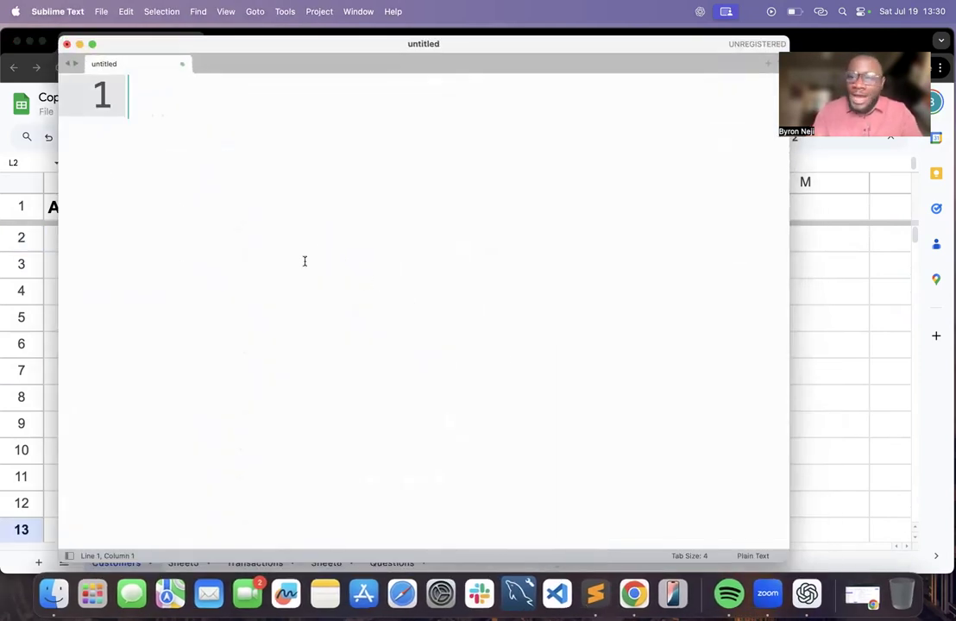
{"action": "key", "text": "Caps_Lock"}
{"action": "type", "text": "IF"}
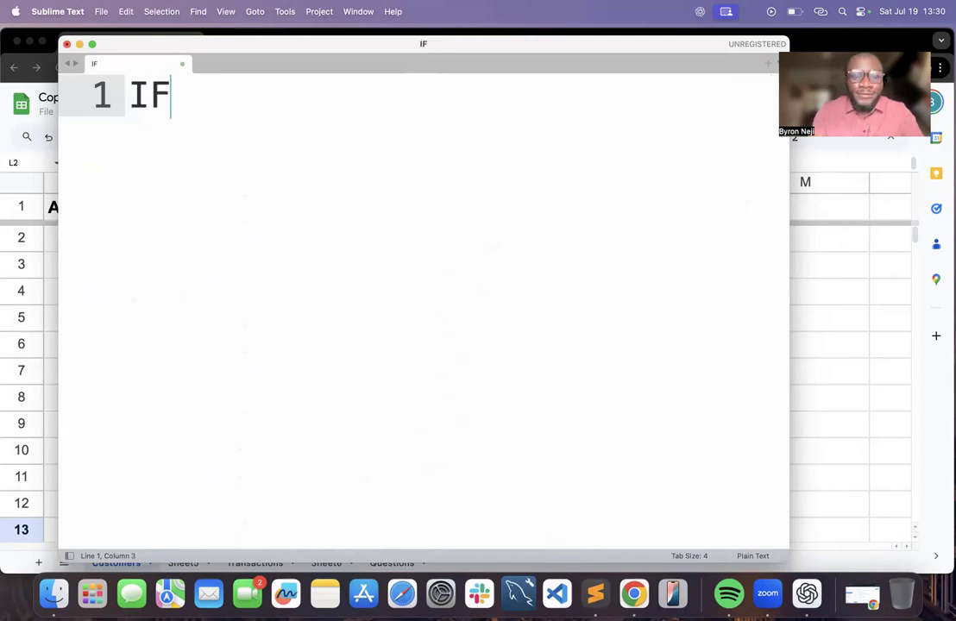
{"action": "key", "text": "Return"}
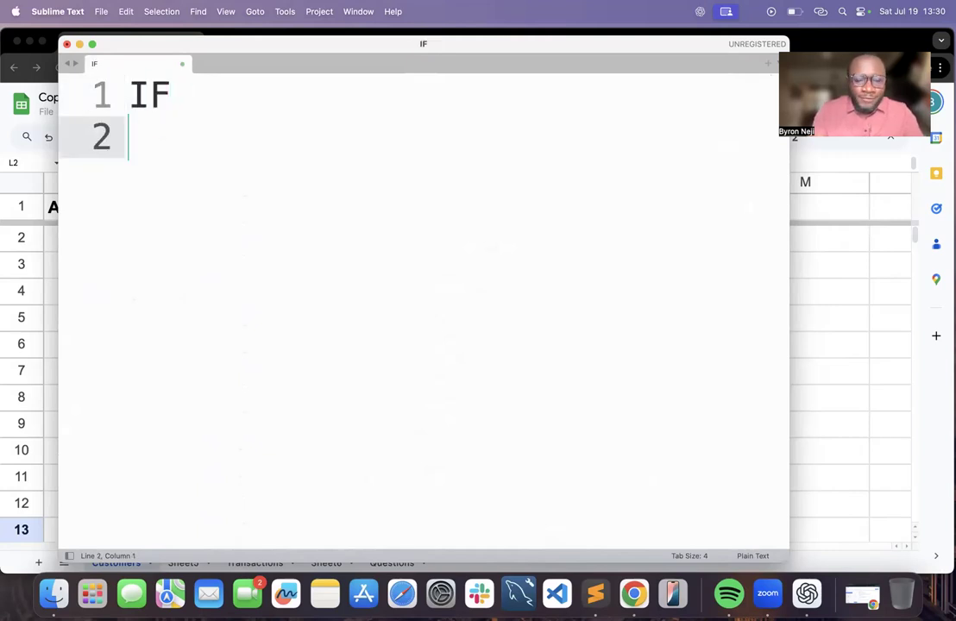
{"action": "type", "text": "The sum of "}
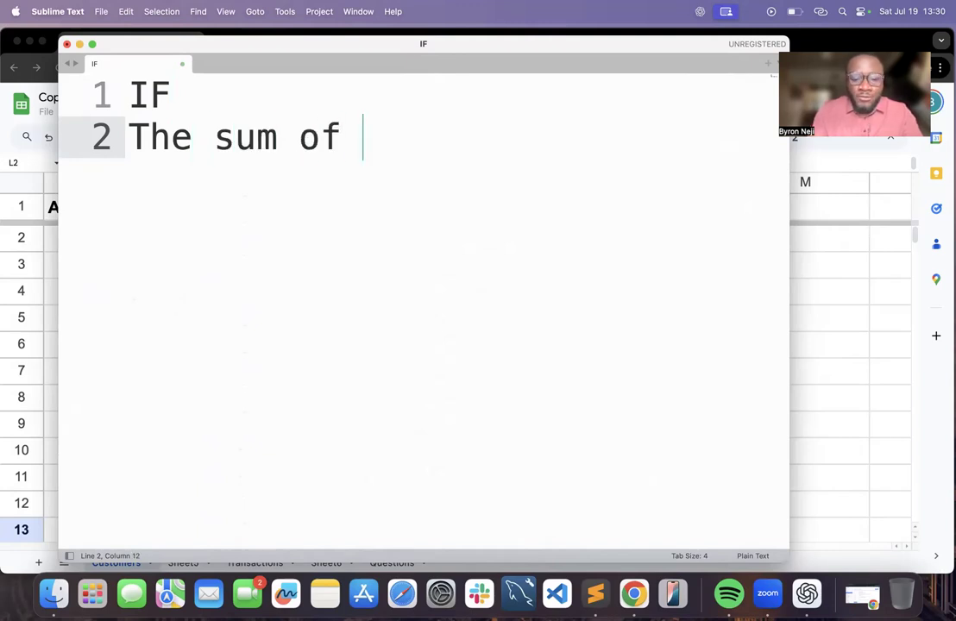
{"action": "type", "text": "a"}
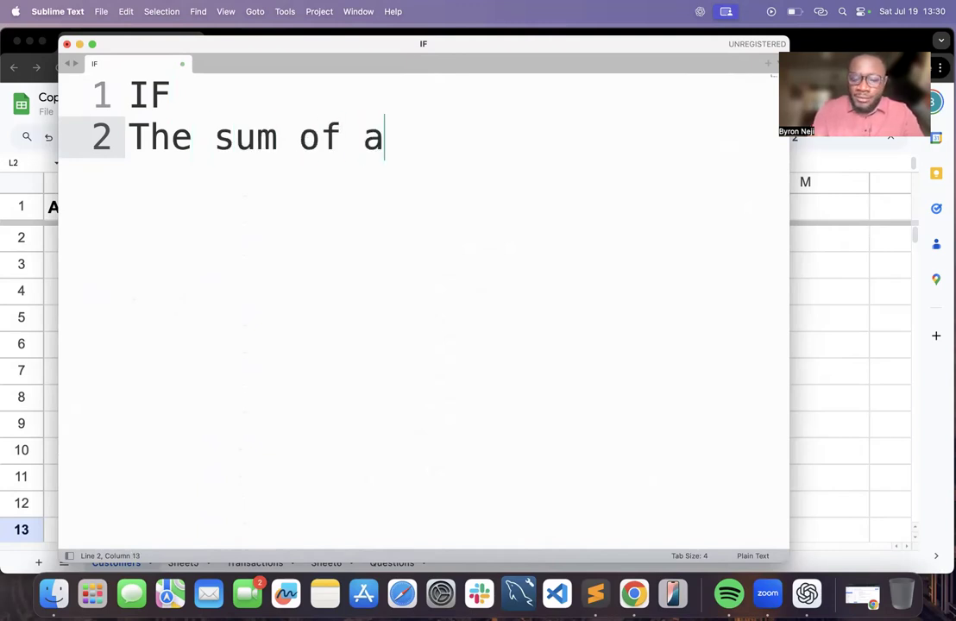
{"action": "type", "text": "+b ="}
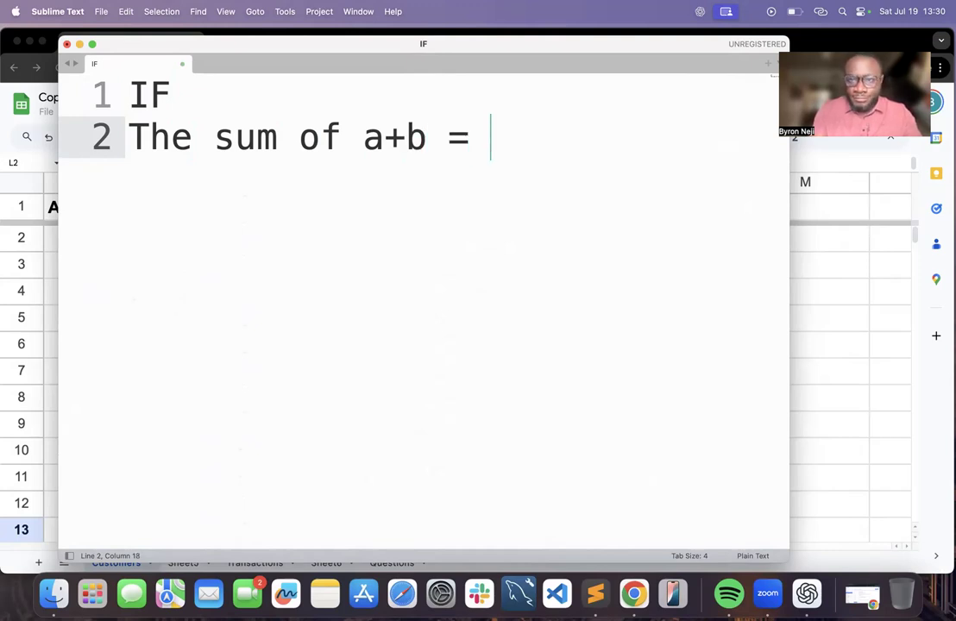
Replace "a+b =" in the second line with "b+c = A" and begin a third line
{"action": "key", "text": "BackSpace"}
{"action": "key", "text": "BackSpace"}
{"action": "key", "text": "BackSpace"}
{"action": "key", "text": "BackSpace"}
{"action": "key", "text": "BackSpace"}
{"action": "key", "text": "BackSpace"}
{"action": "type", "text": "b+c ="}
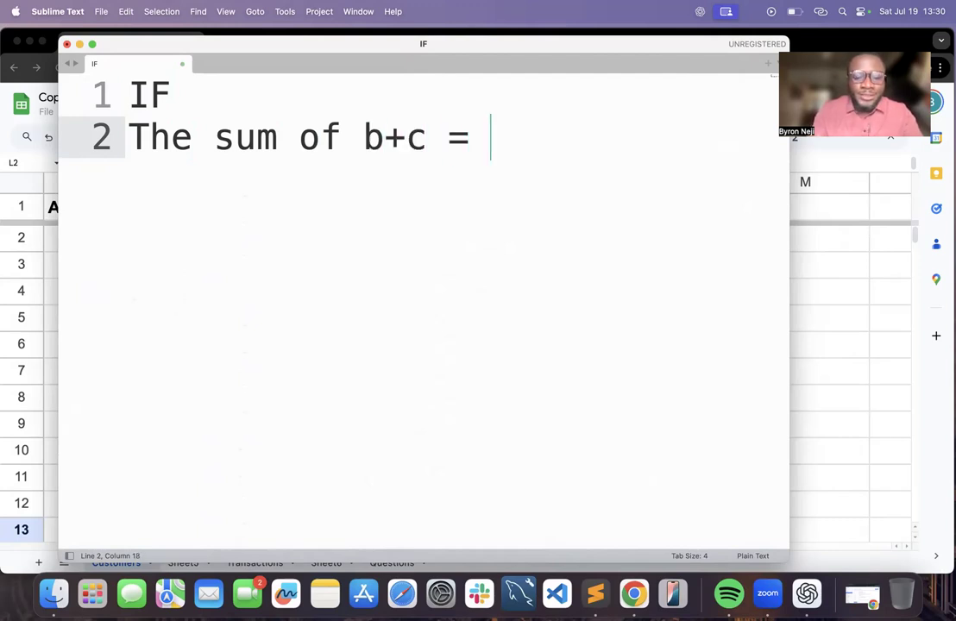
{"action": "type", "text": " A"}
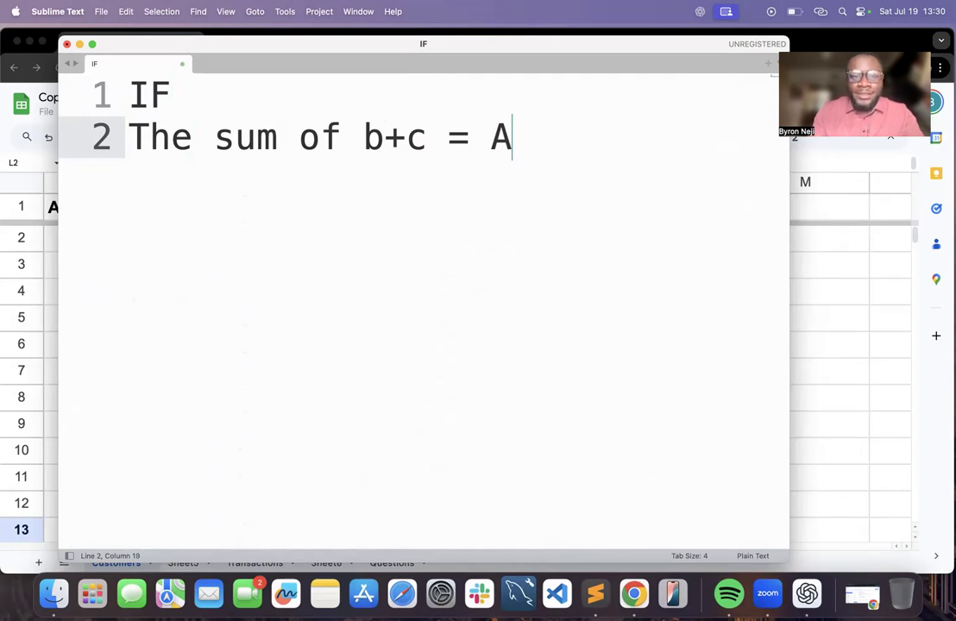
{"action": "key", "text": "Return"}
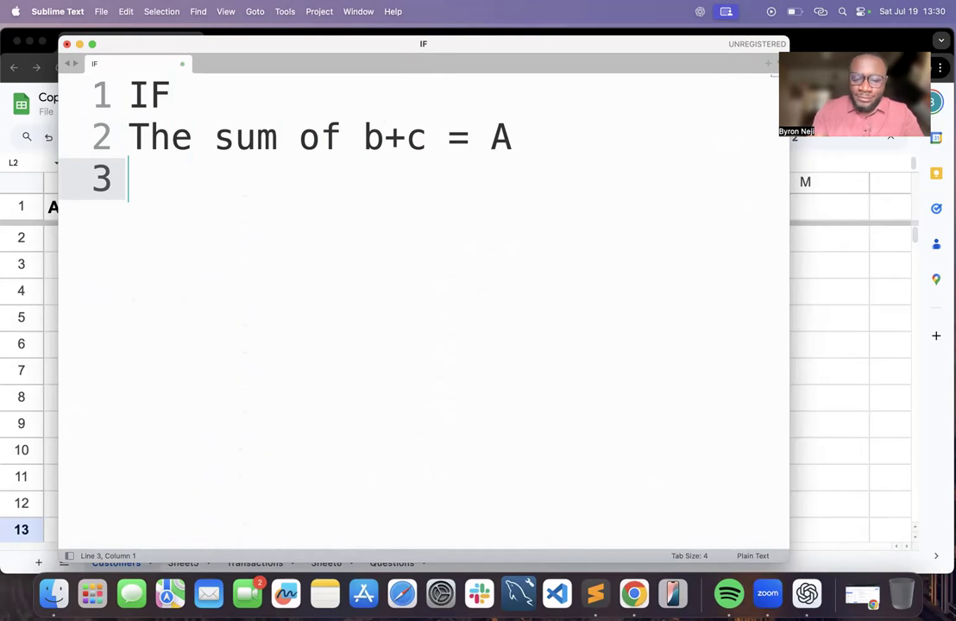
Complete the plain-language condition with the lines "say it's okay" and "else not okay"
{"action": "type", "text": "say it"}
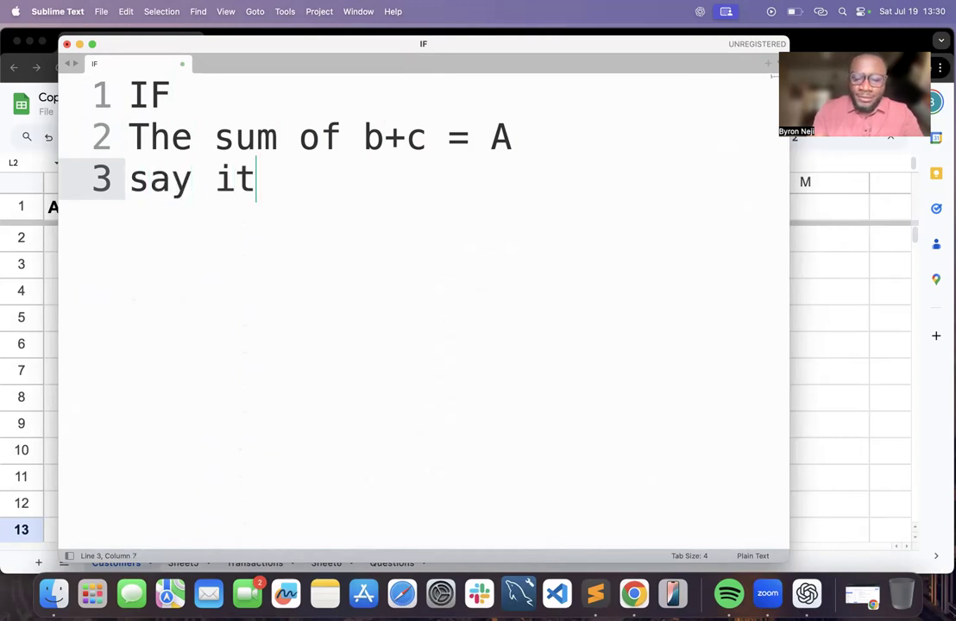
{"action": "type", "text": "'s okay"}
{"action": "key", "text": "Return"}
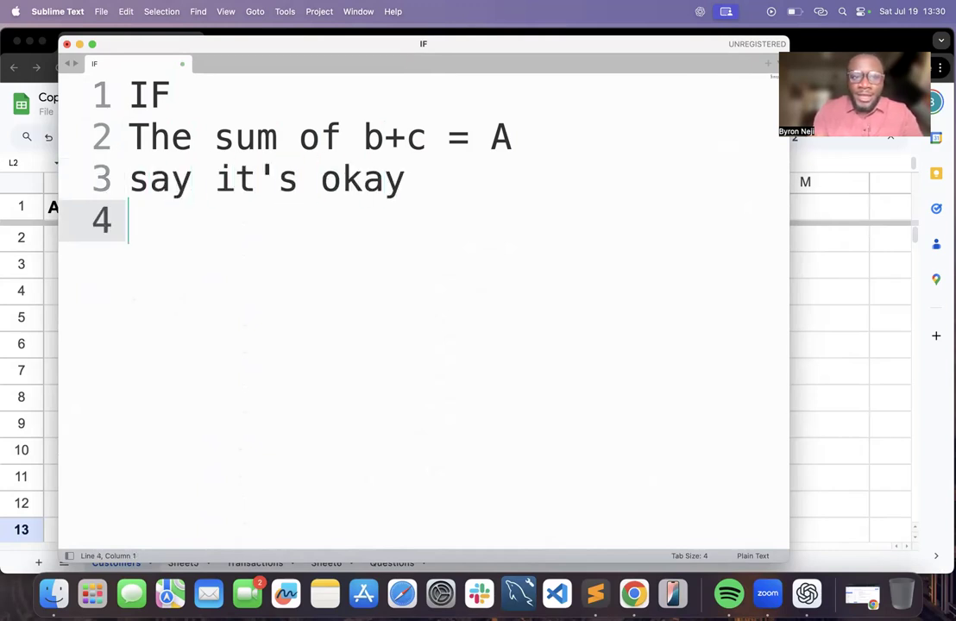
{"action": "type", "text": "else not ok"}
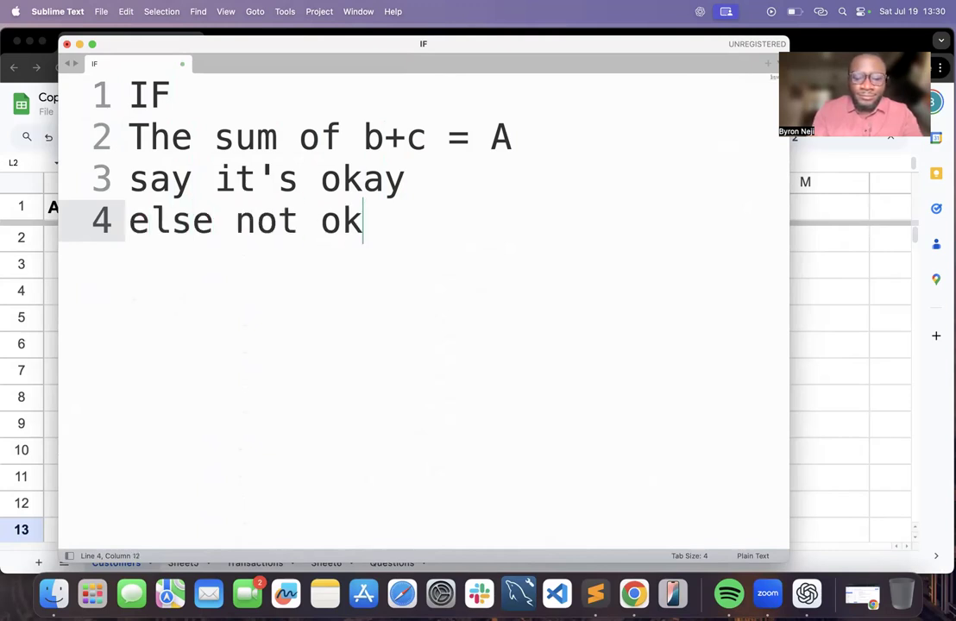
{"action": "type", "text": "ay"}
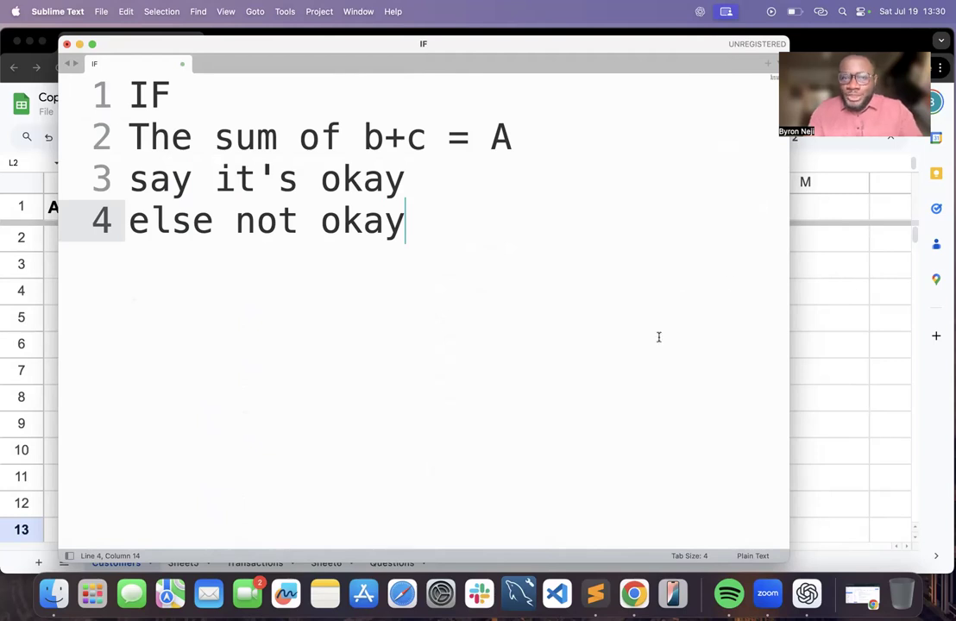
Start the formula with =IF on line 6, leaving a blank line above and no space after the equals sign
{"action": "key", "text": "Return"}
{"action": "key", "text": "Return"}
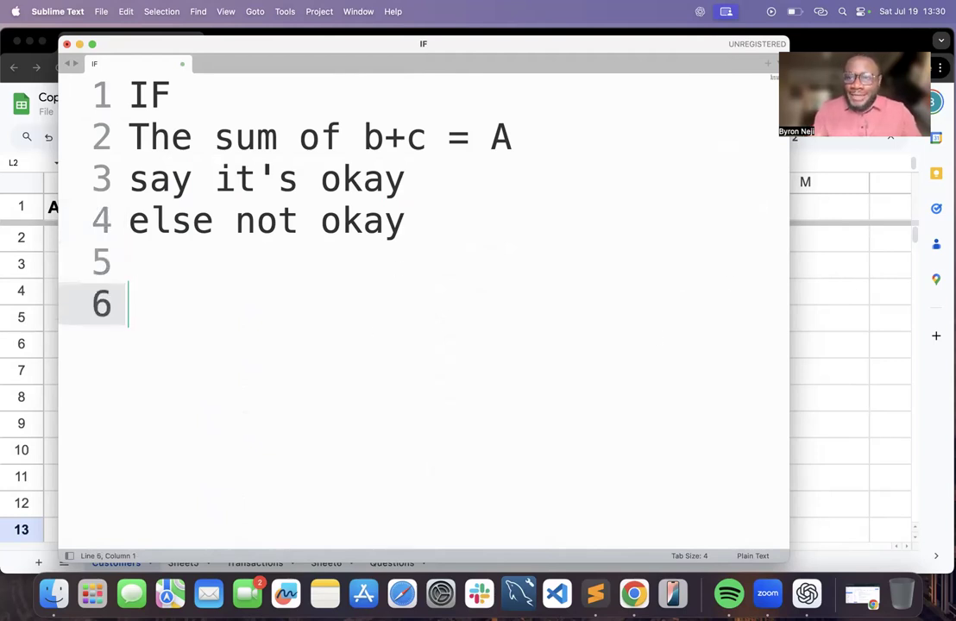
{"action": "type", "text": "= "}
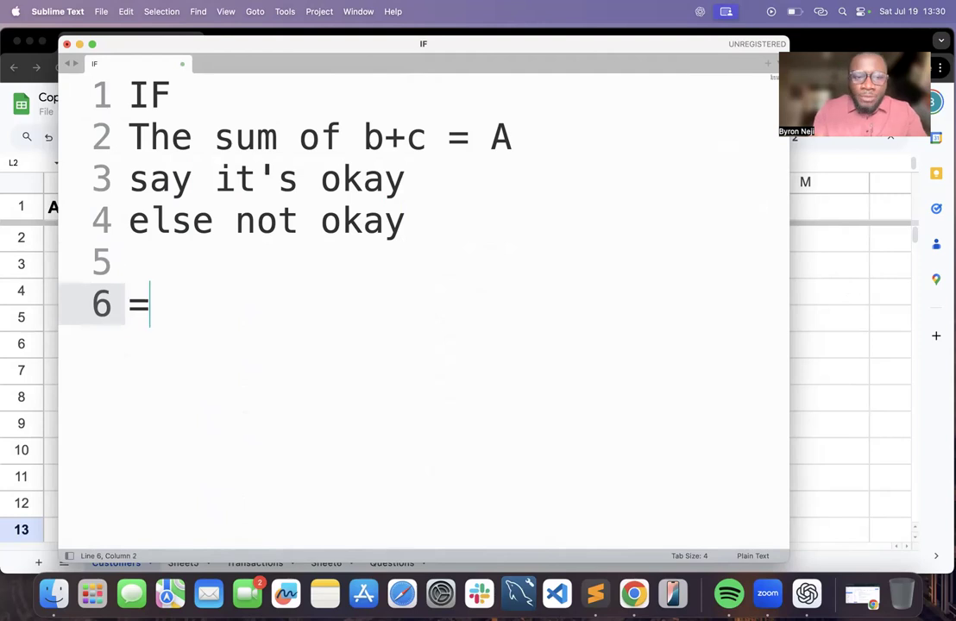
{"action": "type", "text": "IF"}
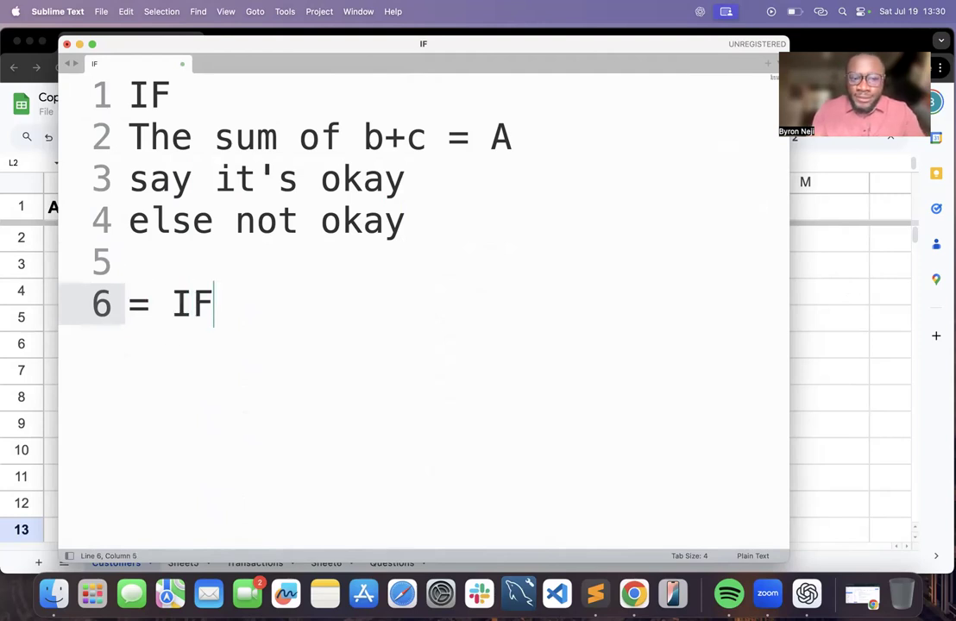
{"action": "key", "text": "Left"}
{"action": "key", "text": "Left"}
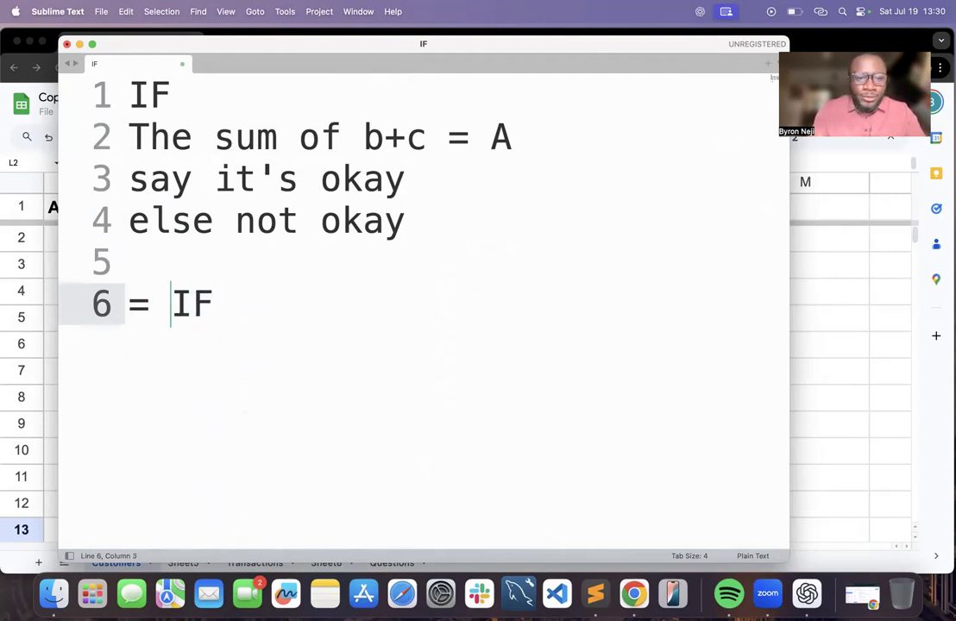
{"action": "key", "text": "BackSpace"}
{"action": "key", "text": "Right"}
{"action": "key", "text": "Right"}
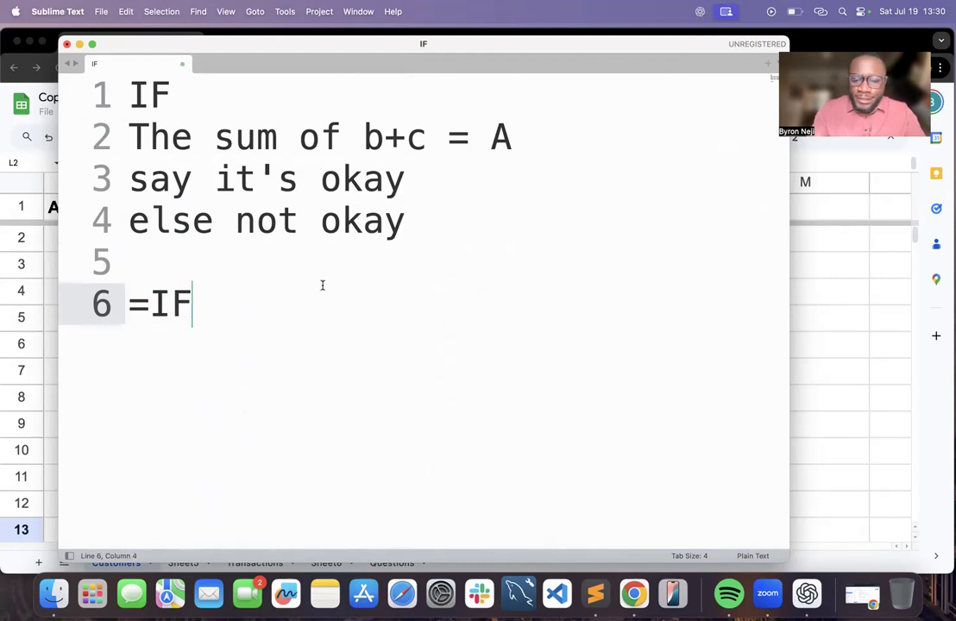
Add an opening parenthesis and the condition B+C = A, followed by a comma, to the IF formula
{"action": "type", "text": "("}
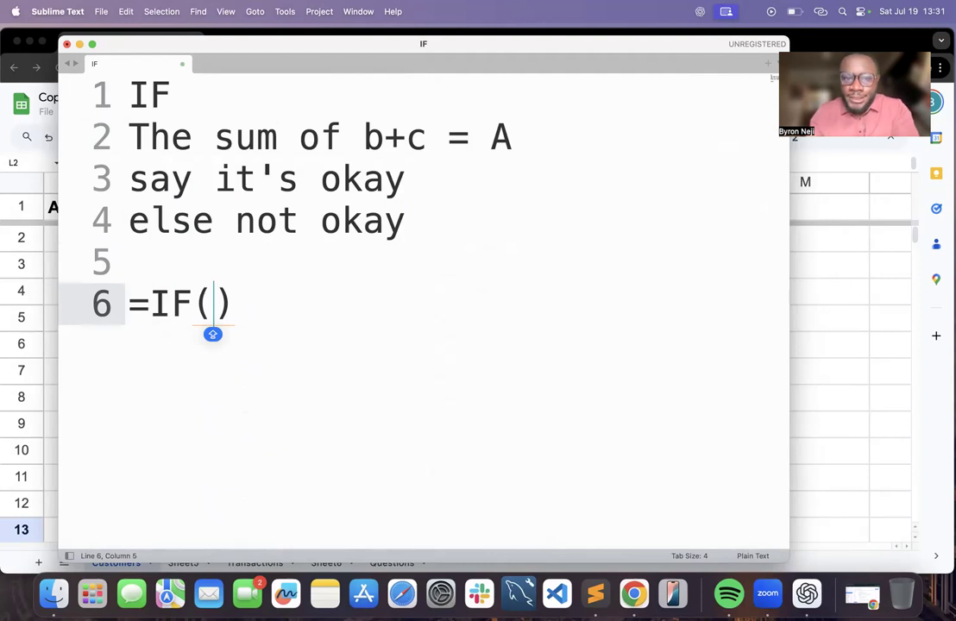
{"action": "type", "text": "B+C"}
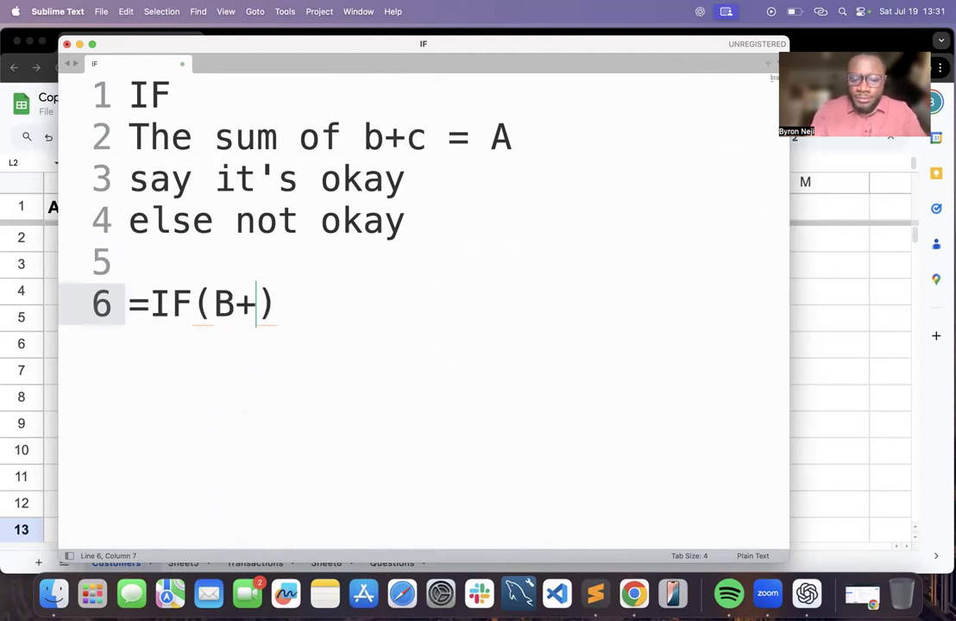
{"action": "type", "text": " = "}
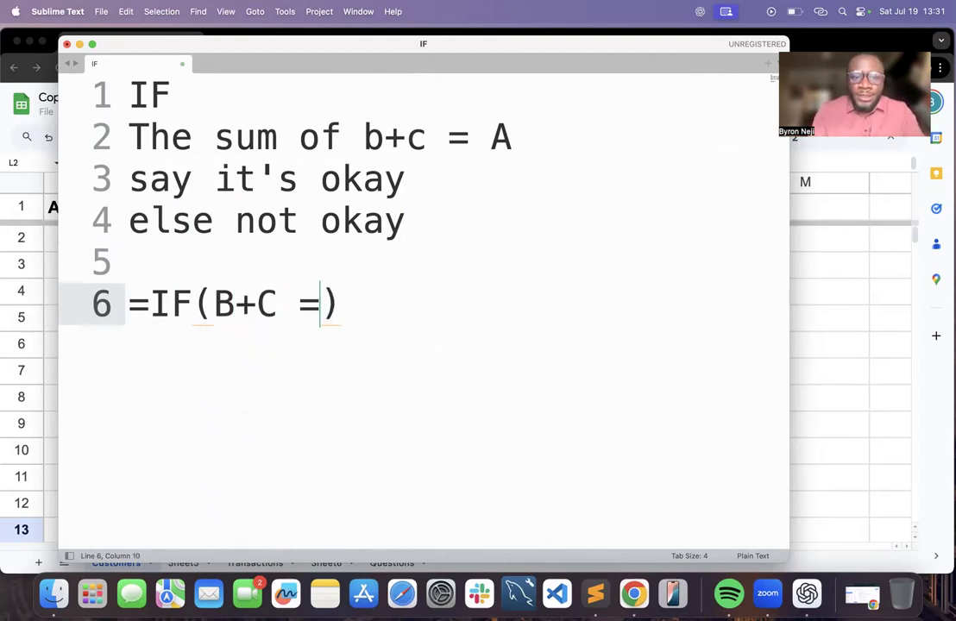
{"action": "type", "text": "A"}
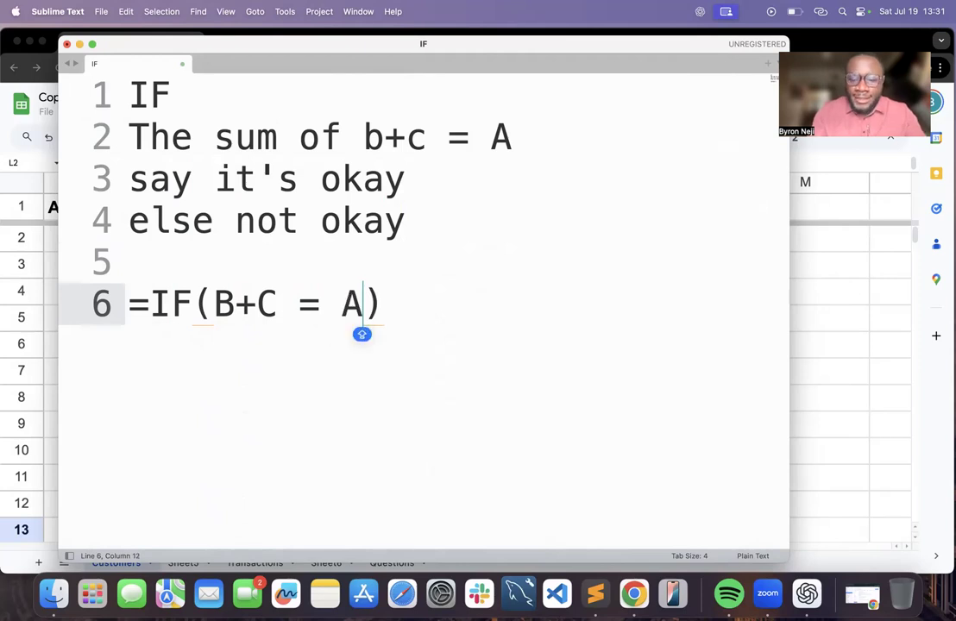
{"action": "type", "text": ","}
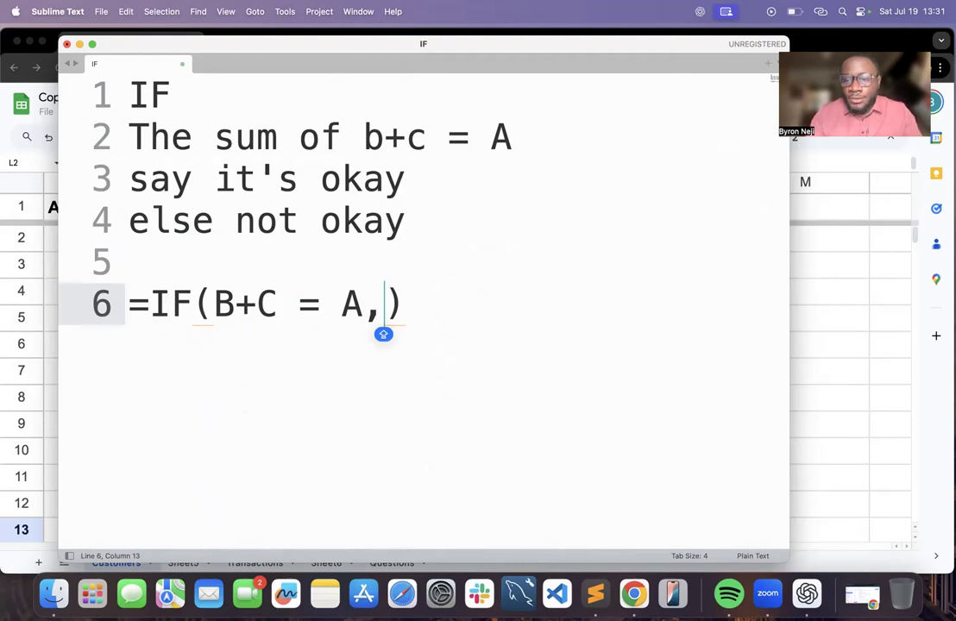
Add "Okay" as the true result and "Not Okay" as the false result of the IF formula
{"action": "type", "text": "\""}
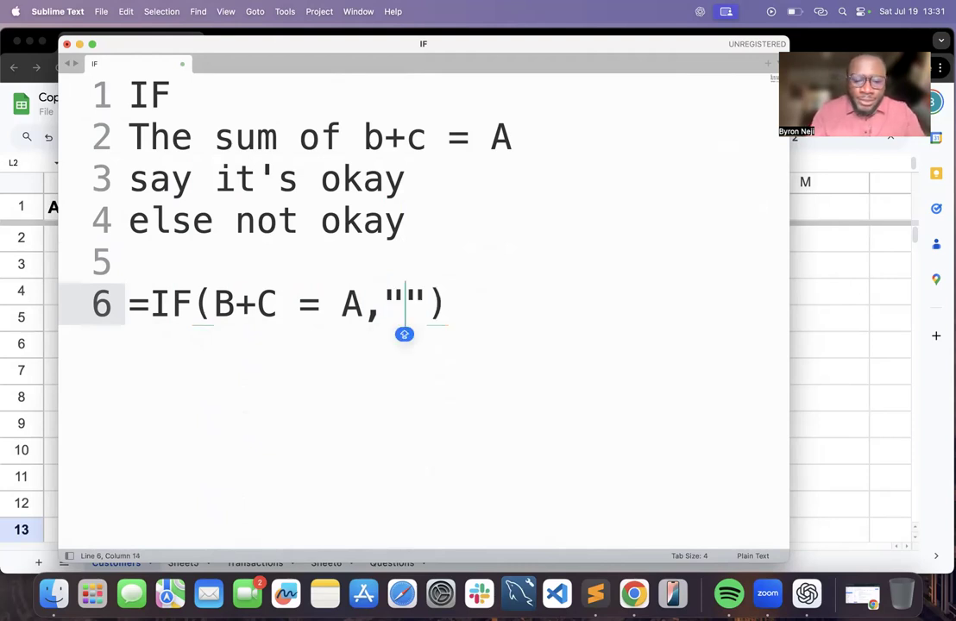
{"action": "type", "text": "Okay\","}
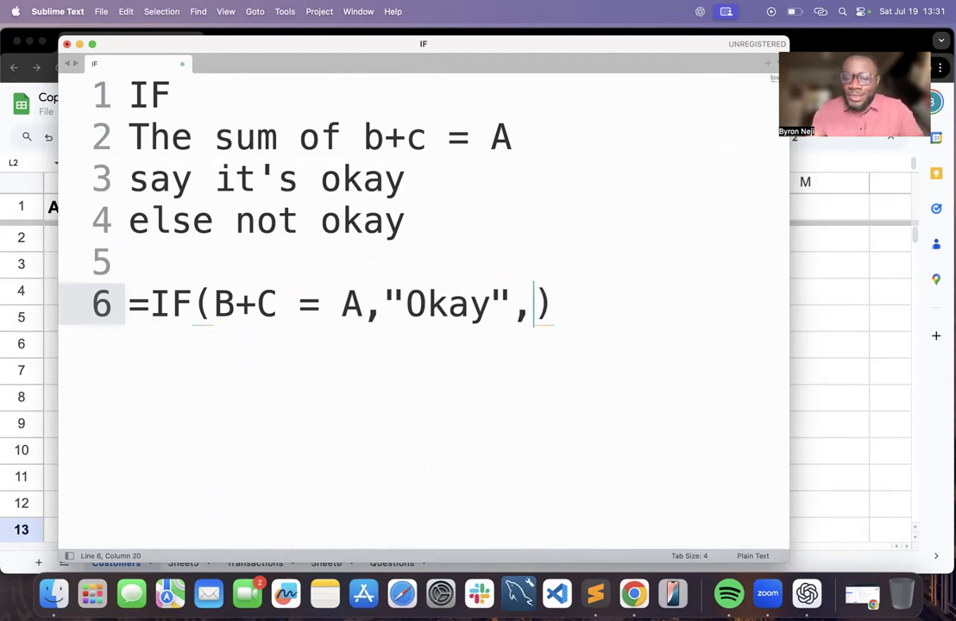
{"action": "type", "text": "\"n"}
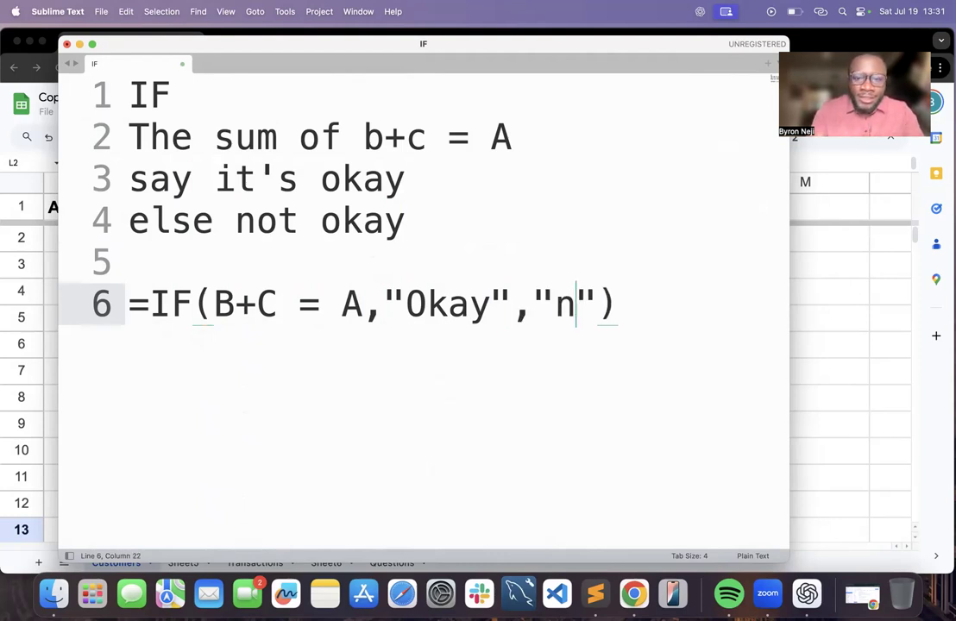
{"action": "key", "text": "BackSpace"}
{"action": "type", "text": "Not Oka"}
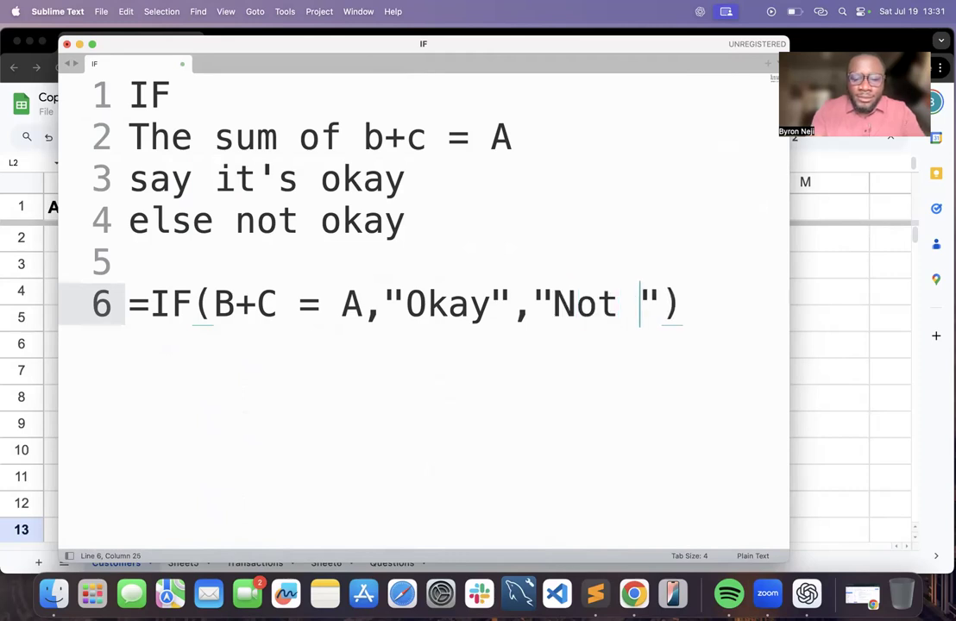
{"action": "type", "text": "y"}
Copy the formula =IF(B+C = A,"Okay","Not Okay") into L2 of the Customers sheet in Chrome, replacing the cell's unfinished formula
{"action": "left_click_drag", "start_coordinate": [264, 350], "coordinate": [125, 318]}
{"action": "key", "text": "super+c"}
{"action": "key", "text": "super+Tab"}
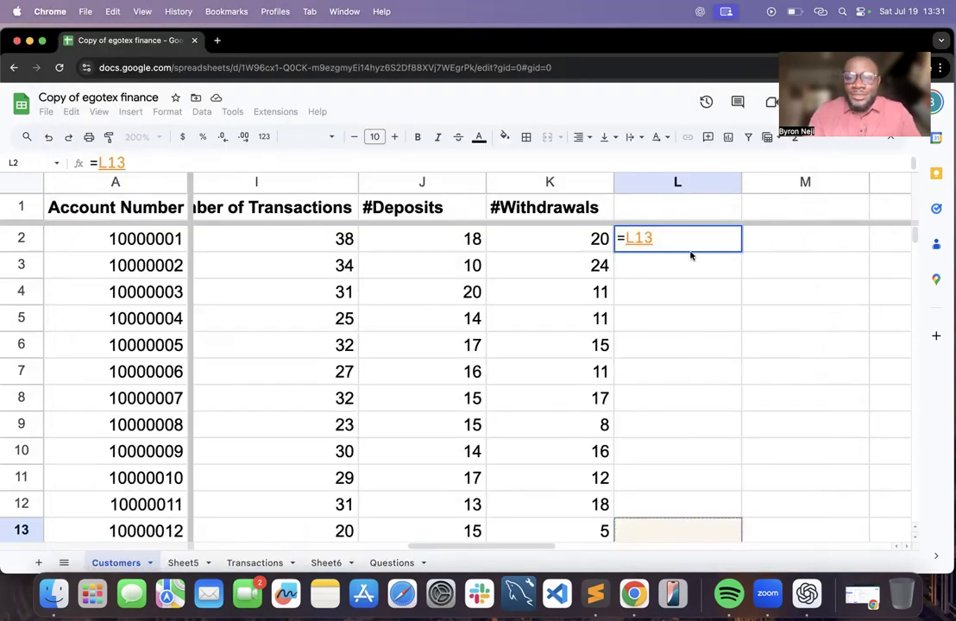
{"action": "left_click_drag", "start_coordinate": [677, 241], "coordinate": [608, 242]}
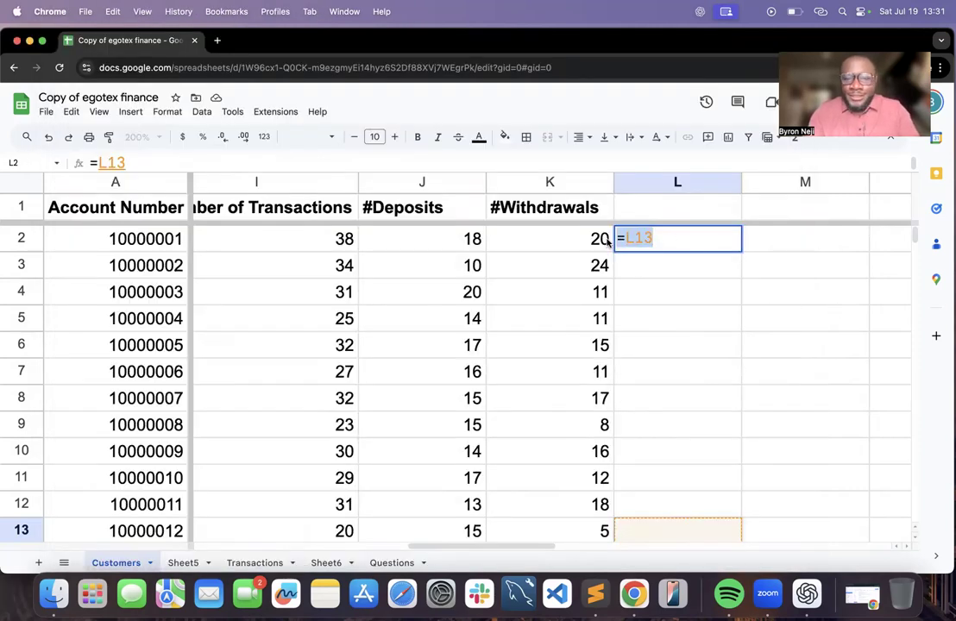
{"action": "key", "text": "super+v"}
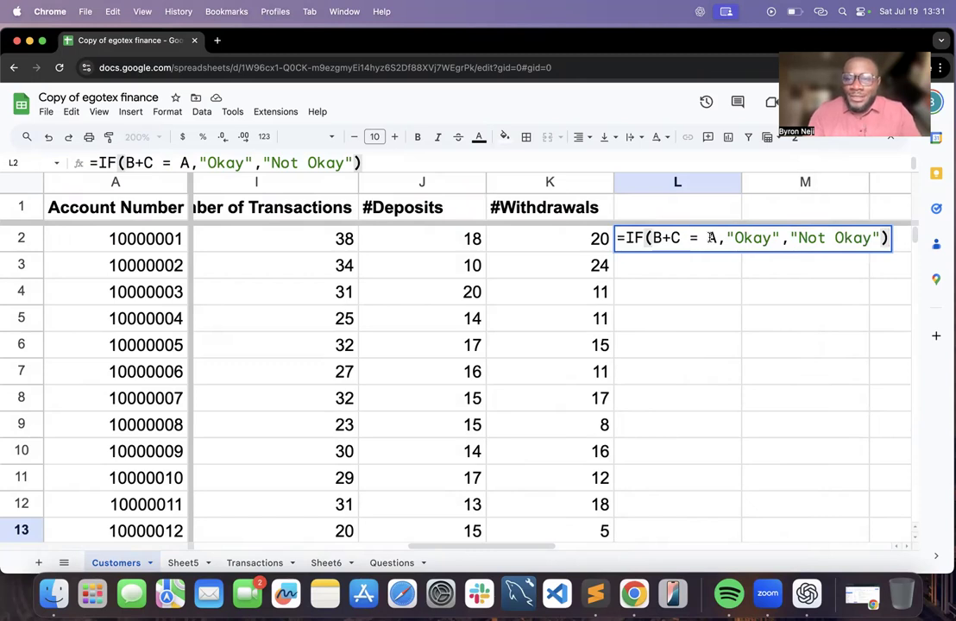
{"action": "left_click", "coordinate": [682, 260]}
{"action": "left_click", "coordinate": [683, 240]}
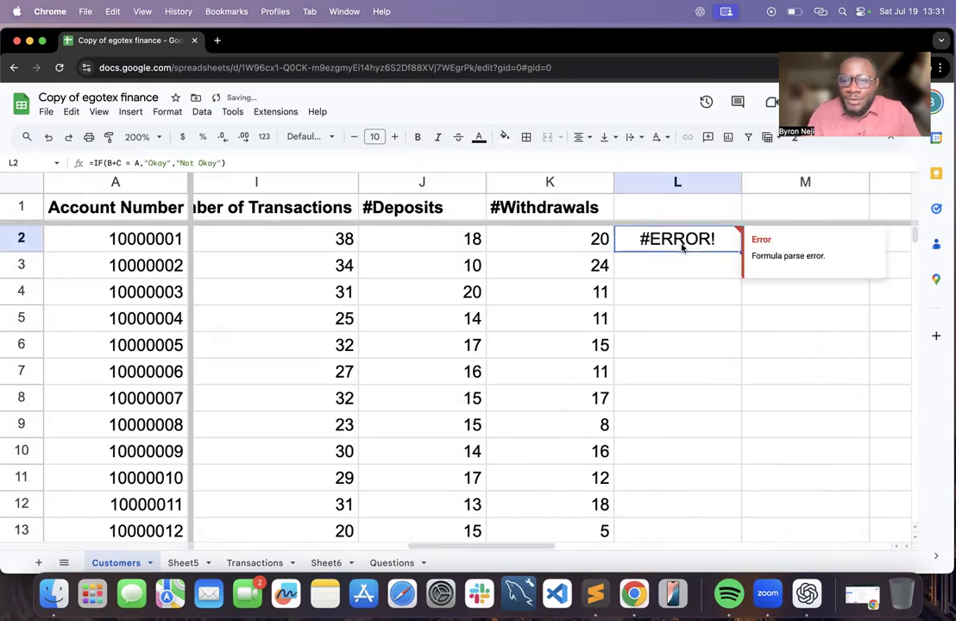
Open the IF formula in L2 for editing
{"action": "double_click", "coordinate": [682, 246]}
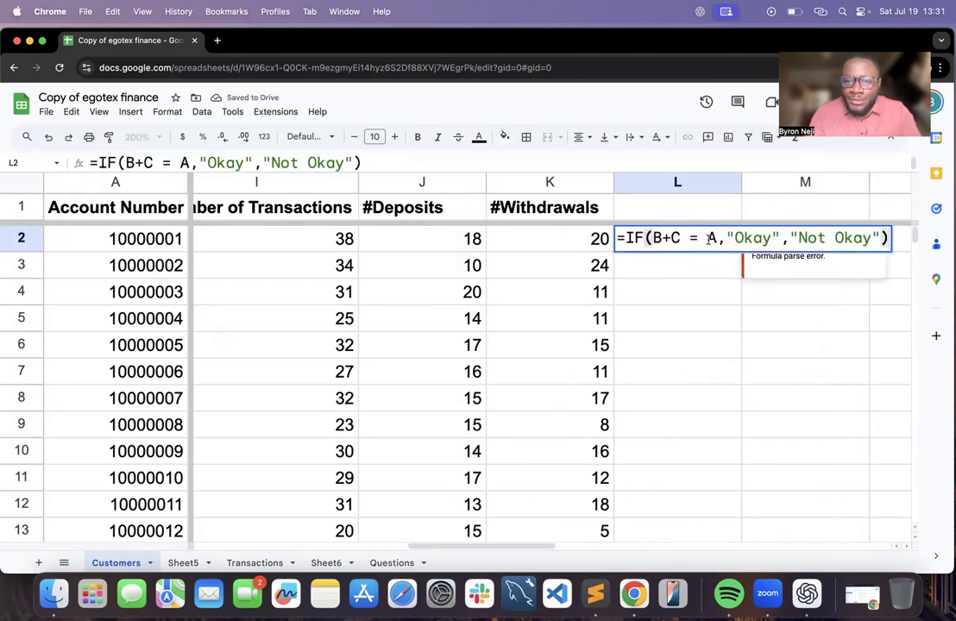
Remove the spaces around the equals sign in L2's IF formula and replace B with k2
{"action": "left_click", "coordinate": [689, 238]}
{"action": "key", "text": "BackSpace"}
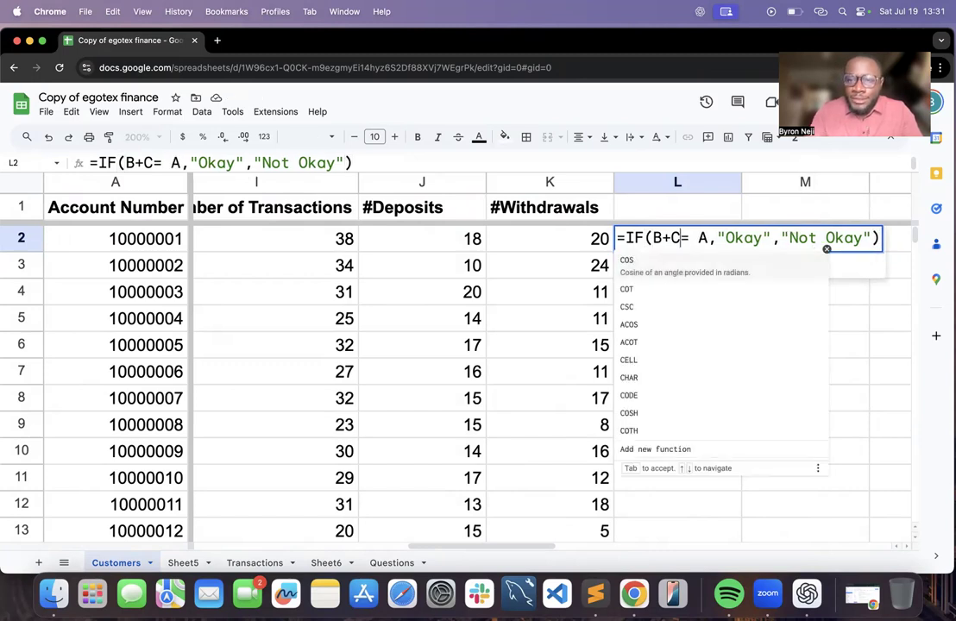
{"action": "left_click", "coordinate": [695, 238]}
{"action": "key", "text": "BackSpace"}
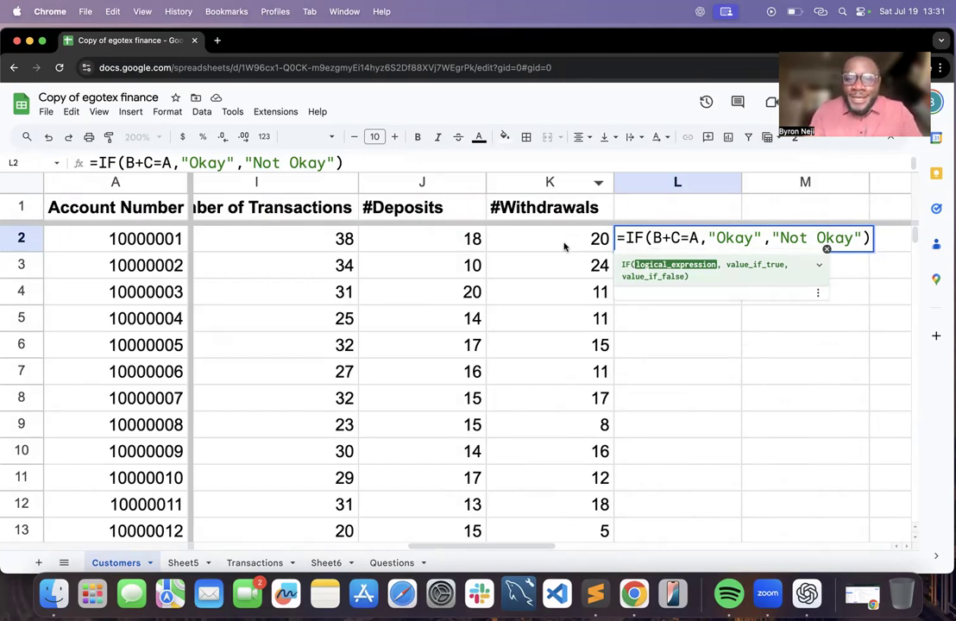
{"action": "left_click", "coordinate": [651, 238]}
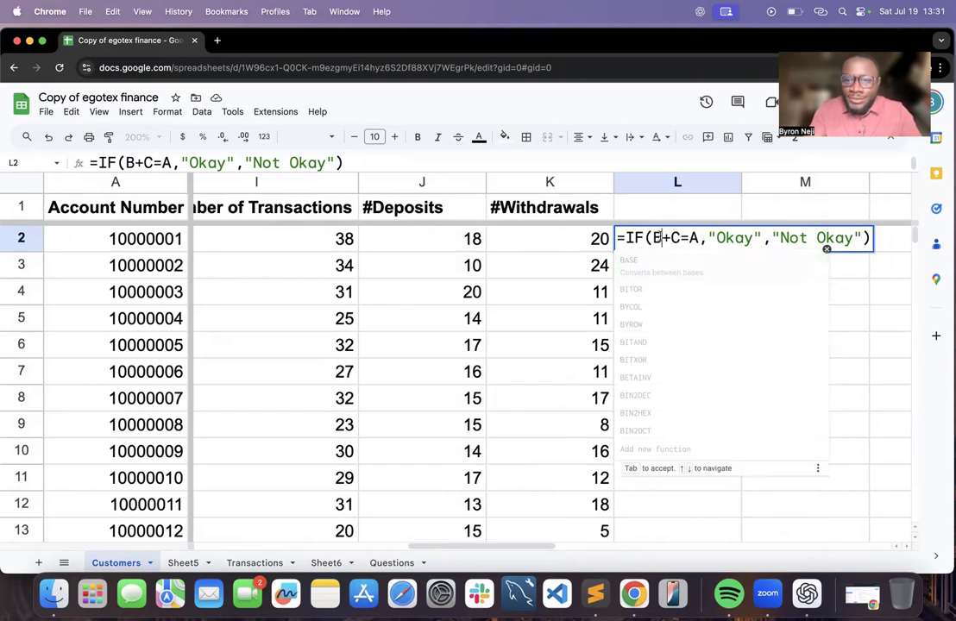
{"action": "key", "text": "BackSpace"}
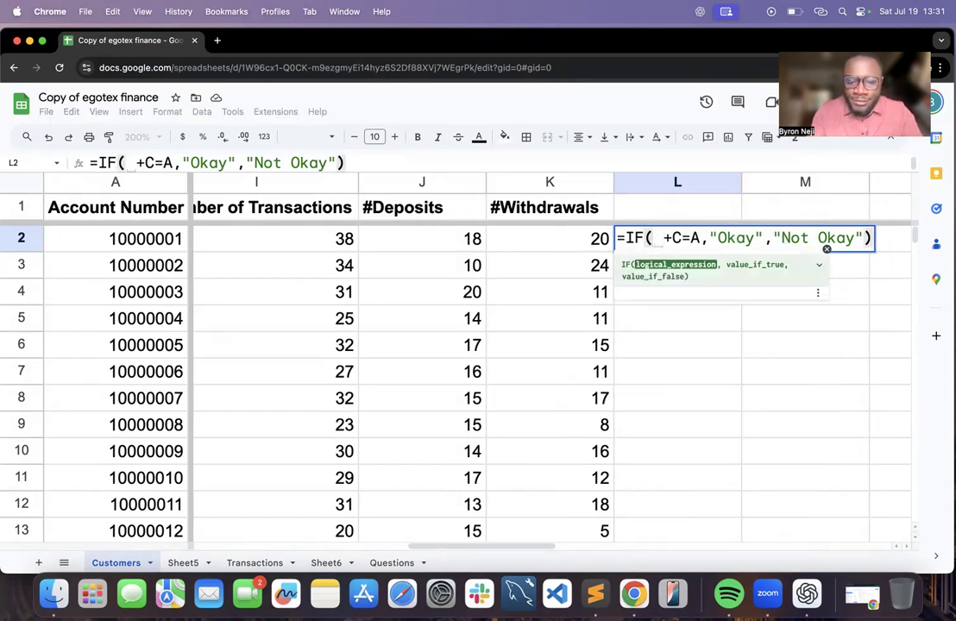
{"action": "type", "text": "k"}
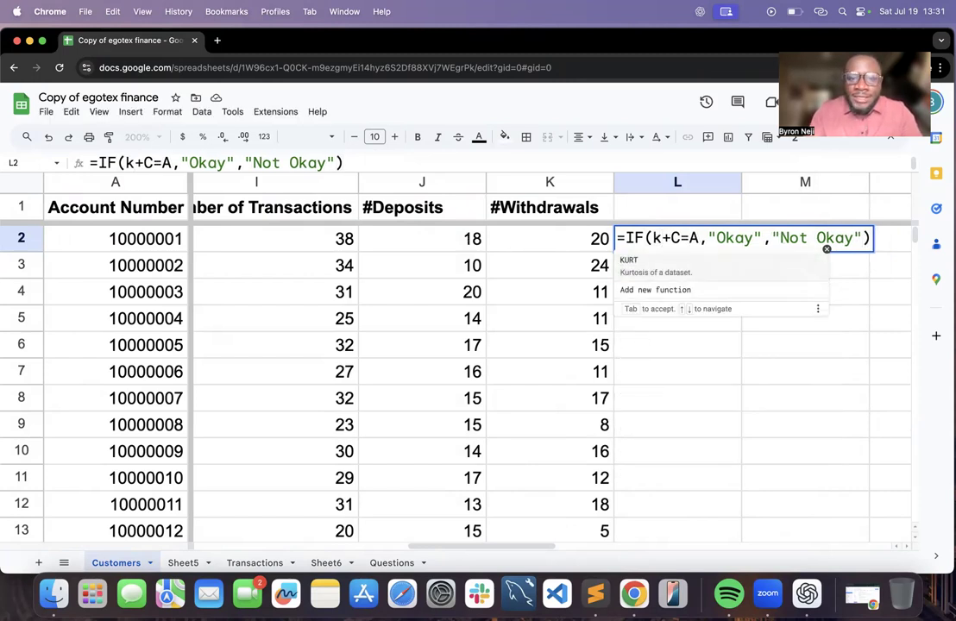
{"action": "type", "text": "2"}
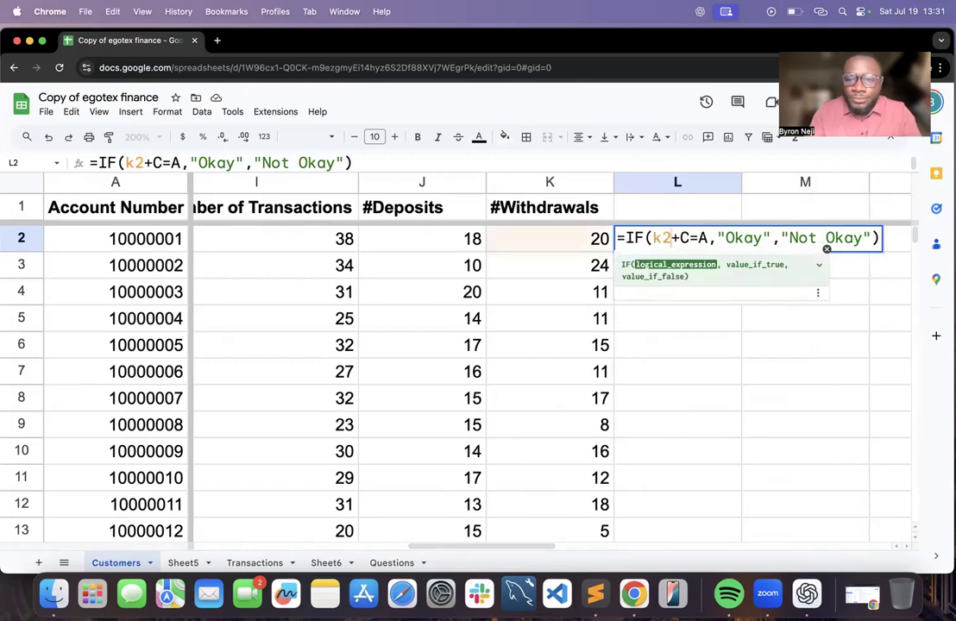
Replace C with J2 in L2's IF formula and capitalise the withdrawals reference as K2
{"action": "left_click", "coordinate": [684, 239]}
{"action": "key", "text": "BackSpace"}
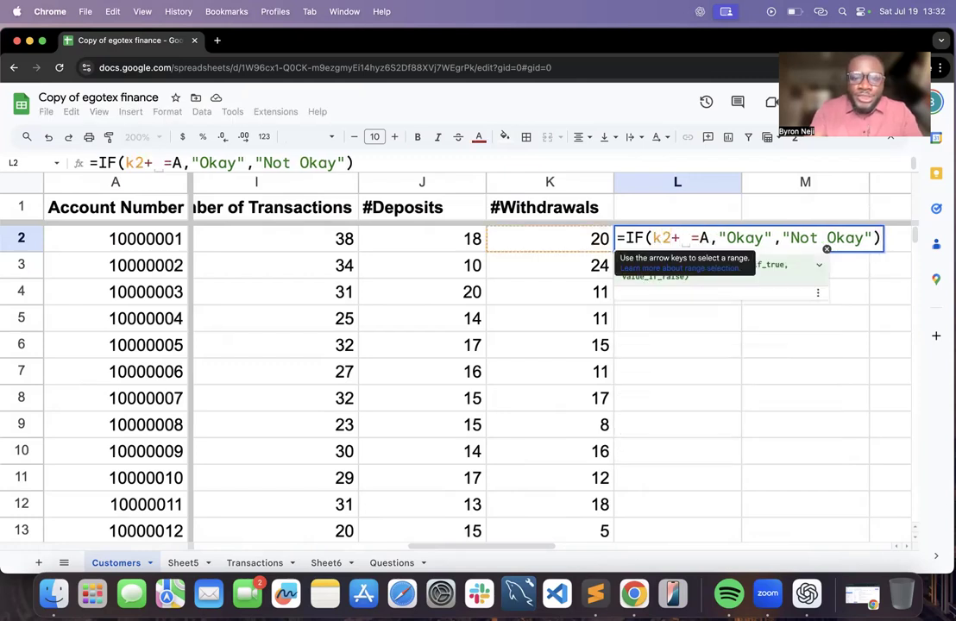
{"action": "type", "text": "J2"}
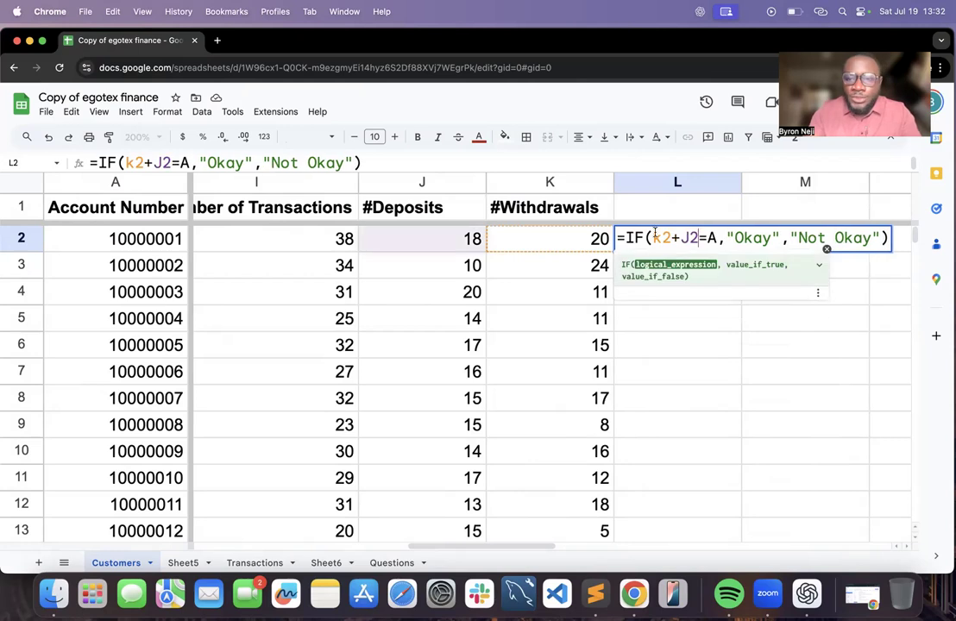
{"action": "left_click", "coordinate": [656, 238]}
{"action": "key", "text": "BackSpace"}
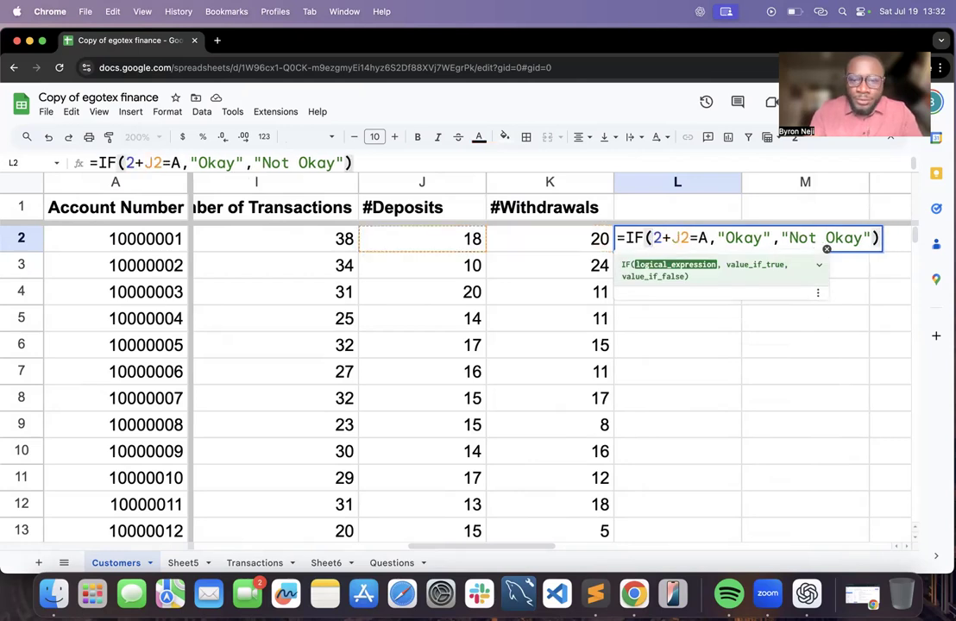
{"action": "type", "text": "K"}
Replace A with I2 in the condition and commit =IF(K2+J2=I2,"Okay","Not Okay") in L2
{"action": "key", "text": "Right"}
{"action": "key", "text": "Right"}
{"action": "key", "text": "Right"}
{"action": "key", "text": "Right"}
{"action": "key", "text": "Right"}
{"action": "key", "text": "Right"}
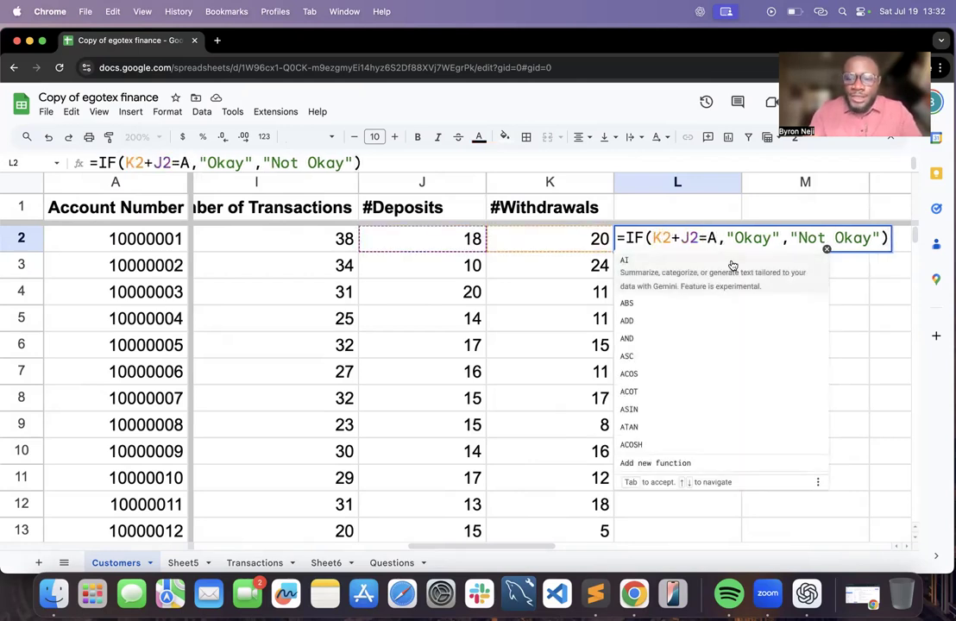
{"action": "key", "text": "BackSpace"}
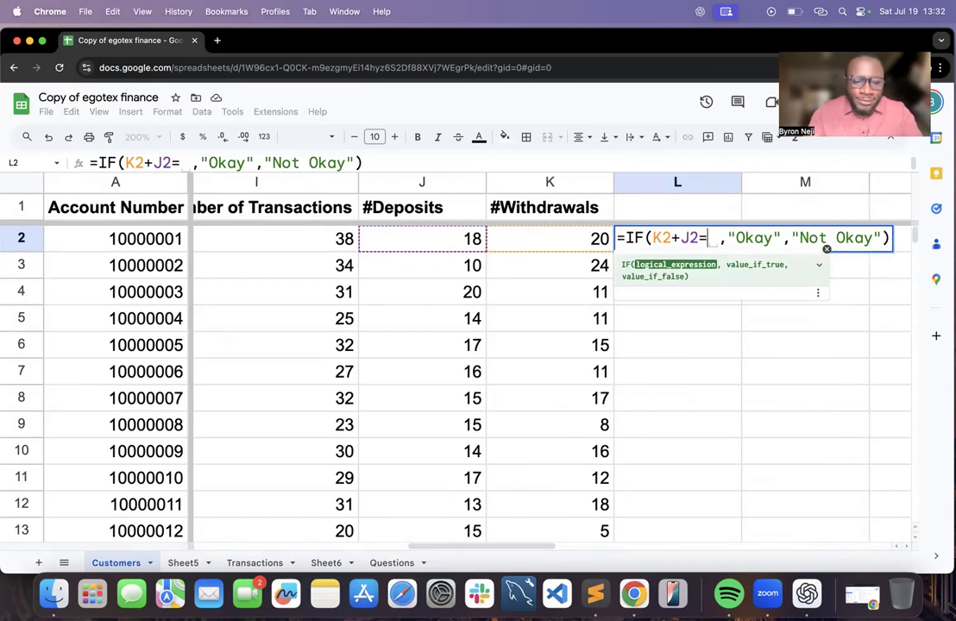
{"action": "type", "text": "I2"}
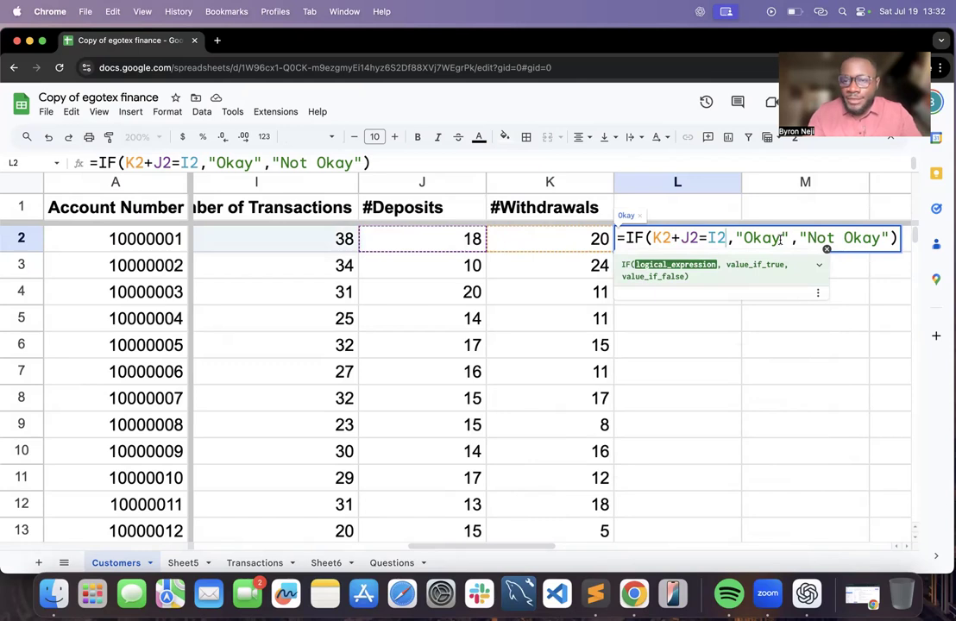
{"action": "key", "text": "Return"}
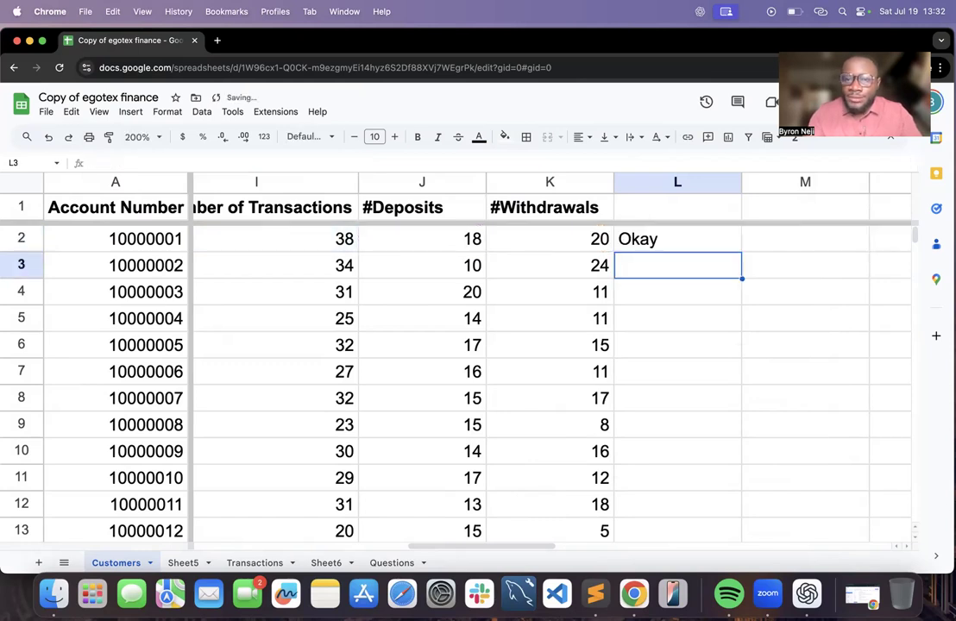
Copy L2's check formula down column L for all customer rows and review the filled cells
{"action": "left_click", "coordinate": [726, 248]}
{"action": "double_click", "coordinate": [741, 252]}
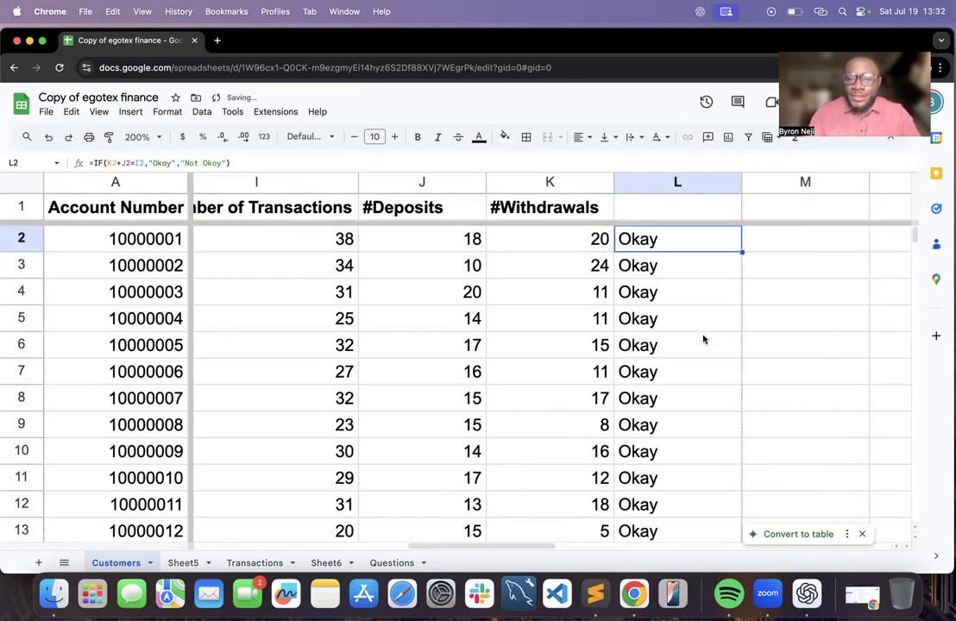
{"action": "scroll", "coordinate": [704, 338], "scroll_direction": "down", "scroll_amount": 5}
{"action": "scroll", "coordinate": [704, 339], "scroll_direction": "up", "scroll_amount": 5}
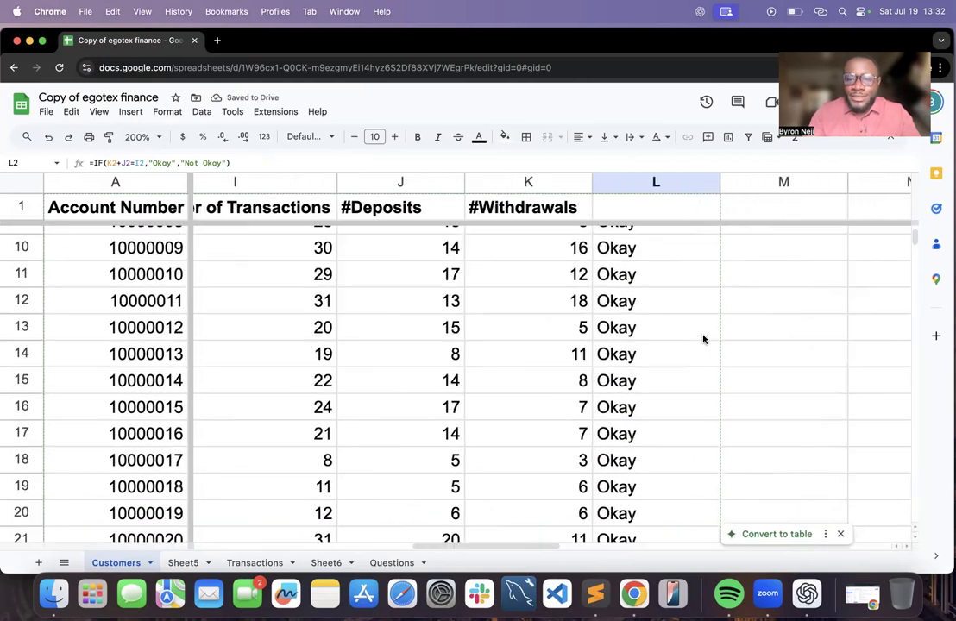
{"action": "scroll", "coordinate": [704, 339], "scroll_direction": "right", "scroll_amount": 2}
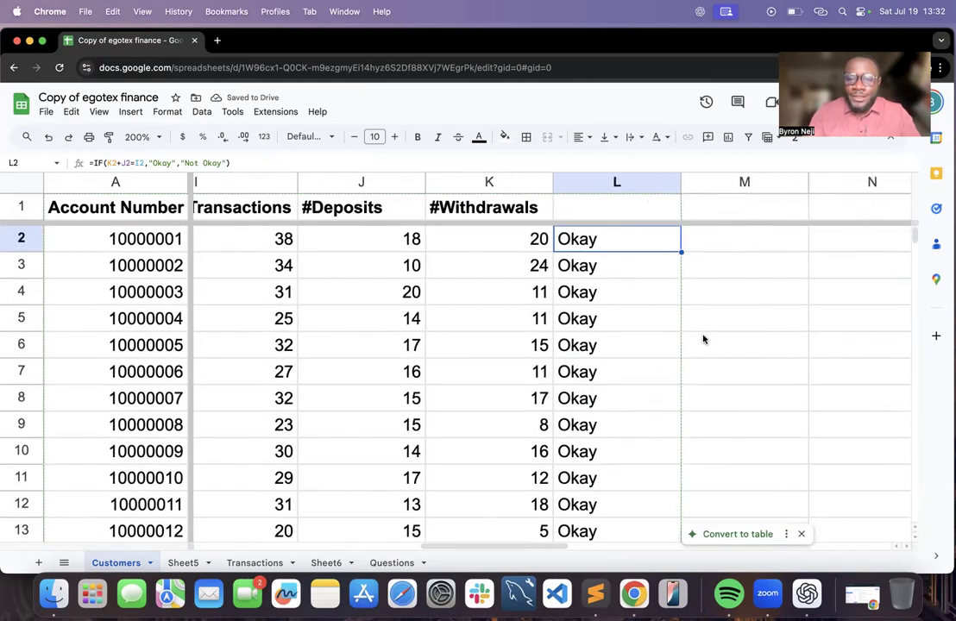
{"action": "double_click", "coordinate": [654, 244]}
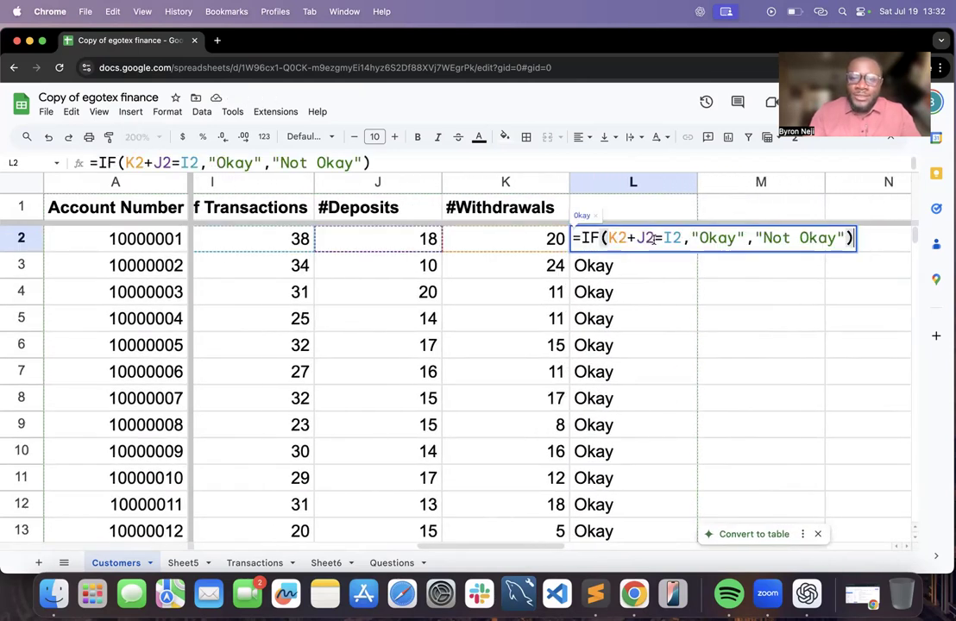
{"action": "left_click", "coordinate": [580, 326]}
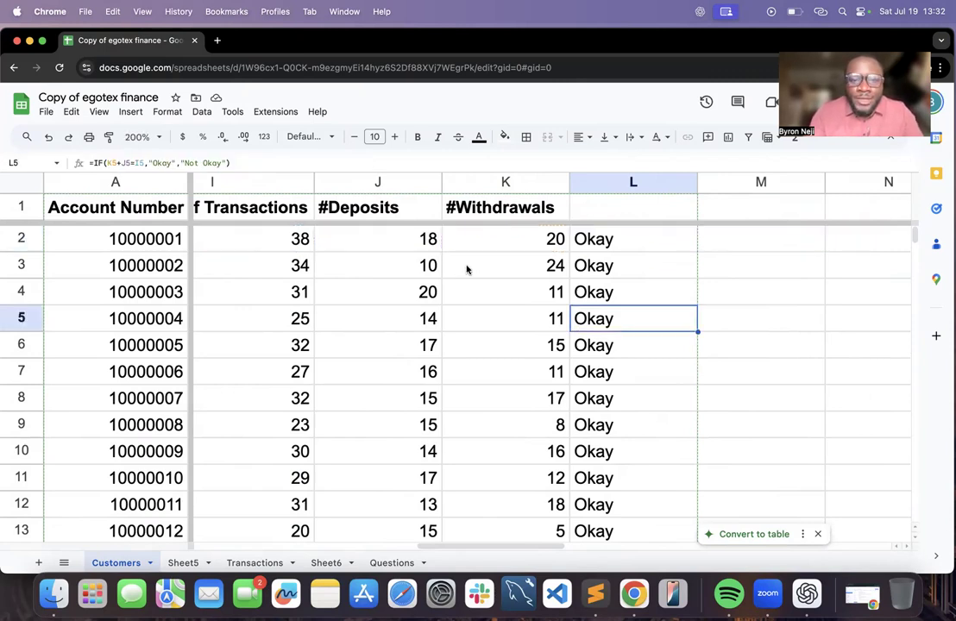
Overwrite the #Deposits value in J3 with 5 to test the check formula
{"action": "left_click", "coordinate": [421, 272]}
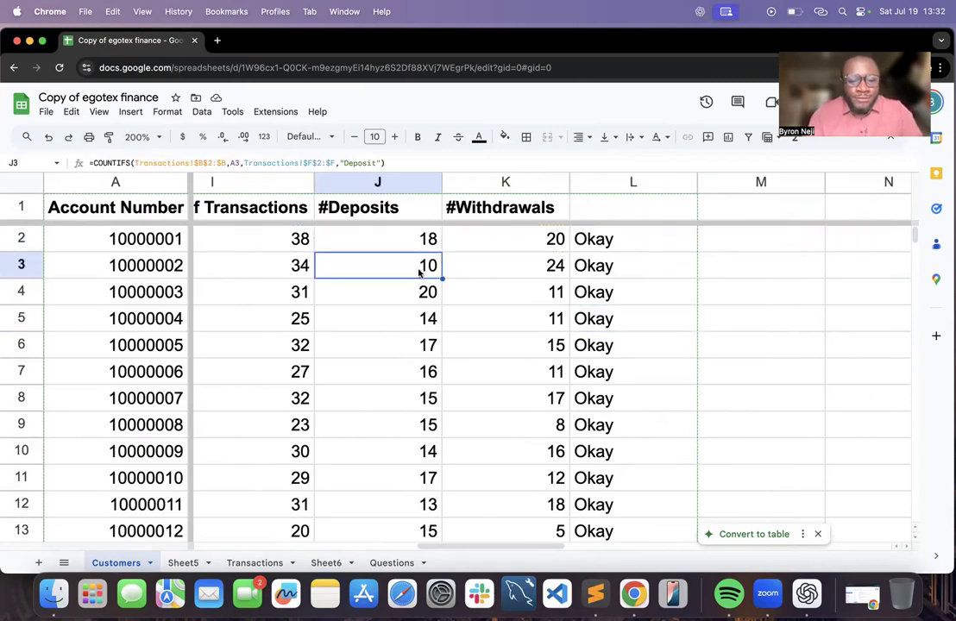
{"action": "type", "text": "5"}
{"action": "left_click", "coordinate": [409, 350]}
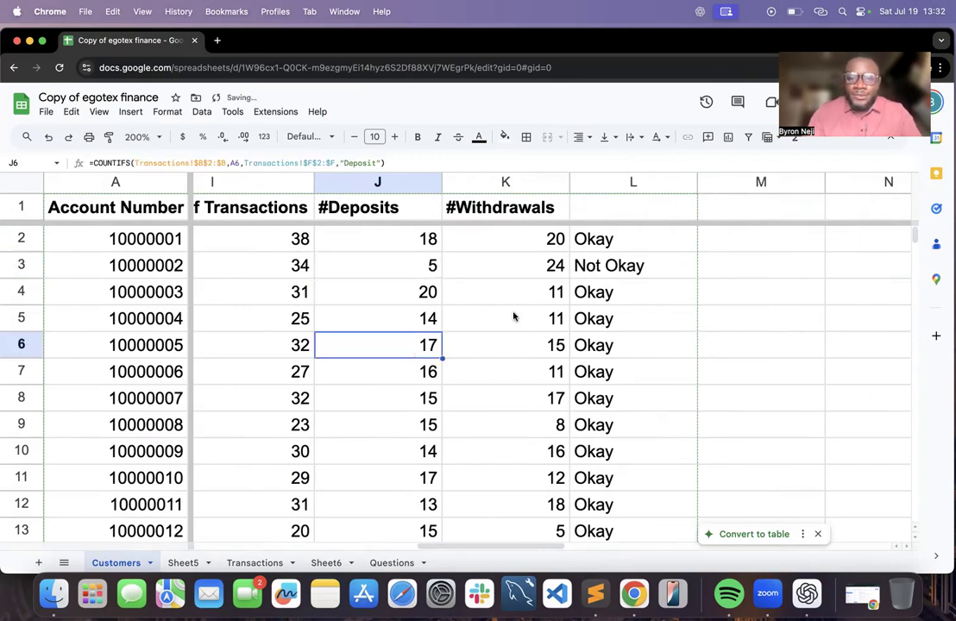
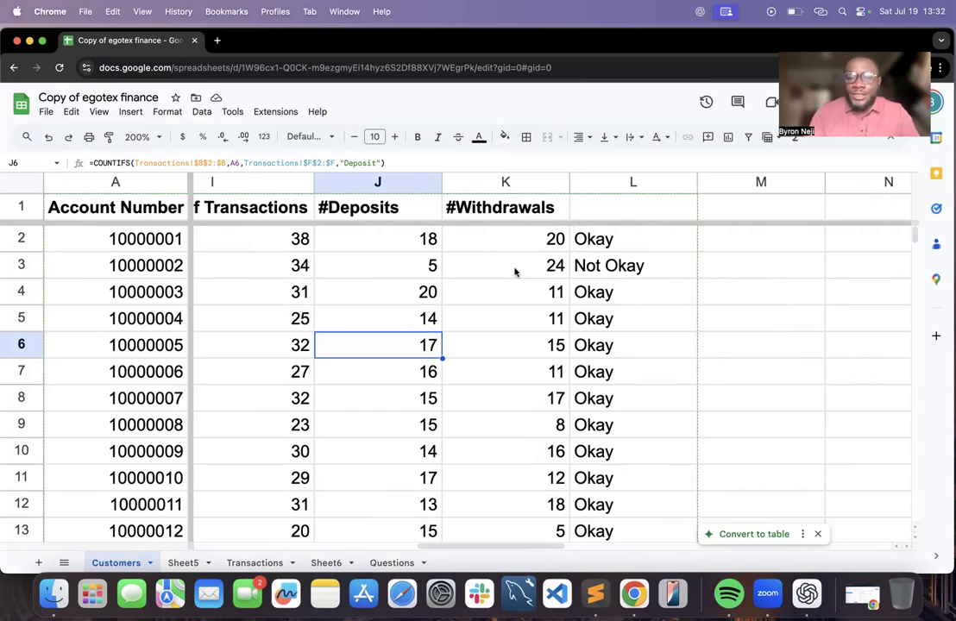
Change L2's value-if-true from "Okay" to " ", giving =IF(K2+J2=I2," ","Not Okay")
{"action": "double_click", "coordinate": [617, 249]}
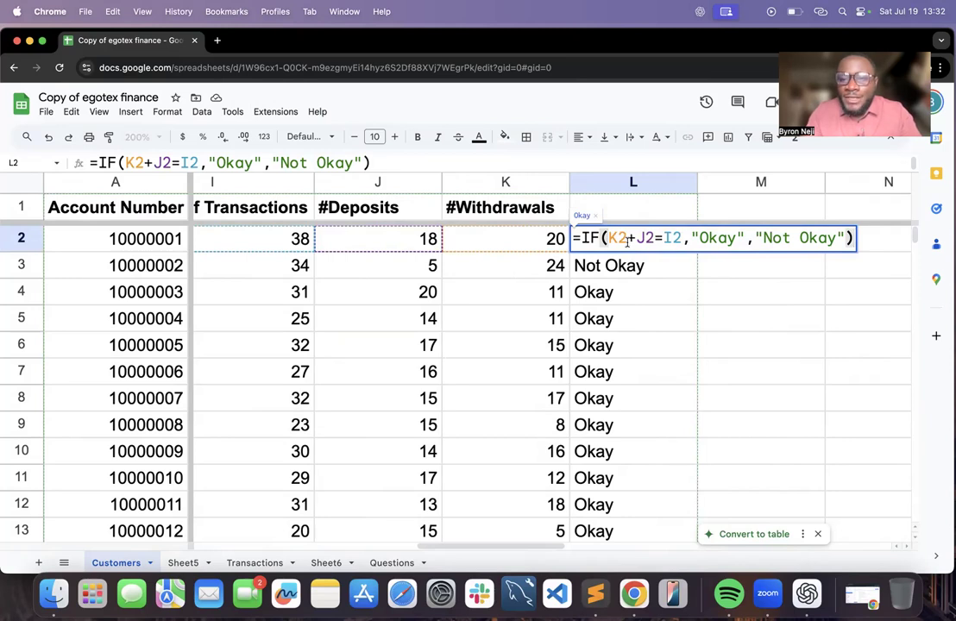
{"action": "left_click_drag", "start_coordinate": [735, 238], "coordinate": [712, 238]}
{"action": "double_click", "coordinate": [716, 238]}
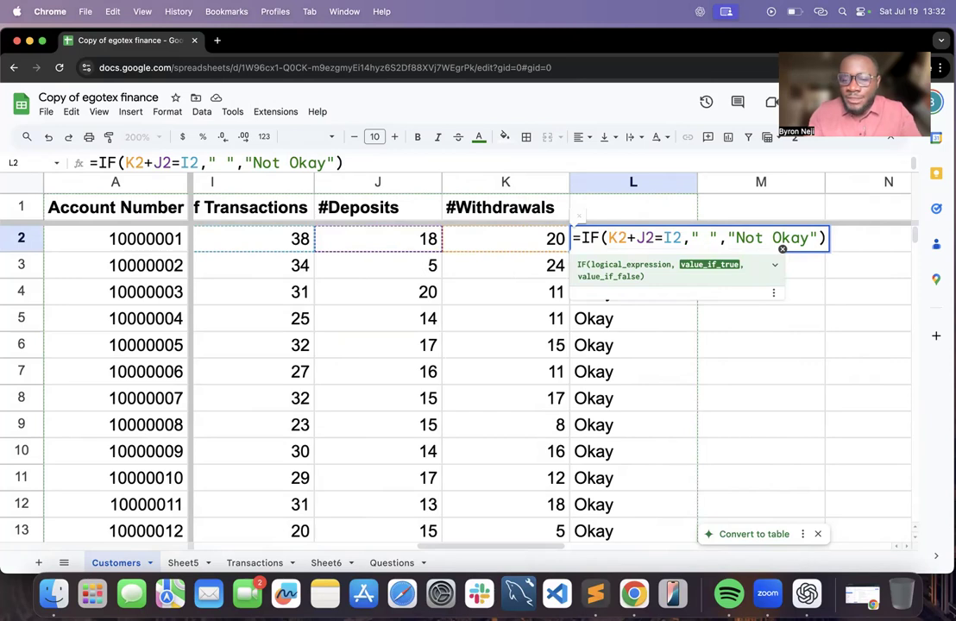
{"action": "key", "text": "Return"}
Fill the revised check formula from L2 down column L to row 22
{"action": "left_click", "coordinate": [663, 239]}
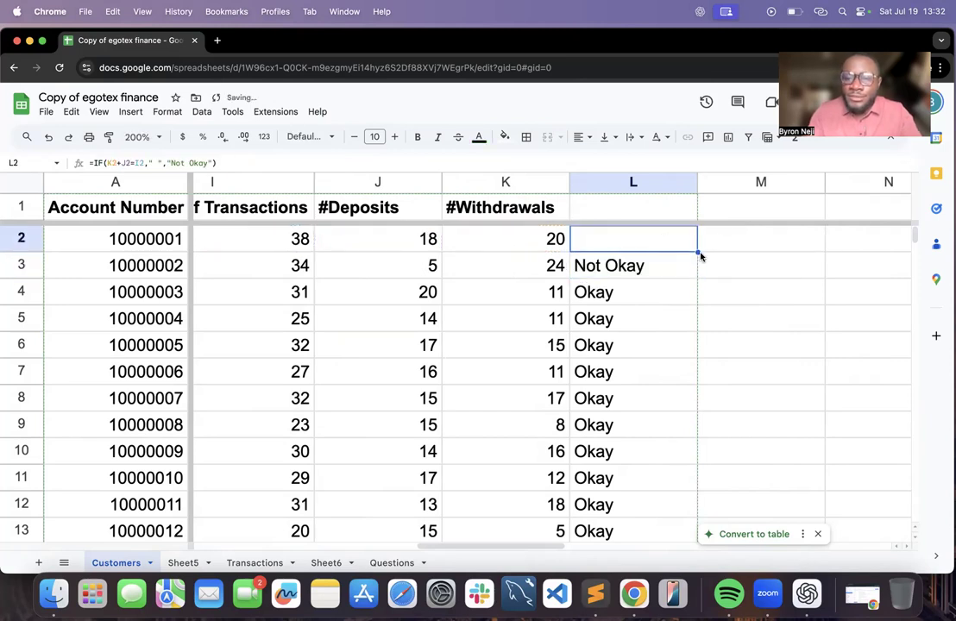
{"action": "left_click_drag", "start_coordinate": [696, 257], "coordinate": [668, 233]}
{"action": "scroll", "coordinate": [667, 233], "scroll_direction": "up", "scroll_amount": 10}
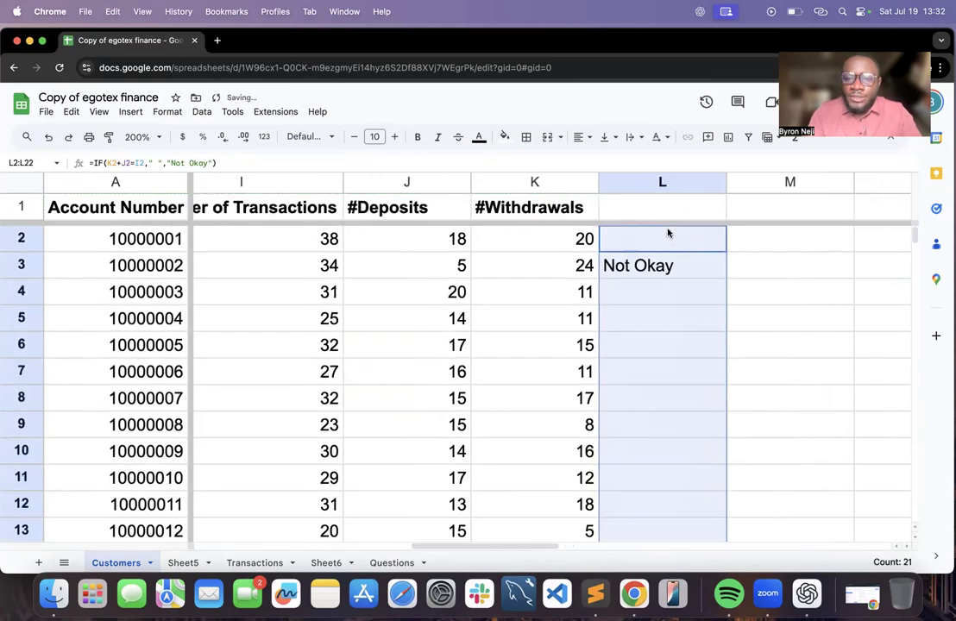
{"action": "left_click", "coordinate": [657, 299]}
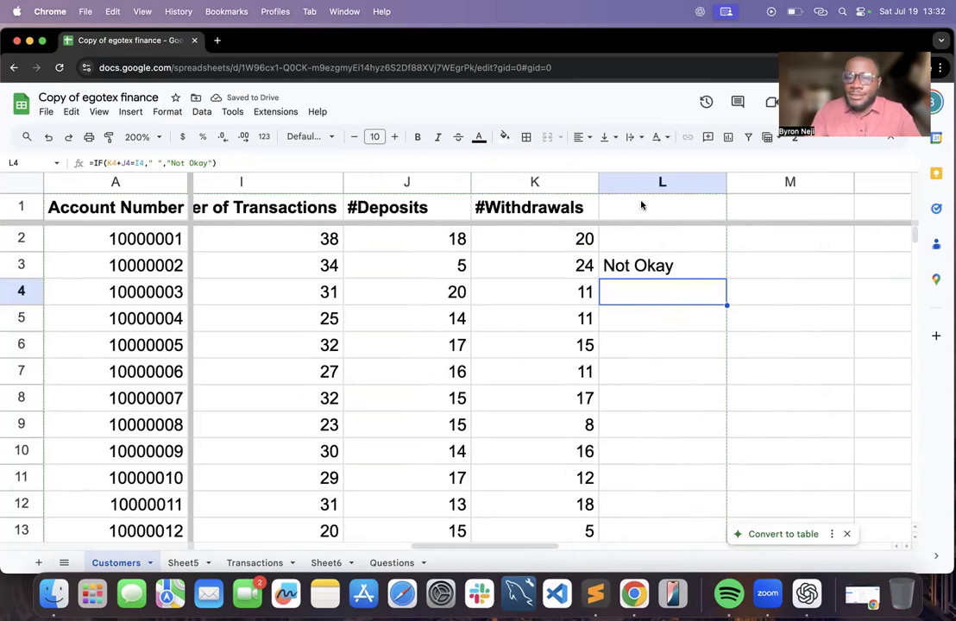
Restore the COUNTIFS deposit formula in J3 by filling it down from J2
{"action": "left_click", "coordinate": [663, 268]}
{"action": "left_click", "coordinate": [453, 270]}
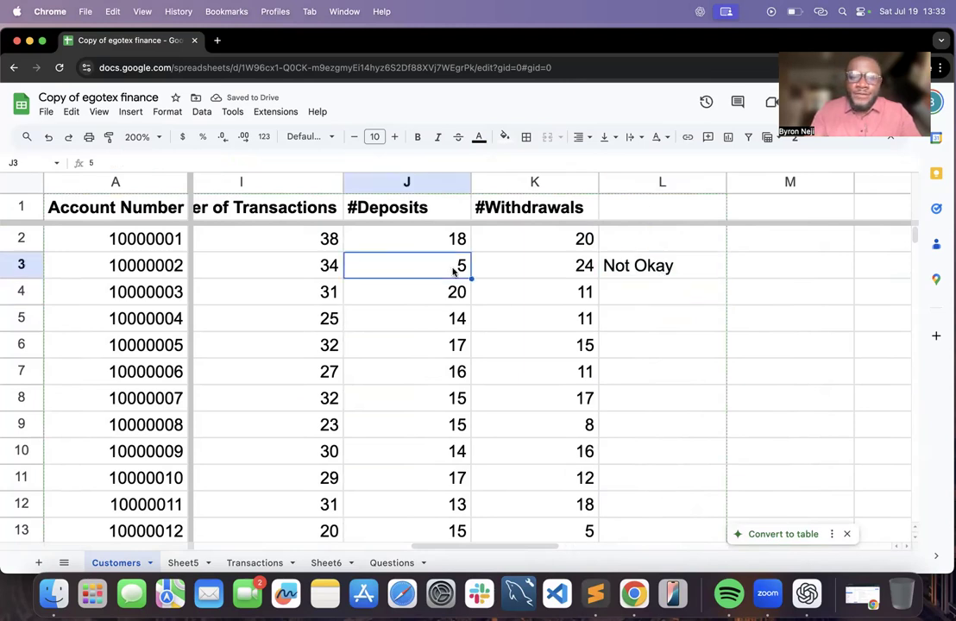
{"action": "left_click", "coordinate": [393, 238]}
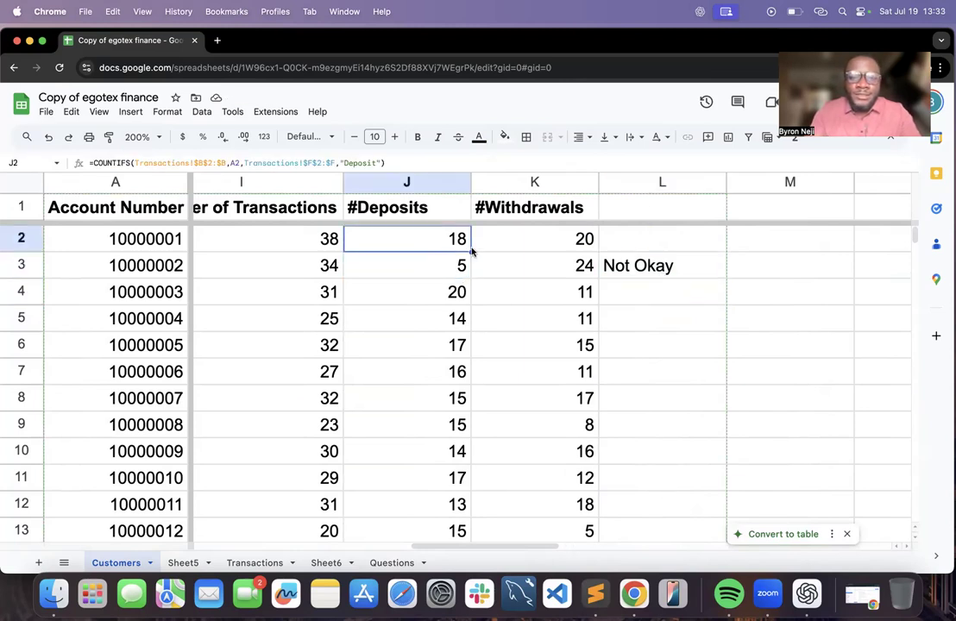
{"action": "left_click_drag", "start_coordinate": [471, 251], "coordinate": [471, 276]}
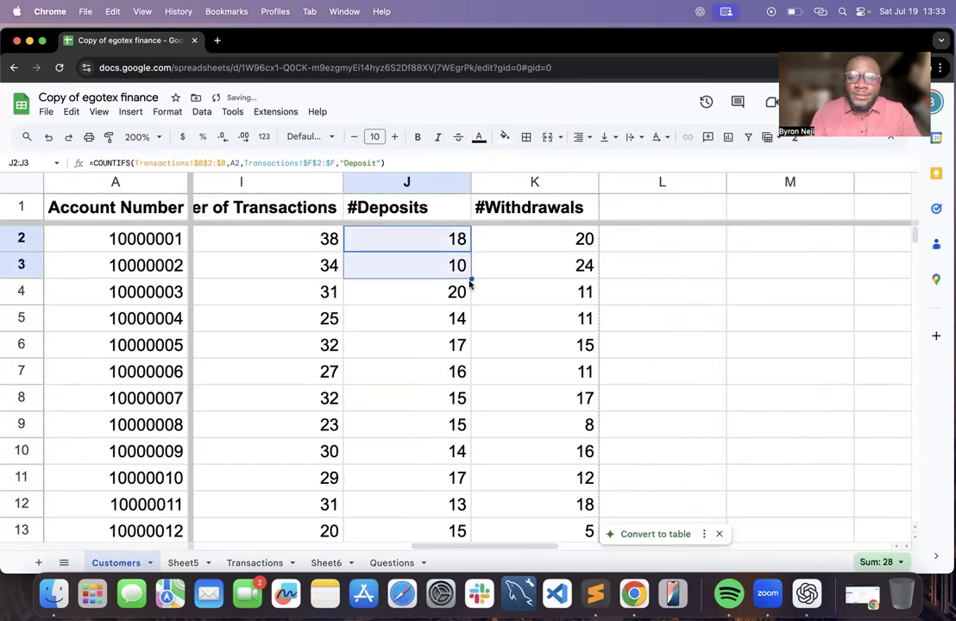
Enter #check as the header of column L in L1
{"action": "left_click", "coordinate": [619, 274]}
{"action": "left_click", "coordinate": [636, 219]}
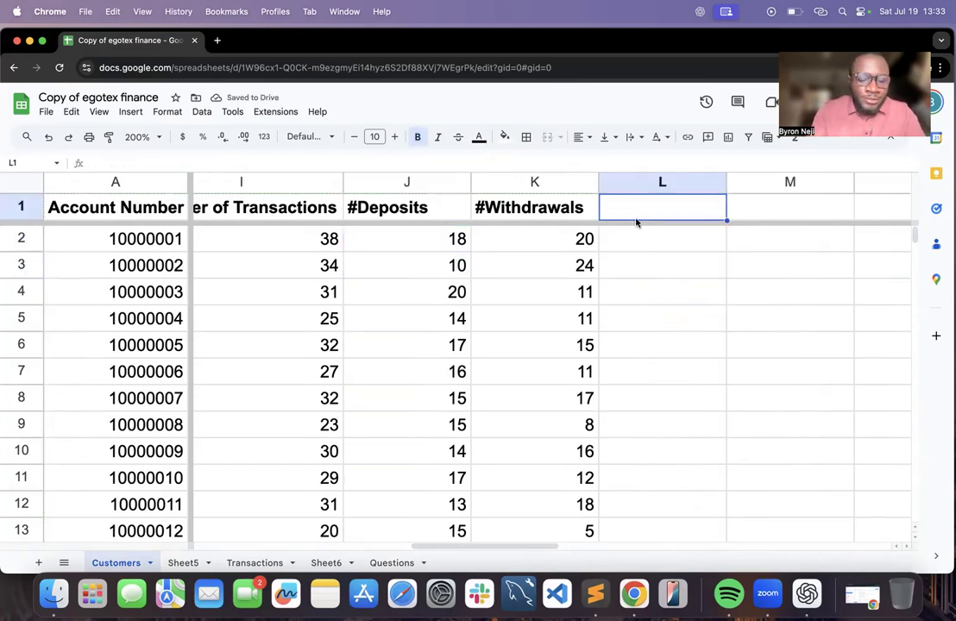
{"action": "type", "text": "#check"}
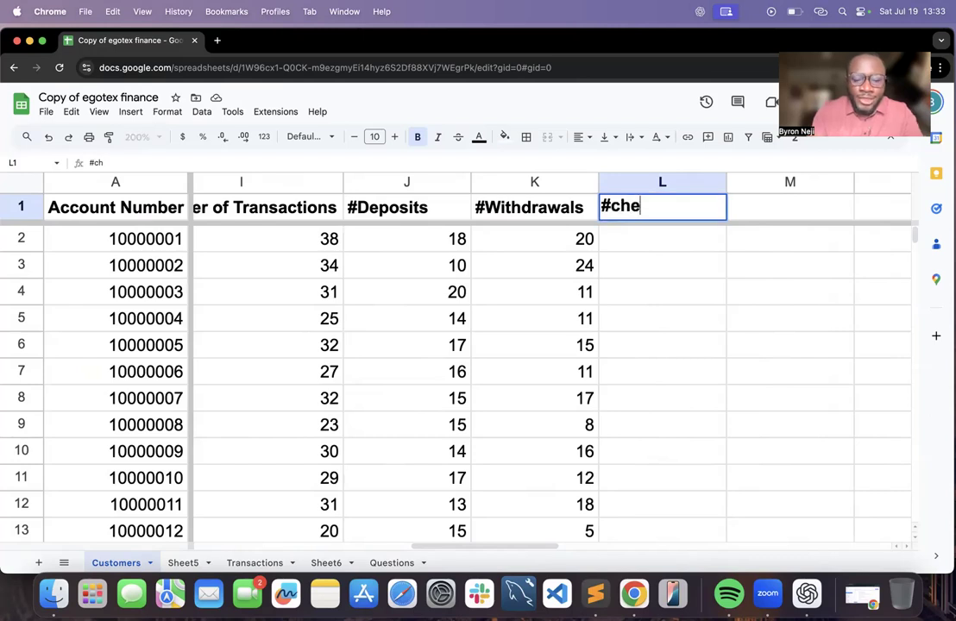
{"action": "left_click", "coordinate": [642, 266]}
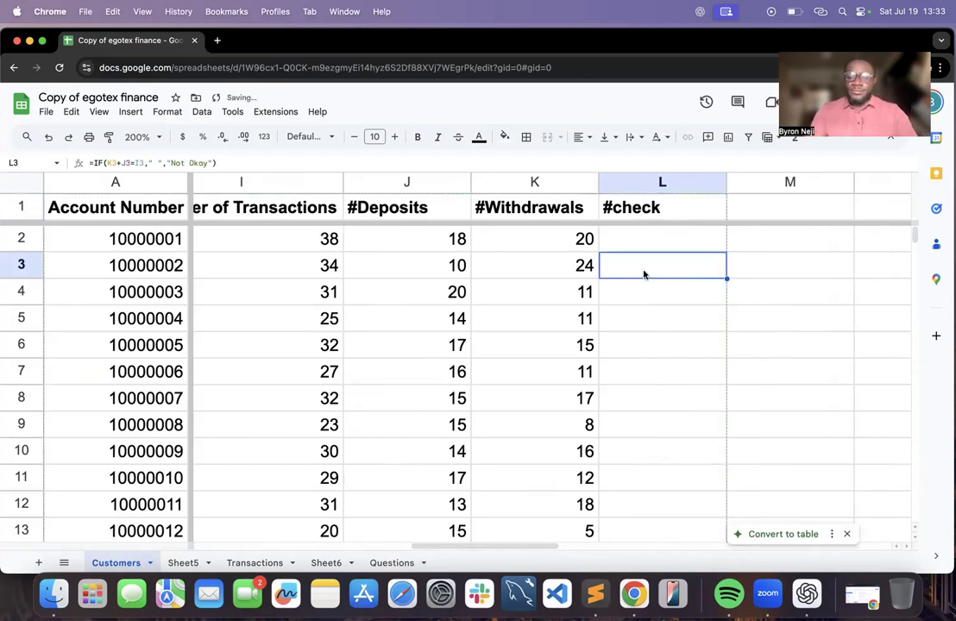
{"action": "scroll", "coordinate": [642, 272], "scroll_direction": "down", "scroll_amount": 5}
{"action": "scroll", "coordinate": [643, 274], "scroll_direction": "up", "scroll_amount": 5}
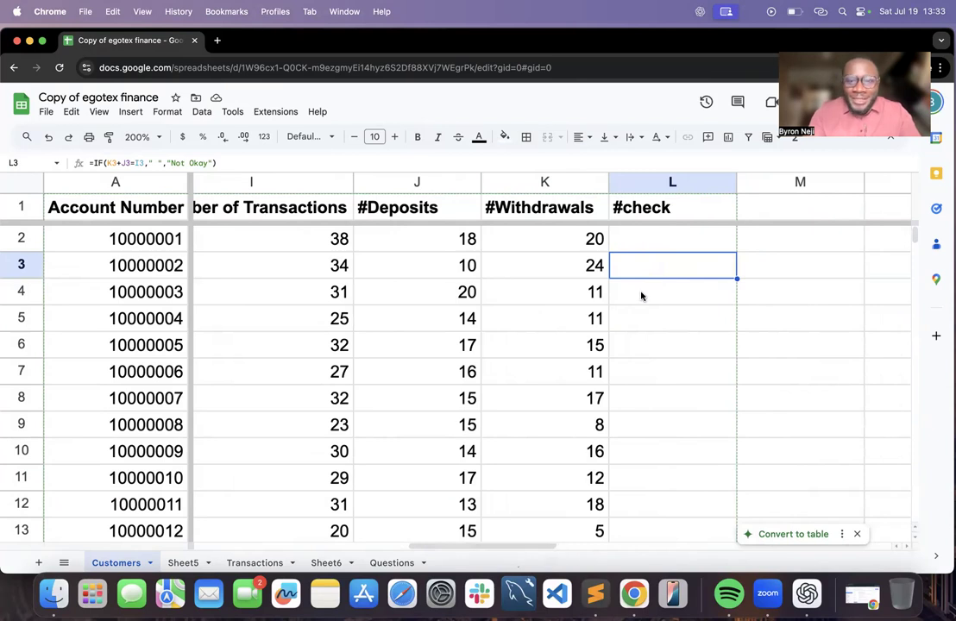
Open the Questions sheet and read the remaining Date & Transaction Analysis questions
{"action": "left_click", "coordinate": [392, 563]}
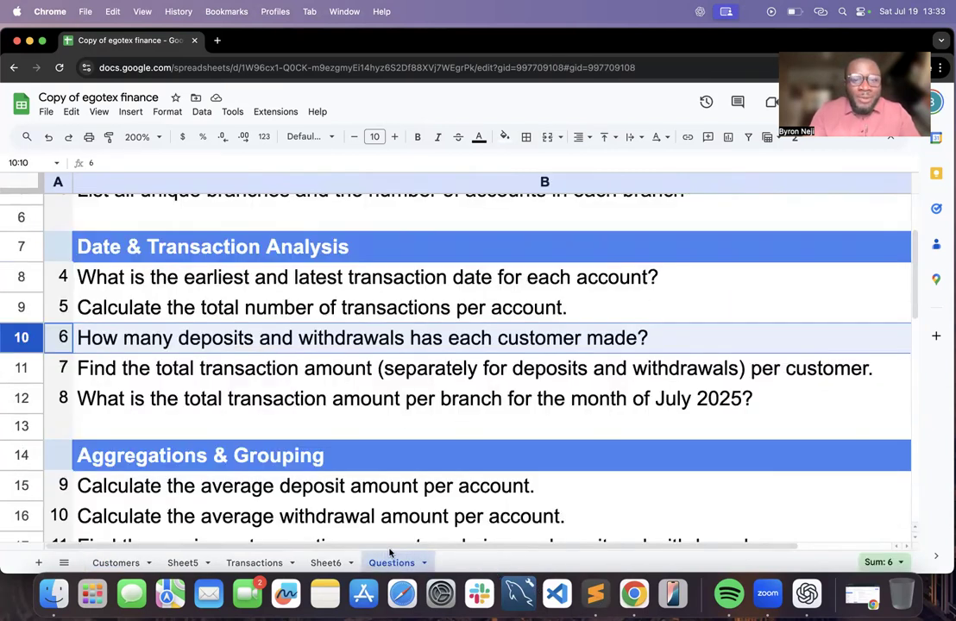
{"action": "scroll", "coordinate": [419, 354], "scroll_direction": "down", "scroll_amount": 2}
{"action": "scroll", "coordinate": [419, 354], "scroll_direction": "up", "scroll_amount": 1}
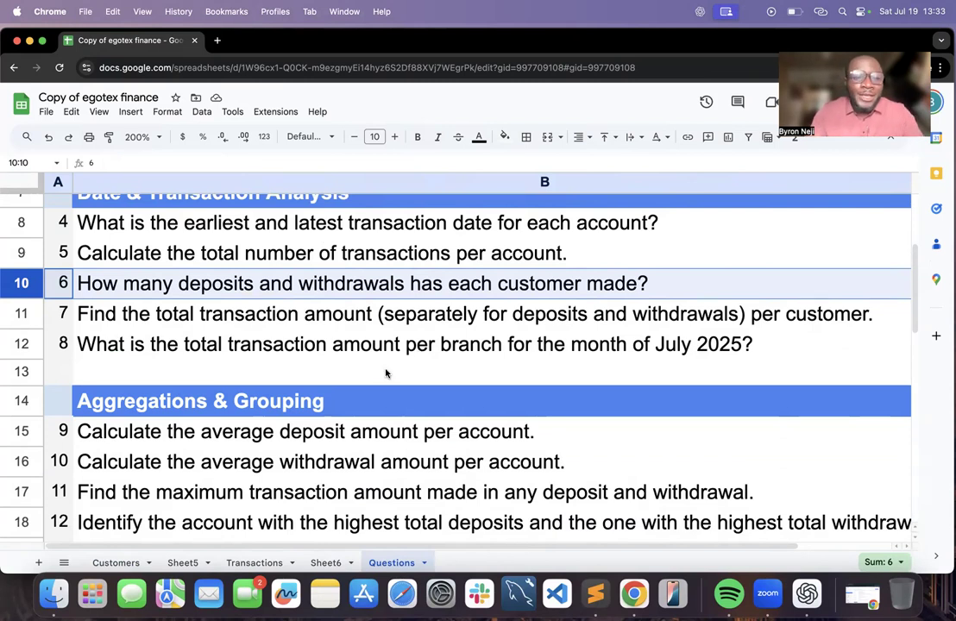
Read questions 7 to 12 on the Questions sheet and mark the row of question 7 about total transaction amounts per customer
{"action": "scroll", "coordinate": [276, 345], "scroll_direction": "down", "scroll_amount": 2}
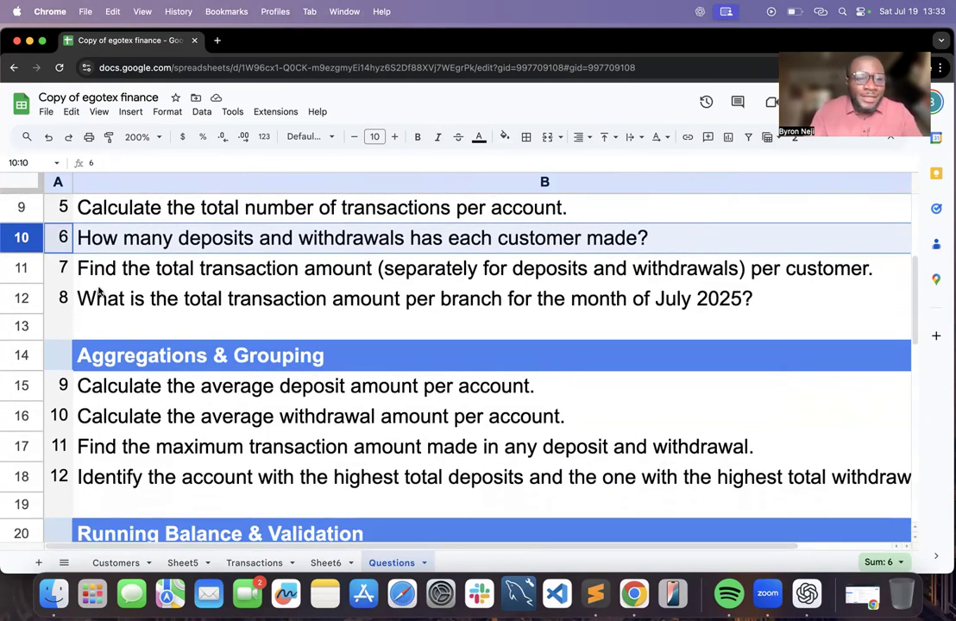
{"action": "left_click", "coordinate": [133, 272]}
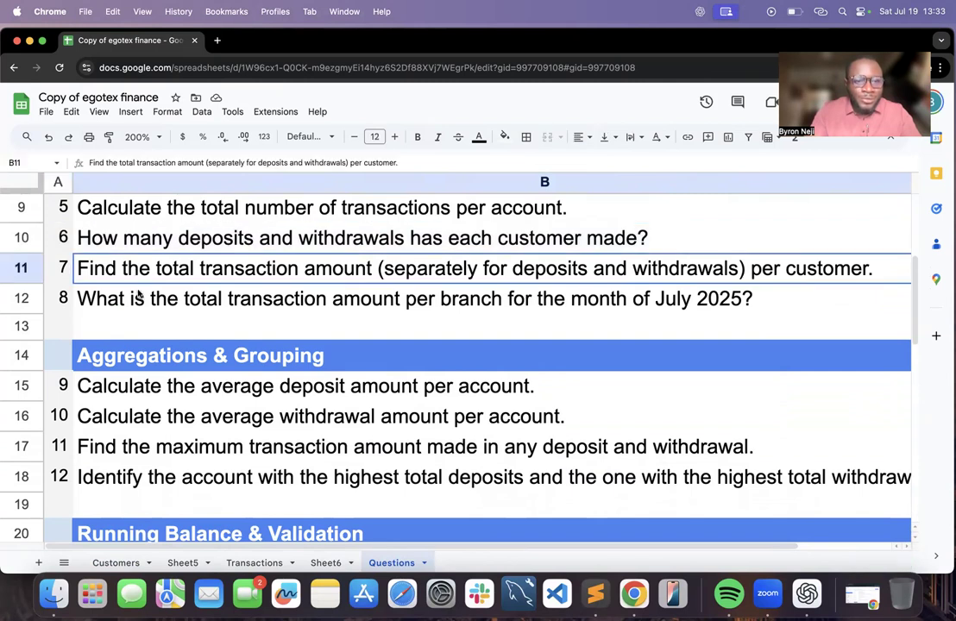
{"action": "left_click", "coordinate": [174, 297]}
{"action": "scroll", "coordinate": [174, 295], "scroll_direction": "down", "scroll_amount": 2}
{"action": "scroll", "coordinate": [174, 295], "scroll_direction": "down", "scroll_amount": 2}
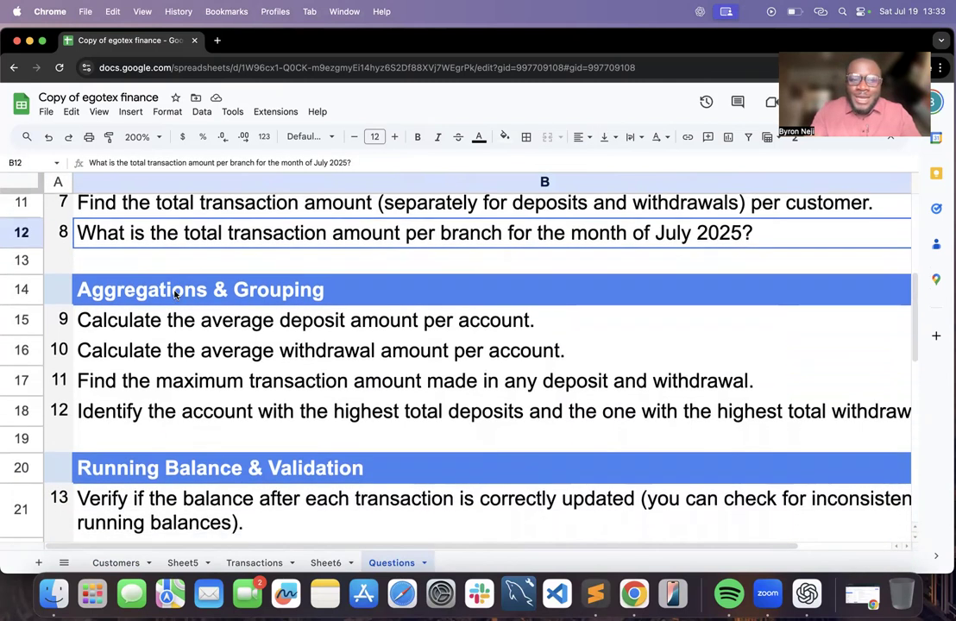
{"action": "left_click", "coordinate": [123, 277]}
{"action": "left_click", "coordinate": [132, 313]}
{"action": "scroll", "coordinate": [139, 371], "scroll_direction": "up", "scroll_amount": 5}
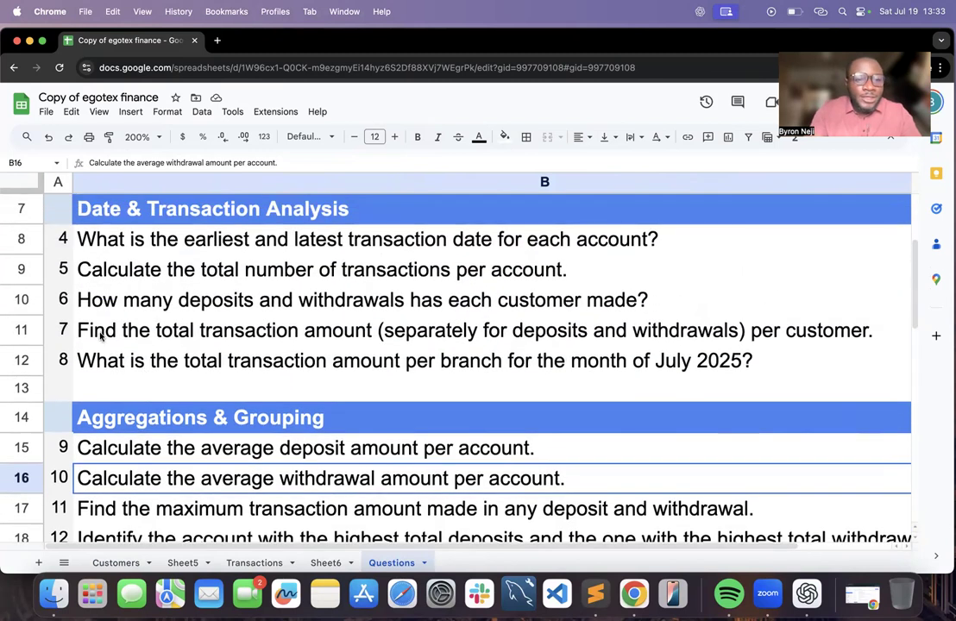
{"action": "left_click", "coordinate": [31, 301]}
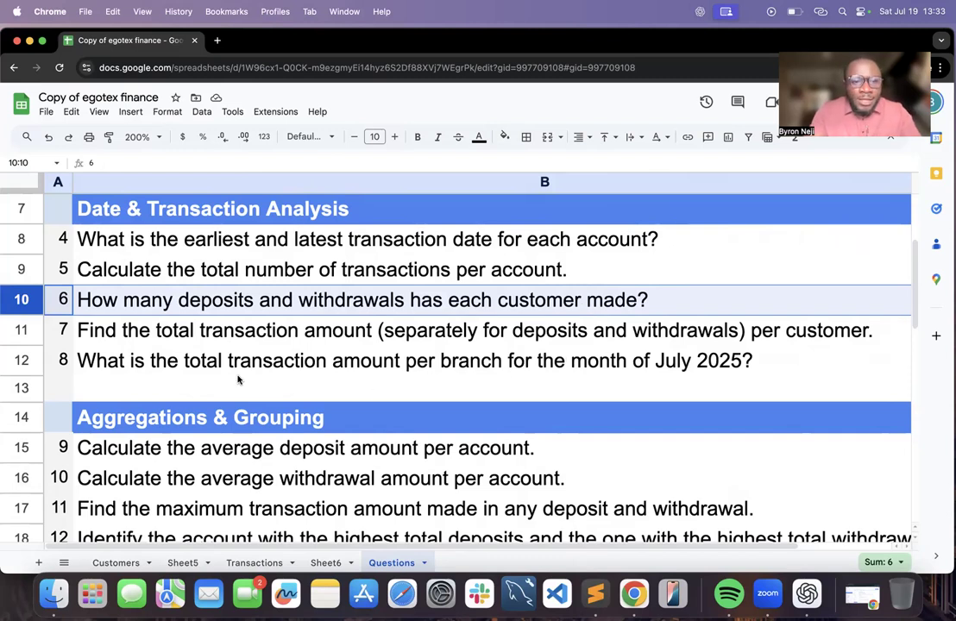
{"action": "left_click", "coordinate": [331, 340]}
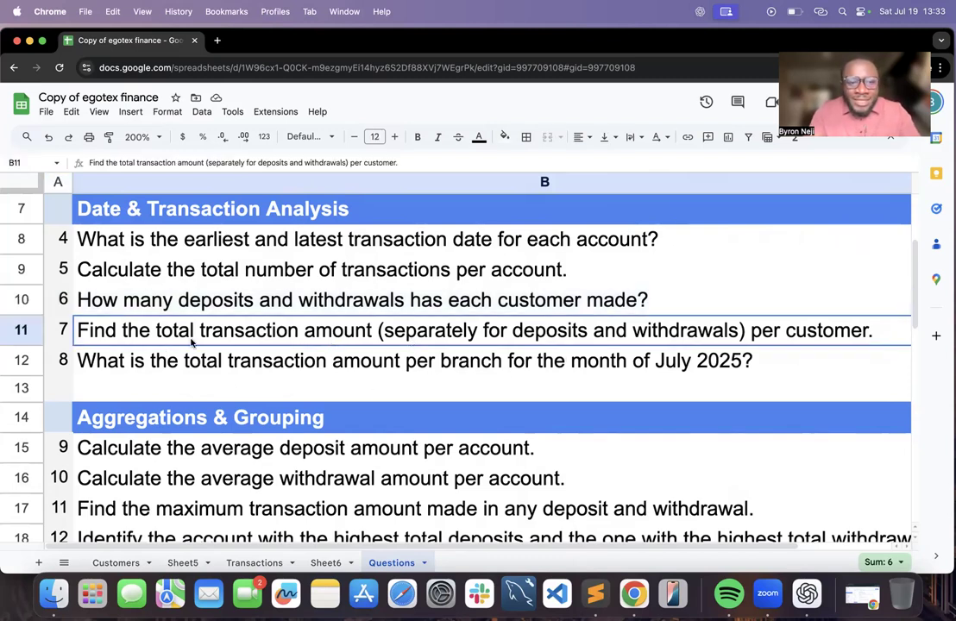
{"action": "left_click", "coordinate": [20, 330]}
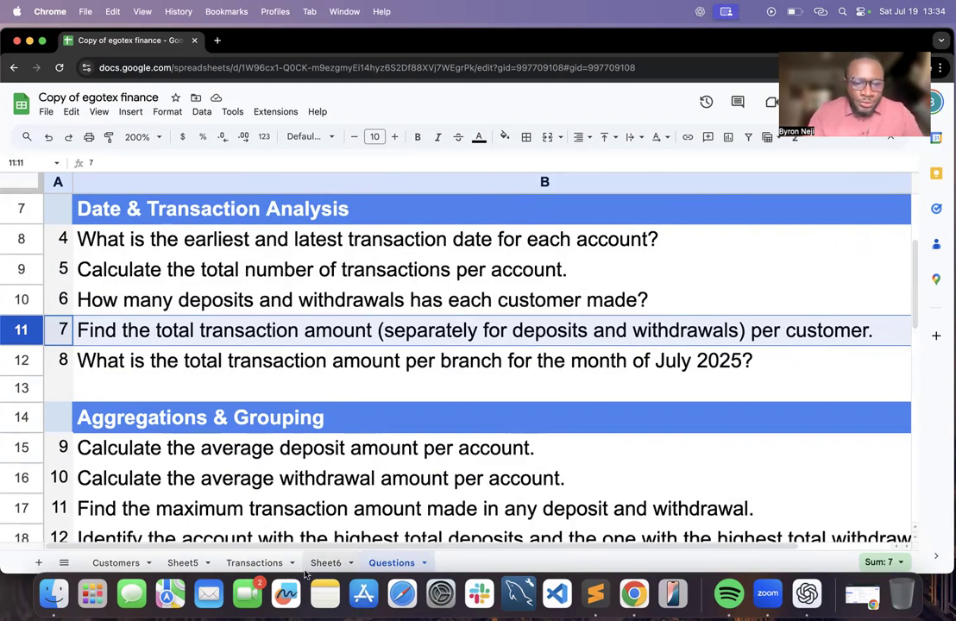
On the Customers sheet, enter Withdrawal Amt as the header of column M in M1
{"action": "left_click", "coordinate": [120, 565]}
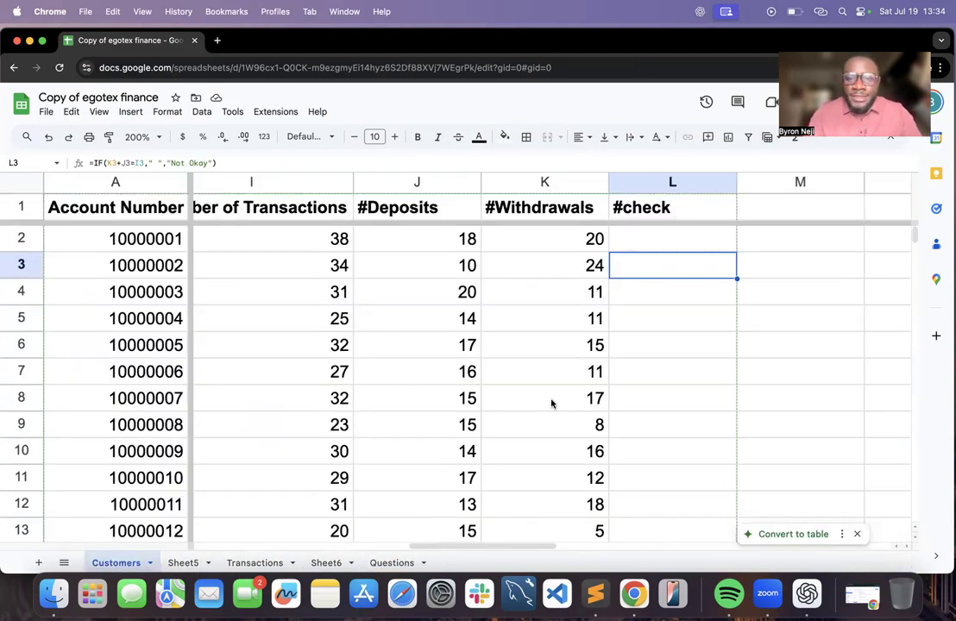
{"action": "scroll", "coordinate": [550, 402], "scroll_direction": "right", "scroll_amount": 5}
{"action": "left_click", "coordinate": [466, 214]}
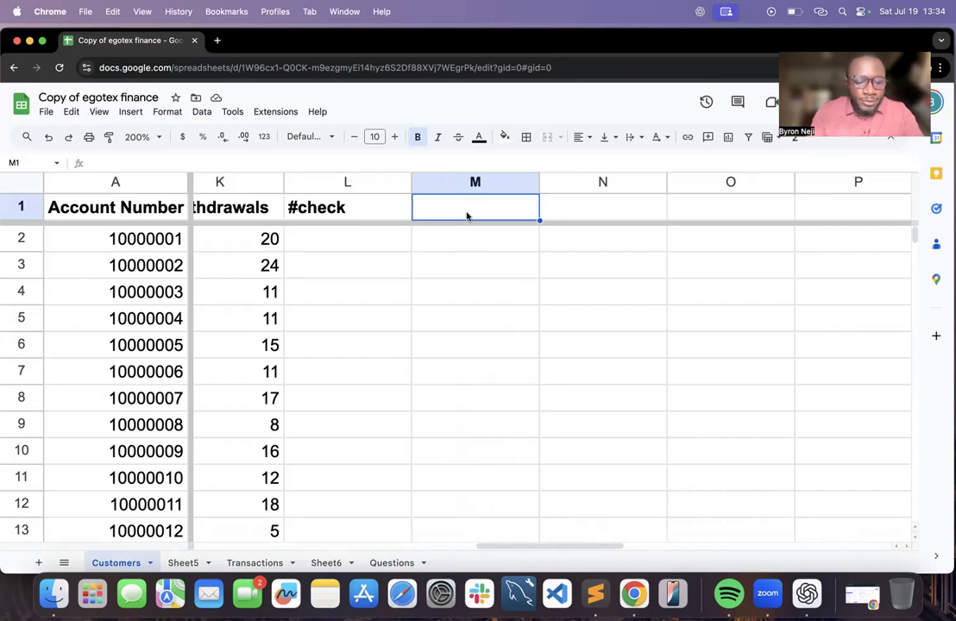
{"action": "type", "text": "Withd"}
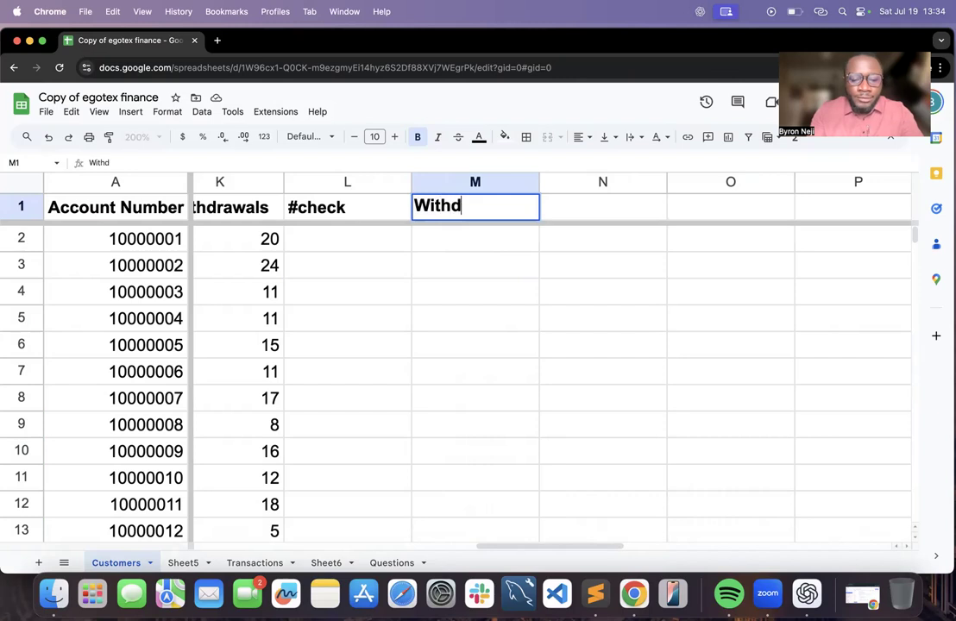
{"action": "type", "text": "rawea"}
{"action": "key", "text": "BackSpace"}
{"action": "key", "text": "BackSpace"}
{"action": "type", "text": "a"}
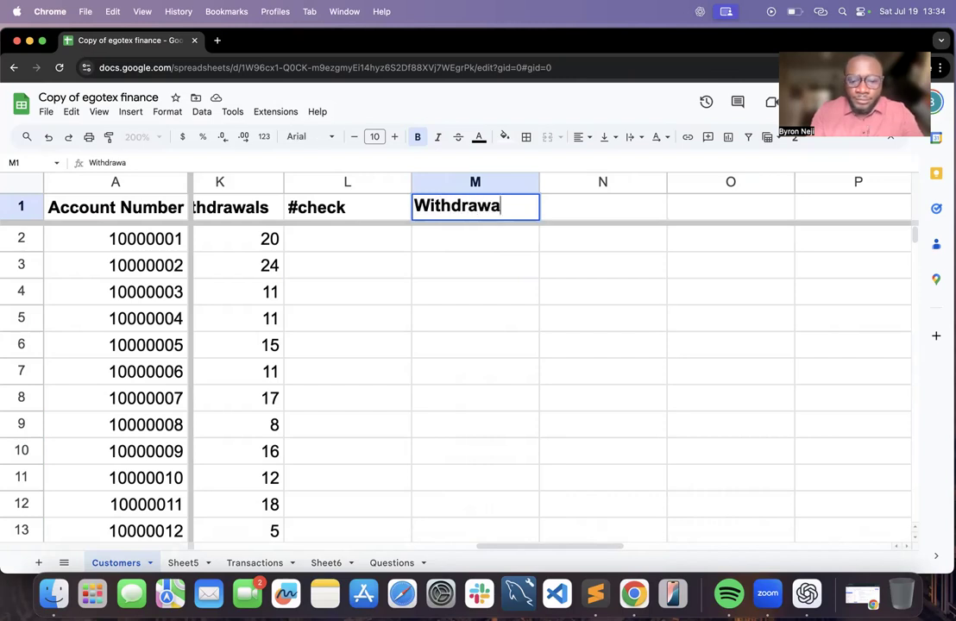
{"action": "type", "text": "l Amt"}
{"action": "key", "text": "Tab"}
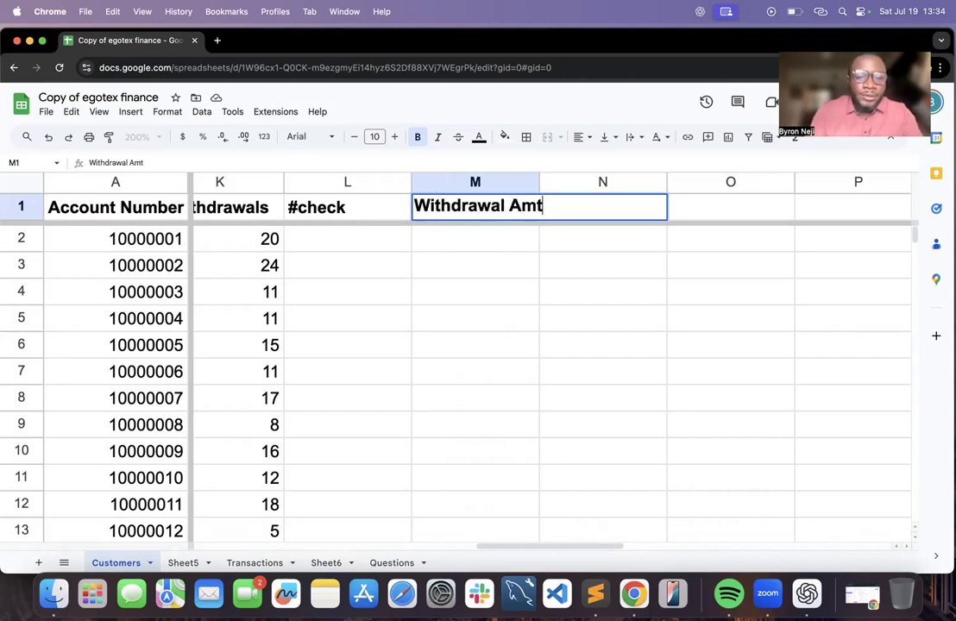
Enter Deposit Amt as the header in N1 and fit column M's width to its header
{"action": "type", "text": "Depo"}
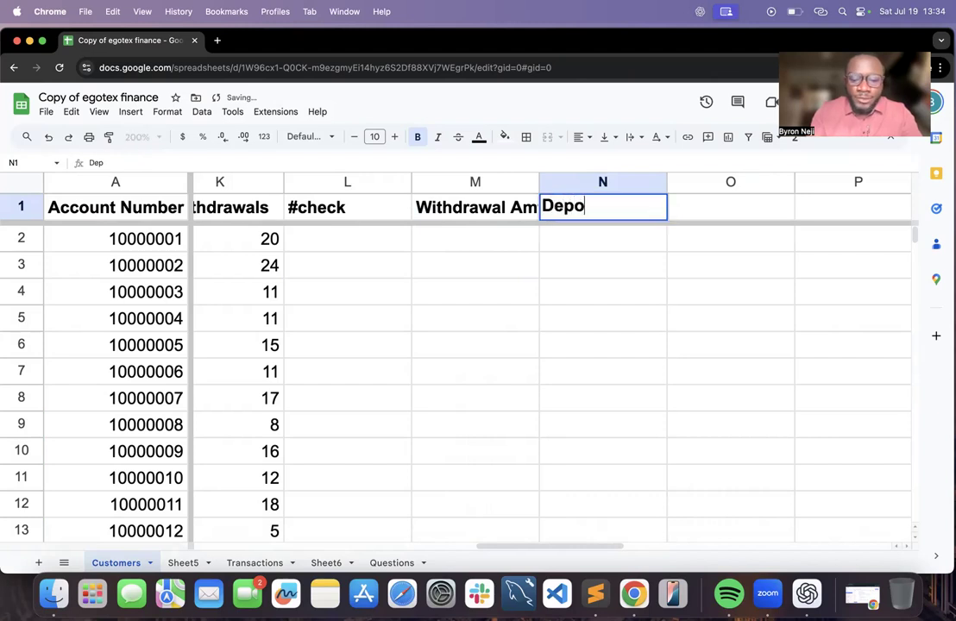
{"action": "type", "text": "sit Amt"}
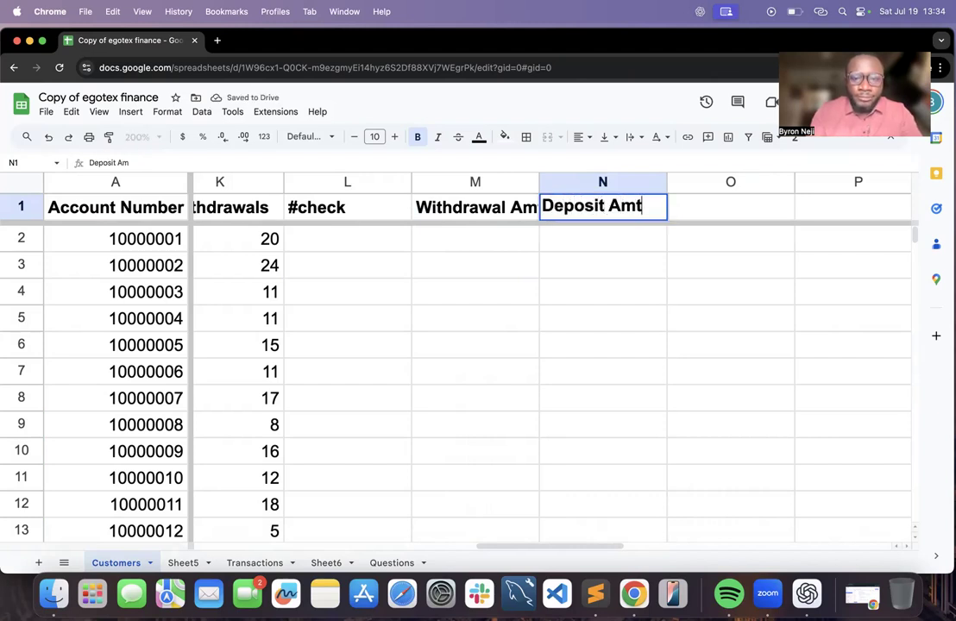
{"action": "key", "text": "Return"}
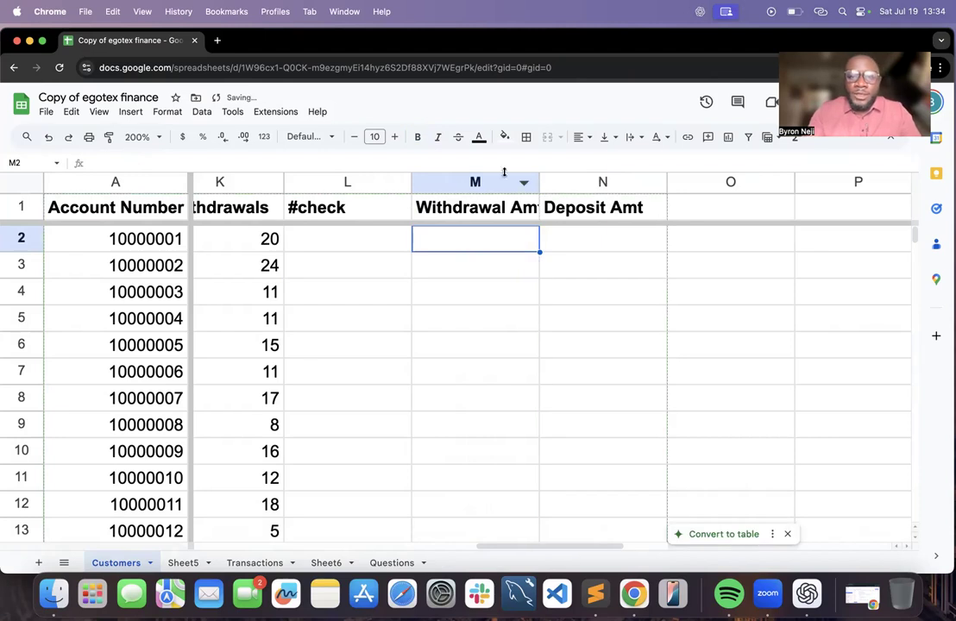
{"action": "double_click", "coordinate": [539, 182]}
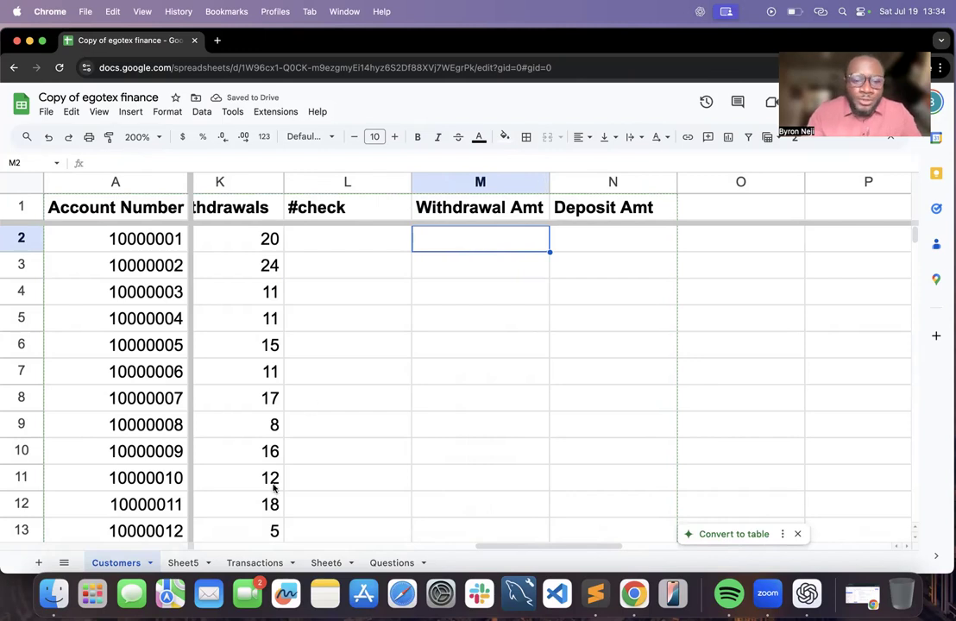
On the Transactions sheet, fit the Transaction Amount column's width to its full header
{"action": "left_click", "coordinate": [248, 564]}
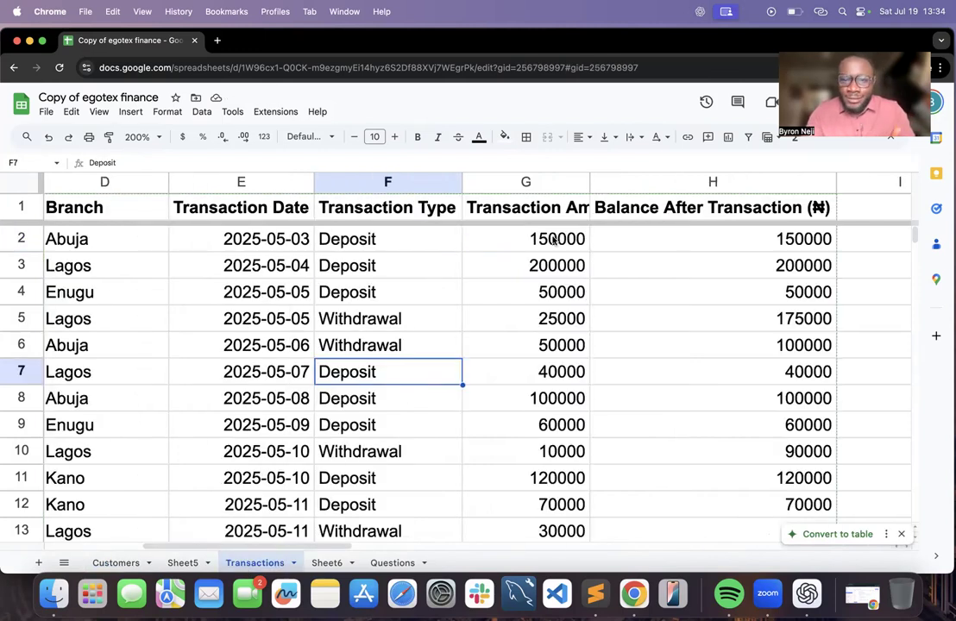
{"action": "scroll", "coordinate": [363, 256], "scroll_direction": "left", "scroll_amount": 3}
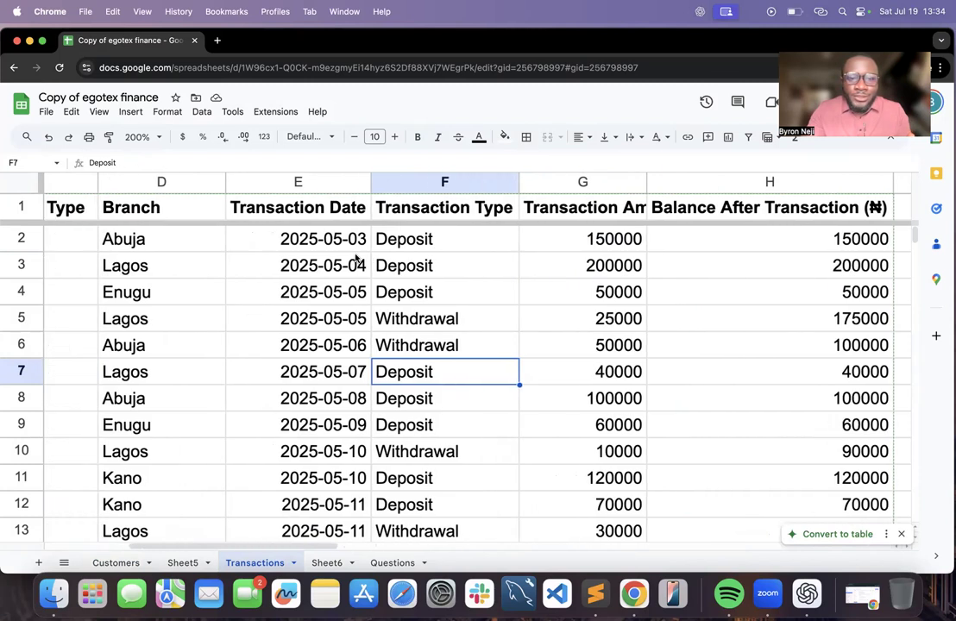
{"action": "double_click", "coordinate": [678, 181]}
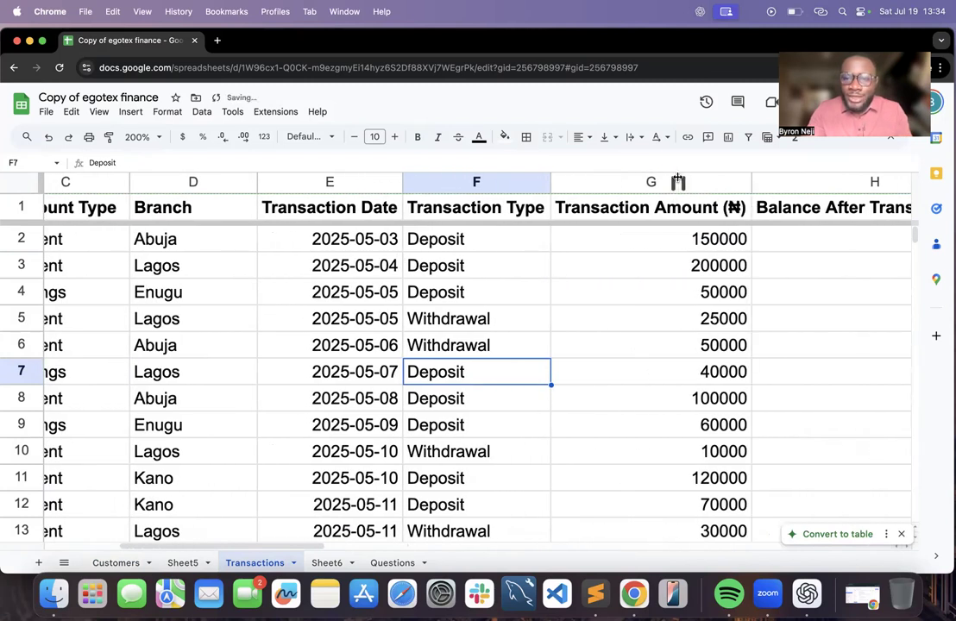
Examine the transaction amounts and types on the Transactions sheet and recheck question 7 on the Questions sheet
{"action": "left_click", "coordinate": [656, 240]}
{"action": "left_click", "coordinate": [713, 264]}
{"action": "left_click", "coordinate": [705, 319]}
{"action": "left_click", "coordinate": [698, 369]}
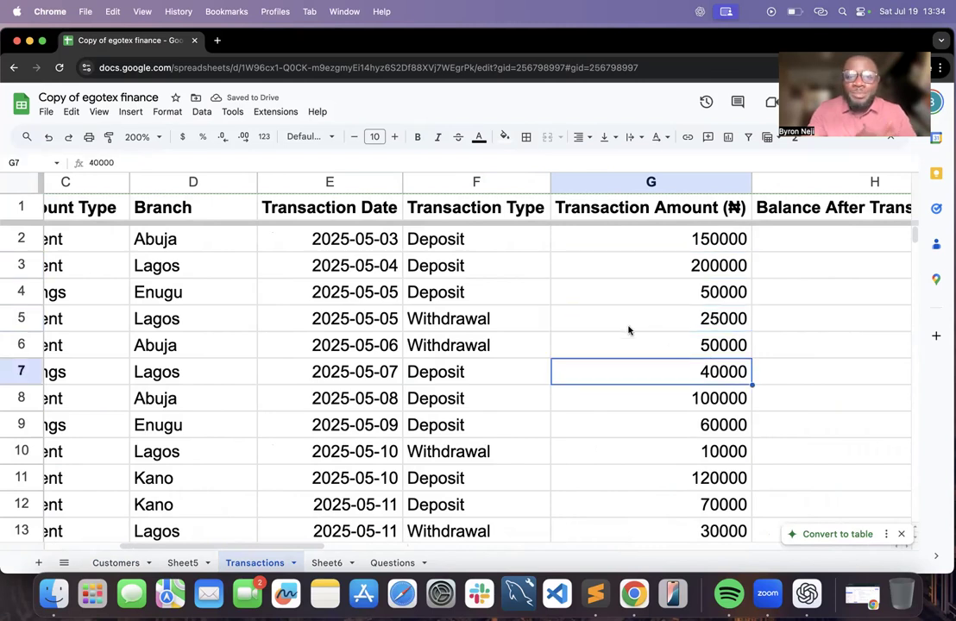
{"action": "left_click", "coordinate": [454, 249]}
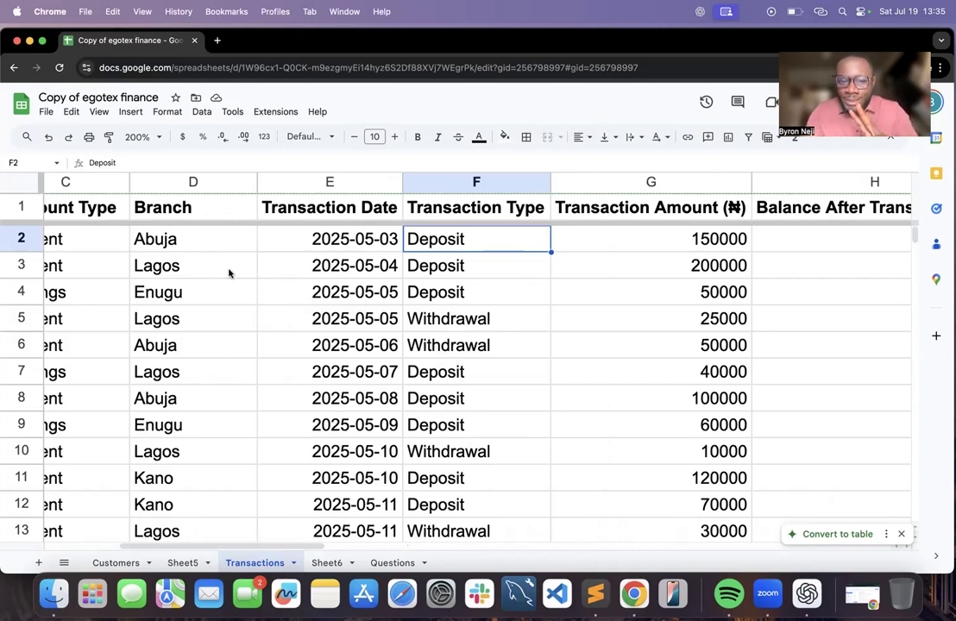
{"action": "left_click", "coordinate": [386, 564]}
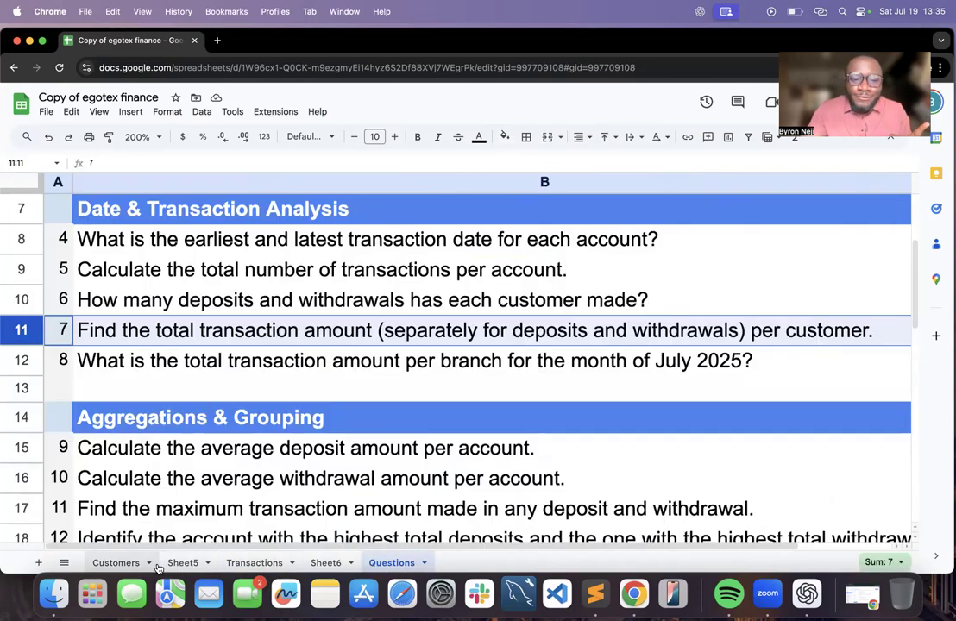
{"action": "left_click", "coordinate": [249, 565]}
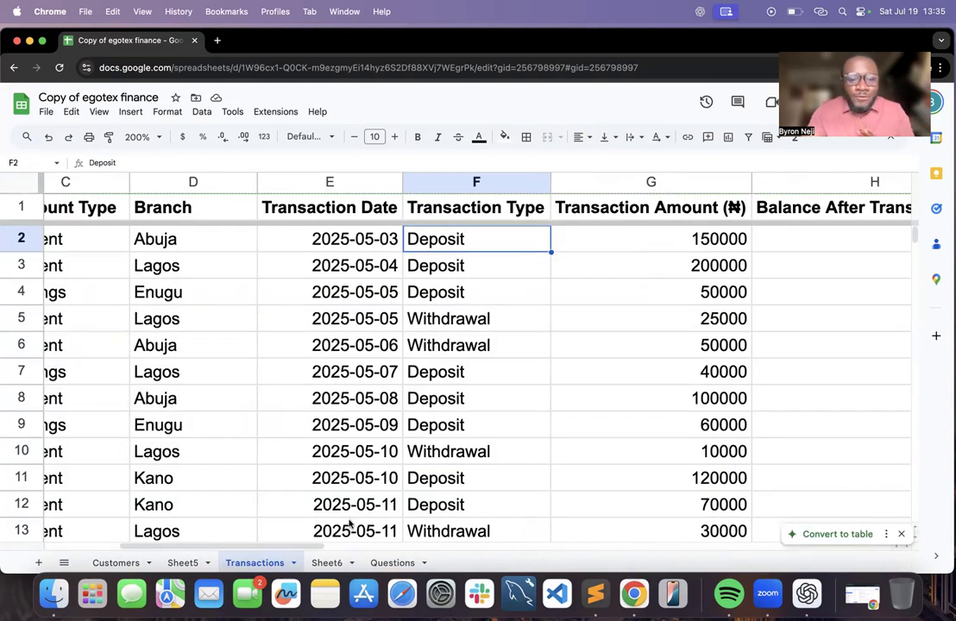
Start a SUMIFS formula in M2 of the Customers sheet with Transactions!G2:G as the sum range
{"action": "left_click", "coordinate": [117, 562]}
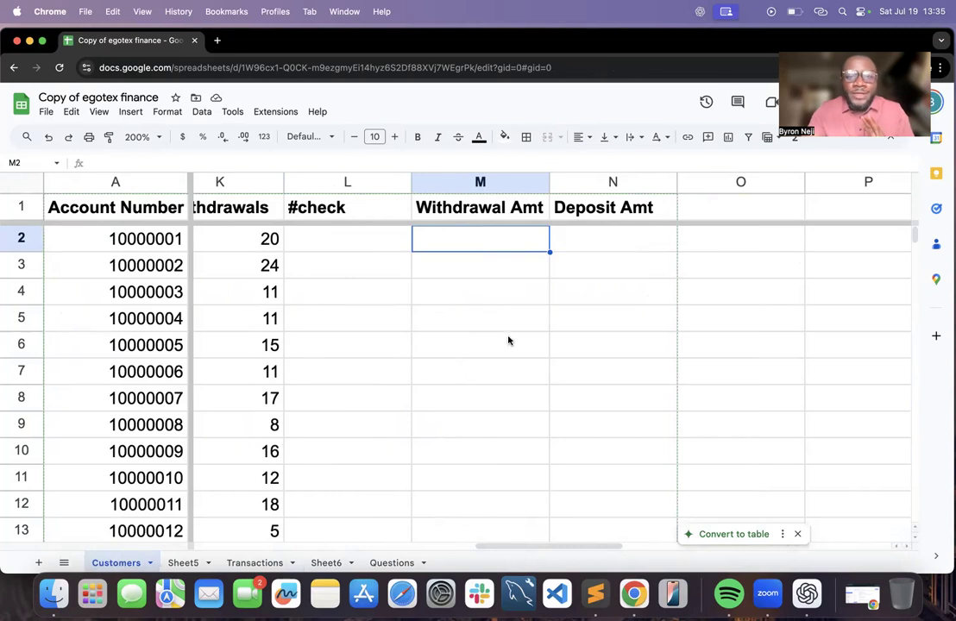
{"action": "type", "text": "=SUM"}
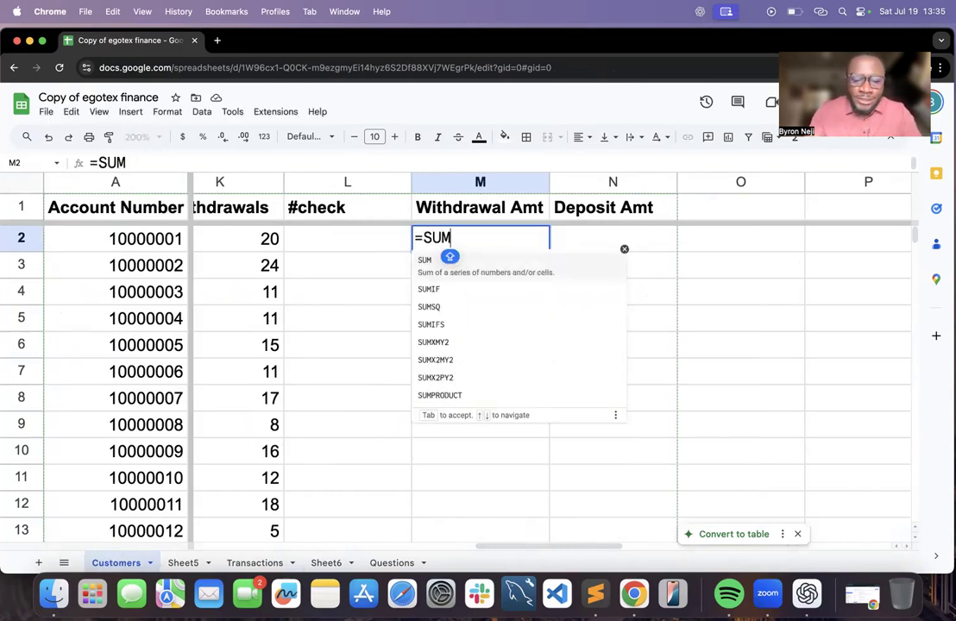
{"action": "type", "text": "IF"}
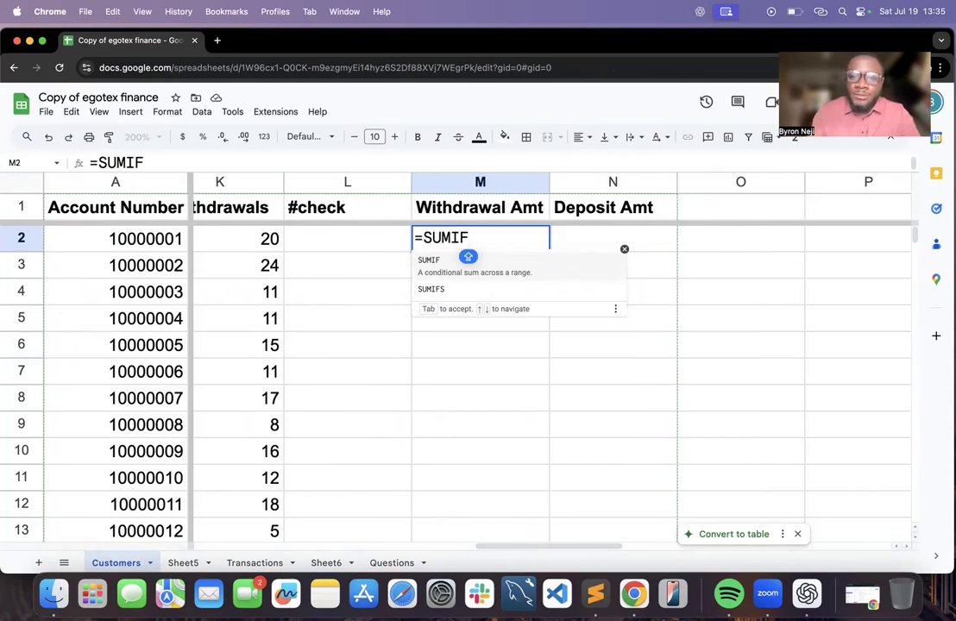
{"action": "type", "text": "S"}
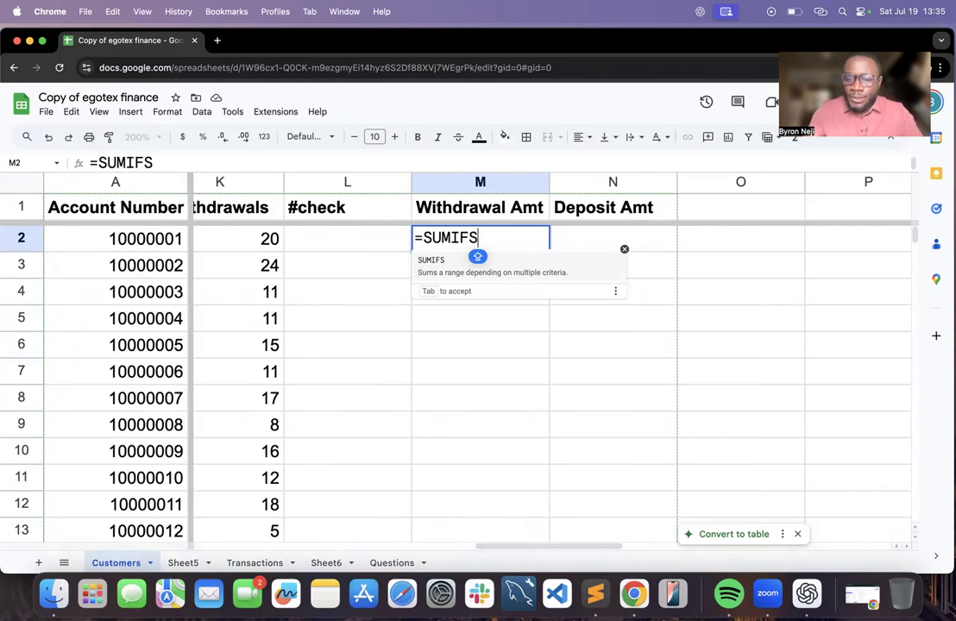
{"action": "type", "text": "("}
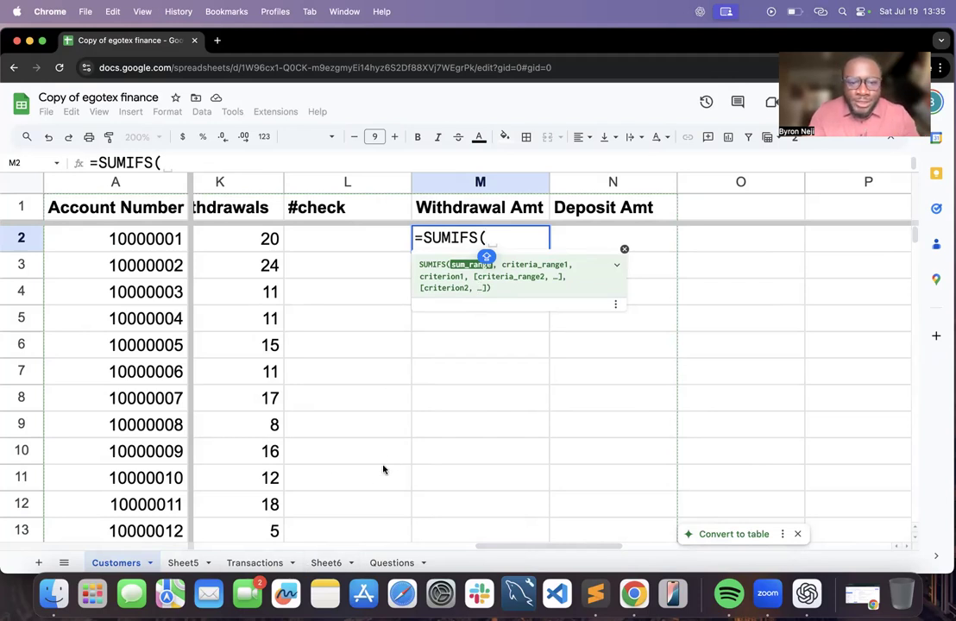
{"action": "left_click", "coordinate": [254, 563]}
{"action": "scroll", "coordinate": [495, 405], "scroll_direction": "right", "scroll_amount": 1}
{"action": "scroll", "coordinate": [495, 406], "scroll_direction": "right", "scroll_amount": 2}
{"action": "scroll", "coordinate": [495, 406], "scroll_direction": "left", "scroll_amount": 4}
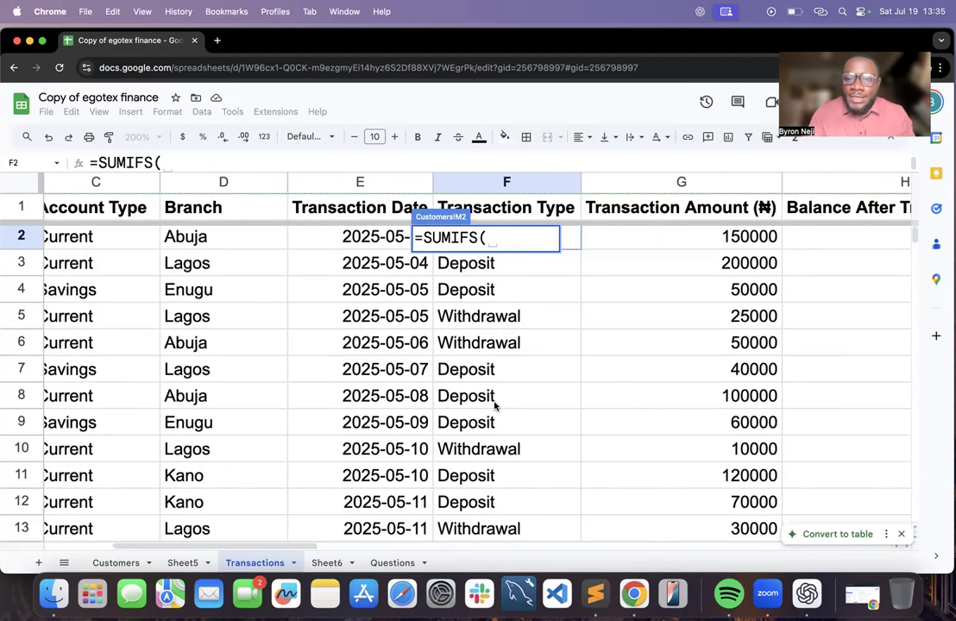
{"action": "left_click", "coordinate": [663, 240]}
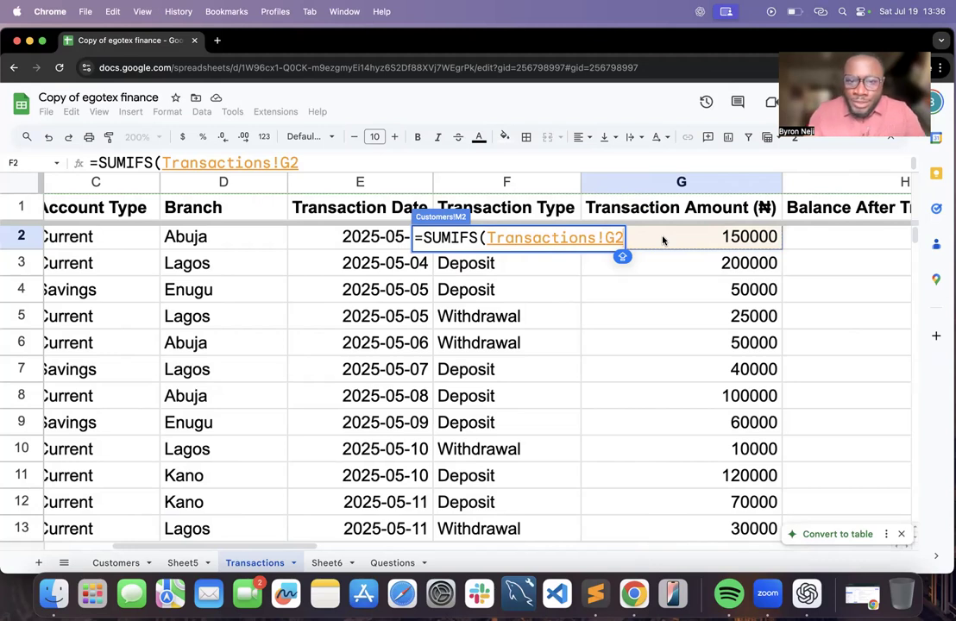
{"action": "type", "text": ":G"}
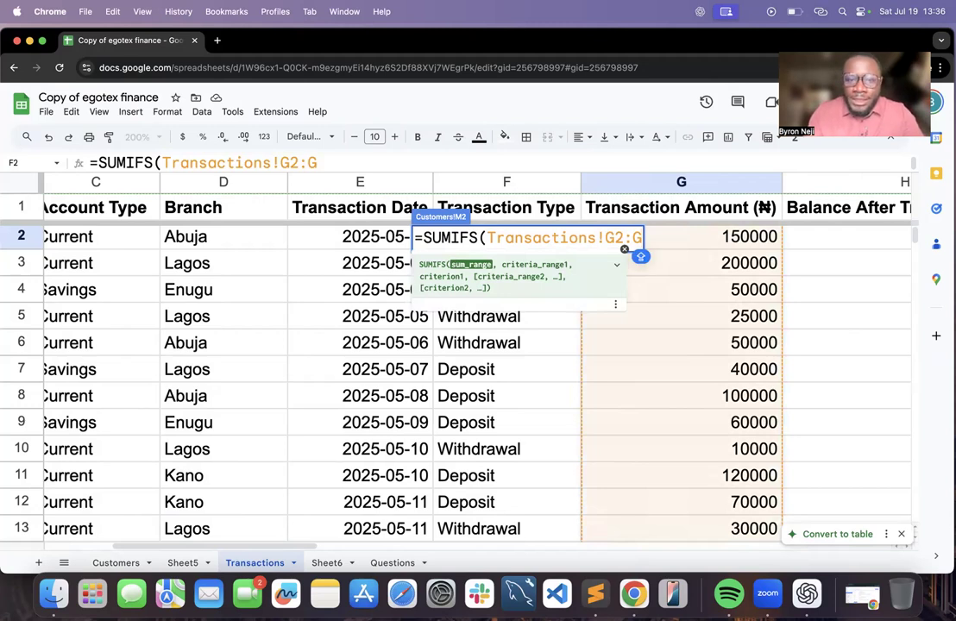
{"action": "type", "text": ","}
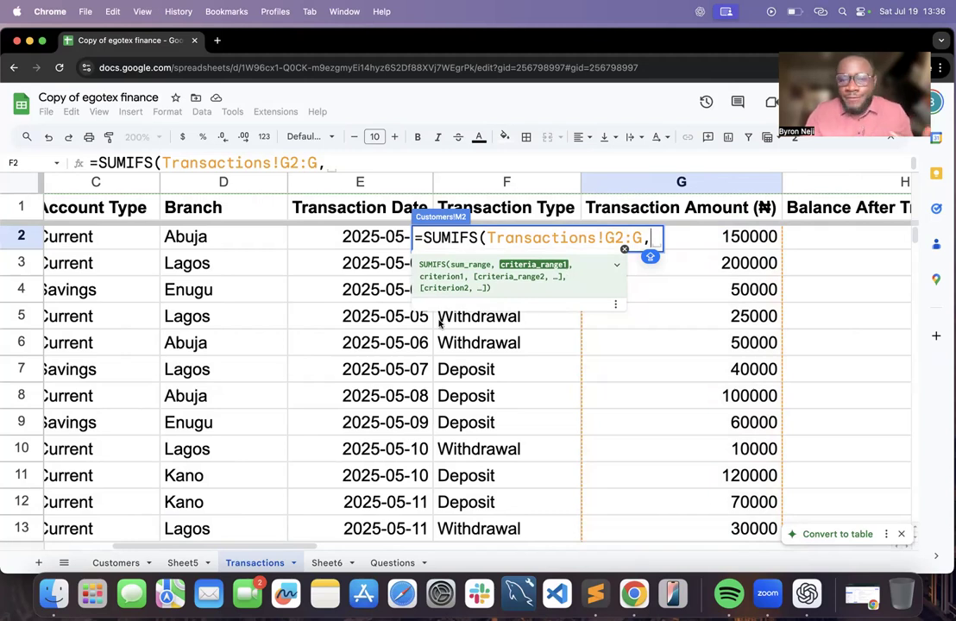
Add Transactions!B2:B as the formula's first criteria range, with A2 of the Customers sheet as its criterion
{"action": "scroll", "coordinate": [309, 391], "scroll_direction": "left", "scroll_amount": 5}
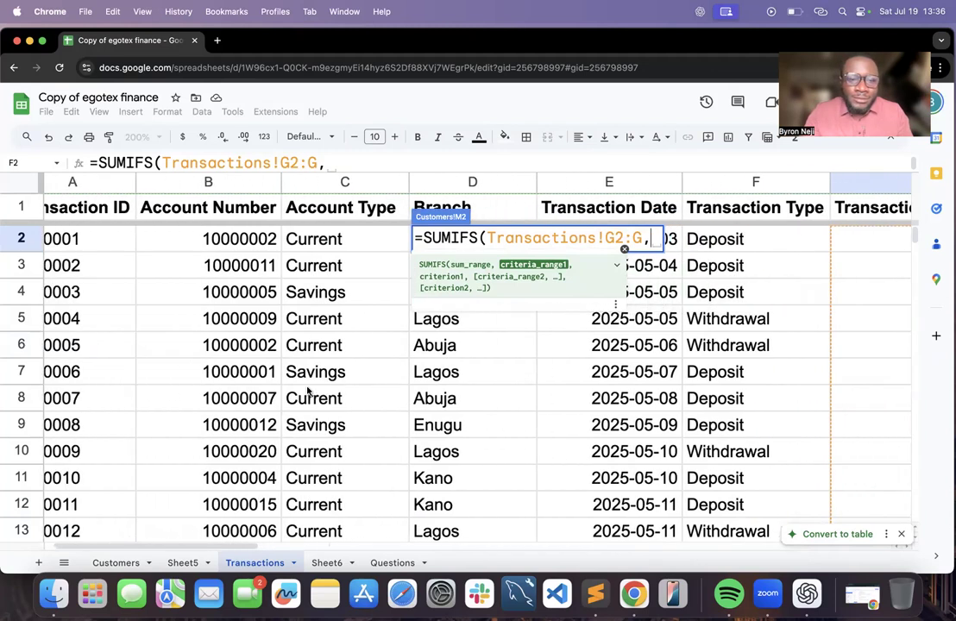
{"action": "left_click", "coordinate": [223, 240]}
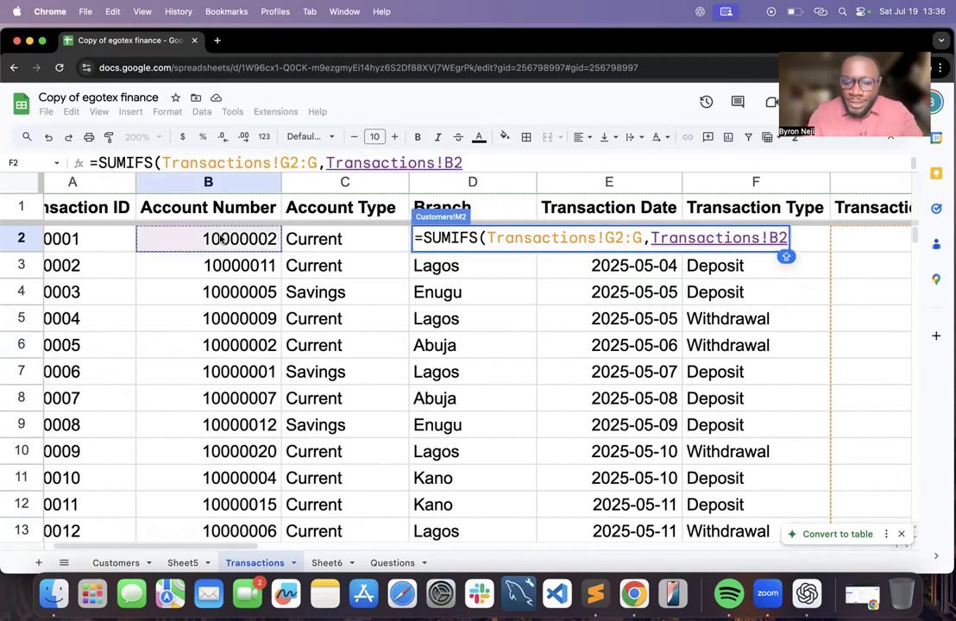
{"action": "type", "text": ":B,"}
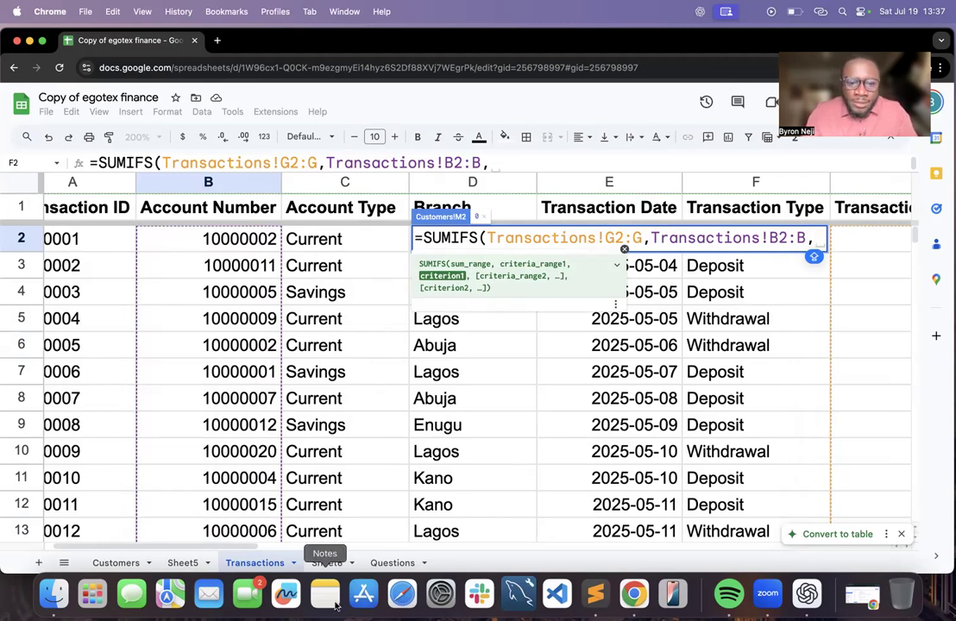
{"action": "left_click", "coordinate": [116, 562]}
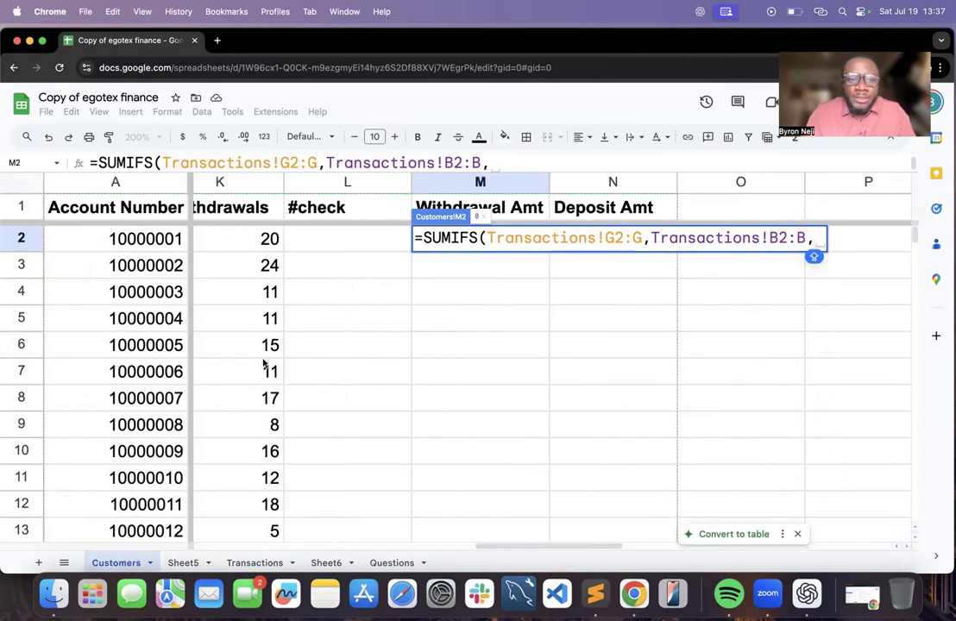
{"action": "left_click", "coordinate": [158, 242]}
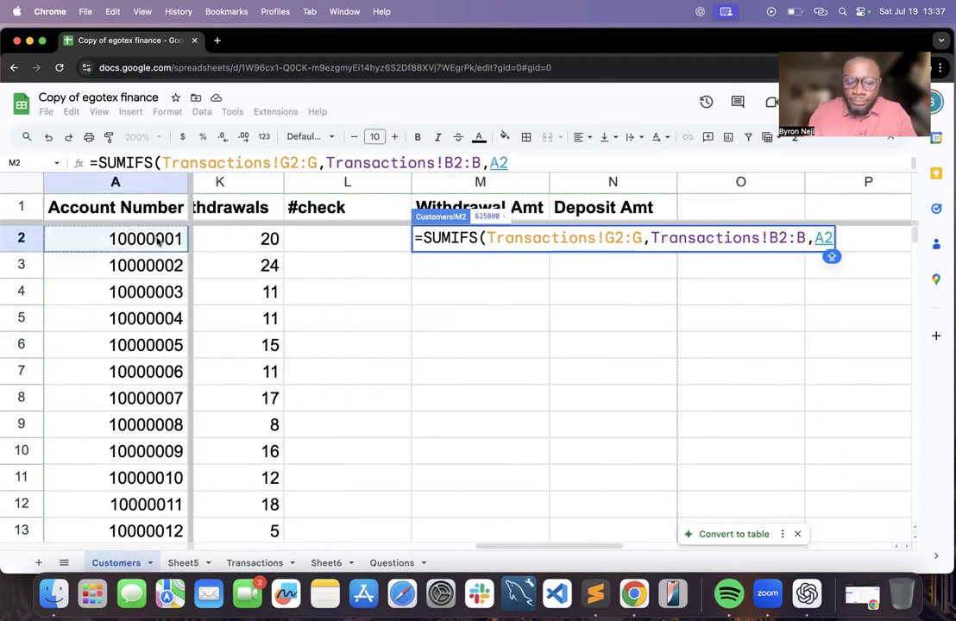
{"action": "type", "text": ","}
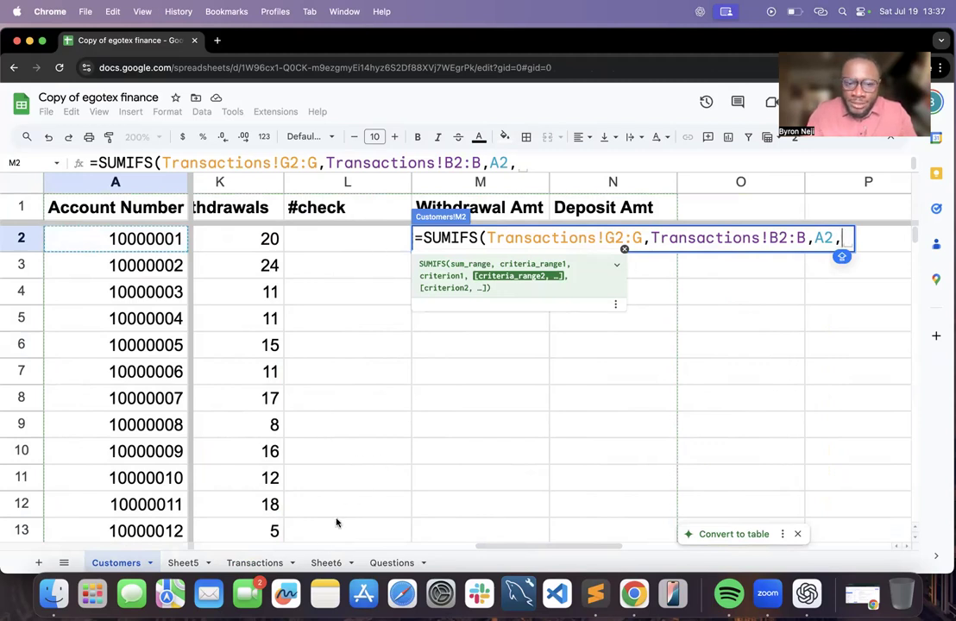
Add Transactions!F2:F as the second criteria range with the criterion "Deposit" and complete the SUMIFS formula in M2
{"action": "left_click", "coordinate": [252, 562]}
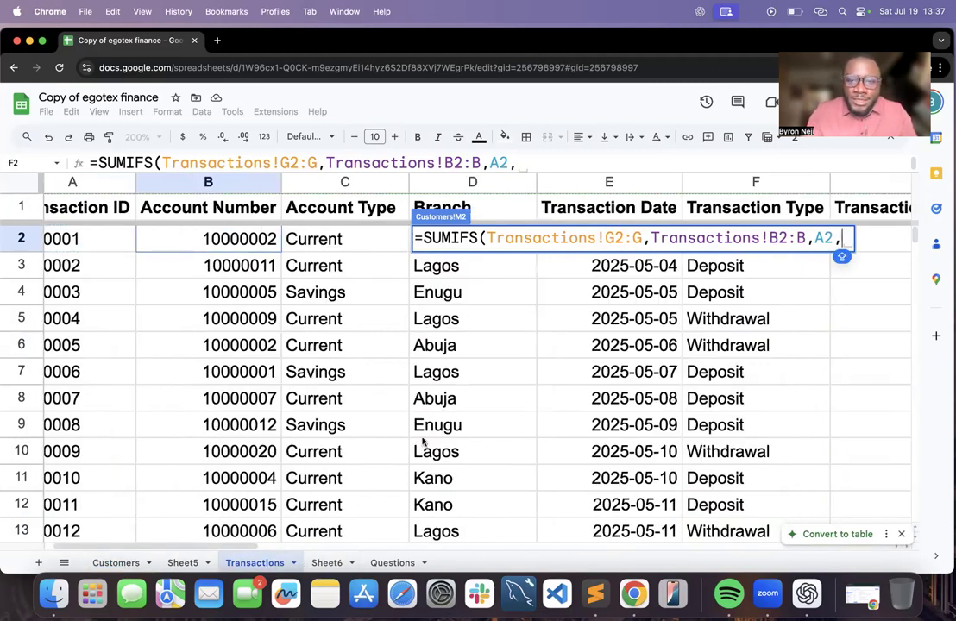
{"action": "scroll", "coordinate": [422, 442], "scroll_direction": "right", "scroll_amount": 6}
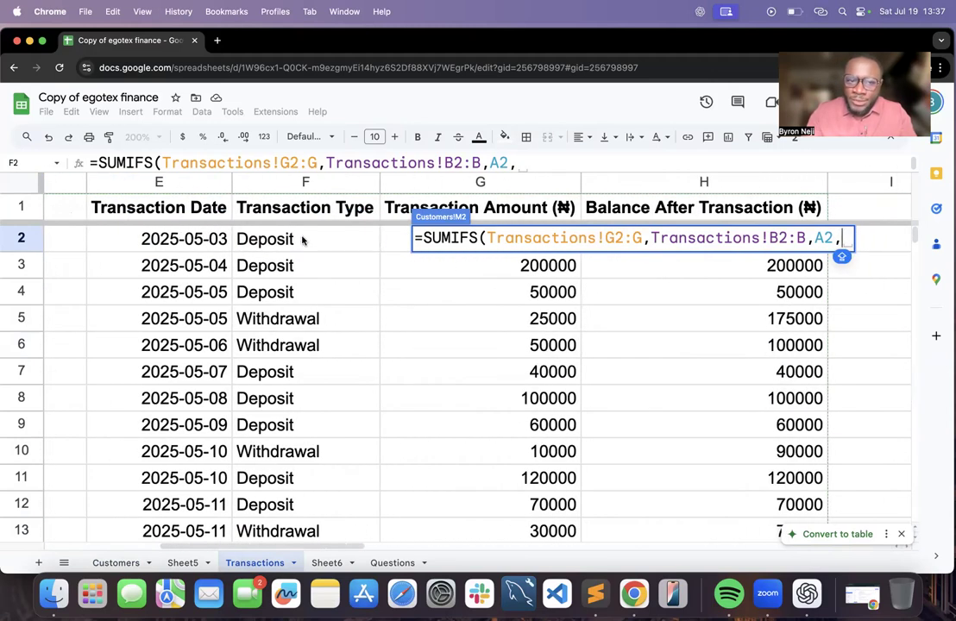
{"action": "left_click", "coordinate": [302, 240]}
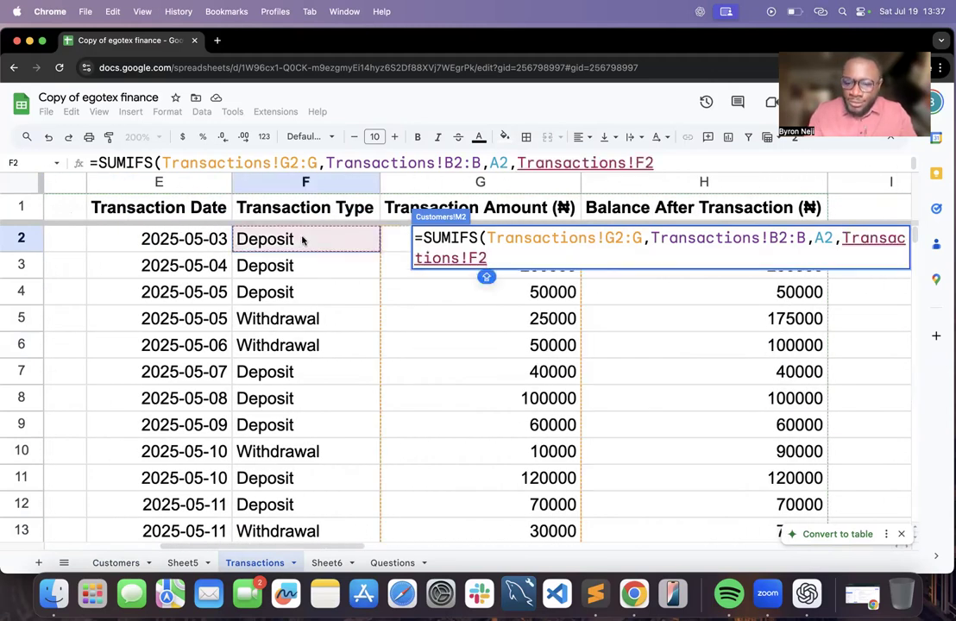
{"action": "type", "text": ":"}
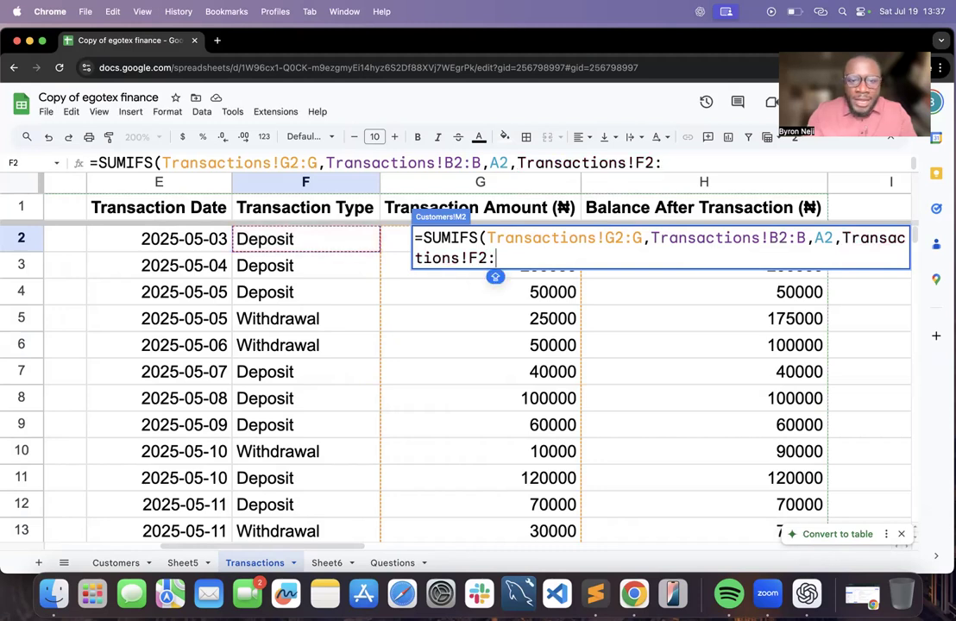
{"action": "type", "text": "F"}
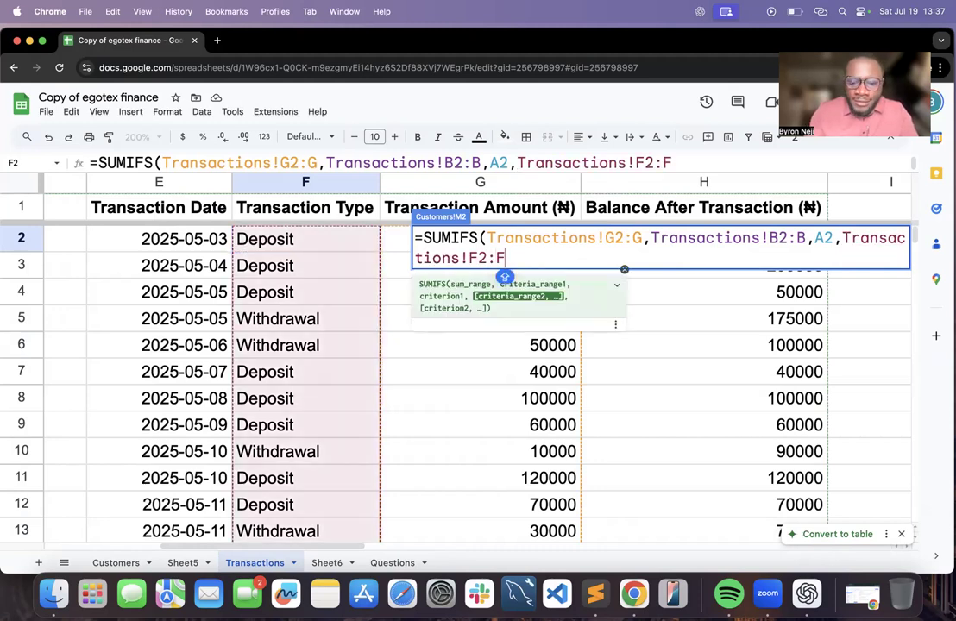
{"action": "type", "text": ",\"Deposit\""}
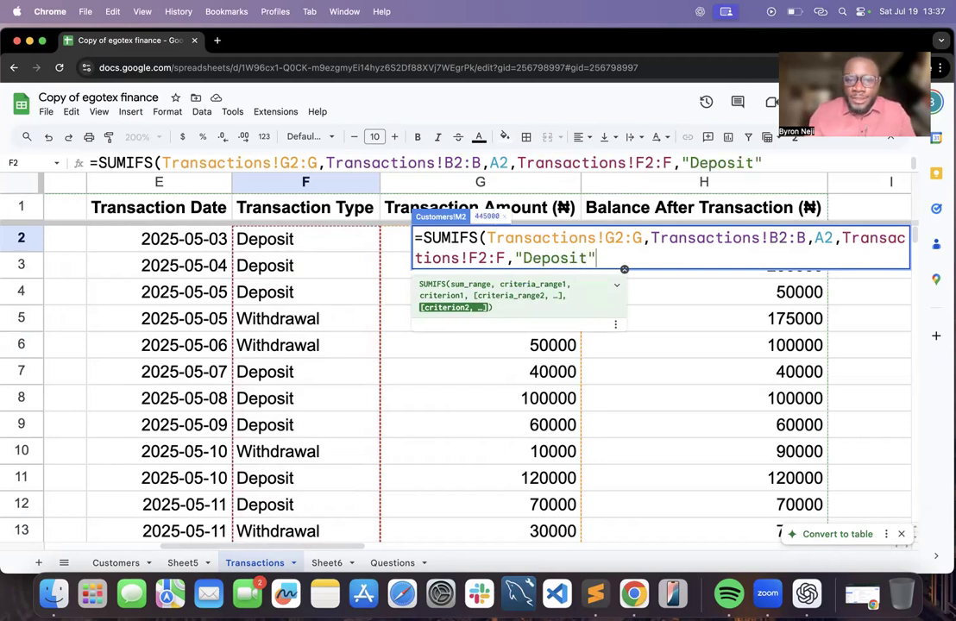
{"action": "key", "text": "Return"}
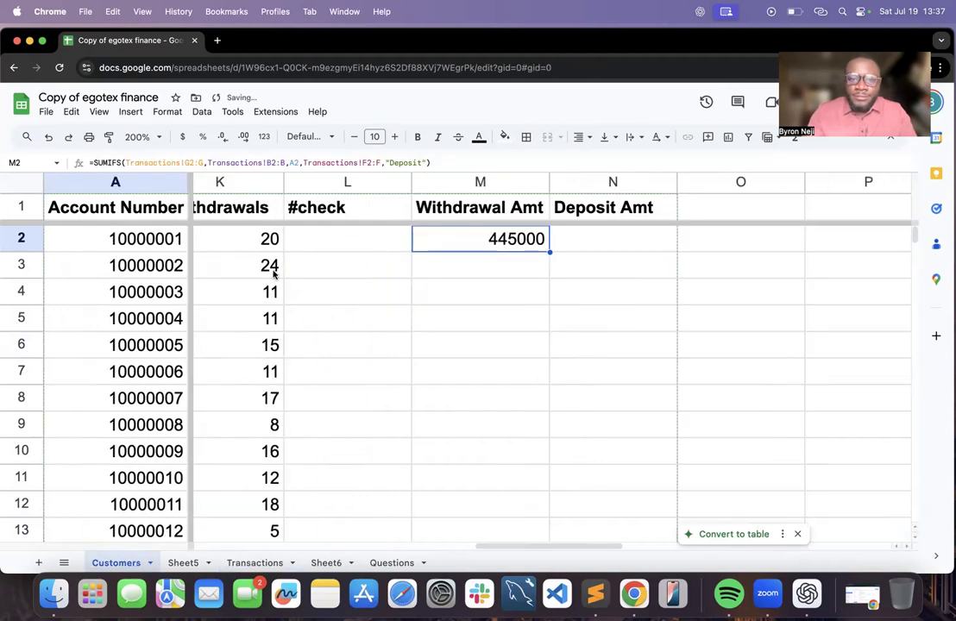
Change the transaction type criterion in M2's SUMIFS formula to "Withdrawal"
{"action": "scroll", "coordinate": [345, 265], "scroll_direction": "left", "scroll_amount": 2}
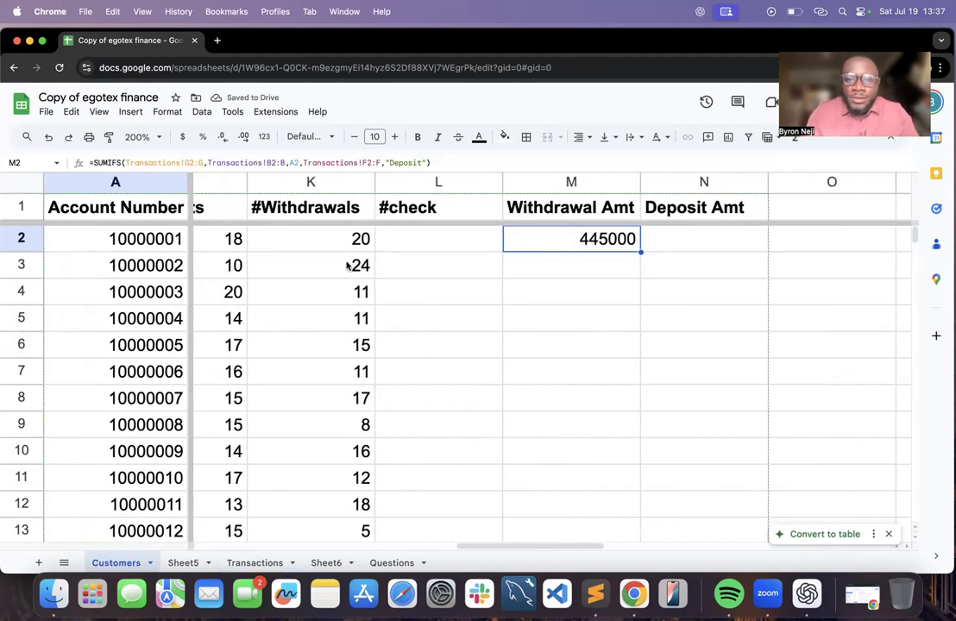
{"action": "double_click", "coordinate": [572, 239]}
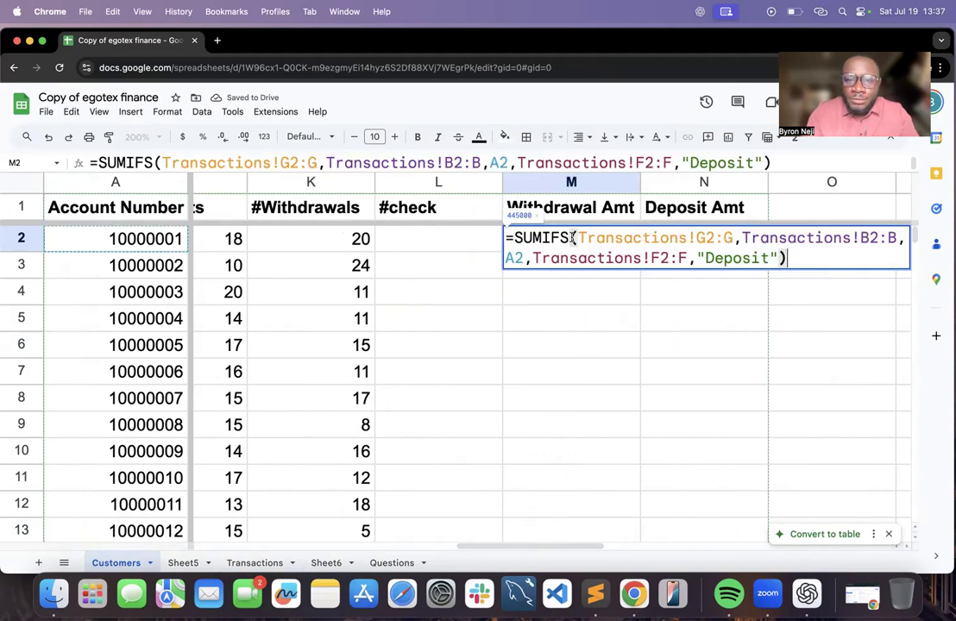
{"action": "left_click_drag", "start_coordinate": [768, 258], "coordinate": [706, 261]}
{"action": "type", "text": "Withdrawa"}
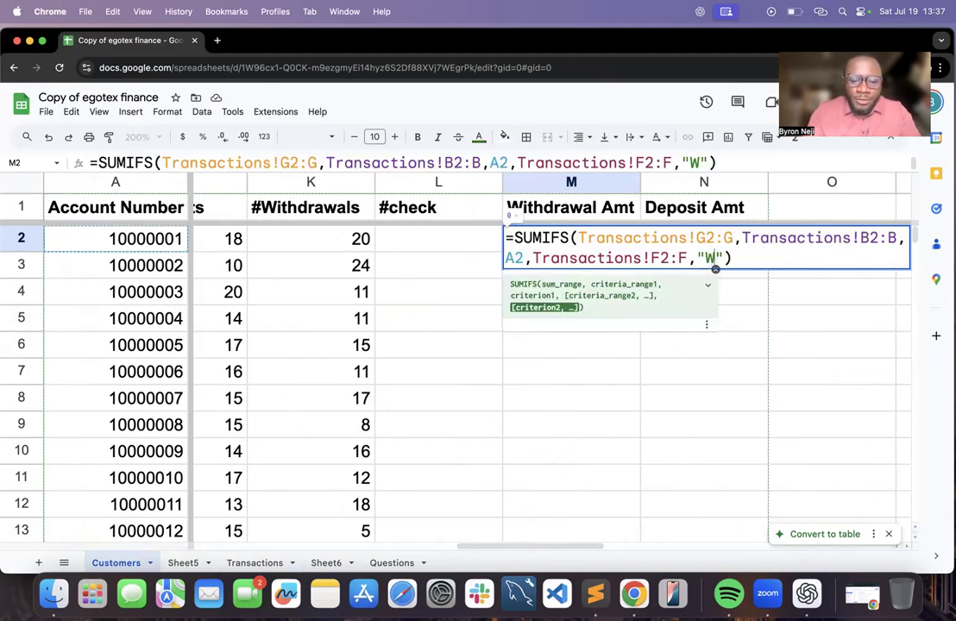
{"action": "type", "text": "l"}
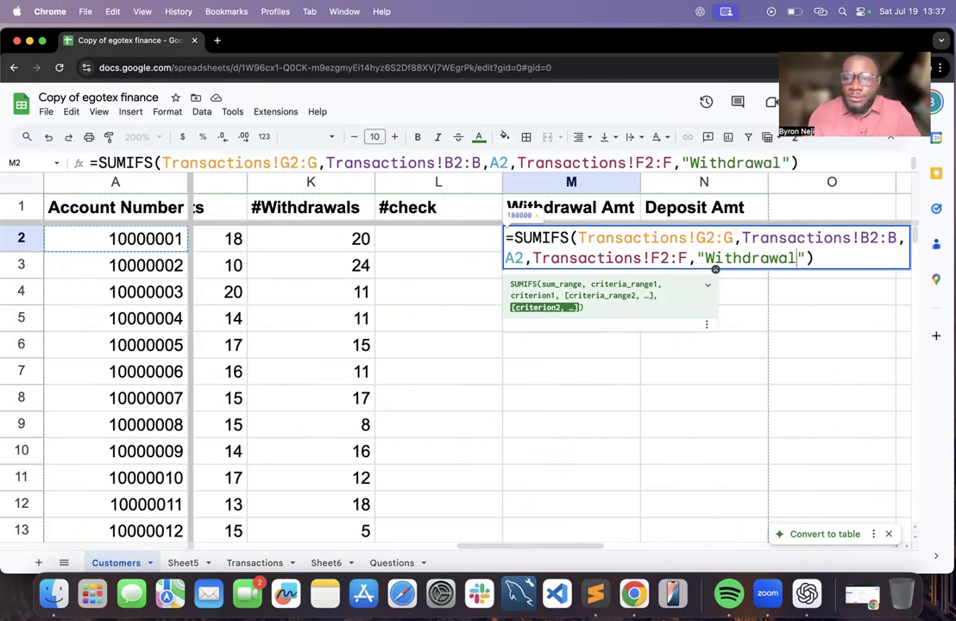
{"action": "key", "text": "Return"}
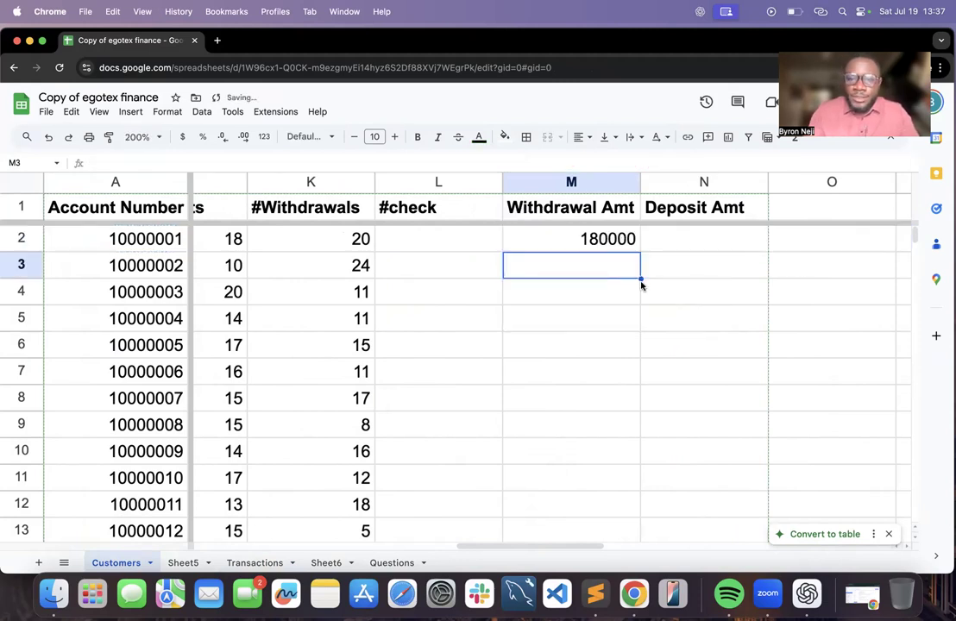
Make the sum range in M2's SUMIFS formula absolute as Transactions!$G$2:$G
{"action": "left_click", "coordinate": [601, 244]}
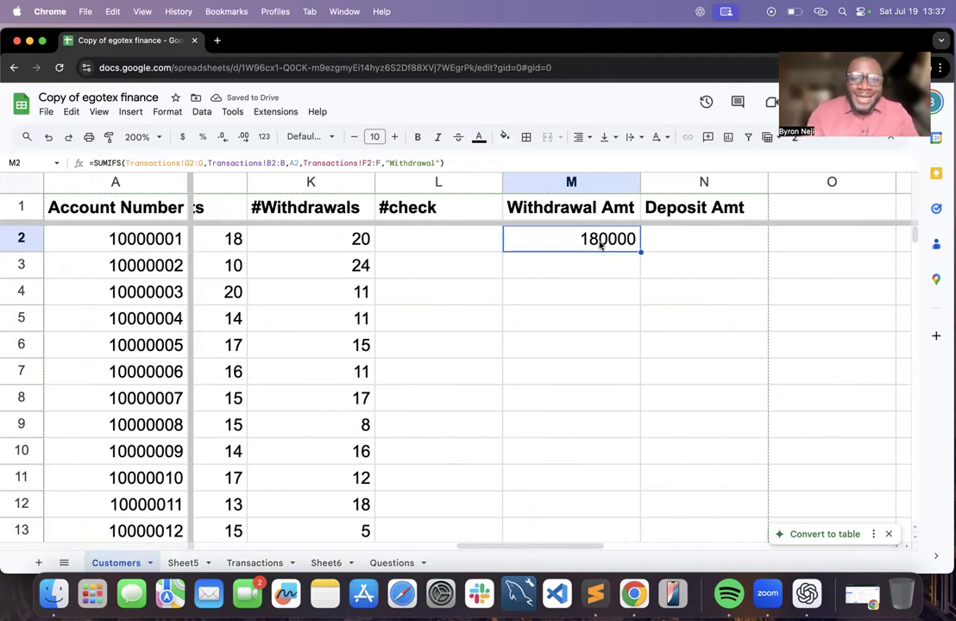
{"action": "double_click", "coordinate": [534, 239]}
{"action": "left_click", "coordinate": [694, 238]}
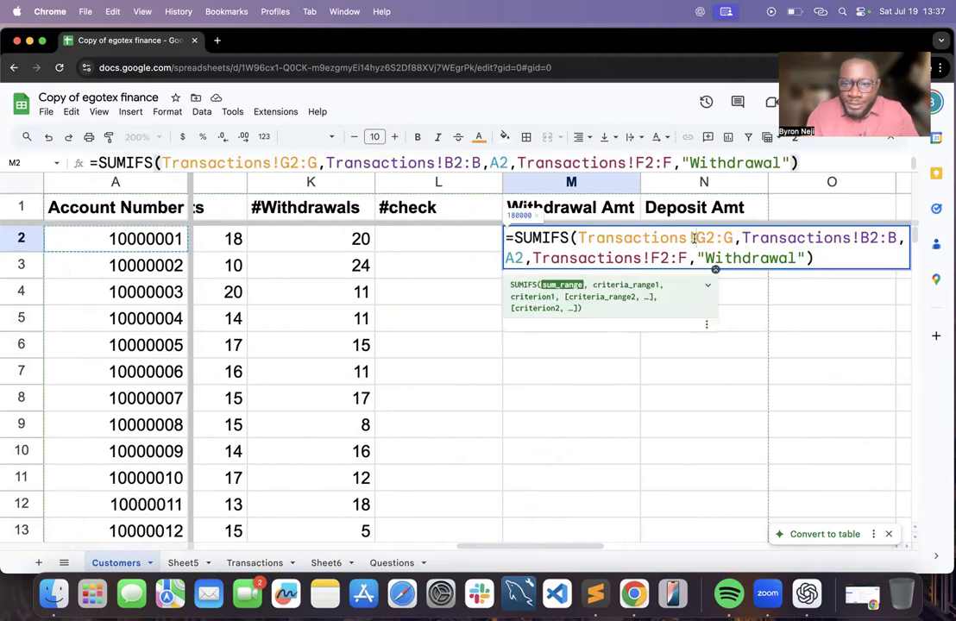
{"action": "type", "text": "$"}
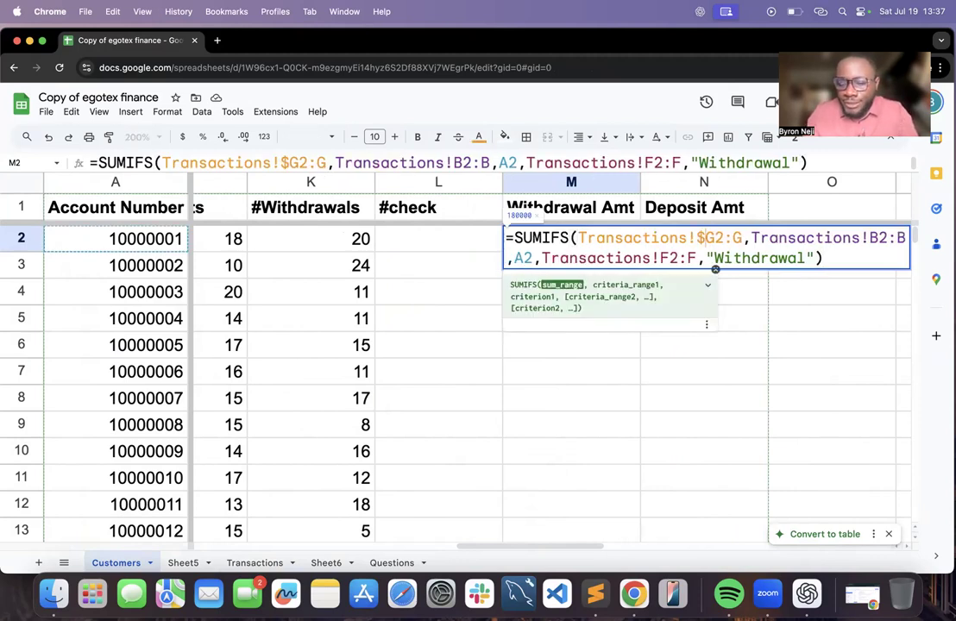
{"action": "key", "text": "Right"}
{"action": "type", "text": "$"}
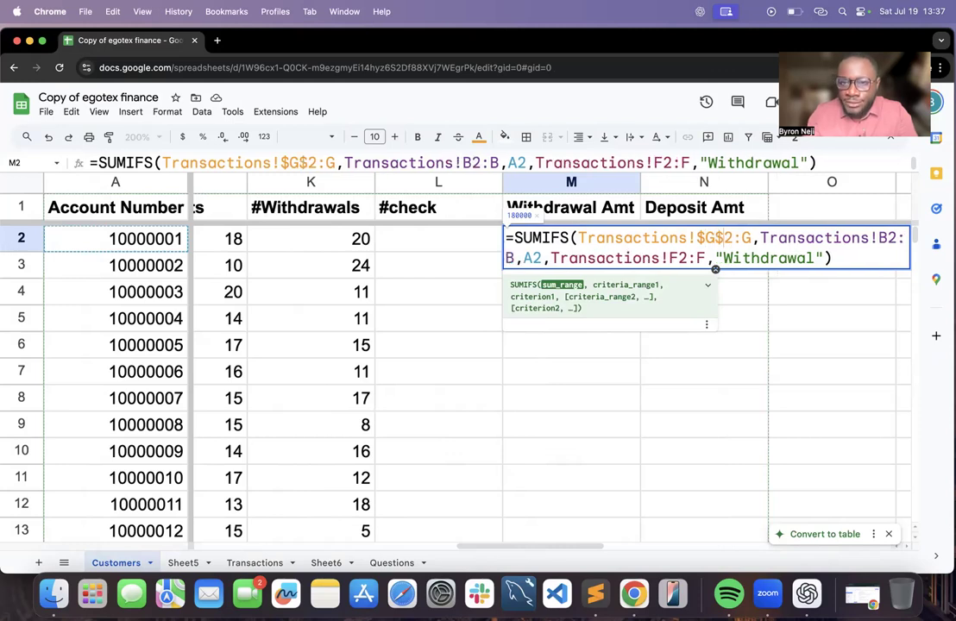
{"action": "key", "text": "Right"}
{"action": "key", "text": "Right"}
{"action": "type", "text": "$"}
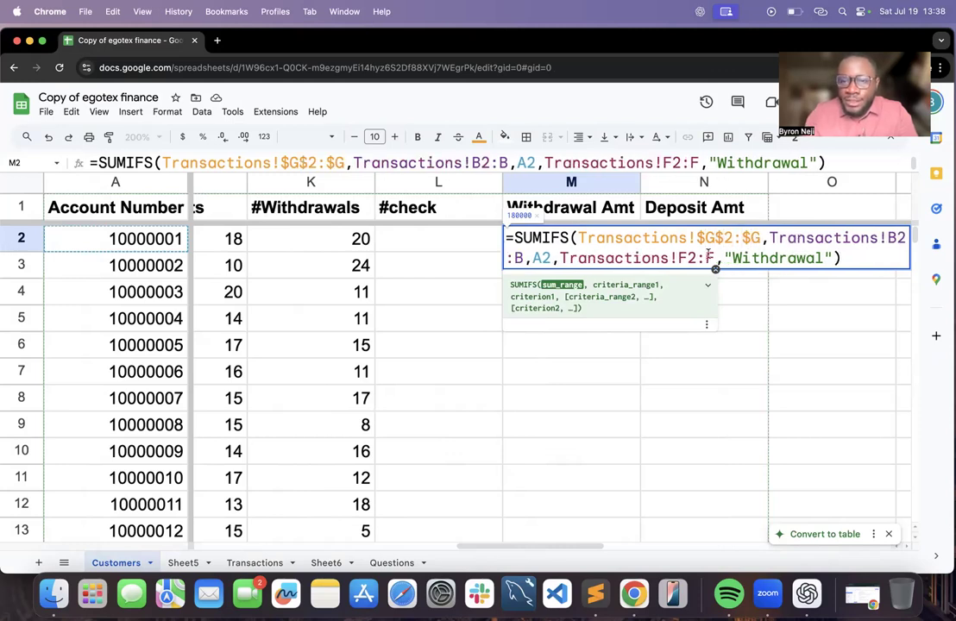
Make both criteria ranges in M2's formula absolute, as Transactions!$B$2:$B and Transactions!$F$2:$F, and commit the formula
{"action": "left_click", "coordinate": [517, 258]}
{"action": "type", "text": "$"}
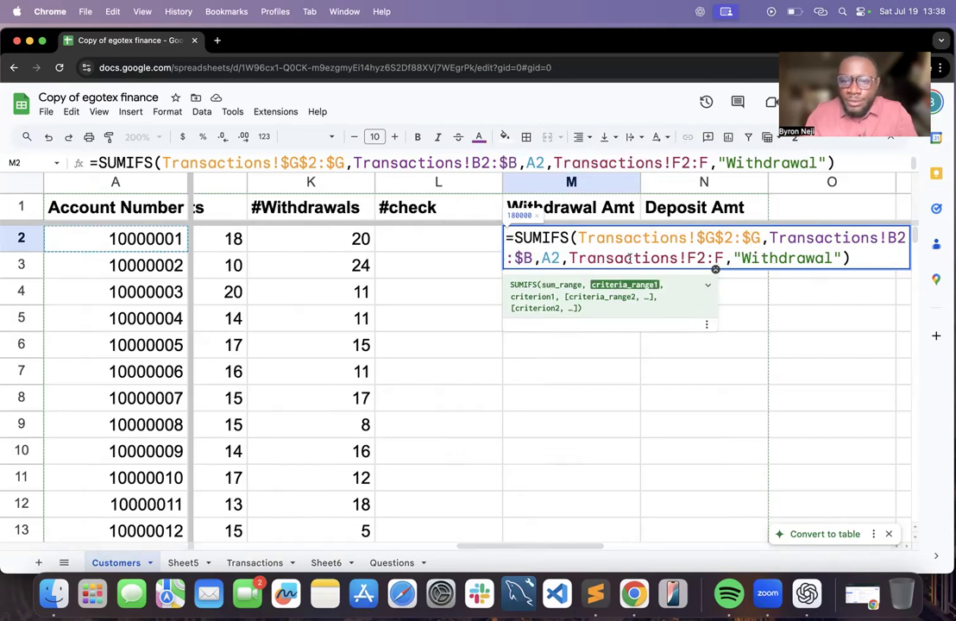
{"action": "left_click", "coordinate": [687, 258]}
{"action": "type", "text": "$"}
{"action": "key", "text": "Right"}
{"action": "type", "text": "$"}
{"action": "key", "text": "Right"}
{"action": "type", "text": "$"}
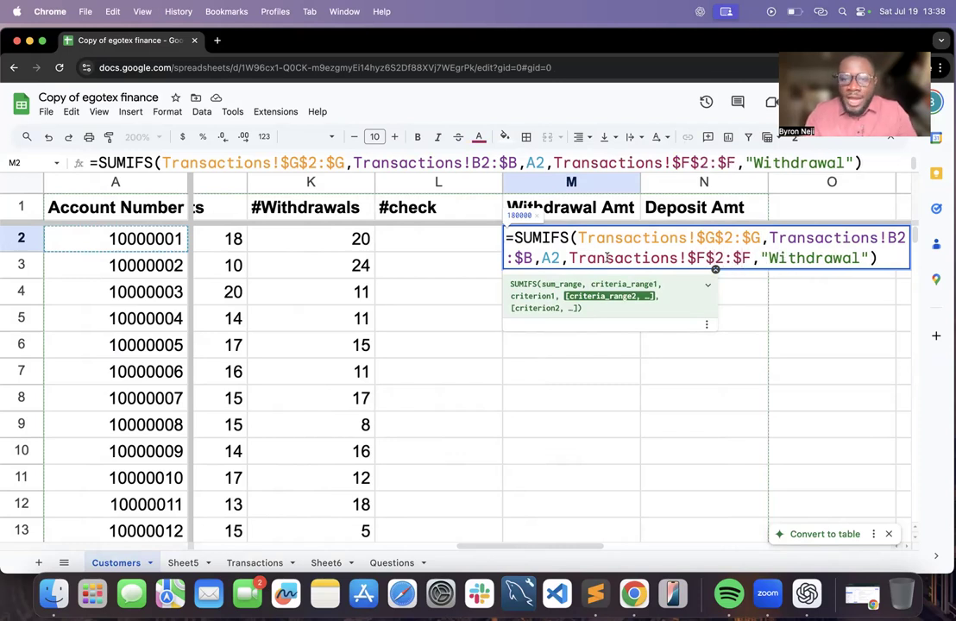
{"action": "left_click", "coordinate": [891, 237]}
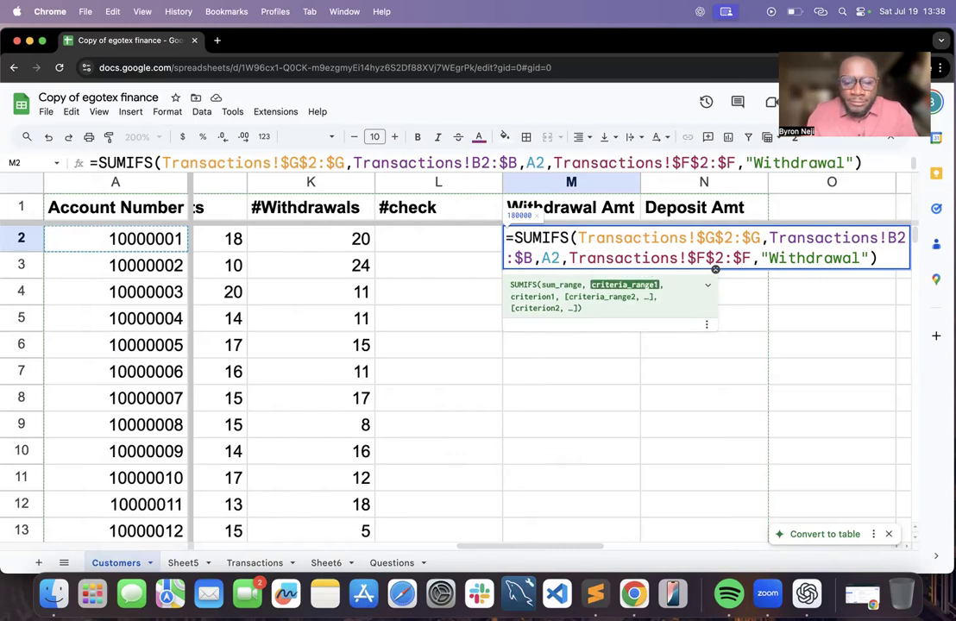
{"action": "type", "text": "$"}
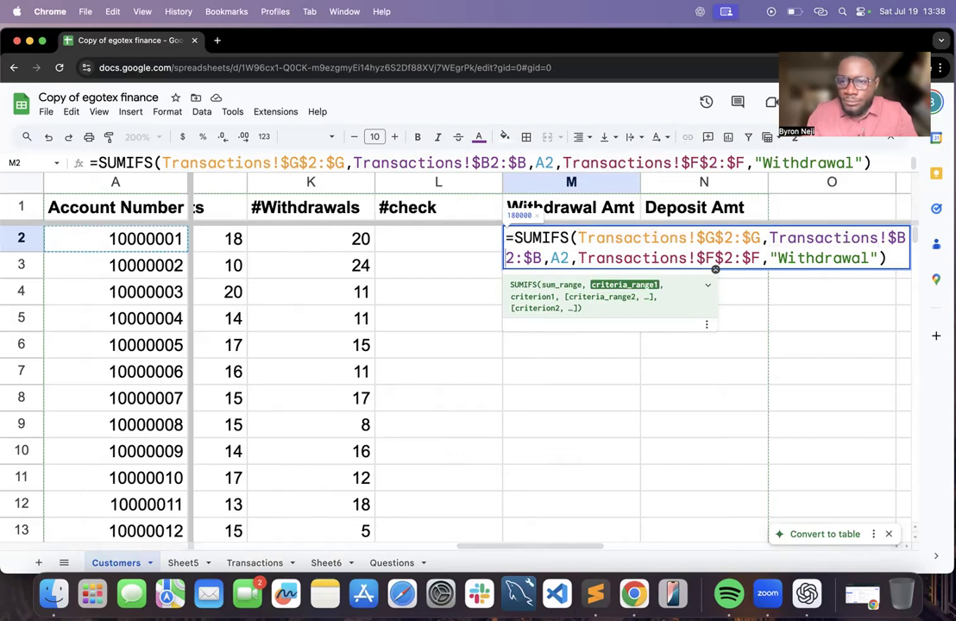
{"action": "key", "text": "Return"}
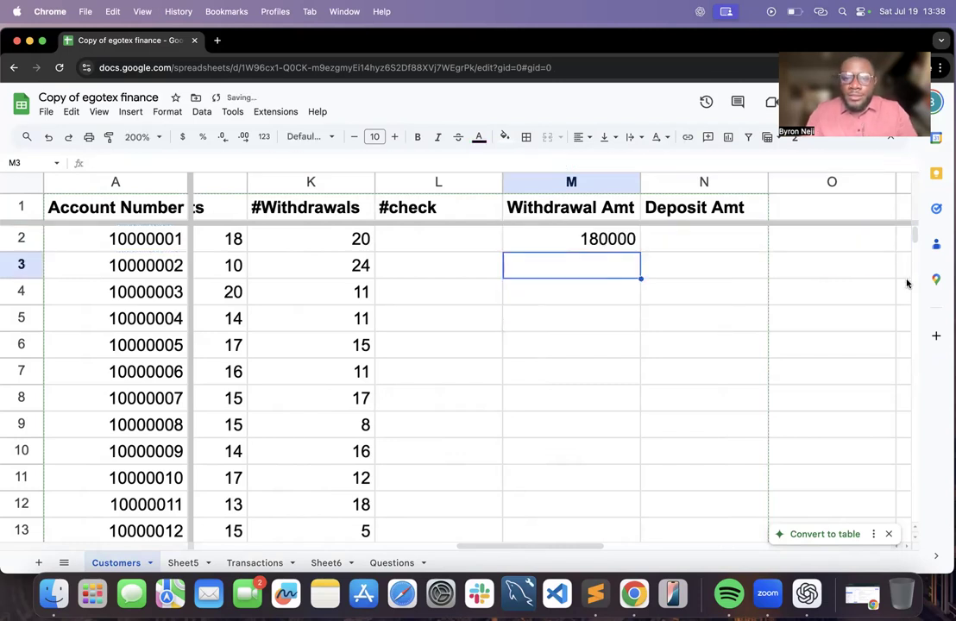
{"action": "left_click", "coordinate": [606, 239]}
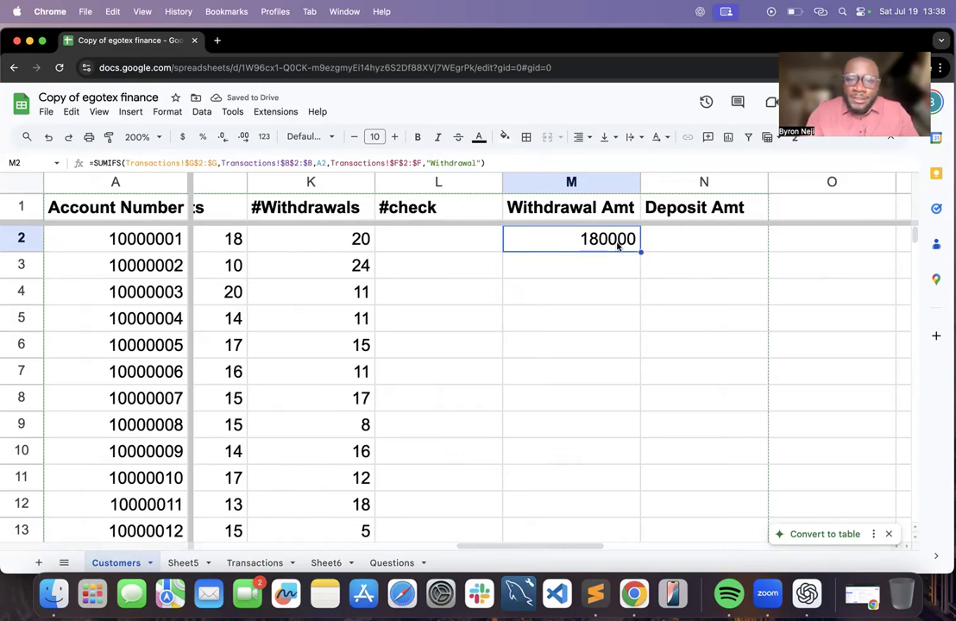
{"action": "double_click", "coordinate": [618, 242]}
{"action": "left_click", "coordinate": [623, 284]}
{"action": "left_click", "coordinate": [597, 243]}
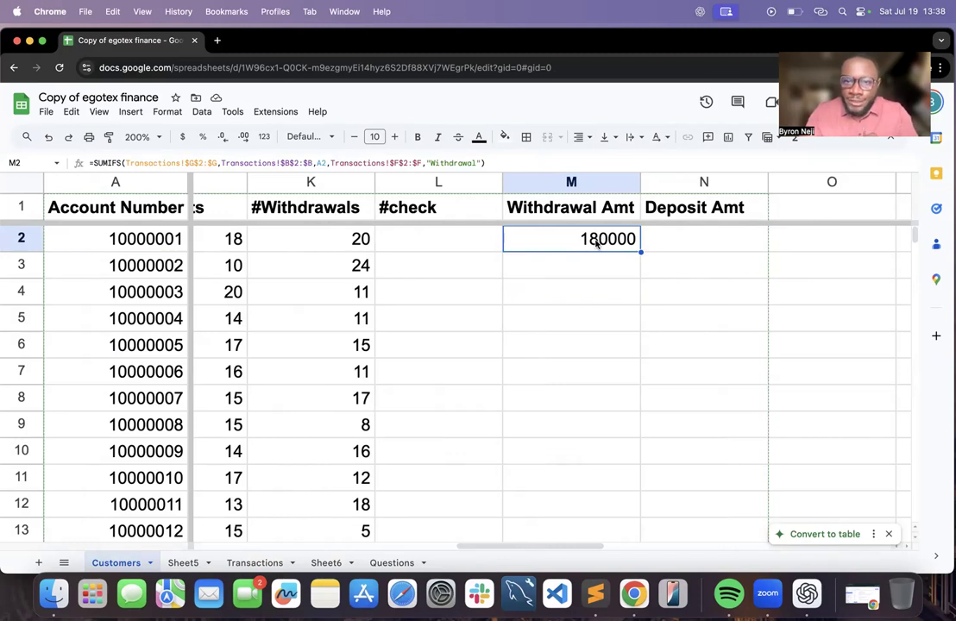
{"action": "double_click", "coordinate": [597, 246]}
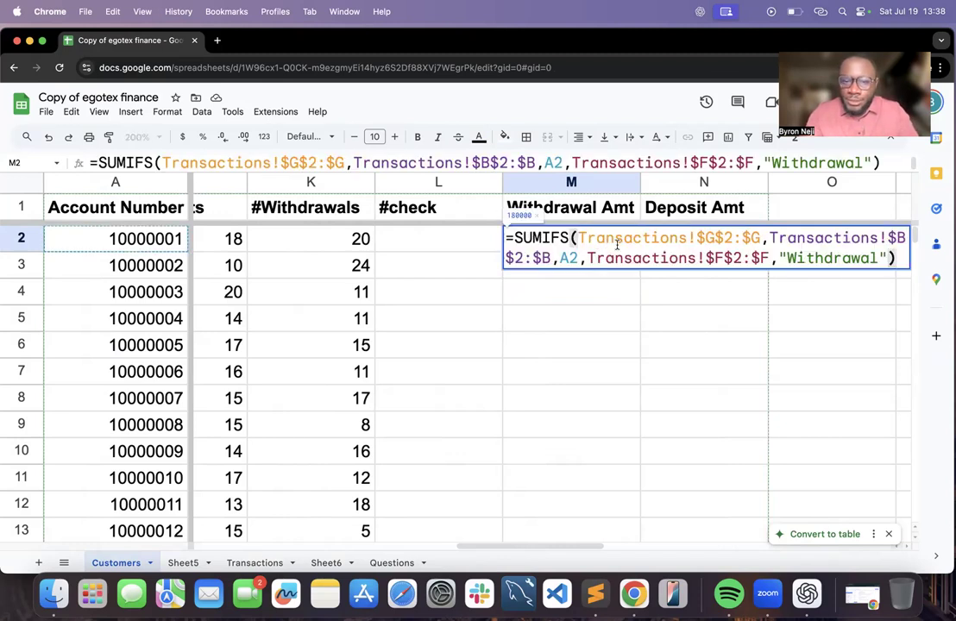
{"action": "key", "text": "super+a"}
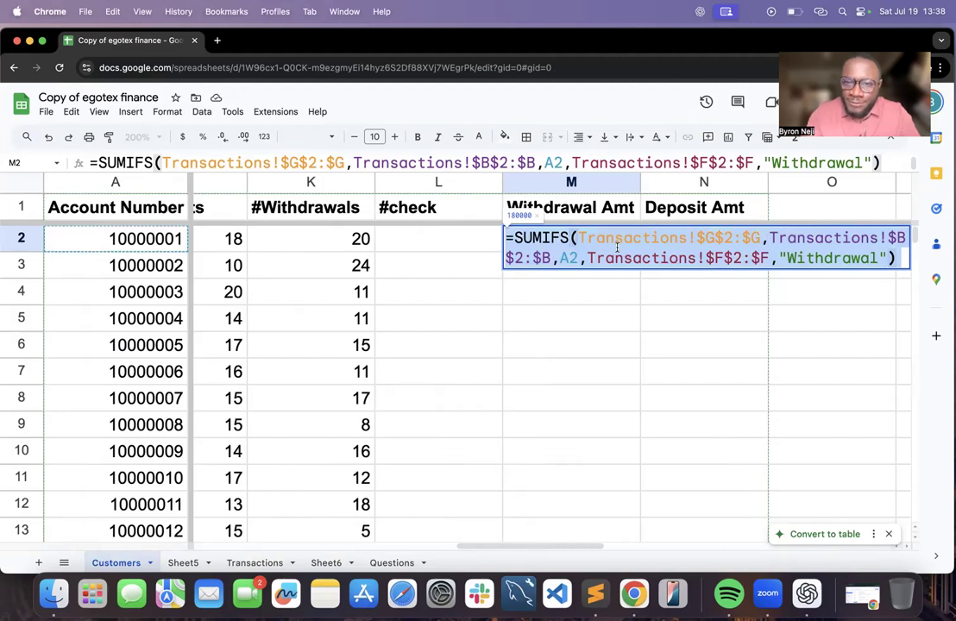
{"action": "left_click", "coordinate": [597, 294]}
Copy the withdrawal SUMIFS formula from M2 into N2 under Deposit Amt
{"action": "left_click", "coordinate": [590, 247]}
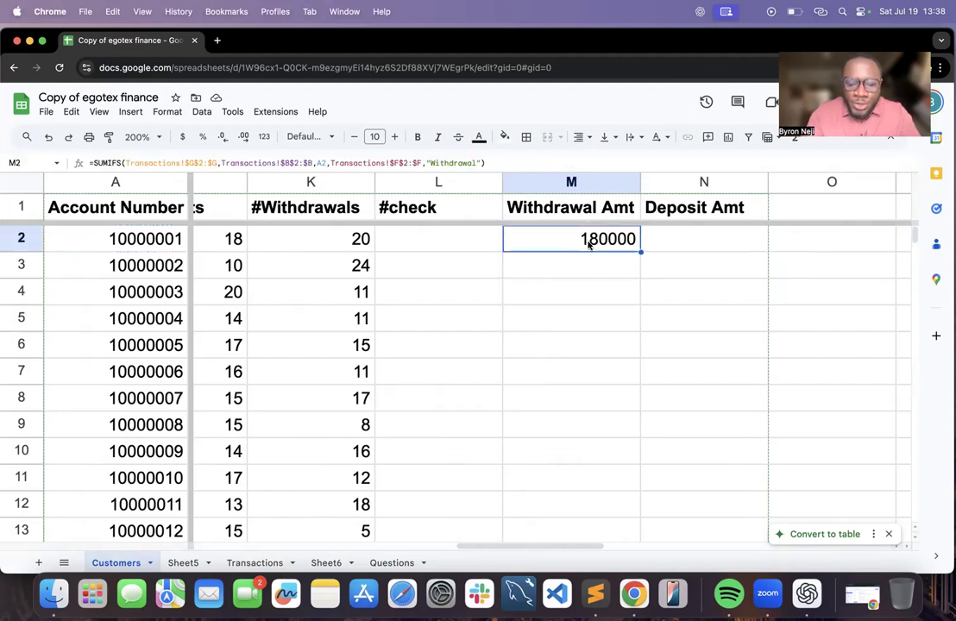
{"action": "key", "text": "super+c"}
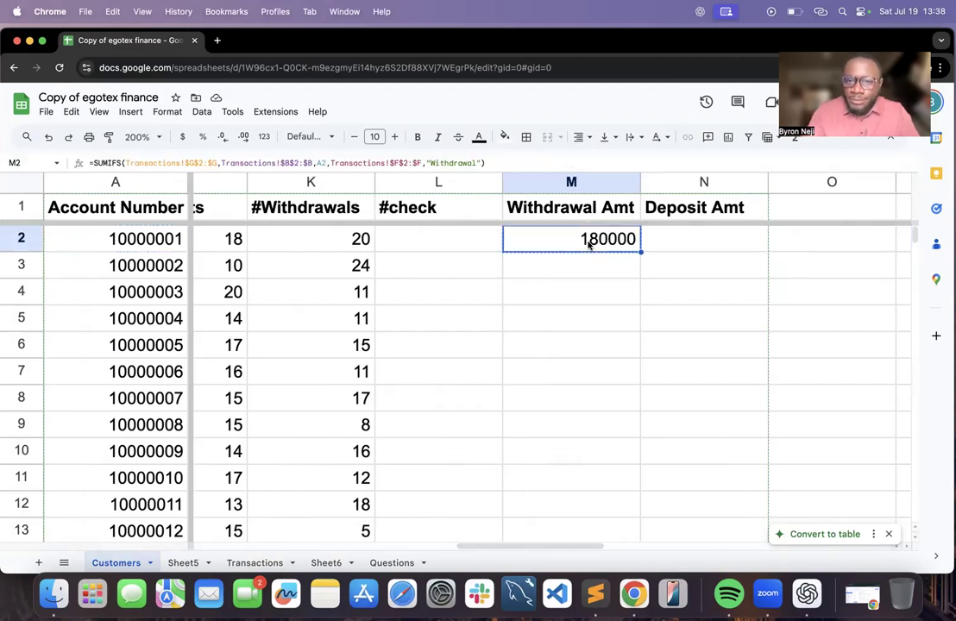
{"action": "left_click", "coordinate": [668, 242]}
{"action": "key", "text": "super+v"}
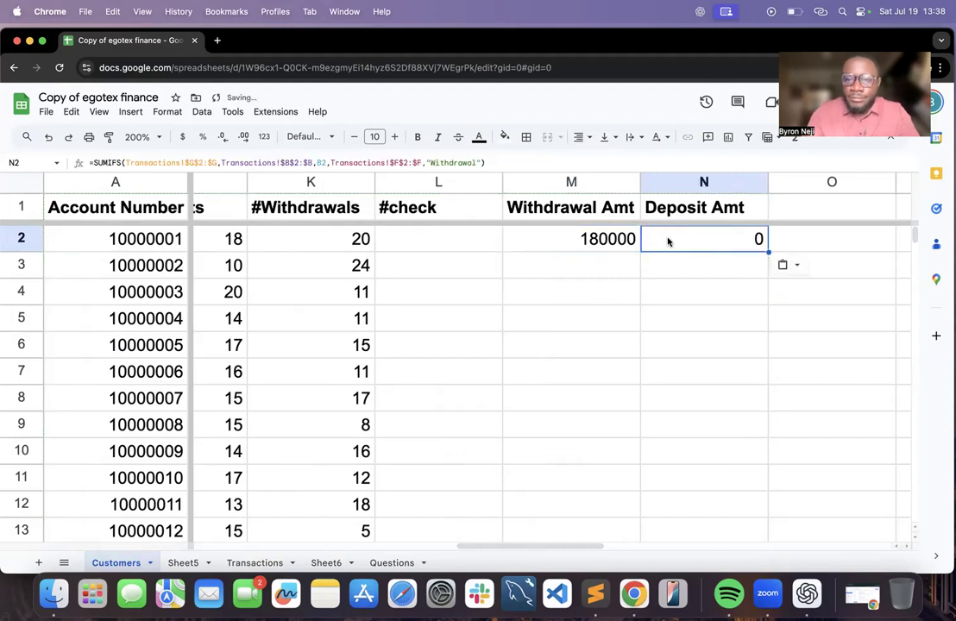
Compare the references in the SUMIFS formulas of M2 and N2 without editing either one
{"action": "double_click", "coordinate": [682, 243]}
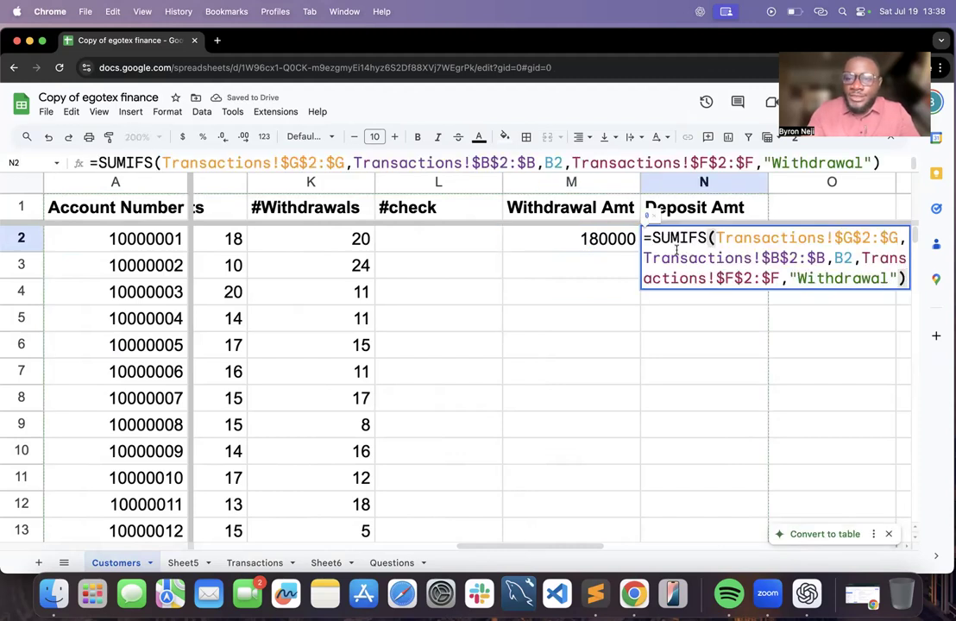
{"action": "left_click", "coordinate": [613, 246]}
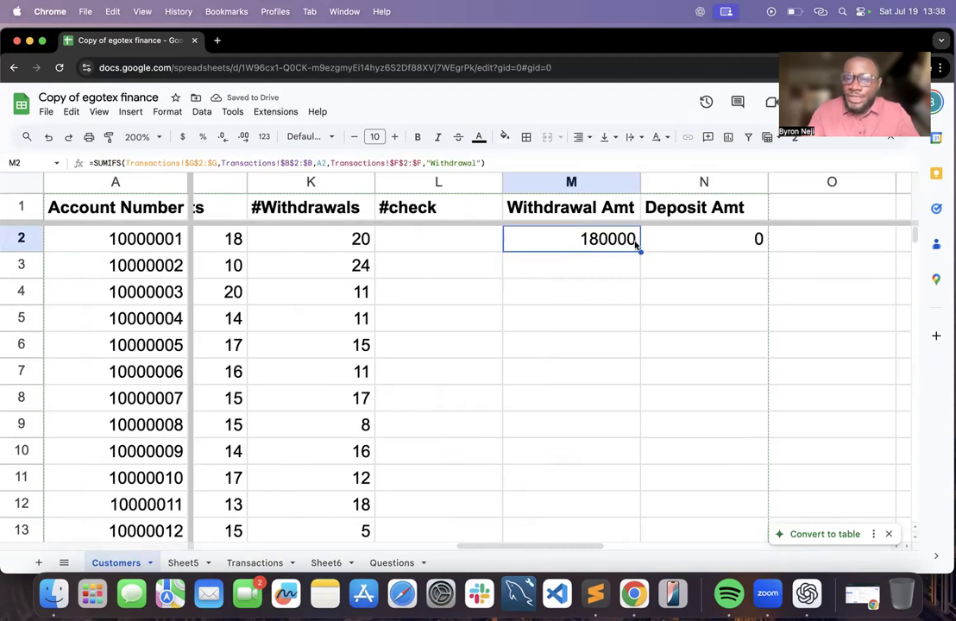
{"action": "left_click", "coordinate": [706, 243]}
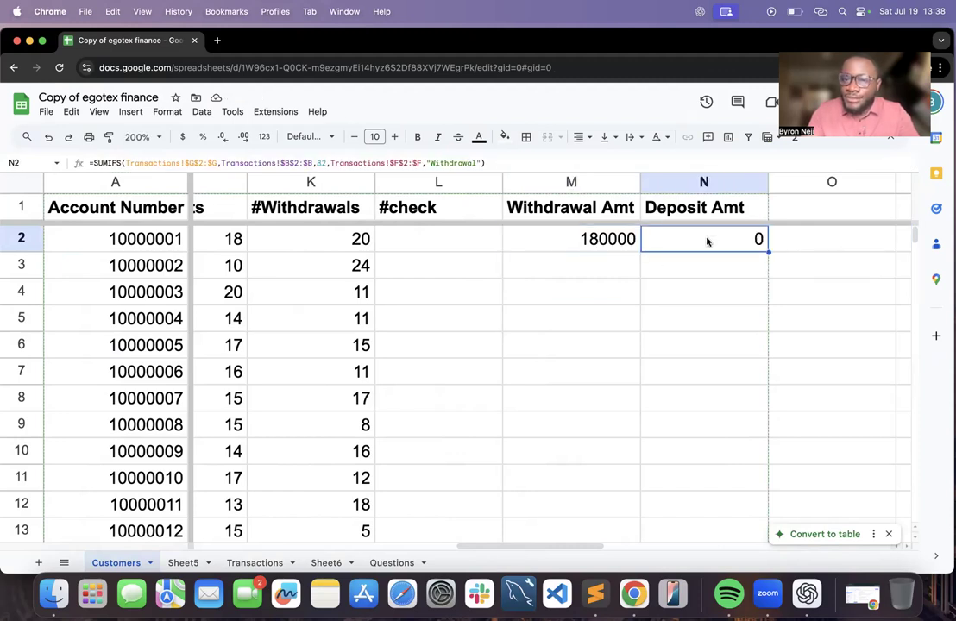
{"action": "double_click", "coordinate": [706, 242]}
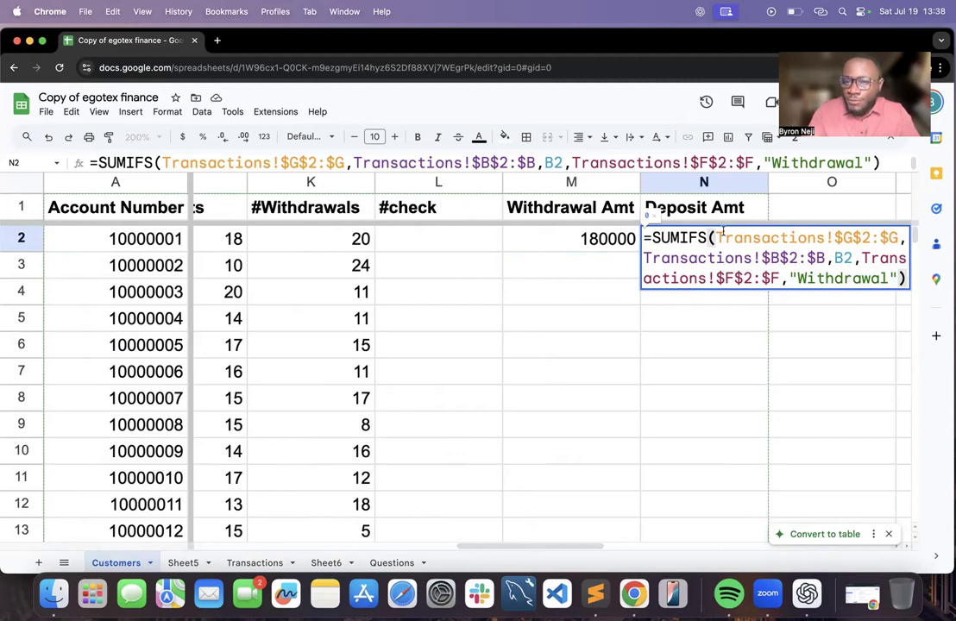
{"action": "left_click", "coordinate": [762, 324]}
{"action": "left_click", "coordinate": [606, 242]}
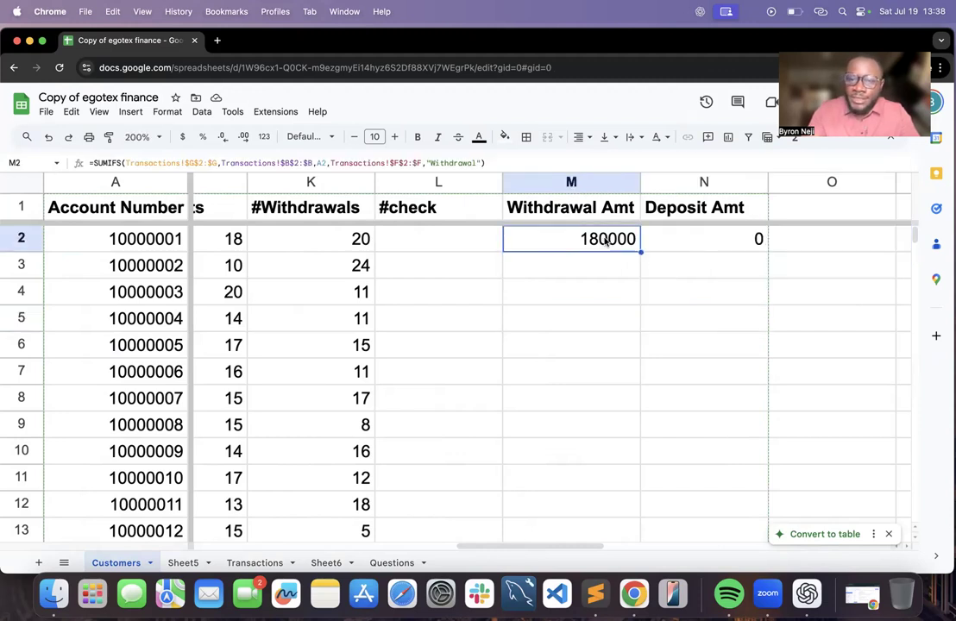
{"action": "double_click", "coordinate": [615, 243]}
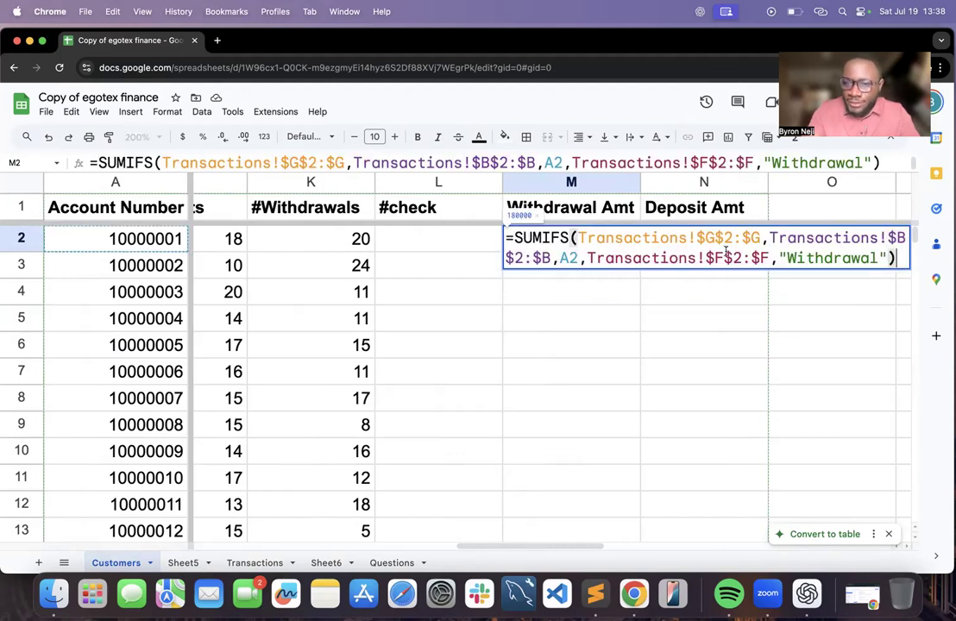
{"action": "left_click", "coordinate": [708, 313]}
Clear the copied SUMIFS formula from N2 under Deposit Amt
{"action": "left_click", "coordinate": [709, 244]}
{"action": "double_click", "coordinate": [709, 244]}
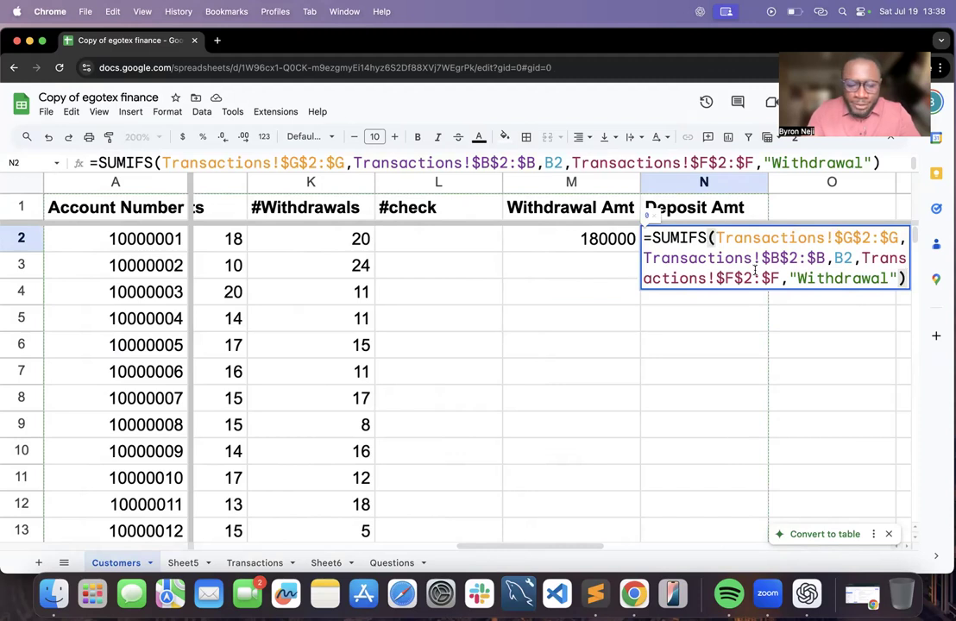
{"action": "key", "text": "super+a"}
{"action": "key", "text": "BackSpace"}
{"action": "left_click", "coordinate": [615, 239]}
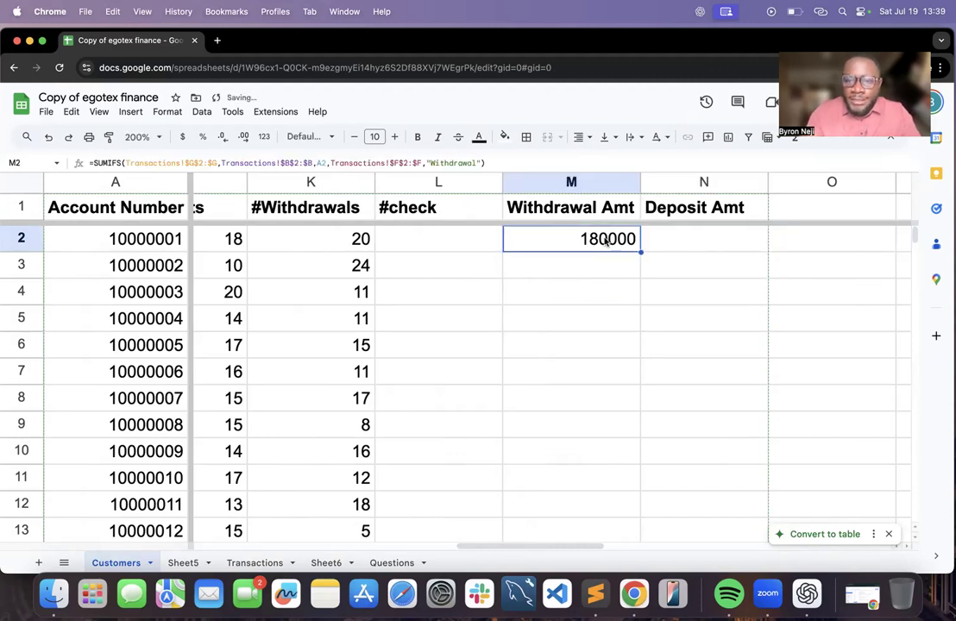
Make the column references of the sum range in M2's SUMIFS formula relative, as Transactions!G$2:G, and commit the formula
{"action": "double_click", "coordinate": [615, 239]}
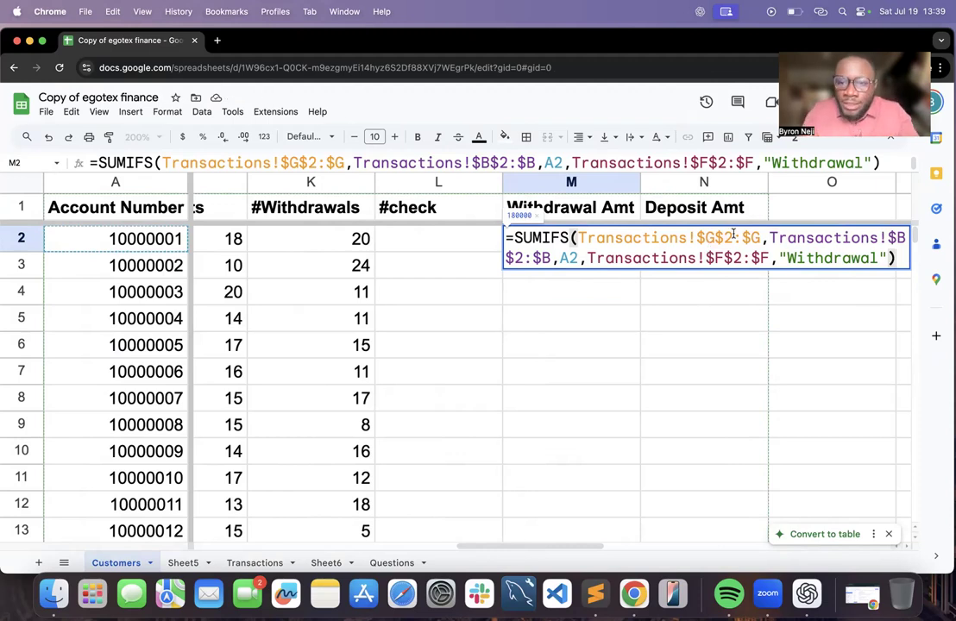
{"action": "left_click", "coordinate": [704, 238]}
{"action": "key", "text": "BackSpace"}
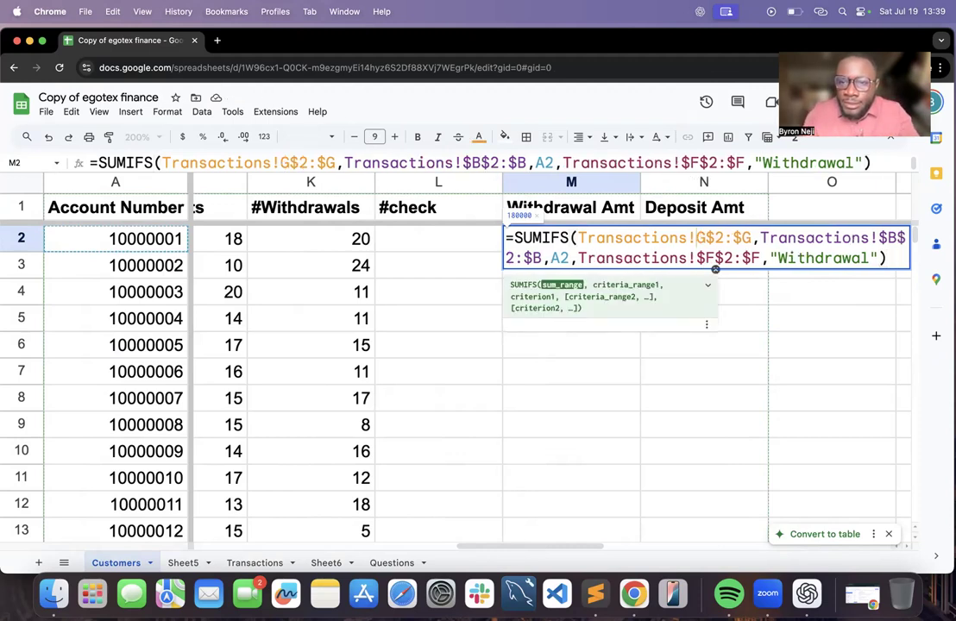
{"action": "left_click", "coordinate": [747, 238]}
{"action": "key", "text": "BackSpace"}
{"action": "key", "text": "Return"}
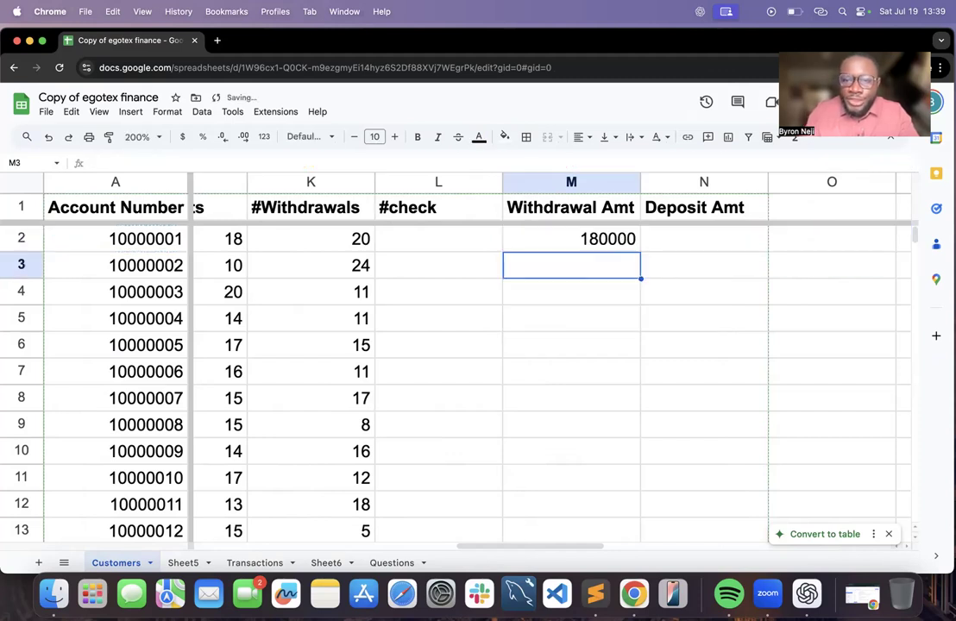
{"action": "left_click", "coordinate": [615, 247]}
{"action": "double_click", "coordinate": [615, 249]}
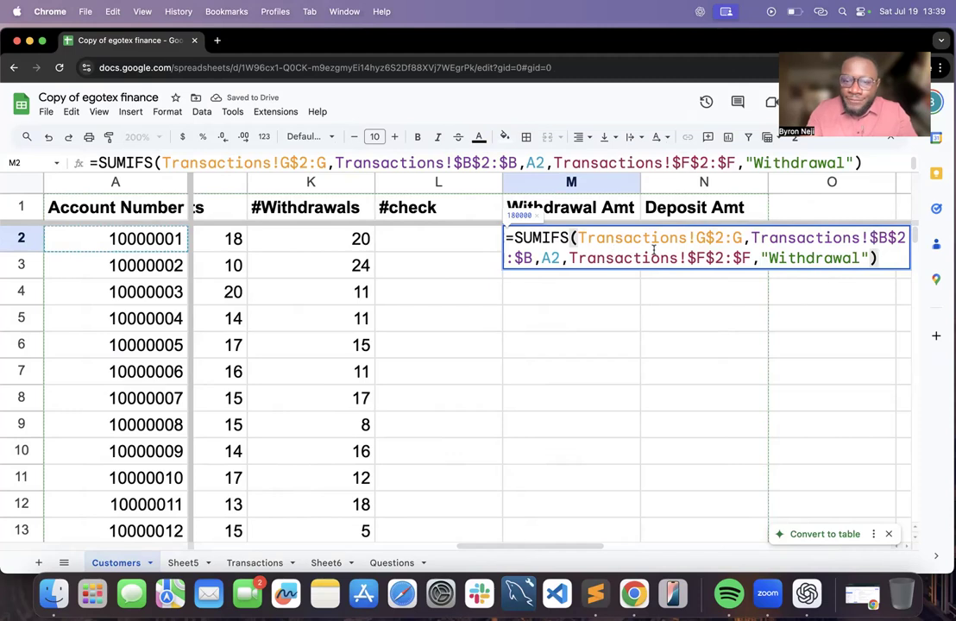
{"action": "key", "text": "super+a"}
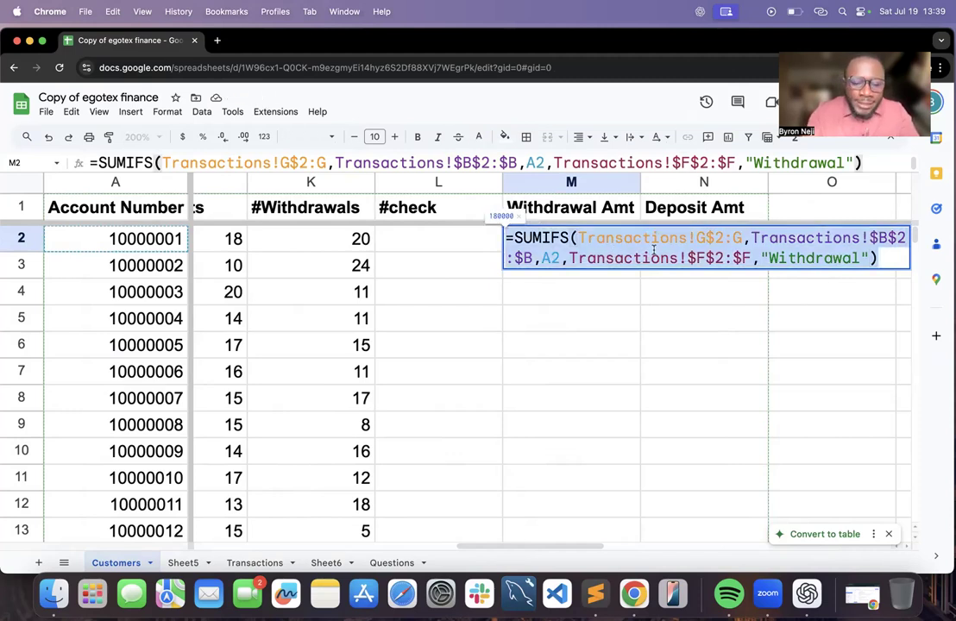
{"action": "left_click", "coordinate": [665, 314]}
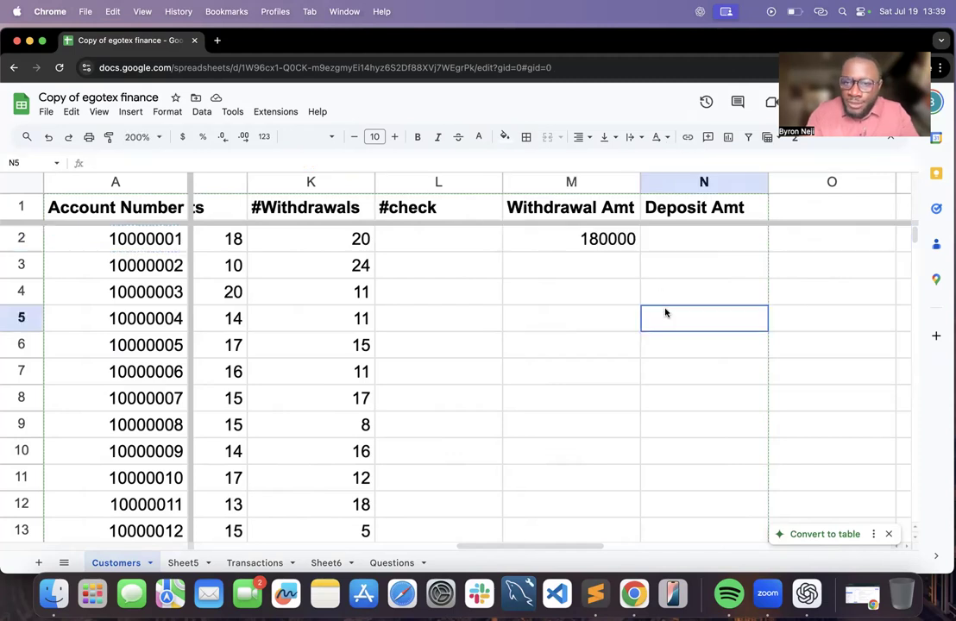
{"action": "double_click", "coordinate": [697, 240]}
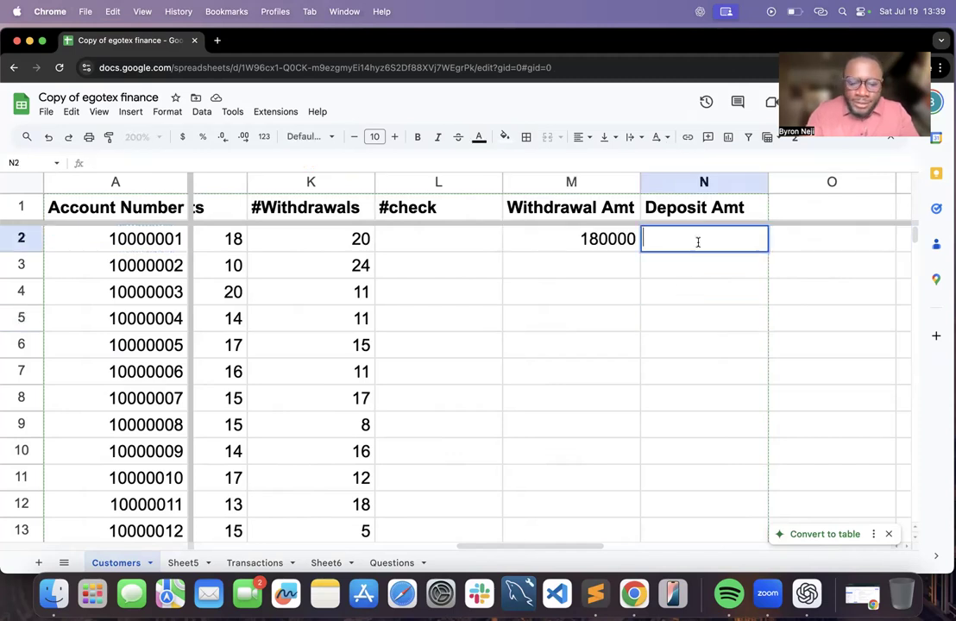
{"action": "key", "text": "super+v"}
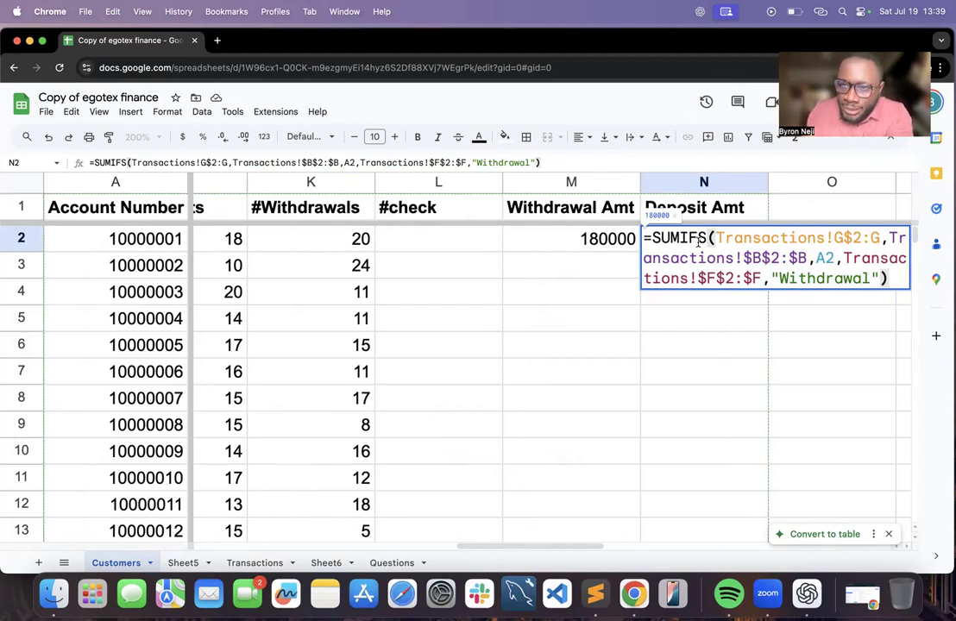
{"action": "key", "text": "Escape"}
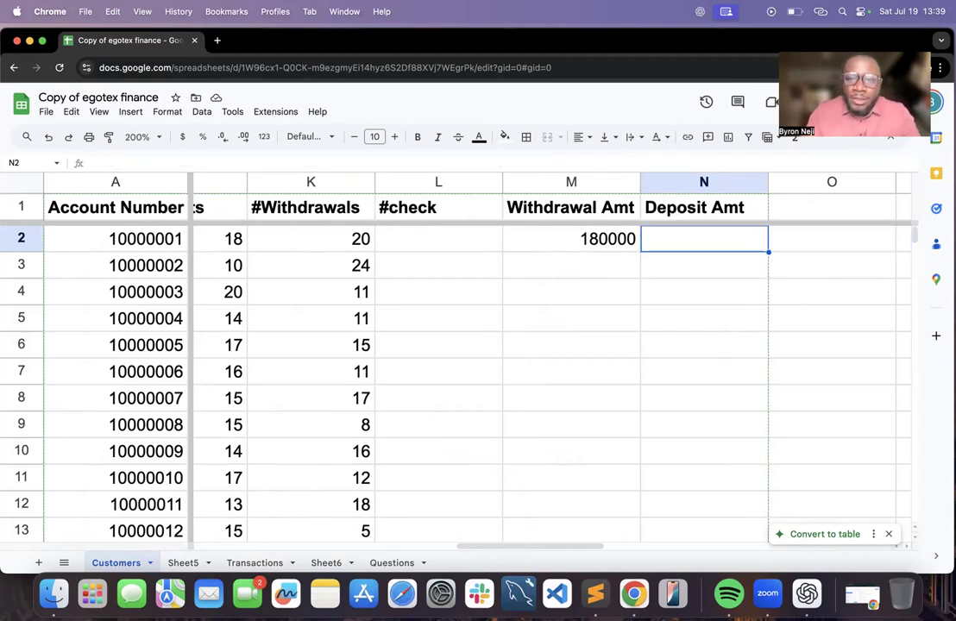
Copy cell M2 into N2 and examine how the copied formula's sum range and customer reference shift
{"action": "left_click", "coordinate": [600, 246]}
{"action": "key", "text": "ctrl+c"}
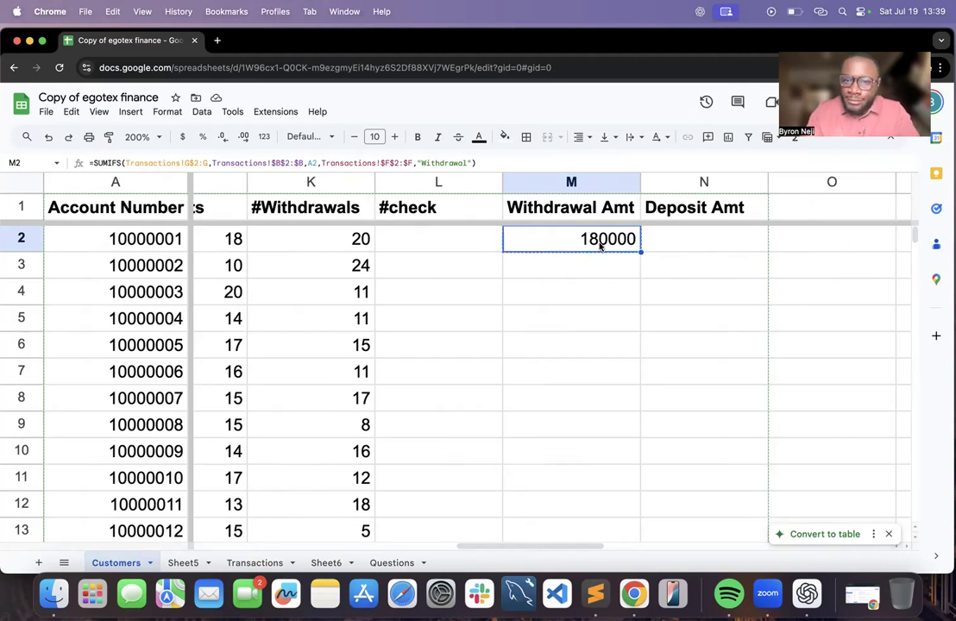
{"action": "left_click", "coordinate": [662, 246]}
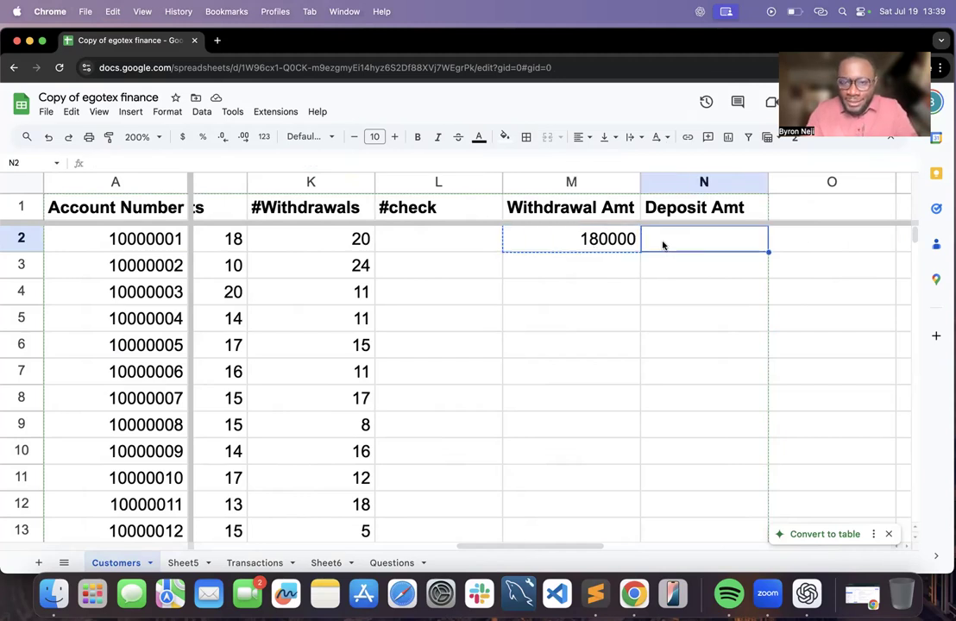
{"action": "key", "text": "cmd+v"}
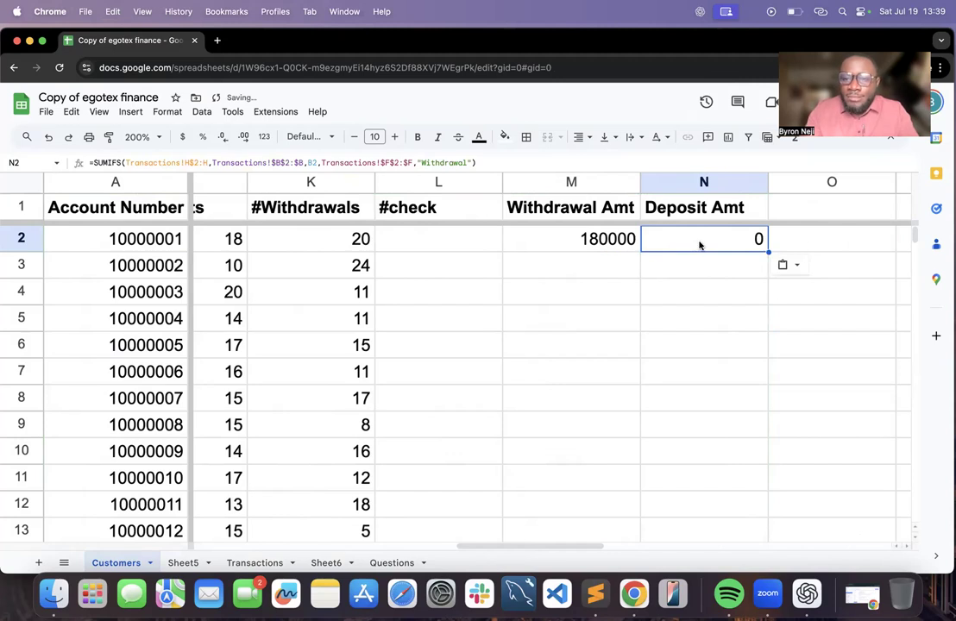
{"action": "double_click", "coordinate": [699, 246]}
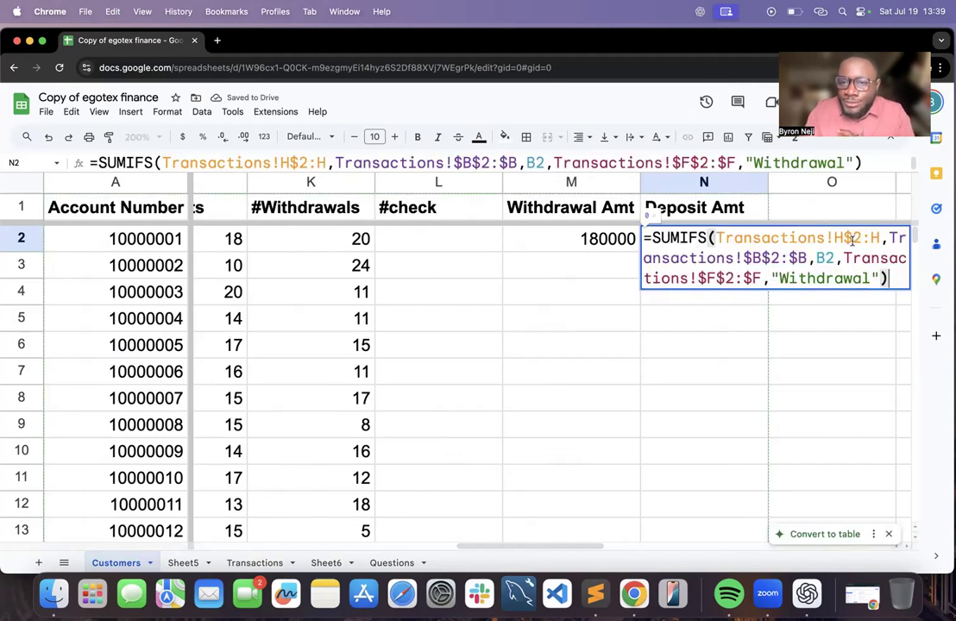
{"action": "left_click", "coordinate": [843, 238]}
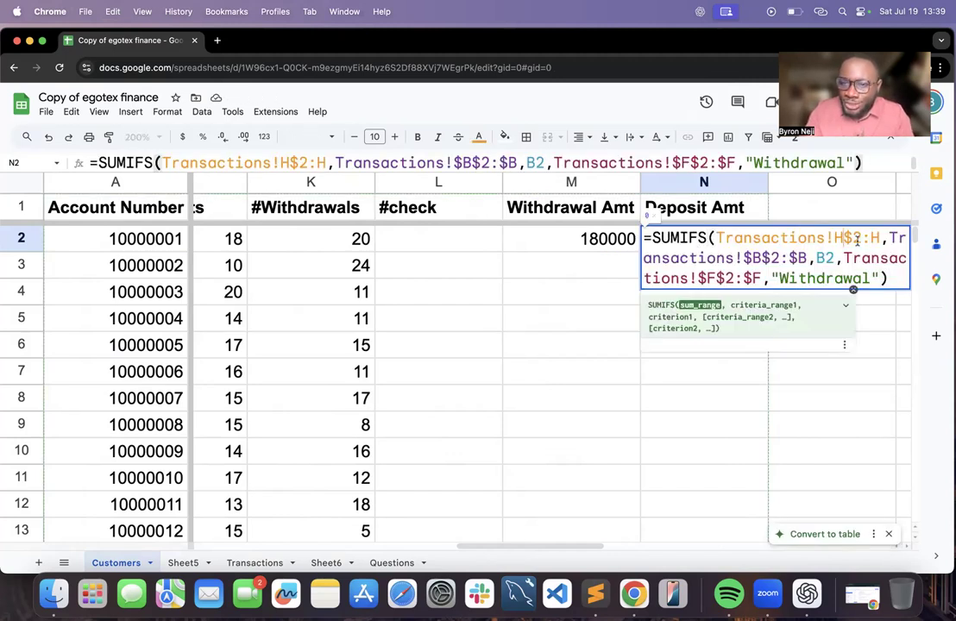
{"action": "left_click_drag", "start_coordinate": [843, 237], "coordinate": [870, 238]}
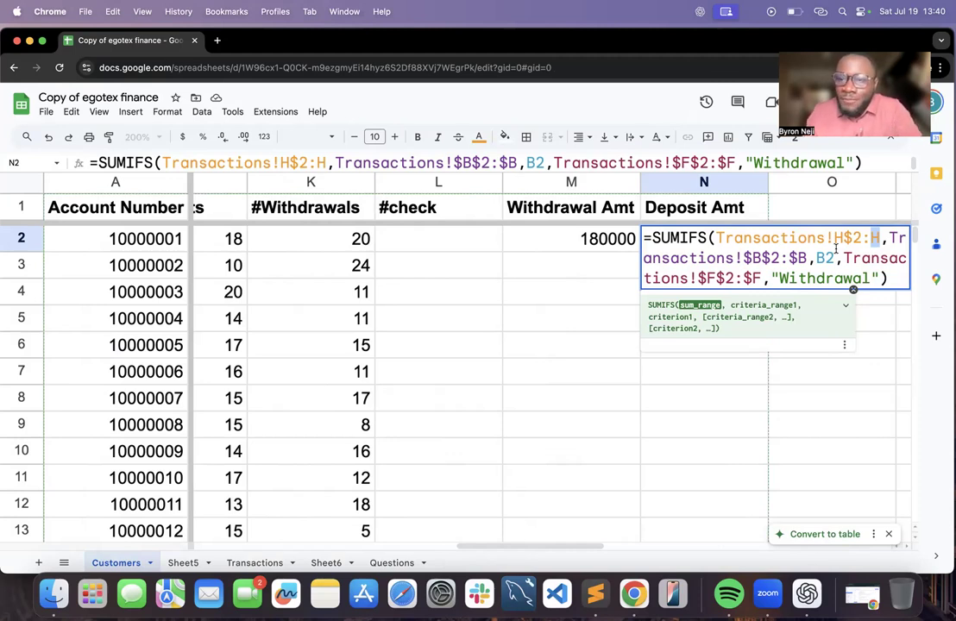
{"action": "key", "text": "Escape"}
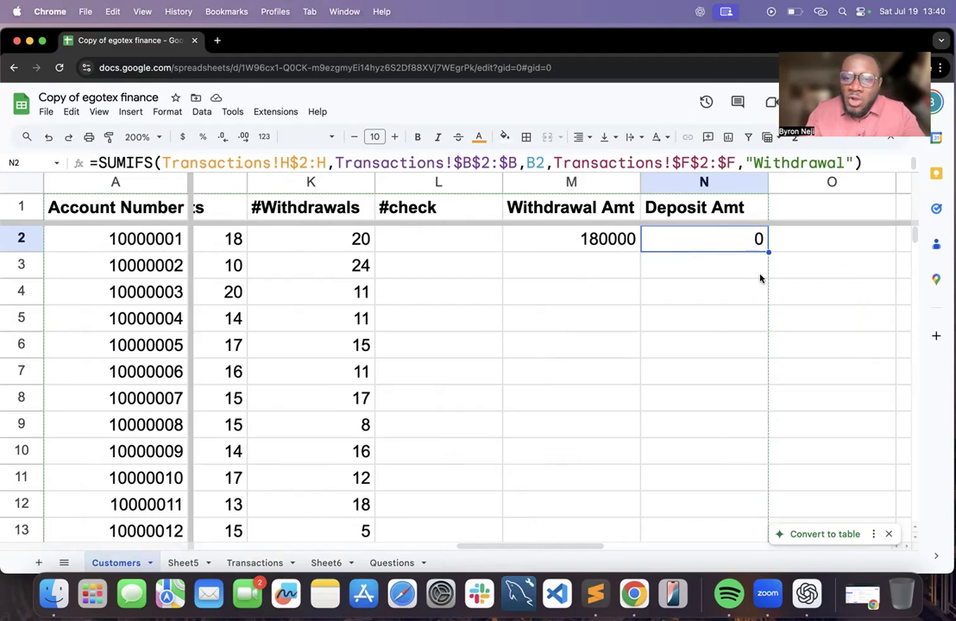
Replace the formula in N2 with the exact formula text from M2, using sum range Transactions!G$2:G and criterion A2
{"action": "left_click", "coordinate": [618, 235]}
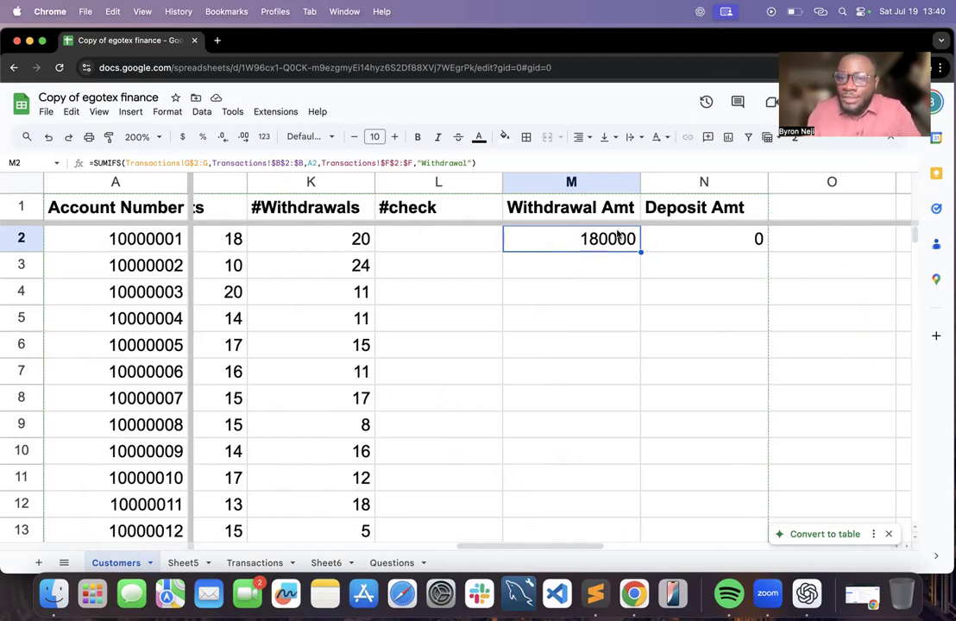
{"action": "left_click", "coordinate": [704, 248]}
{"action": "key", "text": "Return"}
{"action": "double_click", "coordinate": [596, 241]}
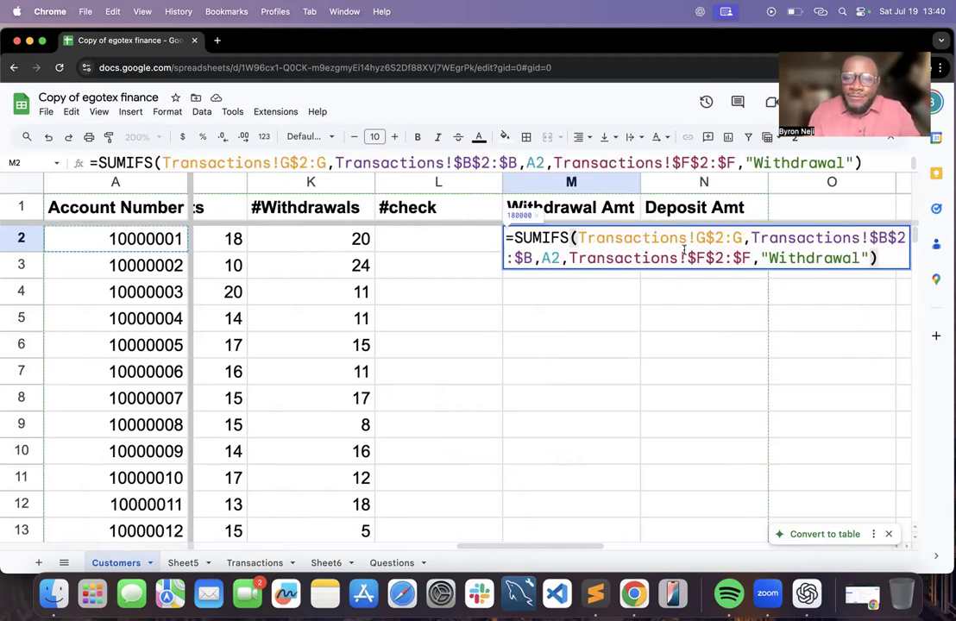
{"action": "key", "text": "super+a"}
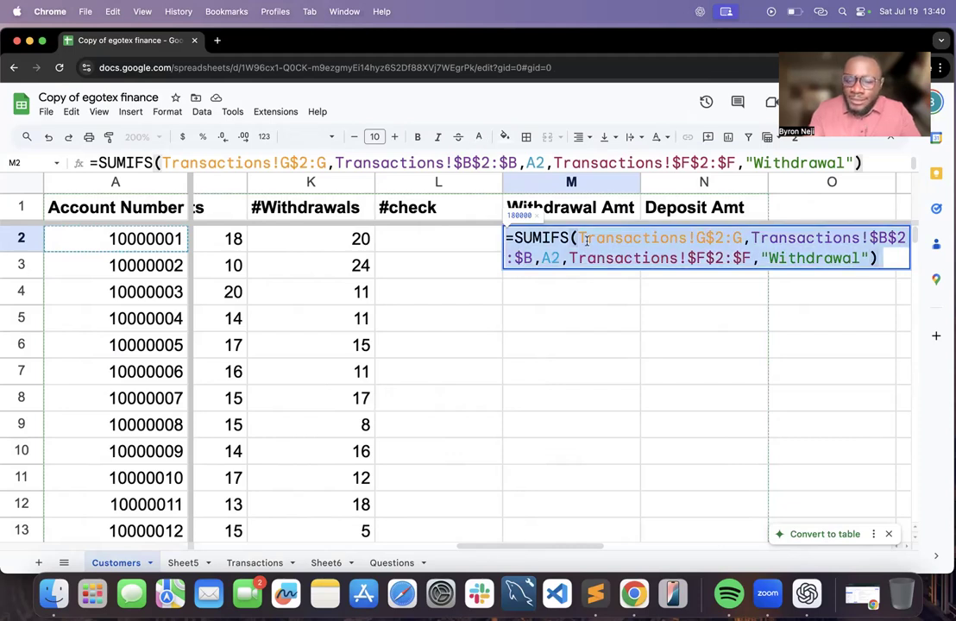
{"action": "left_click", "coordinate": [631, 334]}
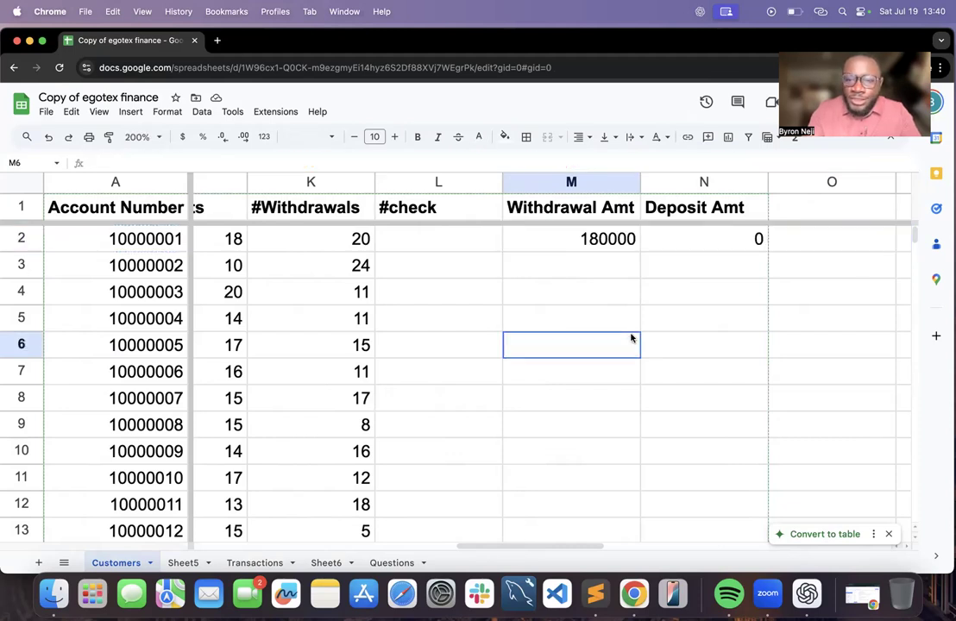
{"action": "double_click", "coordinate": [680, 244]}
{"action": "key", "text": "super+a"}
{"action": "key", "text": "super+v"}
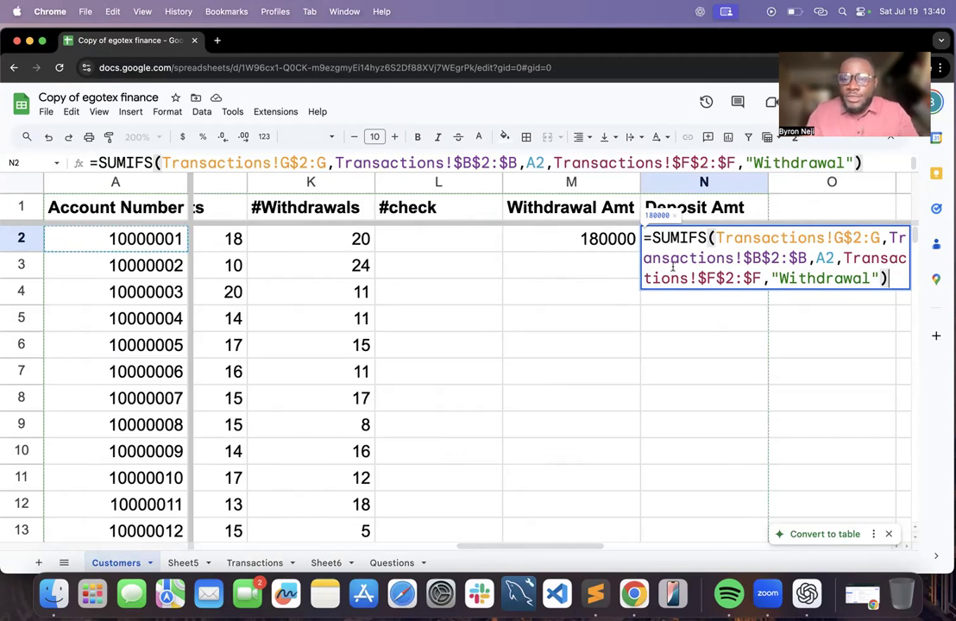
Make the sum range in N2's SUMIFS formula absolute, as Transactions!$G$2:$G
{"action": "left_click", "coordinate": [833, 239]}
{"action": "type", "text": "$"}
{"action": "key", "text": "Right"}
{"action": "key", "text": "Right"}
{"action": "key", "text": "Right"}
{"action": "key", "text": "Right"}
{"action": "key", "text": "Right"}
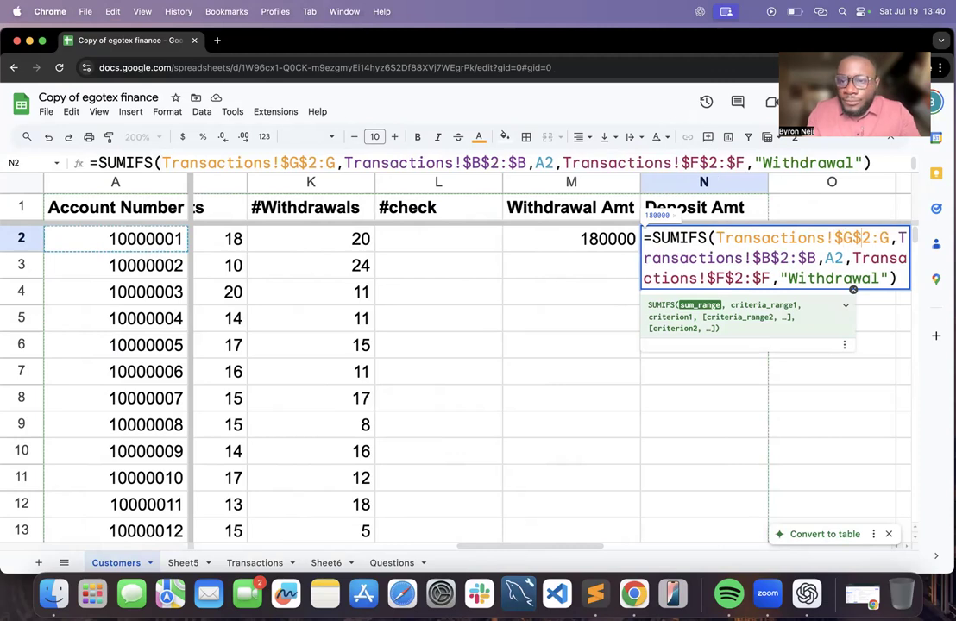
{"action": "type", "text": "$"}
Change the transaction type criterion in N2's SUMIFS formula to "Deposit" and commit the formula
{"action": "left_click_drag", "start_coordinate": [888, 278], "coordinate": [797, 277]}
{"action": "type", "text": "Deposit"}
{"action": "key", "text": "Return"}
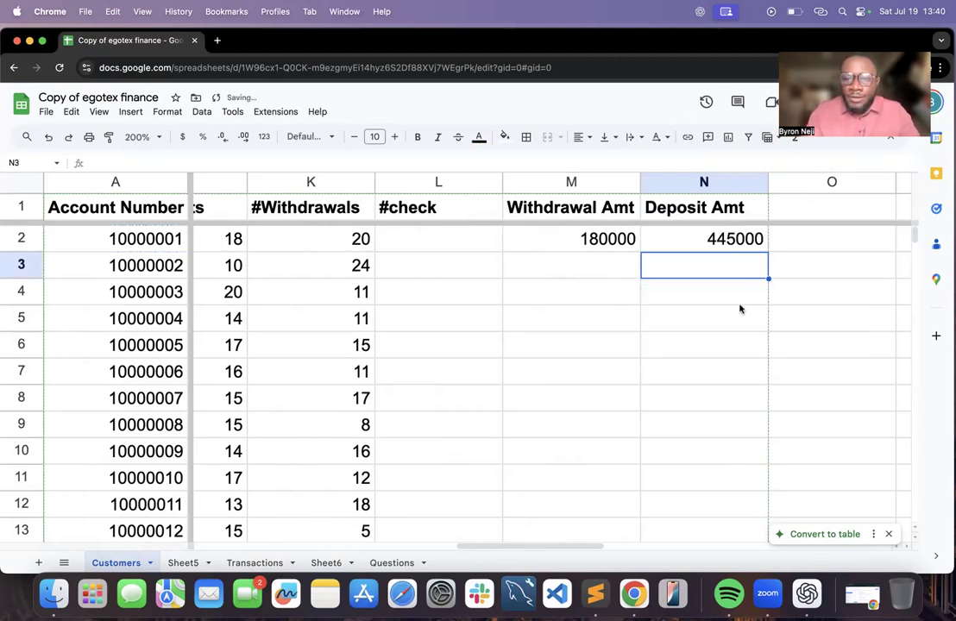
Fill the Withdrawal Amt and Deposit Amt formulas from M2:N2 down through all customer rows
{"action": "left_click_drag", "start_coordinate": [618, 239], "coordinate": [725, 239]}
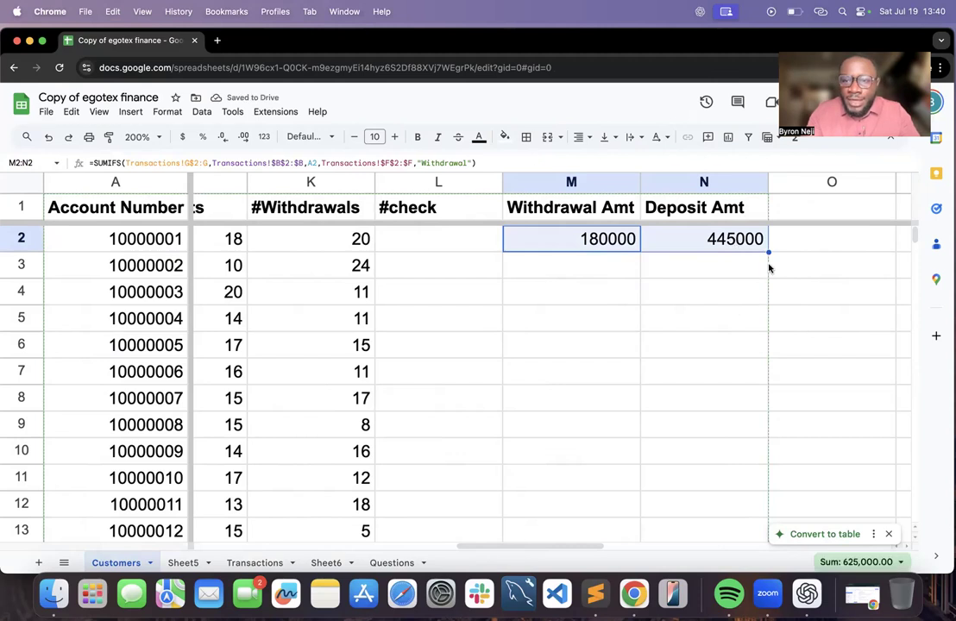
{"action": "double_click", "coordinate": [768, 251]}
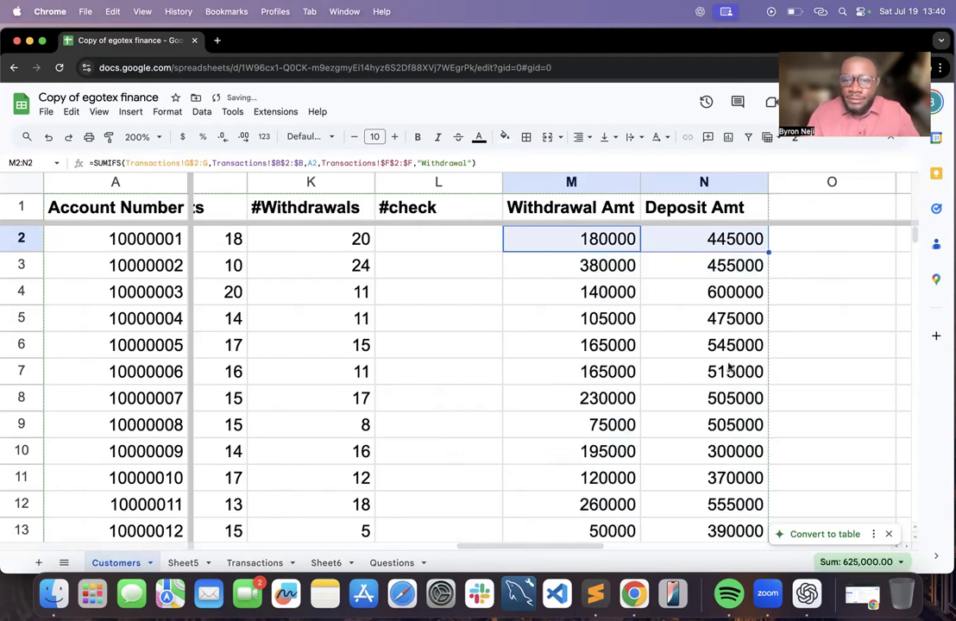
{"action": "scroll", "coordinate": [730, 369], "scroll_direction": "down", "scroll_amount": 1}
{"action": "scroll", "coordinate": [730, 369], "scroll_direction": "up", "scroll_amount": 1}
{"action": "scroll", "coordinate": [728, 367], "scroll_direction": "right", "scroll_amount": 2}
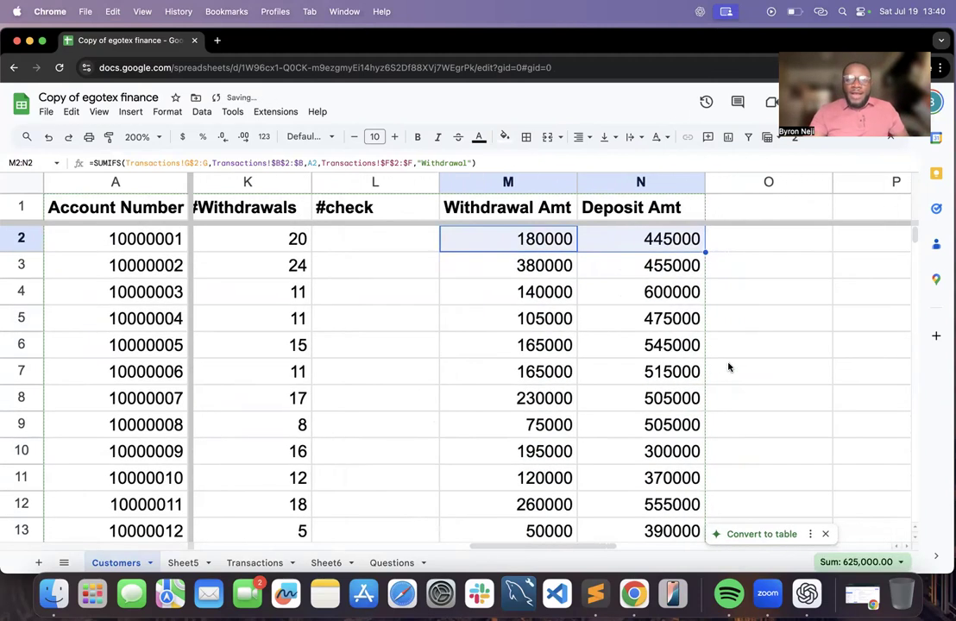
{"action": "left_click", "coordinate": [550, 239]}
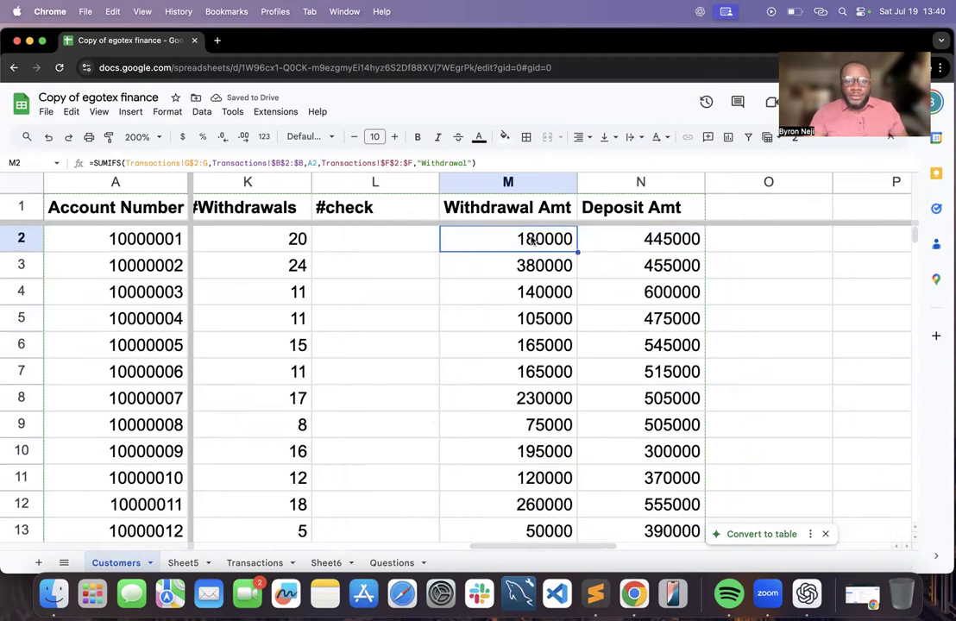
{"action": "left_click", "coordinate": [139, 242]}
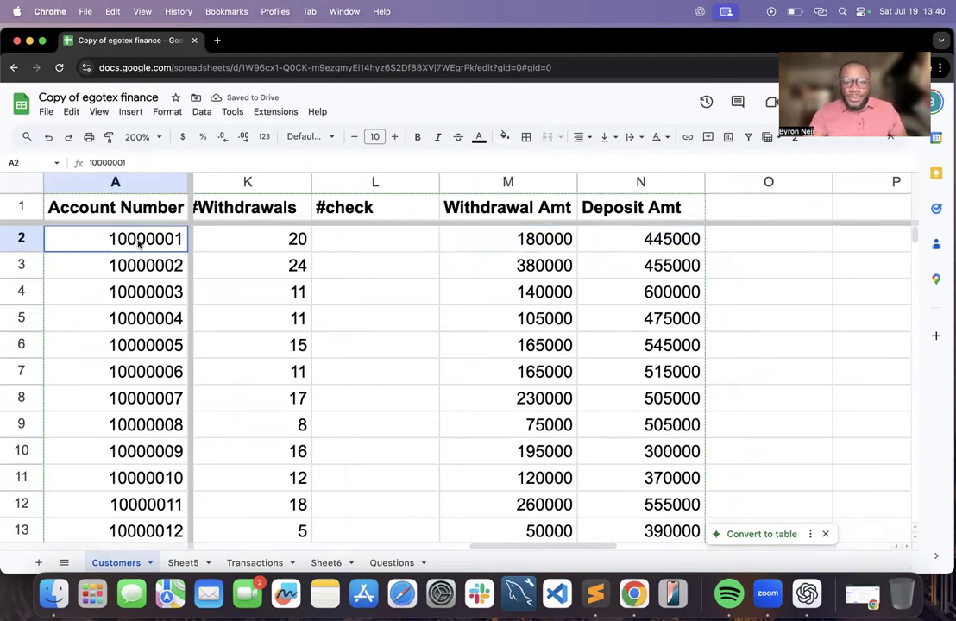
{"action": "left_click", "coordinate": [678, 248]}
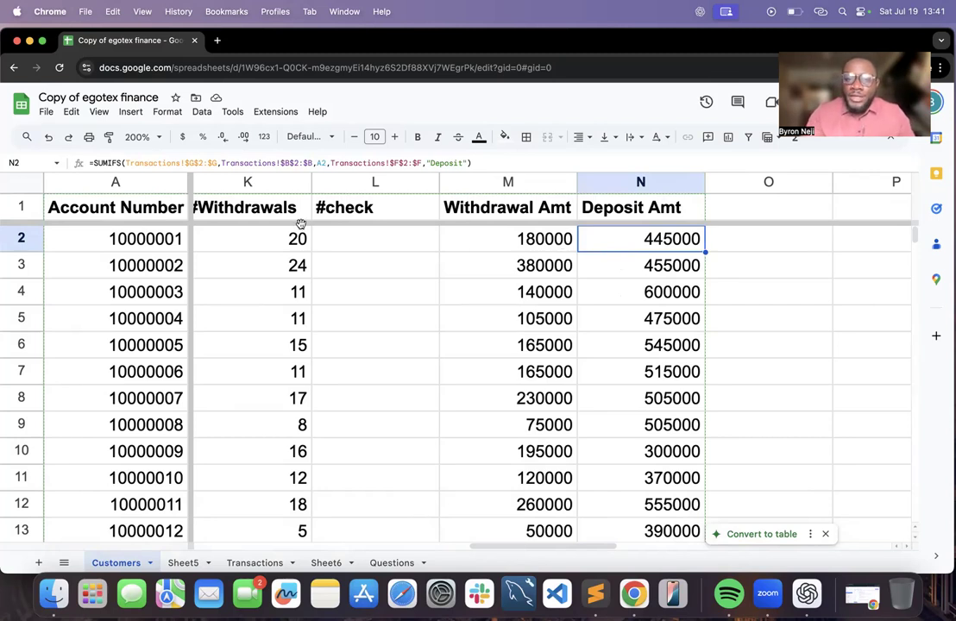
{"action": "left_click", "coordinate": [721, 245]}
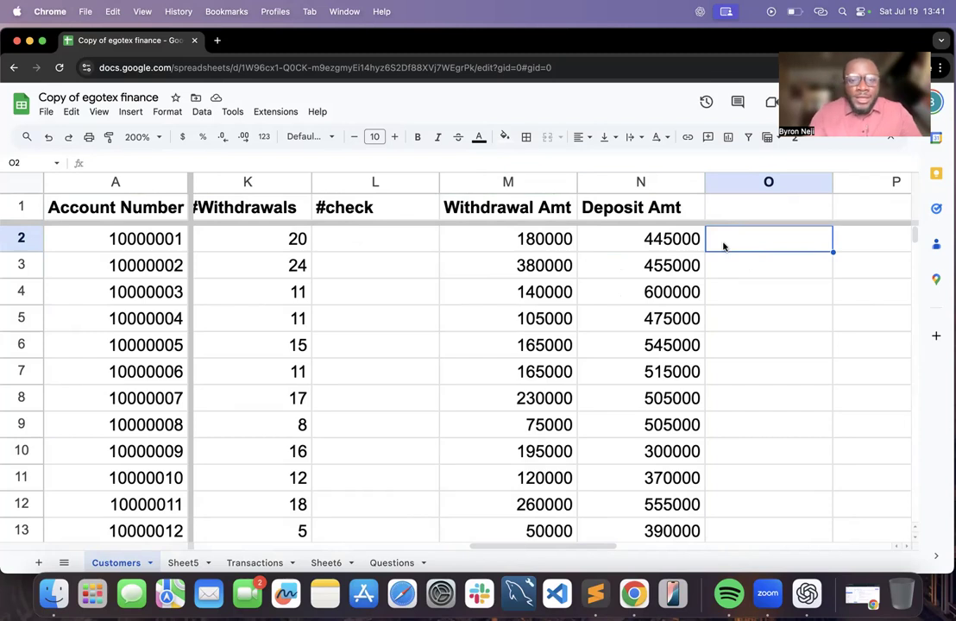
Read question 8 on the Questions sheet, noting the required amount, the grouping by branch and the July 2025 period
{"action": "left_click", "coordinate": [398, 563]}
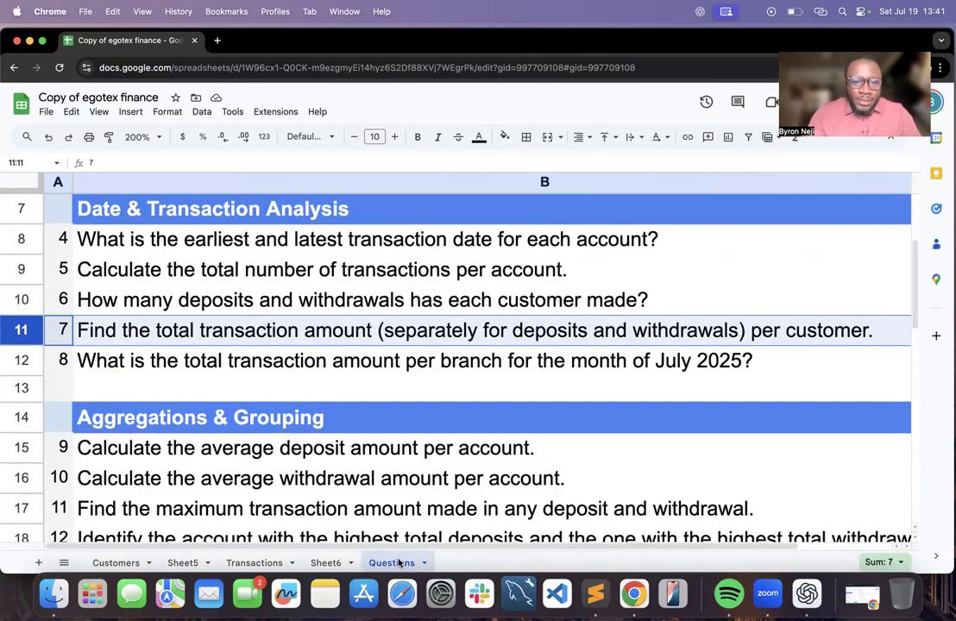
{"action": "left_click", "coordinate": [19, 361]}
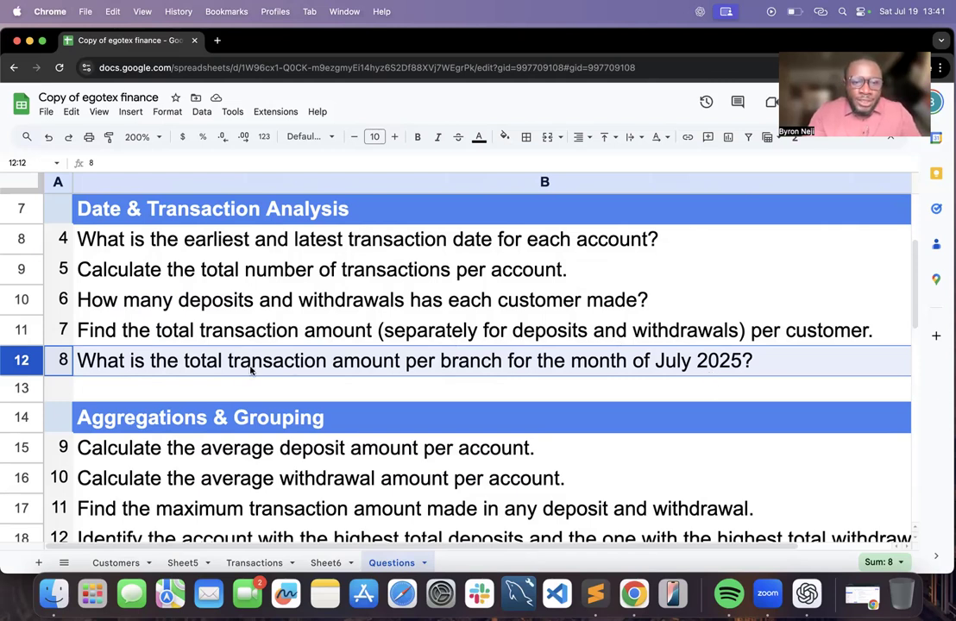
{"action": "left_click", "coordinate": [219, 369]}
{"action": "double_click", "coordinate": [159, 361]}
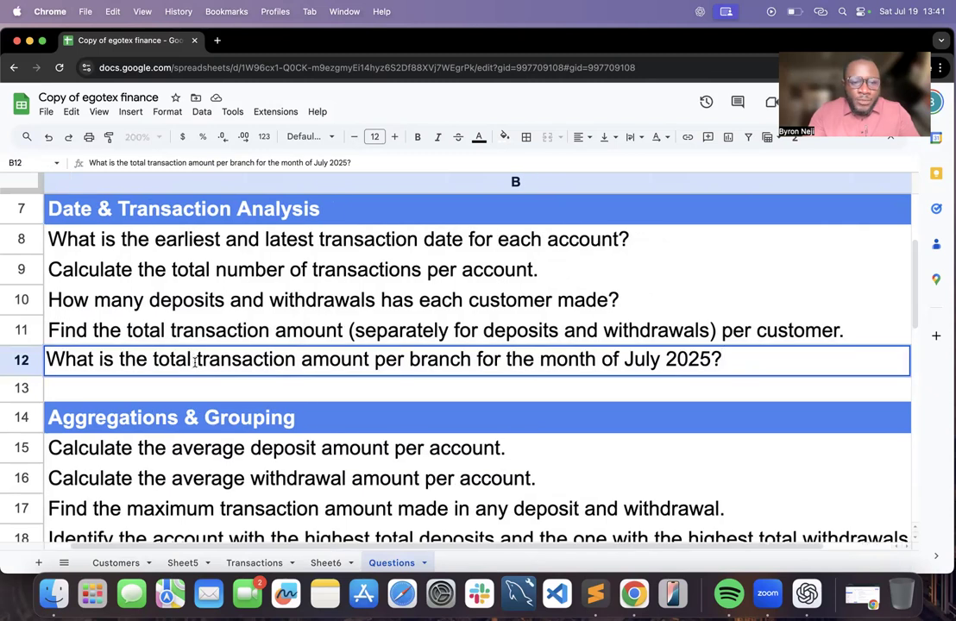
{"action": "left_click_drag", "start_coordinate": [156, 360], "coordinate": [296, 360]}
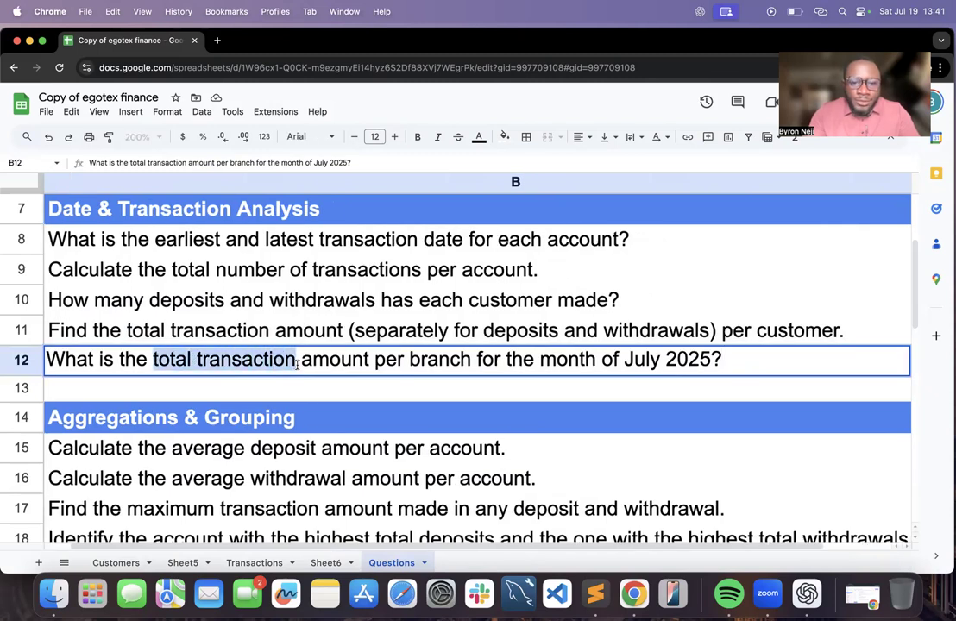
{"action": "left_click_drag", "start_coordinate": [369, 359], "coordinate": [153, 361]}
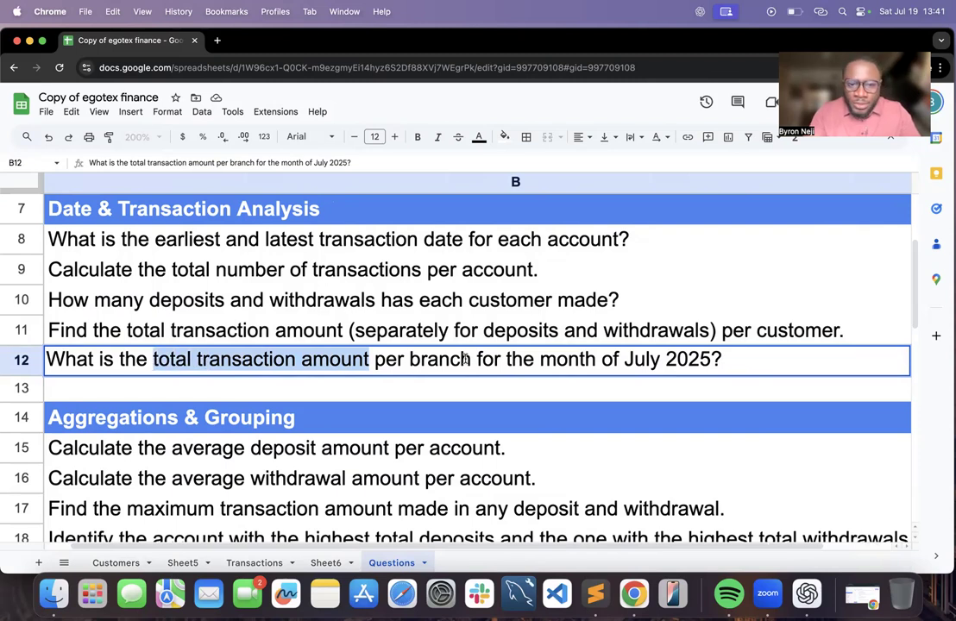
{"action": "left_click_drag", "start_coordinate": [410, 359], "coordinate": [471, 360]}
{"action": "left_click_drag", "start_coordinate": [540, 359], "coordinate": [714, 369]}
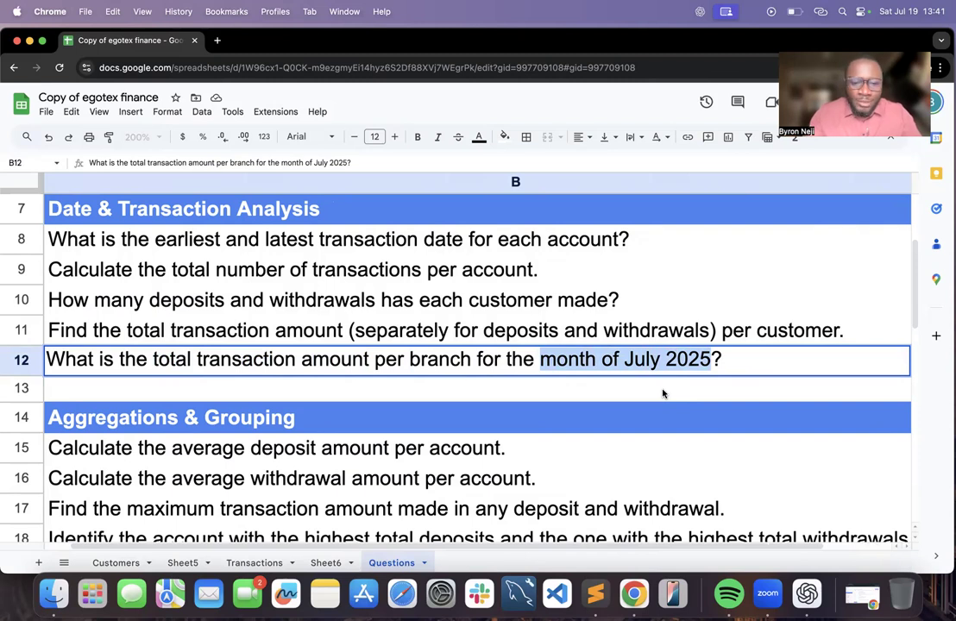
Examine the columns of the Transactions sheet, focusing on Transaction Date and the free columns after Balance After Transaction
{"action": "left_click", "coordinate": [256, 562]}
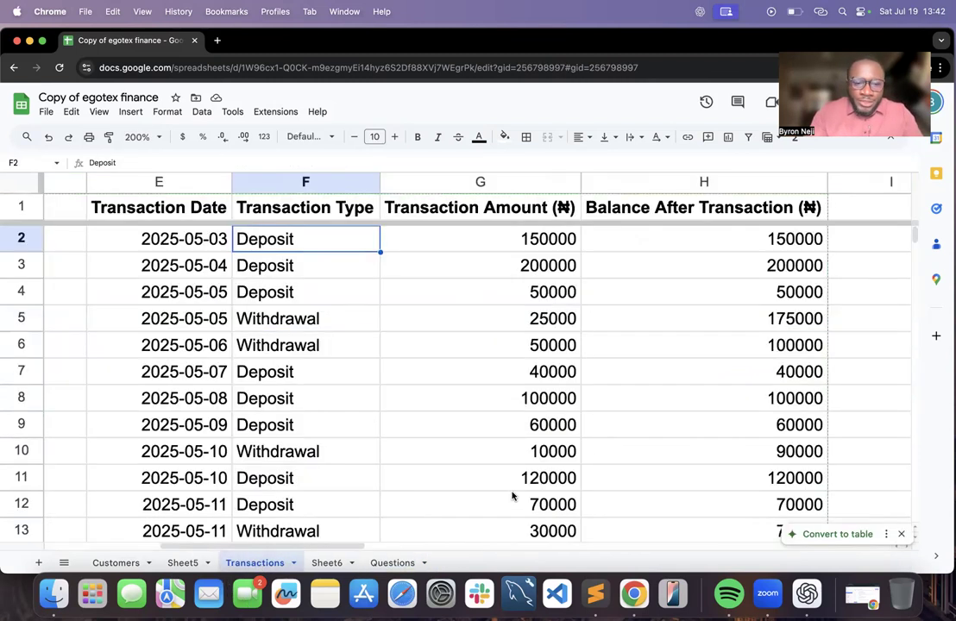
{"action": "scroll", "coordinate": [630, 397], "scroll_direction": "right", "scroll_amount": 5}
{"action": "scroll", "coordinate": [626, 398], "scroll_direction": "left", "scroll_amount": 10}
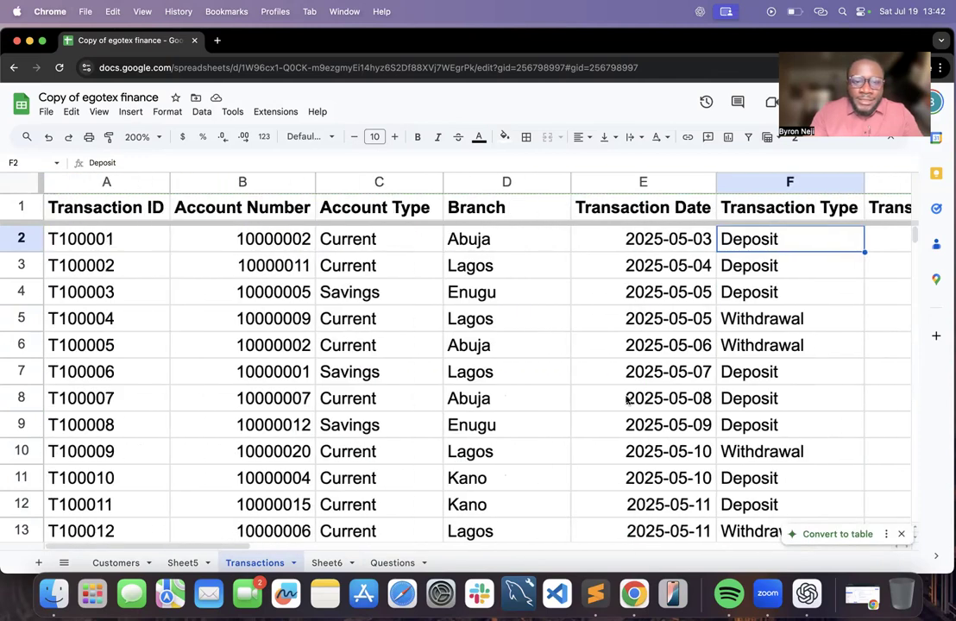
{"action": "scroll", "coordinate": [626, 398], "scroll_direction": "right", "scroll_amount": 3}
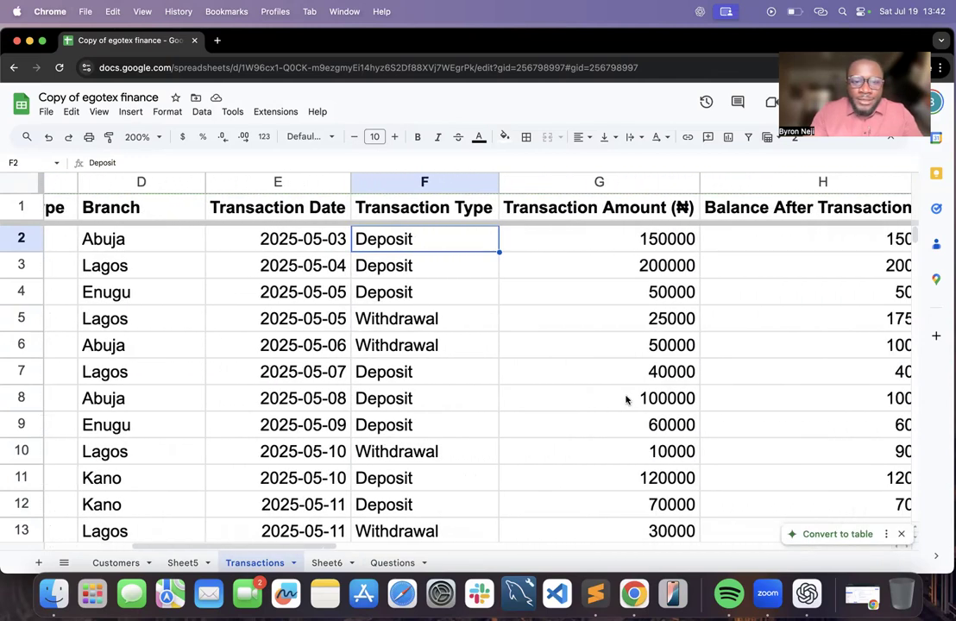
{"action": "left_click", "coordinate": [314, 186]}
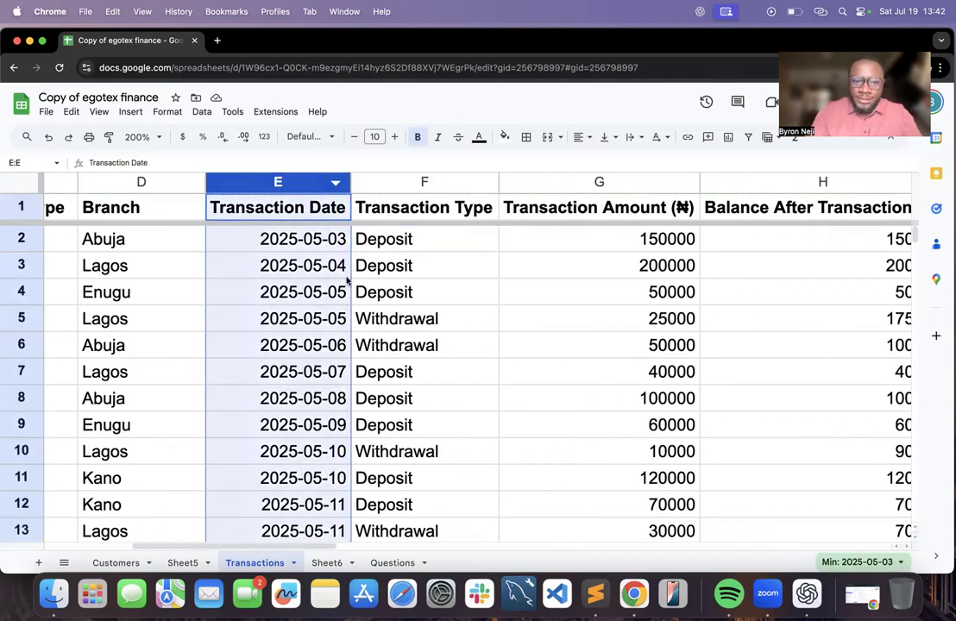
{"action": "scroll", "coordinate": [365, 296], "scroll_direction": "right", "scroll_amount": 2}
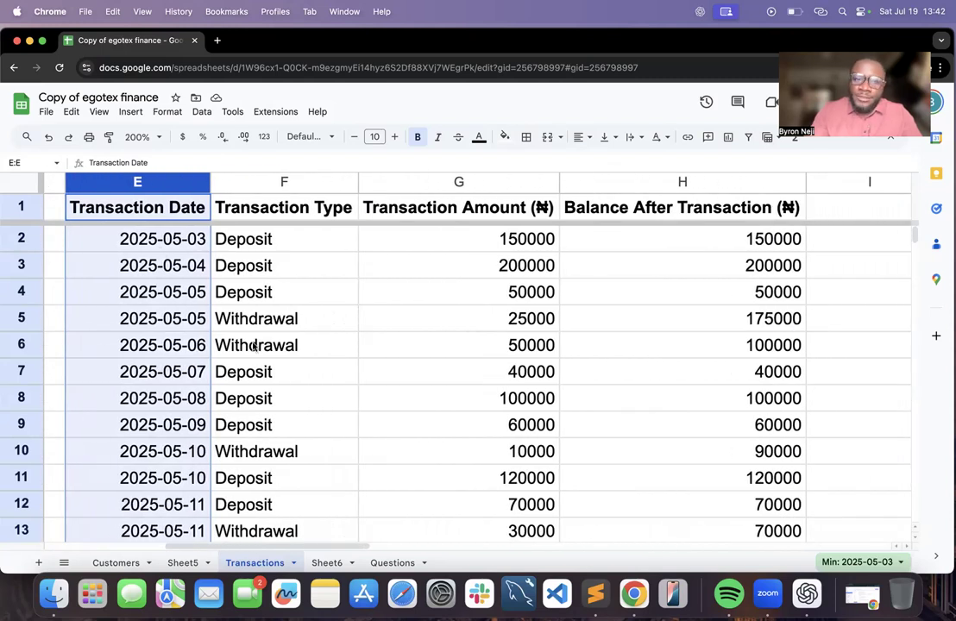
{"action": "scroll", "coordinate": [364, 369], "scroll_direction": "right", "scroll_amount": 3}
{"action": "scroll", "coordinate": [364, 370], "scroll_direction": "left", "scroll_amount": 2}
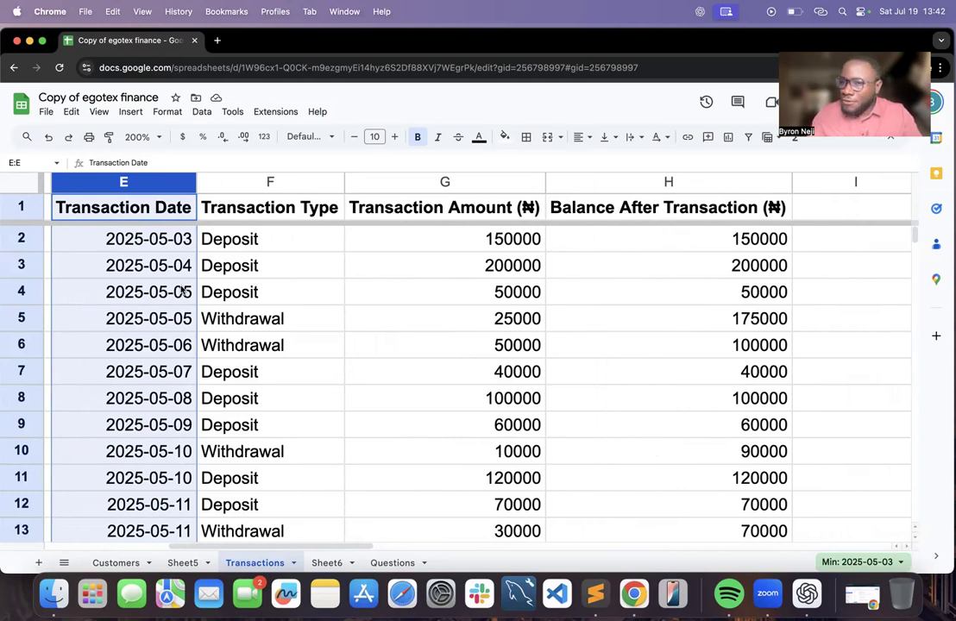
{"action": "scroll", "coordinate": [183, 293], "scroll_direction": "right", "scroll_amount": 5}
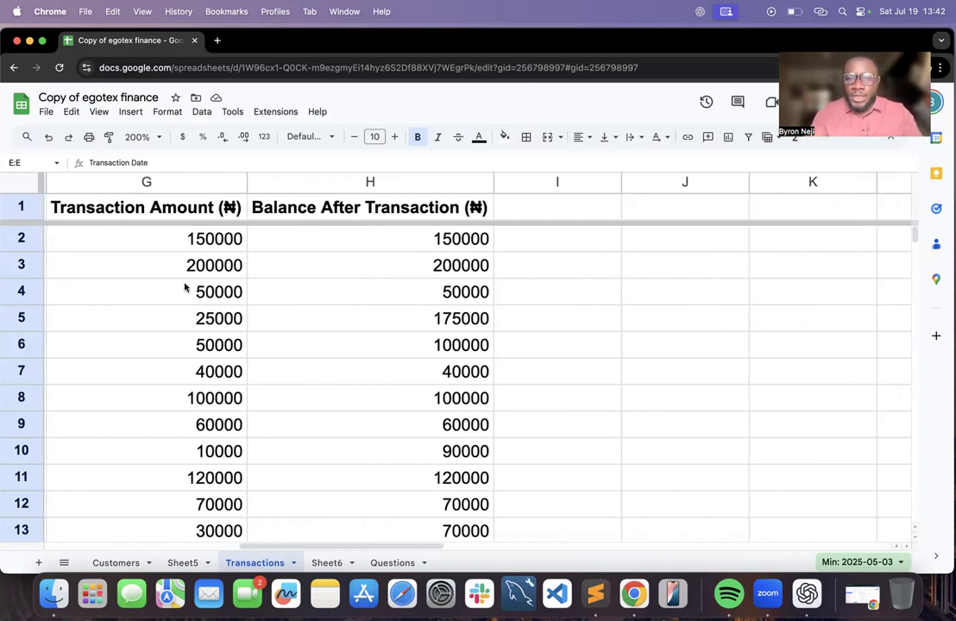
{"action": "left_click", "coordinate": [538, 211]}
{"action": "type", "text": "Month"}
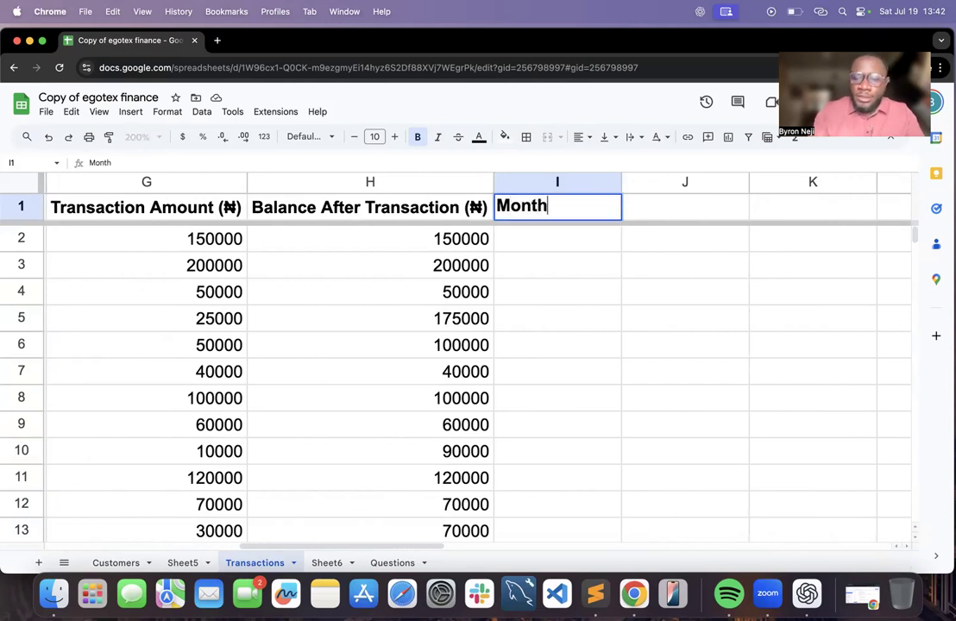
{"action": "key", "text": "Return"}
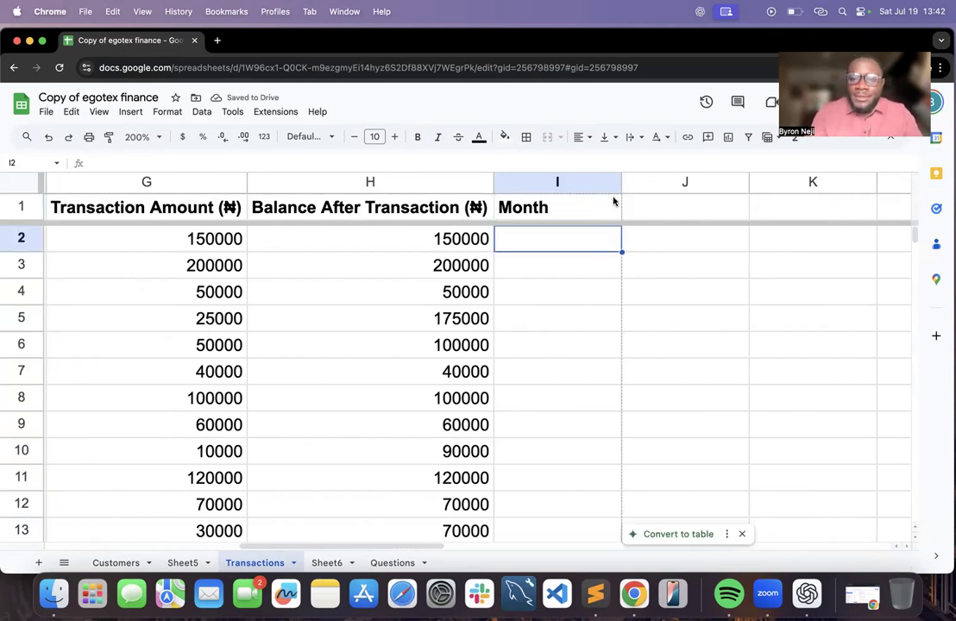
{"action": "left_click", "coordinate": [647, 215]}
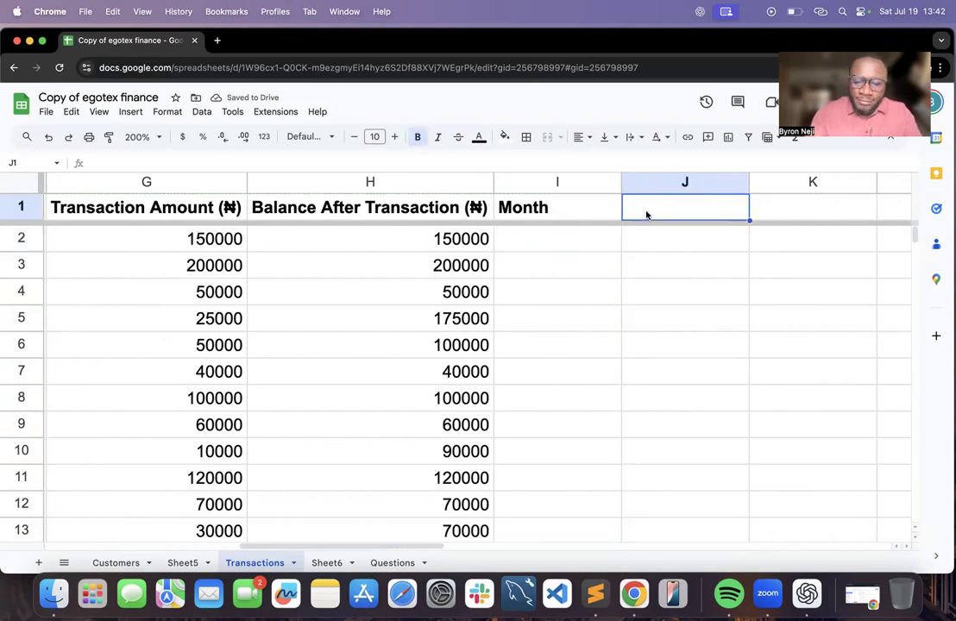
{"action": "key", "text": "Left"}
{"action": "key", "text": "Delete"}
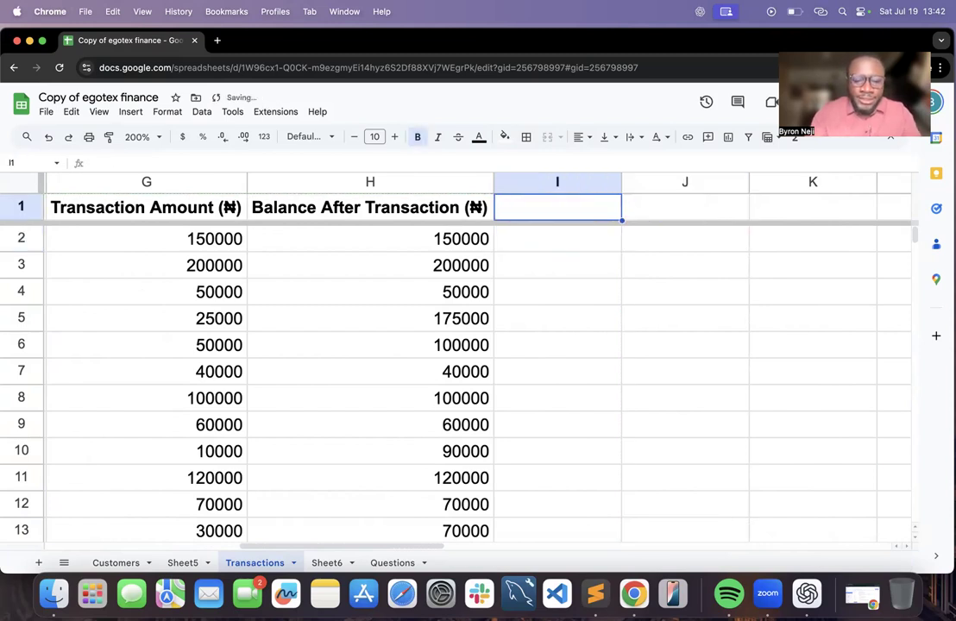
Add the column headers Year in I1 and Month in J1 of the Transactions sheet
{"action": "type", "text": "Year"}
{"action": "key", "text": "Tab"}
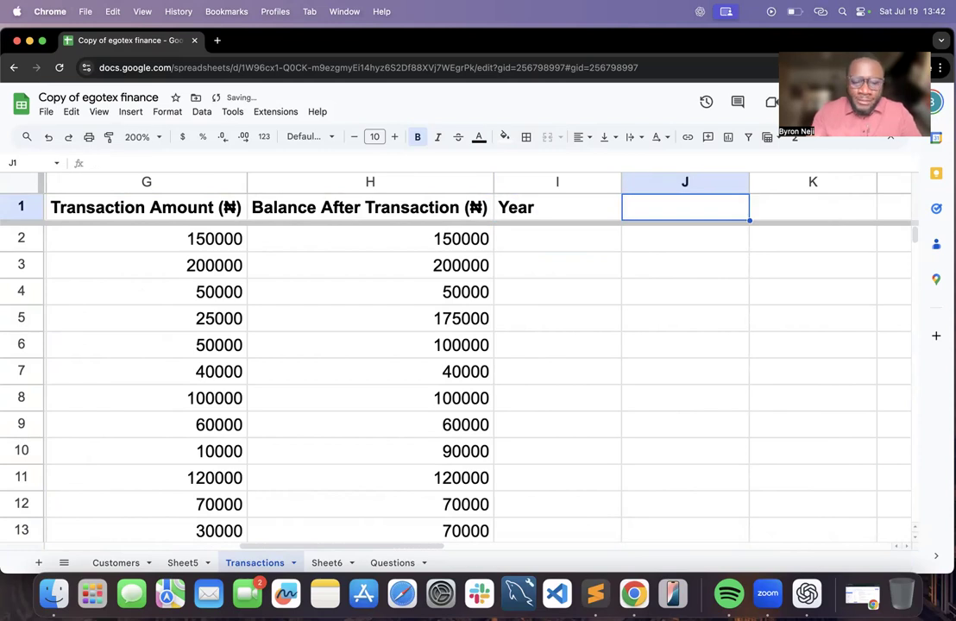
{"action": "type", "text": "Month"}
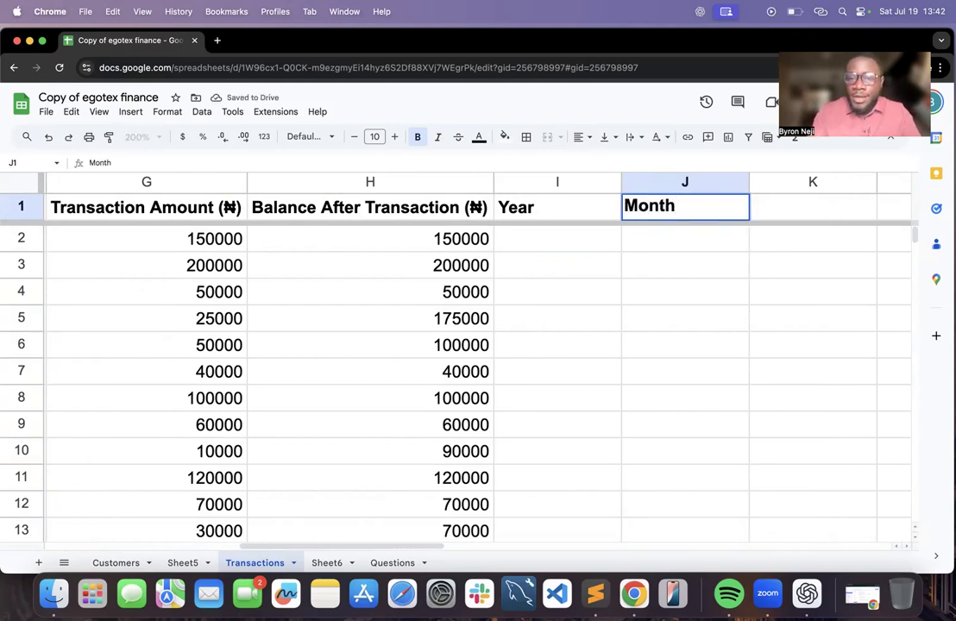
{"action": "key", "text": "Return"}
{"action": "left_click", "coordinate": [376, 569]}
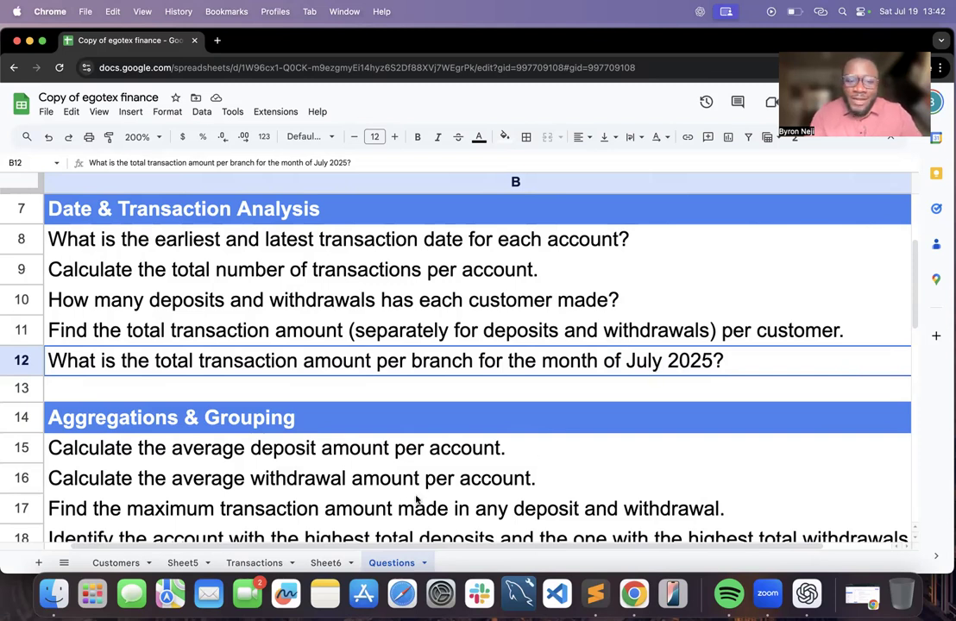
{"action": "left_click", "coordinate": [120, 562]}
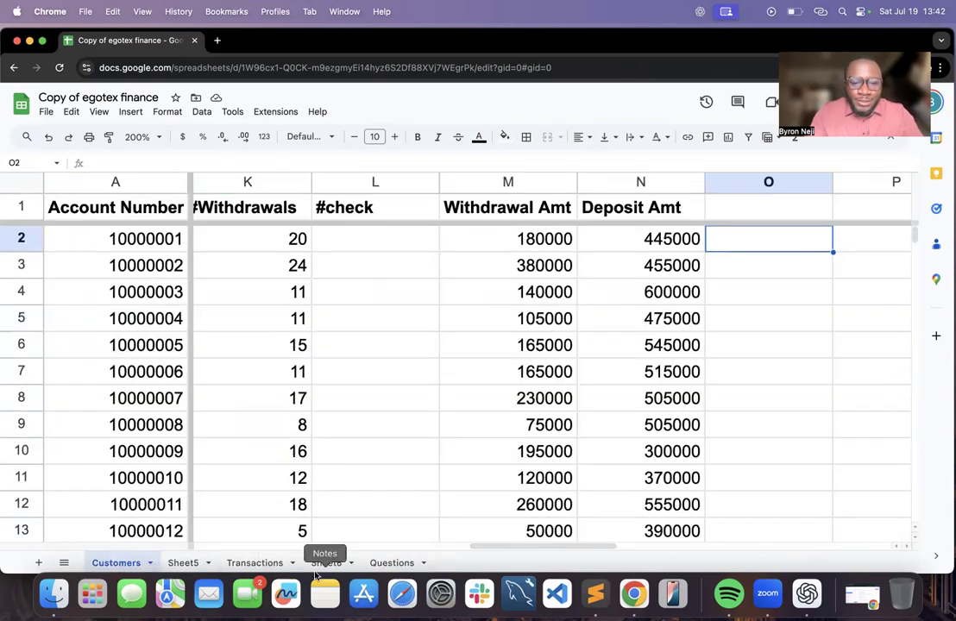
{"action": "left_click", "coordinate": [258, 563]}
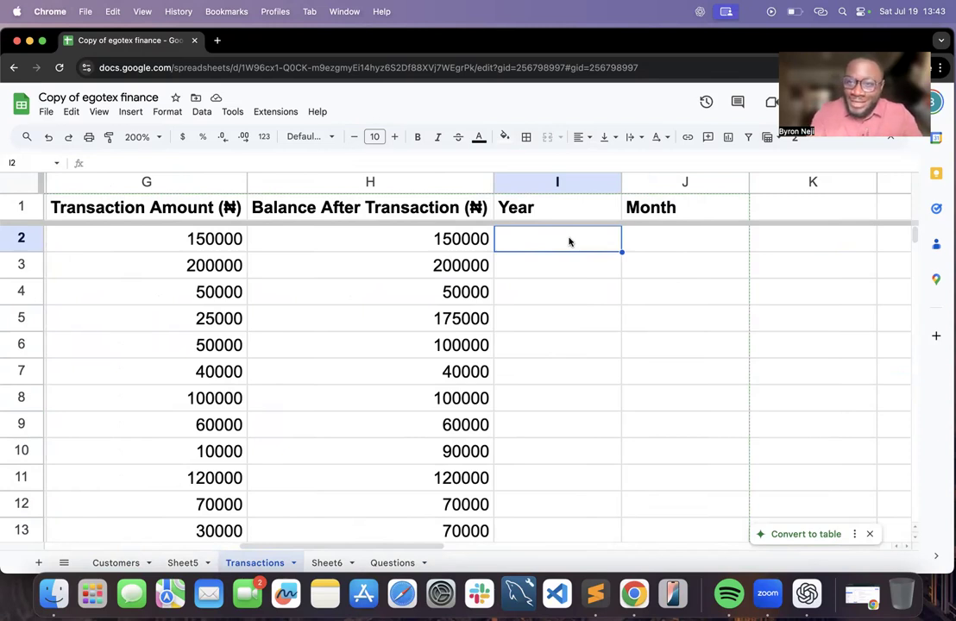
Try extracting the year in I2 from the transaction date in E2 with the TEXT function and the format "YYY"
{"action": "type", "text": "="}
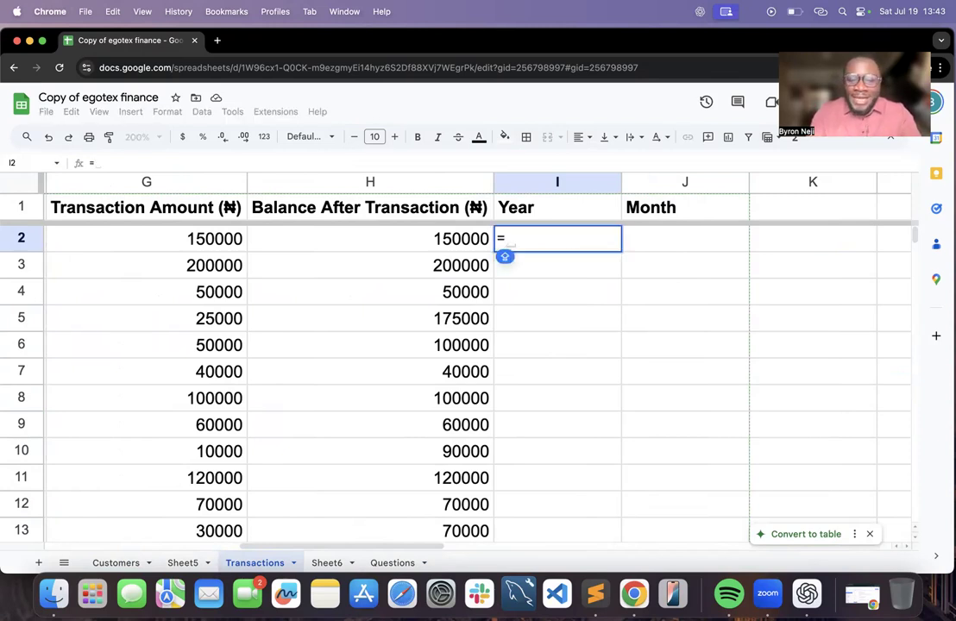
{"action": "type", "text": "TEXT"}
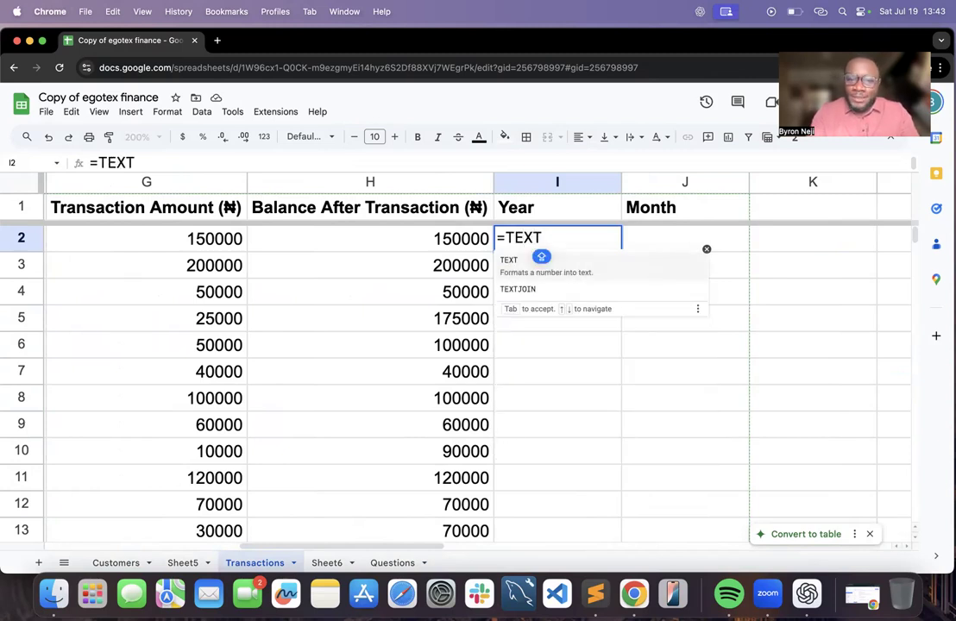
{"action": "type", "text": "("}
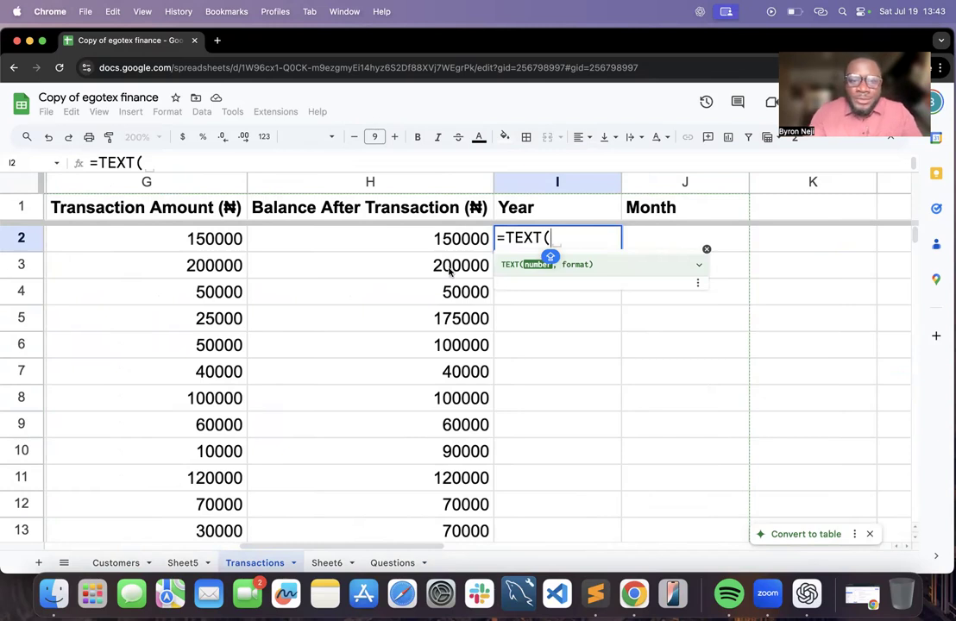
{"action": "scroll", "coordinate": [448, 272], "scroll_direction": "left", "scroll_amount": 5}
{"action": "scroll", "coordinate": [449, 272], "scroll_direction": "left", "scroll_amount": 3}
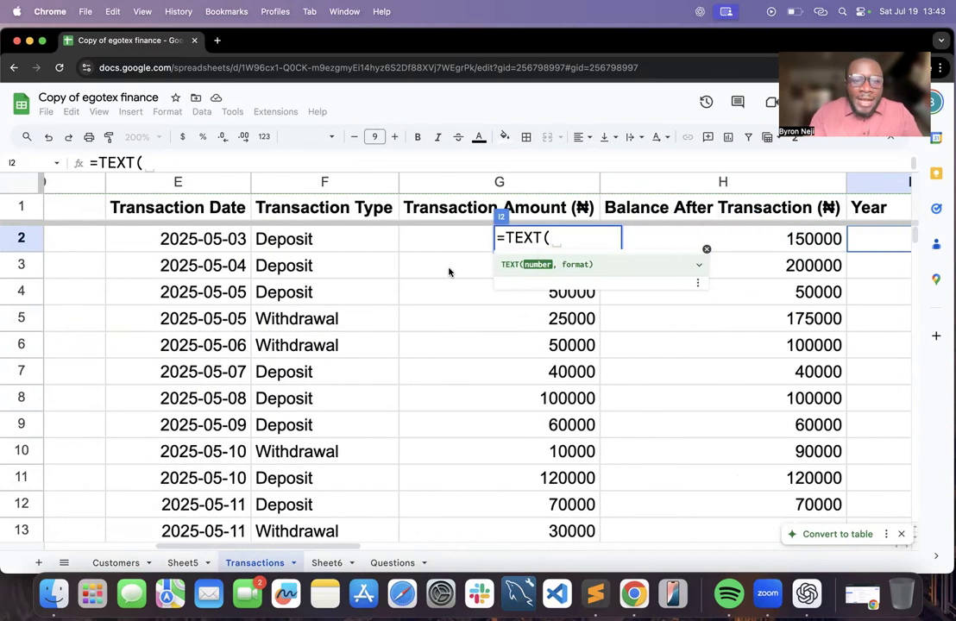
{"action": "left_click", "coordinate": [230, 239]}
{"action": "type", "text": ","}
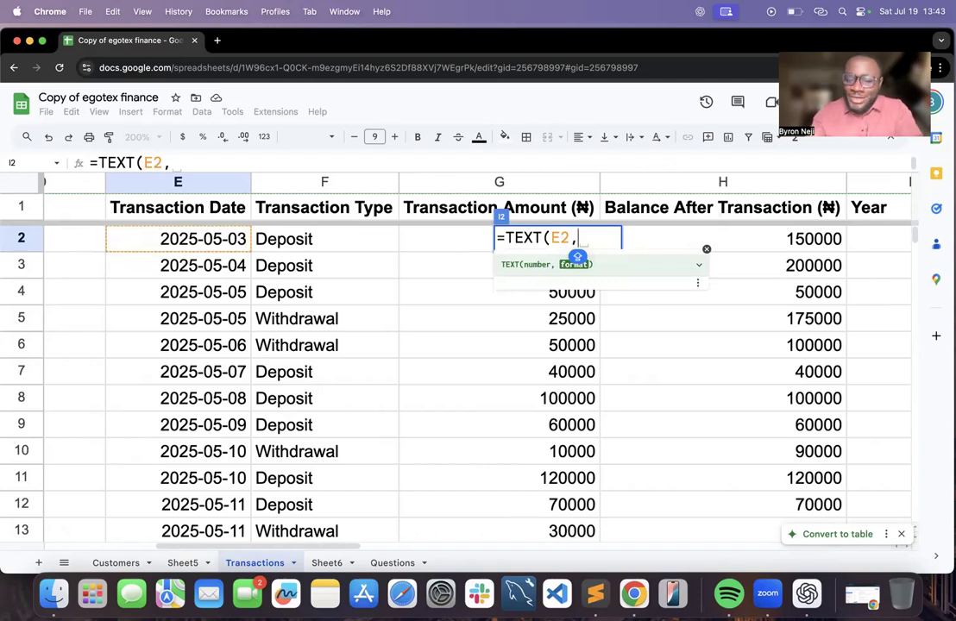
{"action": "type", "text": "\"\""}
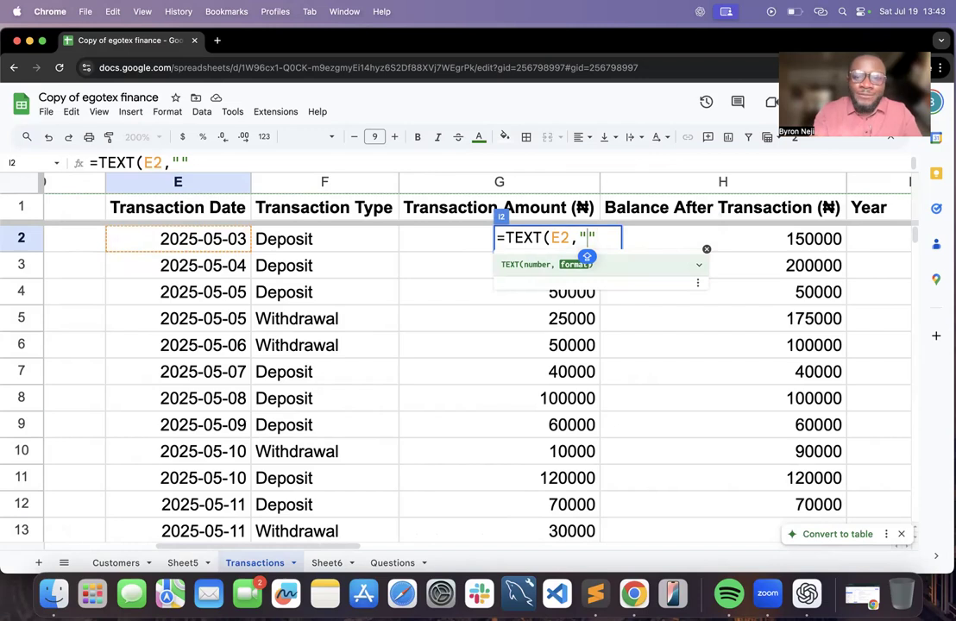
{"action": "type", "text": "YYY"}
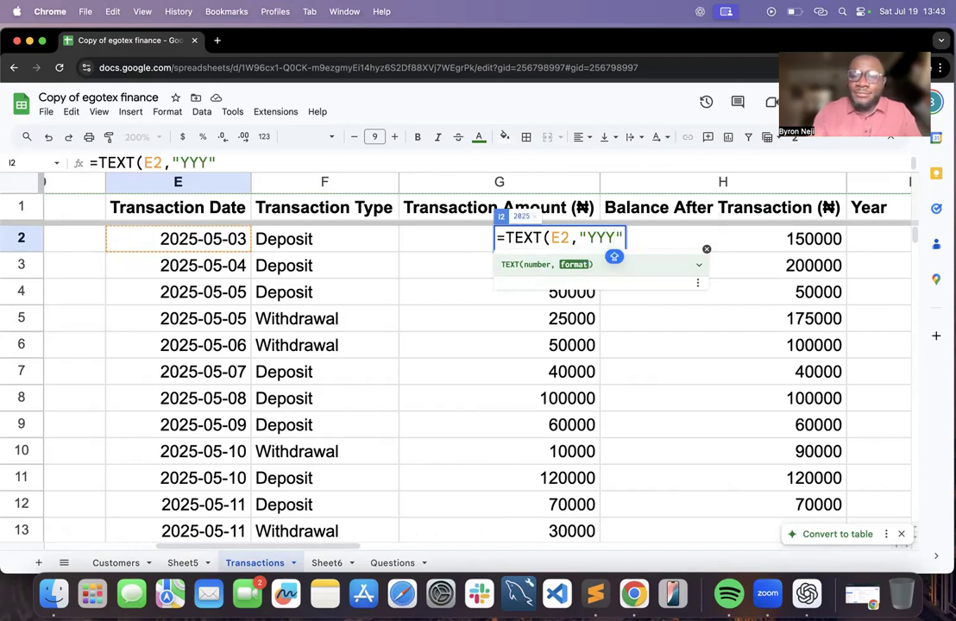
{"action": "key", "text": "Return"}
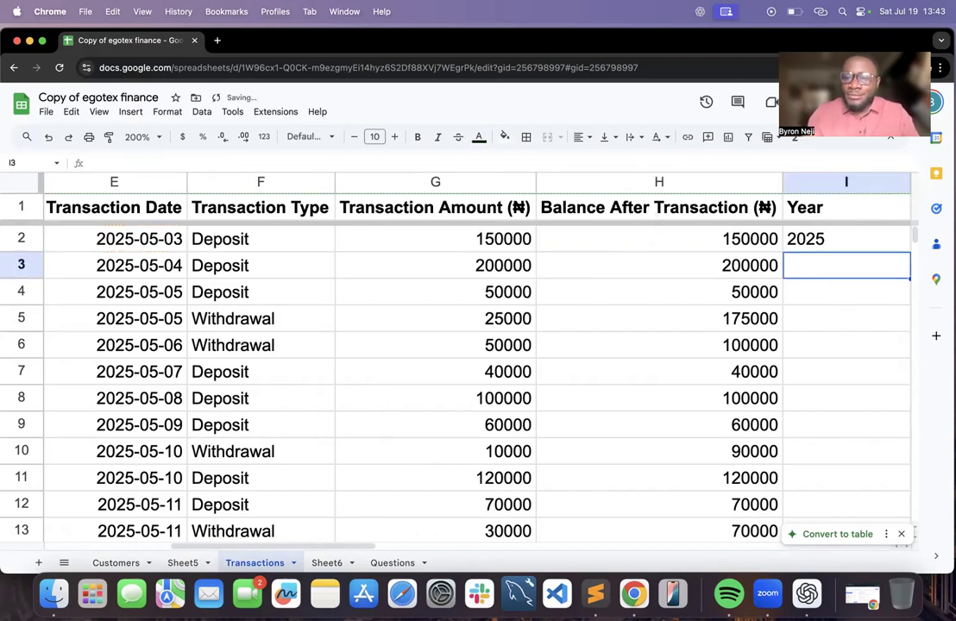
Replace the formula in I2 with =YEAR(E2) to extract the year from the transaction date
{"action": "scroll", "coordinate": [459, 252], "scroll_direction": "right", "scroll_amount": 3}
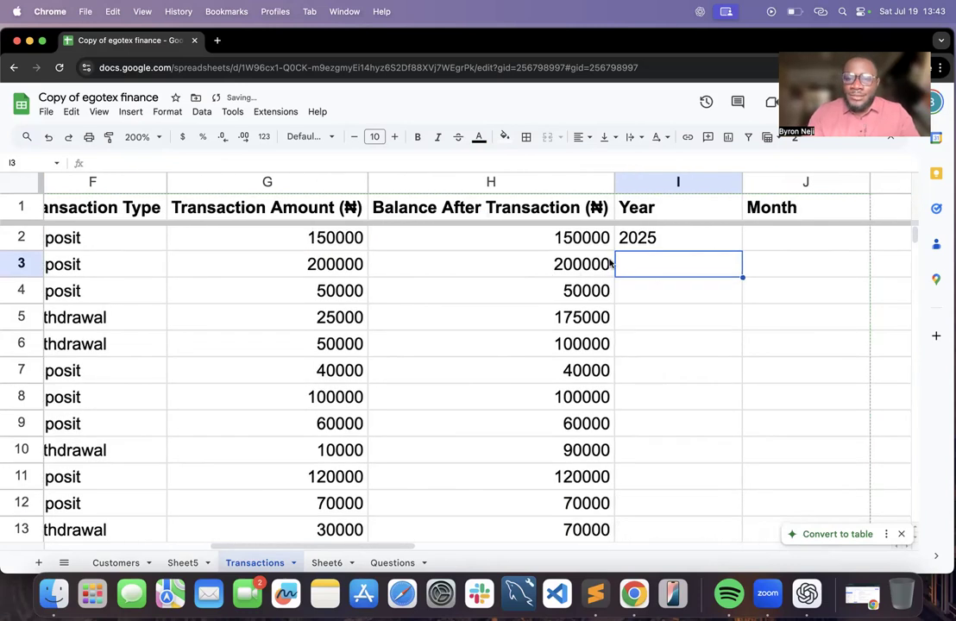
{"action": "left_click", "coordinate": [646, 245]}
{"action": "key", "text": "Delete"}
{"action": "type", "text": "=YEAR"}
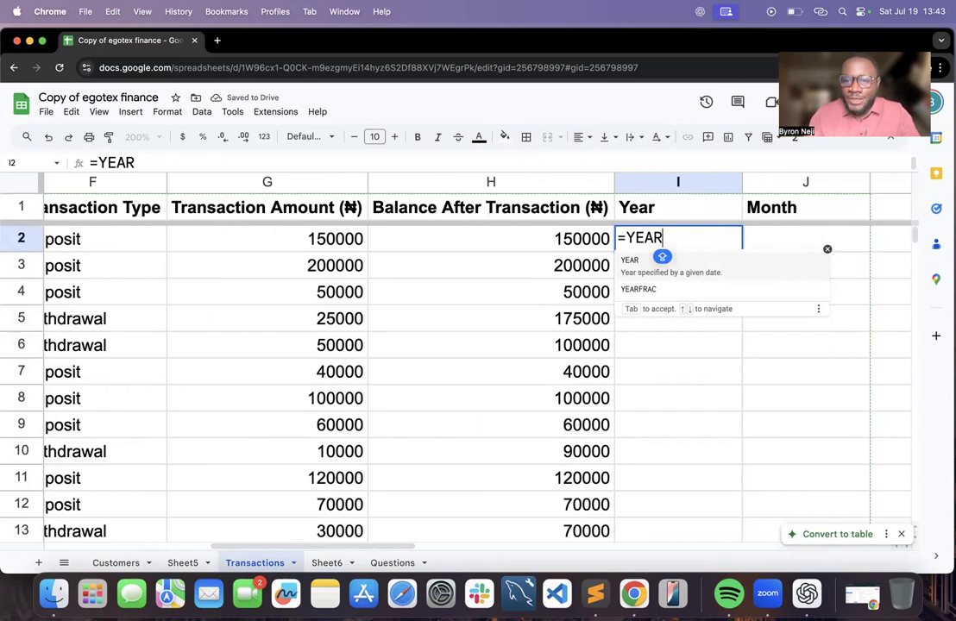
{"action": "type", "text": "("}
{"action": "scroll", "coordinate": [410, 305], "scroll_direction": "left", "scroll_amount": 5}
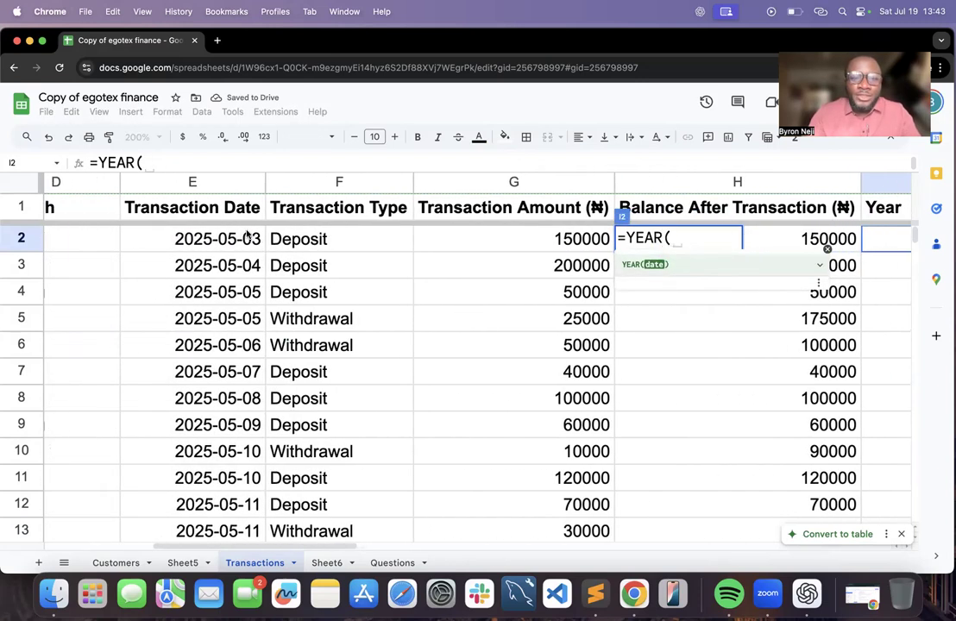
{"action": "left_click", "coordinate": [245, 237]}
{"action": "scroll", "coordinate": [233, 243], "scroll_direction": "right", "scroll_amount": 5}
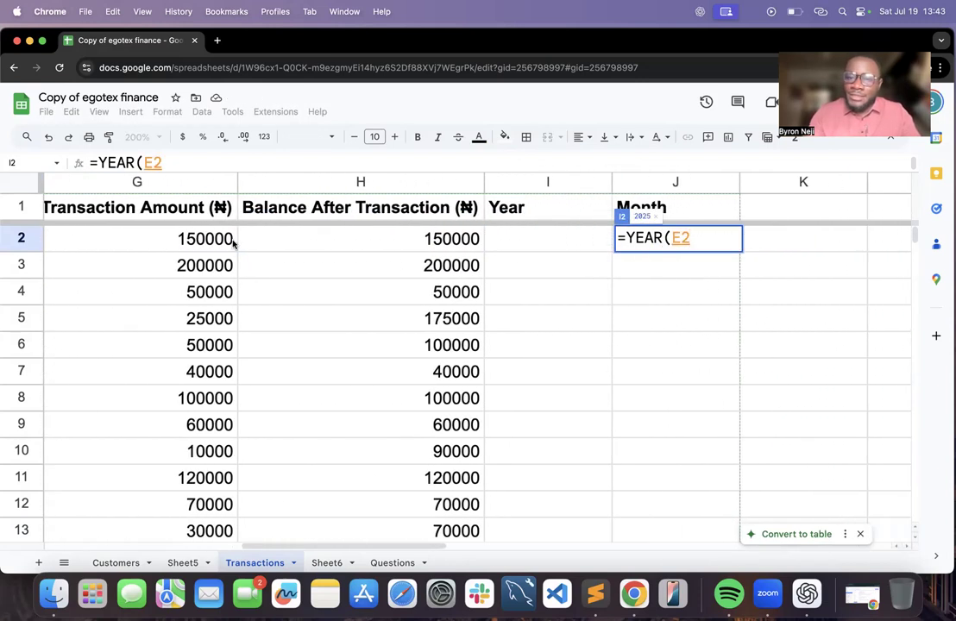
{"action": "key", "text": "Return"}
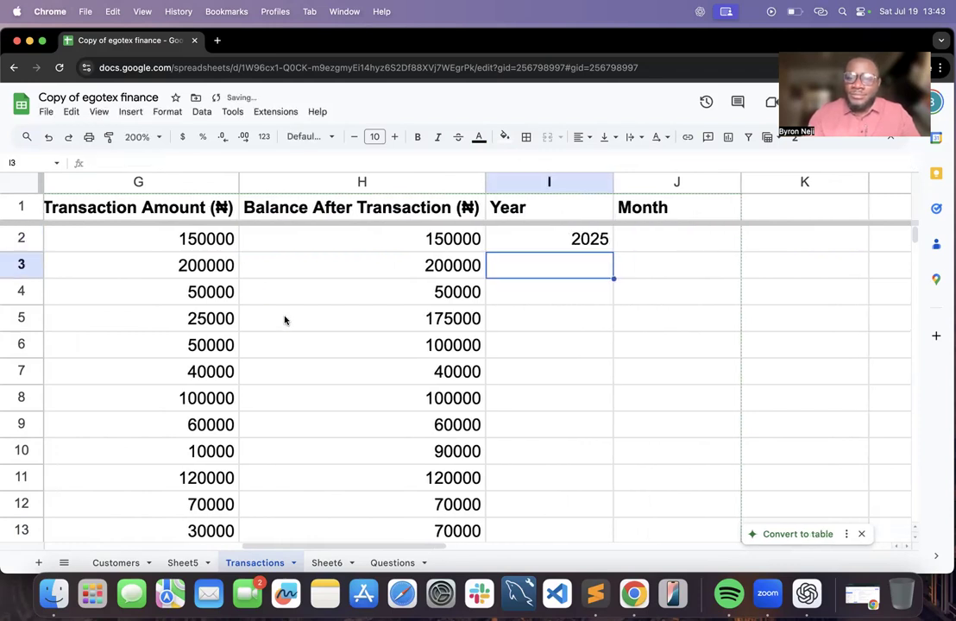
Fill the year formula from I2 down the Year column for all transaction rows and check the filled values
{"action": "left_click", "coordinate": [559, 243]}
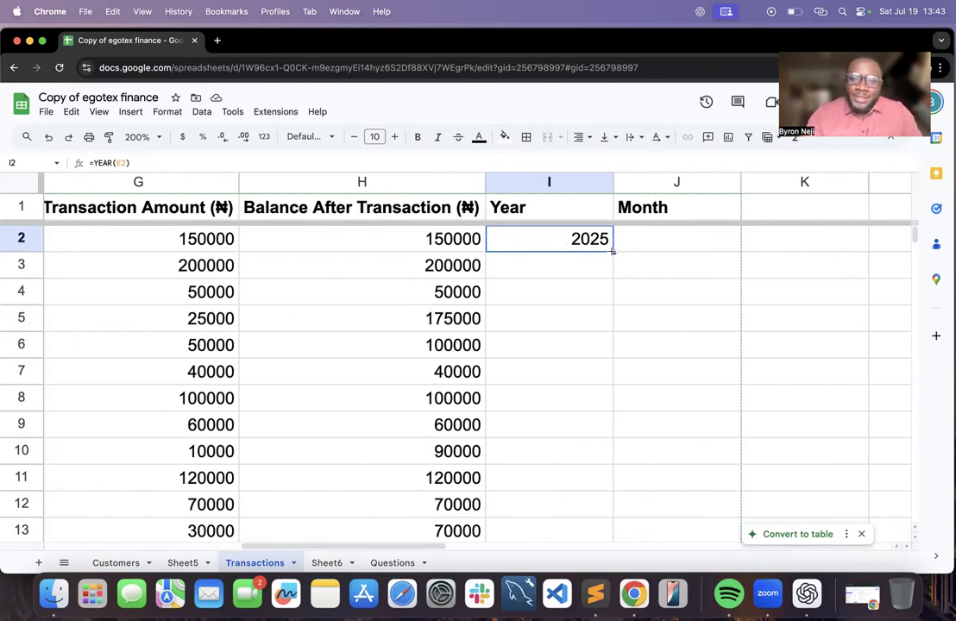
{"action": "double_click", "coordinate": [612, 251]}
{"action": "scroll", "coordinate": [565, 391], "scroll_direction": "down", "scroll_amount": 10}
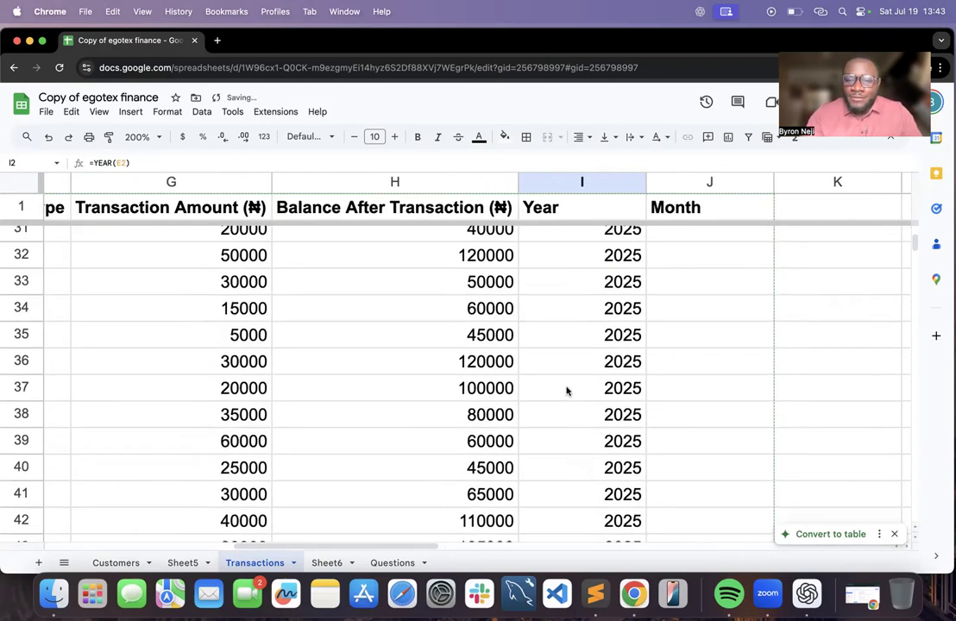
{"action": "scroll", "coordinate": [566, 391], "scroll_direction": "down", "scroll_amount": 20}
{"action": "scroll", "coordinate": [566, 390], "scroll_direction": "right", "scroll_amount": 2}
{"action": "scroll", "coordinate": [566, 391], "scroll_direction": "up", "scroll_amount": 20}
{"action": "scroll", "coordinate": [566, 391], "scroll_direction": "left", "scroll_amount": 2}
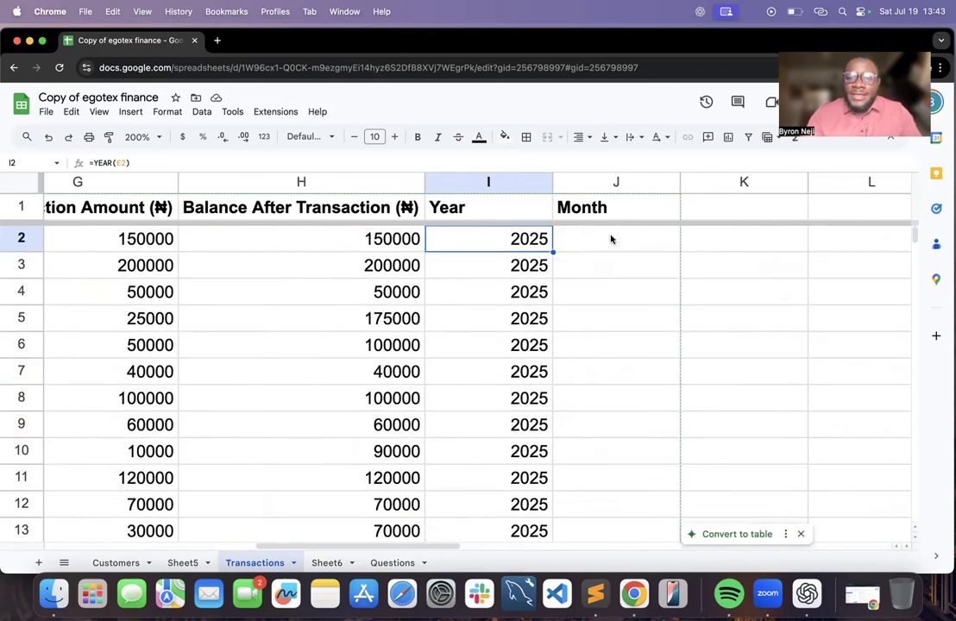
Try extracting the month number in J2 from the transaction date with =MONTH(E2)
{"action": "left_click", "coordinate": [611, 240]}
{"action": "type", "text": "=MONTH"}
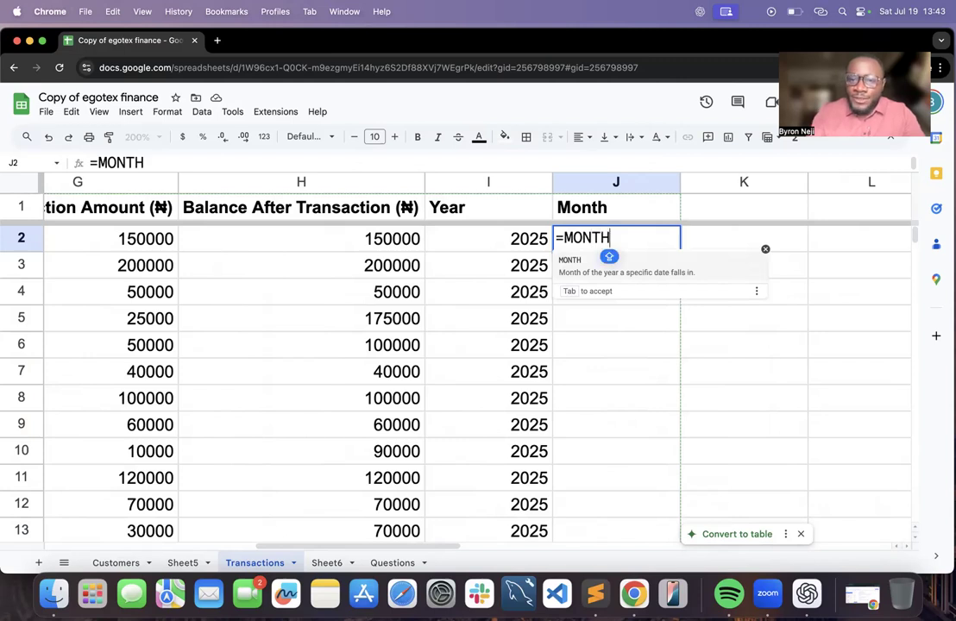
{"action": "type", "text": "("}
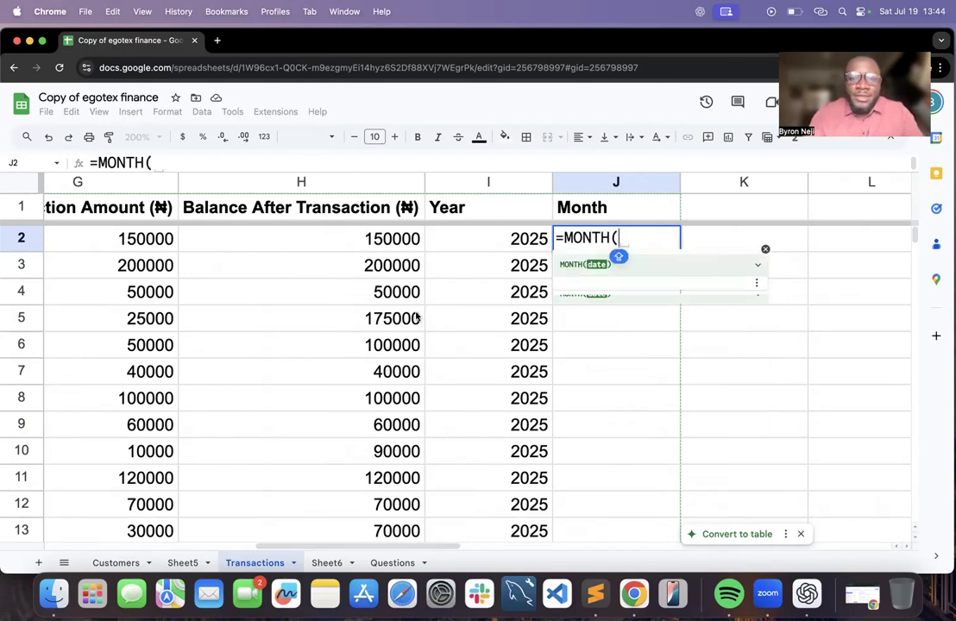
{"action": "scroll", "coordinate": [415, 318], "scroll_direction": "left", "scroll_amount": 3}
{"action": "scroll", "coordinate": [415, 318], "scroll_direction": "left", "scroll_amount": 5}
{"action": "scroll", "coordinate": [604, 276], "scroll_direction": "right", "scroll_amount": 1}
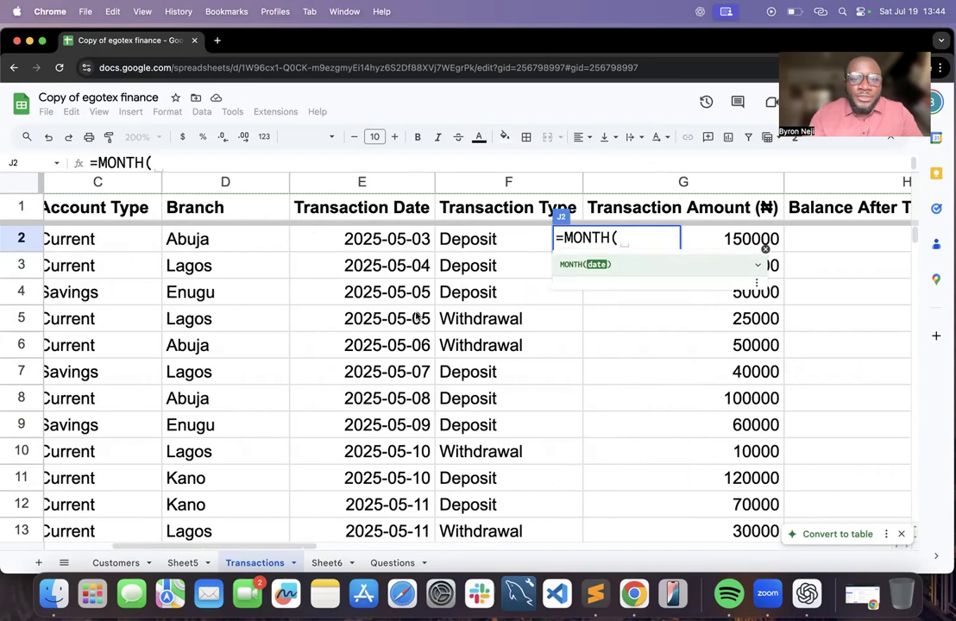
{"action": "left_click", "coordinate": [391, 246]}
{"action": "key", "text": "Return"}
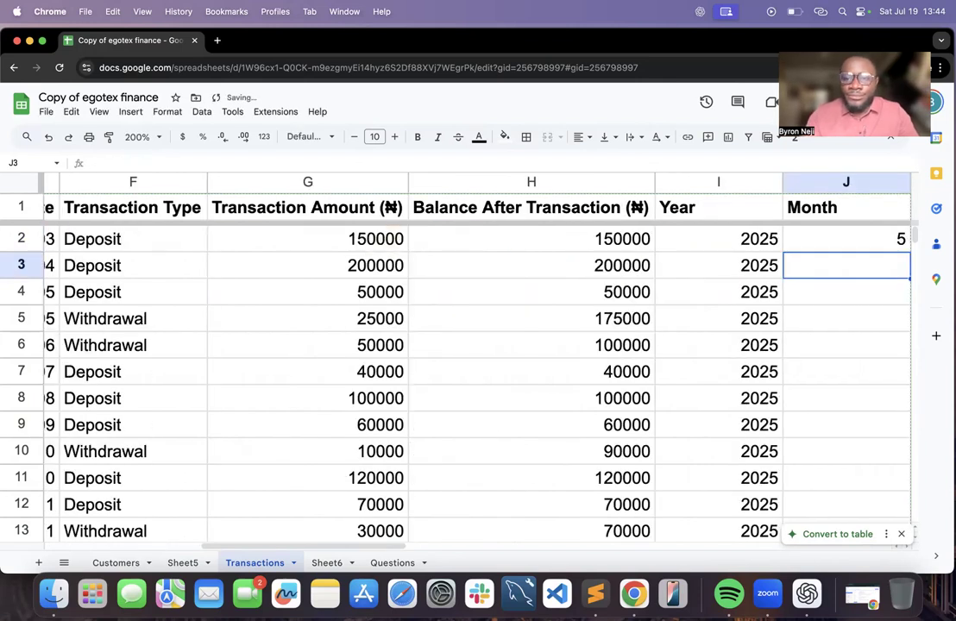
Try copying the MONTH formula from J2 down to J4, and clear the copies in J3:J4
{"action": "scroll", "coordinate": [554, 296], "scroll_direction": "right", "scroll_amount": 2}
{"action": "left_click", "coordinate": [591, 243]}
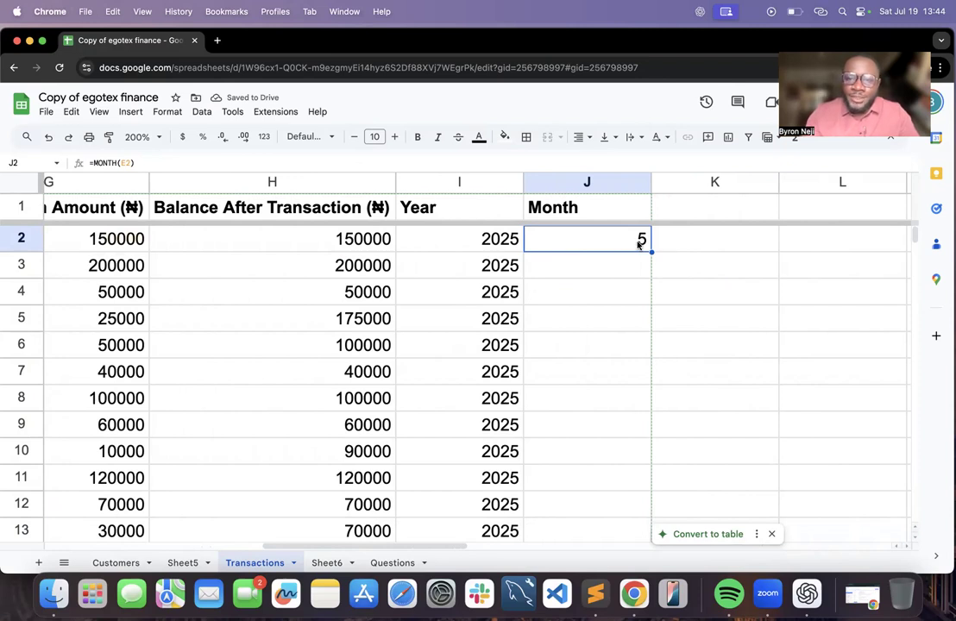
{"action": "left_click_drag", "start_coordinate": [651, 252], "coordinate": [650, 302]}
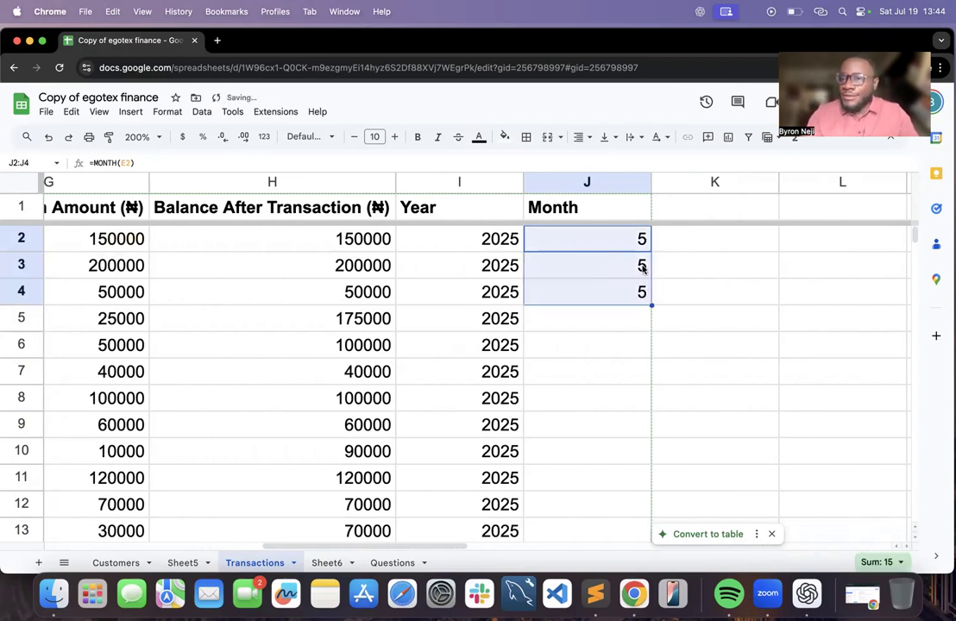
{"action": "left_click", "coordinate": [642, 267]}
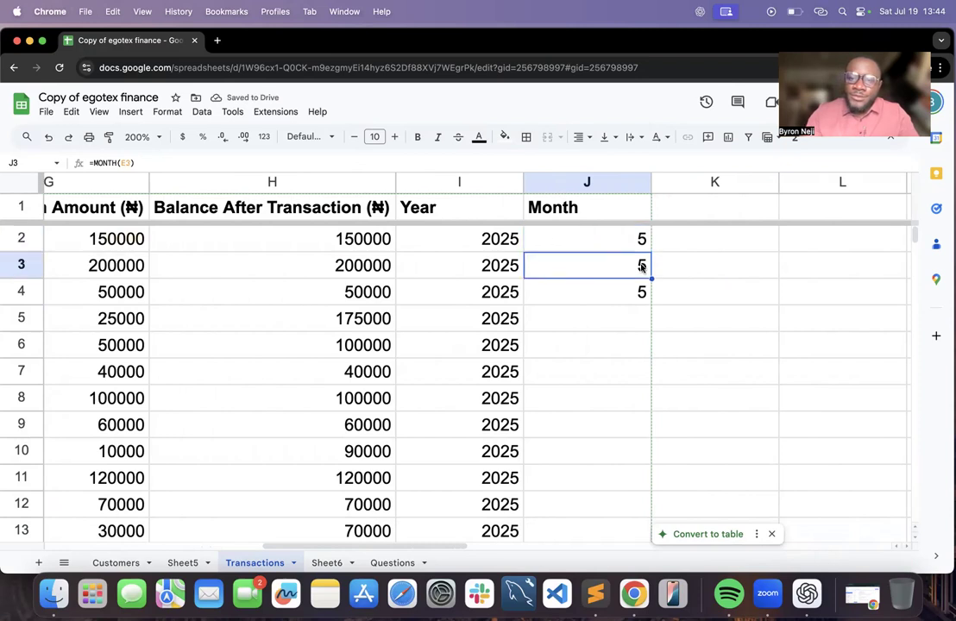
{"action": "left_click", "coordinate": [640, 294], "text": "shift"}
{"action": "key", "text": "Delete"}
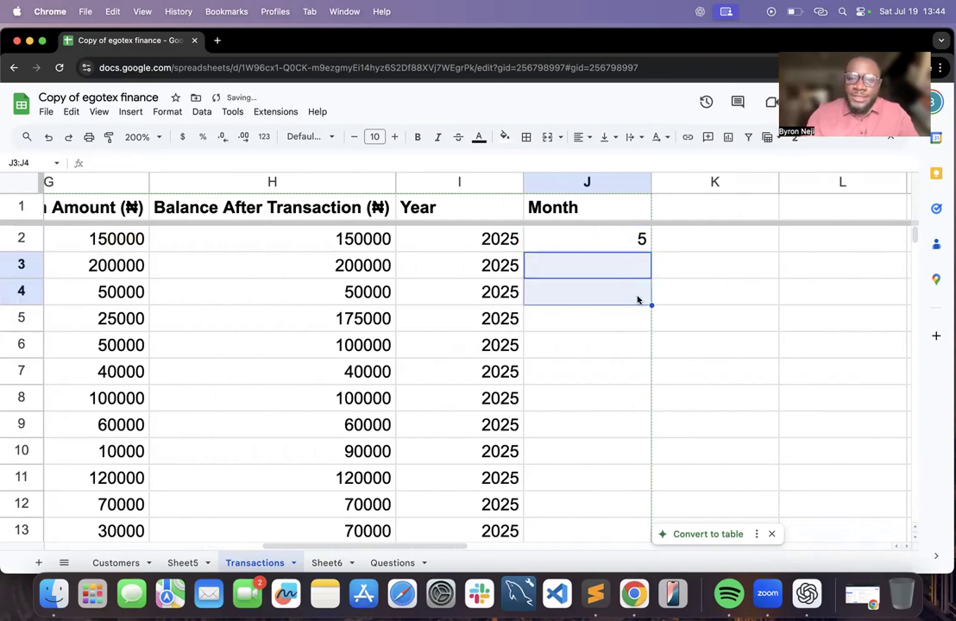
Replace the MONTH formula in J2 with a TEXT function on the transaction date E2 using the format "M"
{"action": "left_click", "coordinate": [629, 245]}
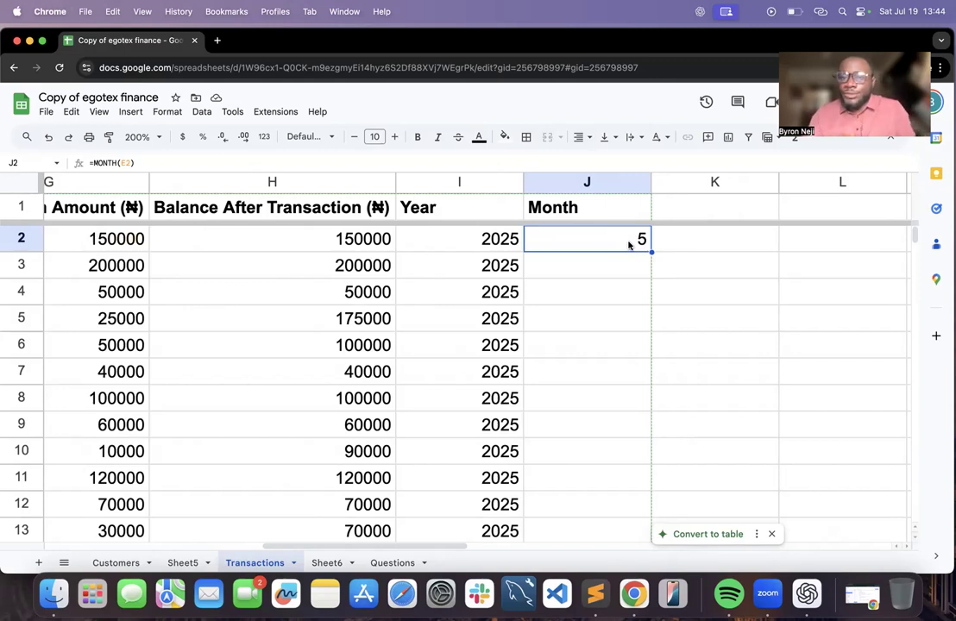
{"action": "key", "text": "Delete"}
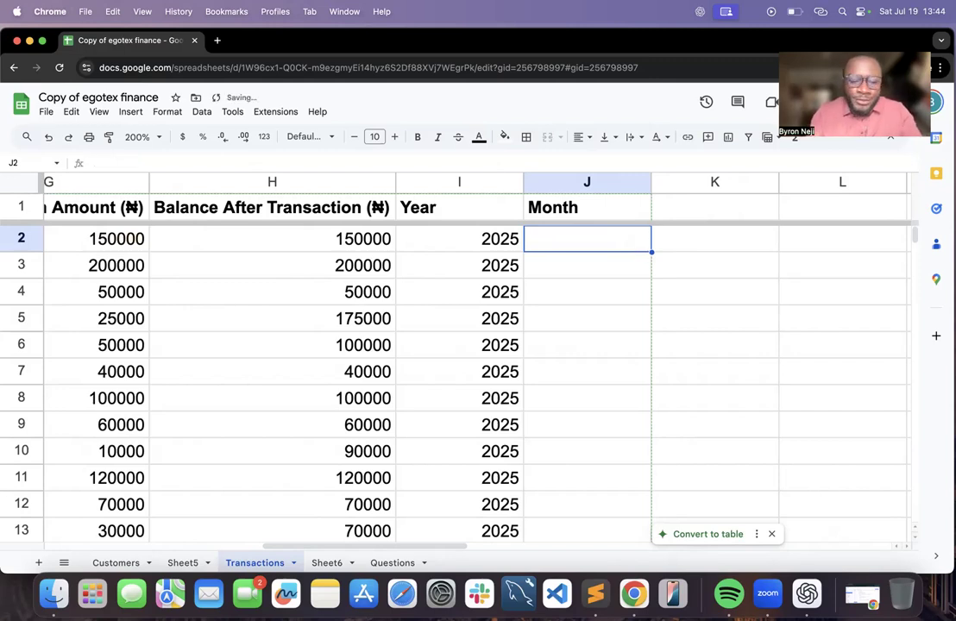
{"action": "type", "text": "=TEXT"}
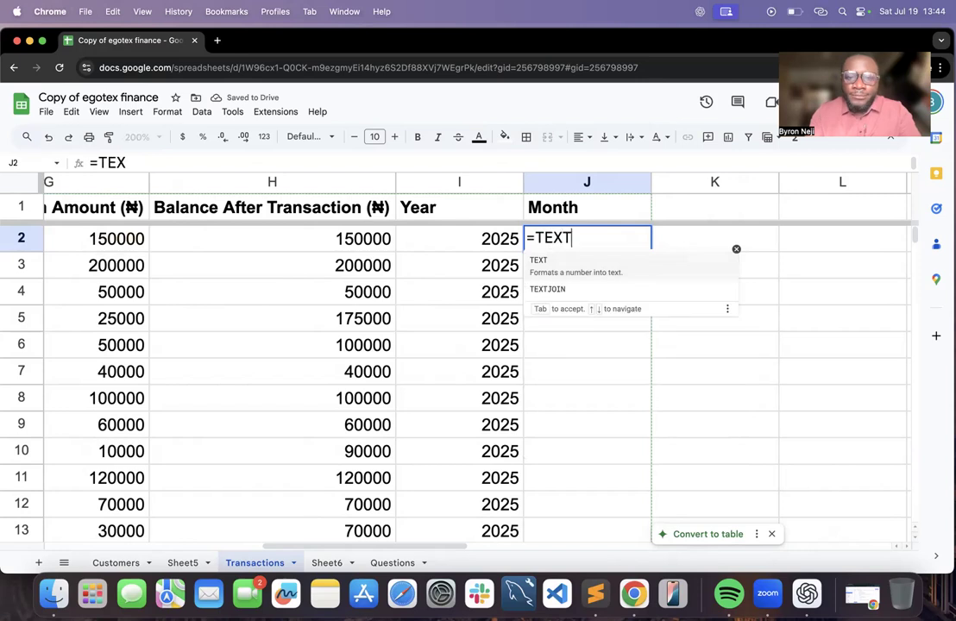
{"action": "type", "text": "("}
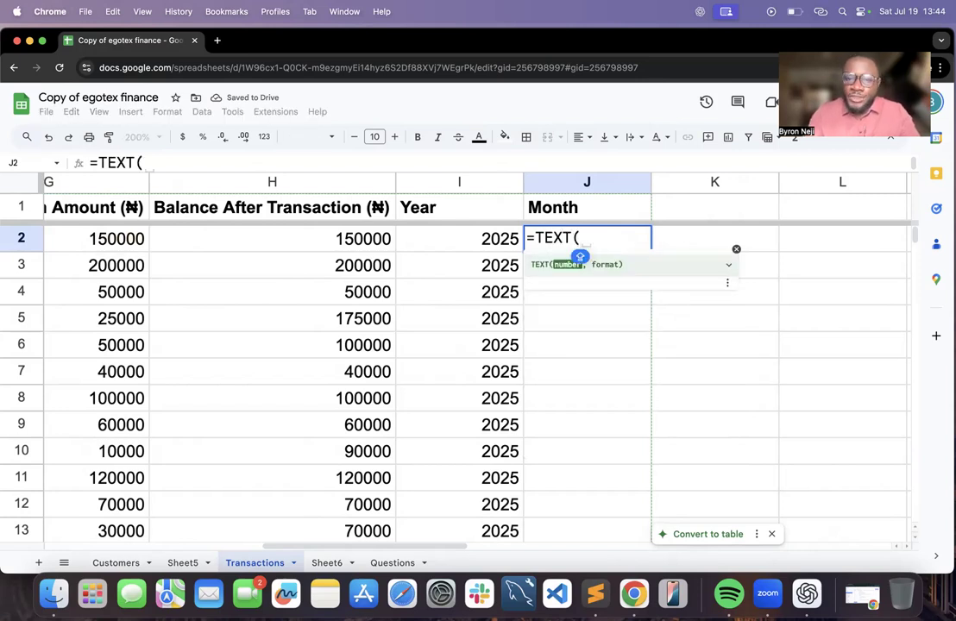
{"action": "scroll", "coordinate": [474, 256], "scroll_direction": "left", "scroll_amount": 5}
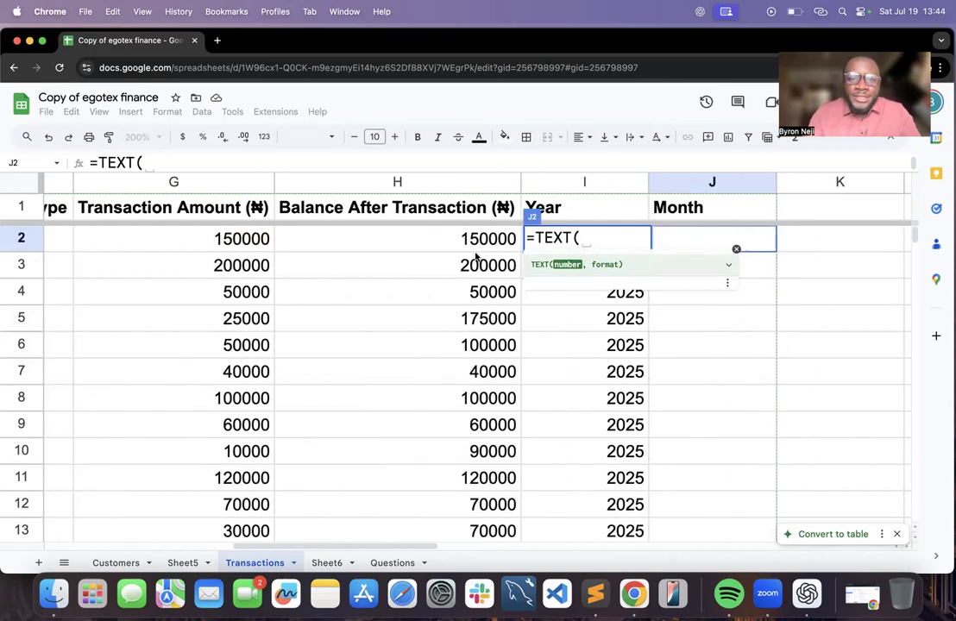
{"action": "left_click", "coordinate": [73, 240]}
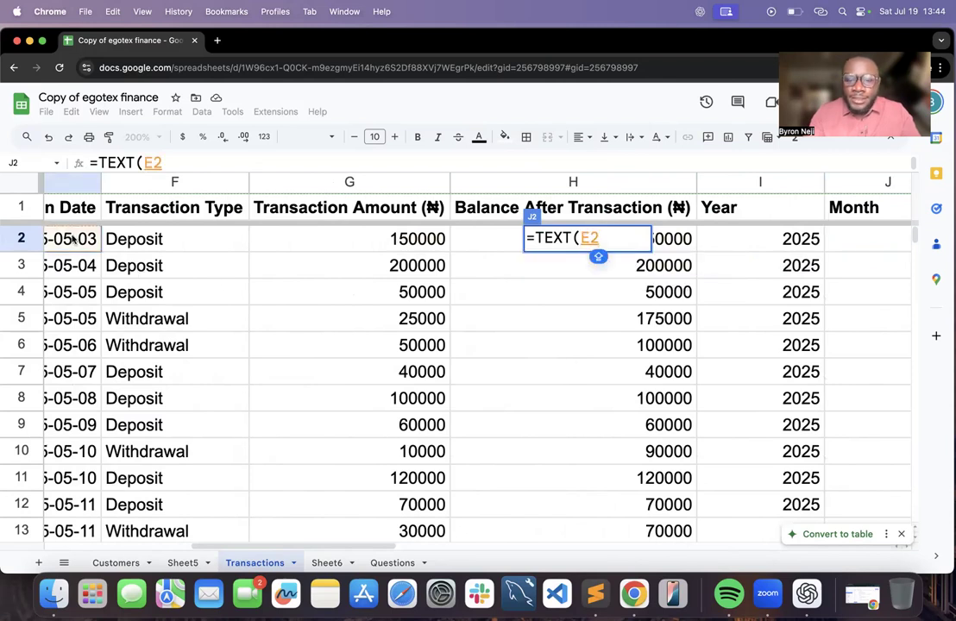
{"action": "type", "text": ","}
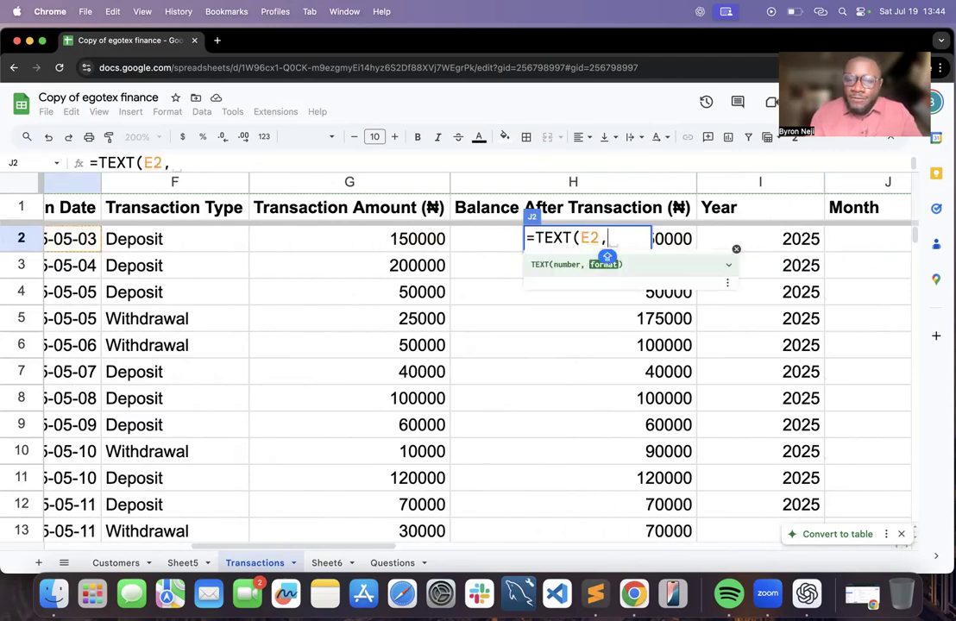
{"action": "type", "text": "\"\""}
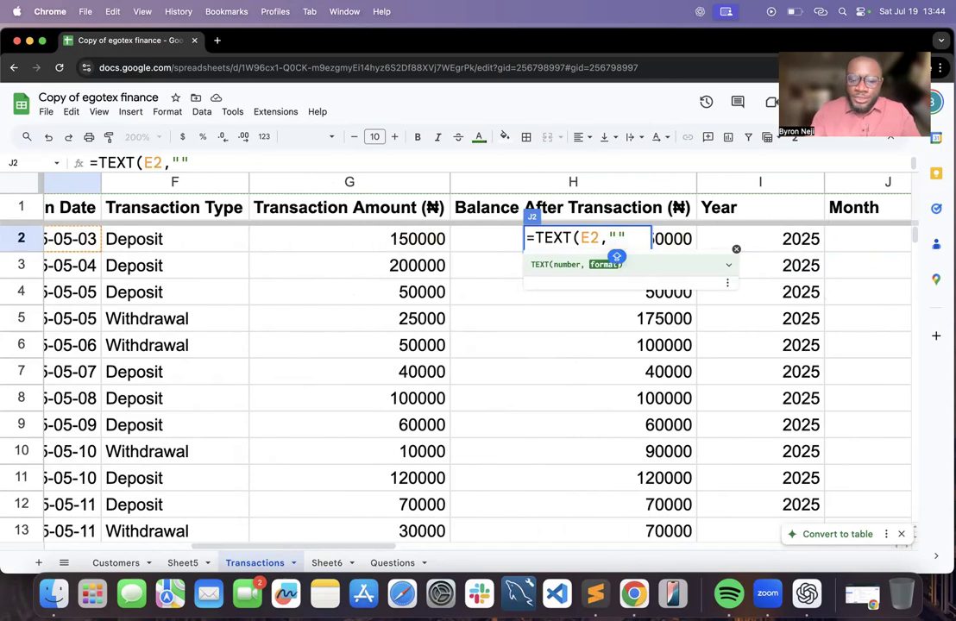
{"action": "type", "text": "M"}
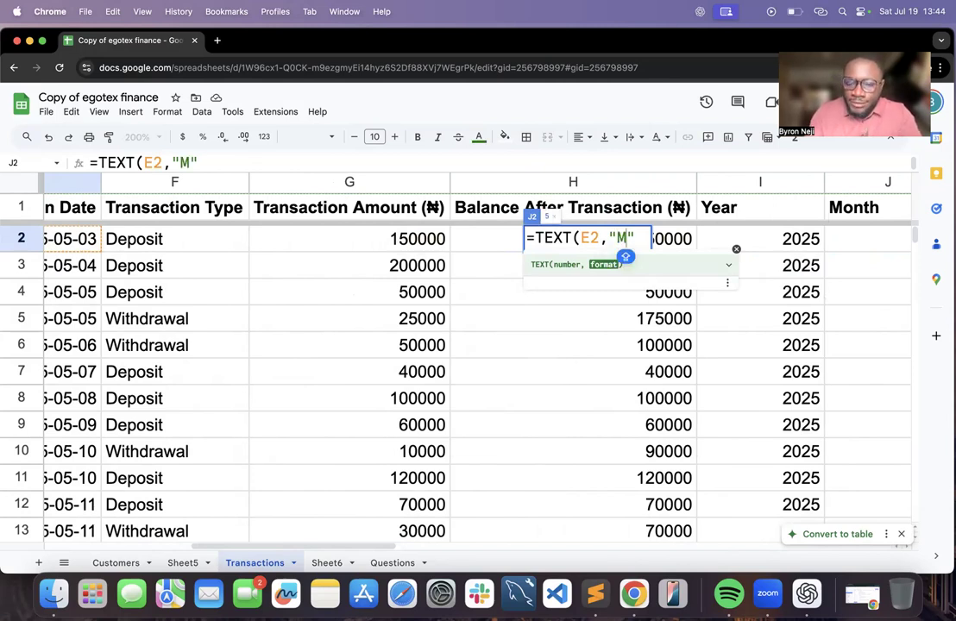
{"action": "key", "text": "Return"}
{"action": "scroll", "coordinate": [185, 259], "scroll_direction": "right", "scroll_amount": 5}
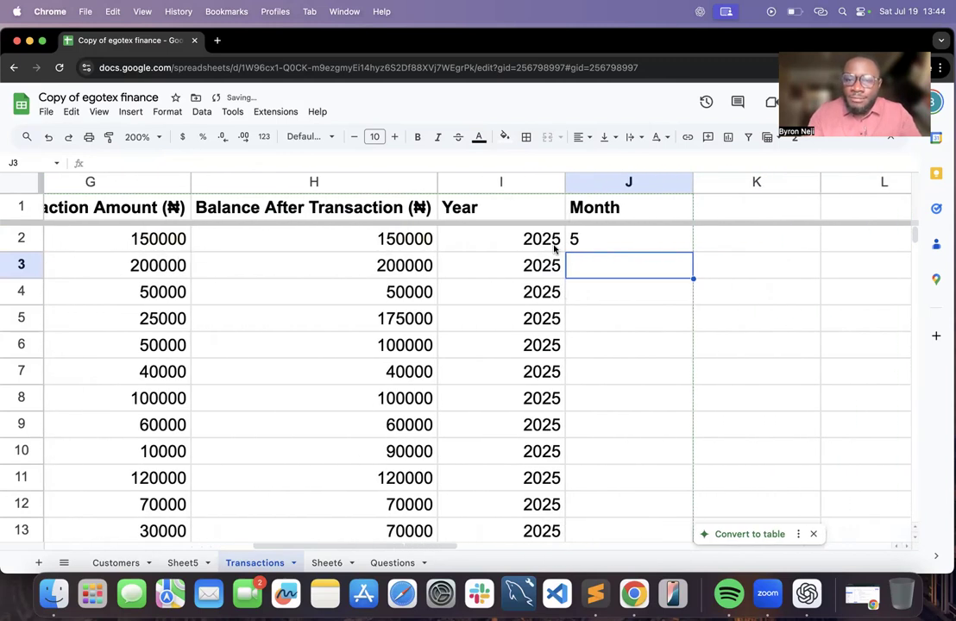
Change the format in J2's TEXT formula to "MM" for a two-digit month
{"action": "left_click", "coordinate": [623, 241]}
{"action": "double_click", "coordinate": [666, 238]}
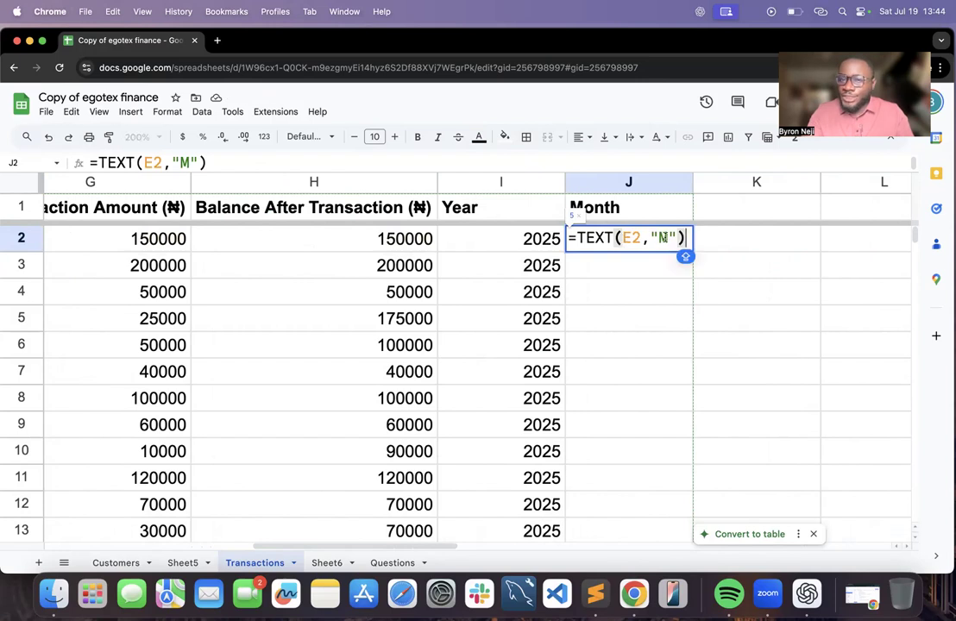
{"action": "key", "text": "Caps_Lock"}
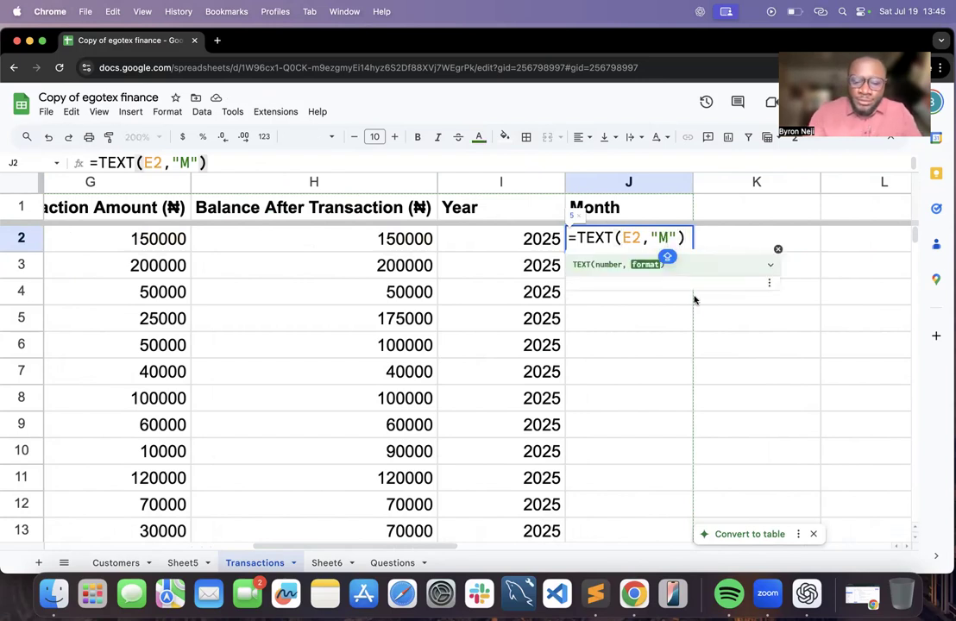
{"action": "type", "text": "M"}
{"action": "key", "text": "Return"}
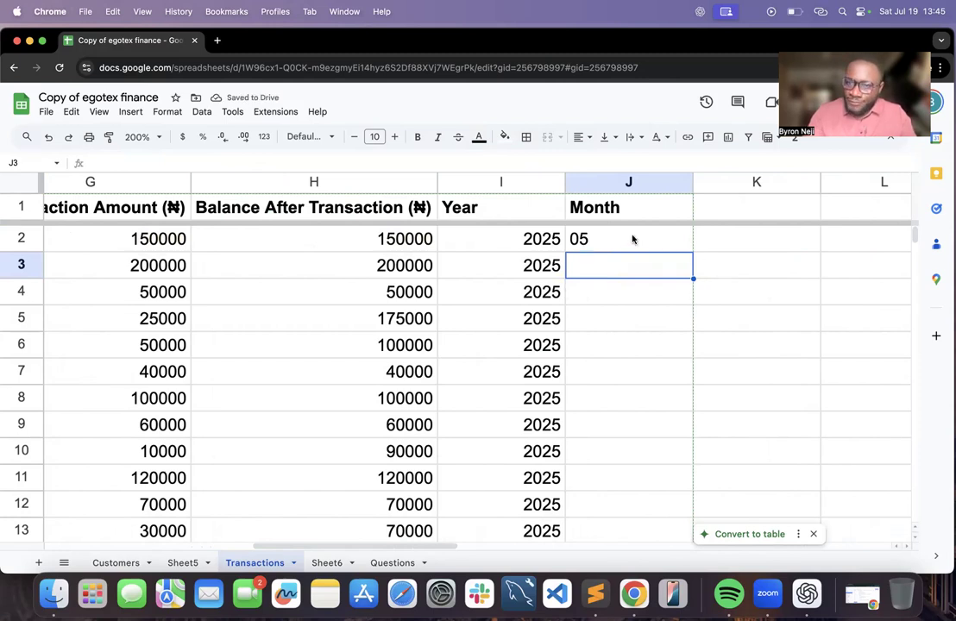
Change the format in J2's TEXT formula to "MMM" for the abbreviated month name
{"action": "left_click", "coordinate": [633, 239]}
{"action": "double_click", "coordinate": [632, 239]}
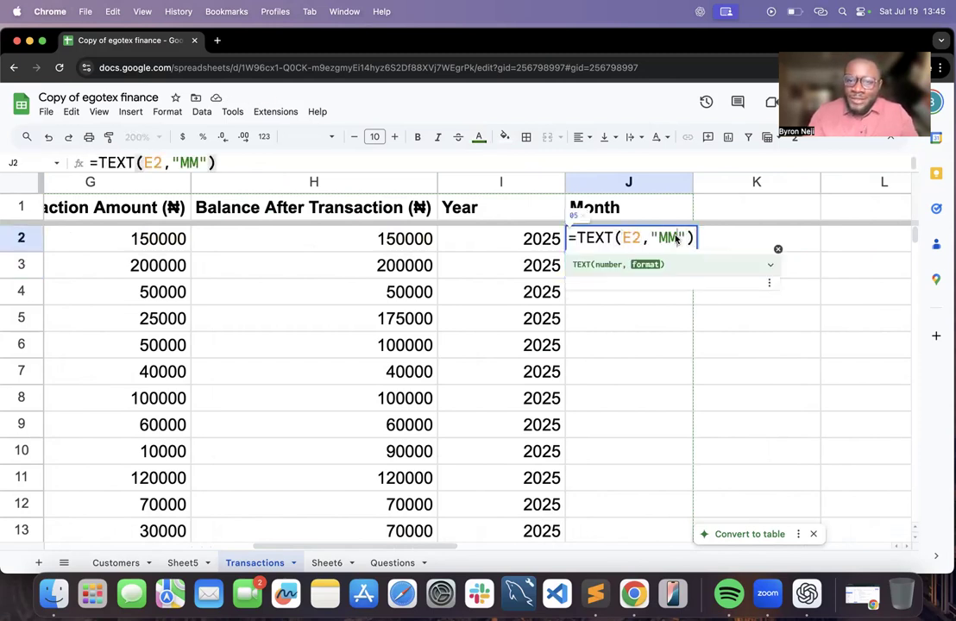
{"action": "type", "text": "MM"}
{"action": "key", "text": "Return"}
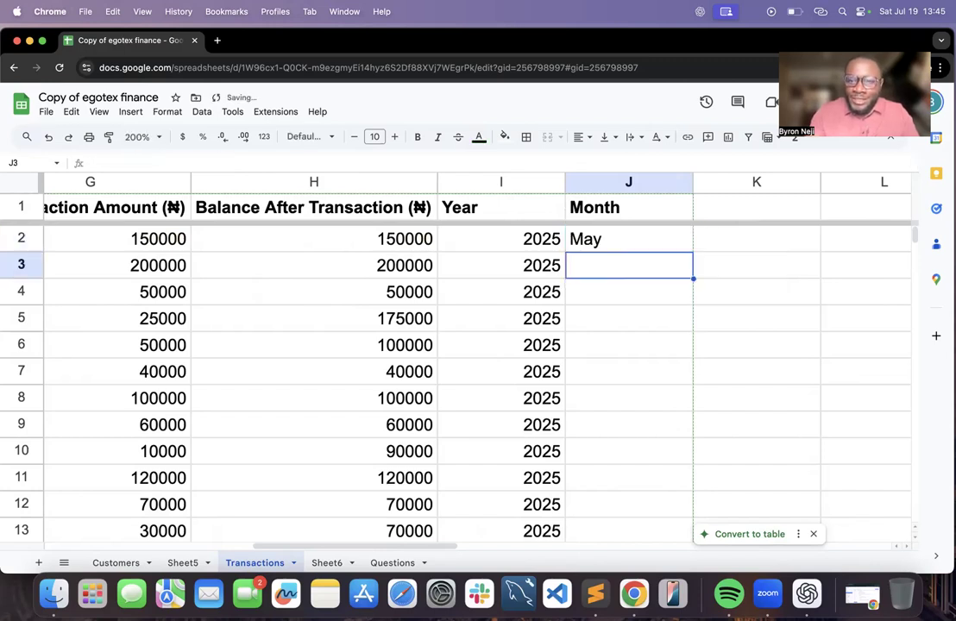
Try filling the month formula from J2 down to J7, and undo the fill
{"action": "left_click", "coordinate": [642, 240]}
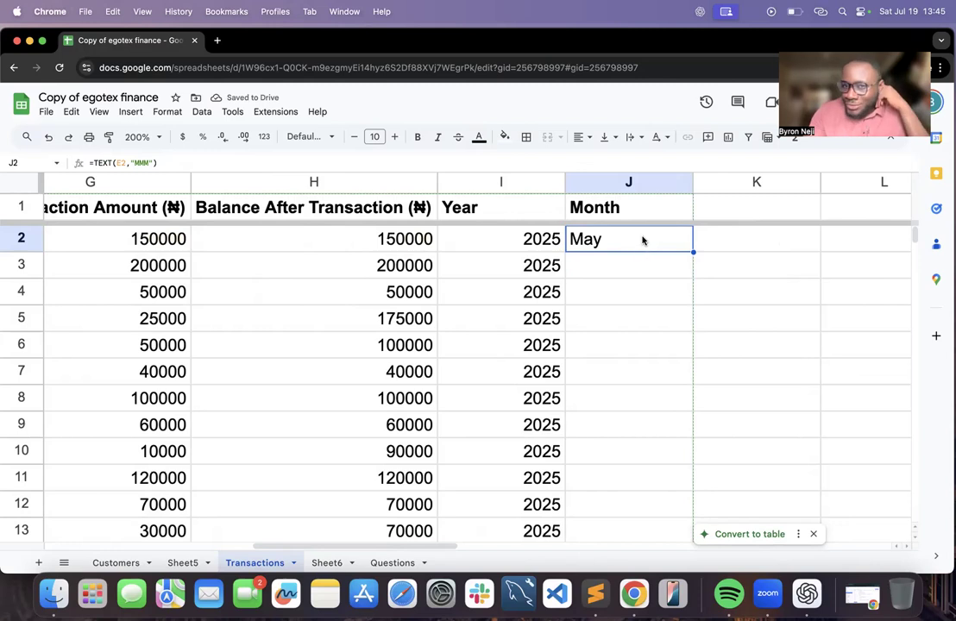
{"action": "double_click", "coordinate": [651, 240]}
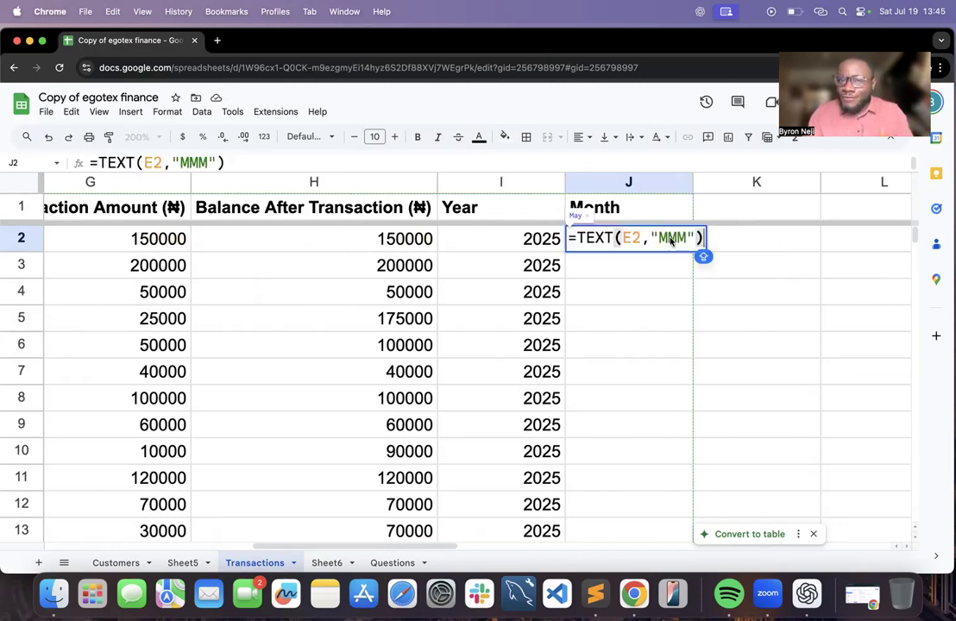
{"action": "left_click", "coordinate": [662, 260]}
{"action": "left_click", "coordinate": [662, 241]}
{"action": "left_click_drag", "start_coordinate": [692, 251], "coordinate": [690, 378]}
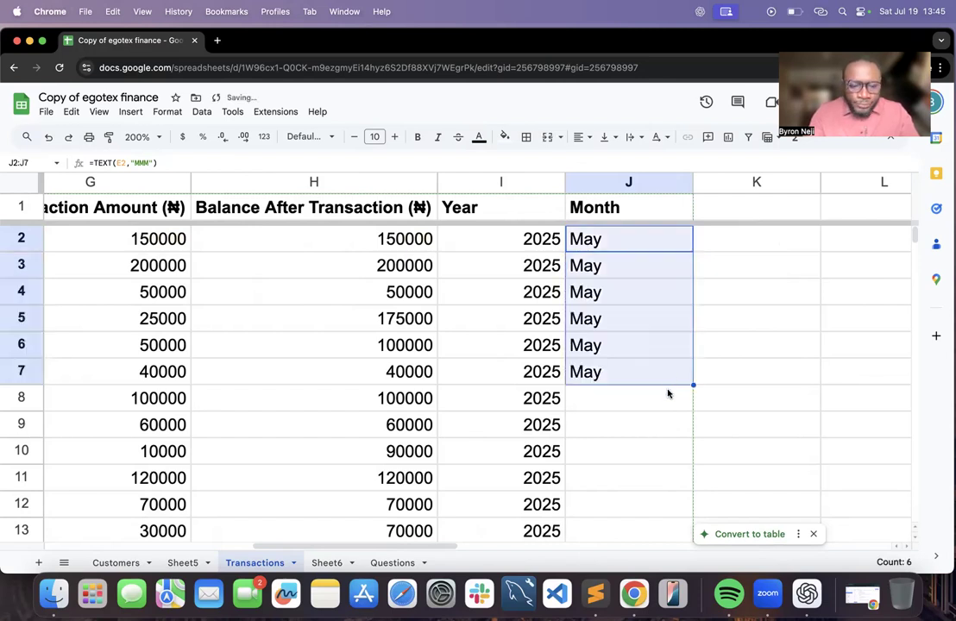
{"action": "key", "text": "super+z"}
Try filling the abbreviated month formula from J2 down the whole Month column, and undo the fill
{"action": "double_click", "coordinate": [645, 242]}
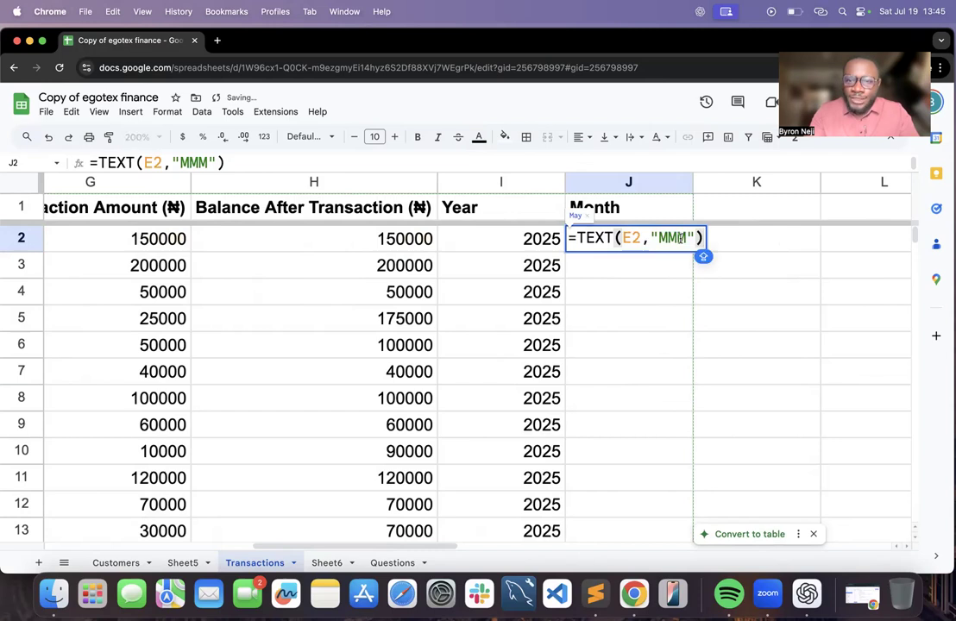
{"action": "key", "text": "Return"}
{"action": "left_click", "coordinate": [654, 249]}
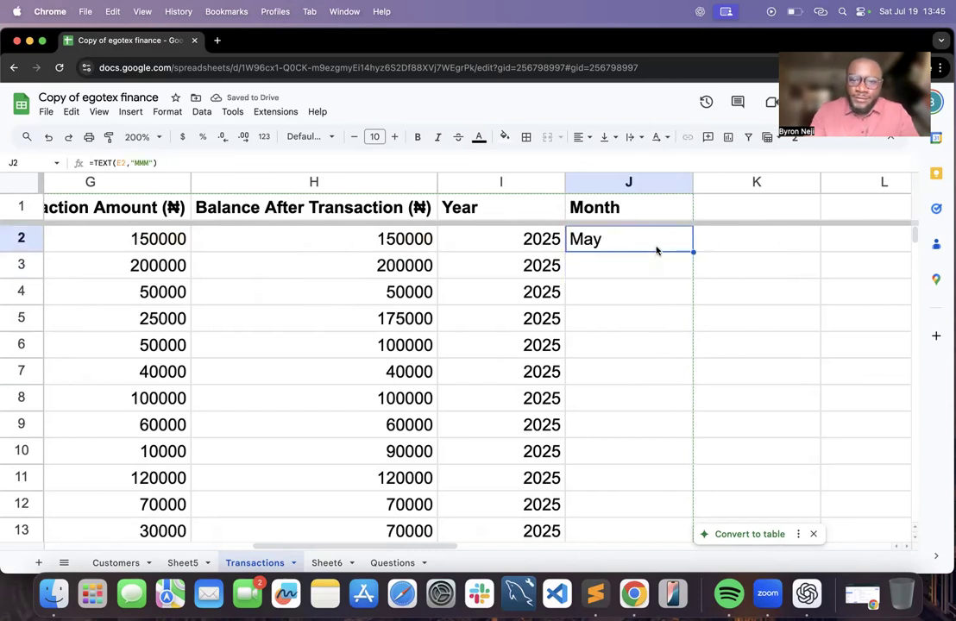
{"action": "double_click", "coordinate": [692, 252]}
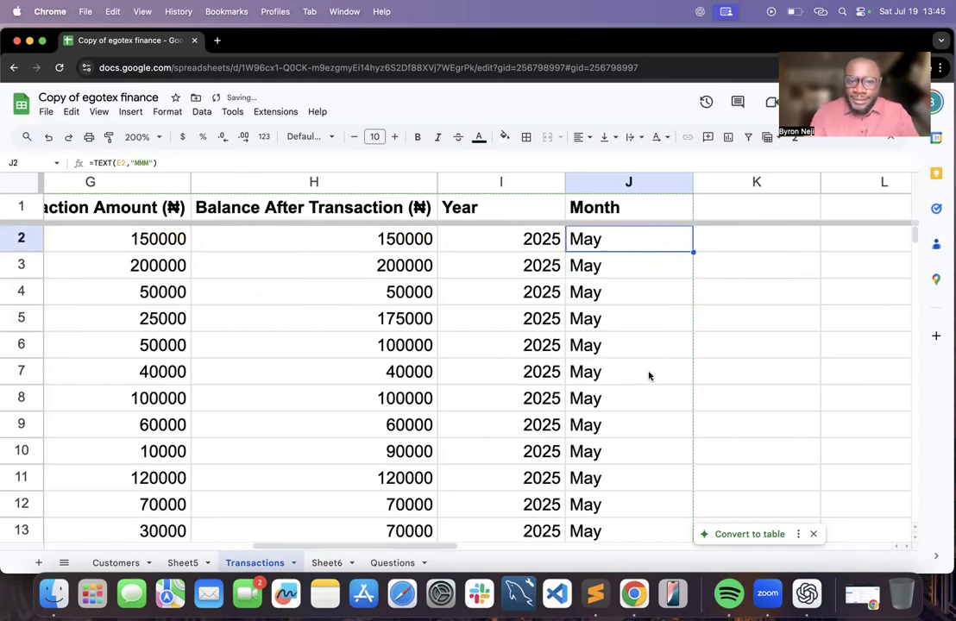
{"action": "scroll", "coordinate": [649, 375], "scroll_direction": "down", "scroll_amount": 20}
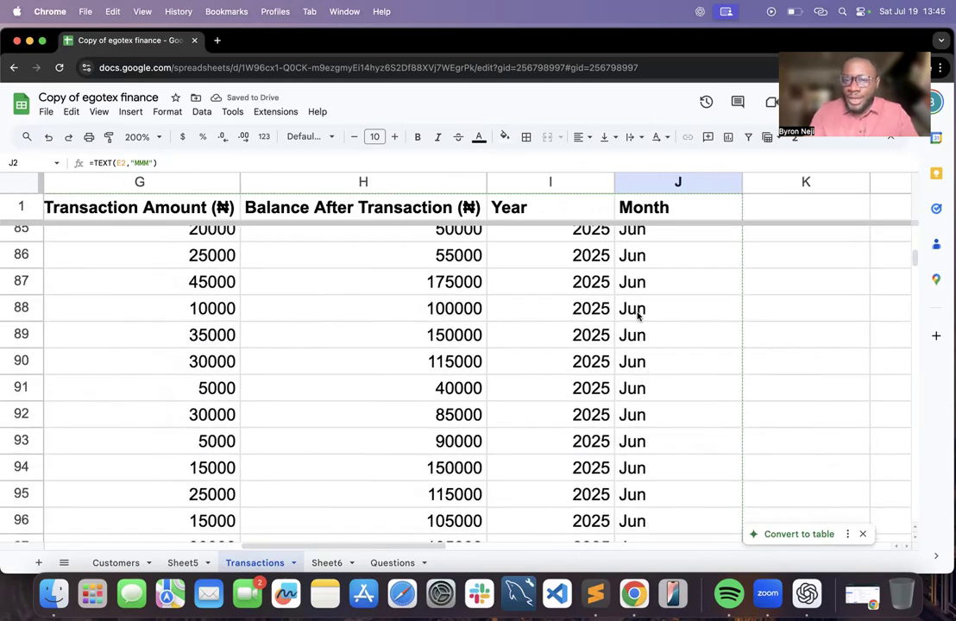
{"action": "key", "text": "super+z"}
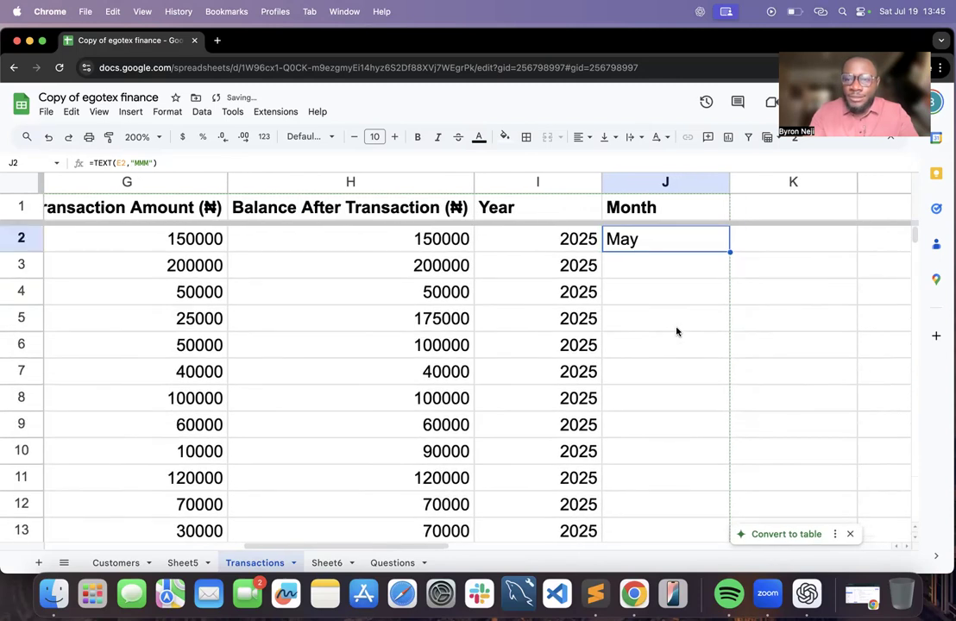
Change the format in J2's TEXT formula to "MMMM" for the full month name
{"action": "double_click", "coordinate": [651, 240]}
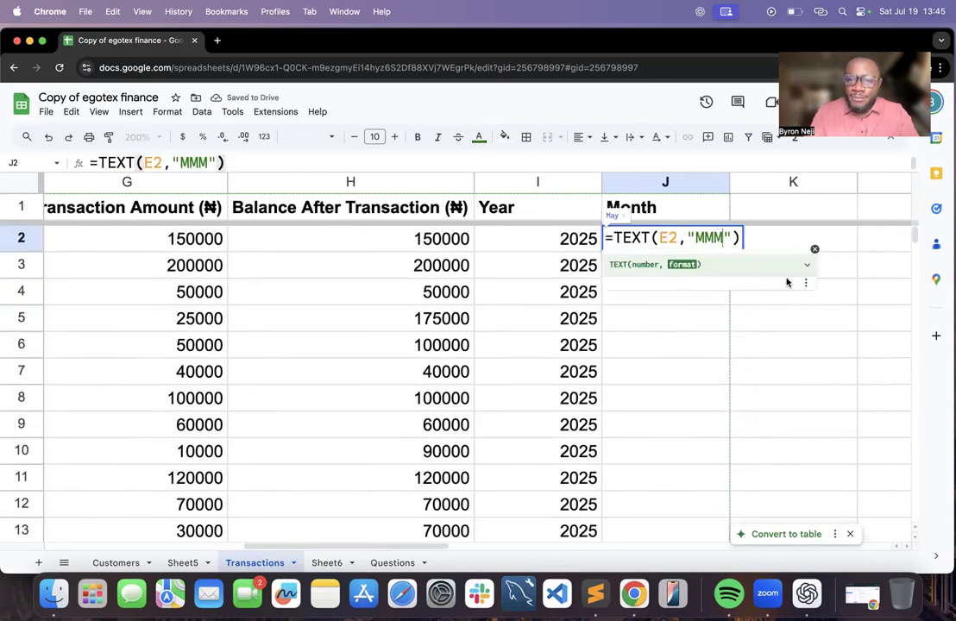
{"action": "type", "text": "M"}
{"action": "key", "text": "Return"}
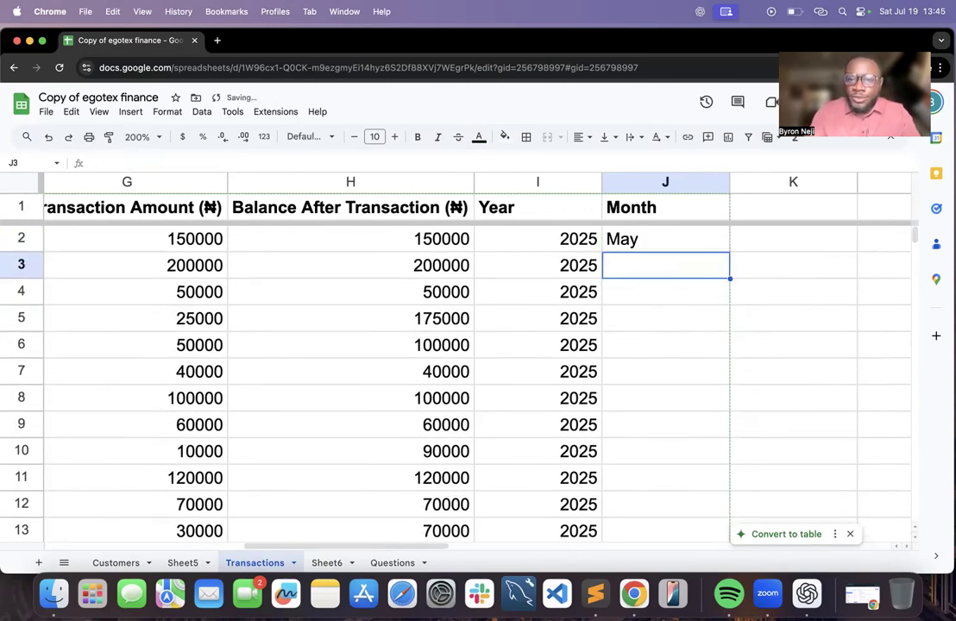
Fill the full-month-name formula from J2 down the whole Month column and check the June and July rows
{"action": "left_click", "coordinate": [693, 245]}
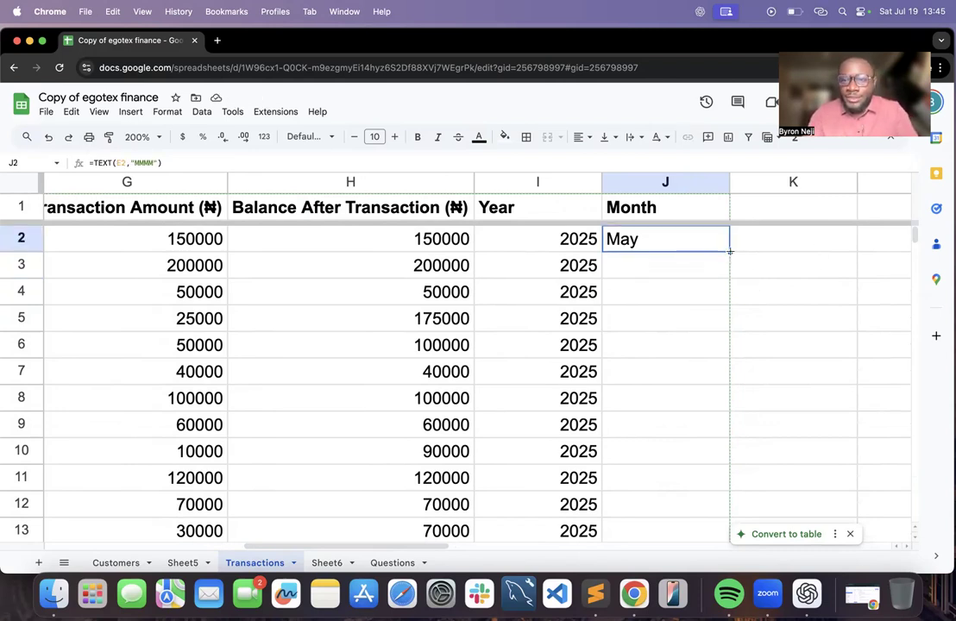
{"action": "double_click", "coordinate": [728, 251]}
{"action": "scroll", "coordinate": [690, 348], "scroll_direction": "down", "scroll_amount": 20}
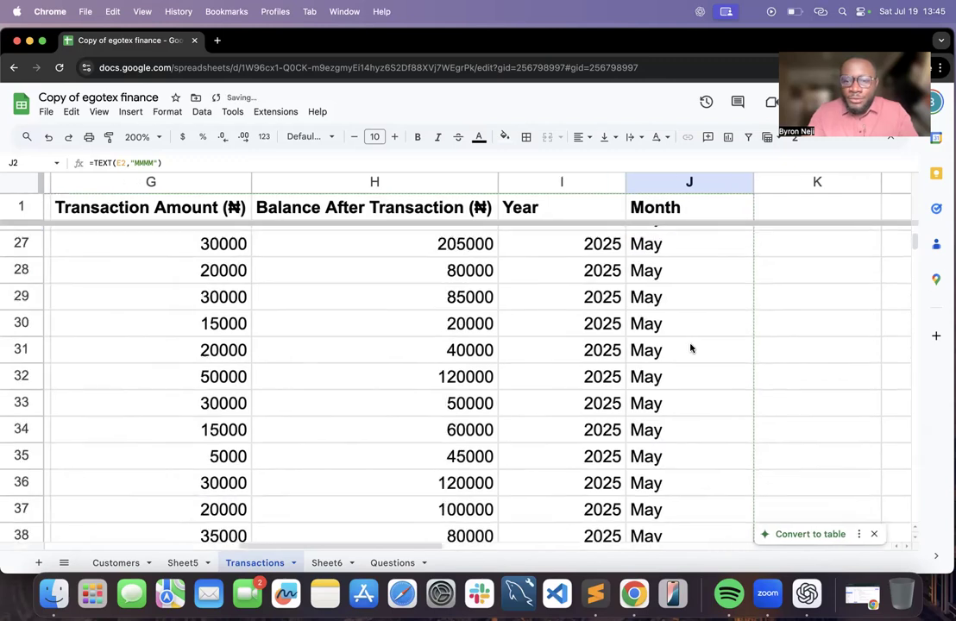
{"action": "scroll", "coordinate": [690, 348], "scroll_direction": "down", "scroll_amount": 3}
{"action": "left_click", "coordinate": [672, 324]}
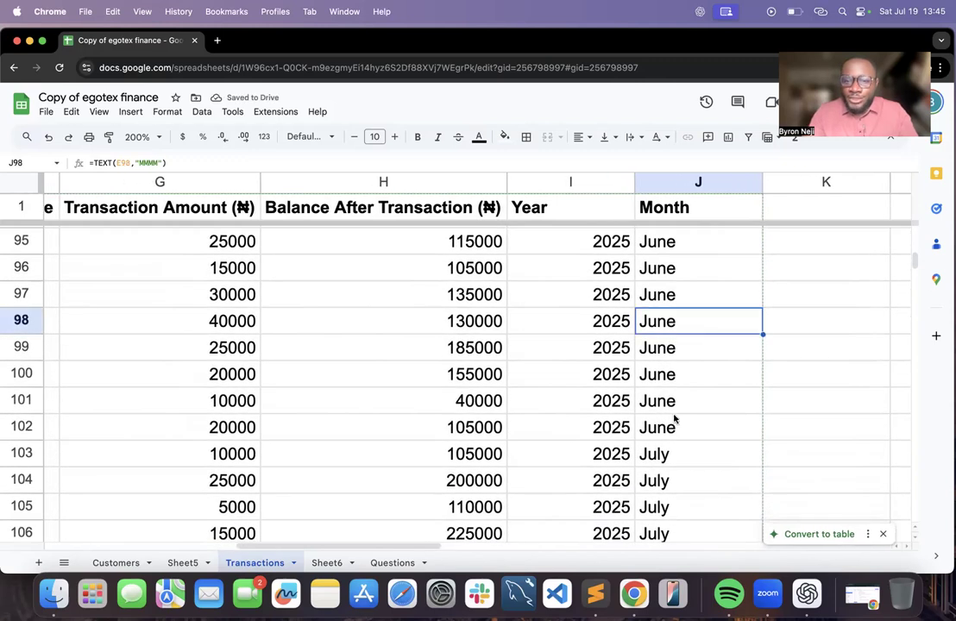
{"action": "left_click", "coordinate": [667, 454]}
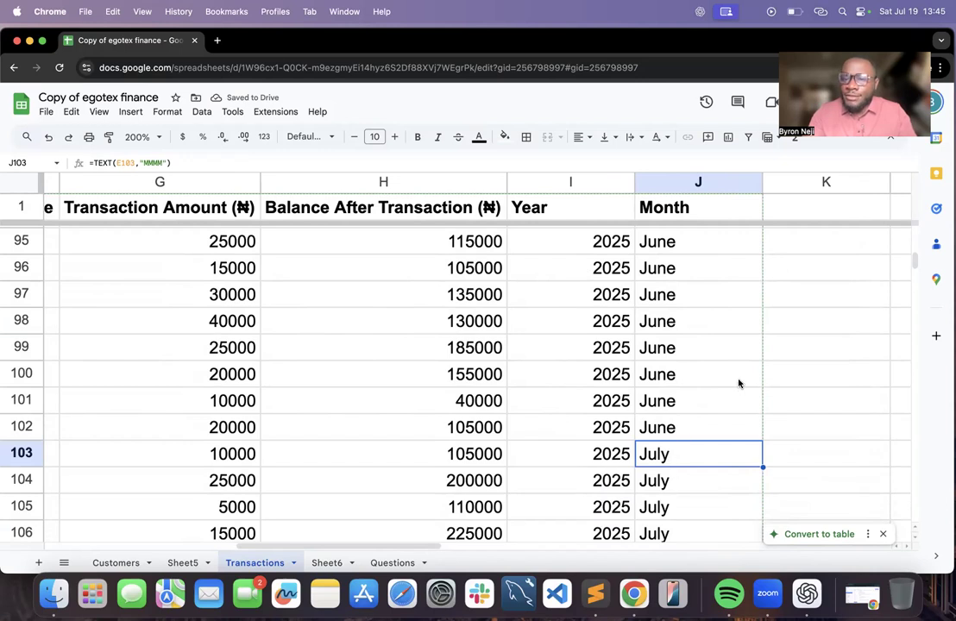
Review the TEXT formula in J2 at the start of the Month column
{"action": "scroll", "coordinate": [739, 384], "scroll_direction": "up", "scroll_amount": 20}
{"action": "scroll", "coordinate": [739, 384], "scroll_direction": "up", "scroll_amount": 10}
{"action": "left_click", "coordinate": [685, 245]}
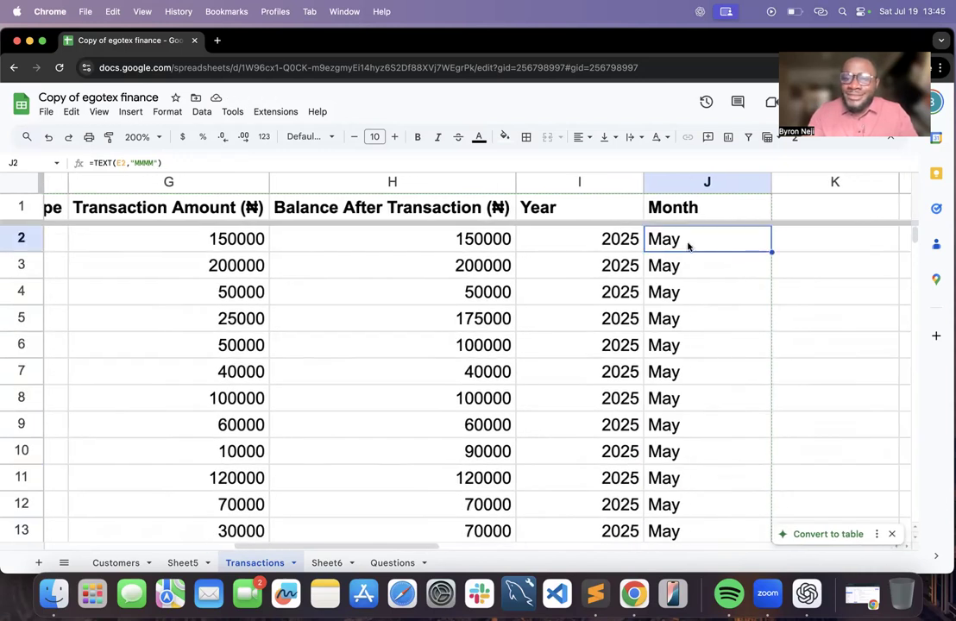
{"action": "double_click", "coordinate": [686, 245]}
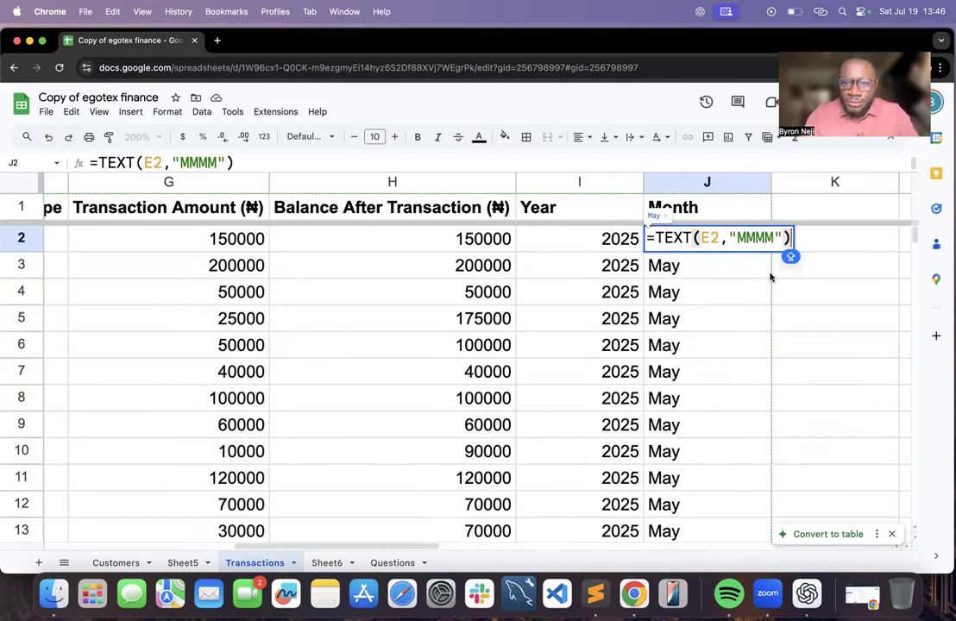
{"action": "key", "text": "Return"}
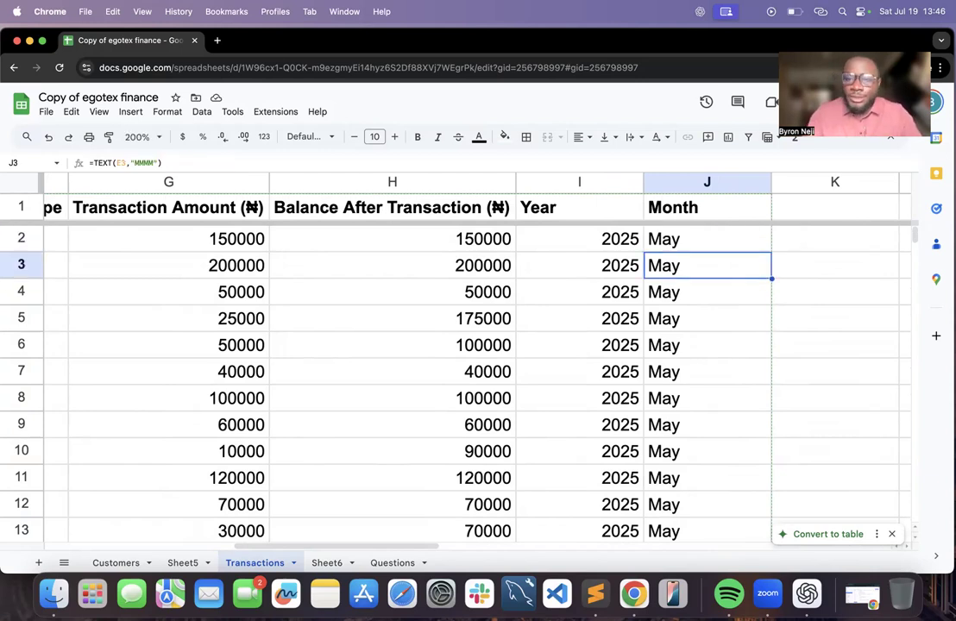
{"action": "scroll", "coordinate": [753, 356], "scroll_direction": "right", "scroll_amount": 1}
{"action": "scroll", "coordinate": [753, 356], "scroll_direction": "left", "scroll_amount": 1}
{"action": "scroll", "coordinate": [753, 356], "scroll_direction": "down", "scroll_amount": 1}
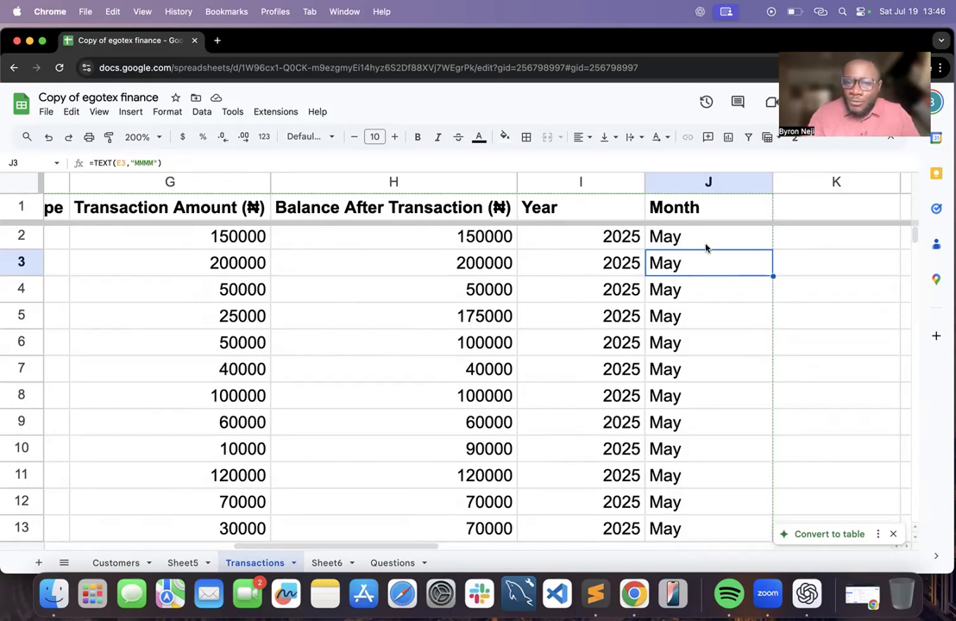
Recheck the July 2025 branch question, and select D1 beside the account counts on Sheet6
{"action": "left_click", "coordinate": [393, 562]}
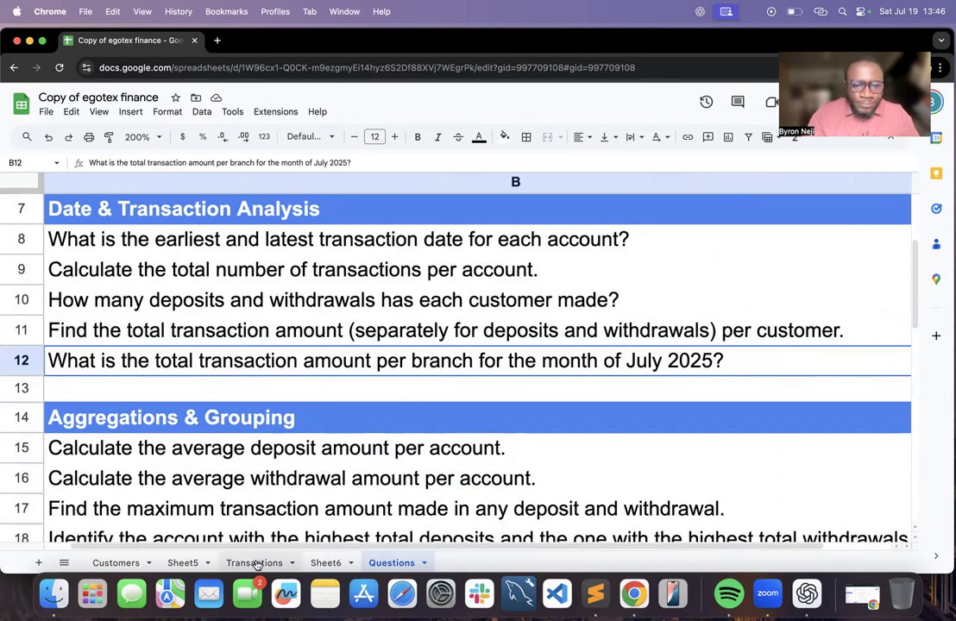
{"action": "left_click", "coordinate": [181, 563]}
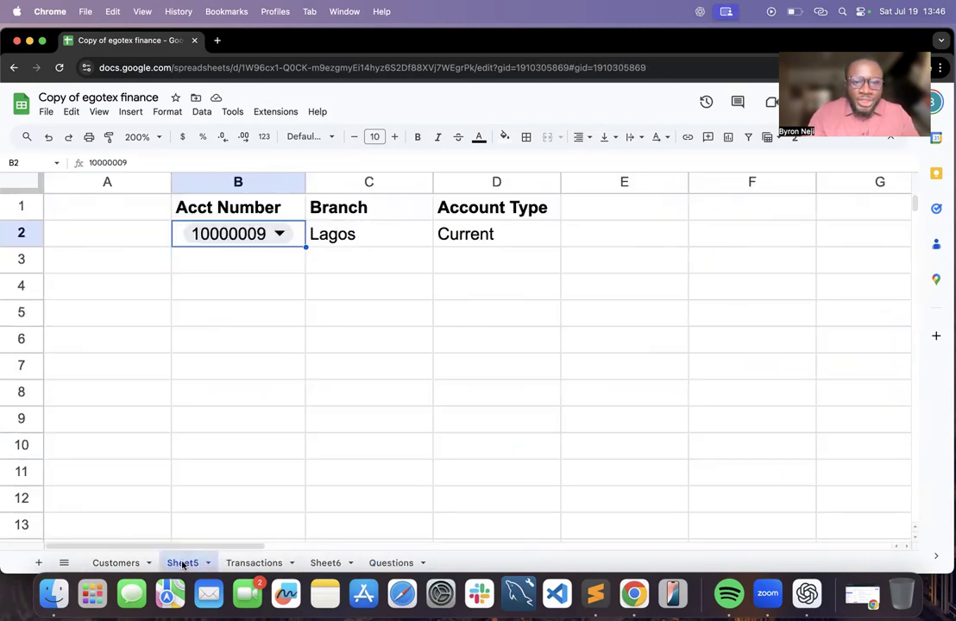
{"action": "left_click", "coordinate": [259, 563]}
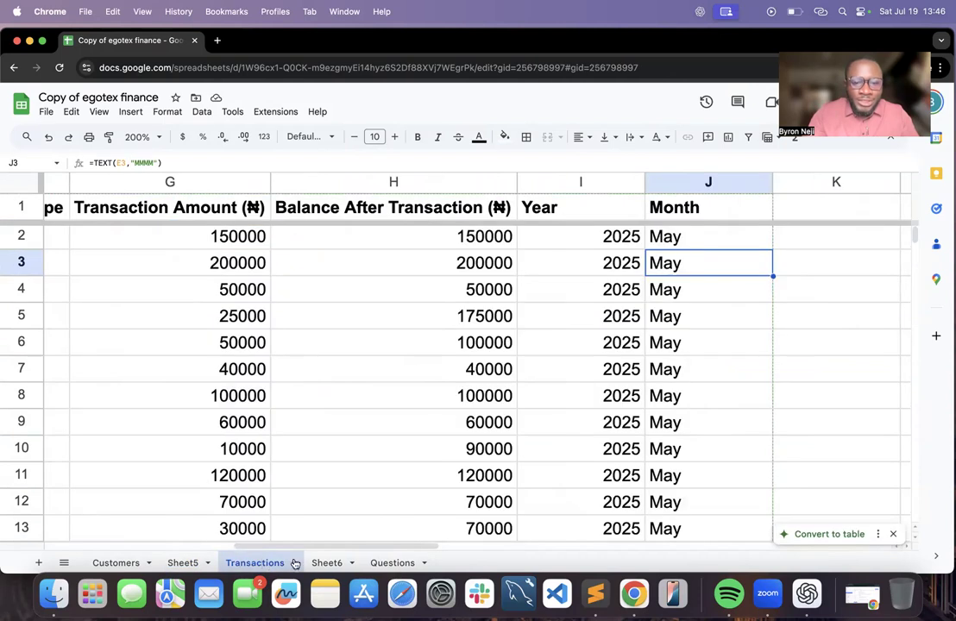
{"action": "left_click", "coordinate": [326, 562]}
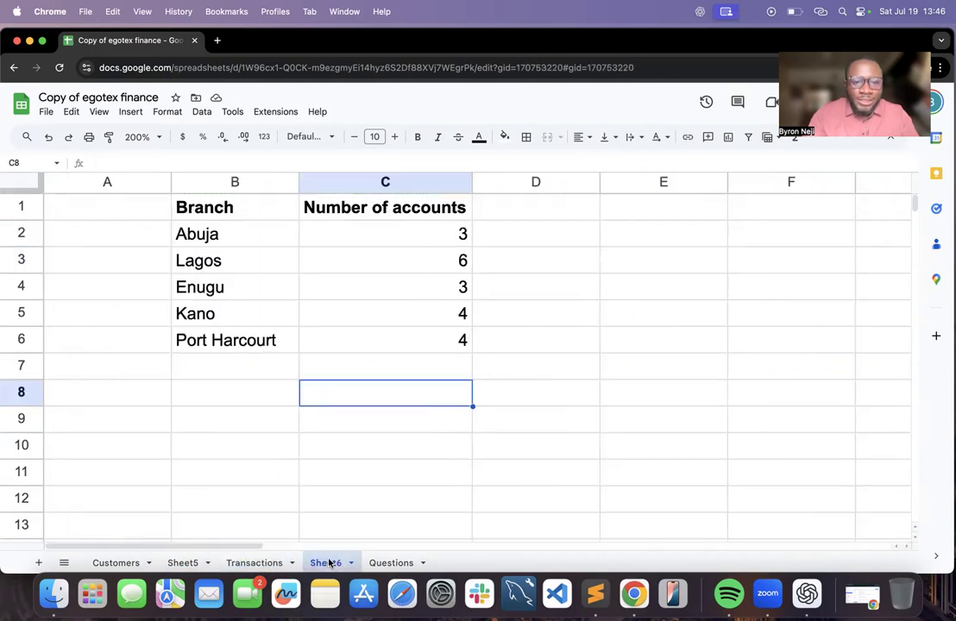
{"action": "left_click", "coordinate": [528, 209]}
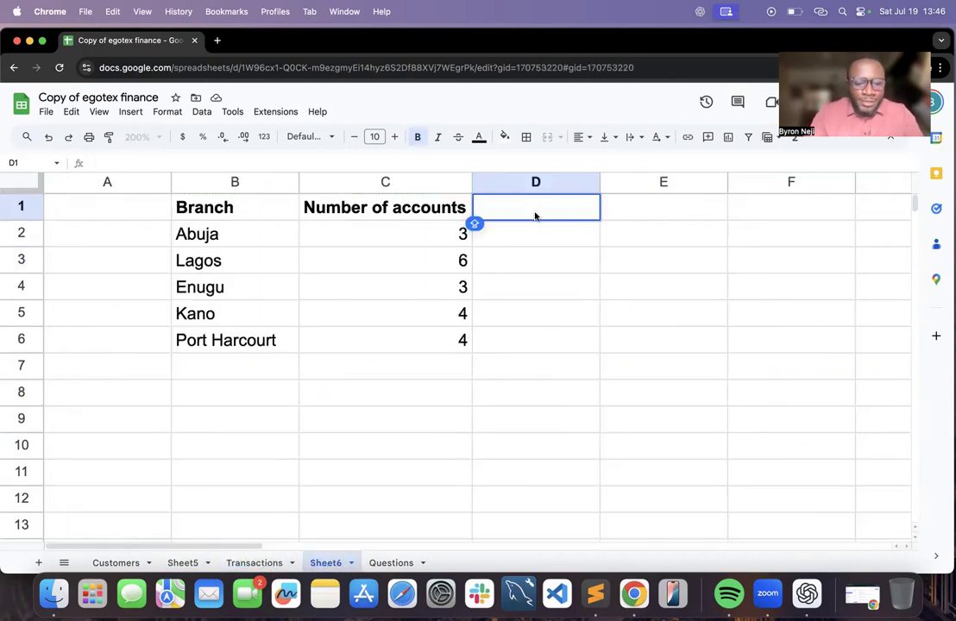
{"action": "type", "text": "B"}
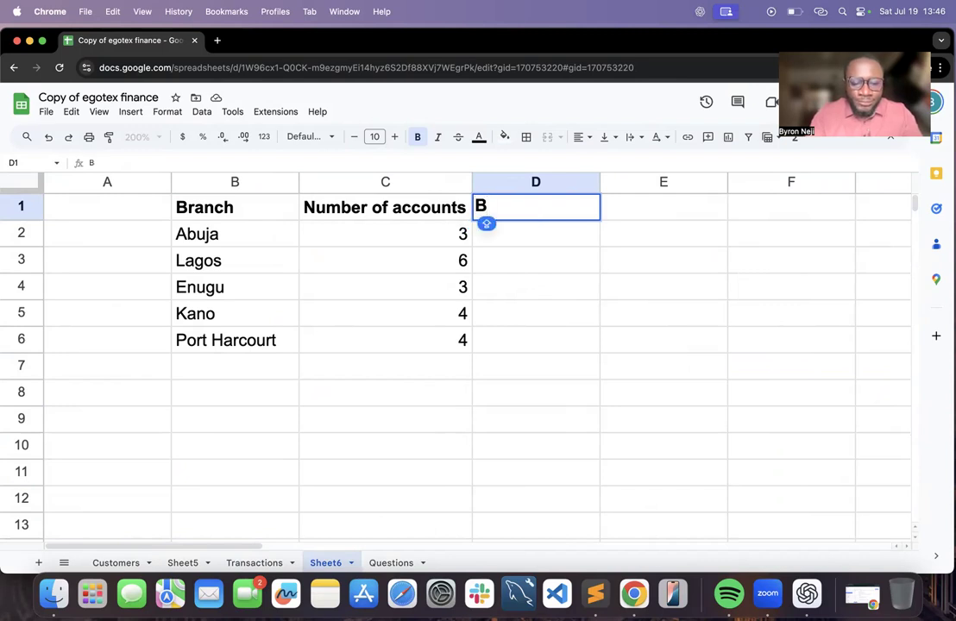
{"action": "type", "text": "RANCH"}
{"action": "key", "text": "BackSpace"}
{"action": "key", "text": "BackSpace"}
{"action": "key", "text": "BackSpace"}
{"action": "key", "text": "BackSpace"}
{"action": "key", "text": "BackSpace"}
{"action": "key", "text": "BackSpace"}
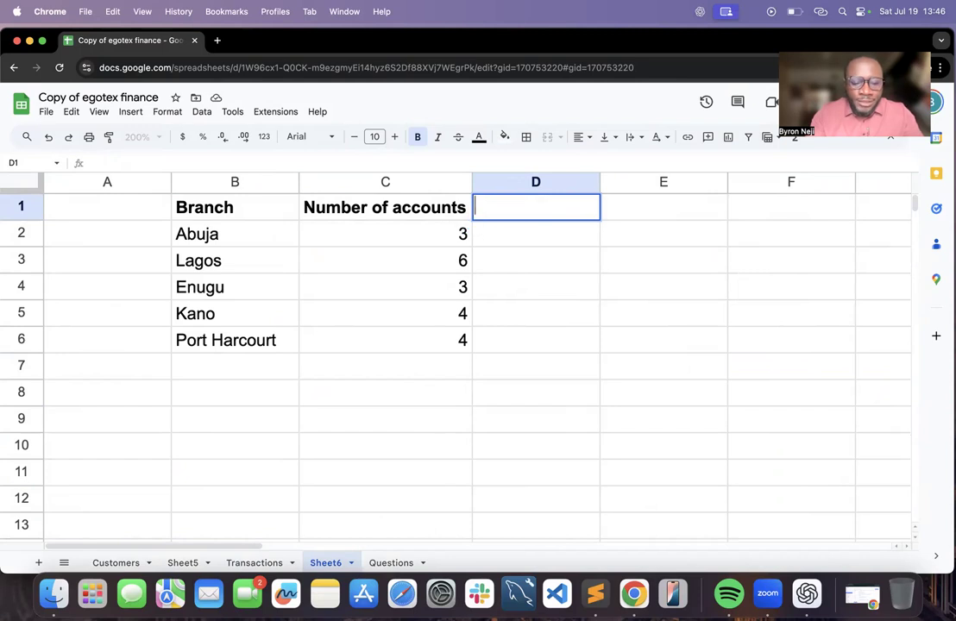
Enter the header "#transactions" in D1 of the branch table
{"action": "type", "text": "#"}
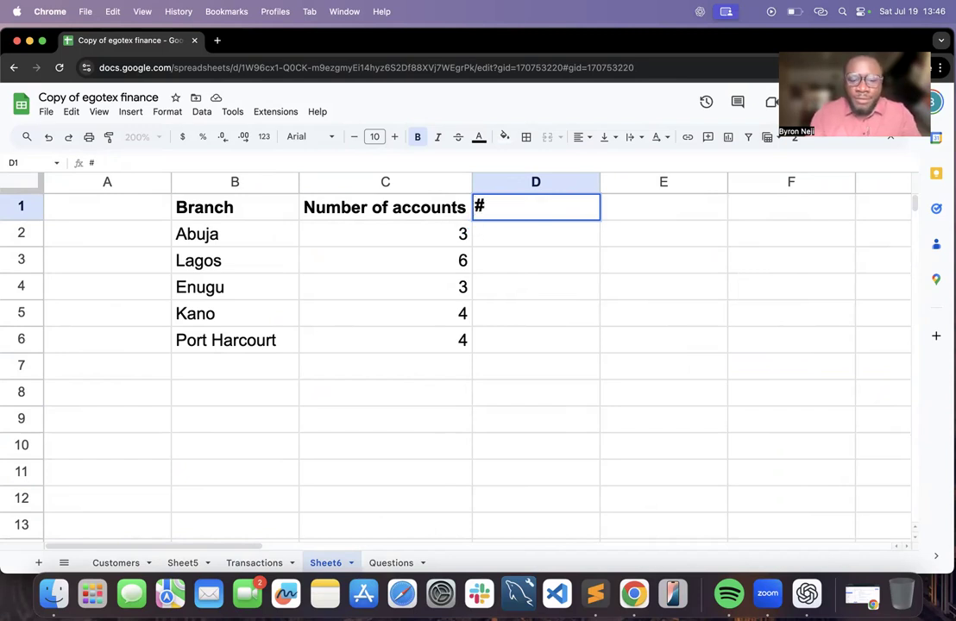
{"action": "type", "text": "tran"}
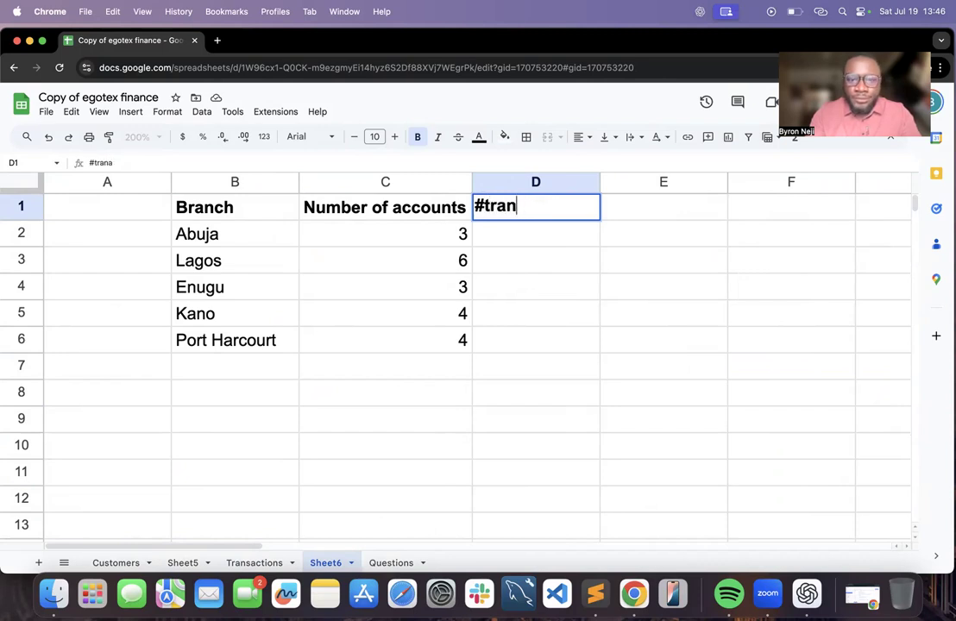
{"action": "type", "text": "sactions"}
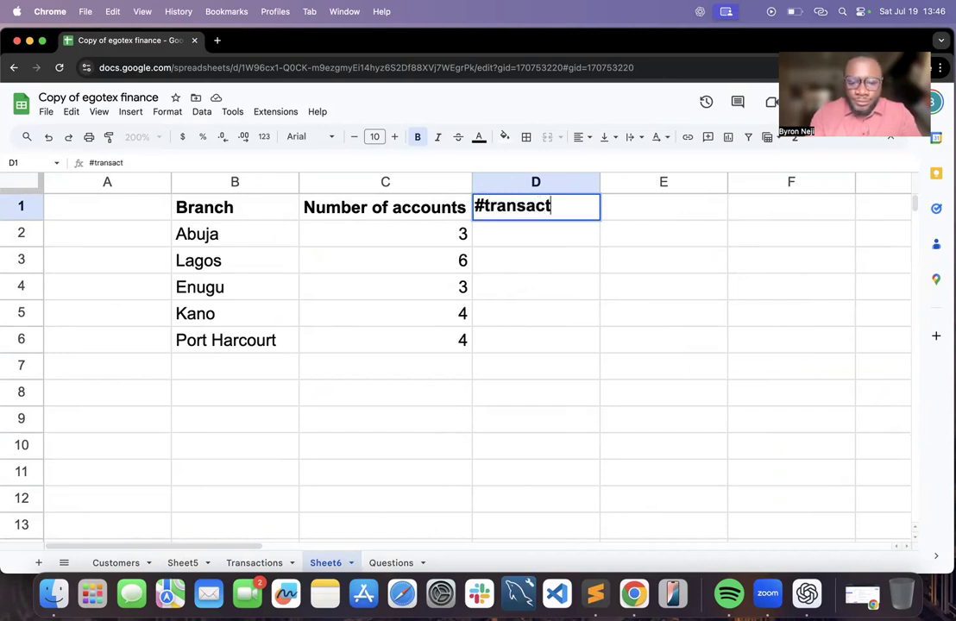
{"action": "key", "text": "Return"}
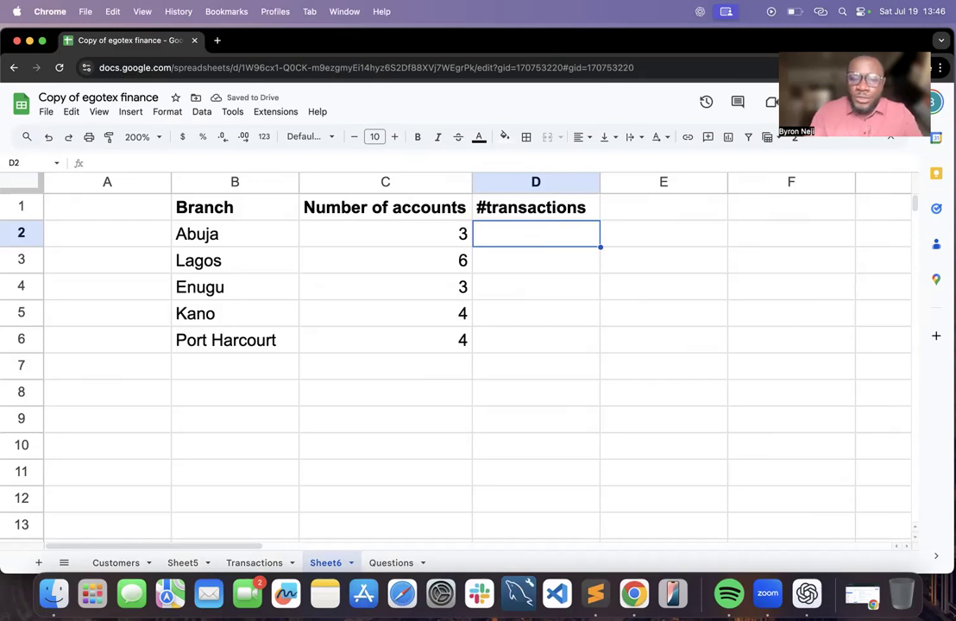
{"action": "type", "text": "="}
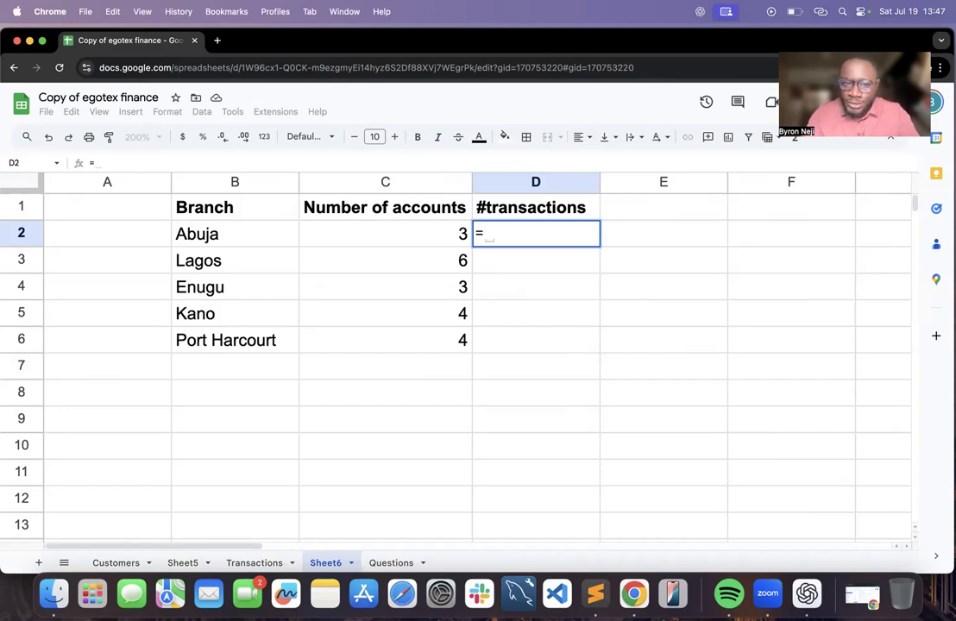
{"action": "type", "text": "C"}
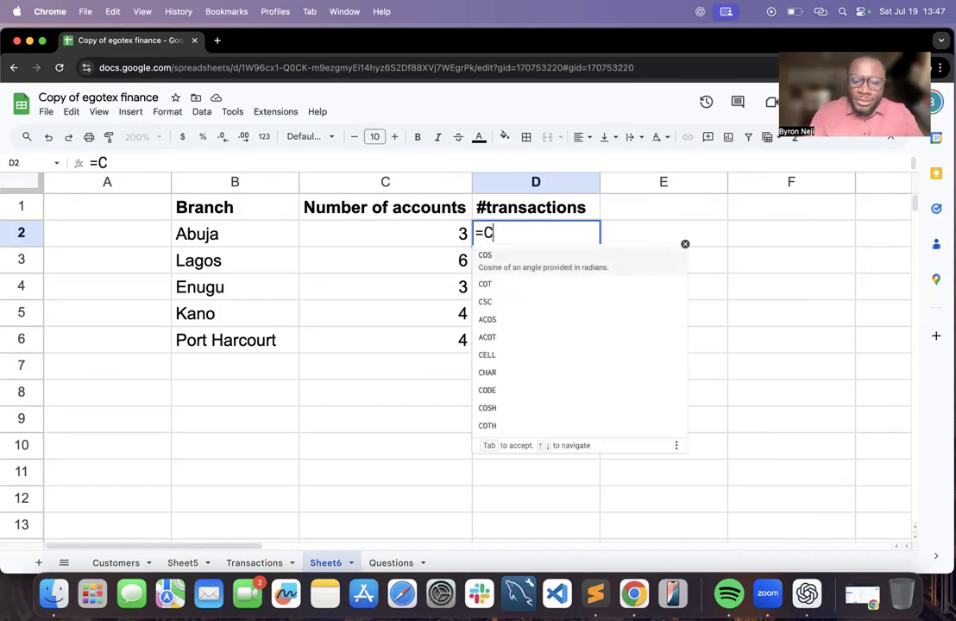
{"action": "type", "text": "OUNTY"}
{"action": "key", "text": "BackSpace"}
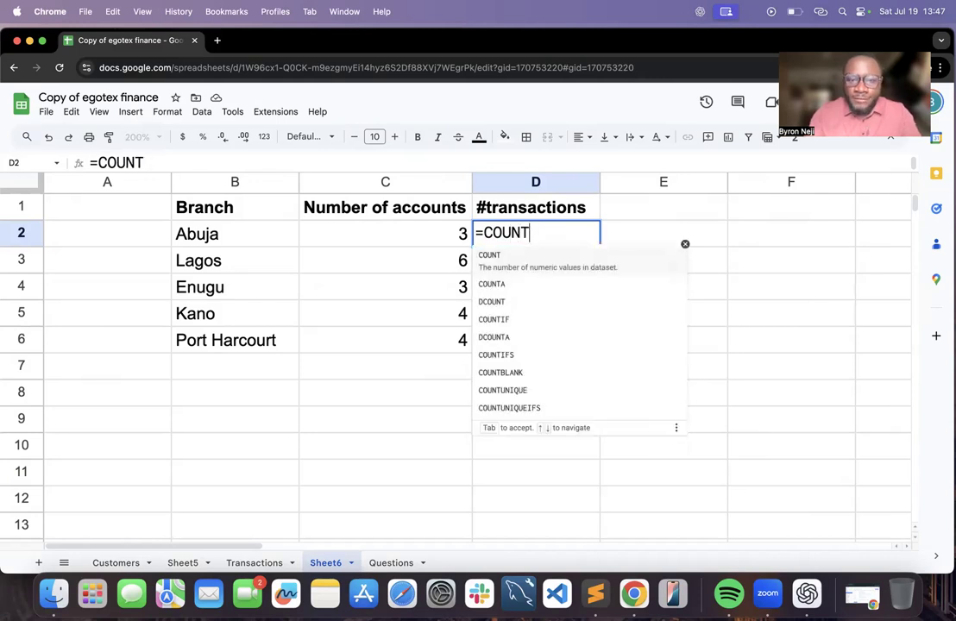
{"action": "type", "text": "IF"}
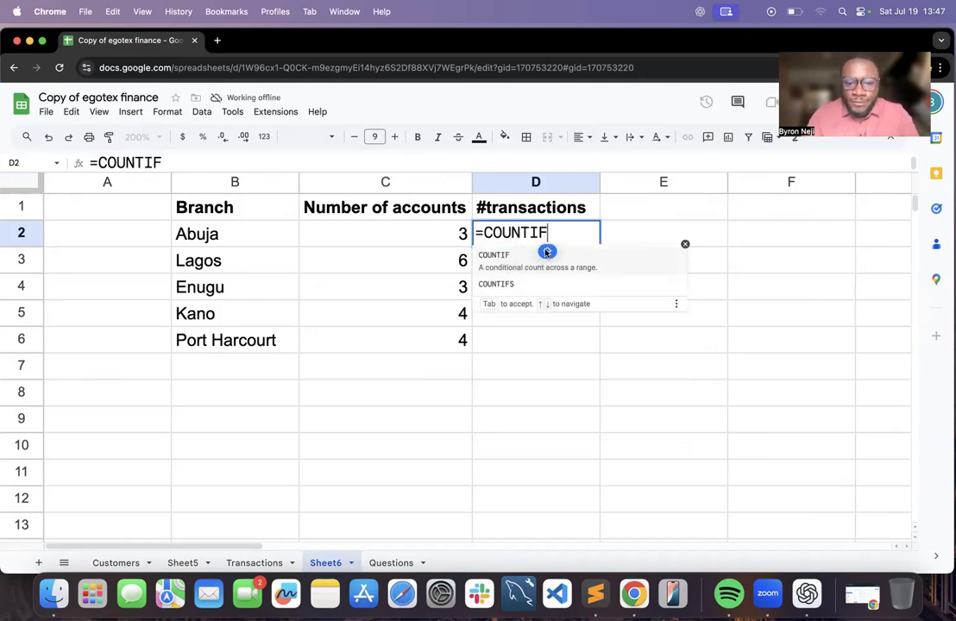
{"action": "left_click", "coordinate": [391, 562]}
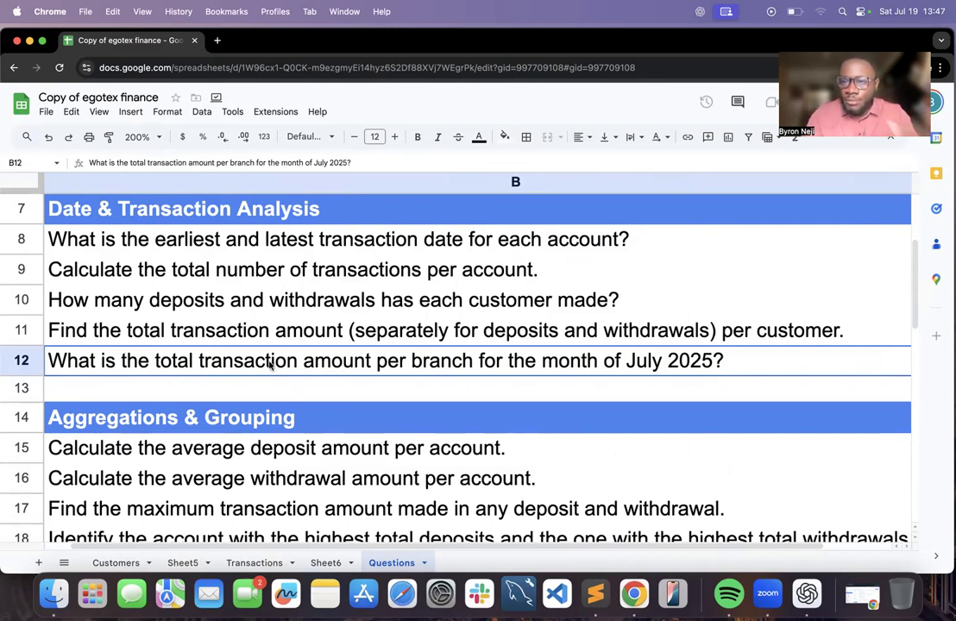
{"action": "left_click", "coordinate": [308, 564]}
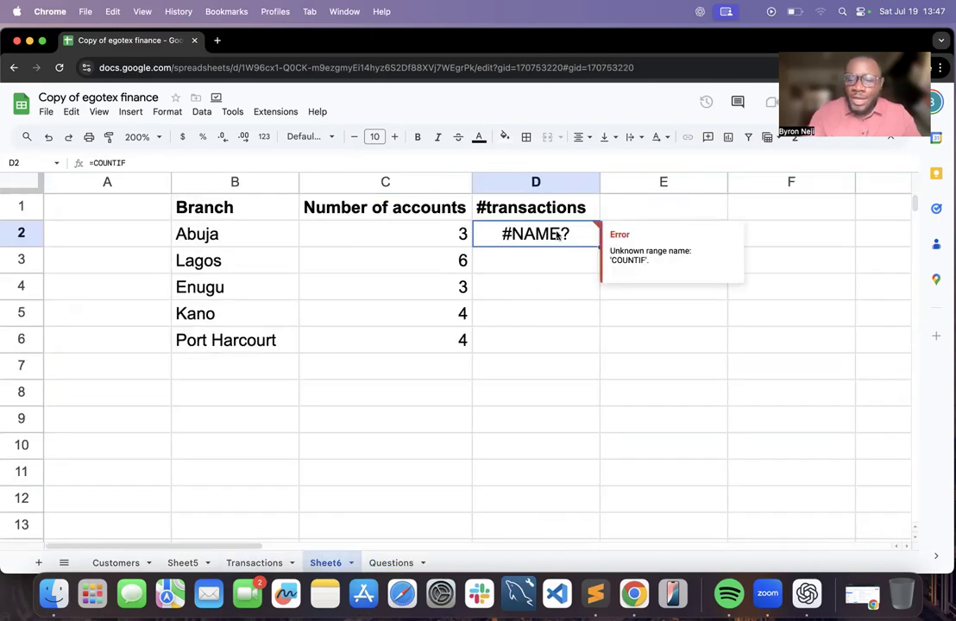
{"action": "key", "text": "Delete"}
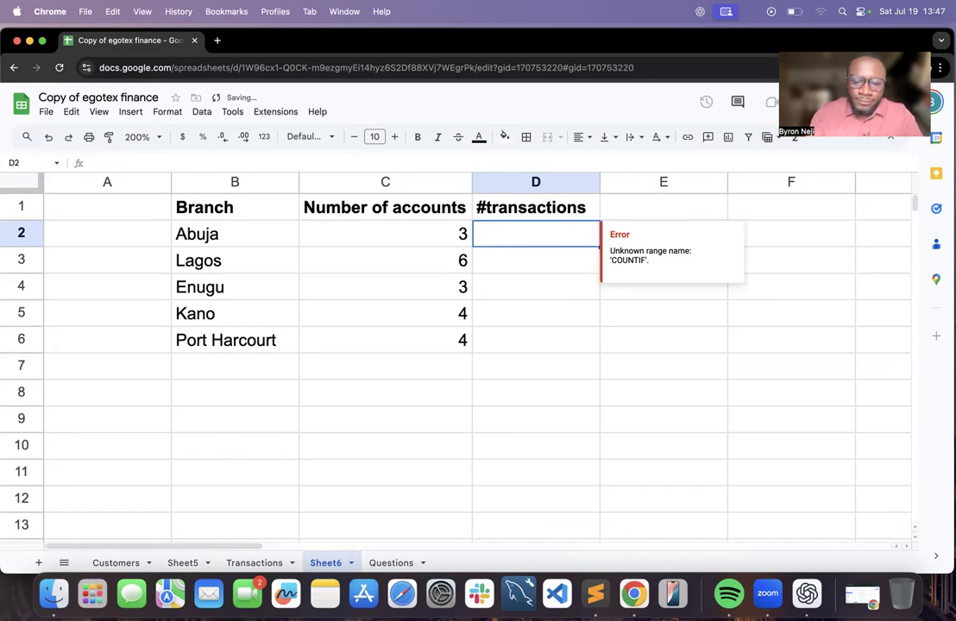
Start a SUMIFS formula in D2 for Abuja with Transactions!H2:H, the Balance After Transaction column, as the sum range
{"action": "type", "text": "=SUM"}
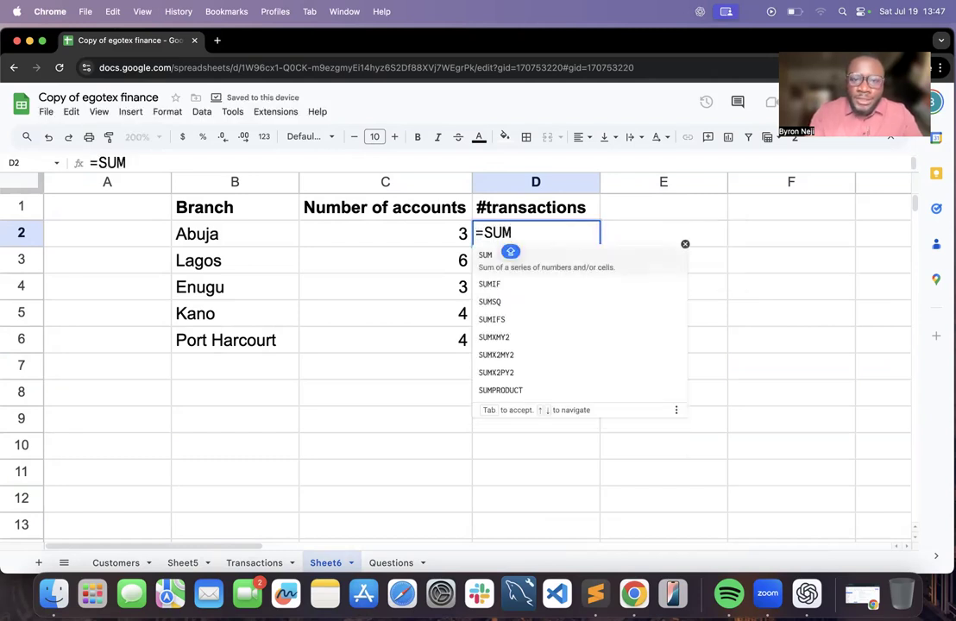
{"action": "type", "text": "IF"}
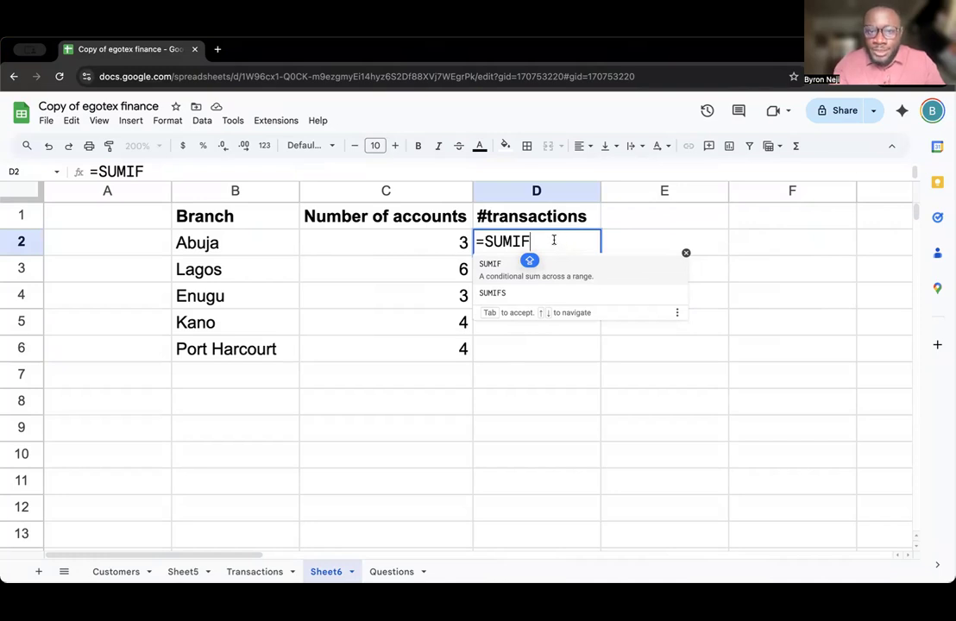
{"action": "left_click", "coordinate": [521, 294]}
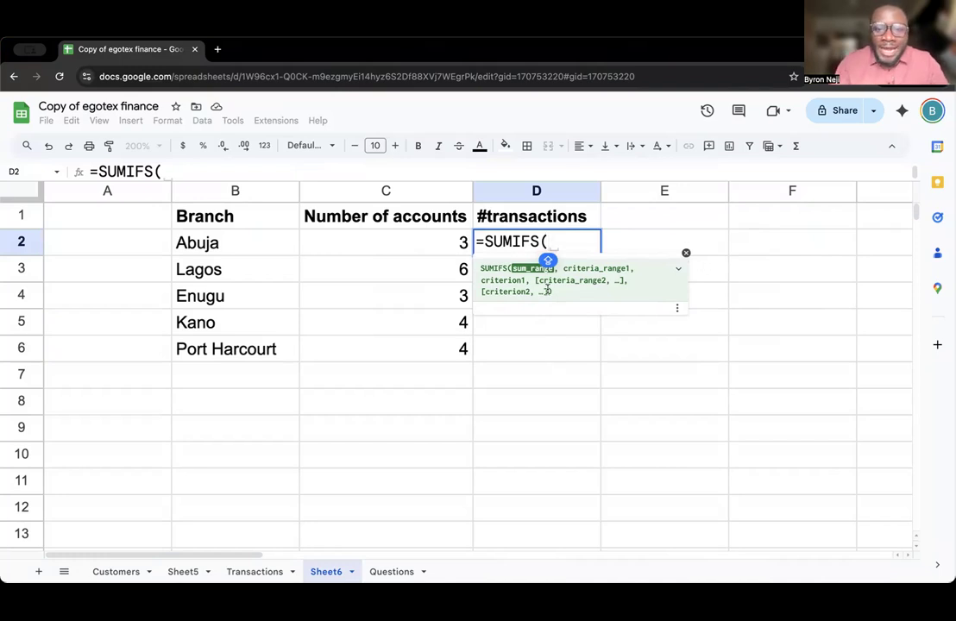
{"action": "left_click", "coordinate": [261, 574]}
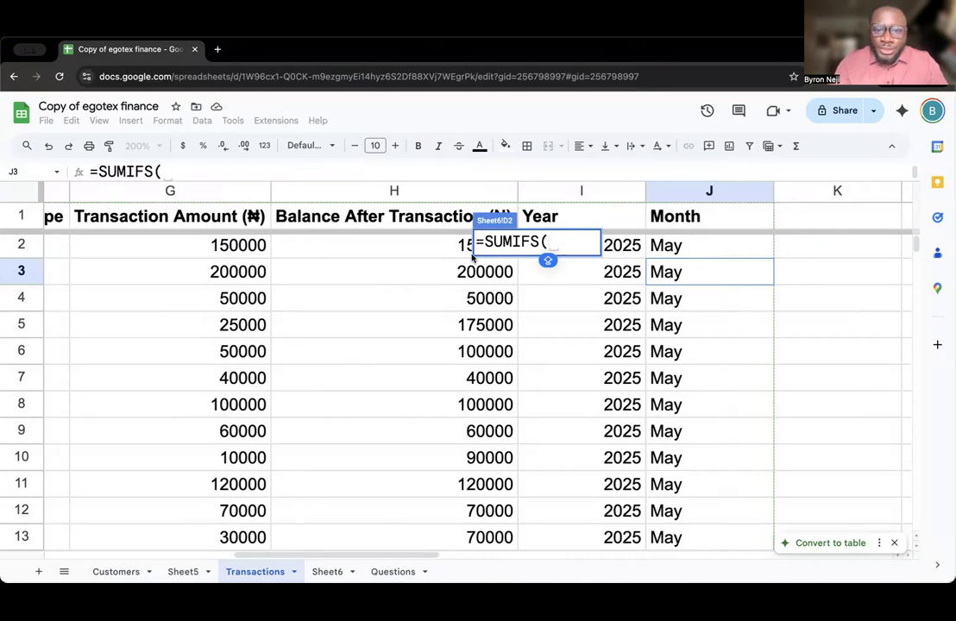
{"action": "left_click", "coordinate": [556, 246]}
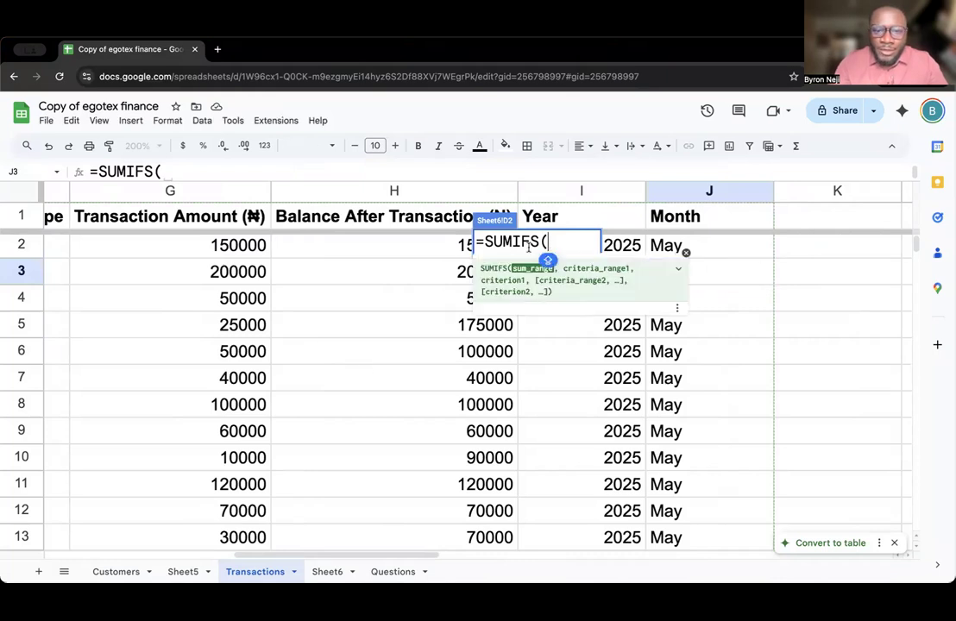
{"action": "scroll", "coordinate": [427, 371], "scroll_direction": "right", "scroll_amount": 2}
{"action": "scroll", "coordinate": [427, 371], "scroll_direction": "right", "scroll_amount": 2}
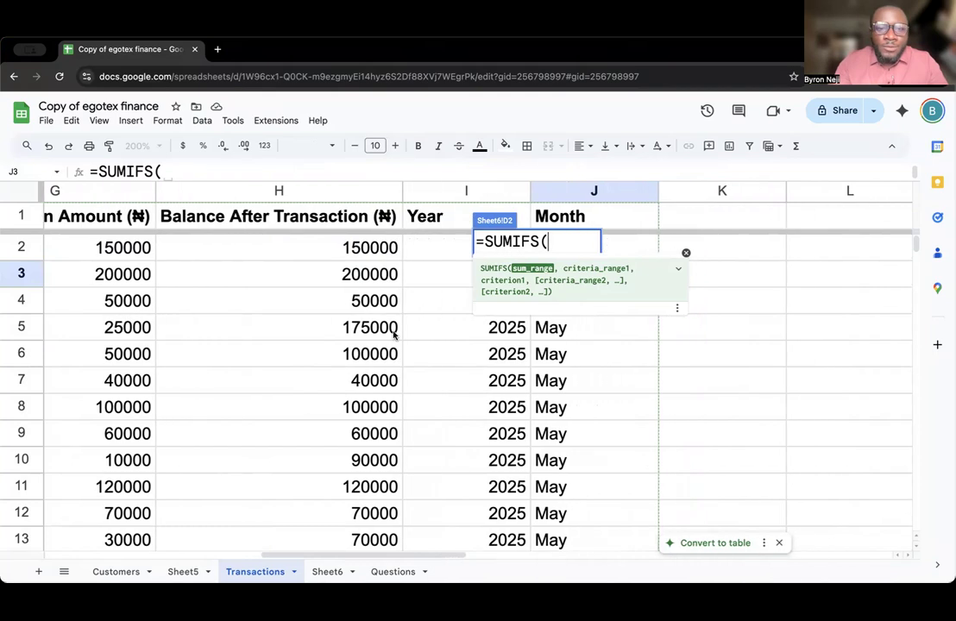
{"action": "left_click", "coordinate": [352, 248]}
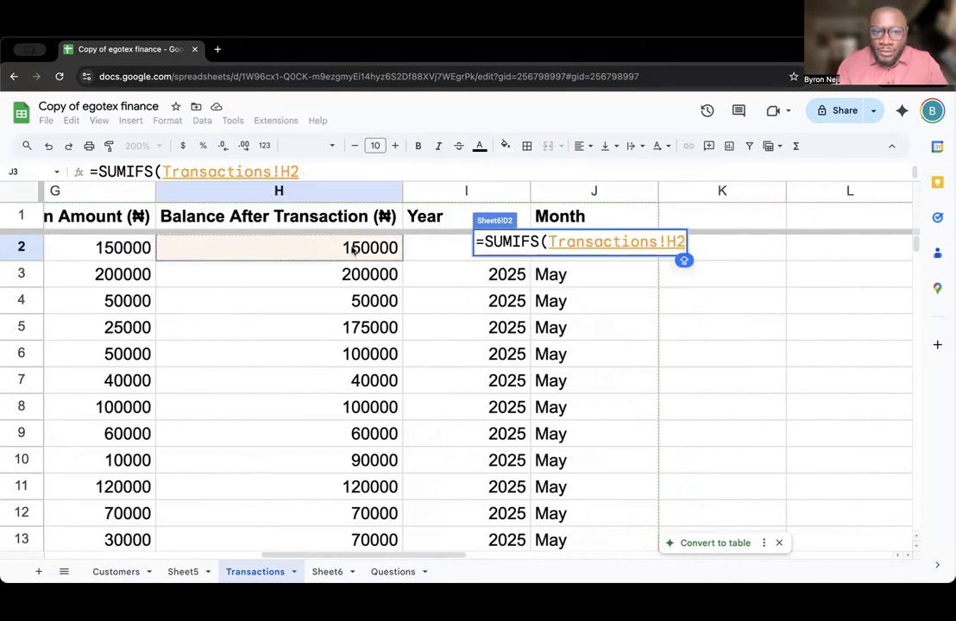
{"action": "type", "text": ":H"}
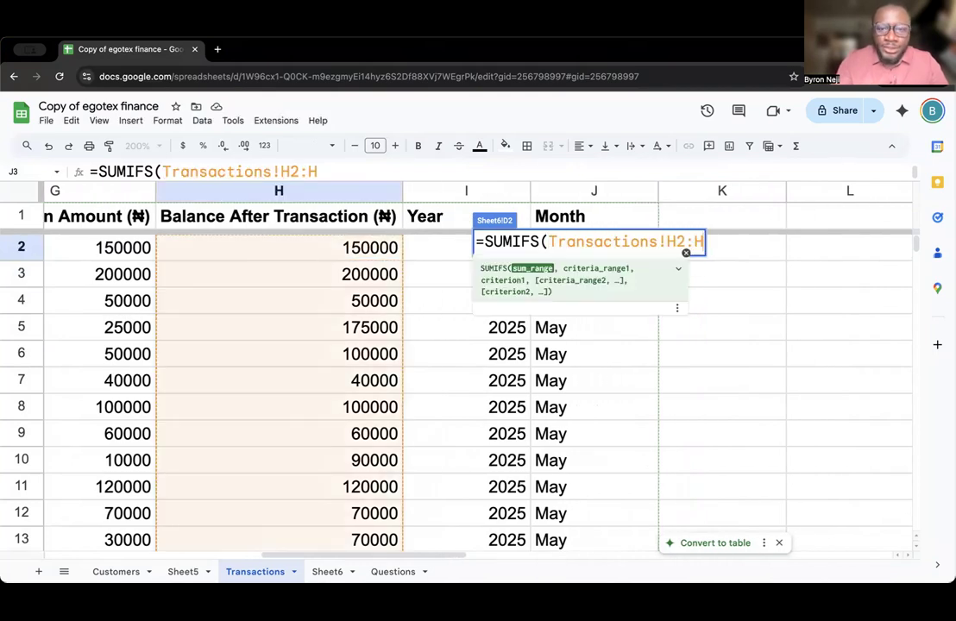
{"action": "type", "text": ","}
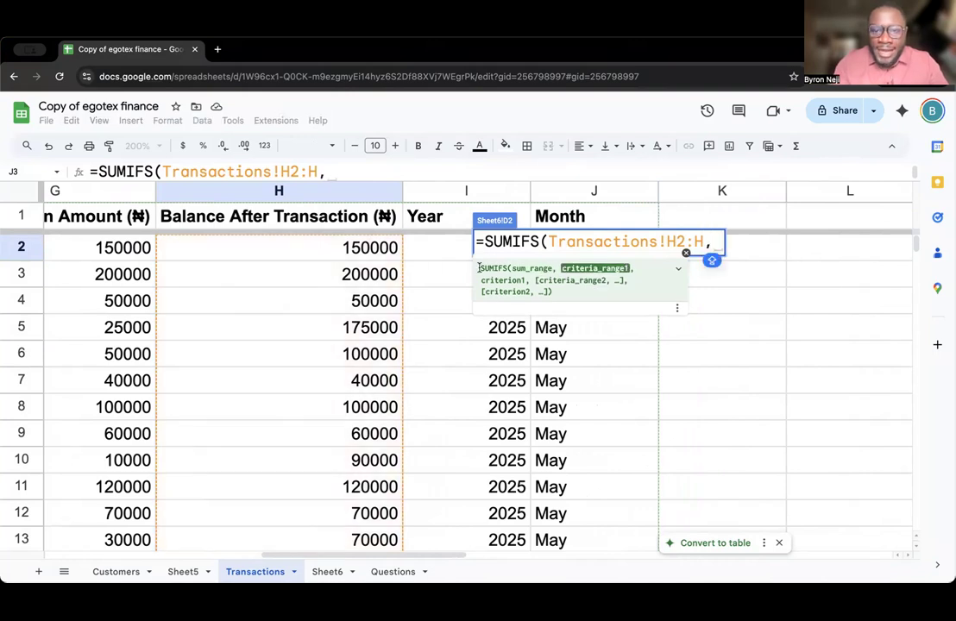
{"action": "scroll", "coordinate": [465, 364], "scroll_direction": "right", "scroll_amount": 5}
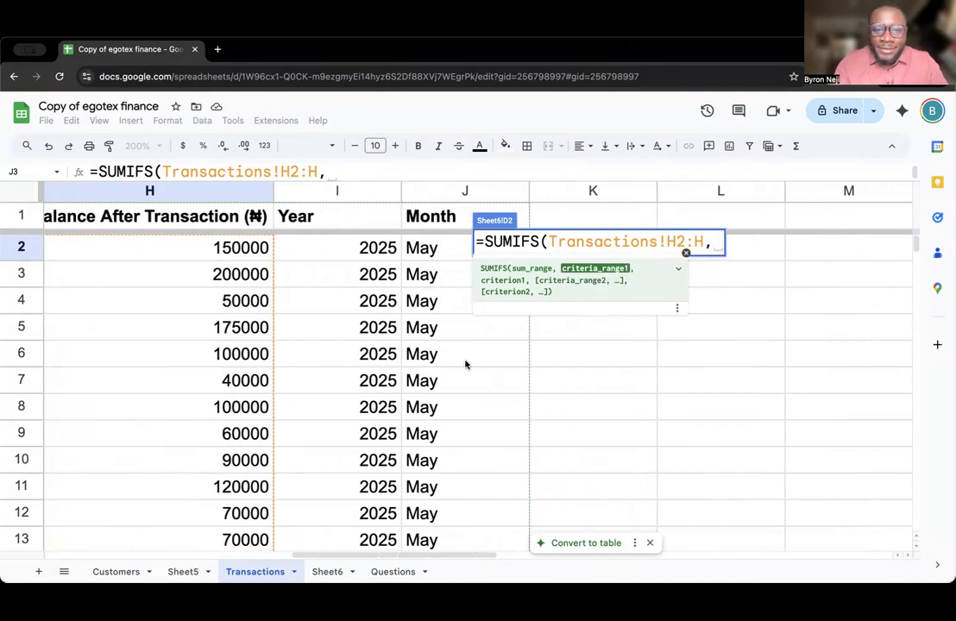
{"action": "scroll", "coordinate": [465, 362], "scroll_direction": "left", "scroll_amount": 3}
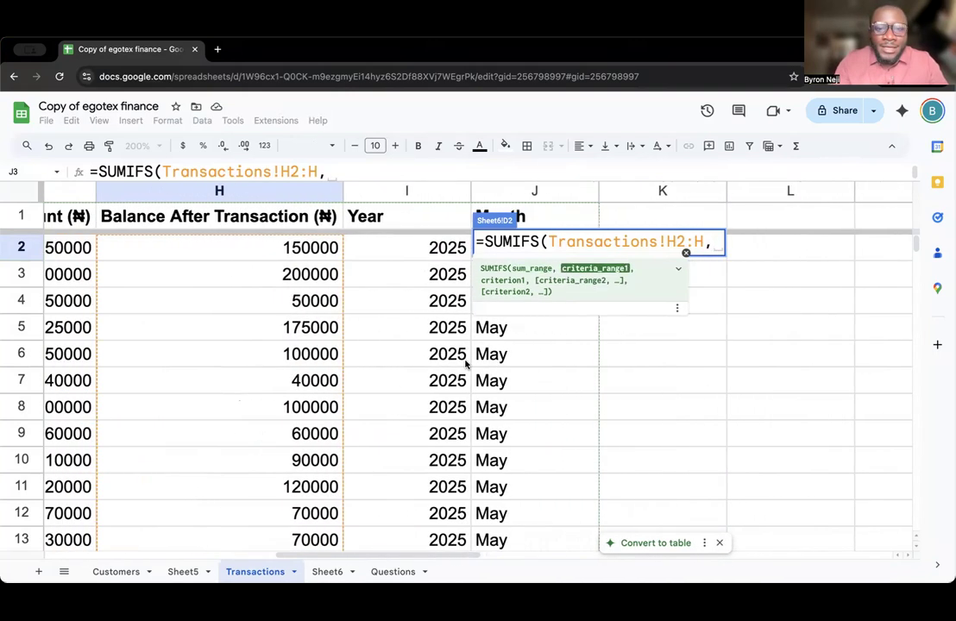
{"action": "scroll", "coordinate": [465, 362], "scroll_direction": "right", "scroll_amount": 4}
{"action": "left_click", "coordinate": [412, 250]}
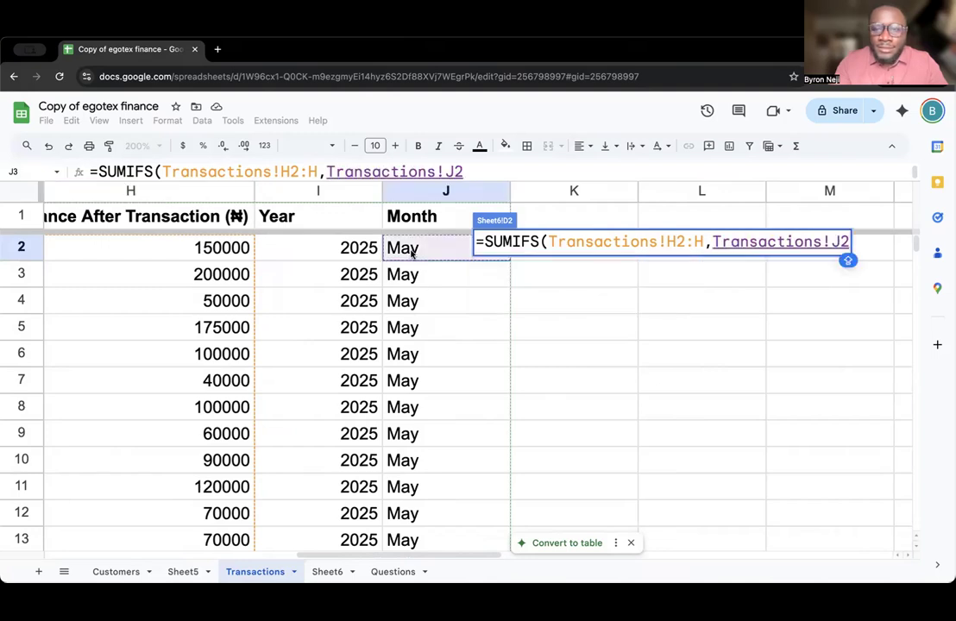
{"action": "type", "text": ":J"}
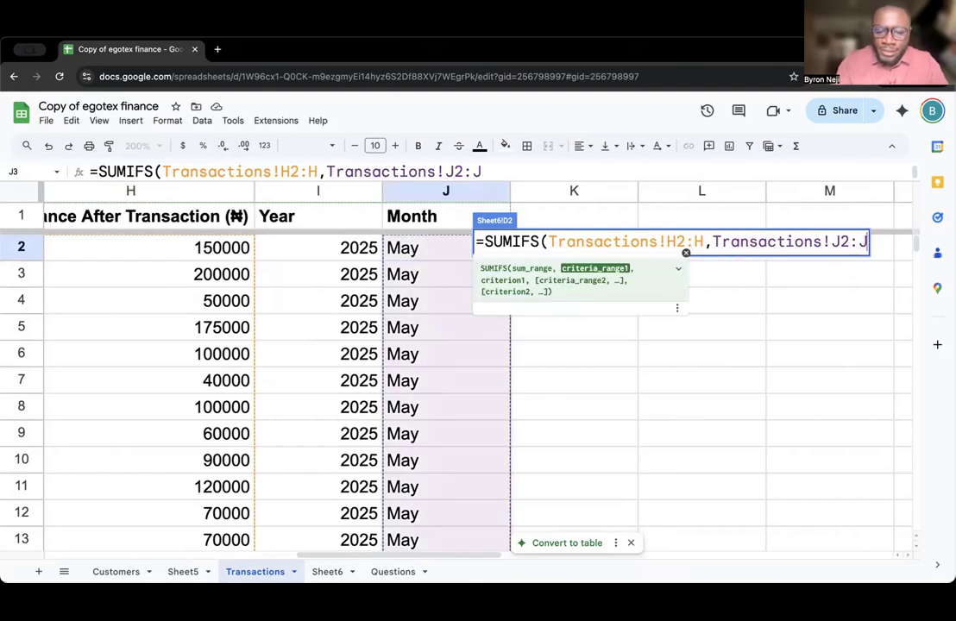
{"action": "type", "text": "="}
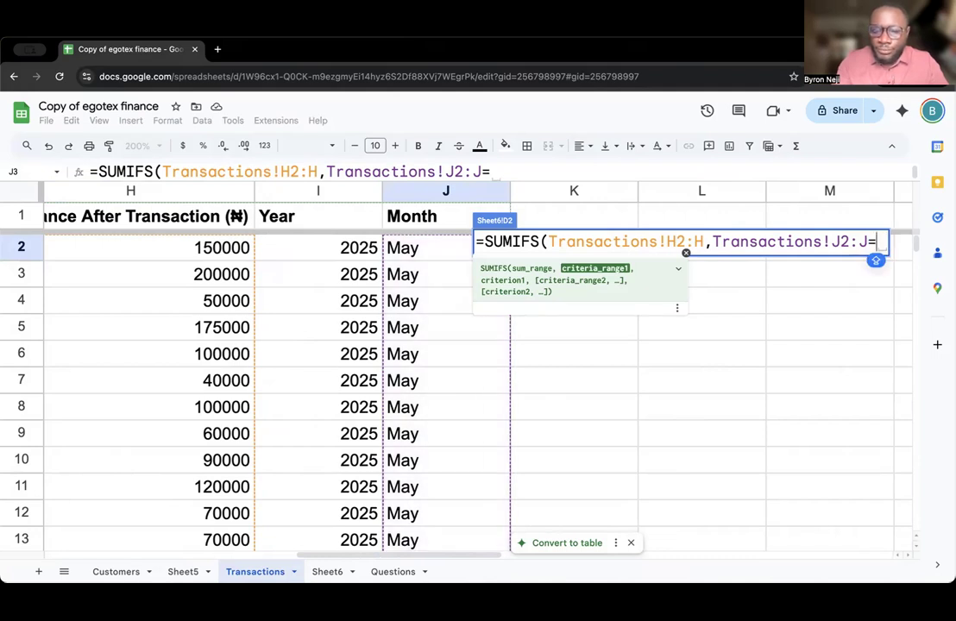
{"action": "key", "text": "BackSpace"}
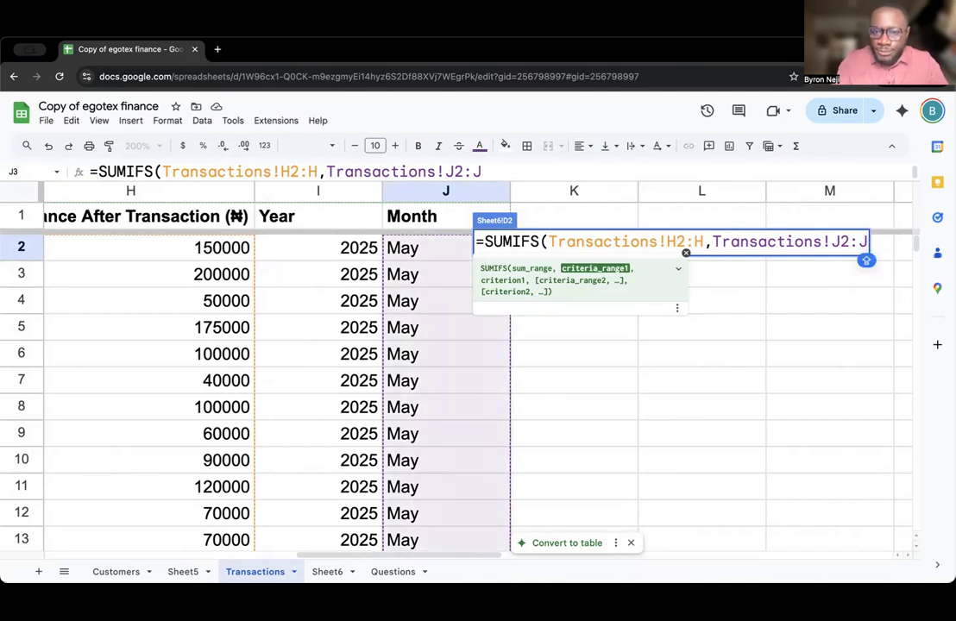
{"action": "type", "text": ","}
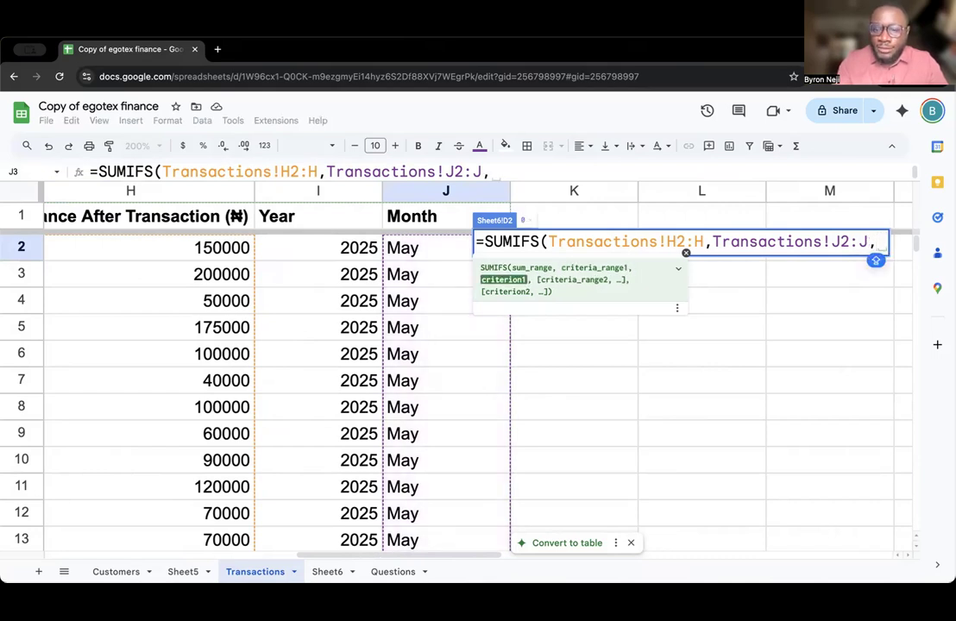
{"action": "key", "text": "BackSpace"}
{"action": "key", "text": "BackSpace"}
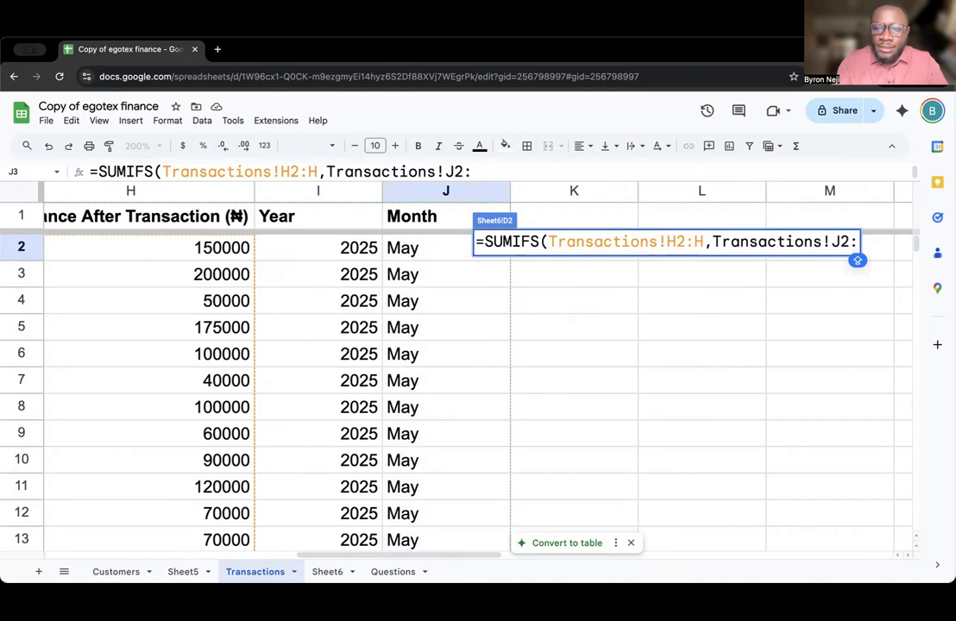
{"action": "key", "text": "BackSpace"}
{"action": "key", "text": "BackSpace"}
{"action": "key", "text": "BackSpace"}
{"action": "key", "text": "BackSpace"}
{"action": "key", "text": "BackSpace"}
{"action": "key", "text": "BackSpace"}
{"action": "key", "text": "BackSpace"}
{"action": "key", "text": "BackSpace"}
{"action": "key", "text": "BackSpace"}
{"action": "key", "text": "BackSpace"}
{"action": "key", "text": "BackSpace"}
{"action": "key", "text": "BackSpace"}
{"action": "key", "text": "BackSpace"}
{"action": "key", "text": "BackSpace"}
{"action": "key", "text": "BackSpace"}
{"action": "key", "text": "BackSpace"}
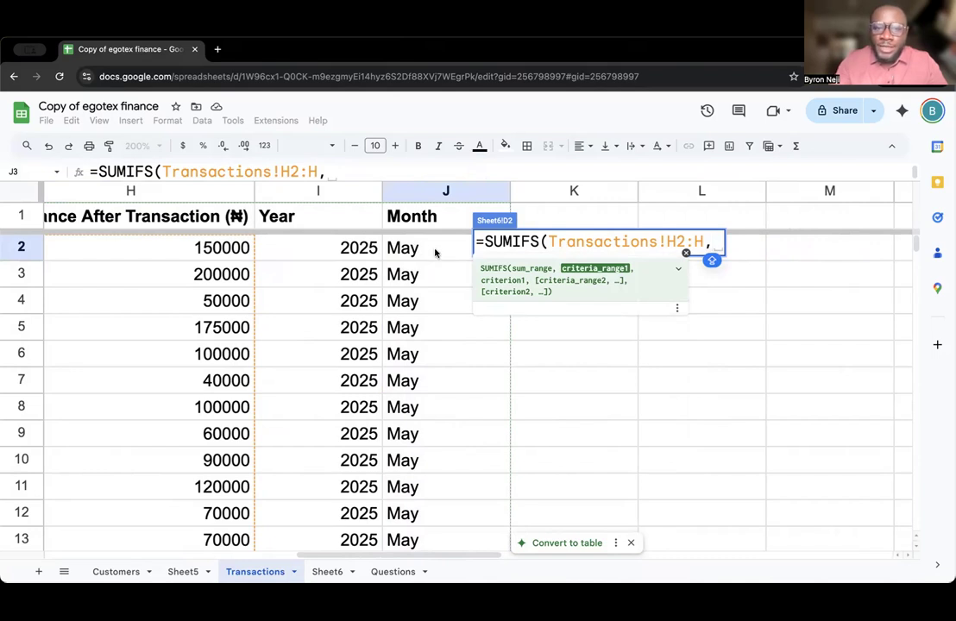
Add the Month column Transactions!J2:J as the first criteria range of the SUMIFS, with "July" as its criterion
{"action": "left_click", "coordinate": [435, 252]}
{"action": "type", "text": ":J"}
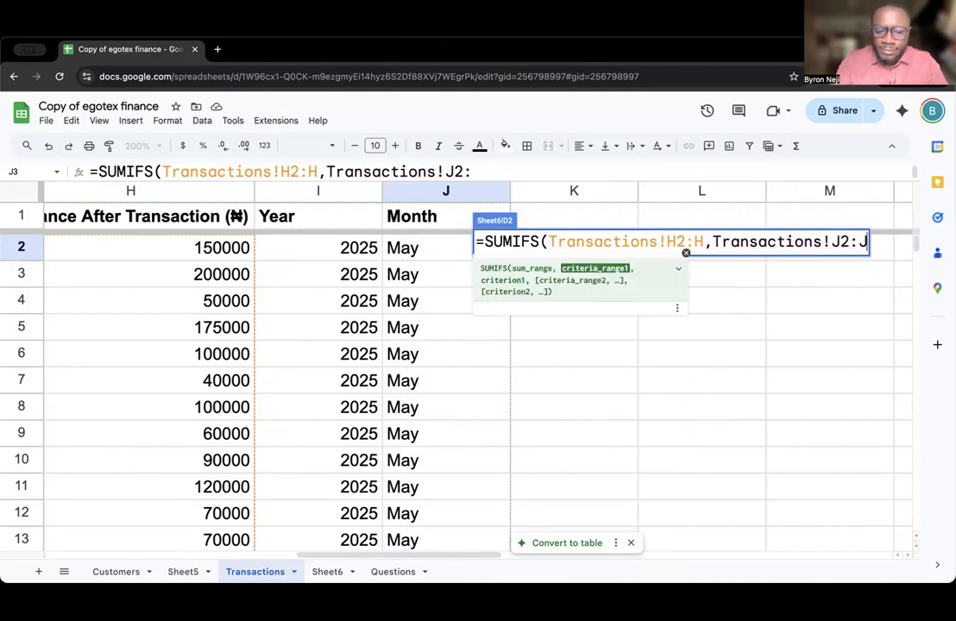
{"action": "type", "text": ","}
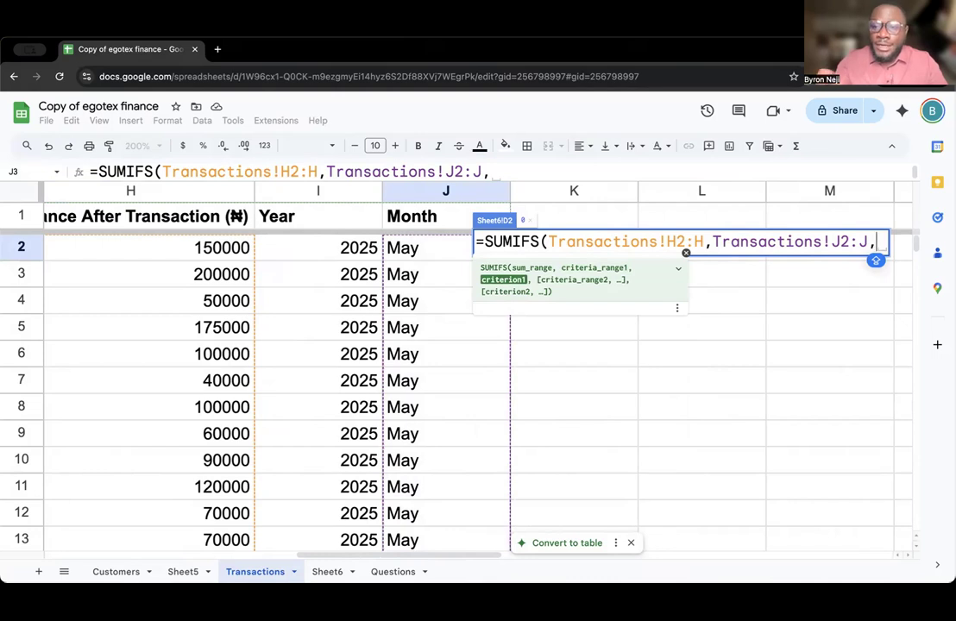
{"action": "type", "text": "\""}
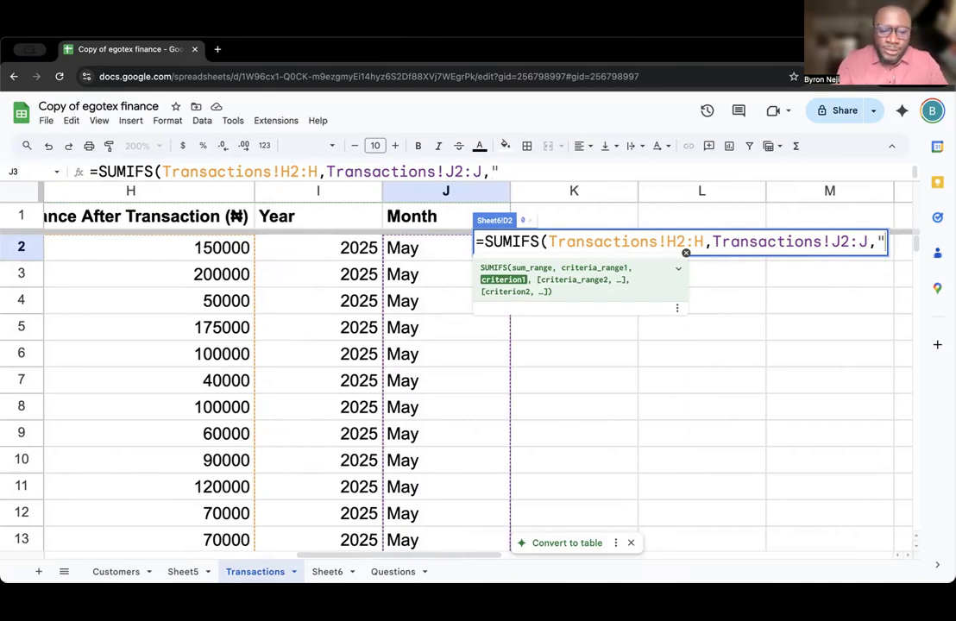
{"action": "type", "text": "Ju"}
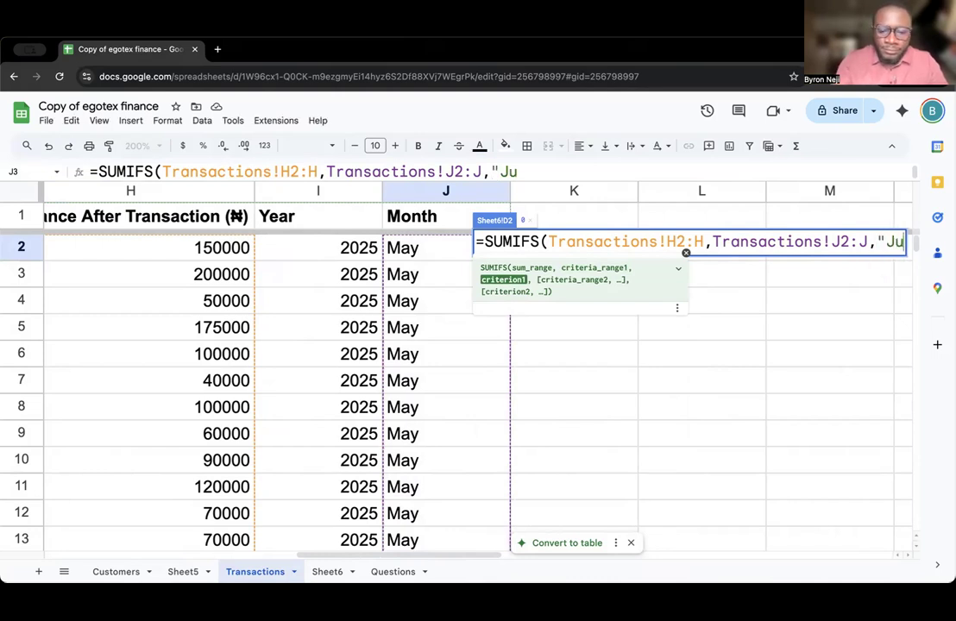
{"action": "type", "text": "ly\""}
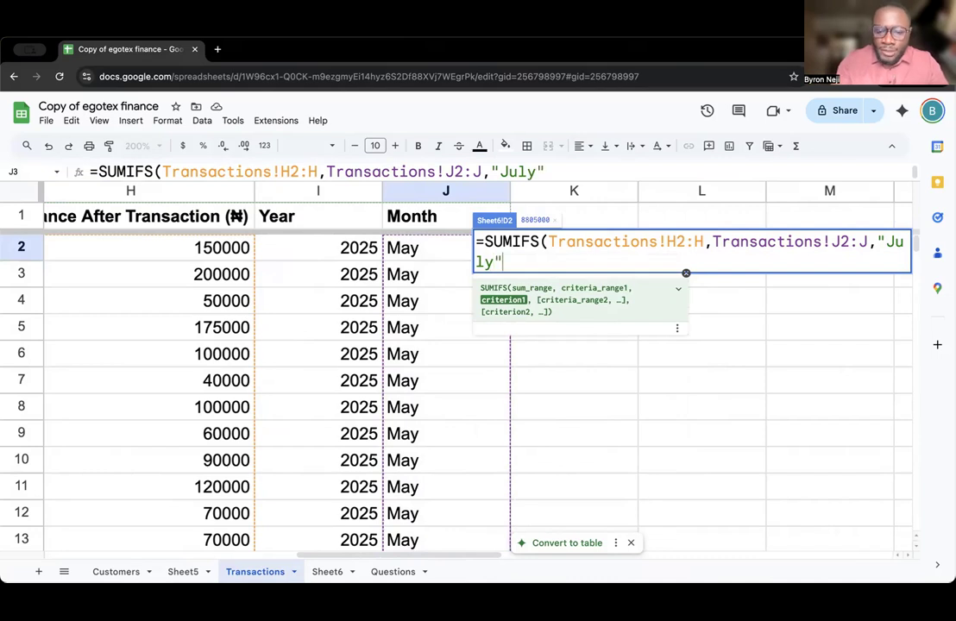
{"action": "type", "text": ","}
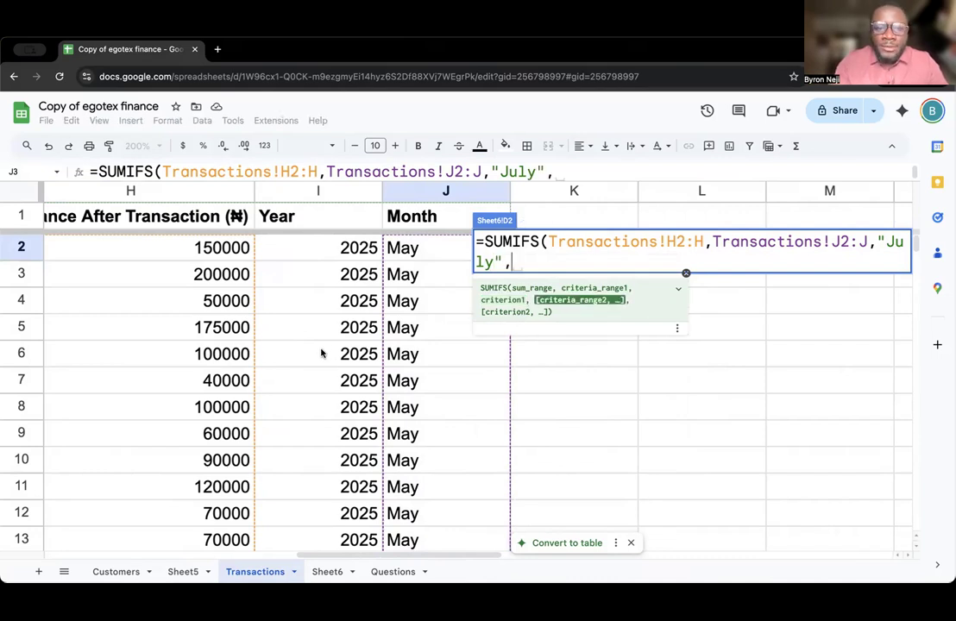
Add the Branch column Transactions!D2:D as the second criteria range, matched to B2 on Sheet6, and complete the formula
{"action": "scroll", "coordinate": [323, 352], "scroll_direction": "left", "scroll_amount": 2}
{"action": "scroll", "coordinate": [323, 352], "scroll_direction": "left", "scroll_amount": 5}
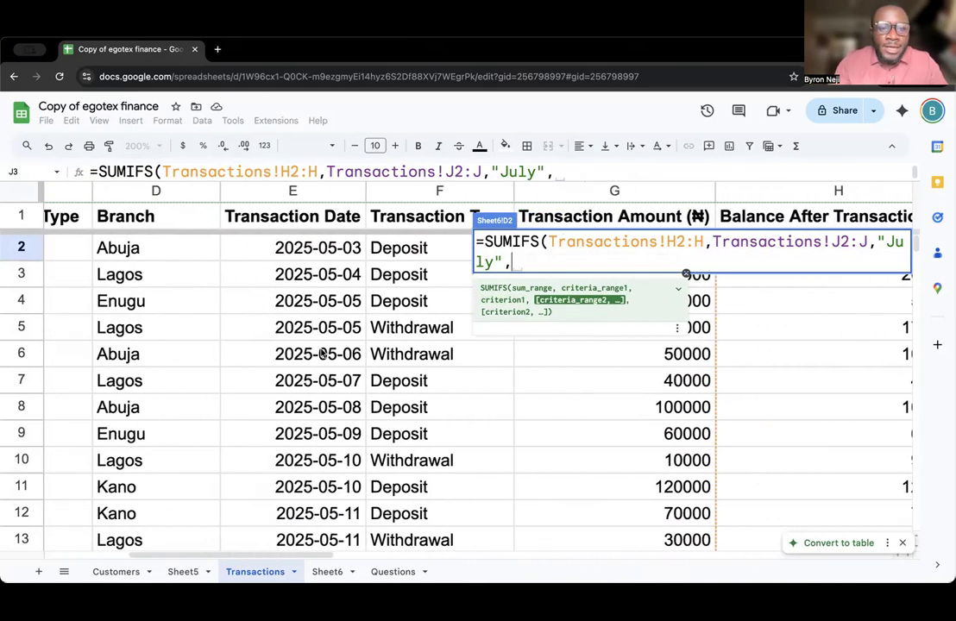
{"action": "left_click", "coordinate": [221, 250]}
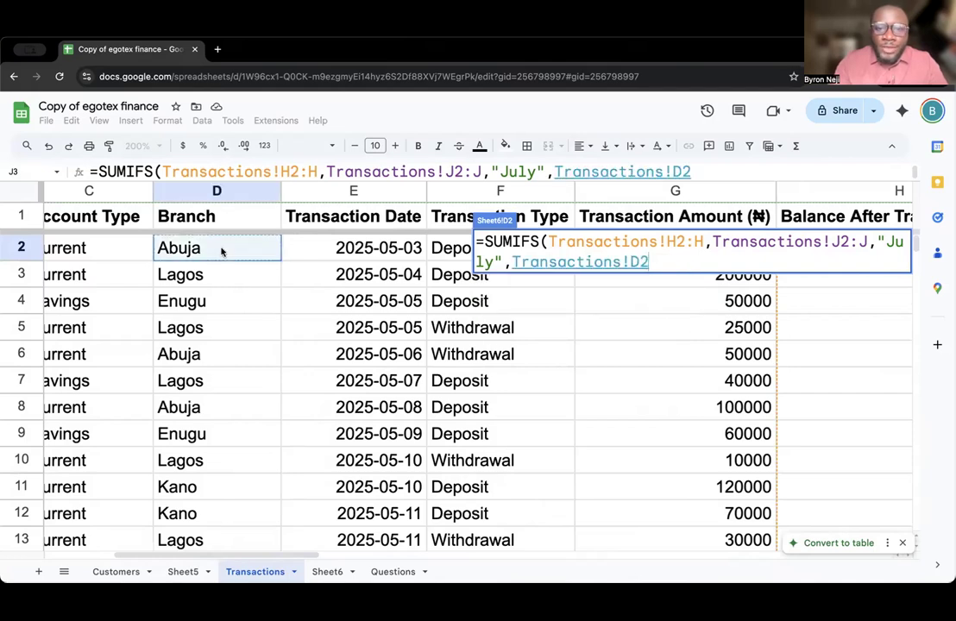
{"action": "type", "text": ":"}
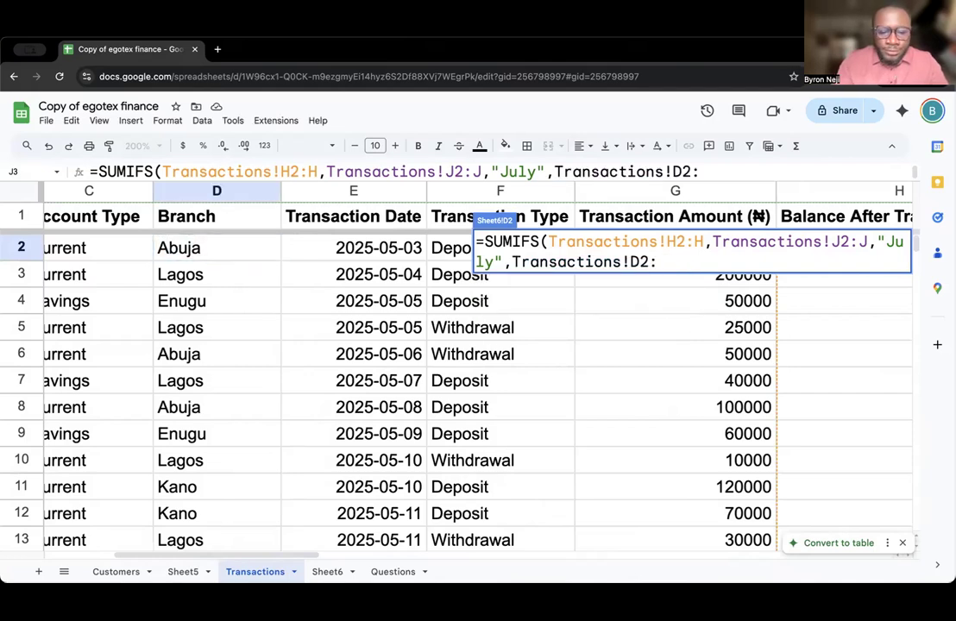
{"action": "type", "text": "D,"}
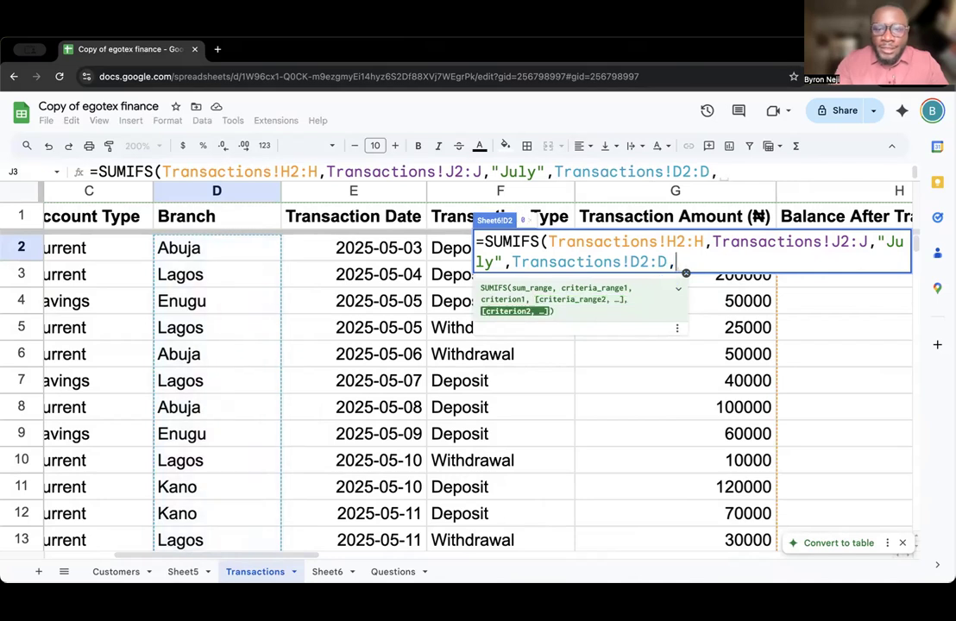
{"action": "left_click", "coordinate": [329, 571]}
{"action": "left_click", "coordinate": [233, 249]}
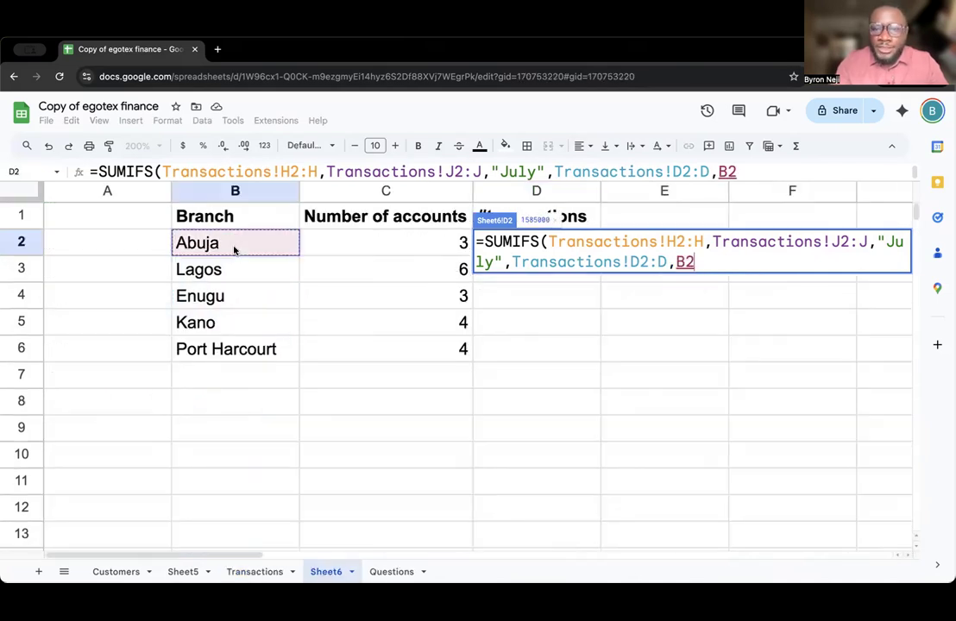
{"action": "key", "text": "Return"}
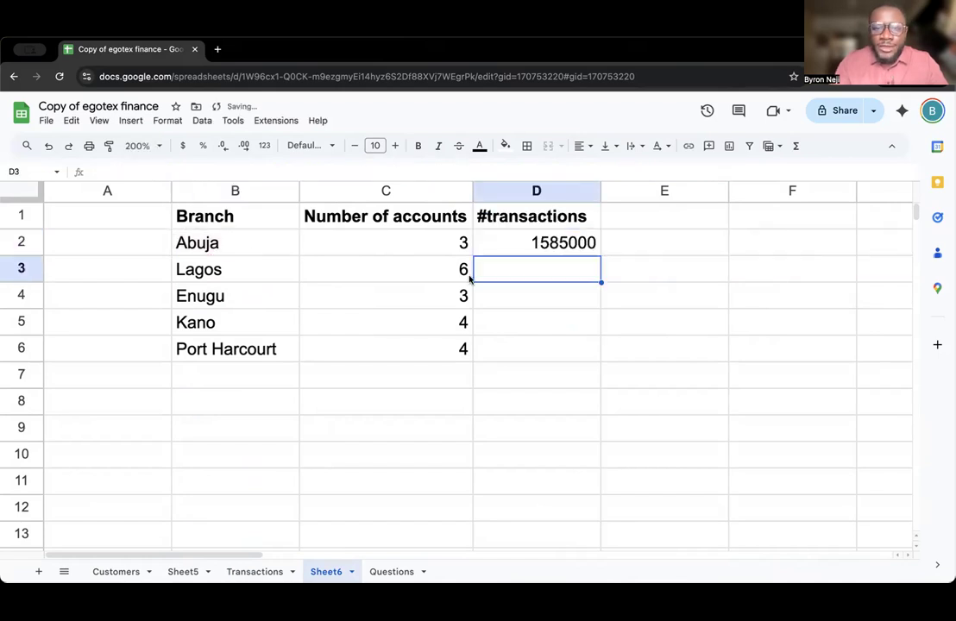
Try to lock the sum range of Abuja's SUMIFS formula in D2 as Transactions!$H$2:$H
{"action": "left_click", "coordinate": [552, 247]}
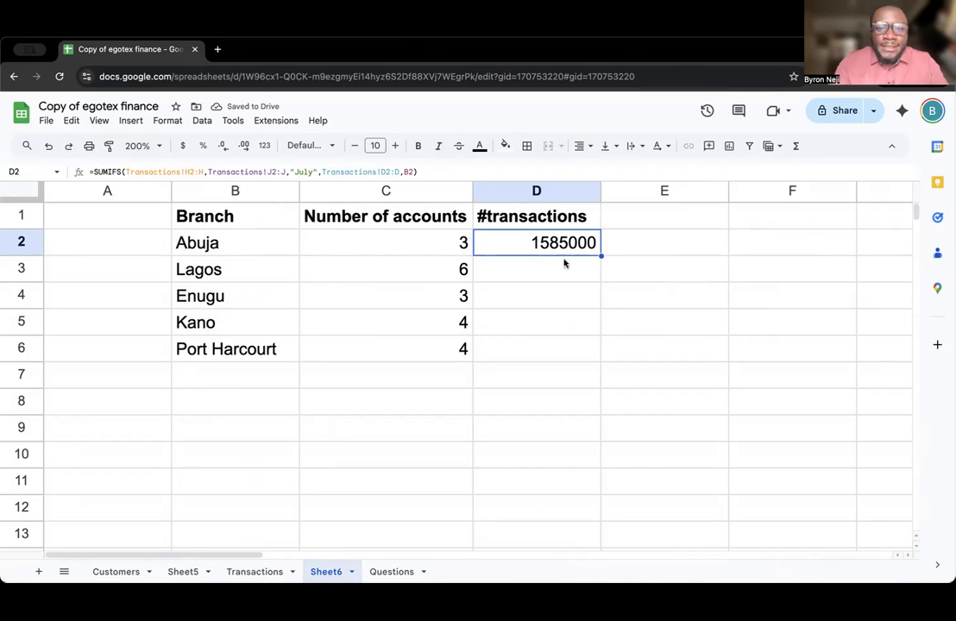
{"action": "double_click", "coordinate": [556, 245]}
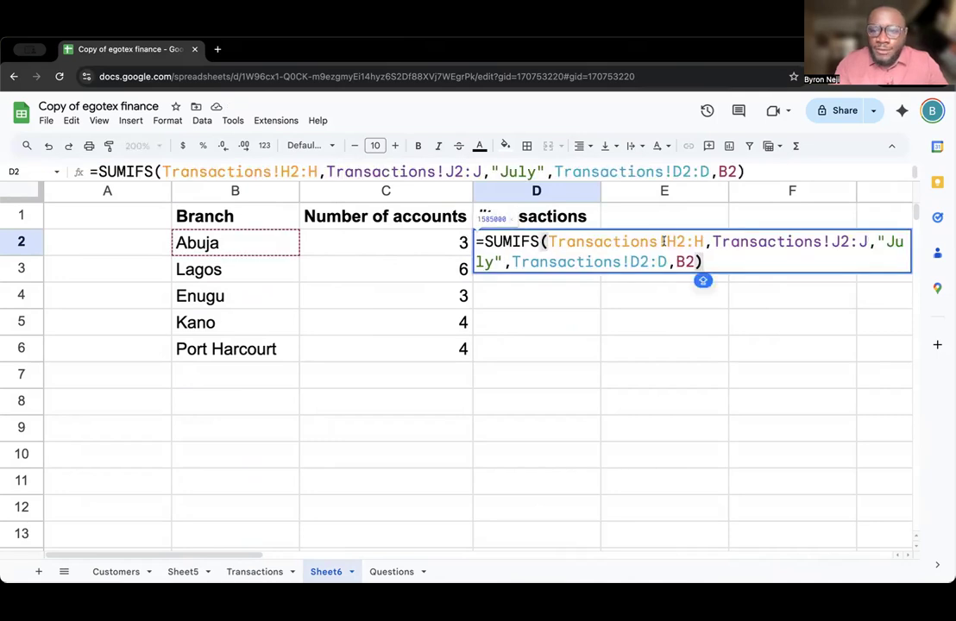
{"action": "left_click", "coordinate": [663, 242]}
{"action": "type", "text": "$"}
{"action": "key", "text": "Right"}
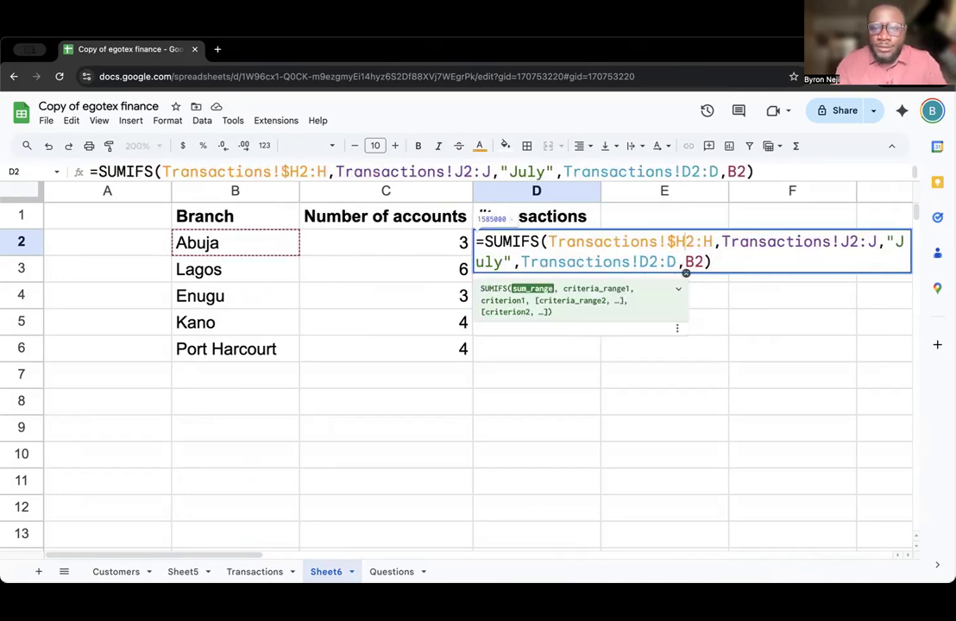
{"action": "type", "text": "$"}
{"action": "key", "text": "Right"}
{"action": "key", "text": "Right"}
{"action": "type", "text": "$"}
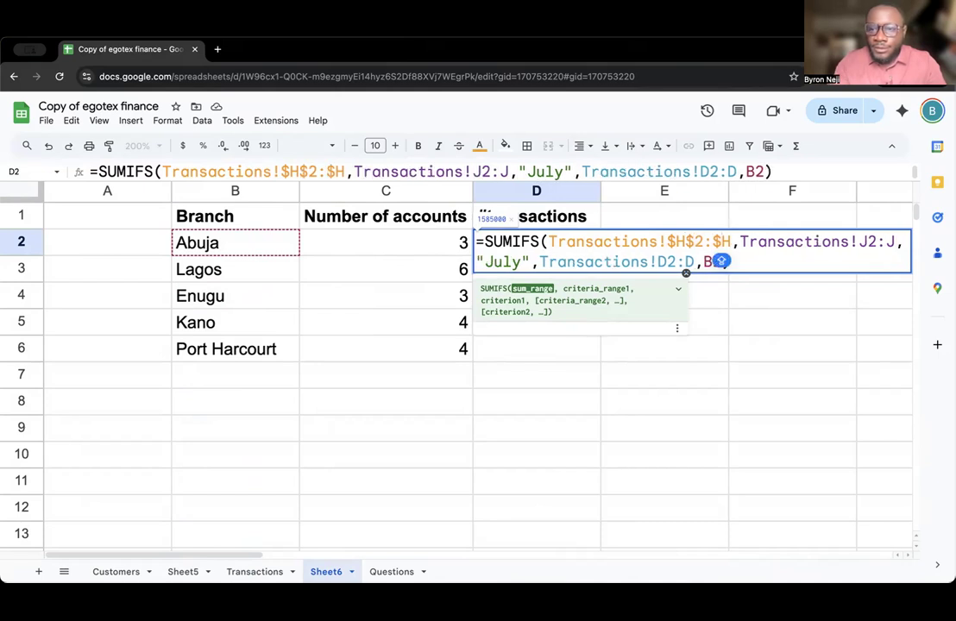
Try to add absolute references to the Month and Branch criteria ranges of the D2 formula and commit it
{"action": "left_click", "coordinate": [866, 243]}
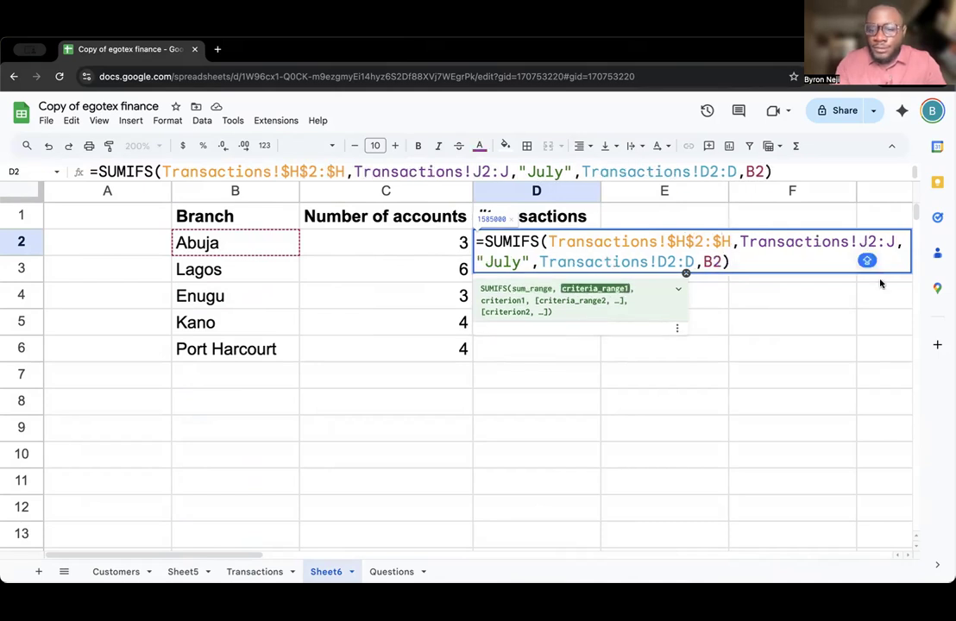
{"action": "type", "text": "$J"}
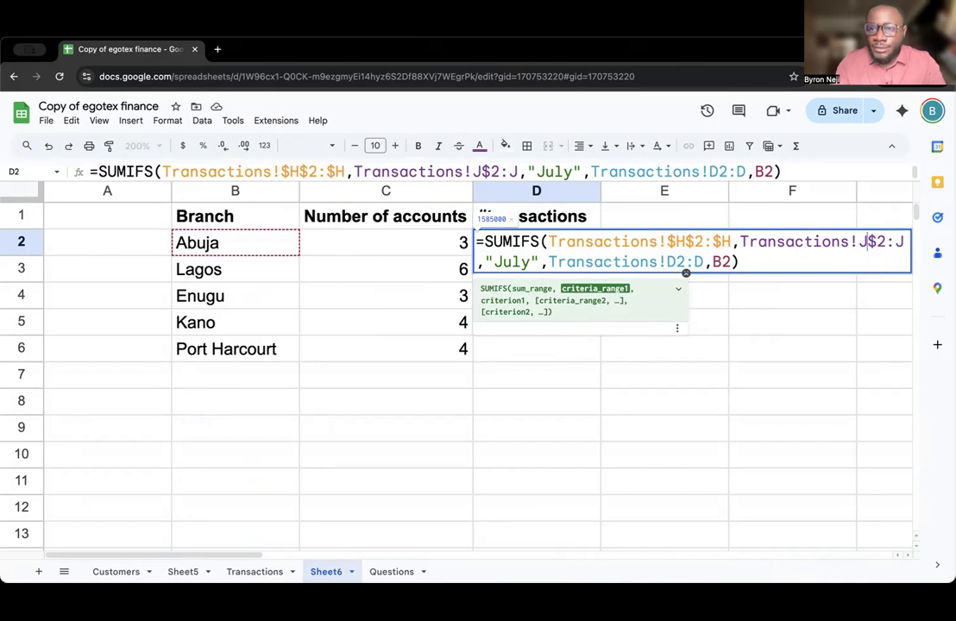
{"action": "type", "text": "$2:"}
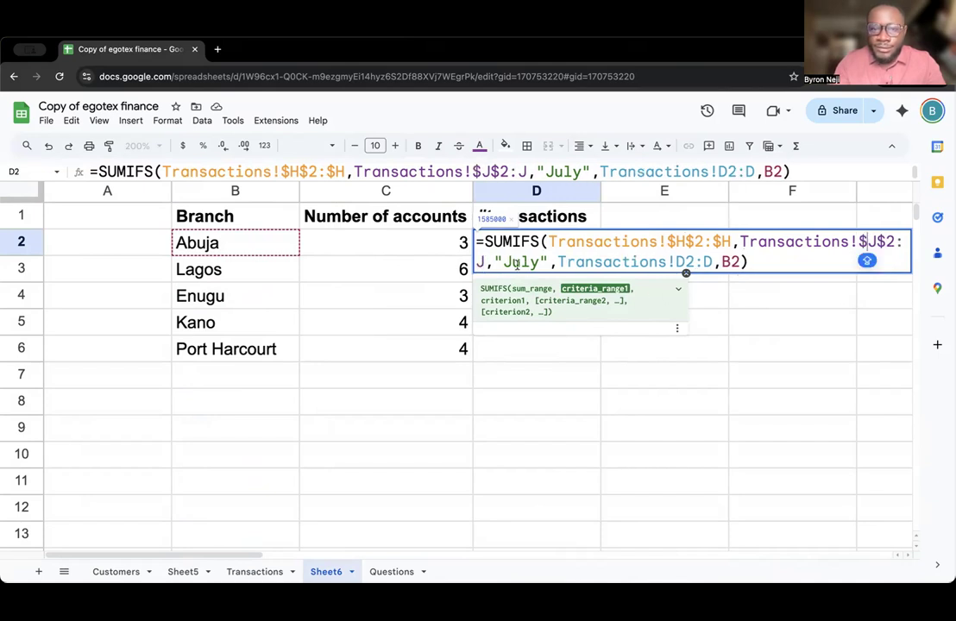
{"action": "type", "text": "4"}
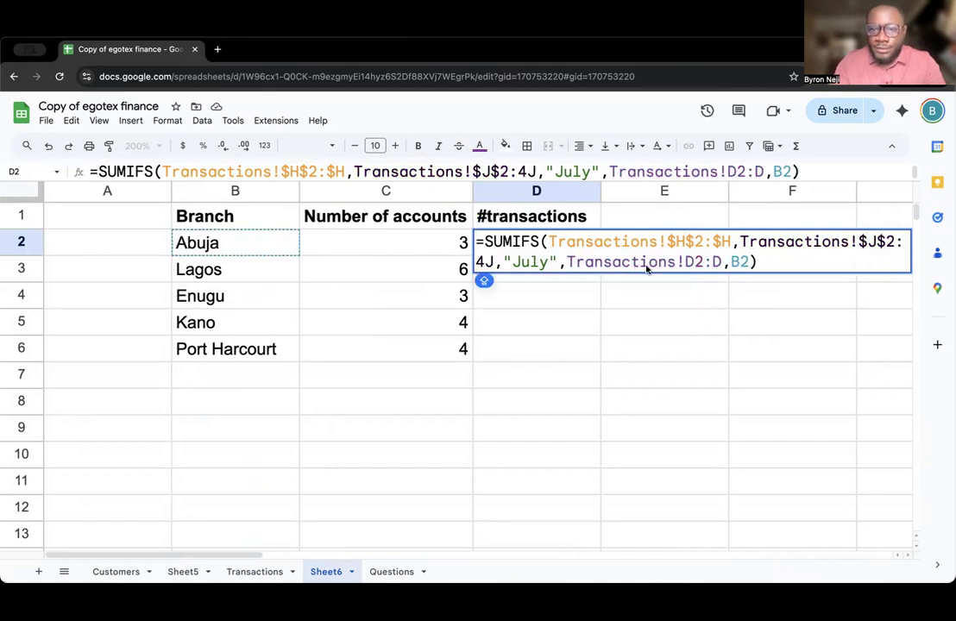
{"action": "left_click", "coordinate": [679, 262]}
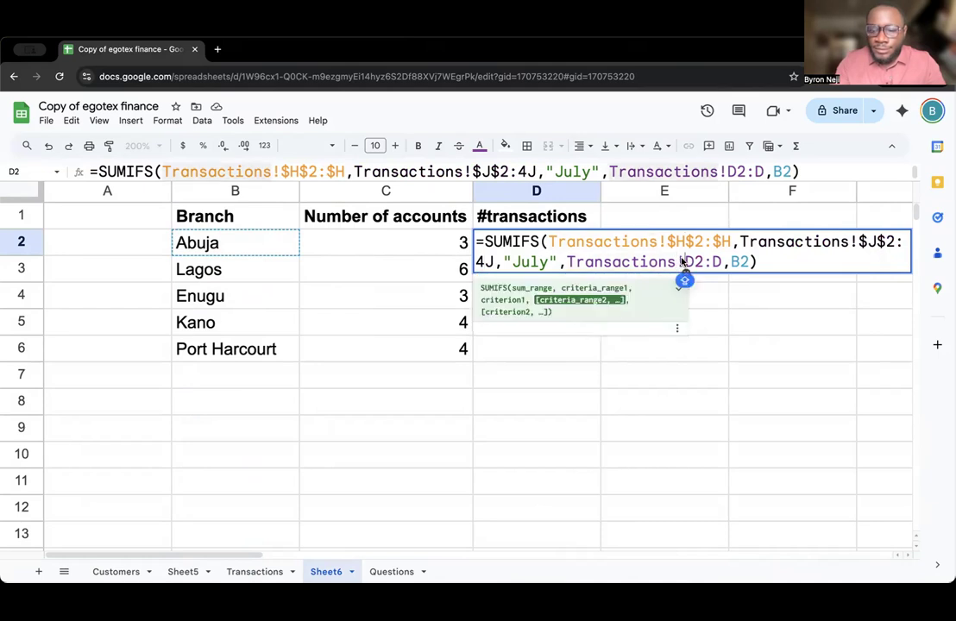
{"action": "type", "text": "$H$2:"}
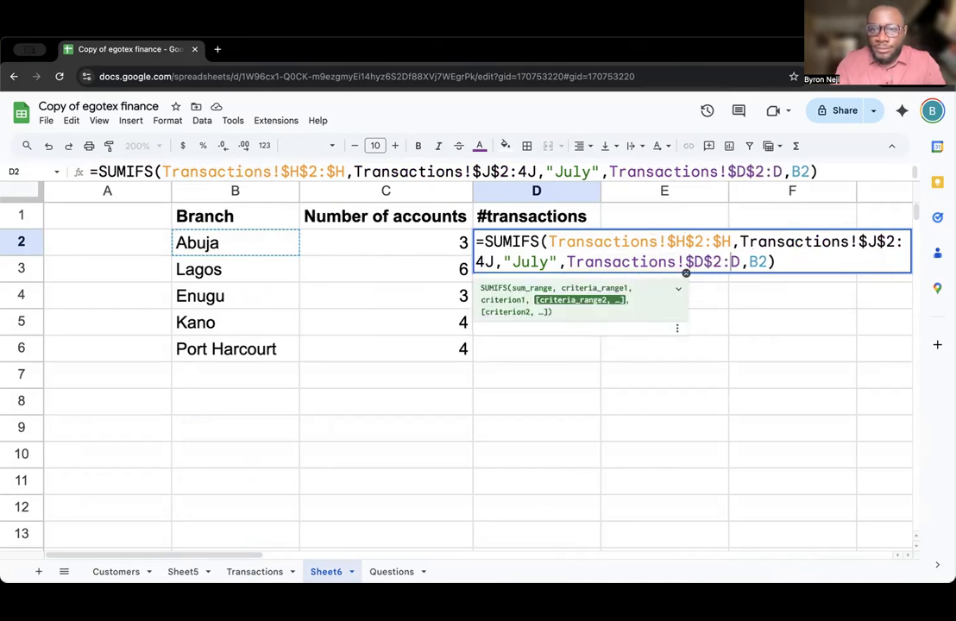
{"action": "type", "text": "$"}
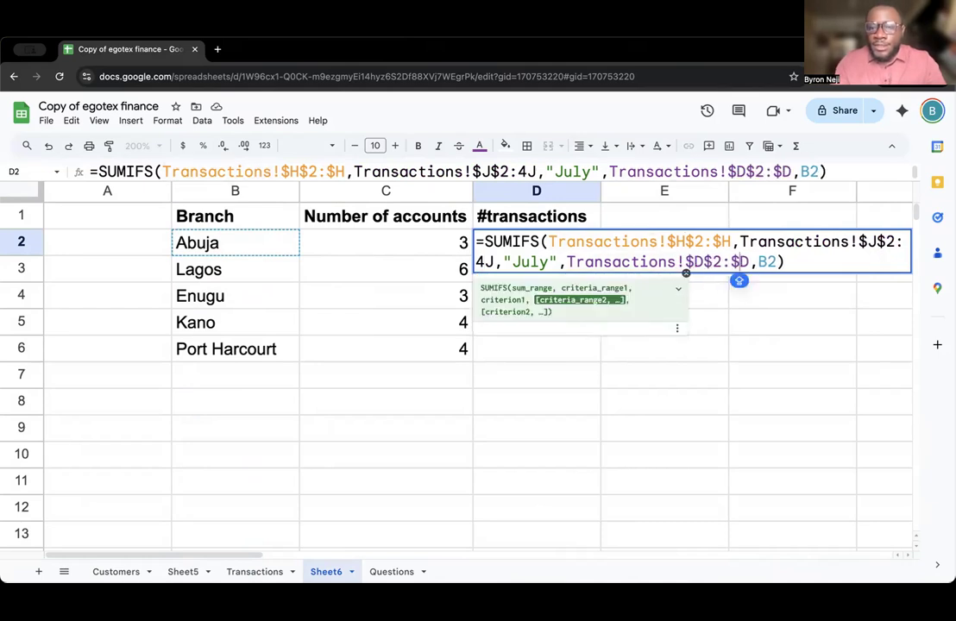
{"action": "key", "text": "Return"}
Try to correct the end of the Month criteria range in D2, and undo the absolute-reference edits to the formula
{"action": "double_click", "coordinate": [582, 243]}
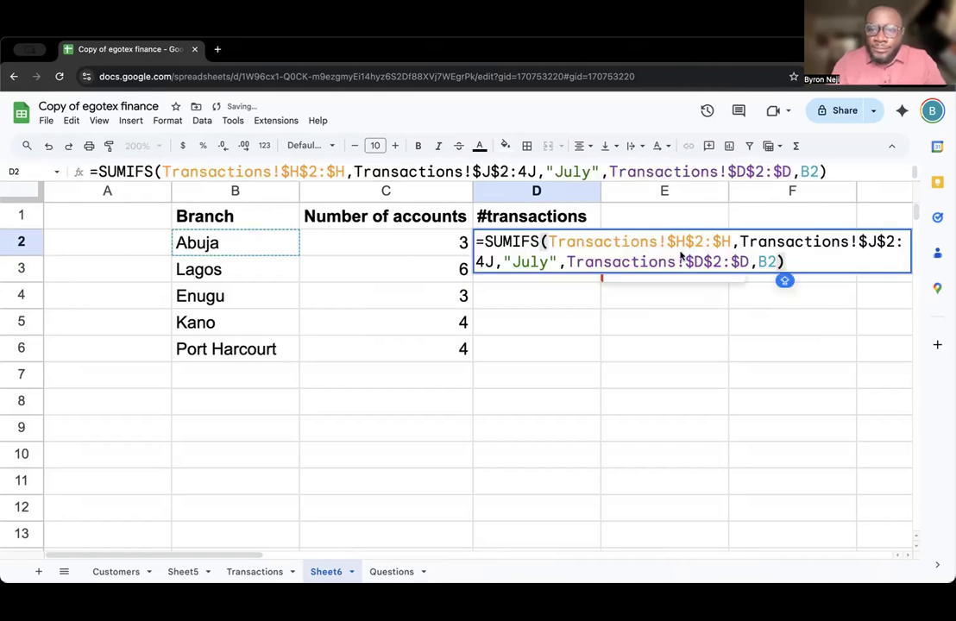
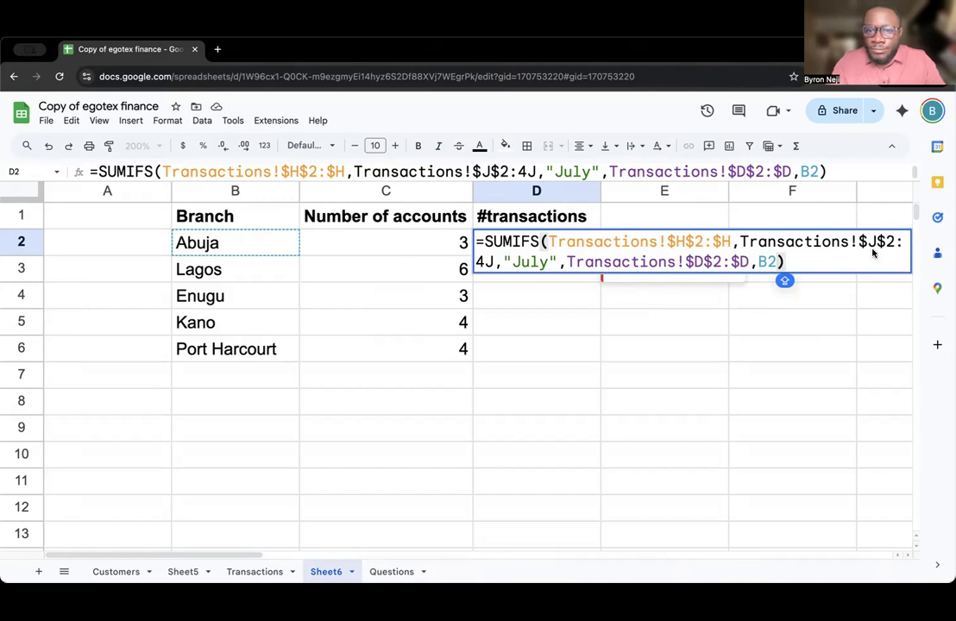
{"action": "left_click", "coordinate": [498, 269]}
{"action": "key", "text": "BackSpace"}
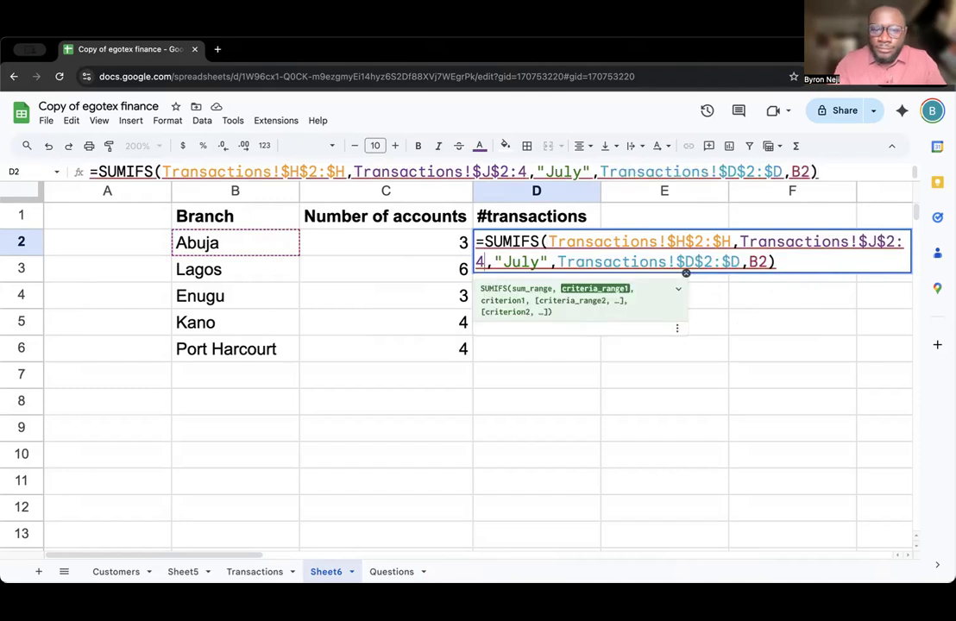
{"action": "left_click", "coordinate": [522, 379]}
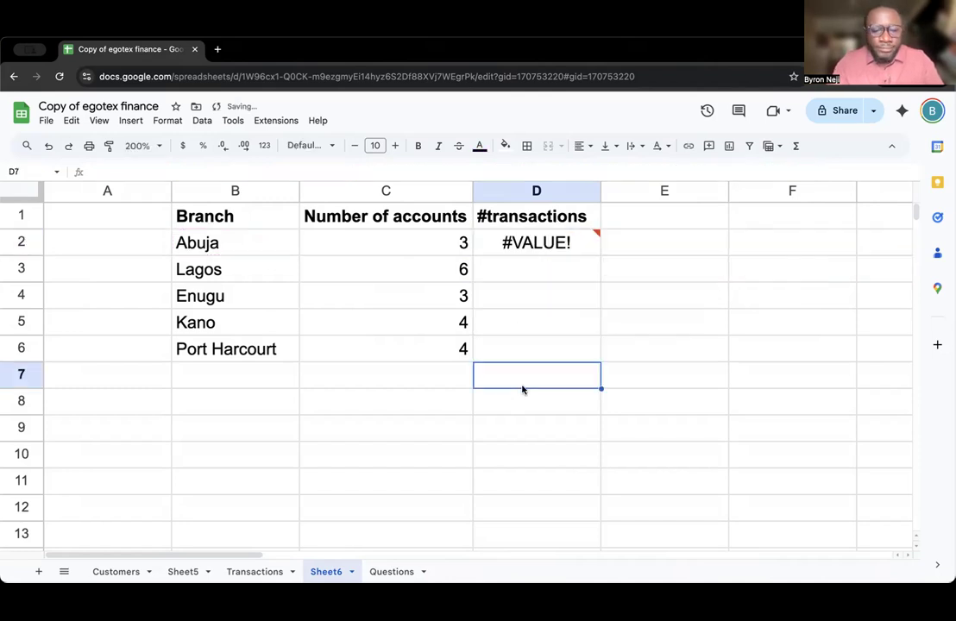
{"action": "key", "text": "ctrl+z"}
{"action": "key", "text": "ctrl+z"}
Make the sum range of the SUMIFS formula in D2 absolute as Transactions!$H$2:$H
{"action": "double_click", "coordinate": [552, 245]}
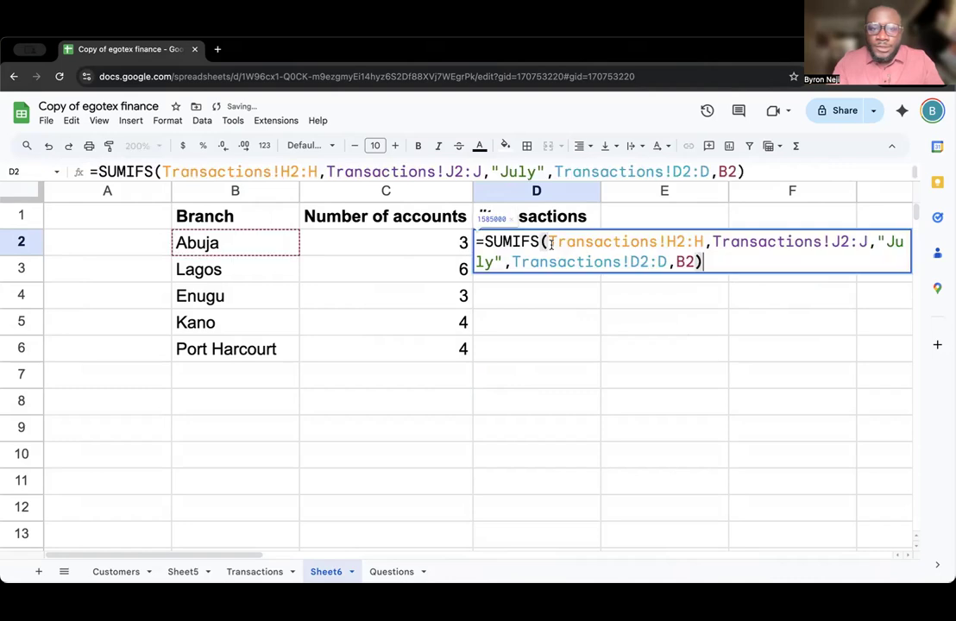
{"action": "left_click", "coordinate": [666, 242]}
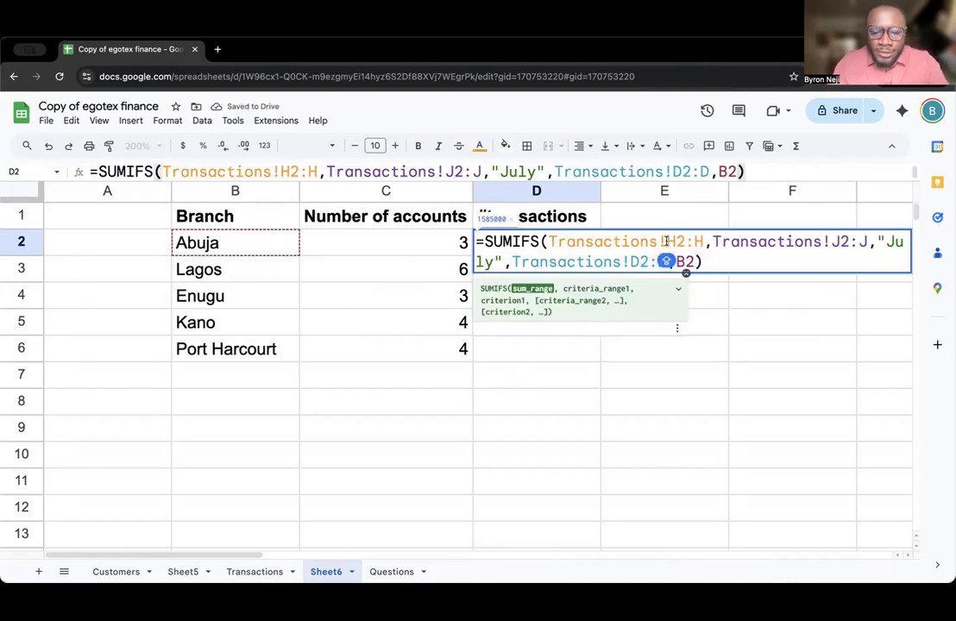
{"action": "type", "text": "$"}
{"action": "key", "text": "Right"}
{"action": "type", "text": "$"}
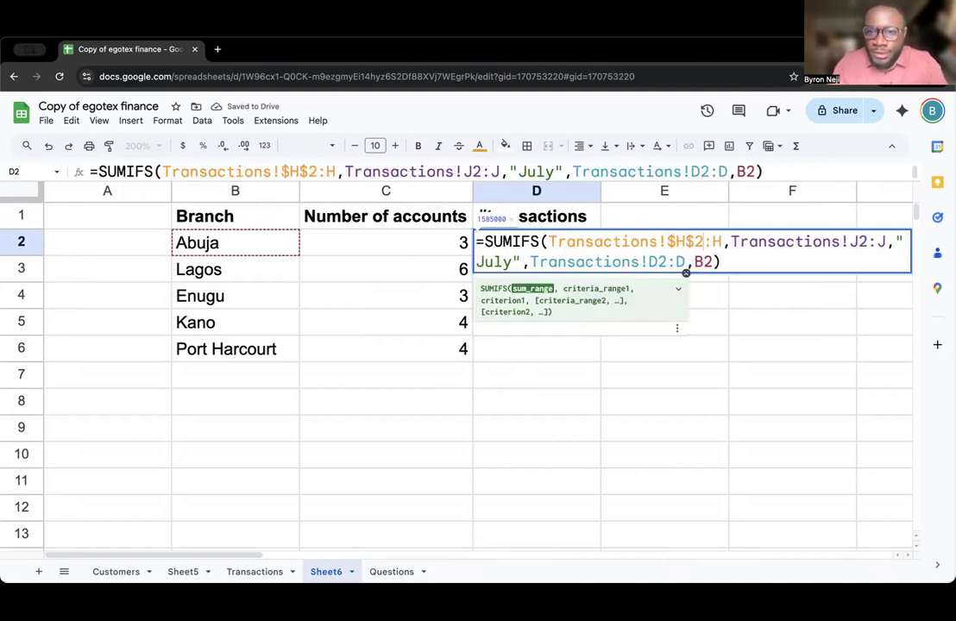
{"action": "key", "text": "Right"}
{"action": "key", "text": "Right"}
{"action": "type", "text": "$"}
Make the Month criteria range of the D2 formula absolute as Transactions!$J$2:$J
{"action": "left_click", "coordinate": [864, 245]}
{"action": "type", "text": "$"}
{"action": "key", "text": "Left"}
{"action": "key", "text": "Left"}
{"action": "type", "text": "$"}
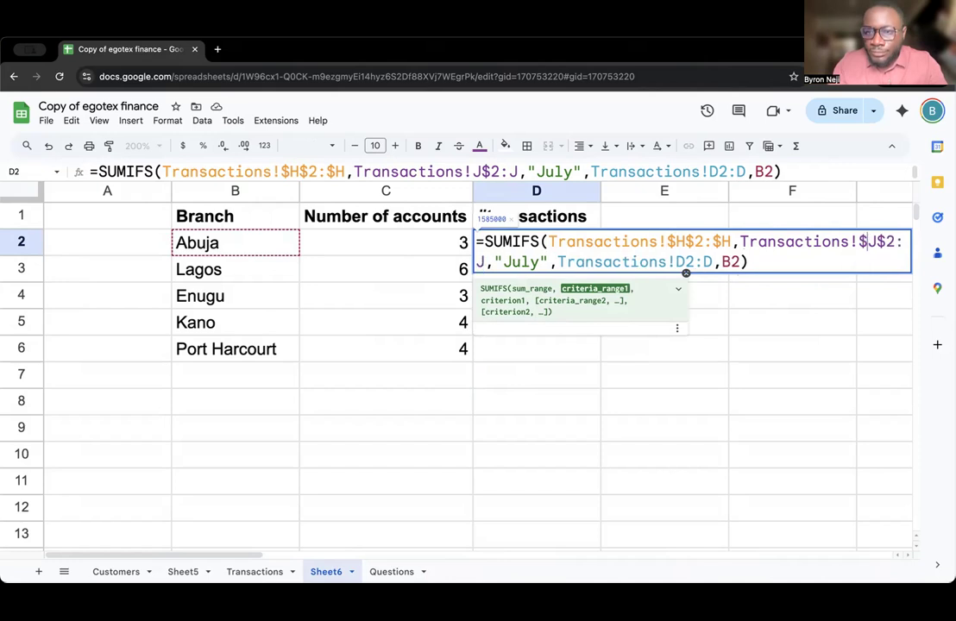
{"action": "left_click", "coordinate": [481, 263]}
{"action": "type", "text": "$"}
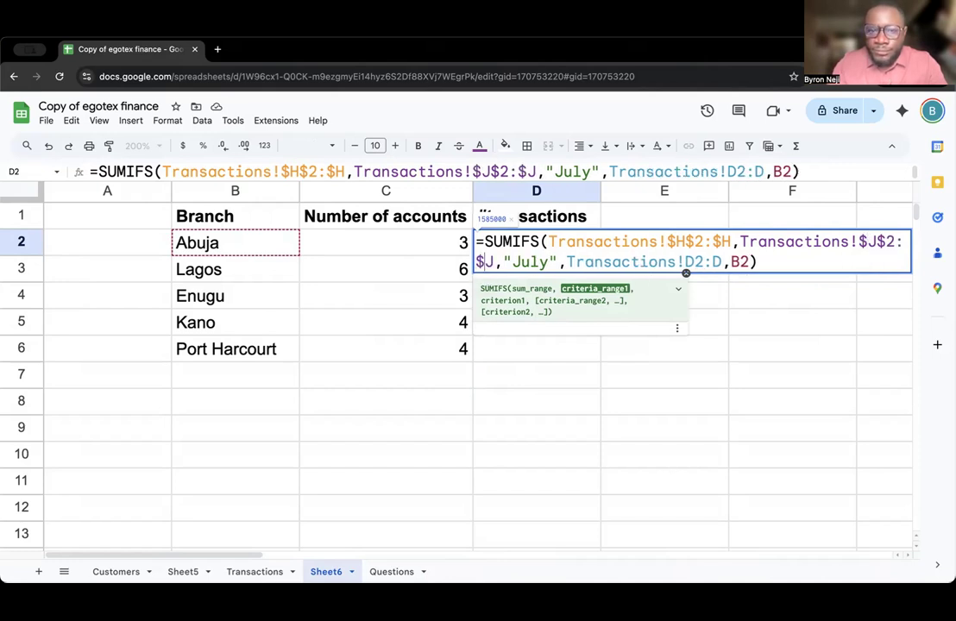
Make the Branch criteria range absolute as Transactions!$D$2:$D and commit the D2 formula
{"action": "left_click", "coordinate": [678, 262]}
{"action": "type", "text": "$H$"}
{"action": "key", "text": "Right"}
{"action": "key", "text": "Right"}
{"action": "type", "text": "$"}
{"action": "key", "text": "Return"}
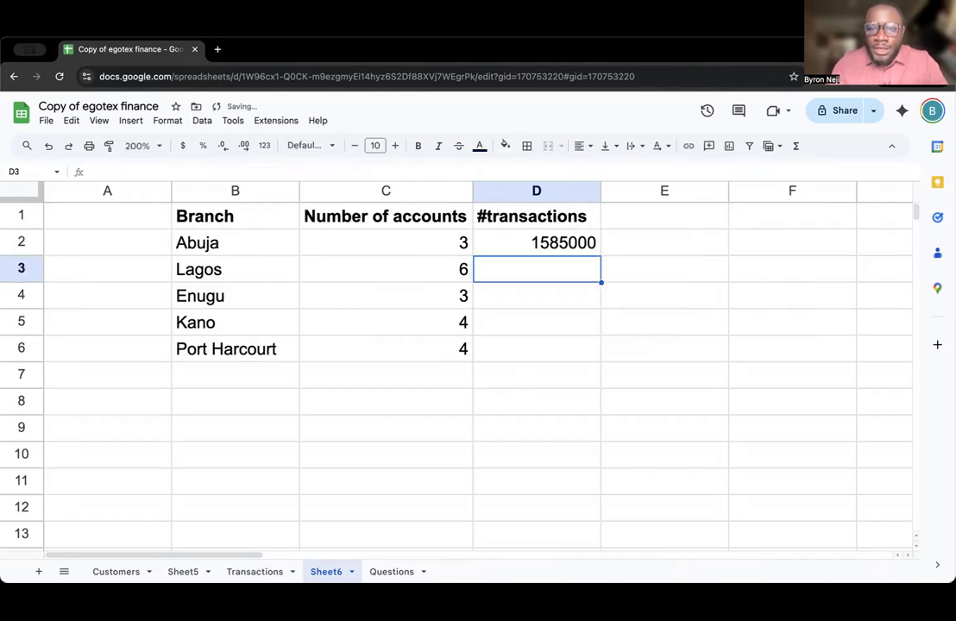
Fill the SUMIFS formula from D2 down to D6 for the remaining branches
{"action": "left_click", "coordinate": [583, 247]}
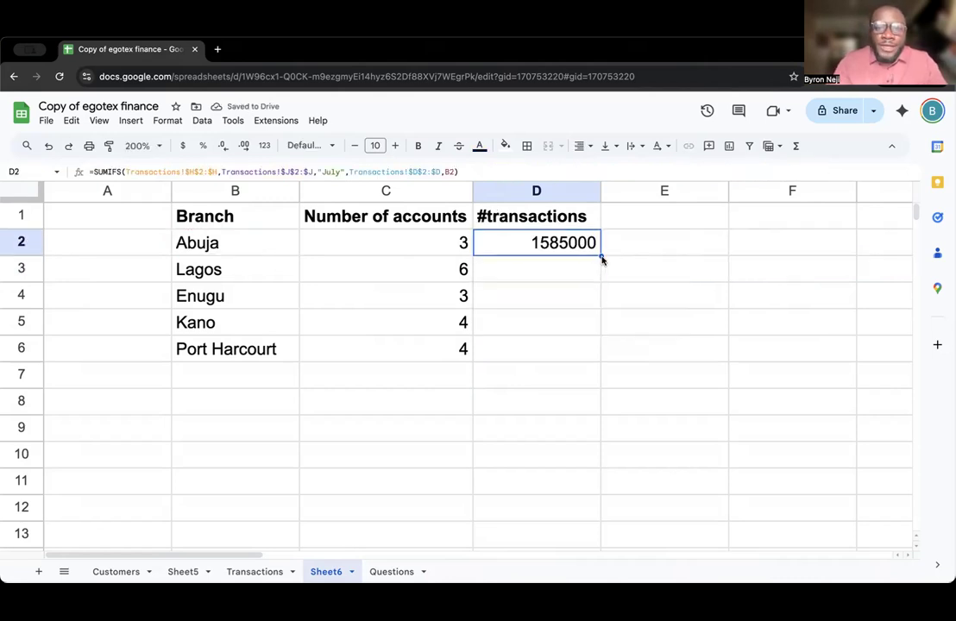
{"action": "left_click_drag", "start_coordinate": [599, 256], "coordinate": [584, 365]}
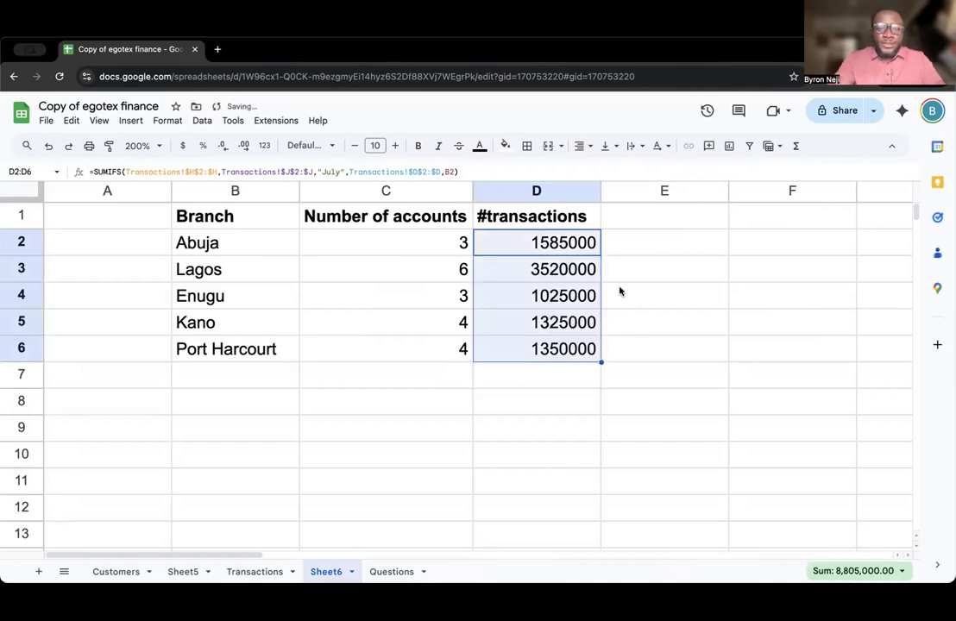
{"action": "left_click", "coordinate": [584, 244]}
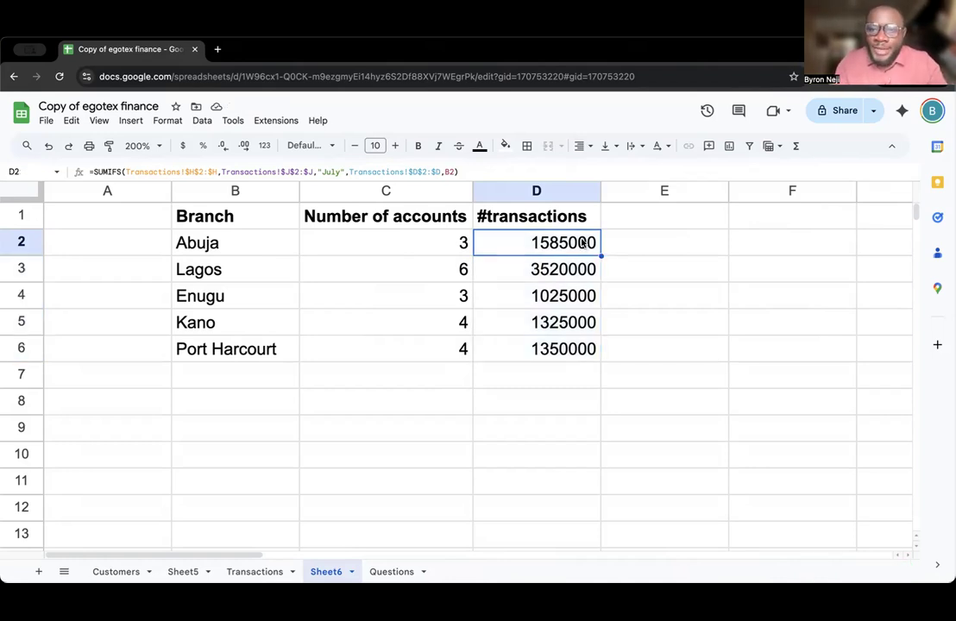
{"action": "left_click", "coordinate": [654, 226]}
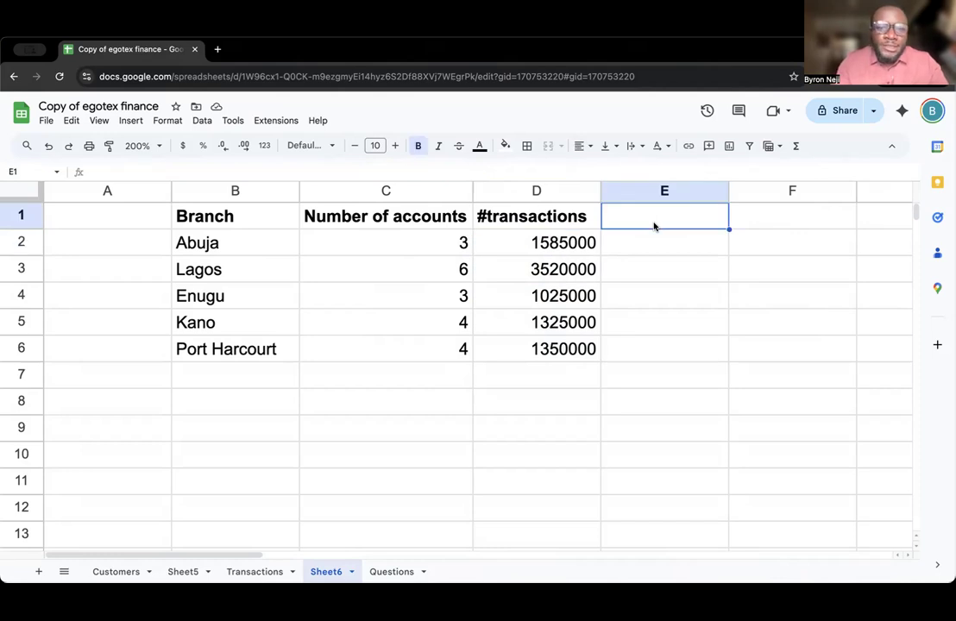
Add a data validation rule to A2 on Sheet6 with the criteria Dropdown (from a range)
{"action": "left_click", "coordinate": [94, 247]}
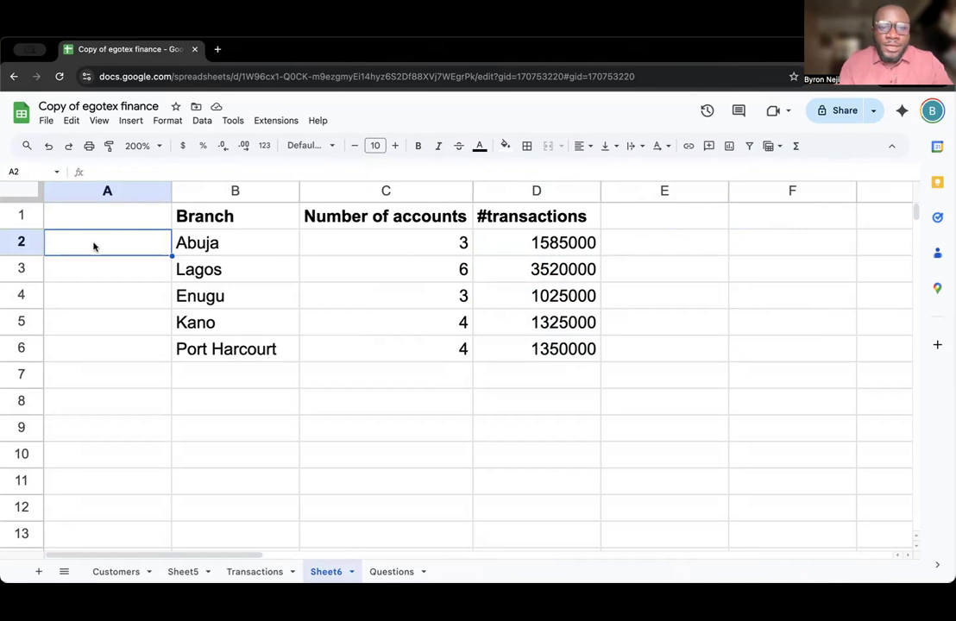
{"action": "left_click", "coordinate": [203, 122]}
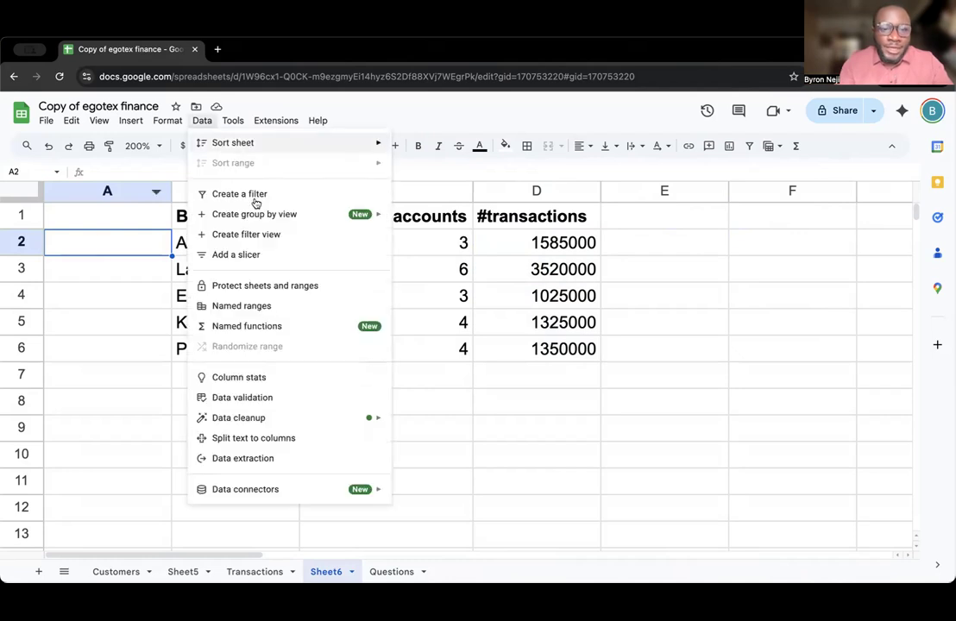
{"action": "left_click", "coordinate": [284, 397]}
{"action": "left_click", "coordinate": [852, 192]}
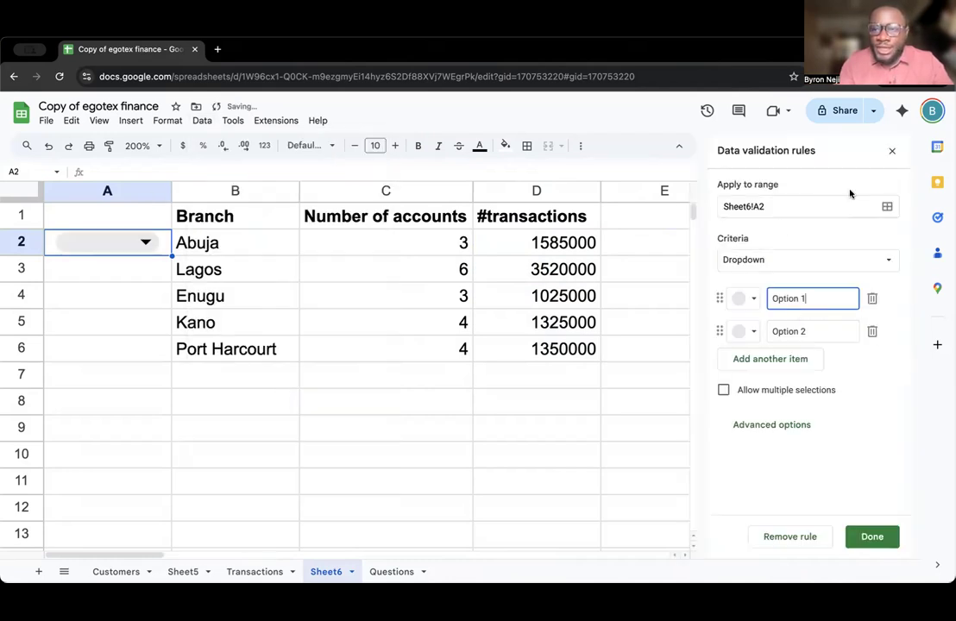
{"action": "left_click", "coordinate": [886, 263]}
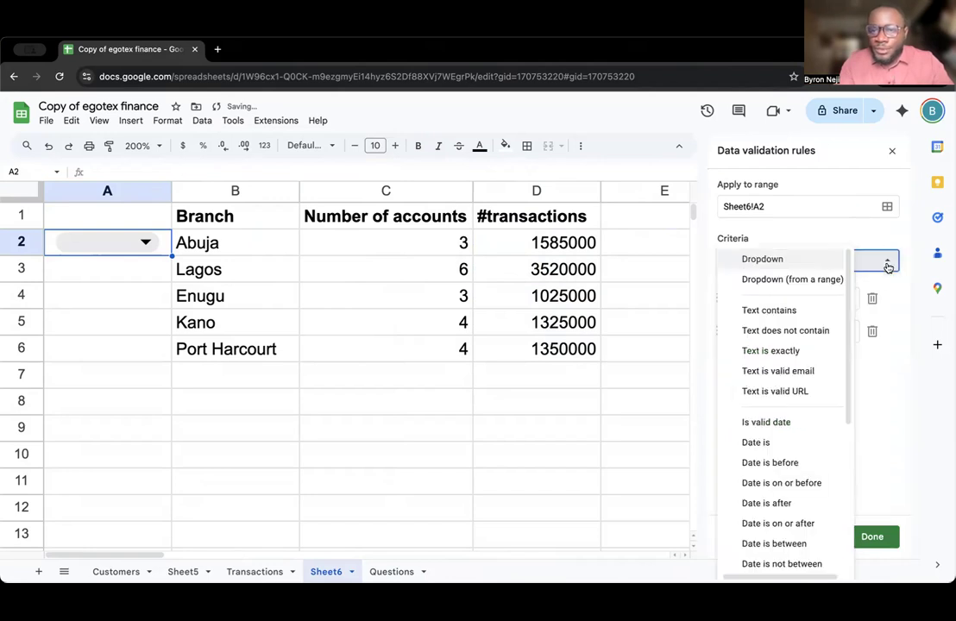
{"action": "left_click", "coordinate": [833, 282]}
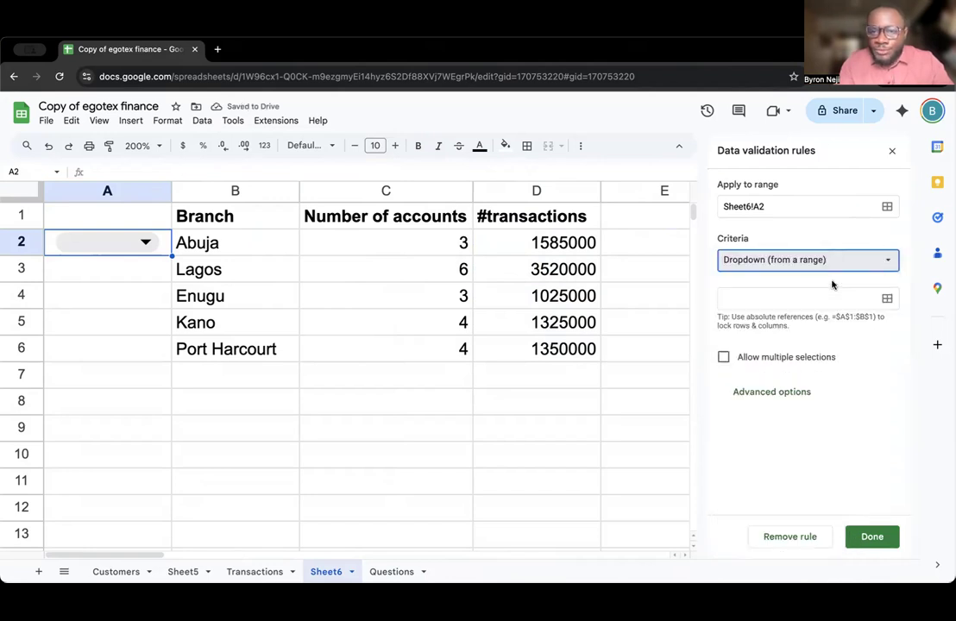
Set the A2 dropdown's source to the Month column range Transactions!J2:J
{"action": "left_click", "coordinate": [887, 299]}
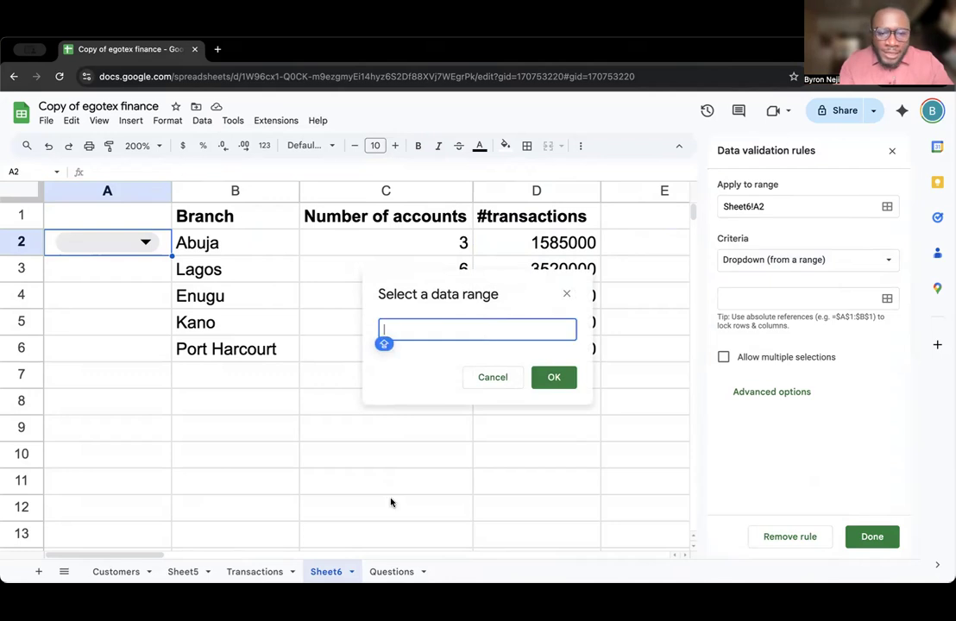
{"action": "left_click", "coordinate": [252, 573]}
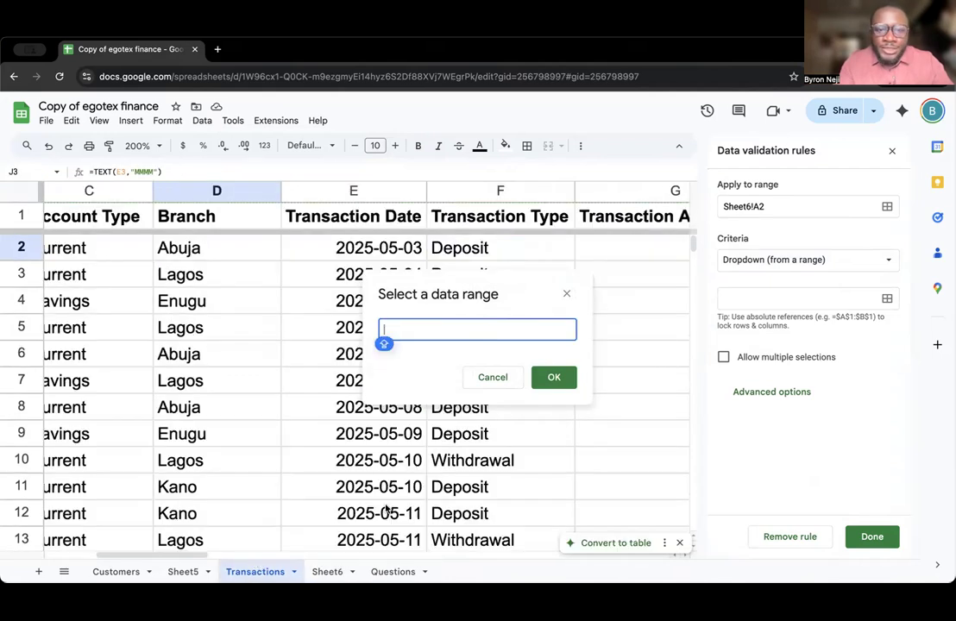
{"action": "scroll", "coordinate": [387, 509], "scroll_direction": "right", "scroll_amount": 10}
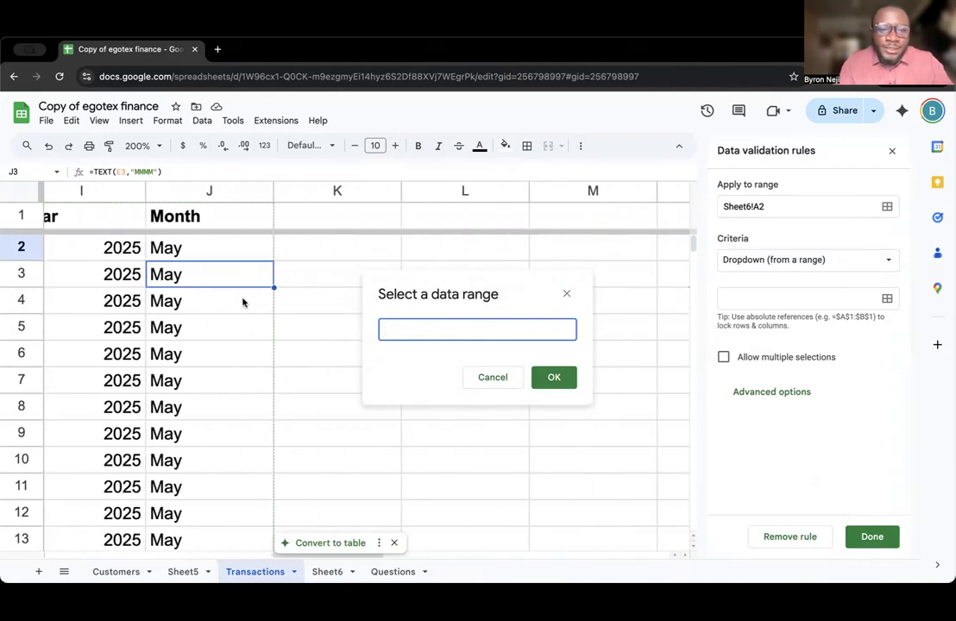
{"action": "left_click", "coordinate": [230, 249]}
{"action": "left_click", "coordinate": [464, 332]}
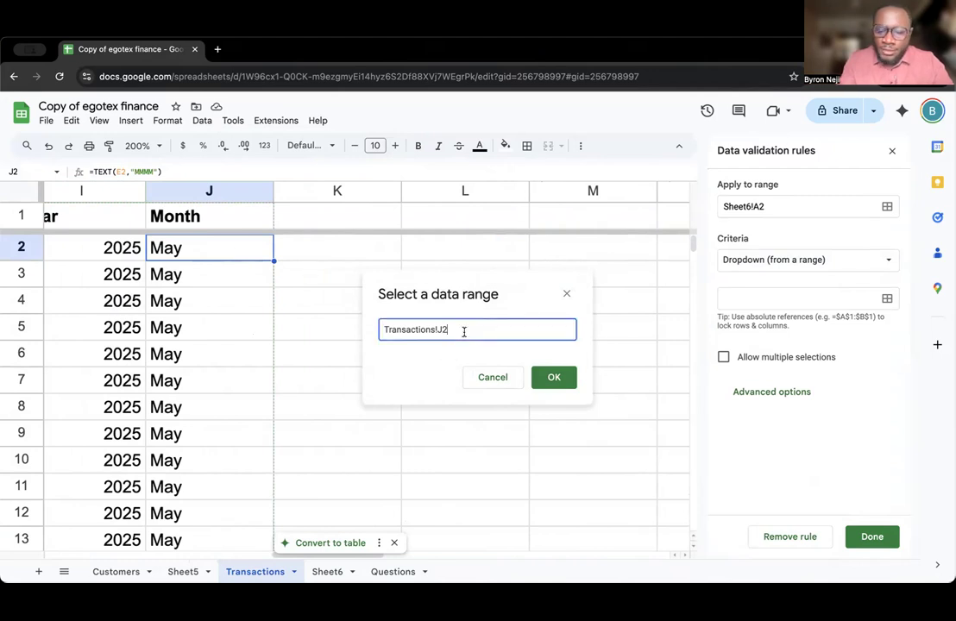
{"action": "type", "text": ":J"}
{"action": "key", "text": "Return"}
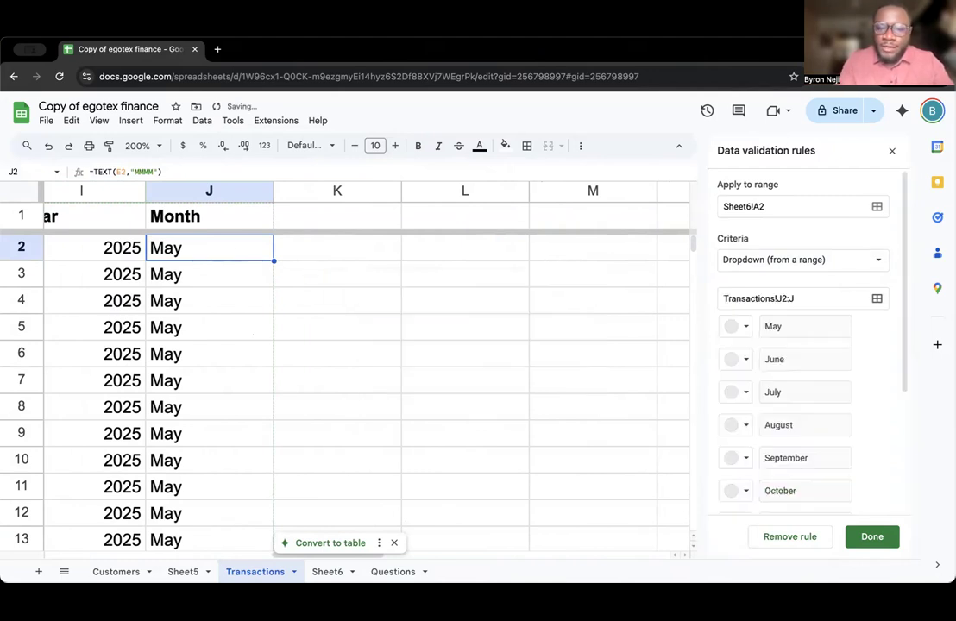
Select July from the month dropdown in A2 on Sheet6
{"action": "left_click", "coordinate": [330, 571]}
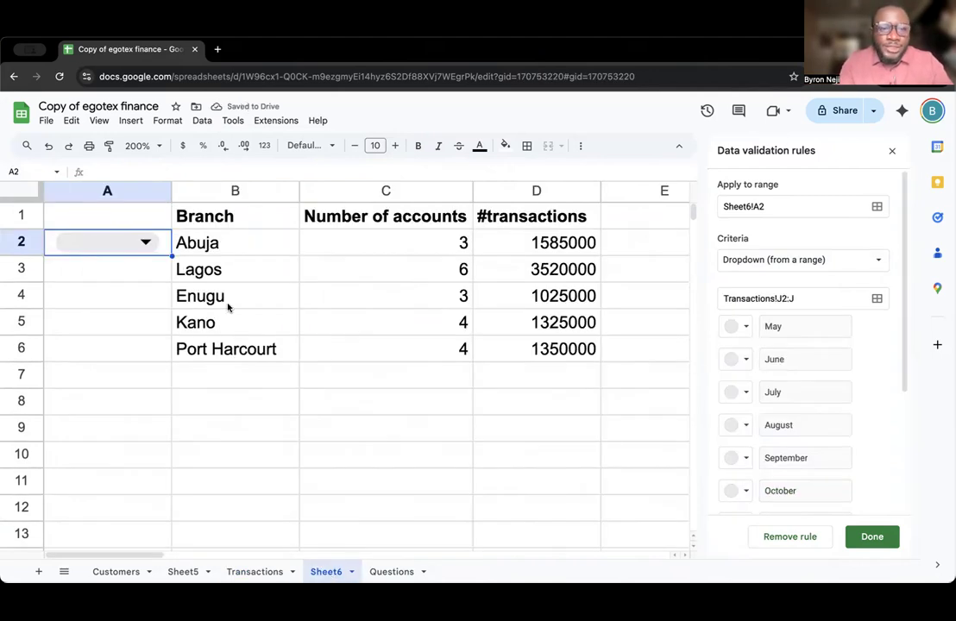
{"action": "left_click", "coordinate": [143, 242]}
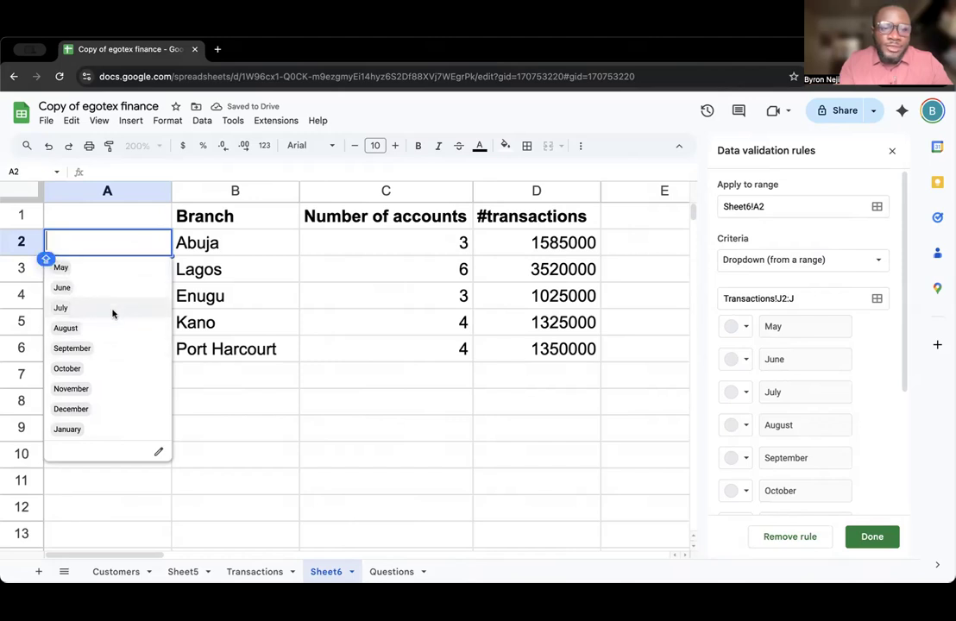
{"action": "left_click", "coordinate": [112, 309]}
Copy the full SUMIFS formula text from D2 into E2 and finish the A2 data validation rule
{"action": "scroll", "coordinate": [353, 369], "scroll_direction": "right", "scroll_amount": 2}
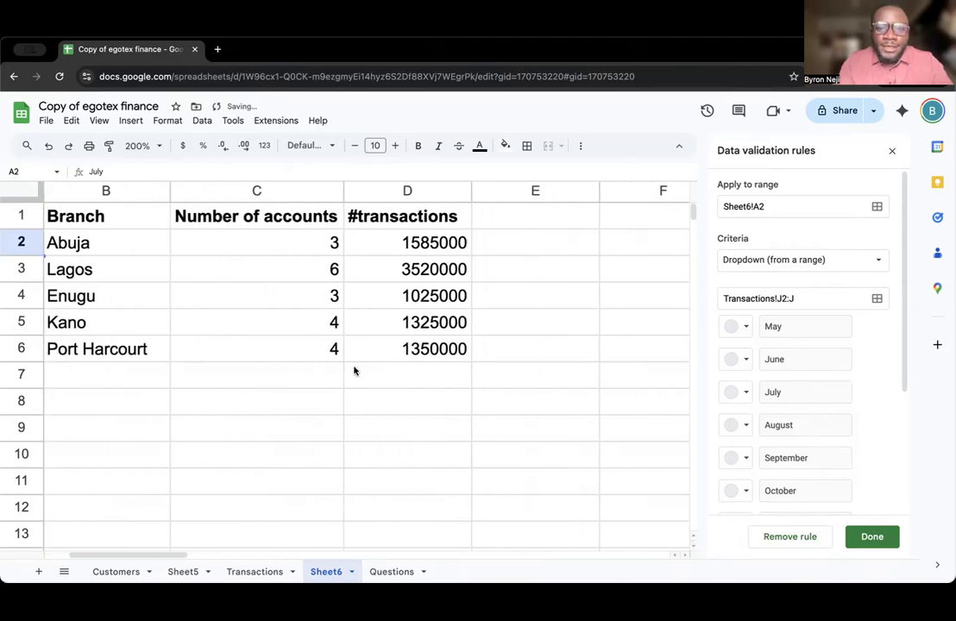
{"action": "double_click", "coordinate": [427, 246]}
{"action": "key", "text": "super+a"}
{"action": "key", "text": "super+c"}
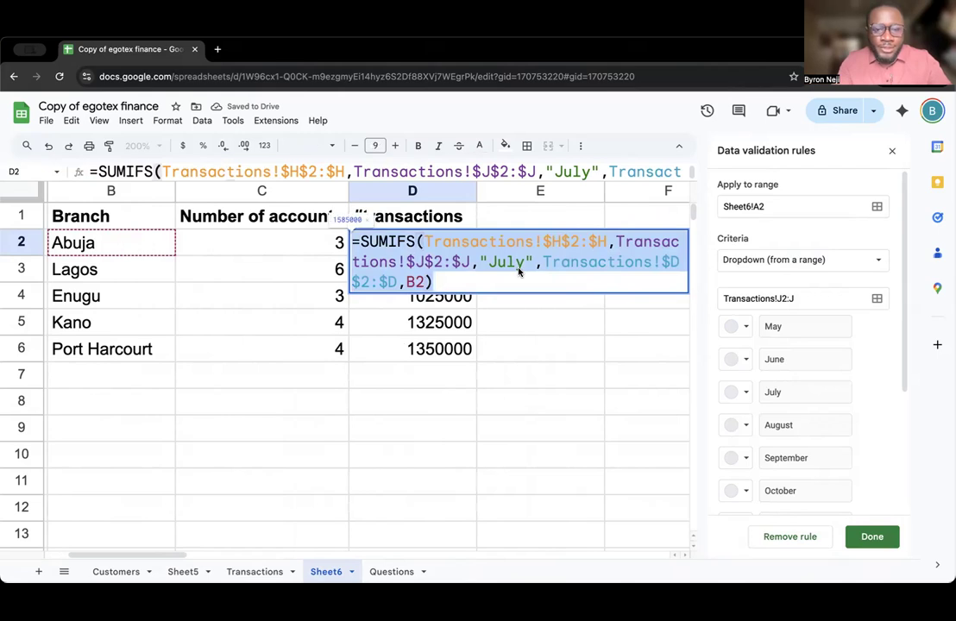
{"action": "key", "text": "Escape"}
{"action": "left_click", "coordinate": [527, 252]}
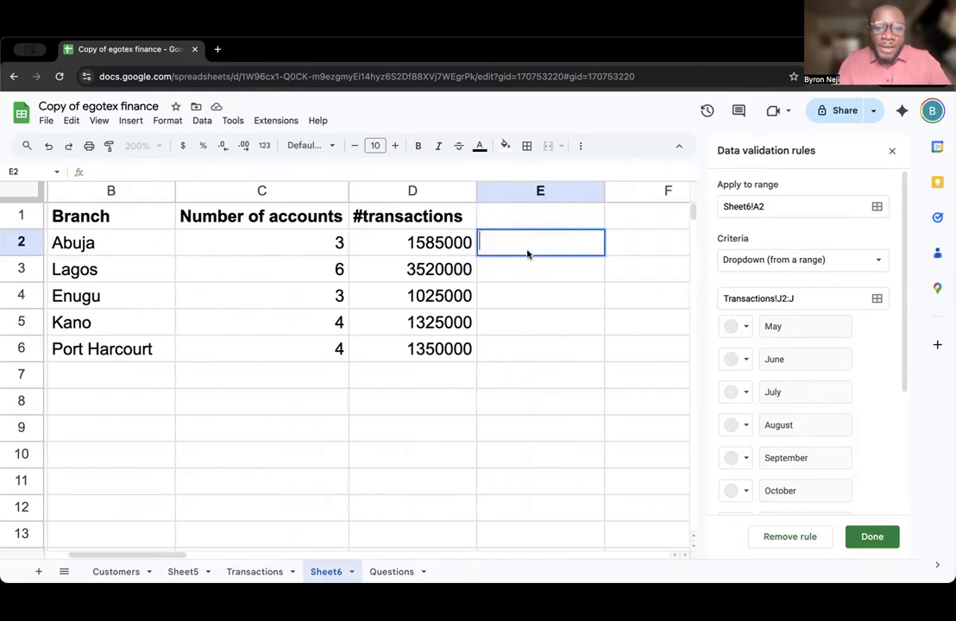
{"action": "key", "text": "super+v"}
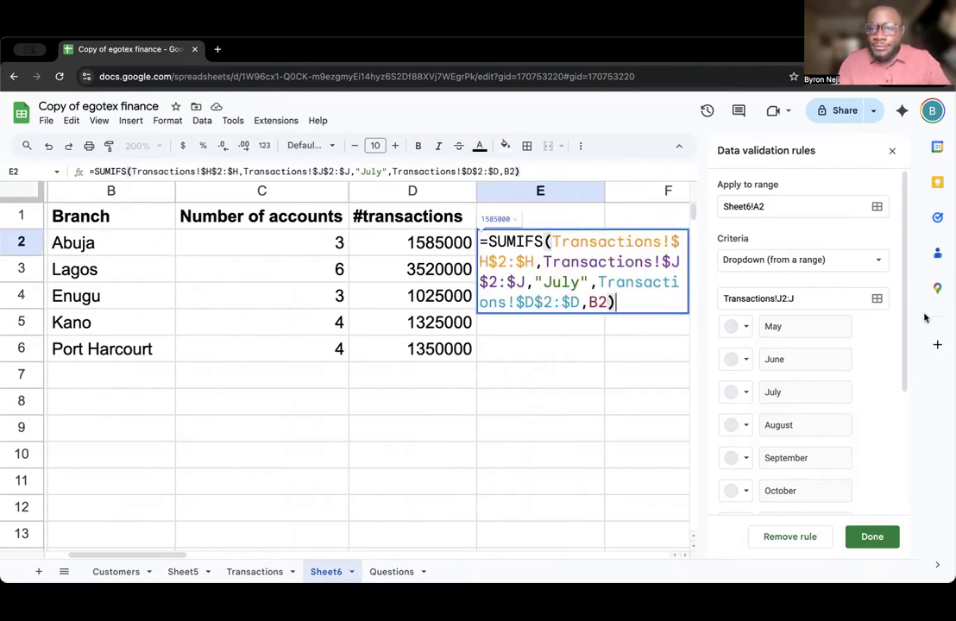
{"action": "left_click", "coordinate": [872, 536]}
Replace the "July" criterion in the E2 formula with a reference to A2 and commit it
{"action": "scroll", "coordinate": [638, 374], "scroll_direction": "left", "scroll_amount": 2}
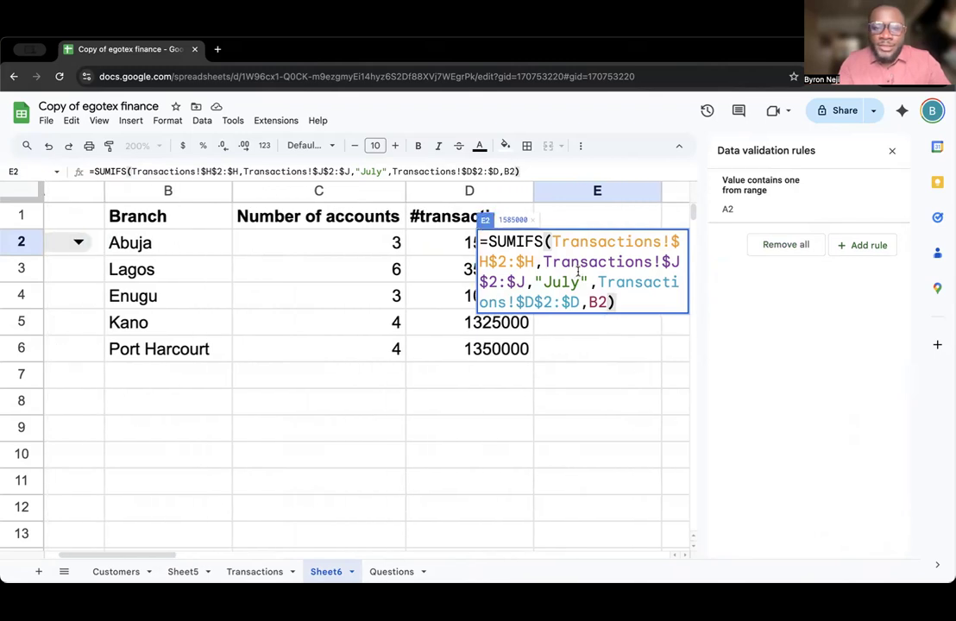
{"action": "left_click_drag", "start_coordinate": [586, 280], "coordinate": [535, 284]}
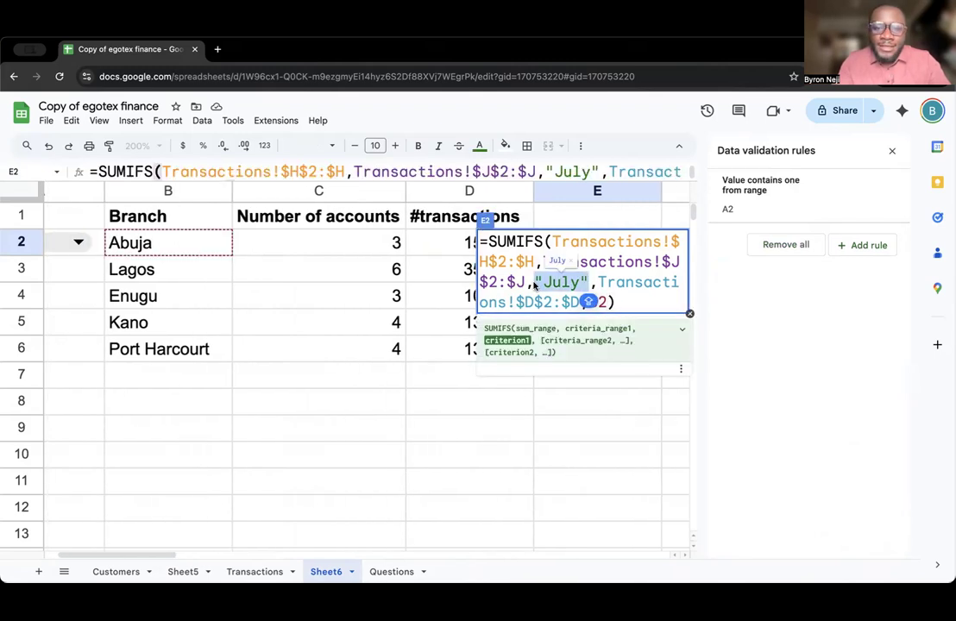
{"action": "key", "text": "BackSpace"}
{"action": "scroll", "coordinate": [345, 328], "scroll_direction": "left", "scroll_amount": 2}
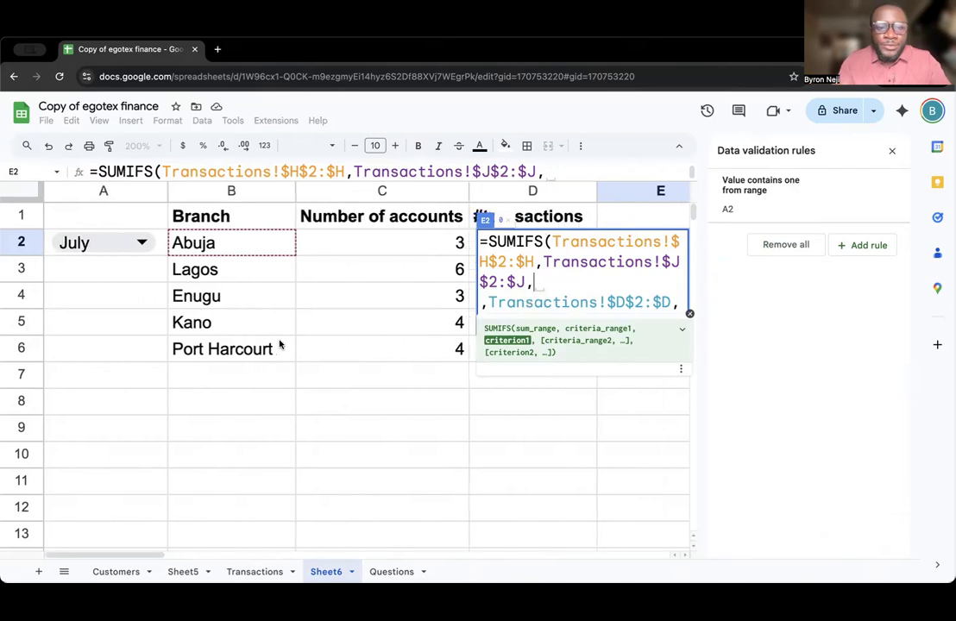
{"action": "left_click", "coordinate": [121, 244]}
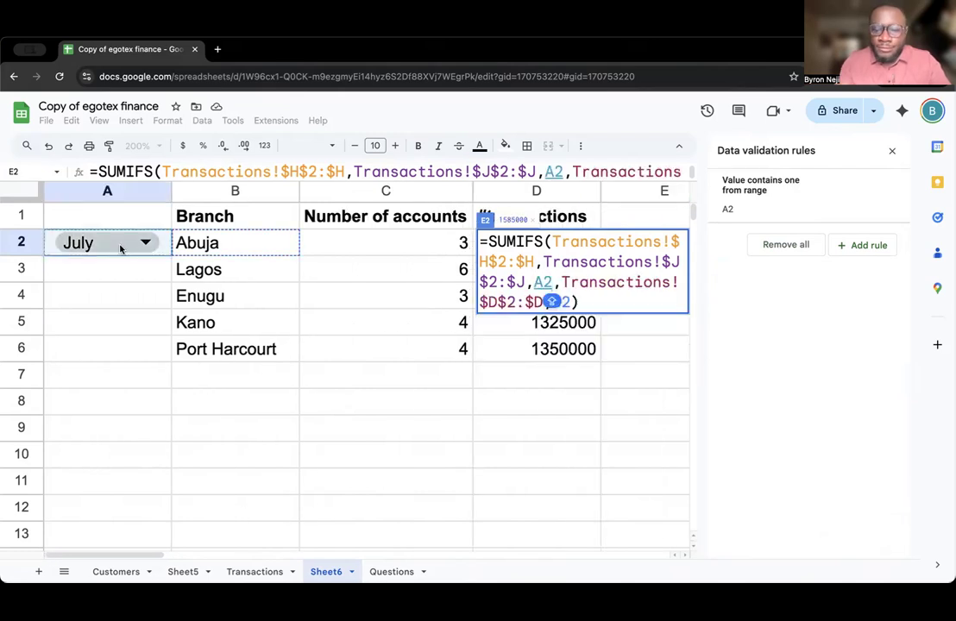
{"action": "key", "text": "Return"}
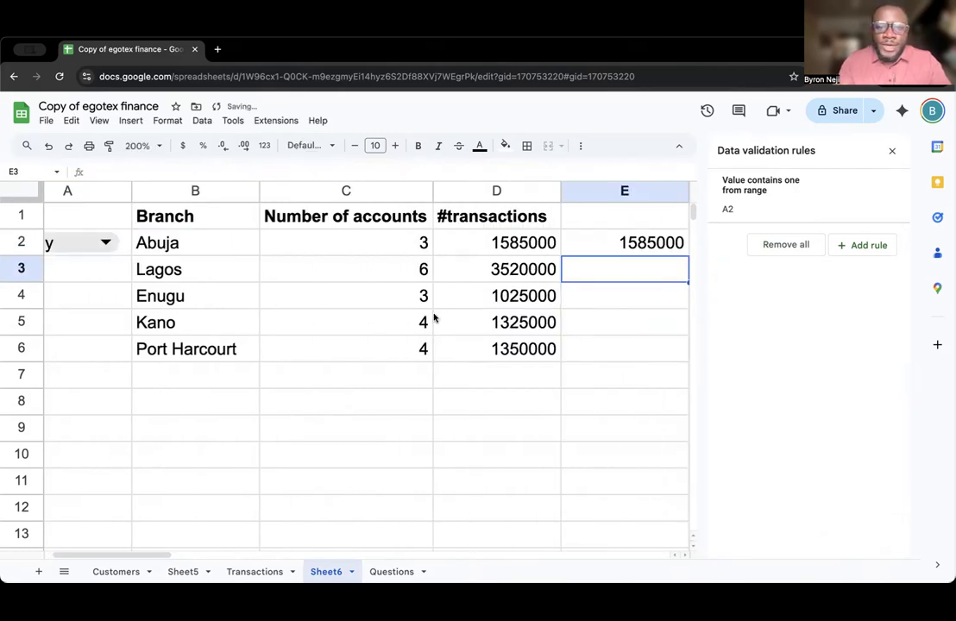
Try filling the E2 formula down to E6 and clear the copied formulas below E2
{"action": "scroll", "coordinate": [434, 318], "scroll_direction": "right", "scroll_amount": 3}
{"action": "left_click", "coordinate": [549, 248]}
{"action": "left_click_drag", "start_coordinate": [576, 255], "coordinate": [566, 357]}
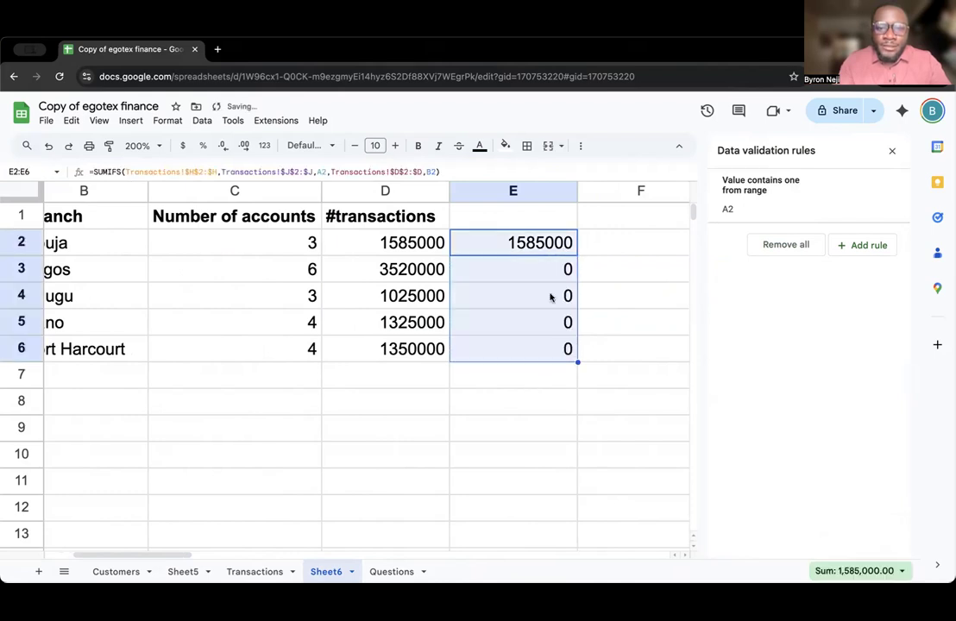
{"action": "left_click", "coordinate": [560, 243]}
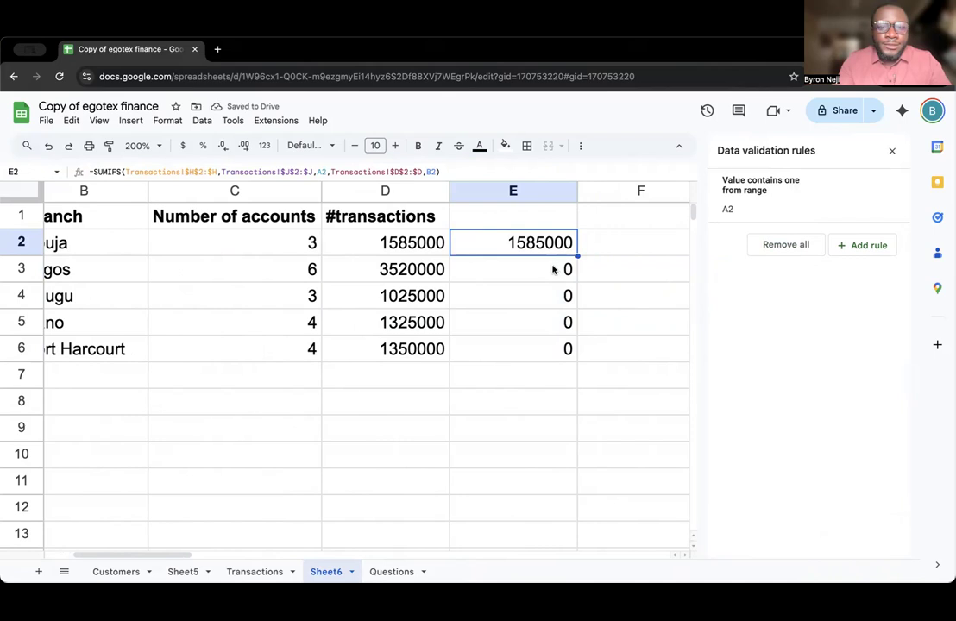
{"action": "left_click_drag", "start_coordinate": [556, 269], "coordinate": [555, 366]}
{"action": "key", "text": "Delete"}
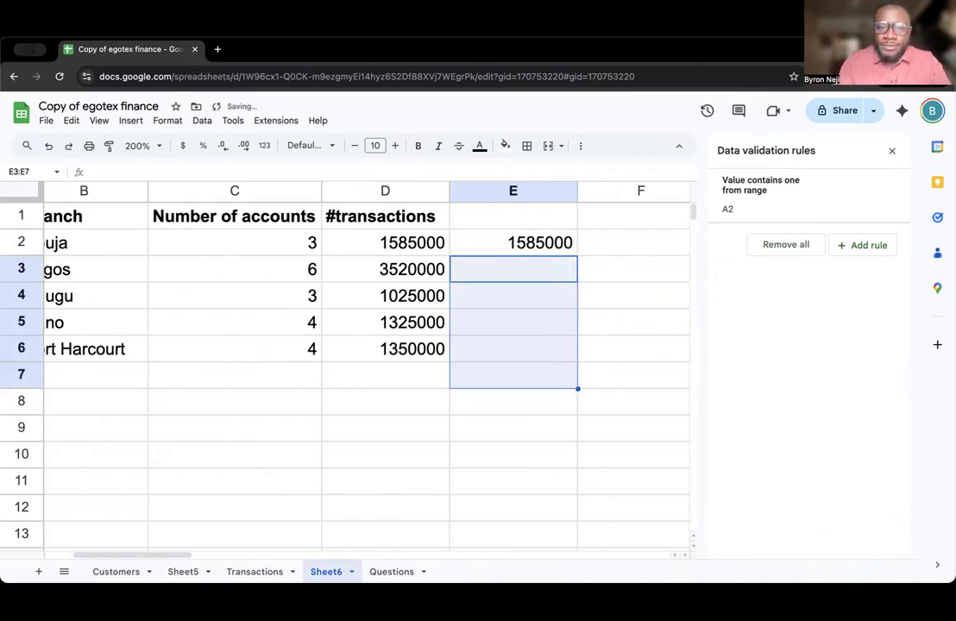
Make the month reference in the E2 formula absolute as $A$2 and commit it
{"action": "double_click", "coordinate": [545, 244]}
{"action": "scroll", "coordinate": [172, 330], "scroll_direction": "left", "scroll_amount": 3}
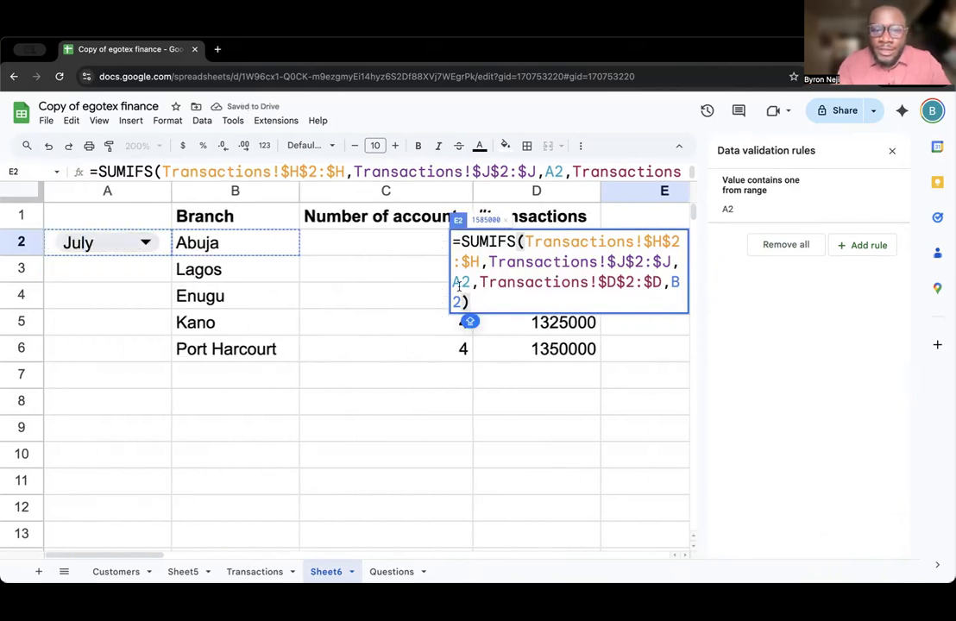
{"action": "left_click", "coordinate": [454, 283]}
{"action": "type", "text": "$"}
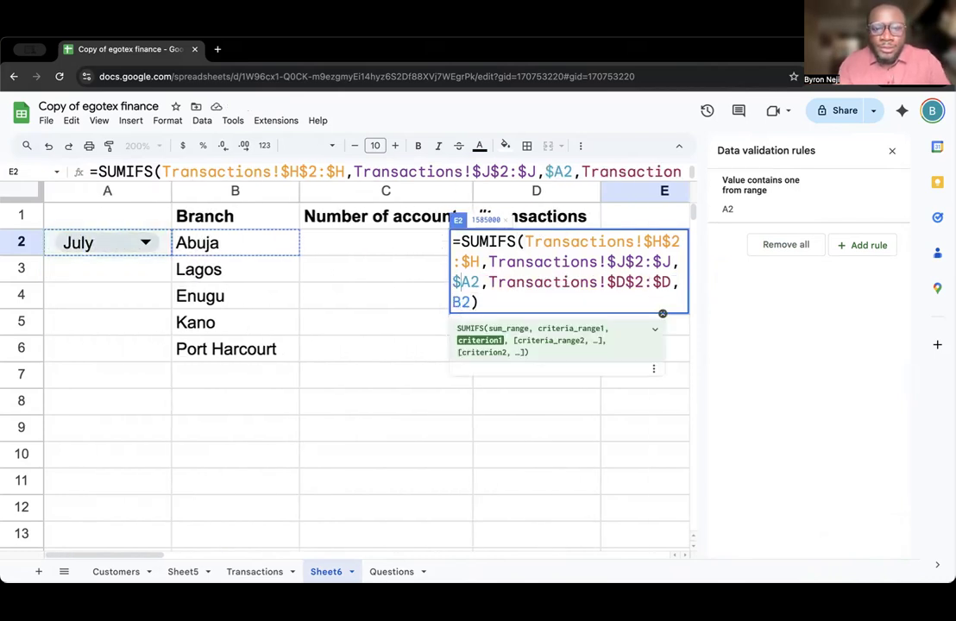
{"action": "type", "text": "$"}
{"action": "key", "text": "Return"}
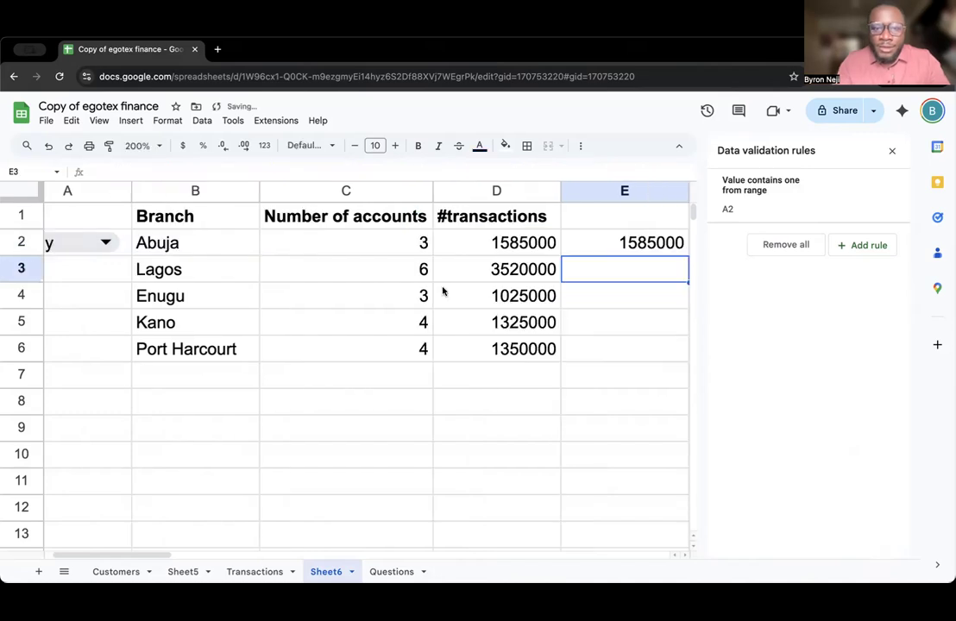
Close the data validation rules and fill the E2 formula down to E6
{"action": "left_click", "coordinate": [652, 247]}
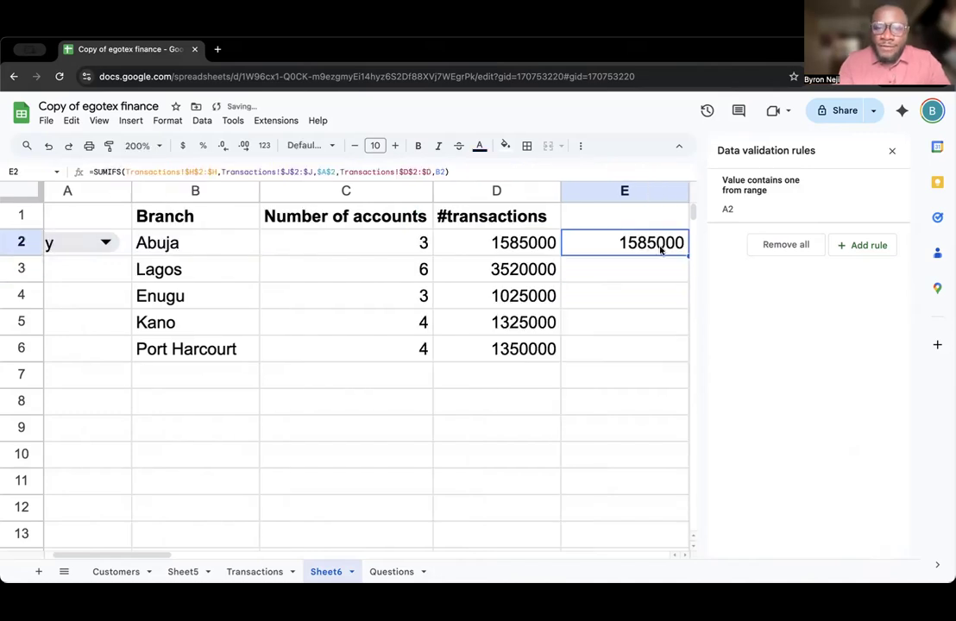
{"action": "left_click", "coordinate": [892, 152]}
{"action": "left_click_drag", "start_coordinate": [687, 255], "coordinate": [686, 358]}
{"action": "scroll", "coordinate": [615, 403], "scroll_direction": "left", "scroll_amount": 2}
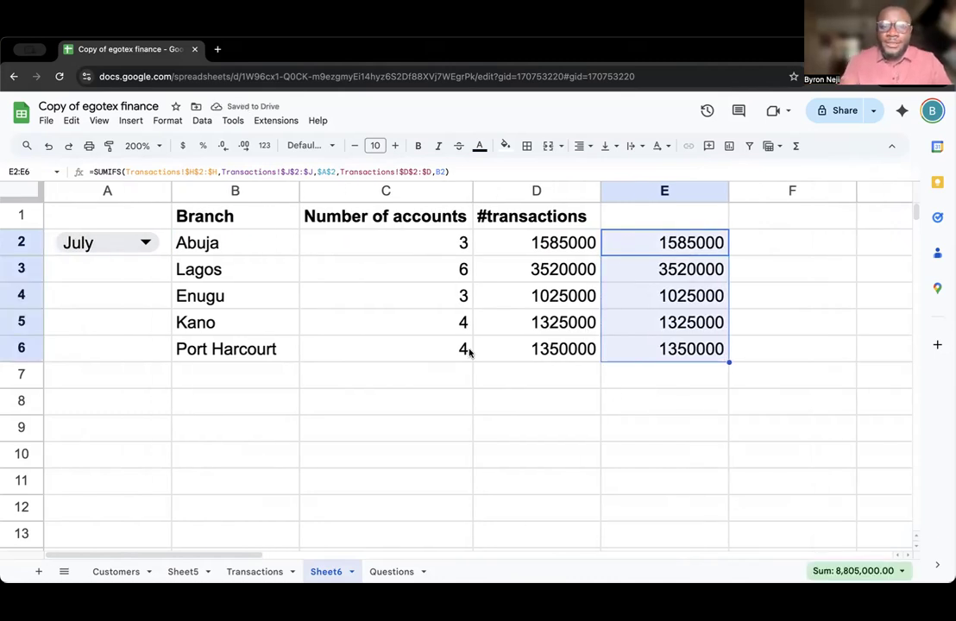
Test the A2 month dropdown with June and September, and widen column A to fit the full month name
{"action": "left_click", "coordinate": [145, 244]}
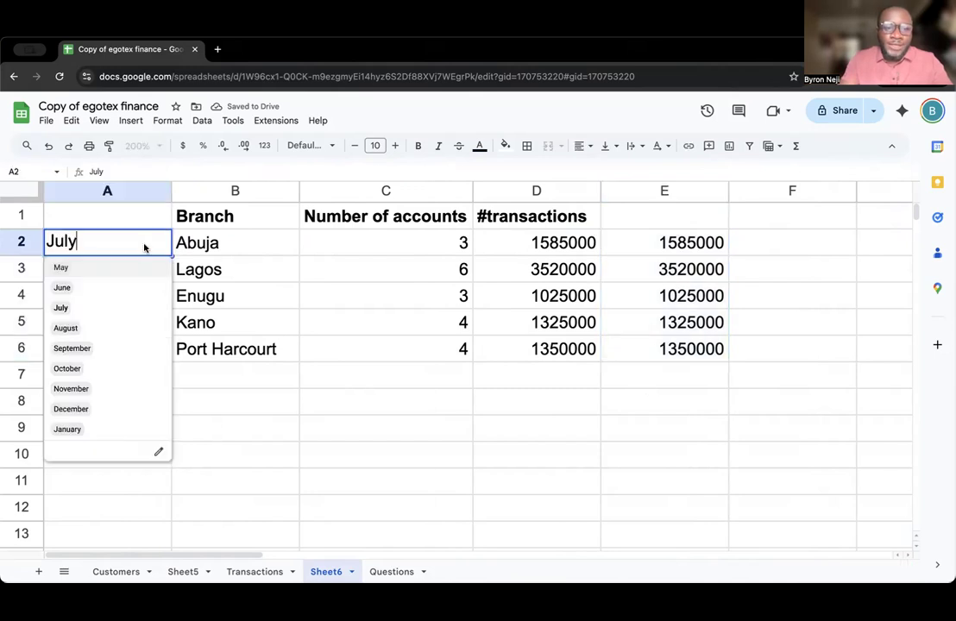
{"action": "left_click", "coordinate": [120, 295]}
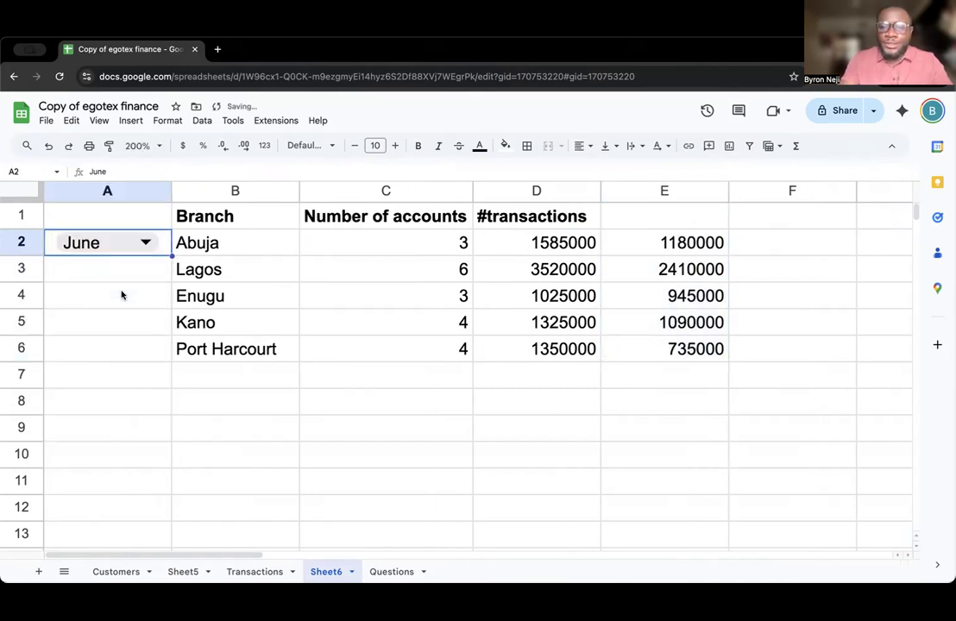
{"action": "left_click", "coordinate": [143, 243]}
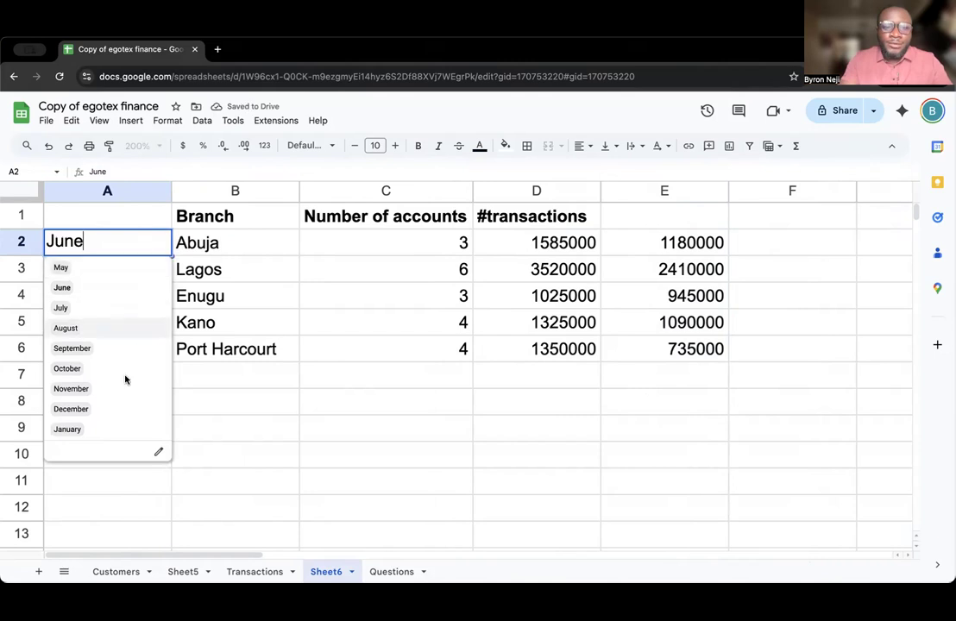
{"action": "left_click", "coordinate": [120, 353]}
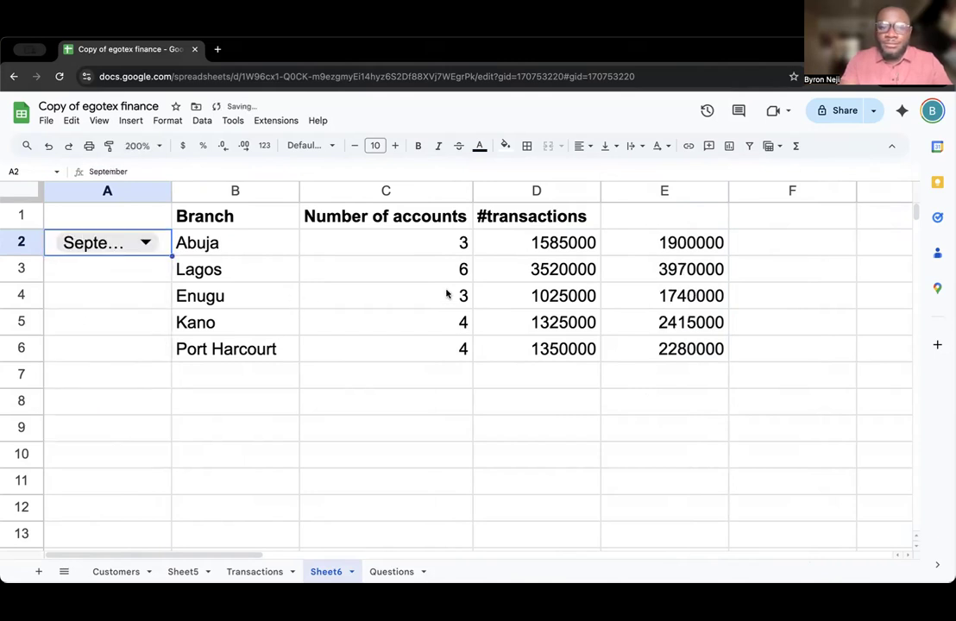
{"action": "left_click_drag", "start_coordinate": [172, 190], "coordinate": [194, 191]}
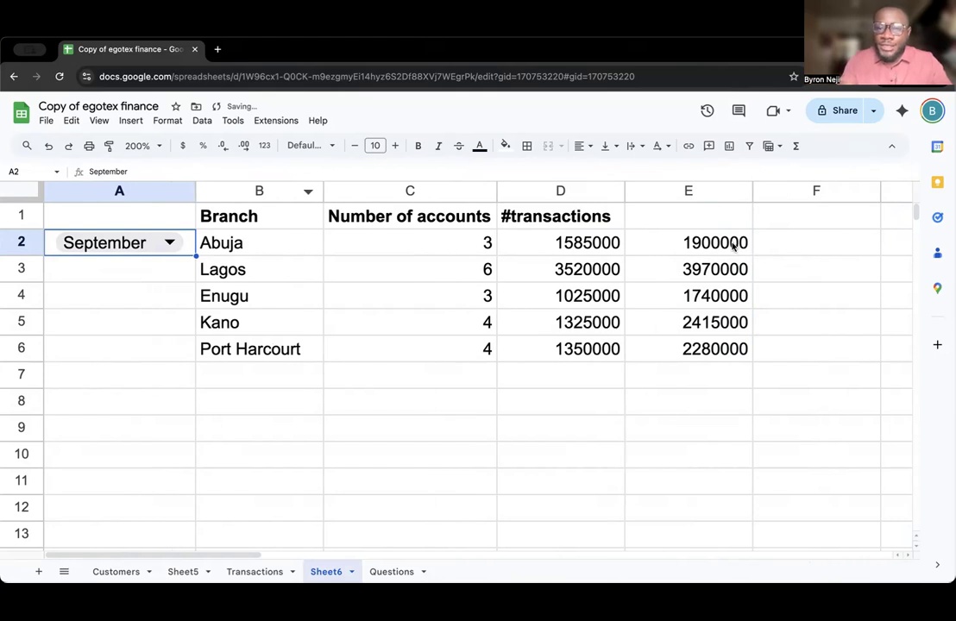
Compare the branch totals in columns D and E, and set the A2 month dropdown to July
{"action": "left_click", "coordinate": [697, 191]}
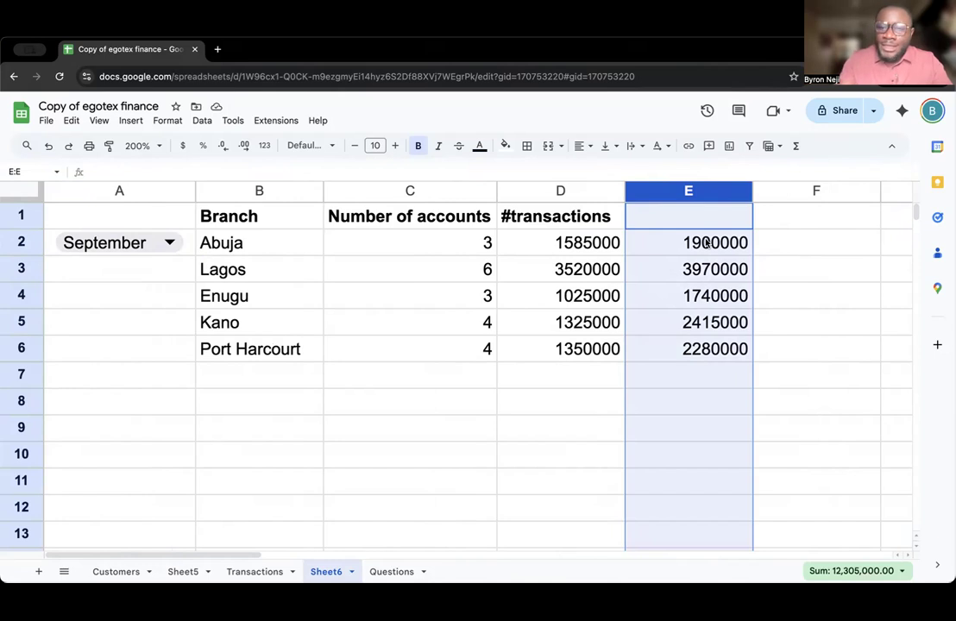
{"action": "left_click", "coordinate": [602, 245]}
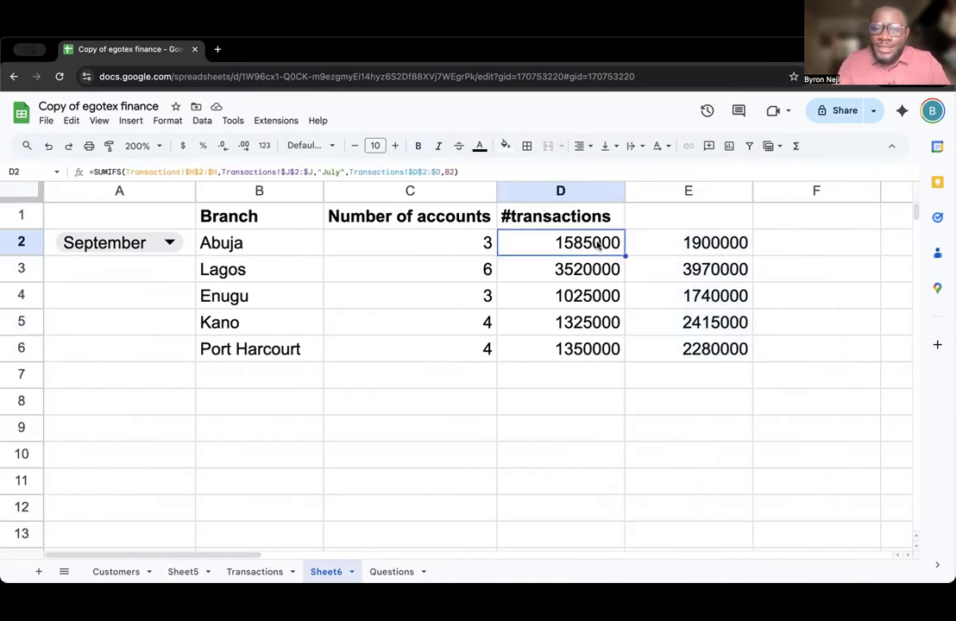
{"action": "left_click", "coordinate": [715, 244]}
{"action": "left_click", "coordinate": [168, 242]}
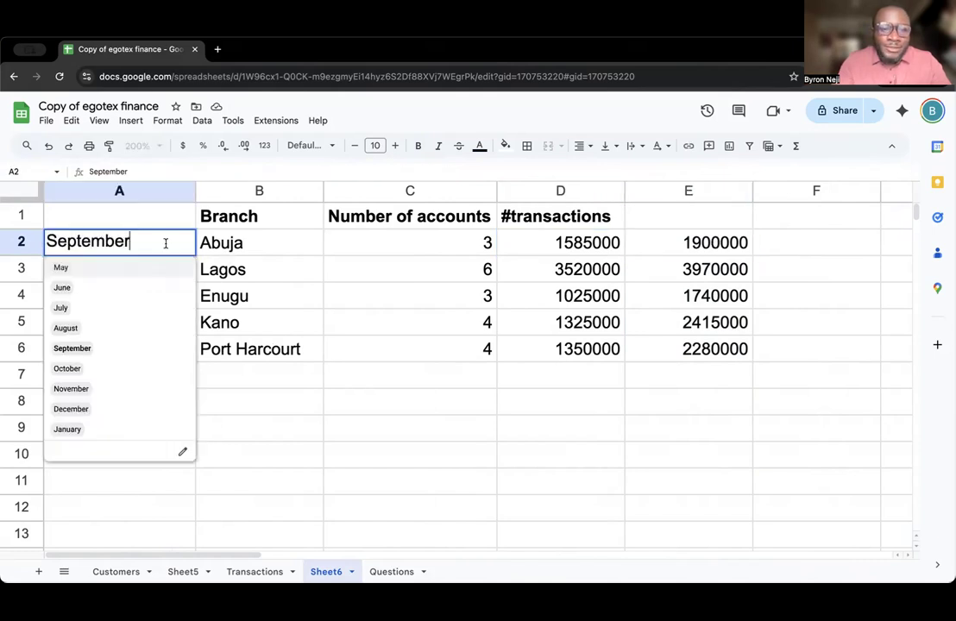
{"action": "left_click", "coordinate": [144, 308]}
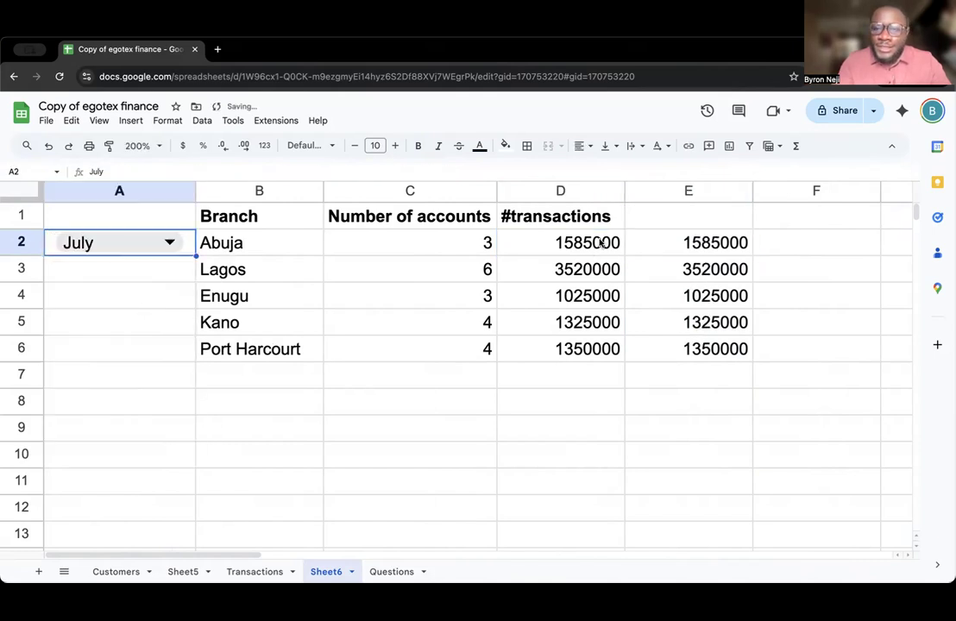
Add a year criterion to the D2 SUMIFS formula, matching Transactions!I2:I against 2025
{"action": "left_click", "coordinate": [601, 244]}
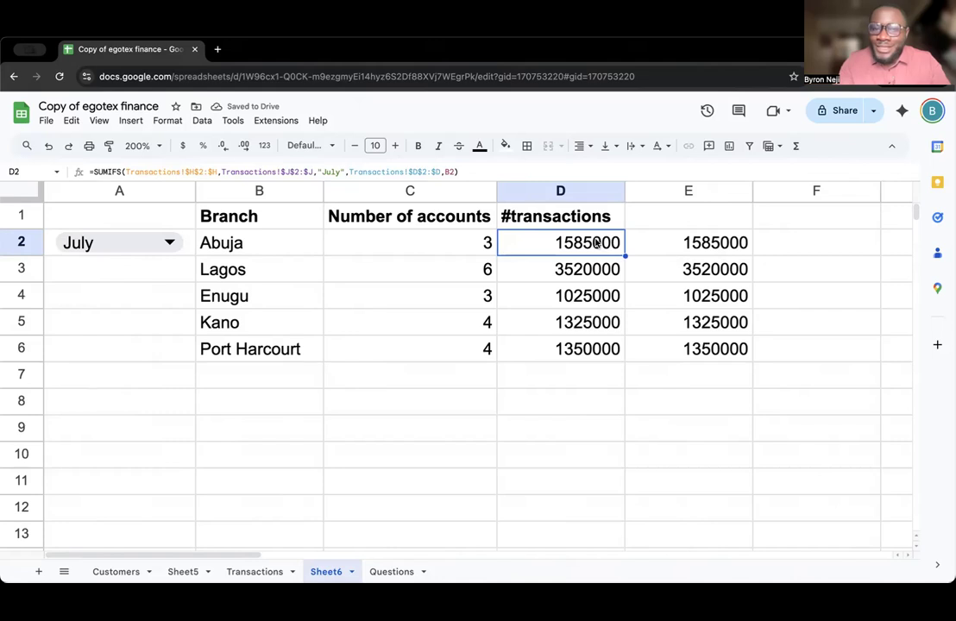
{"action": "double_click", "coordinate": [566, 247]}
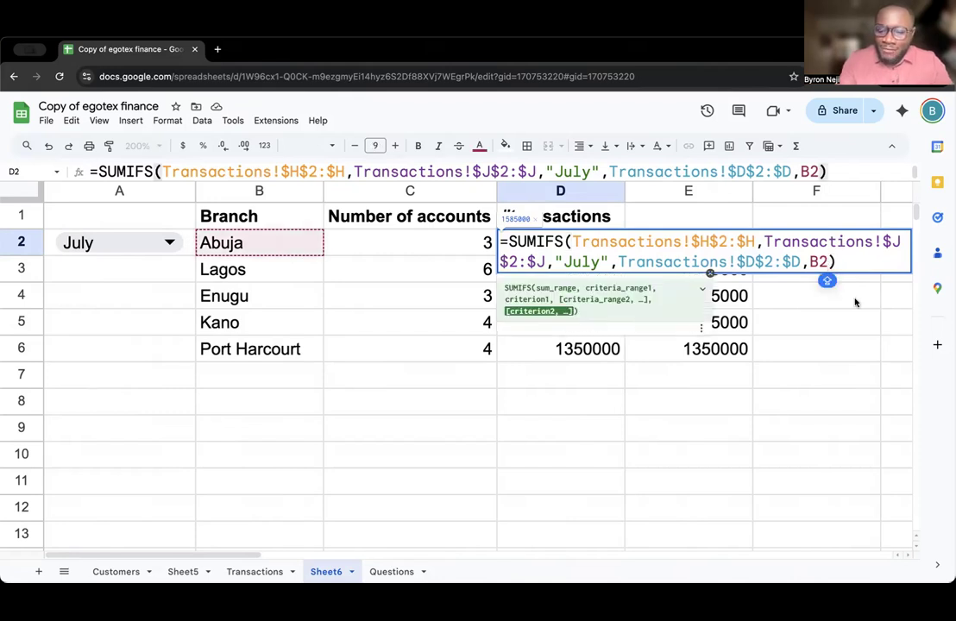
{"action": "key", "text": "BackSpace"}
{"action": "type", "text": ","}
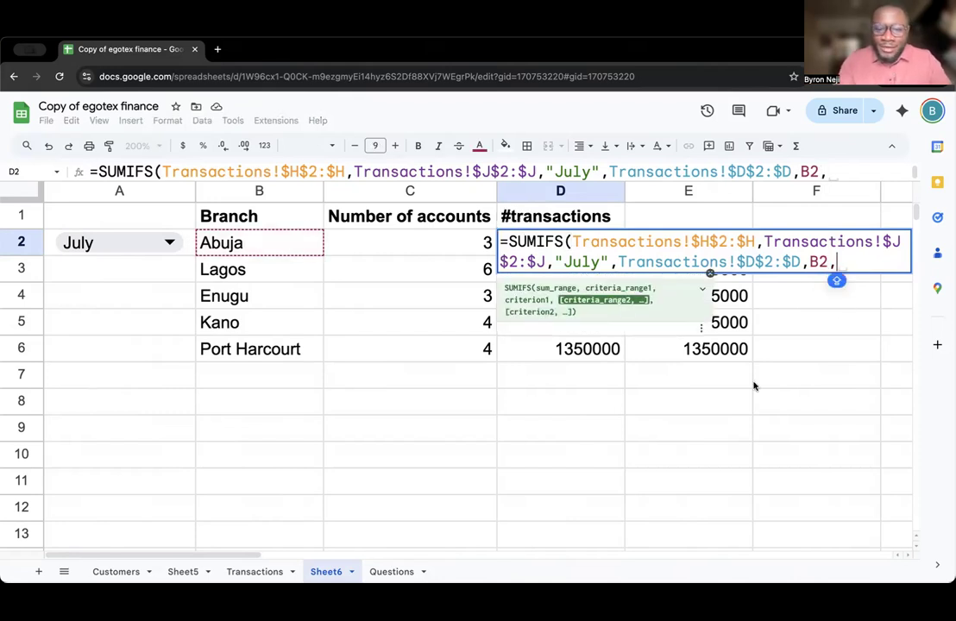
{"action": "left_click", "coordinate": [256, 573]}
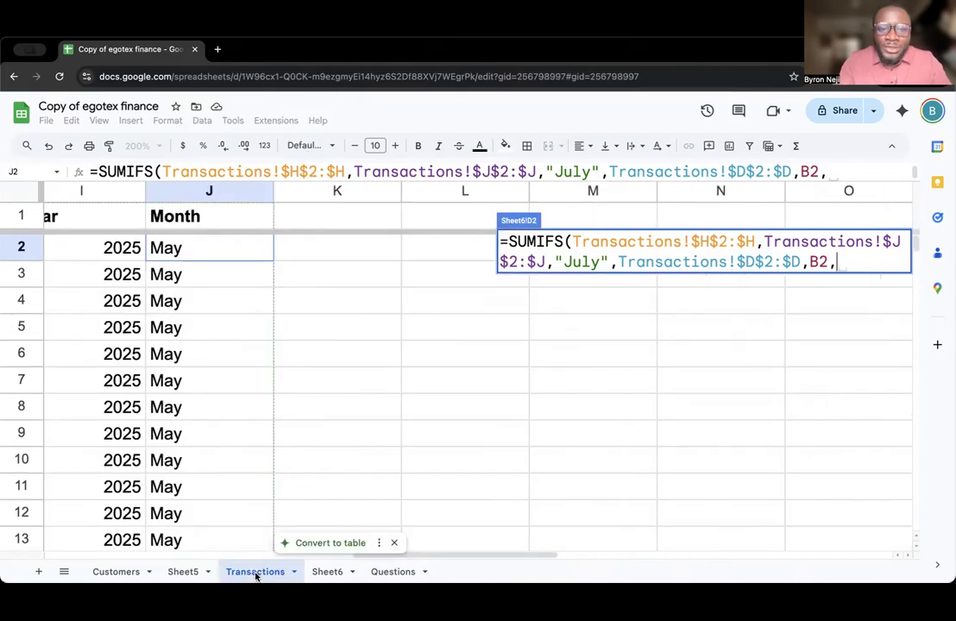
{"action": "left_click", "coordinate": [119, 247]}
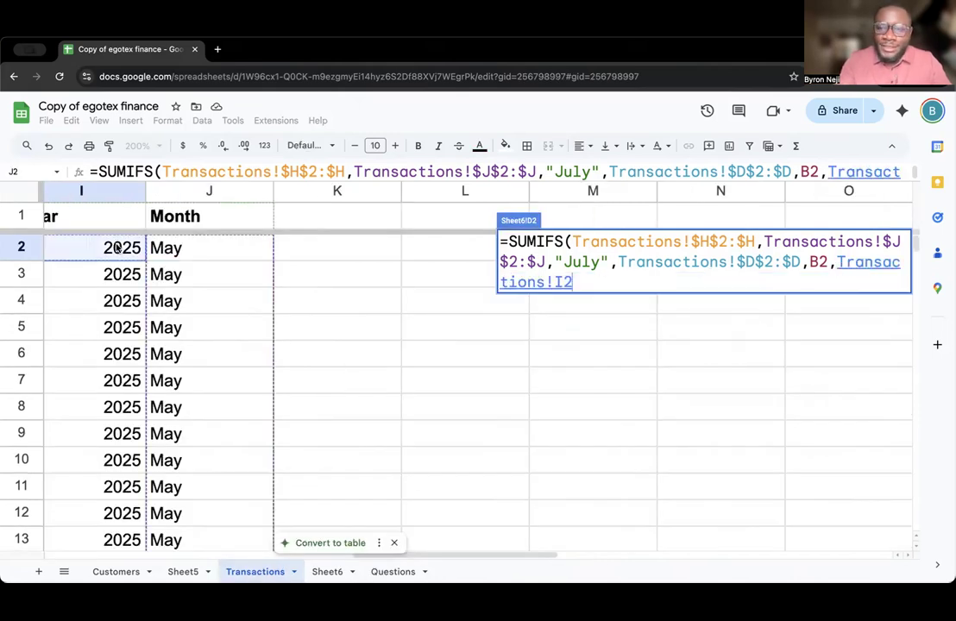
{"action": "type", "text": ":I,"}
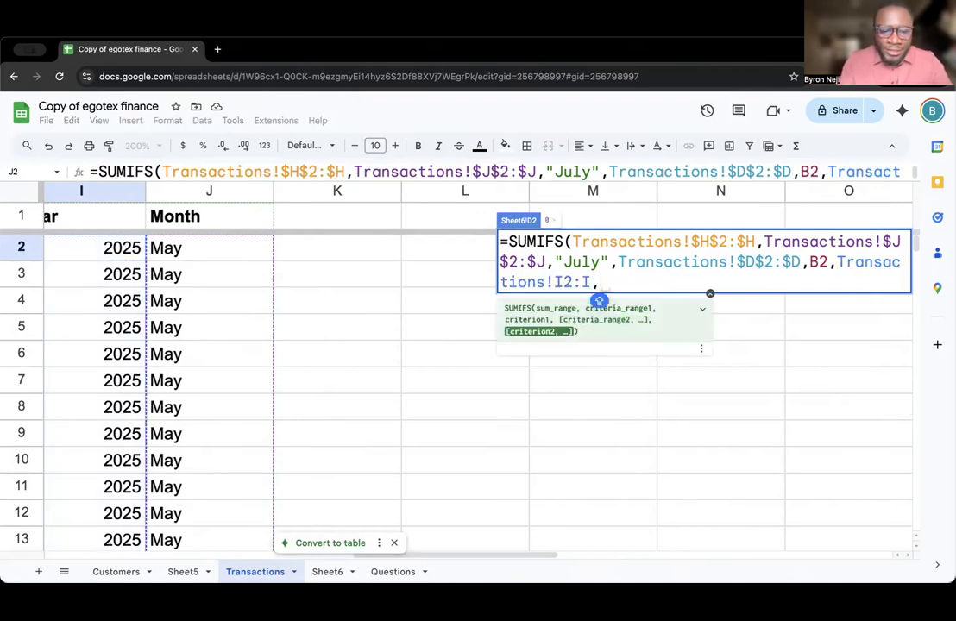
{"action": "type", "text": "2025"}
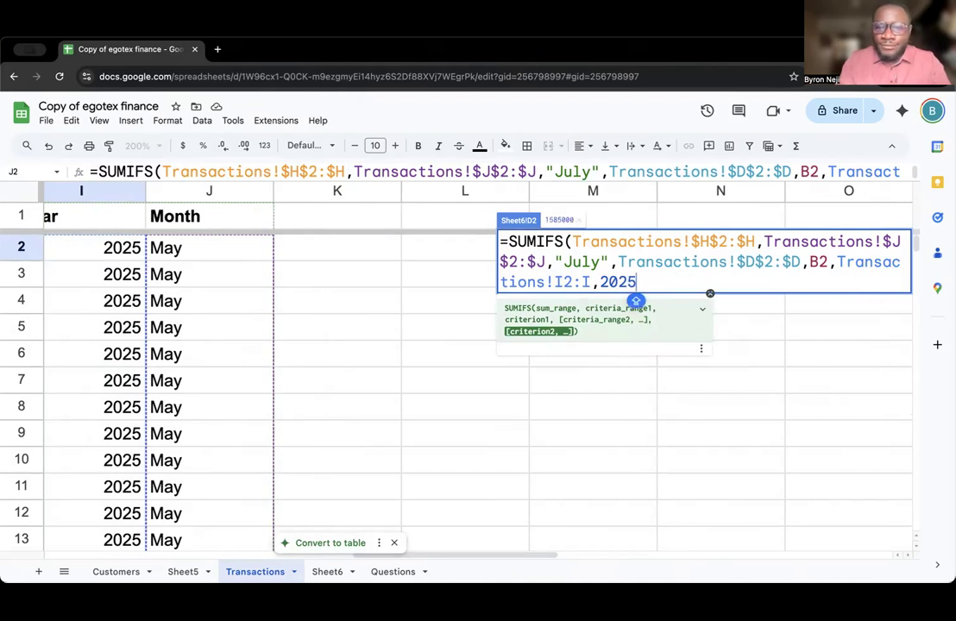
{"action": "key", "text": "Return"}
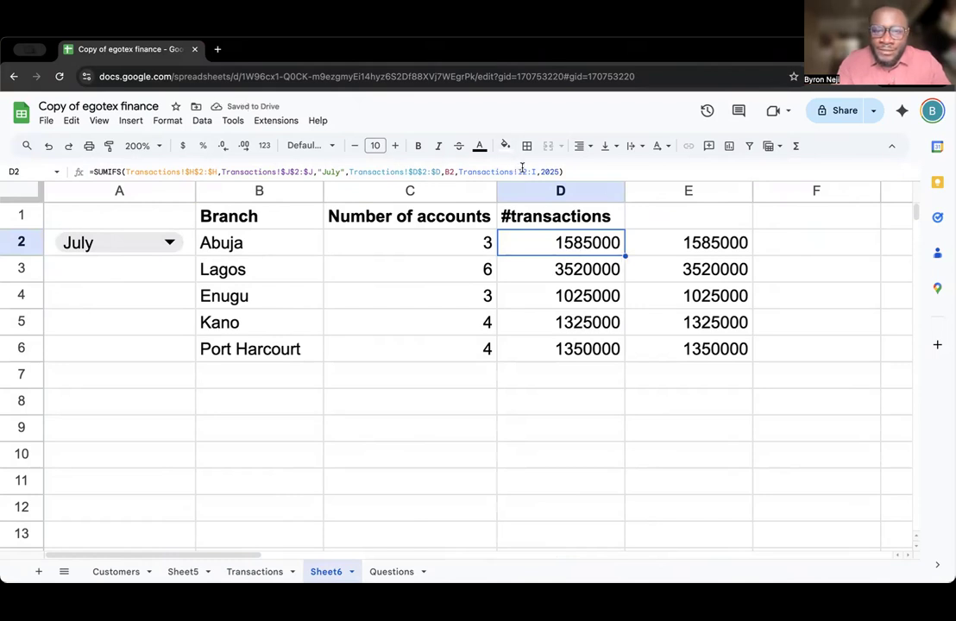
Lock the start row of the D2 formula's year range as I$2 and fill the formula down to D6
{"action": "key", "text": "Return"}
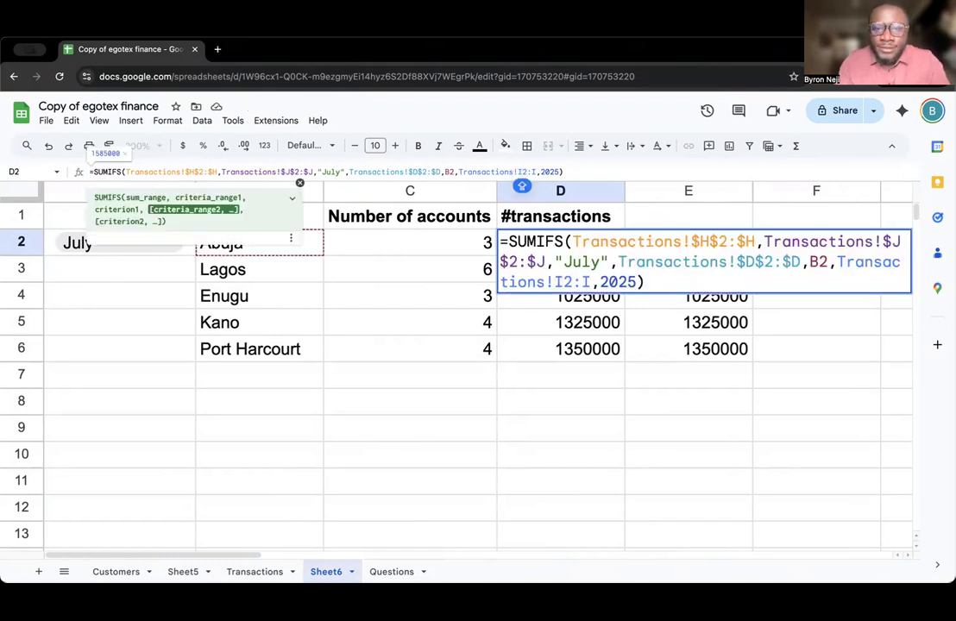
{"action": "key", "text": "Return"}
{"action": "left_click", "coordinate": [614, 248]}
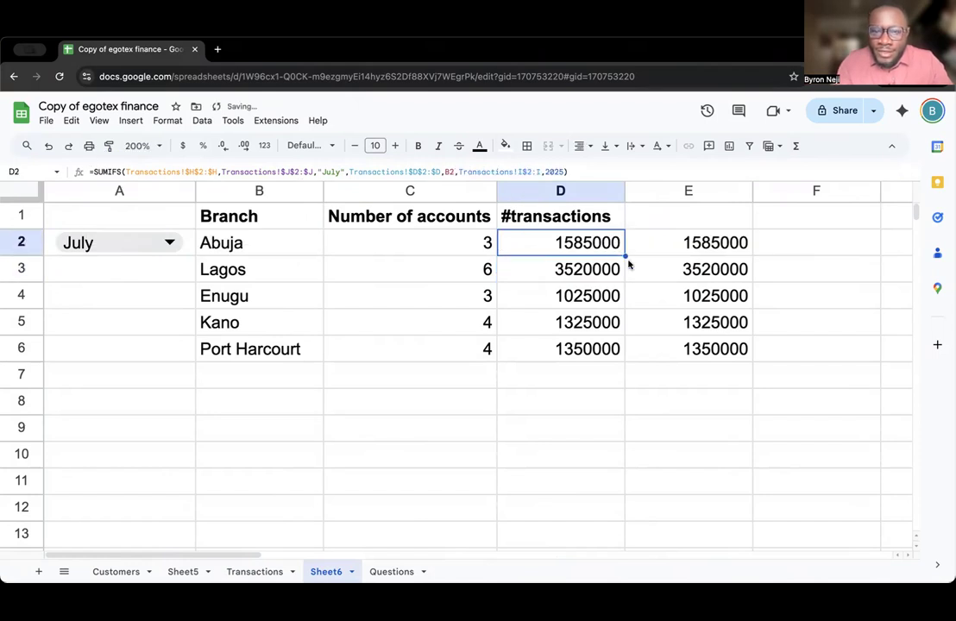
{"action": "left_click_drag", "start_coordinate": [624, 255], "coordinate": [623, 331]}
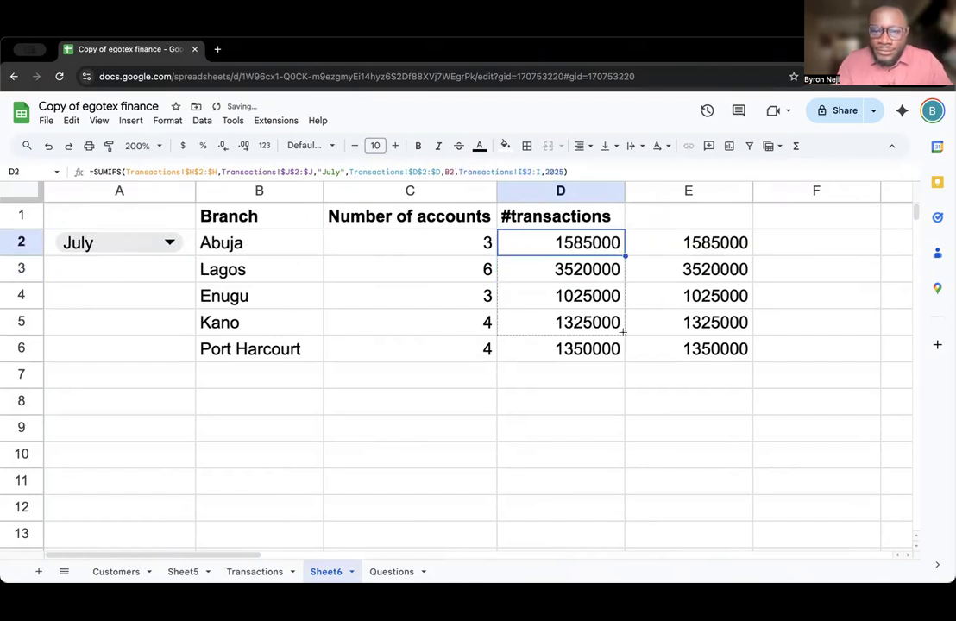
{"action": "left_click", "coordinate": [616, 385]}
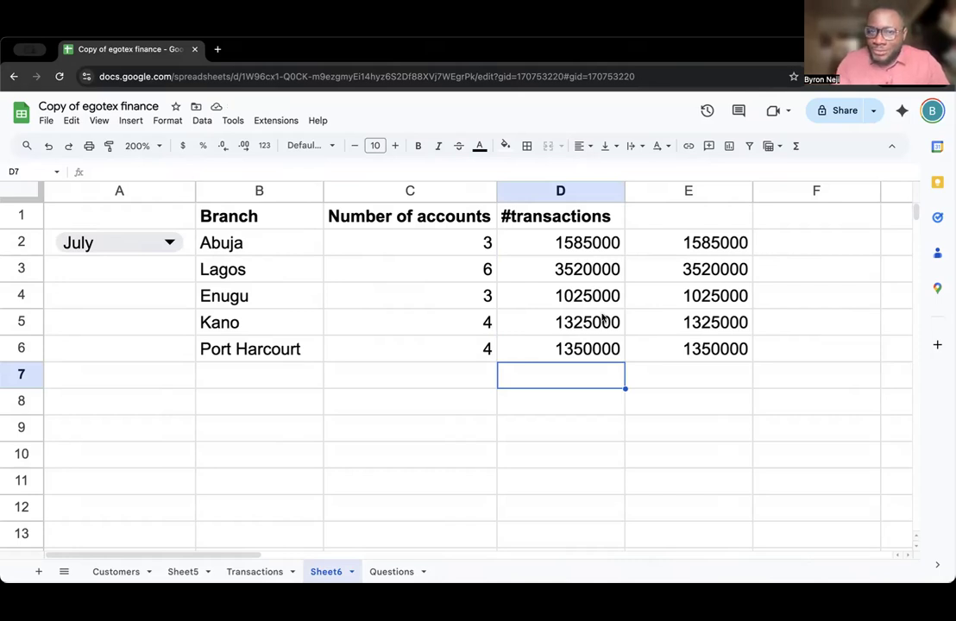
Copy the full SUMIFS formula from D2 and paste it over the formula in E2
{"action": "left_click", "coordinate": [594, 248]}
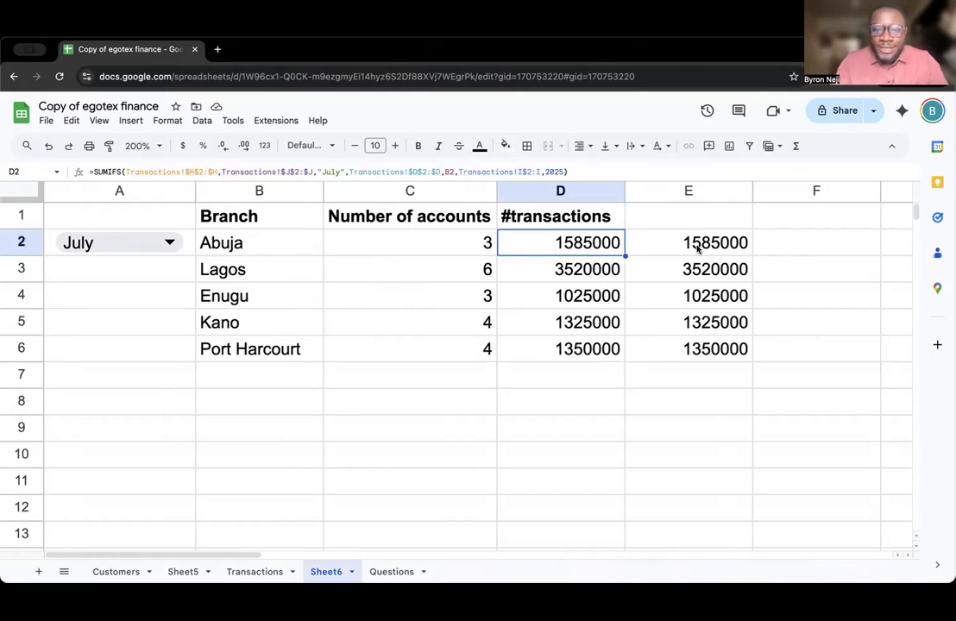
{"action": "double_click", "coordinate": [577, 244]}
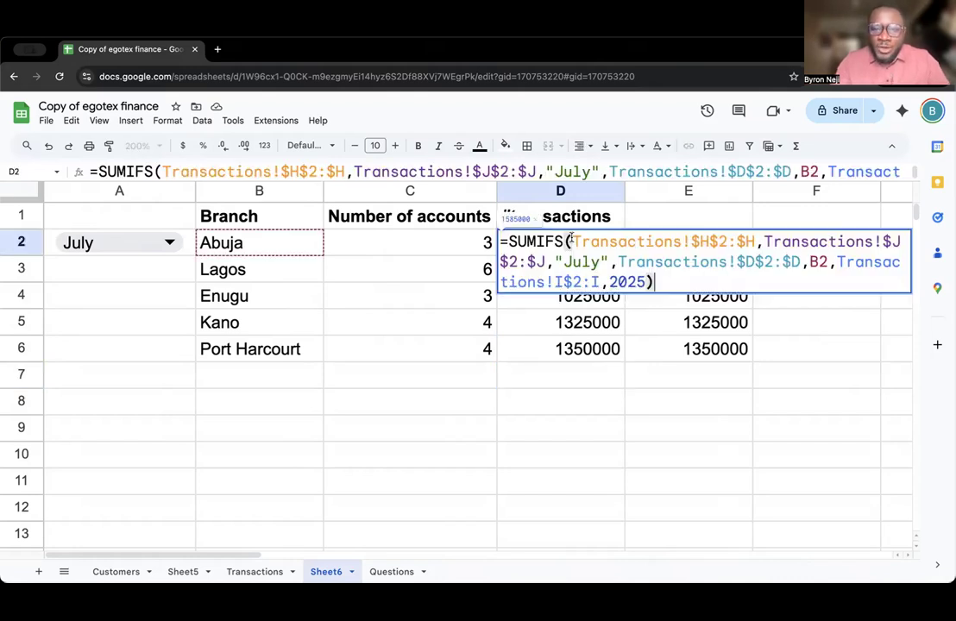
{"action": "key", "text": "ctrl+a"}
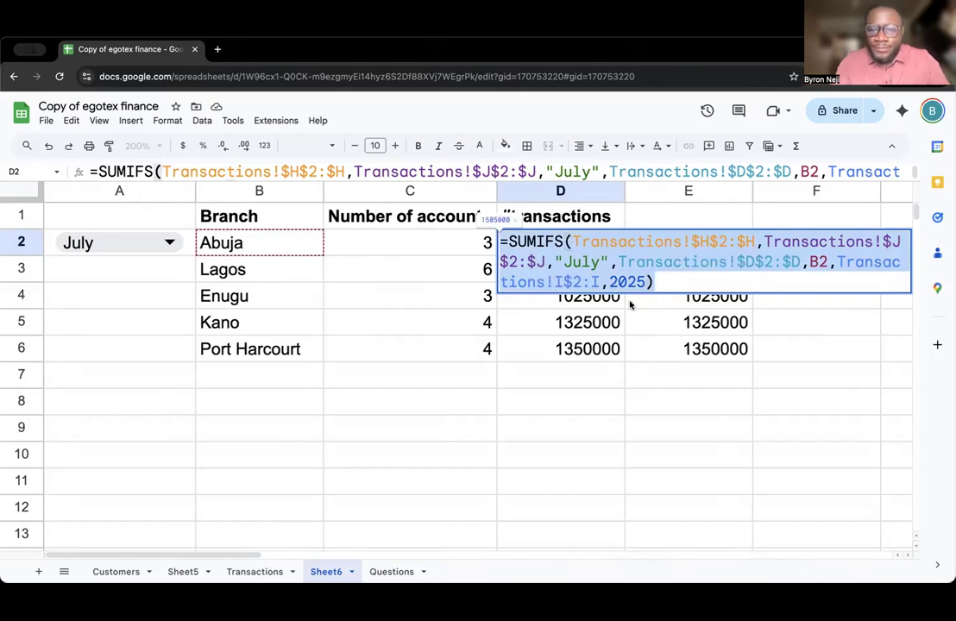
{"action": "left_click", "coordinate": [642, 313]}
{"action": "double_click", "coordinate": [682, 245]}
{"action": "key", "text": "ctrl+a"}
{"action": "key", "text": "ctrl+v"}
{"action": "key", "text": "Return"}
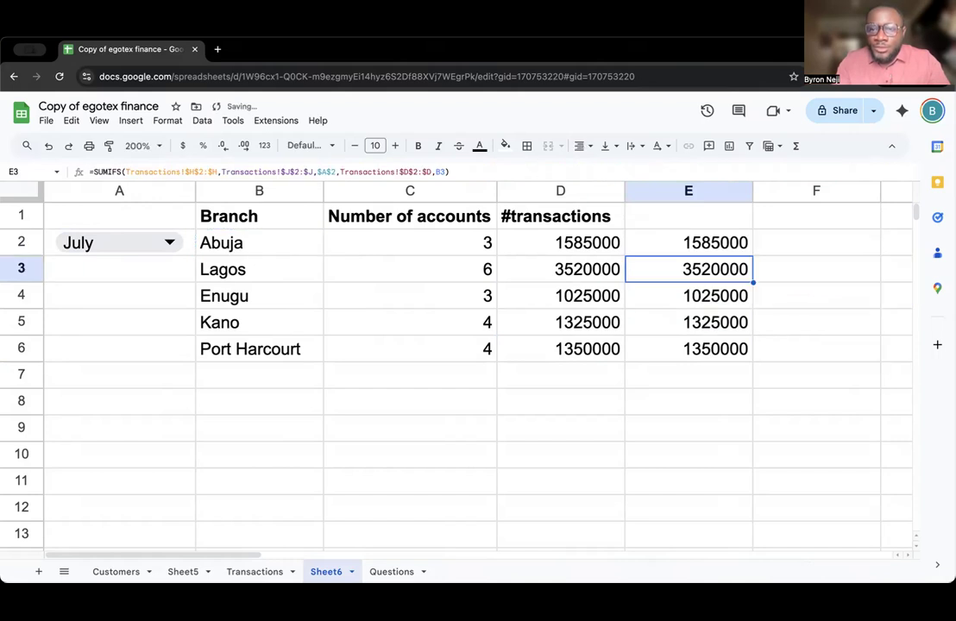
Fill the E2 formula with the year criterion down to E6
{"action": "left_click", "coordinate": [718, 225]}
{"action": "left_click", "coordinate": [723, 246]}
{"action": "left_click_drag", "start_coordinate": [748, 256], "coordinate": [746, 349]}
{"action": "left_click", "coordinate": [721, 290]}
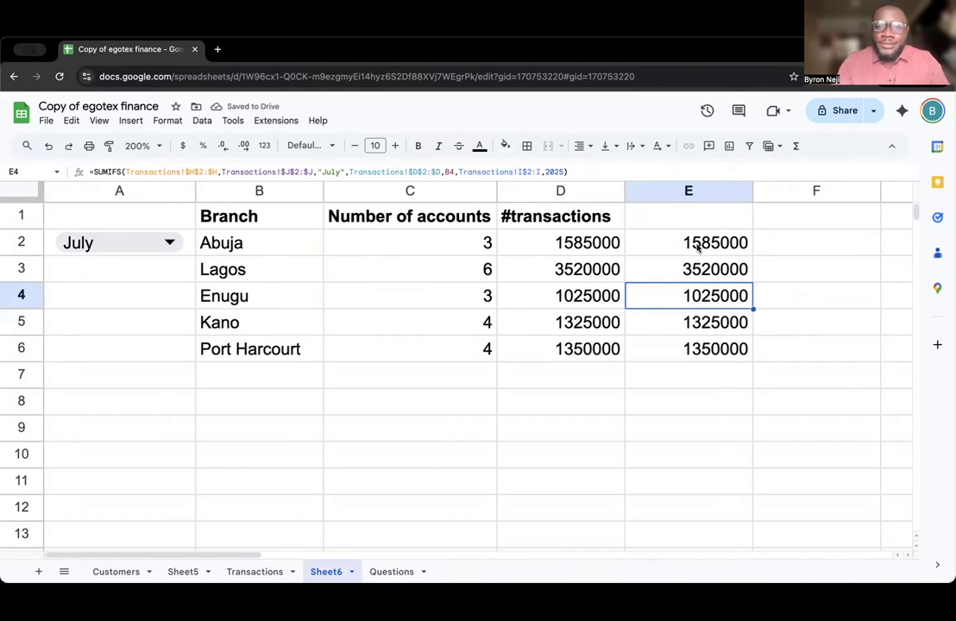
{"action": "left_click", "coordinate": [697, 252]}
Enter the year 2025 in A1 and set the A2 month dropdown to August
{"action": "double_click", "coordinate": [148, 240]}
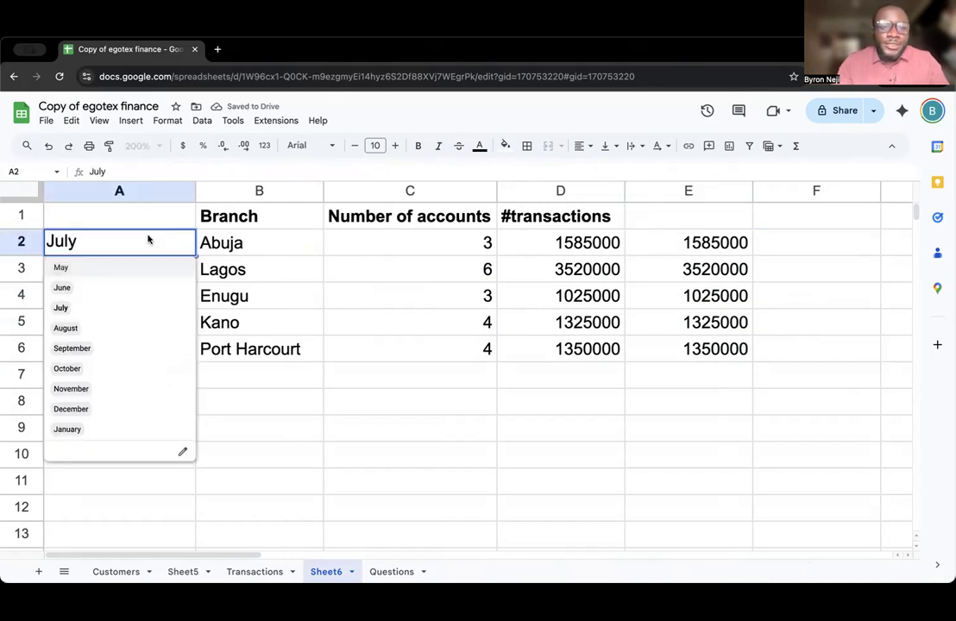
{"action": "left_click", "coordinate": [143, 224]}
{"action": "type", "text": "2025"}
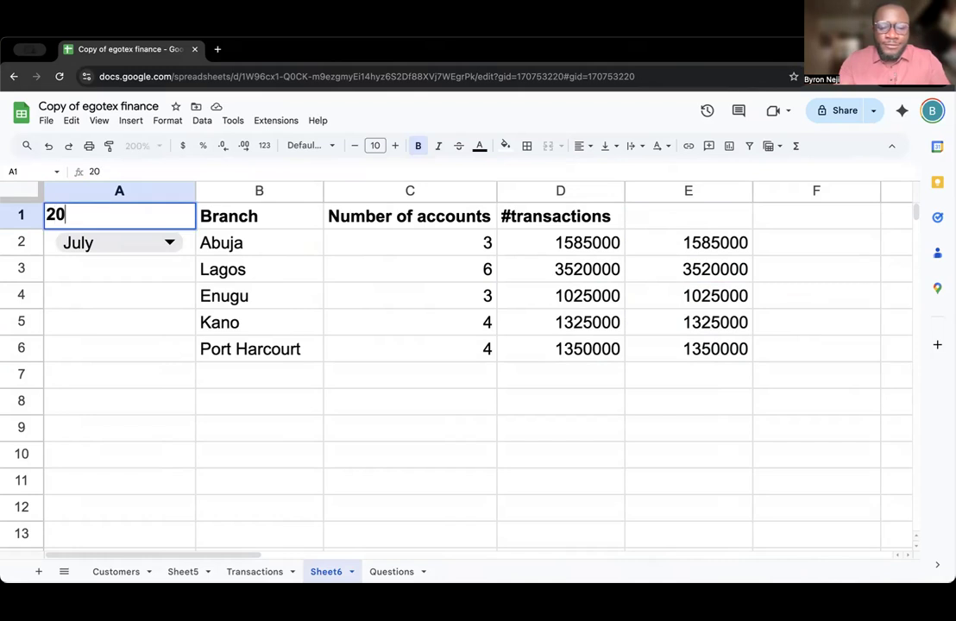
{"action": "left_click", "coordinate": [130, 302]}
{"action": "left_click", "coordinate": [166, 241]}
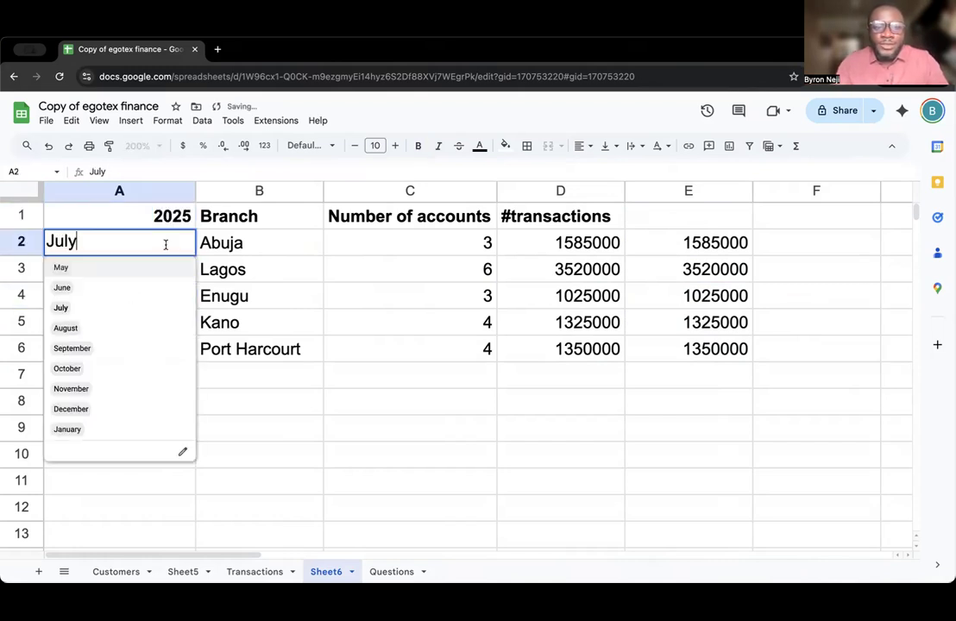
{"action": "left_click", "coordinate": [146, 327]}
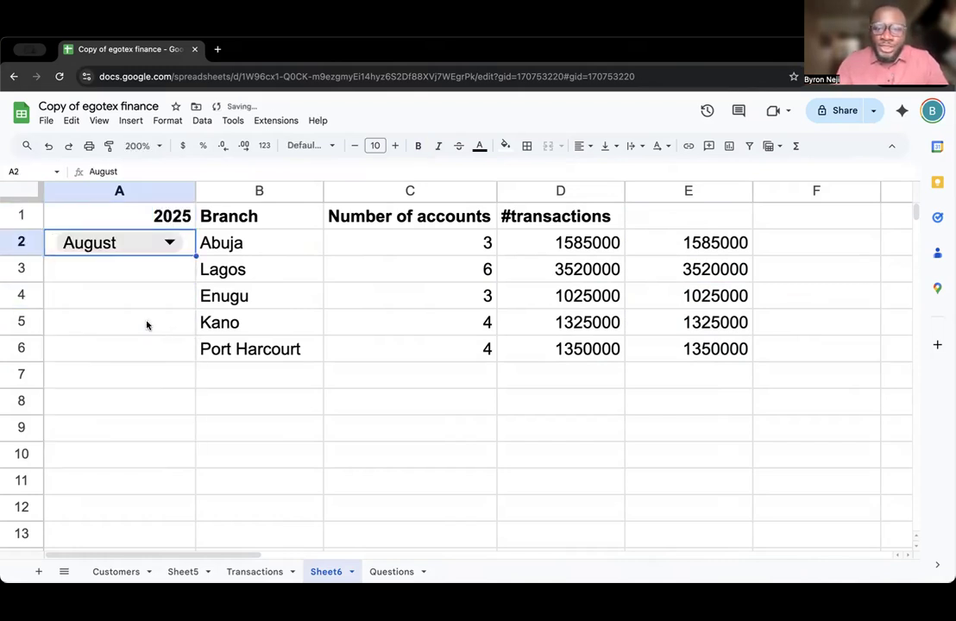
Replace the "July" criterion in the E2 formula with an absolute reference to the month cell A2
{"action": "left_click", "coordinate": [706, 244]}
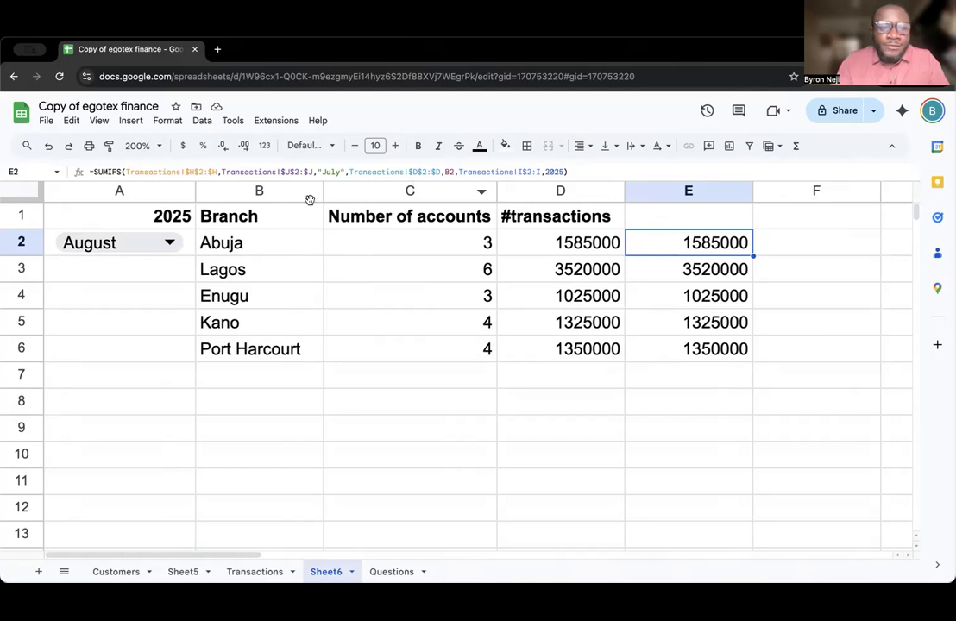
{"action": "double_click", "coordinate": [337, 173]}
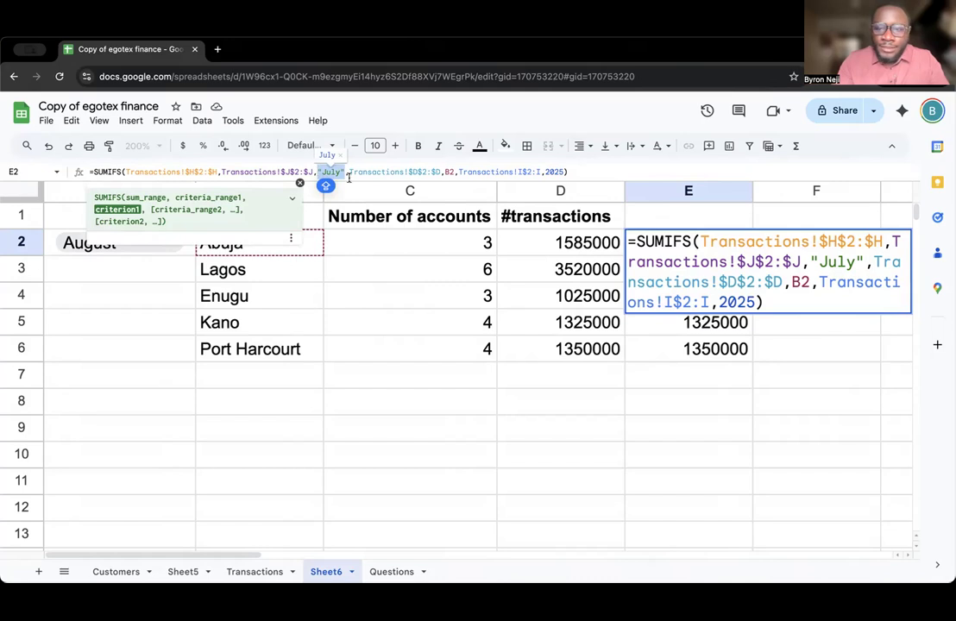
{"action": "left_click_drag", "start_coordinate": [864, 263], "coordinate": [811, 261]}
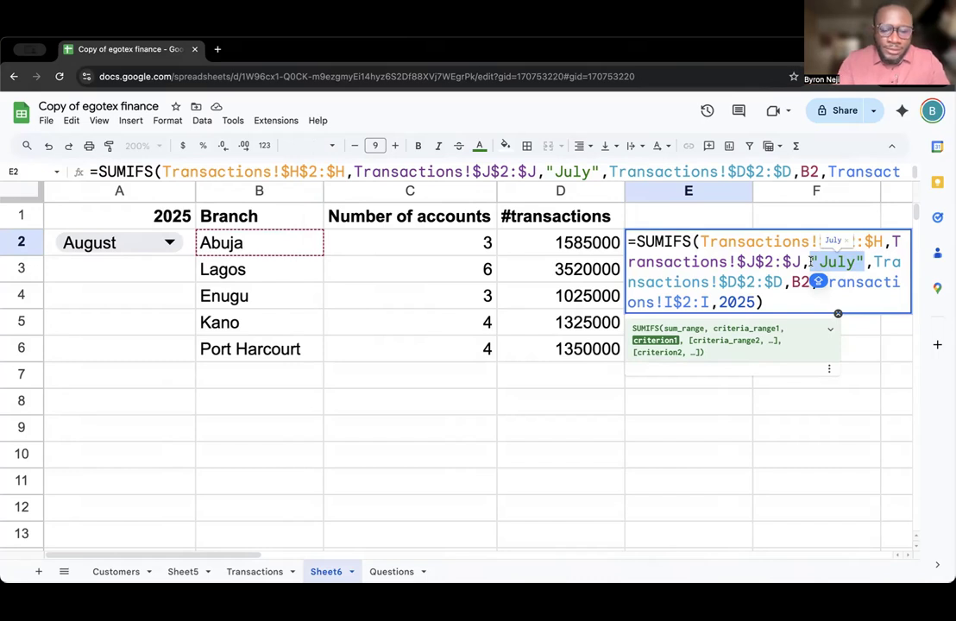
{"action": "type", "text": "$A2"}
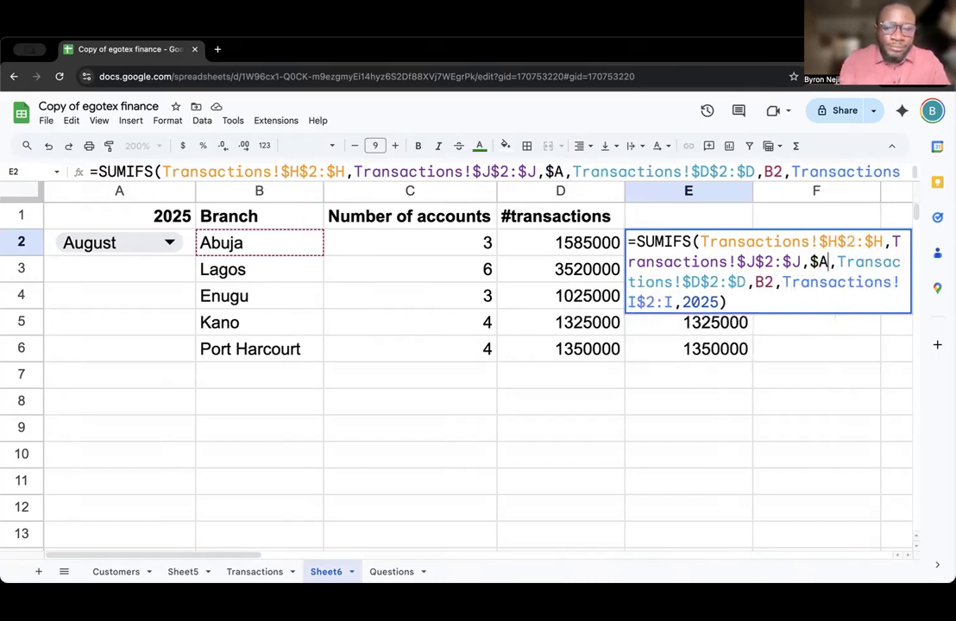
{"action": "key", "text": "Left"}
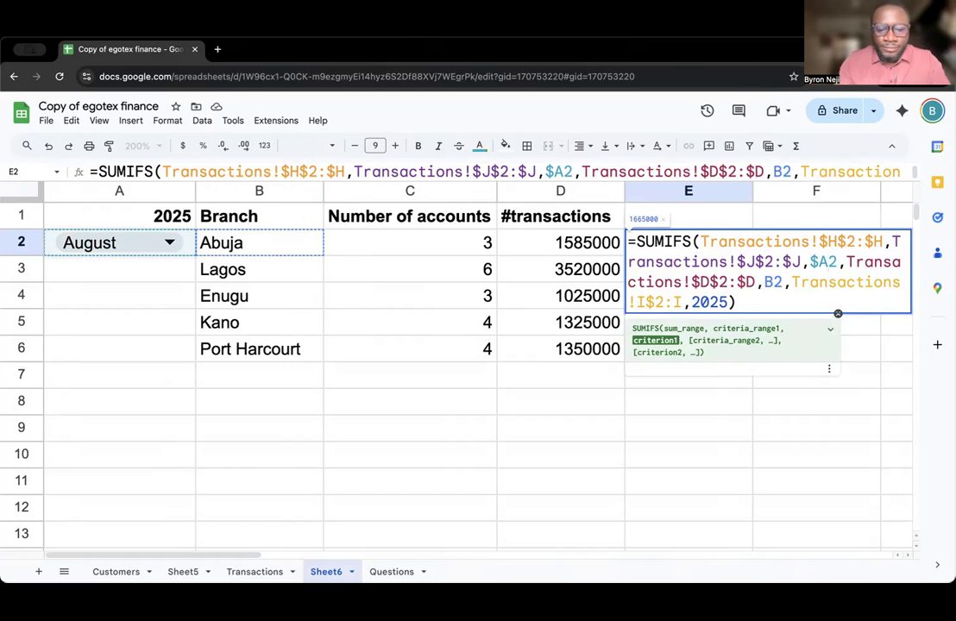
{"action": "key", "text": "Return"}
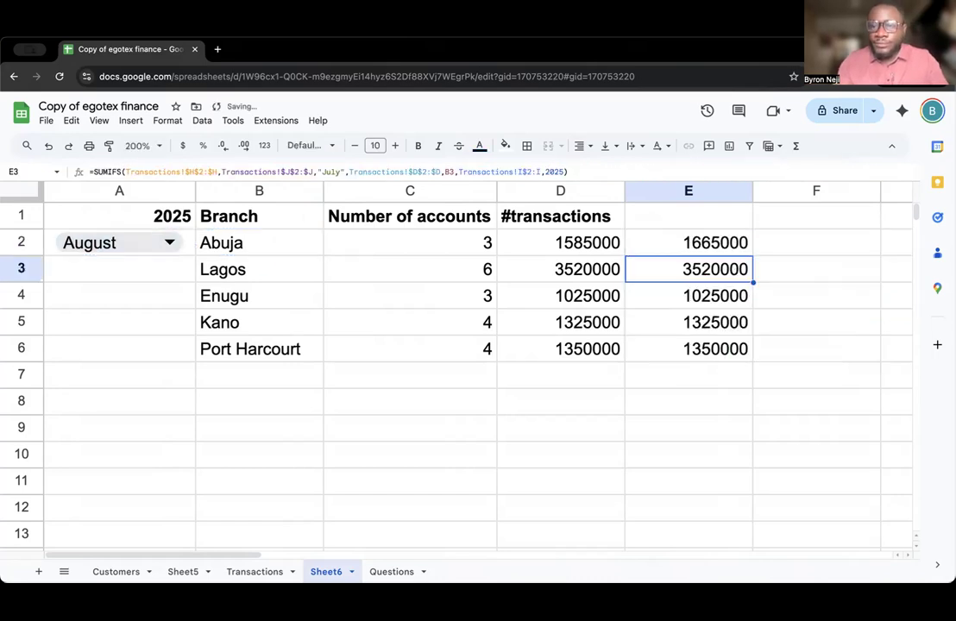
Fill the month-linked E2 formula down through the remaining branches to E6
{"action": "left_click", "coordinate": [730, 247]}
{"action": "left_click_drag", "start_coordinate": [753, 255], "coordinate": [749, 349]}
{"action": "left_click", "coordinate": [719, 379]}
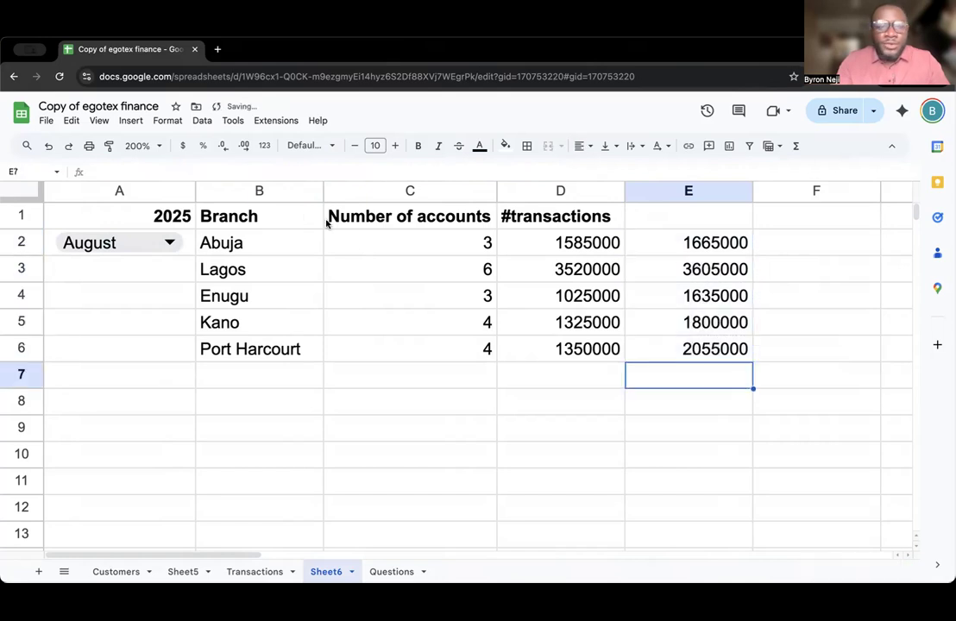
Test the column E totals by switching the A2 month dropdown to July, September and October
{"action": "left_click", "coordinate": [165, 243]}
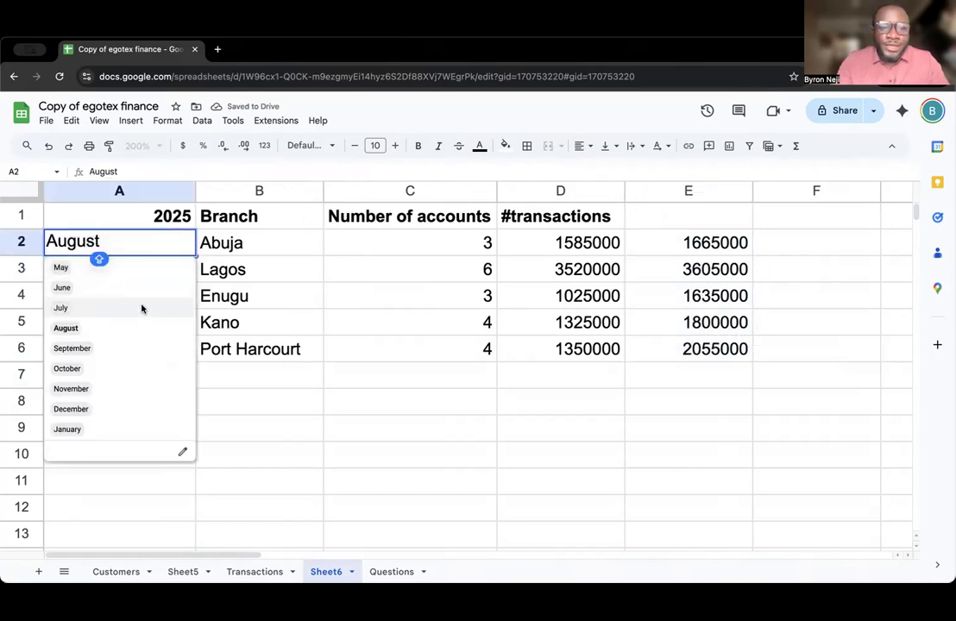
{"action": "left_click", "coordinate": [142, 308]}
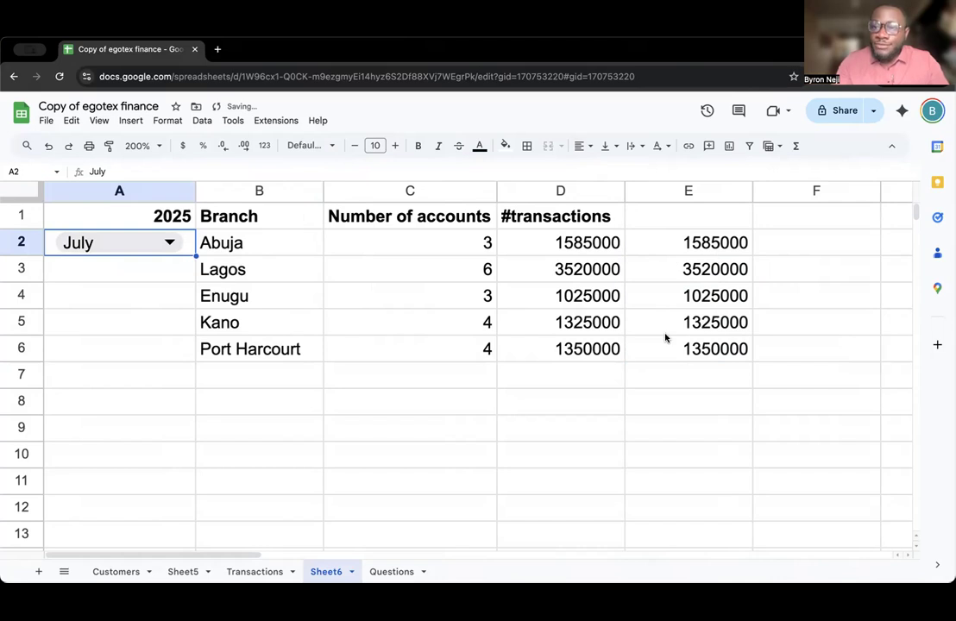
{"action": "left_click", "coordinate": [169, 242]}
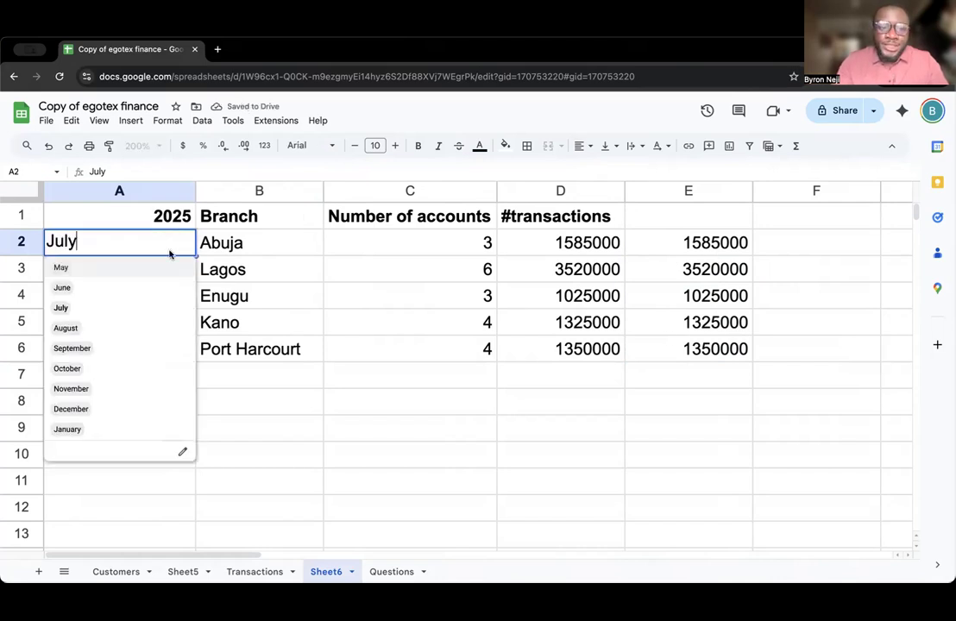
{"action": "left_click", "coordinate": [147, 349]}
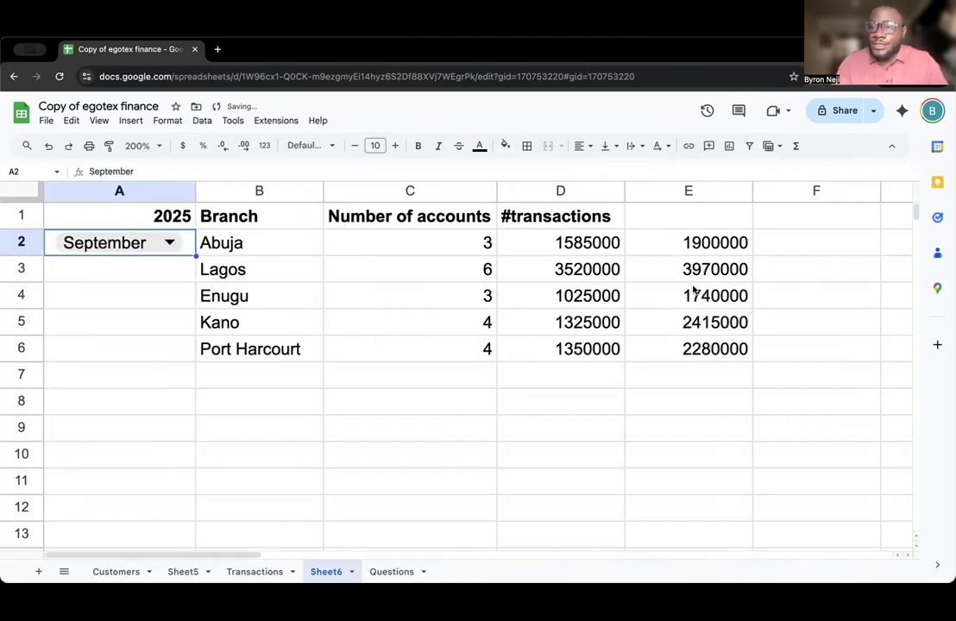
{"action": "left_click", "coordinate": [167, 246]}
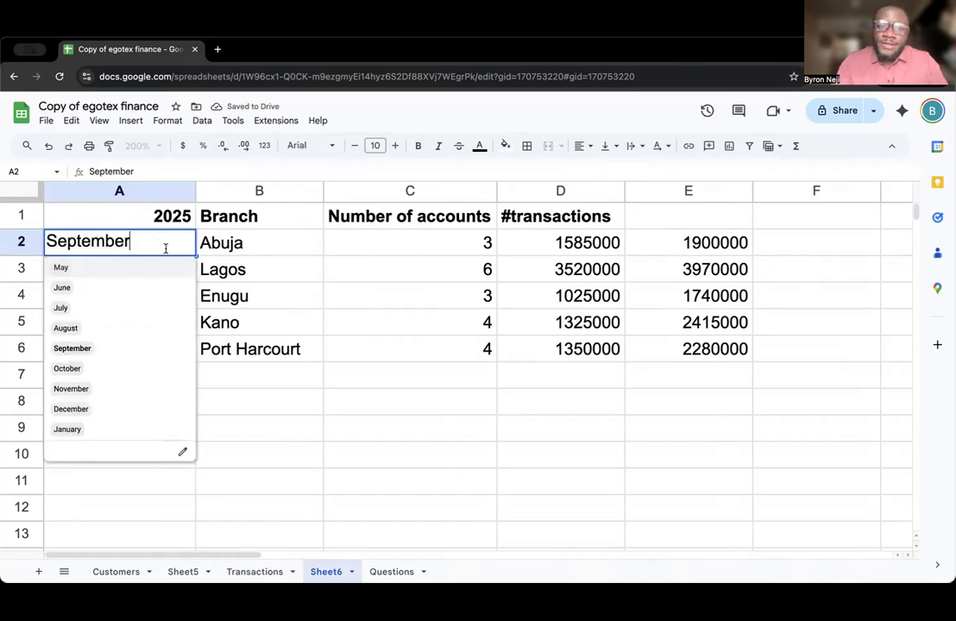
{"action": "left_click", "coordinate": [144, 370]}
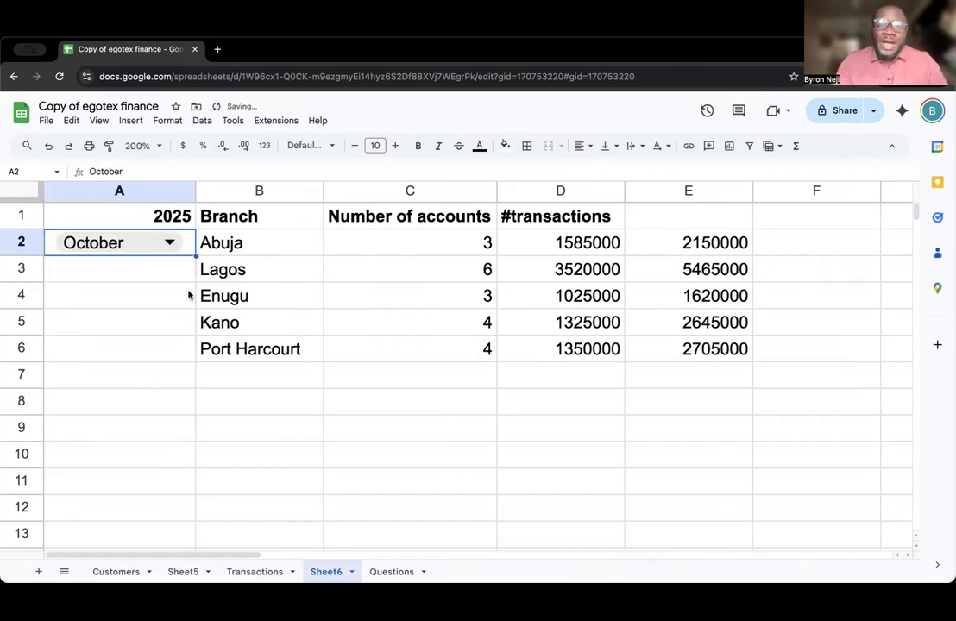
{"action": "left_click", "coordinate": [120, 274]}
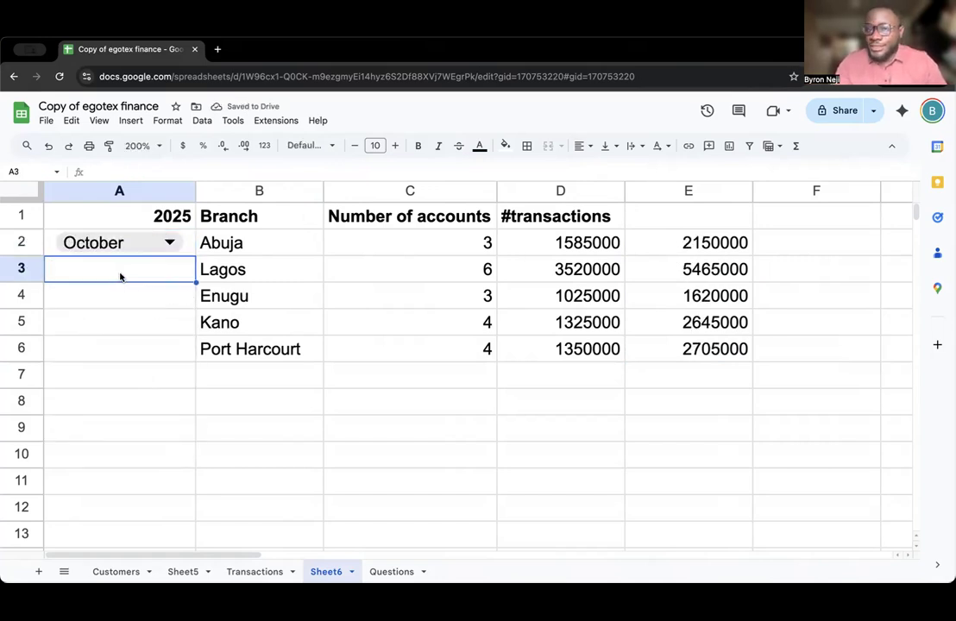
Replace the 2025 criterion in the E2 SUMIFS formula with a reference to the year cell A1
{"action": "left_click", "coordinate": [709, 243]}
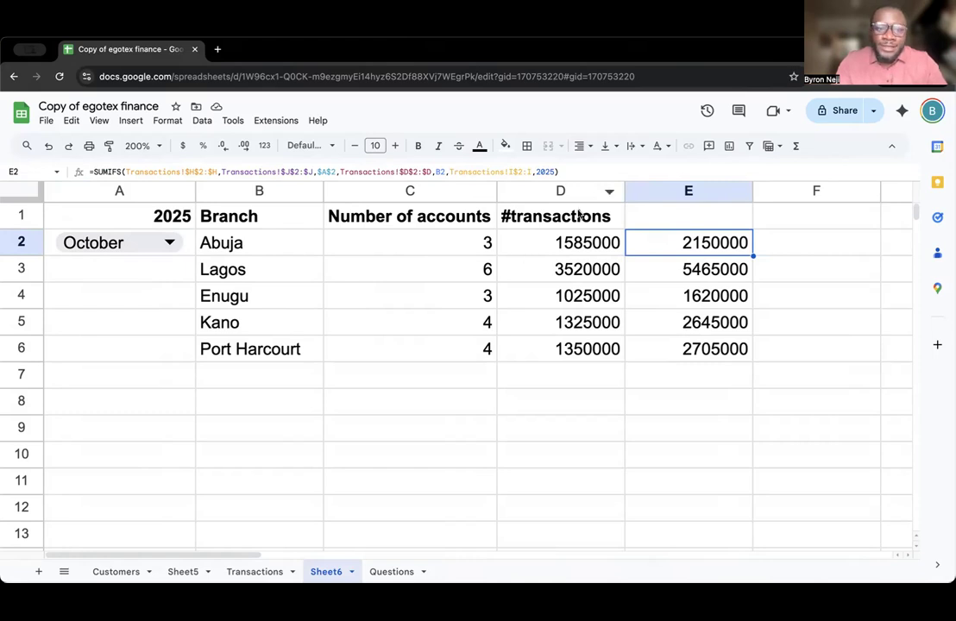
{"action": "left_click", "coordinate": [151, 220]}
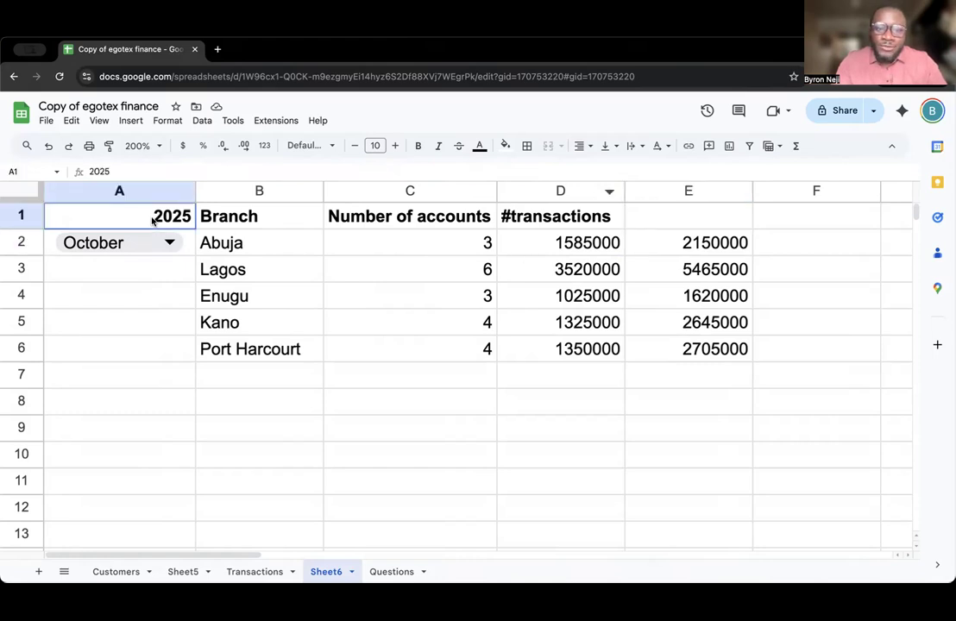
{"action": "double_click", "coordinate": [695, 242]}
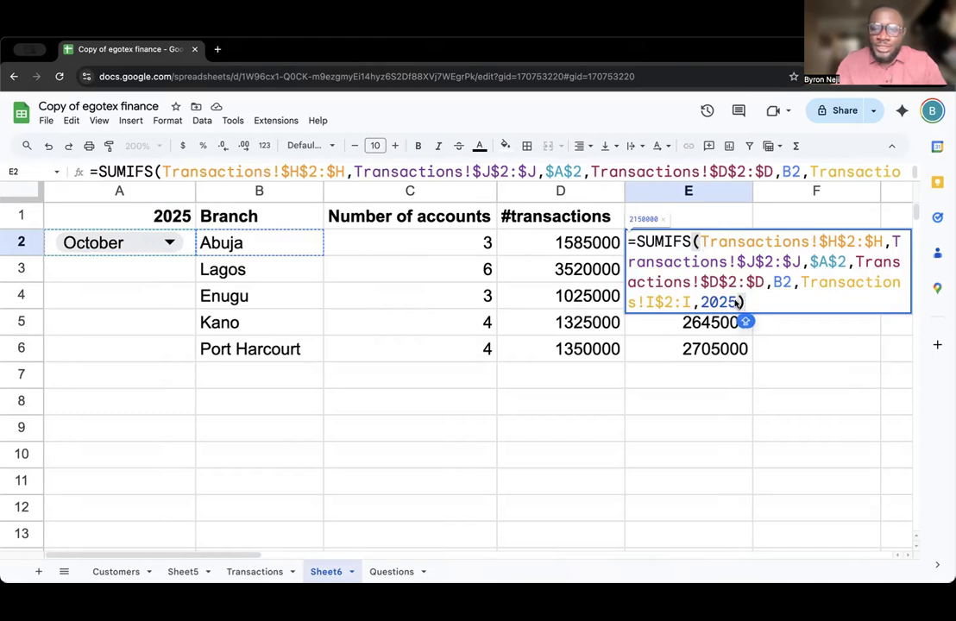
{"action": "left_click_drag", "start_coordinate": [738, 302], "coordinate": [703, 306]}
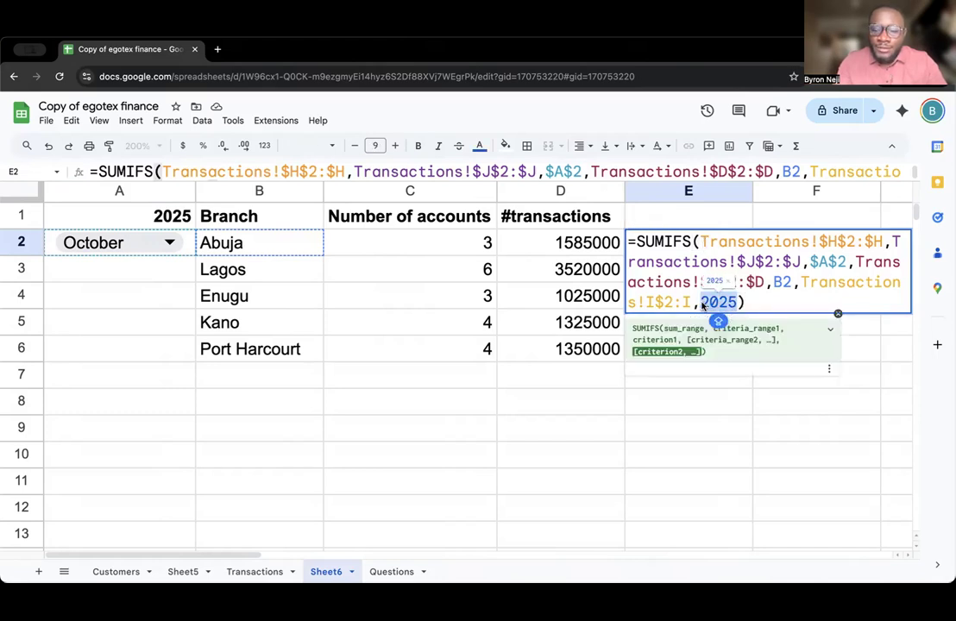
{"action": "key", "text": "BackSpace"}
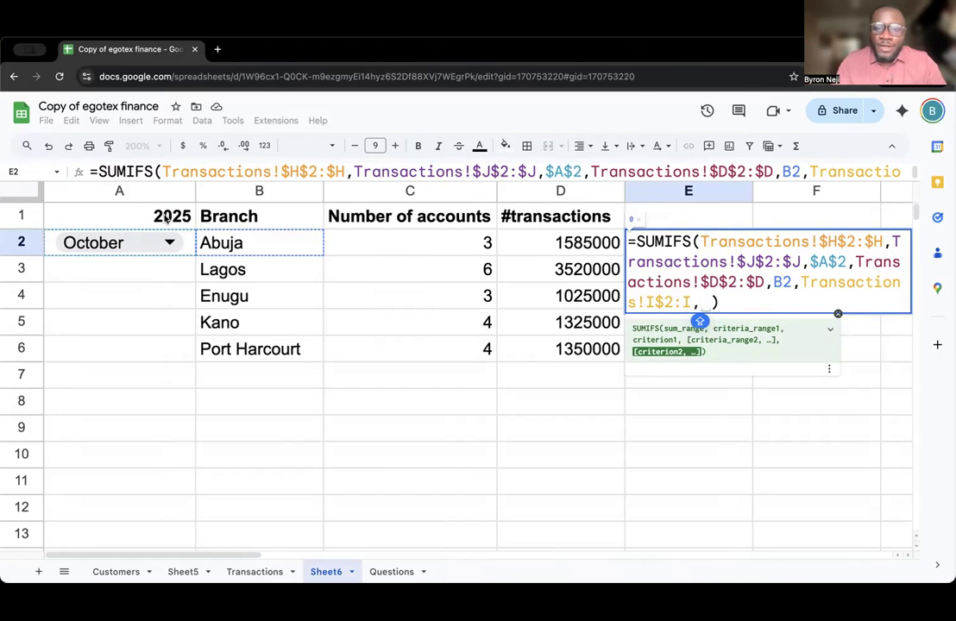
{"action": "left_click", "coordinate": [167, 218]}
{"action": "key", "text": "Return"}
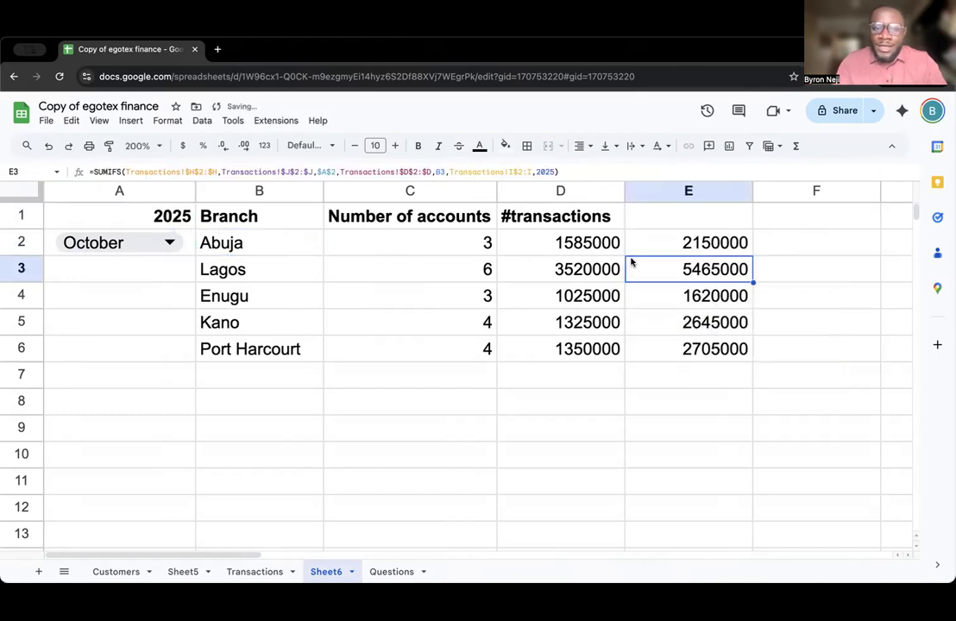
Test the year-linked E2 total by changing A1 to 2026, to 2024 and back to 2025, and inspect the E2 formula
{"action": "left_click", "coordinate": [176, 216]}
{"action": "double_click", "coordinate": [181, 217]}
{"action": "key", "text": "BackSpace"}
{"action": "type", "text": "6"}
{"action": "key", "text": "Return"}
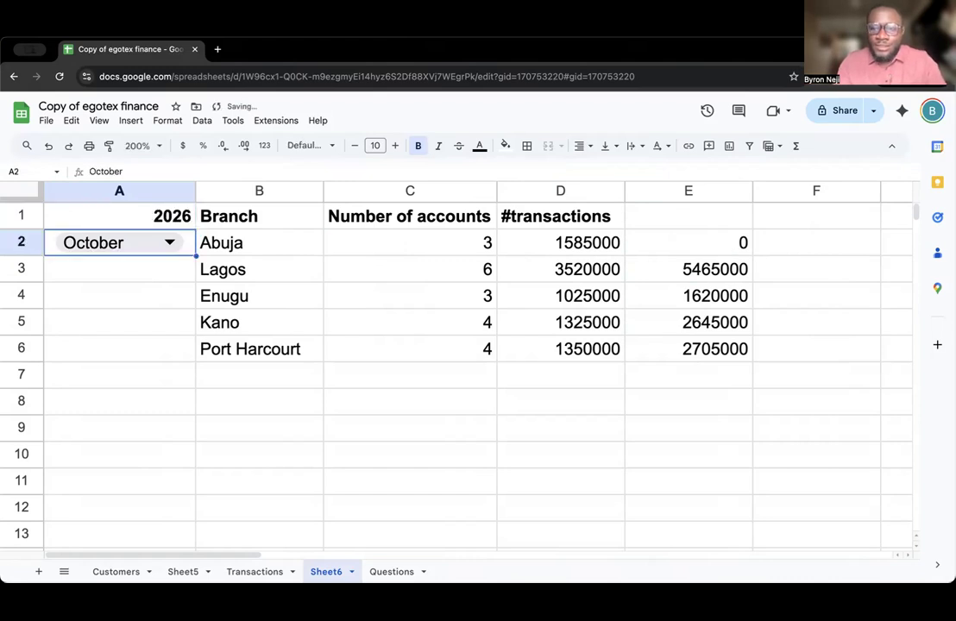
{"action": "left_click", "coordinate": [183, 216]}
{"action": "double_click", "coordinate": [180, 217]}
{"action": "key", "text": "BackSpace"}
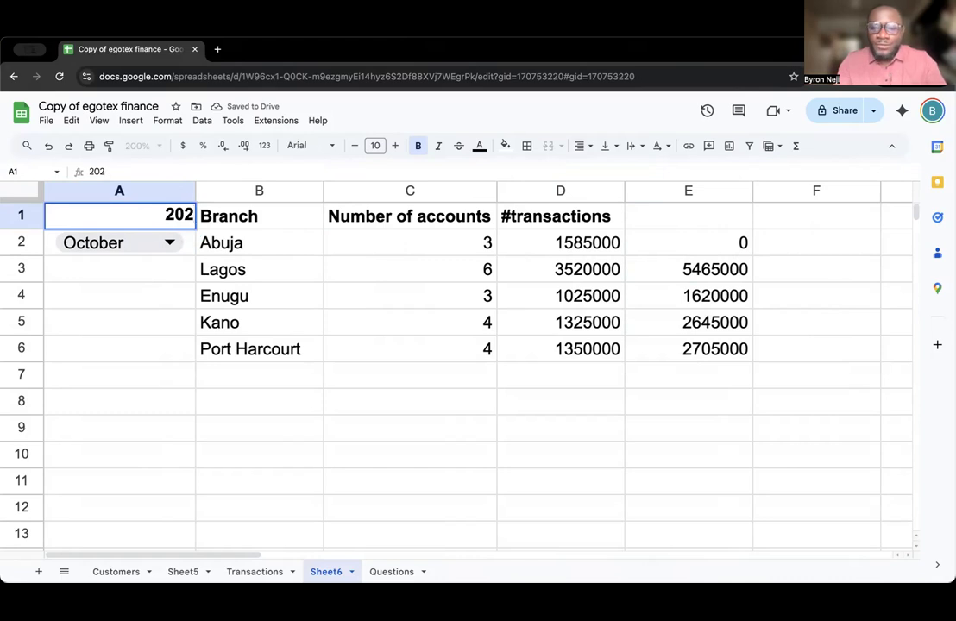
{"action": "type", "text": "4"}
{"action": "key", "text": "Return"}
{"action": "left_click", "coordinate": [180, 217]}
{"action": "double_click", "coordinate": [180, 217]}
{"action": "key", "text": "BackSpace"}
{"action": "type", "text": "5"}
{"action": "key", "text": "Return"}
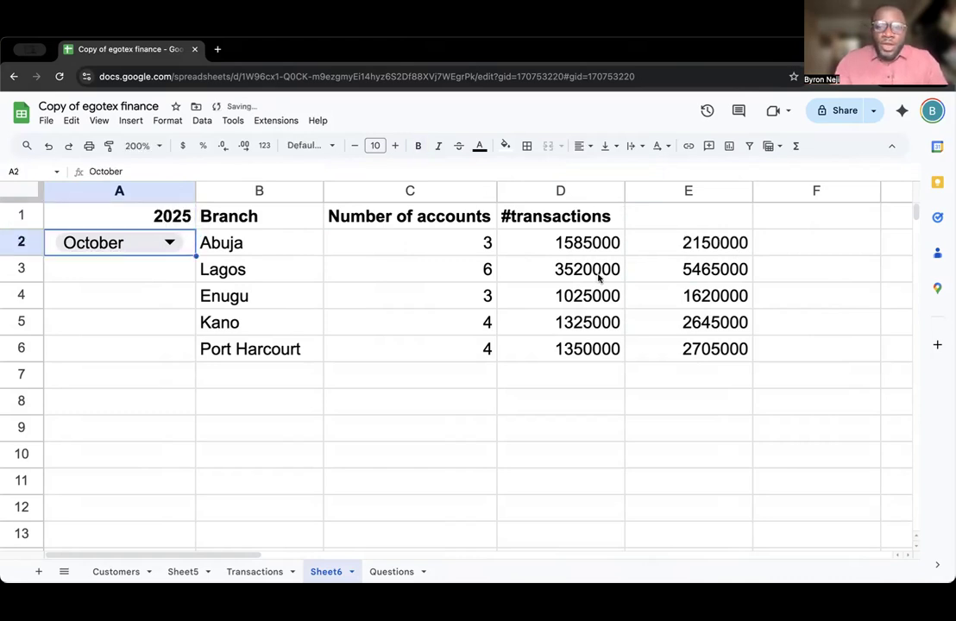
{"action": "left_click", "coordinate": [653, 250]}
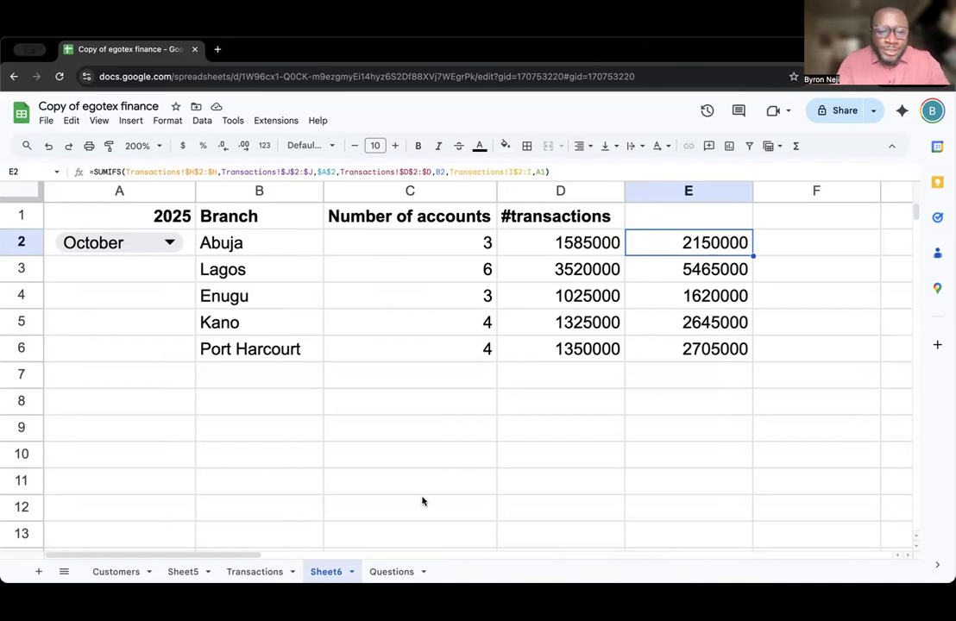
Review the question list on the Questions sheet, from Data Exploration & Lookup through Running Balance & Validation
{"action": "left_click", "coordinate": [392, 571]}
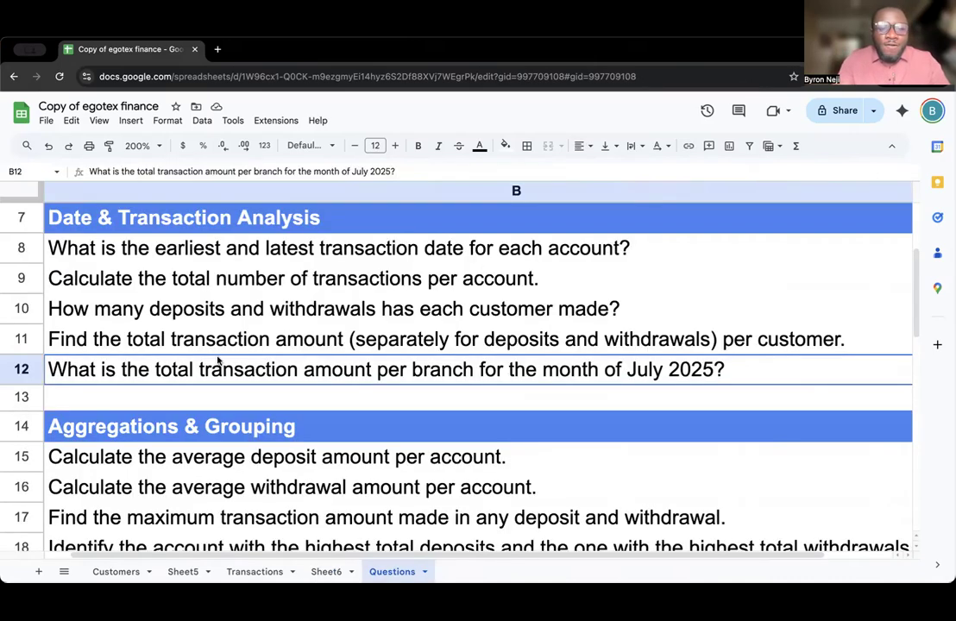
{"action": "scroll", "coordinate": [217, 362], "scroll_direction": "up", "scroll_amount": 1}
{"action": "scroll", "coordinate": [217, 362], "scroll_direction": "left", "scroll_amount": 1}
{"action": "scroll", "coordinate": [217, 362], "scroll_direction": "up", "scroll_amount": 2}
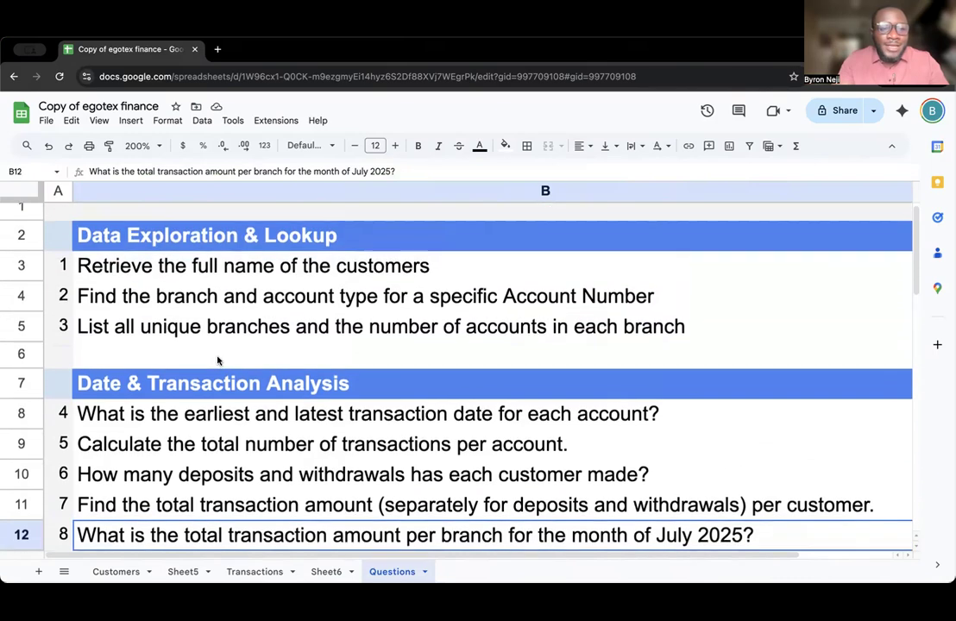
{"action": "scroll", "coordinate": [217, 362], "scroll_direction": "down", "scroll_amount": 3}
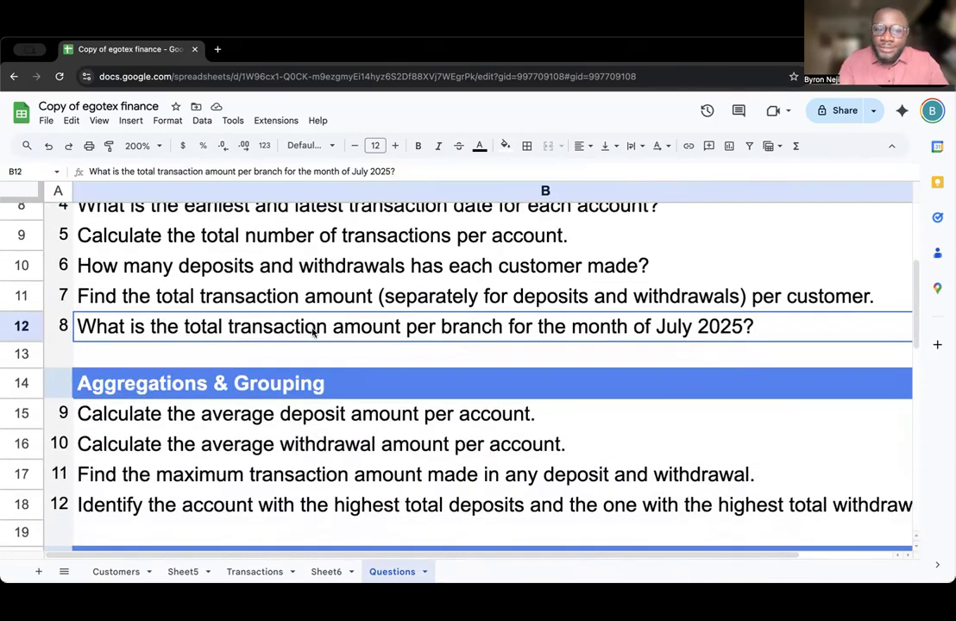
{"action": "scroll", "coordinate": [315, 333], "scroll_direction": "down", "scroll_amount": 5}
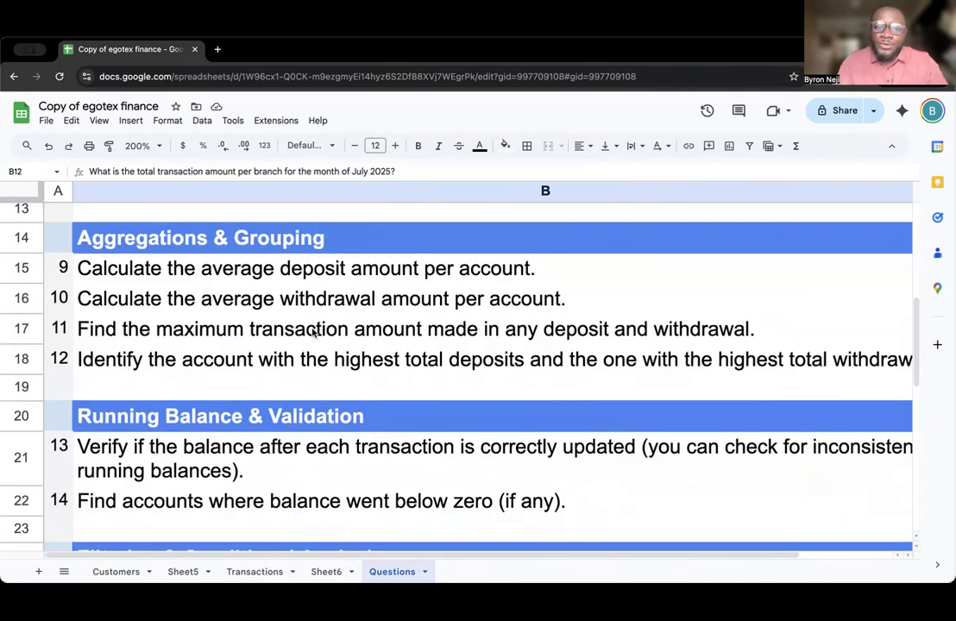